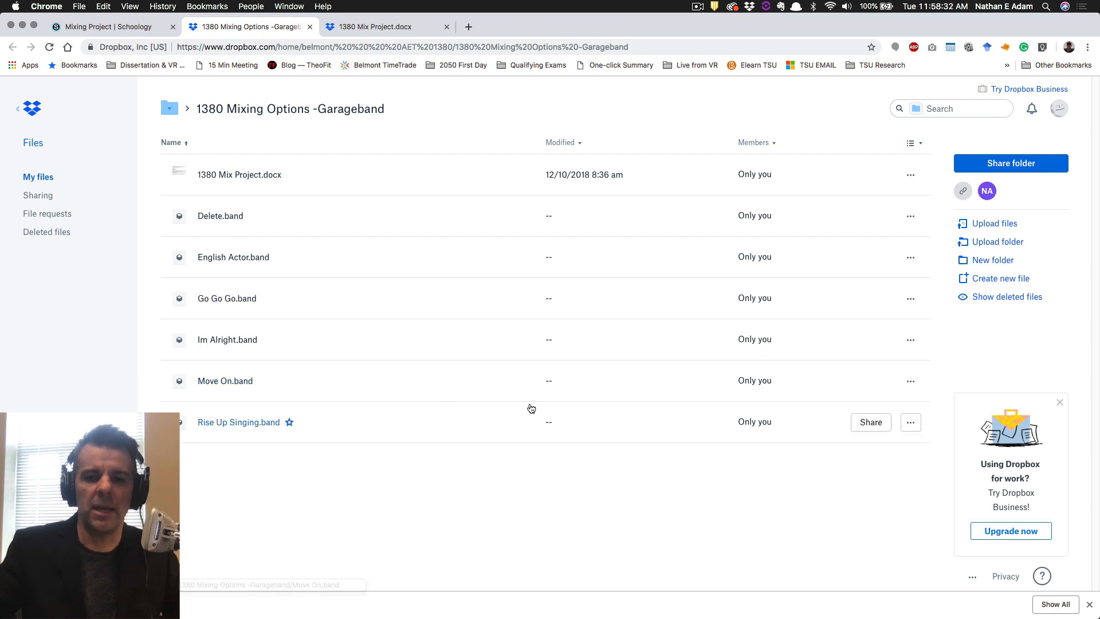
# Download Move On.band from Dropbox as Move On.band.zip, saving it to the Desktop.
pyautogui.click(913, 382)
pyautogui.click(875, 431)
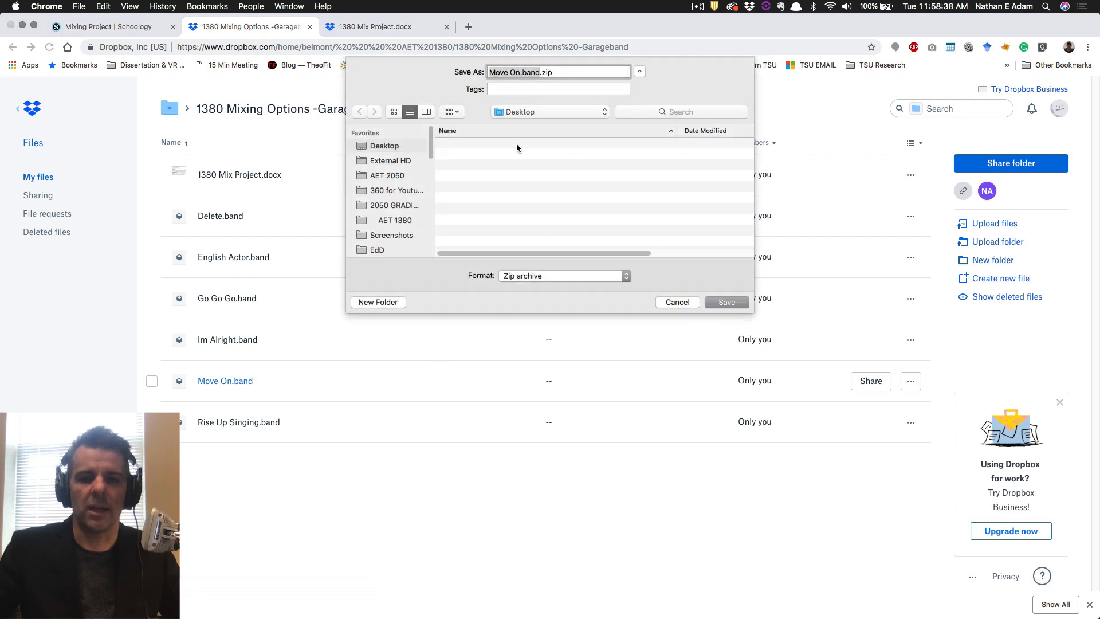
pyautogui.click(526, 113)
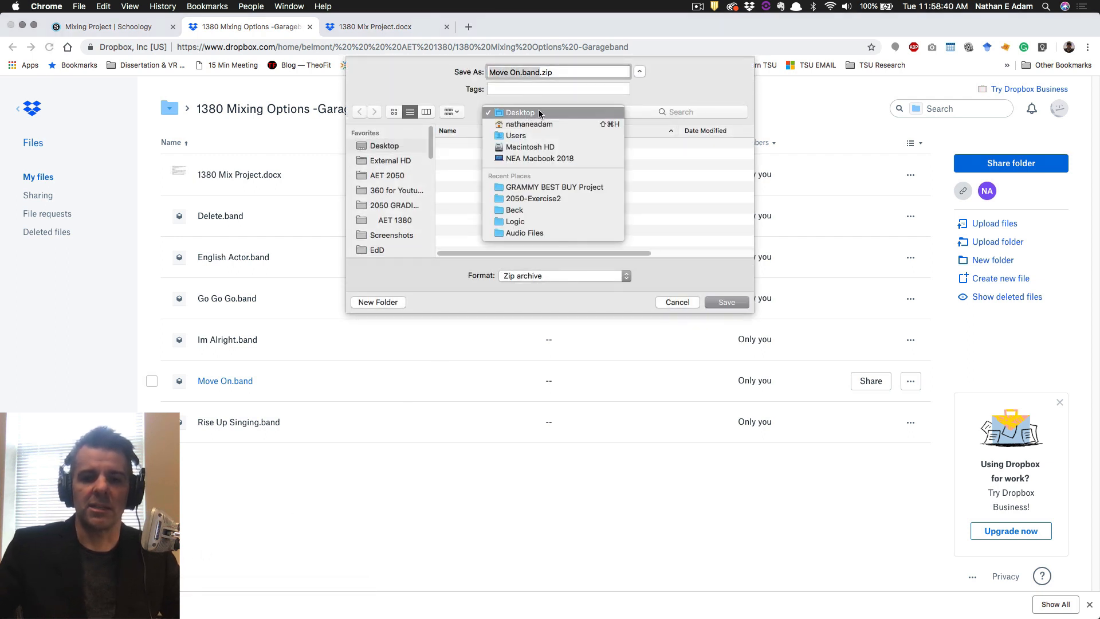
pyautogui.click(539, 113)
pyautogui.click(640, 72)
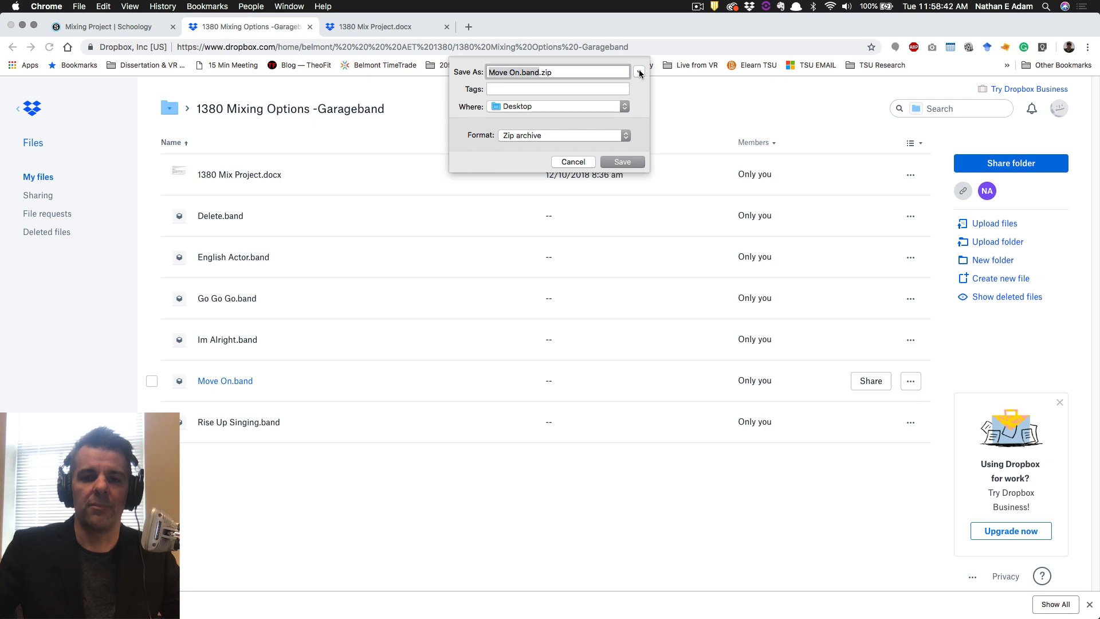
pyautogui.click(640, 72)
pyautogui.click(578, 112)
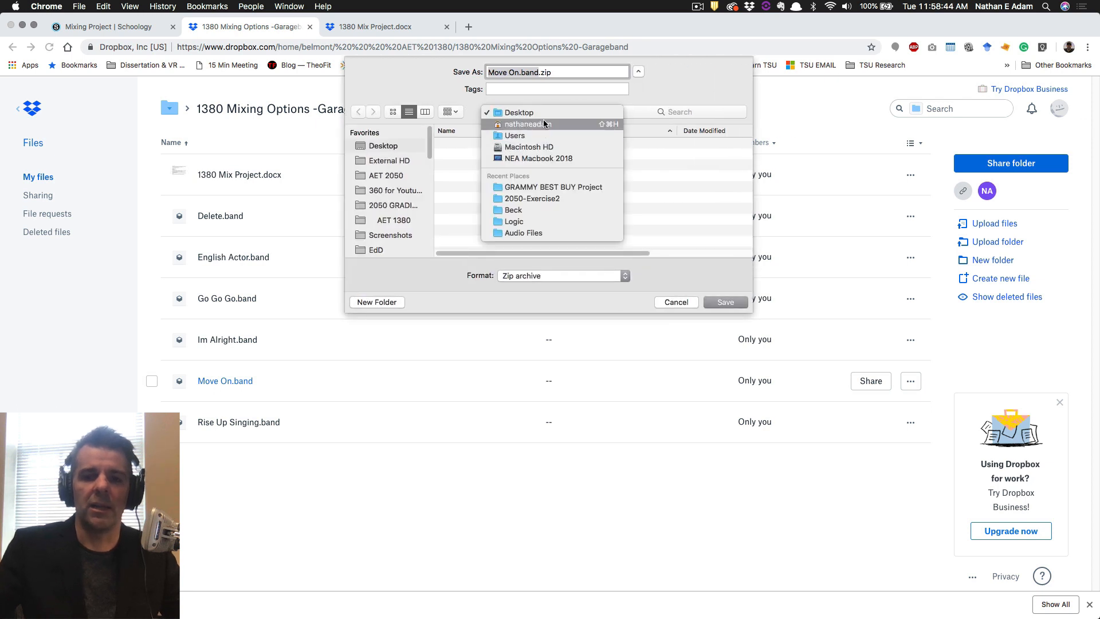
pyautogui.click(383, 147)
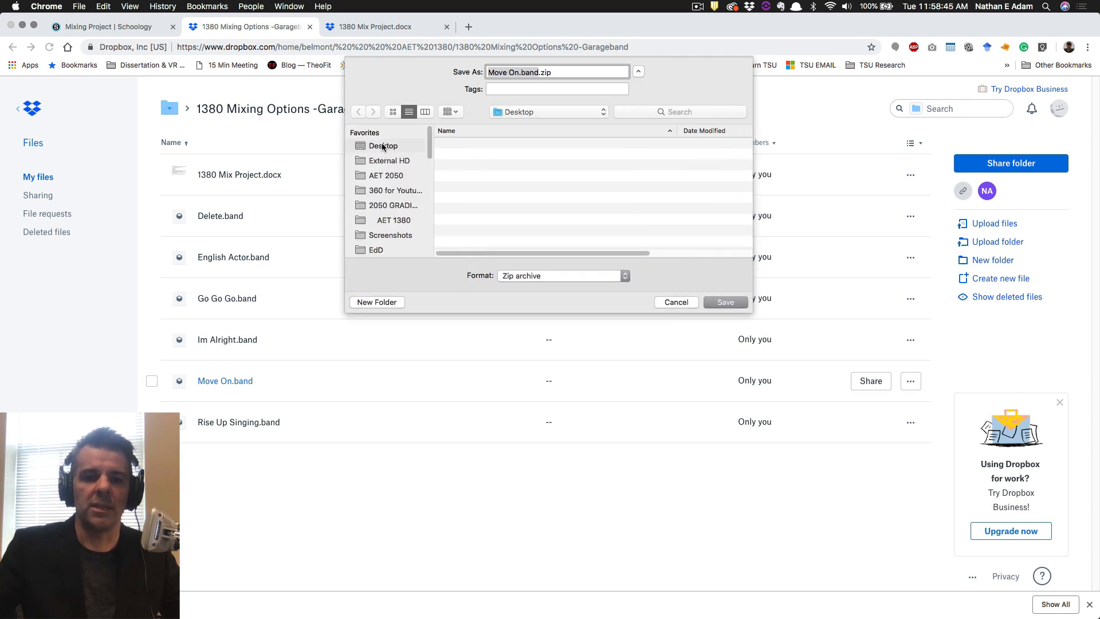
pyautogui.click(726, 301)
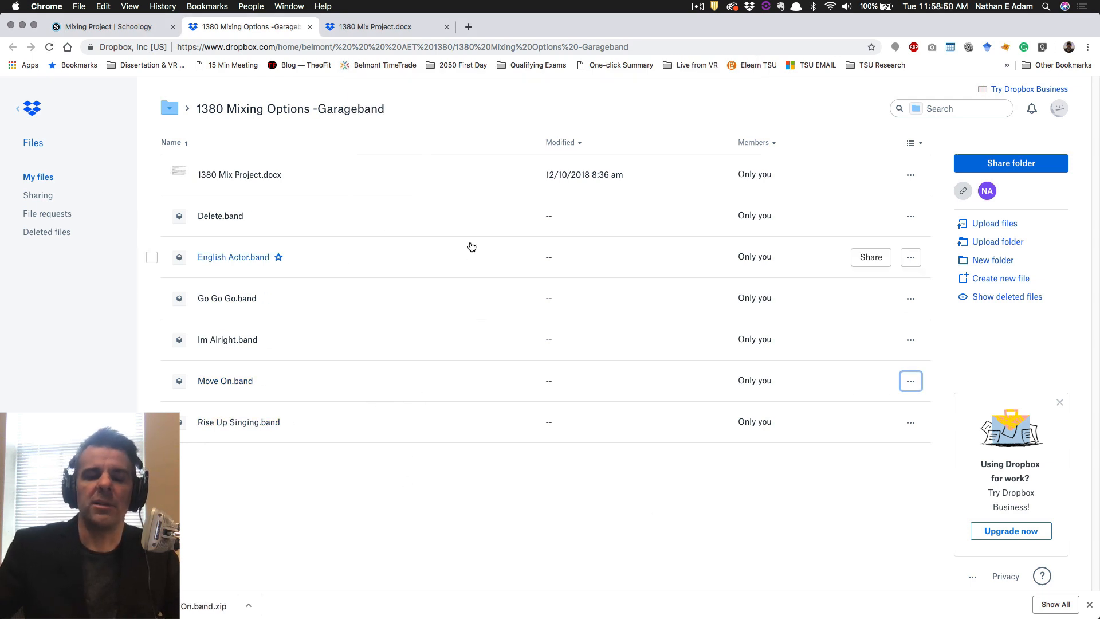
# Scroll through 1380 Mix Project.docx, highlighting the Compression and FX items in the techniques list.
pyautogui.click(375, 26)
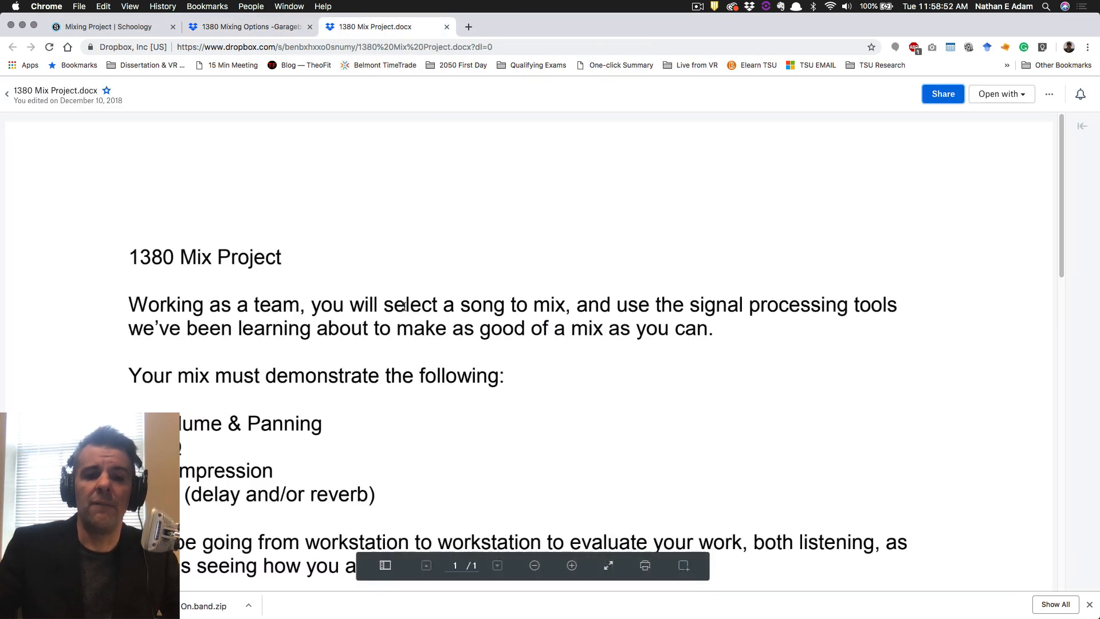
pyautogui.scroll(-4, 406, 306)
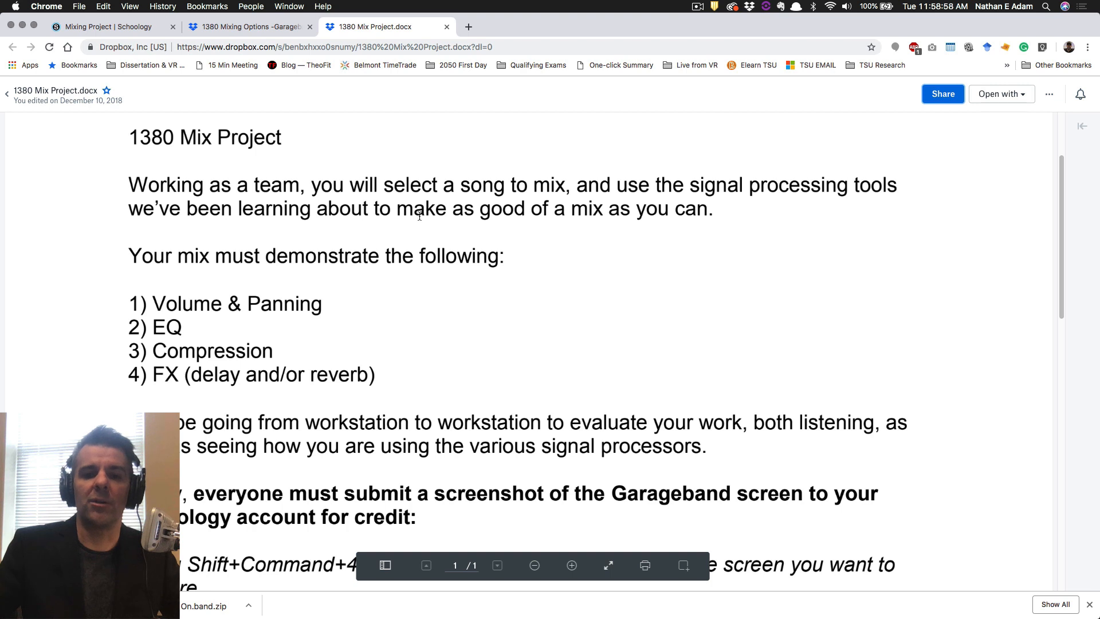
pyautogui.scroll(-2, 486, 235)
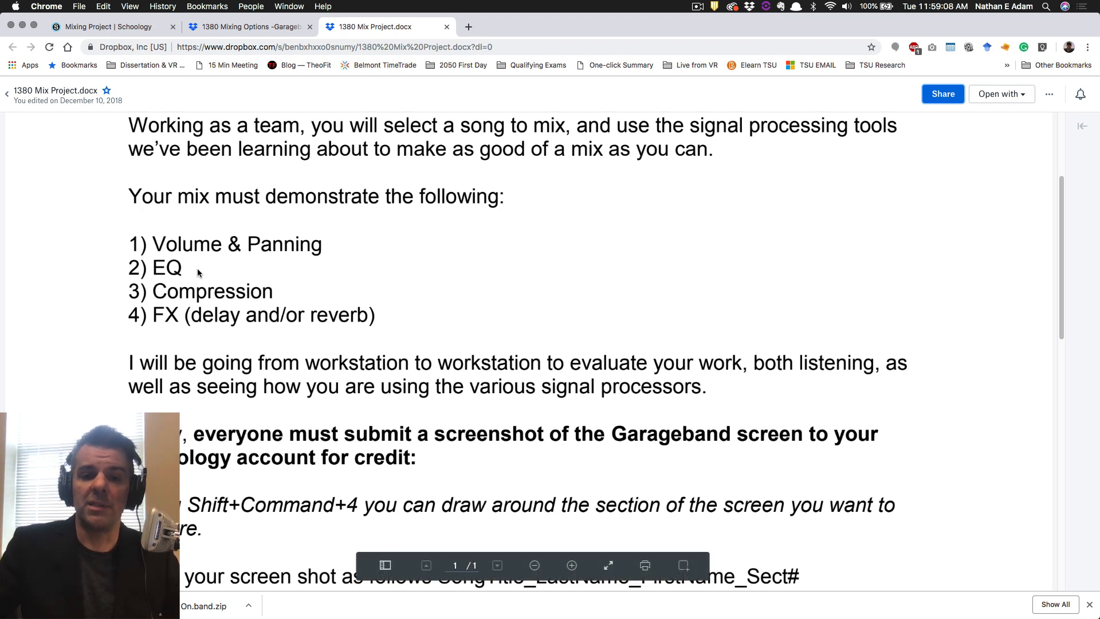
pyautogui.doubleClick(178, 294)
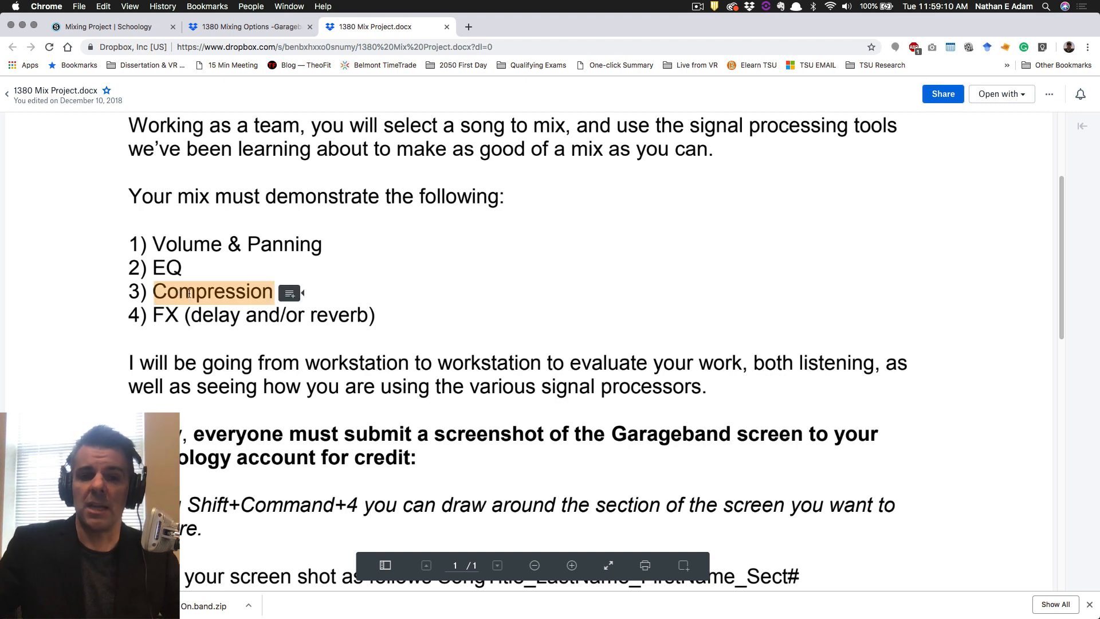
pyautogui.click(189, 294)
pyautogui.moveTo(166, 309); pyautogui.dragTo(208, 307)
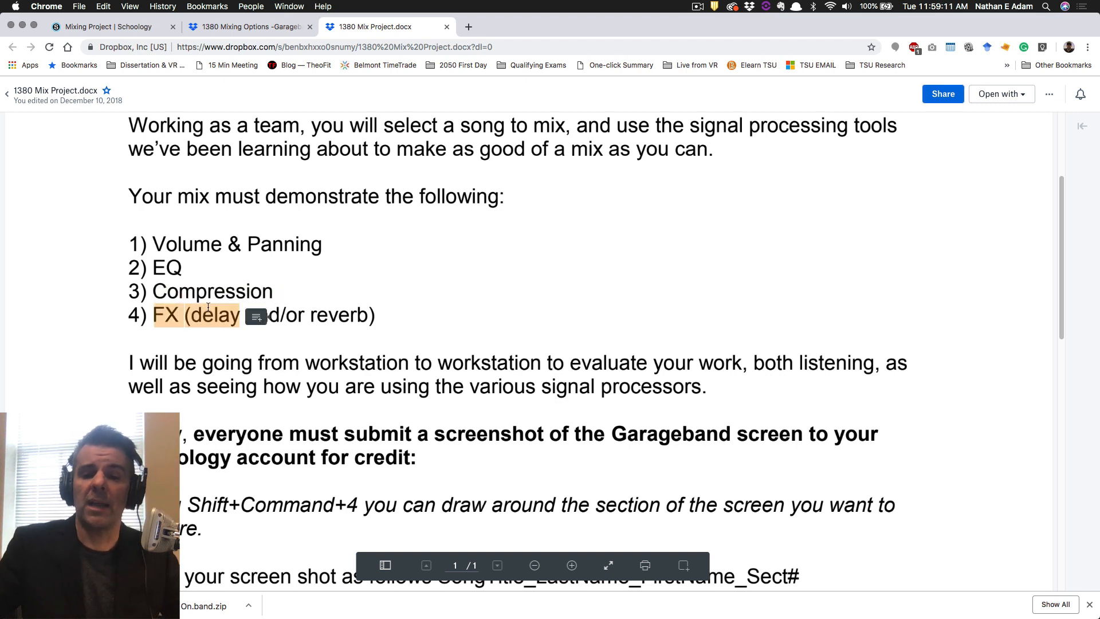
pyautogui.click(264, 292)
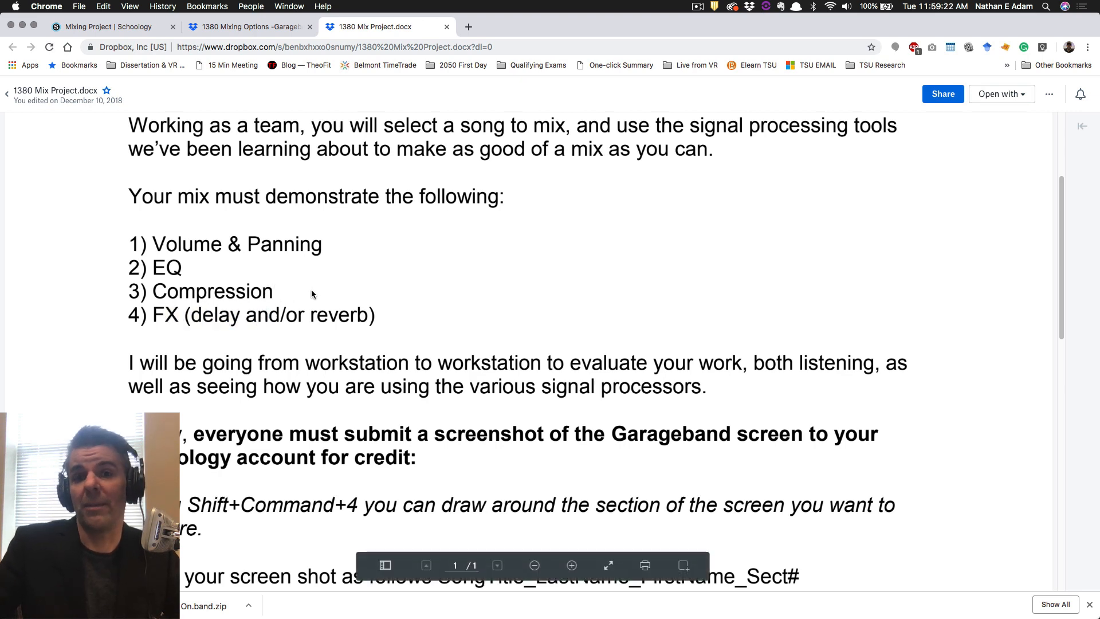
pyautogui.scroll(-4, 315, 294)
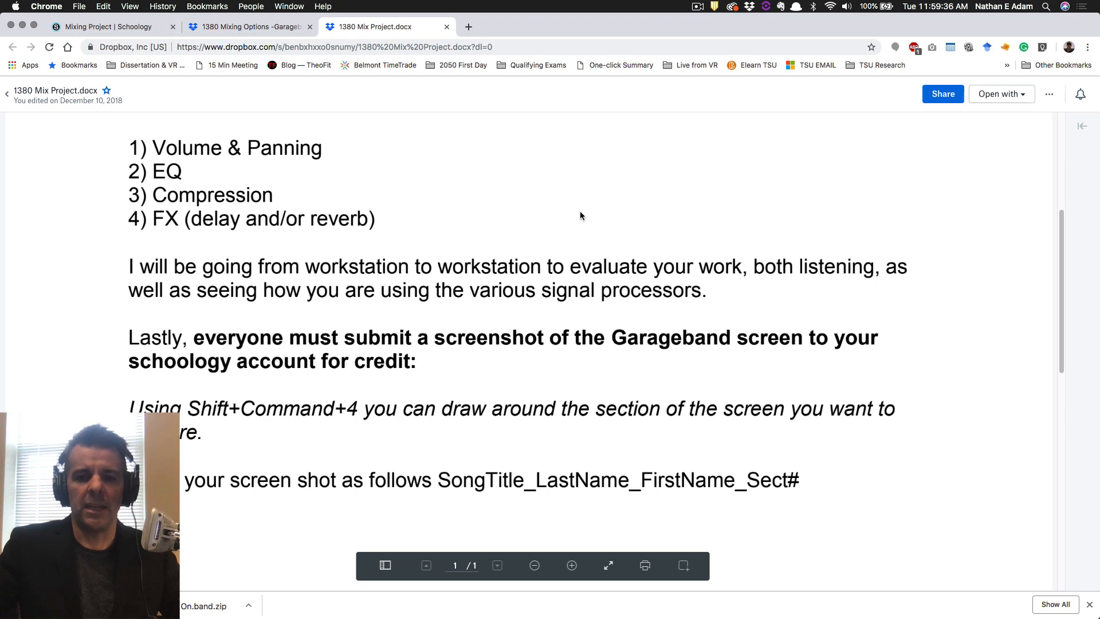
# Delete Move On.band.zip from the Desktop and open Move On.band in GarageBand.
pyautogui.moveTo(716, 599)
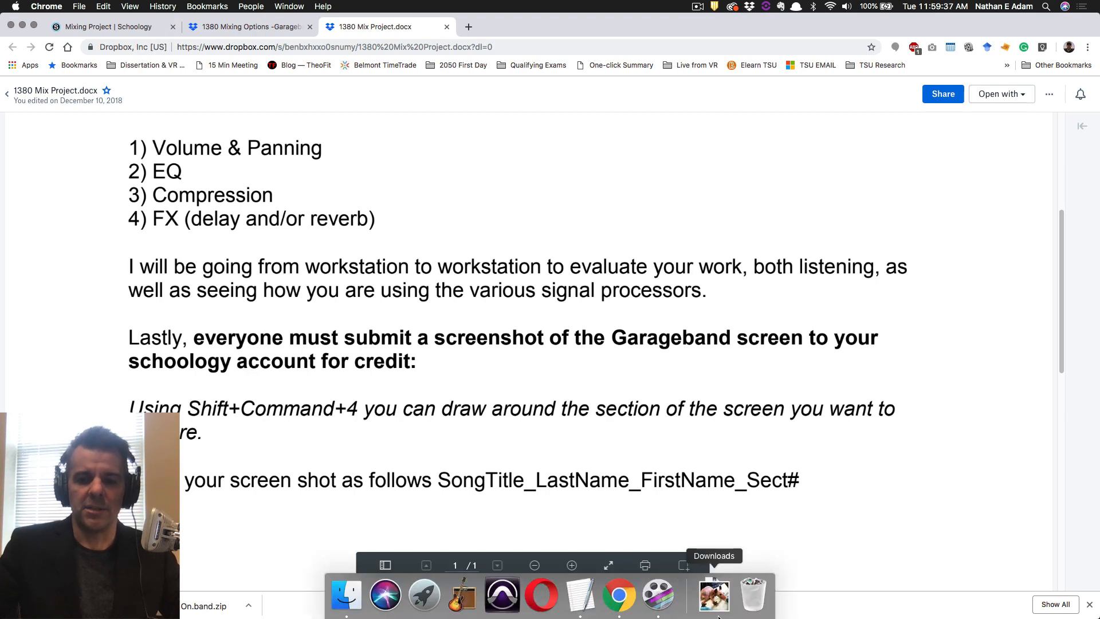
pyautogui.click(344, 592)
pyautogui.click(658, 143)
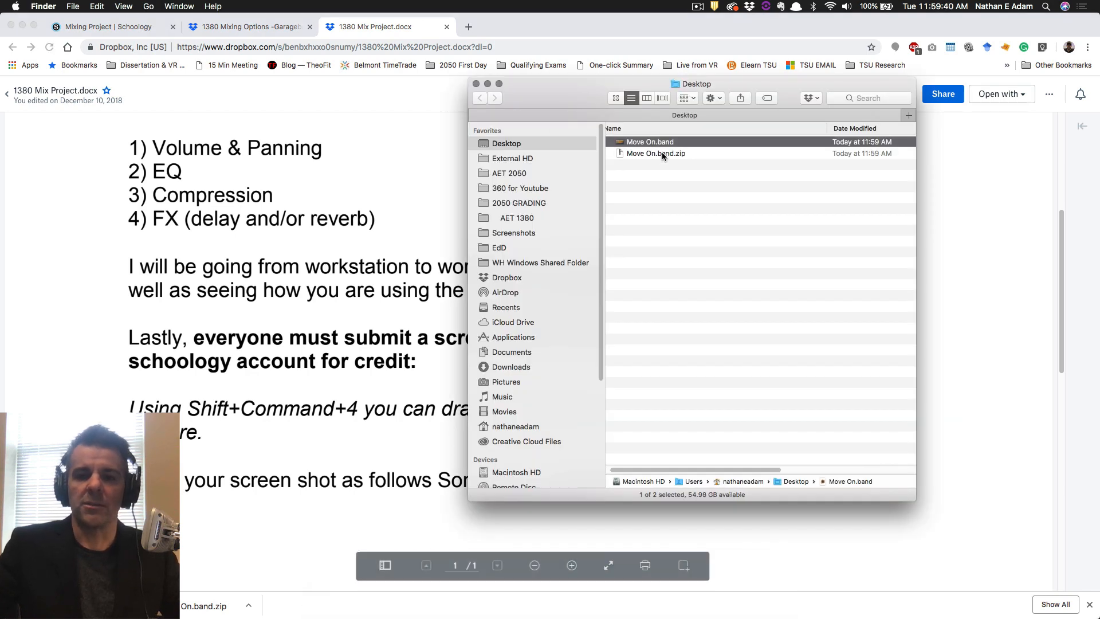
pyautogui.click(675, 155)
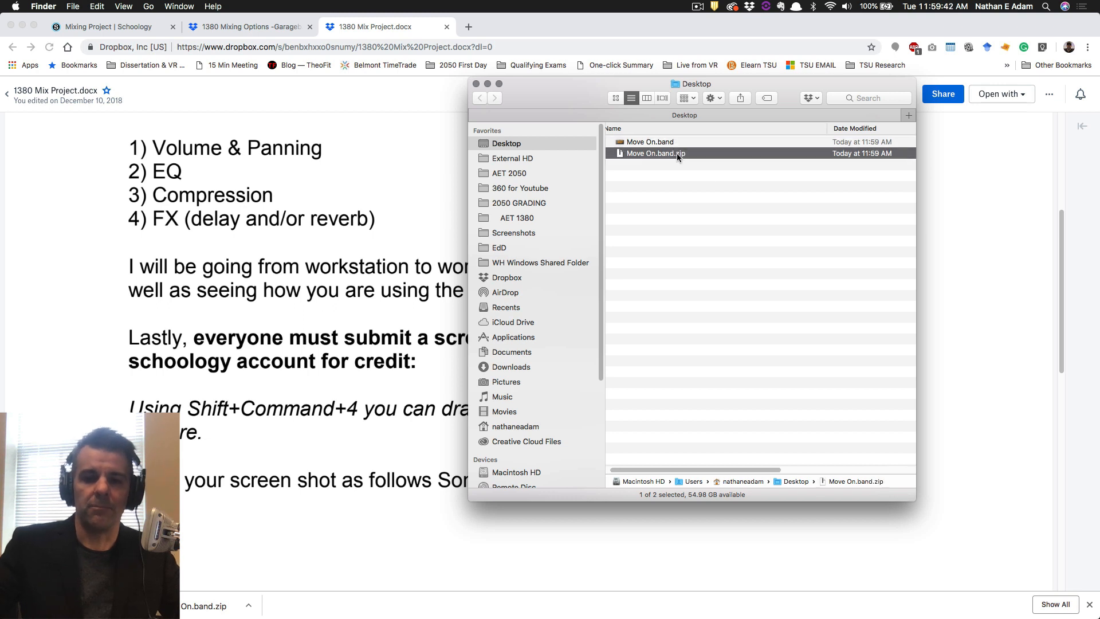
pyautogui.press('super+BackSpace')
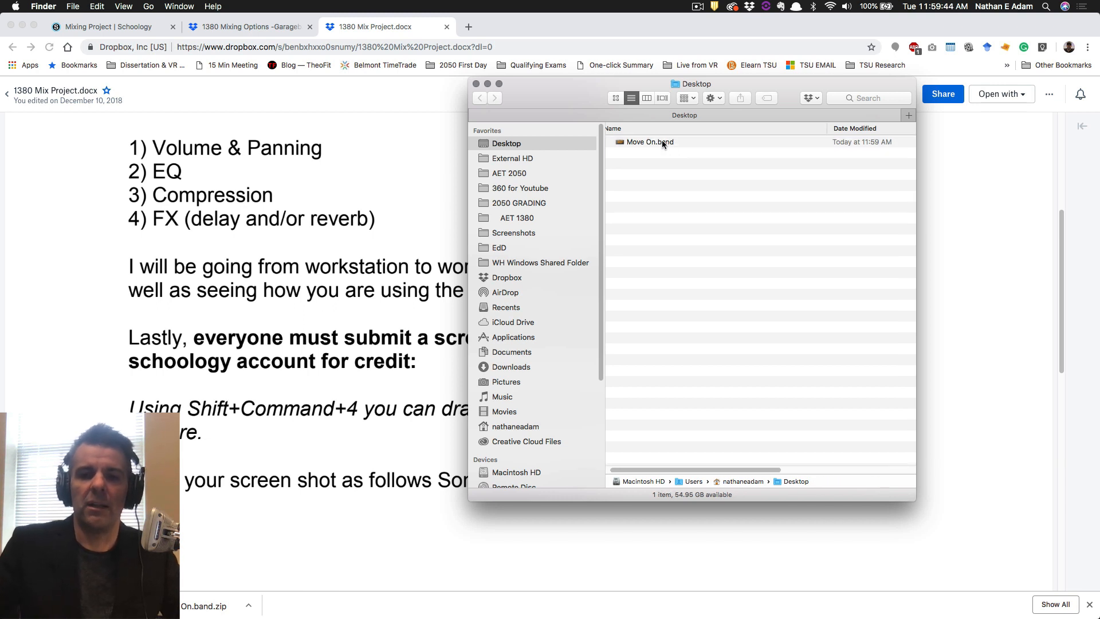
pyautogui.doubleClick(655, 142)
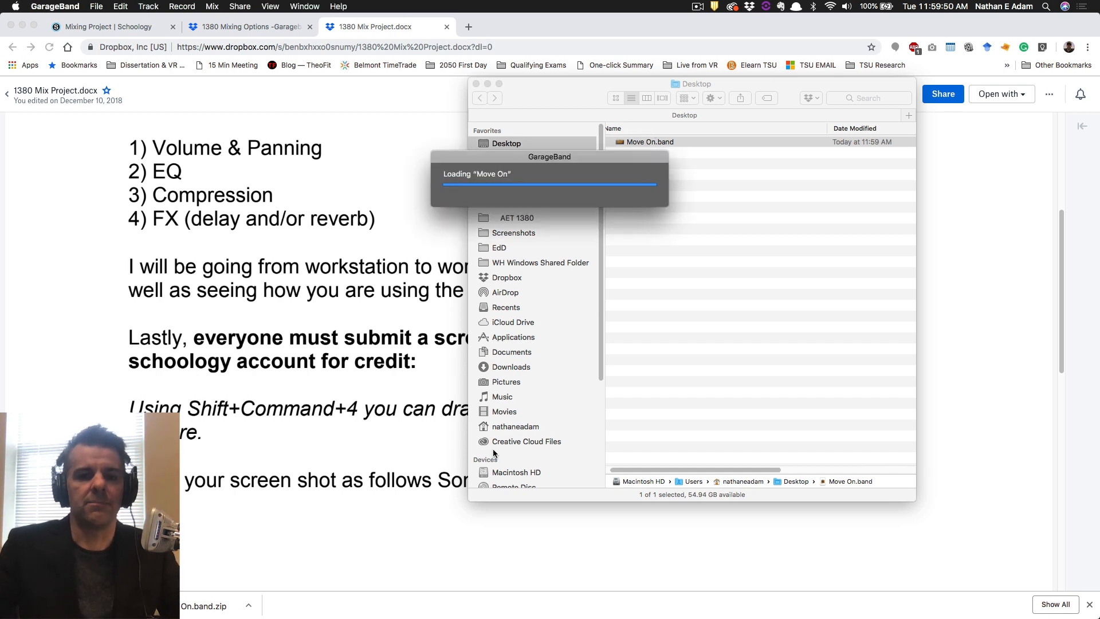
pyautogui.scroll(-1, 298, 241)
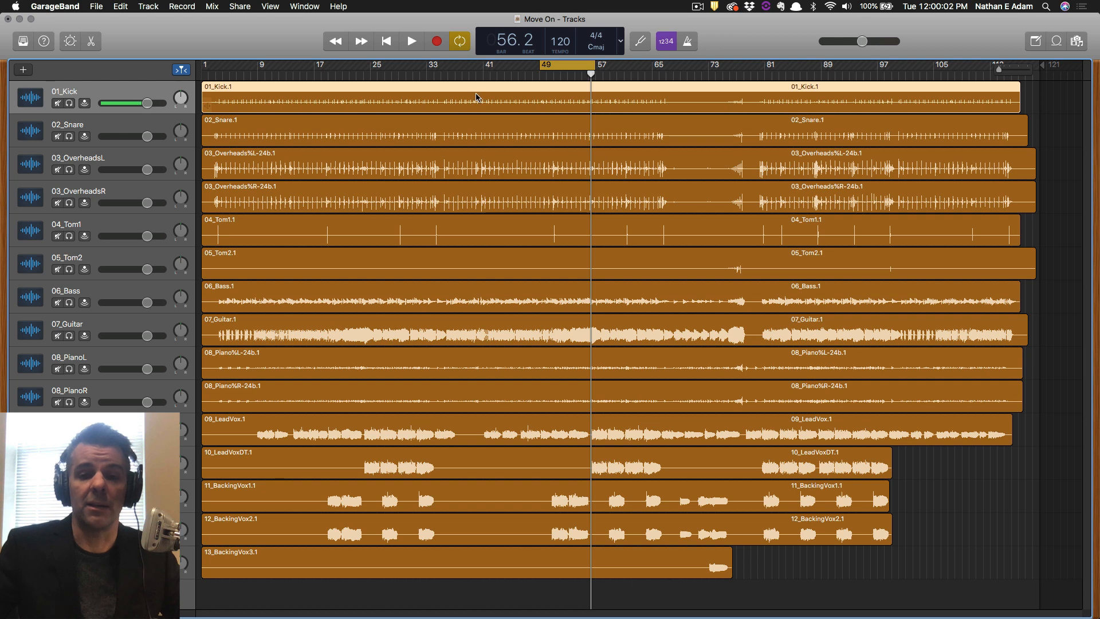
# Play the cycled section from bar 49 twice, then switch cycle mode off.
pyautogui.press('space')
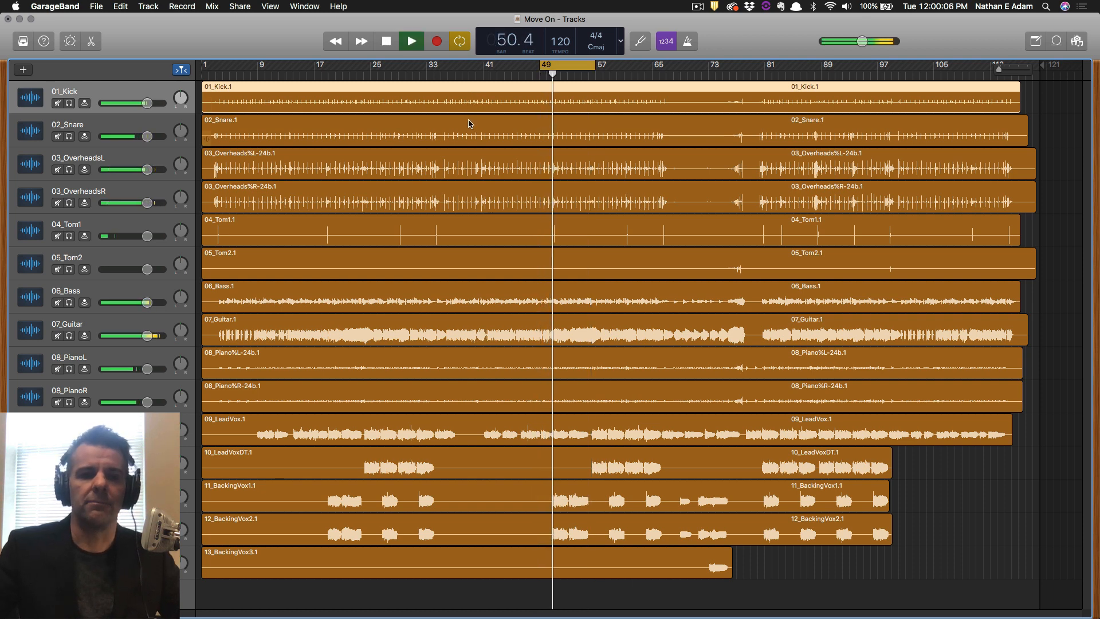
pyautogui.press('space')
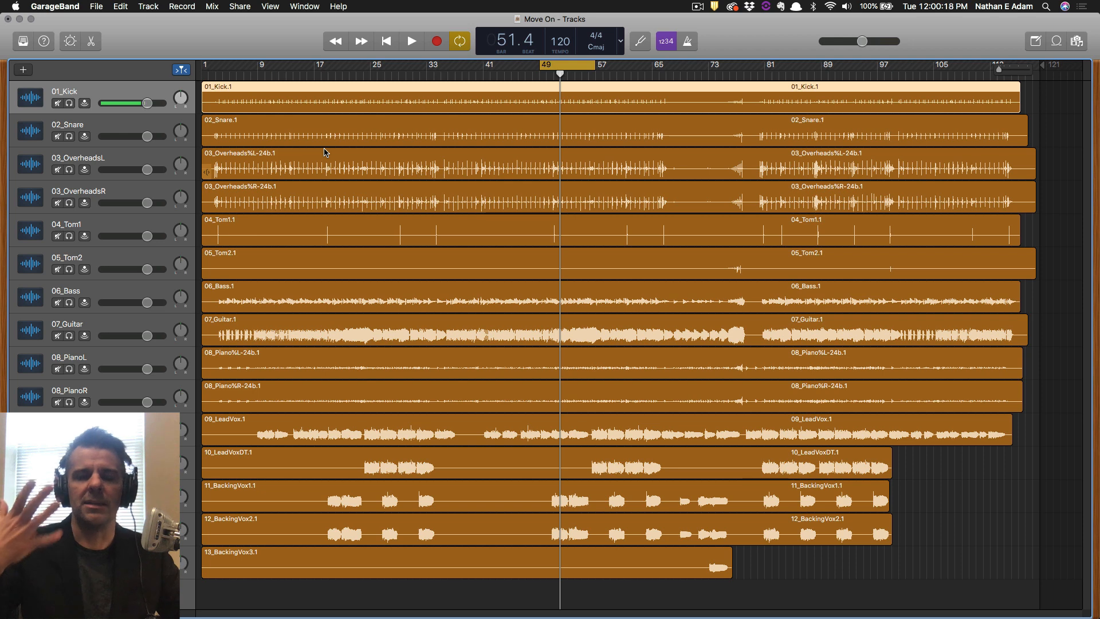
pyautogui.press('space')
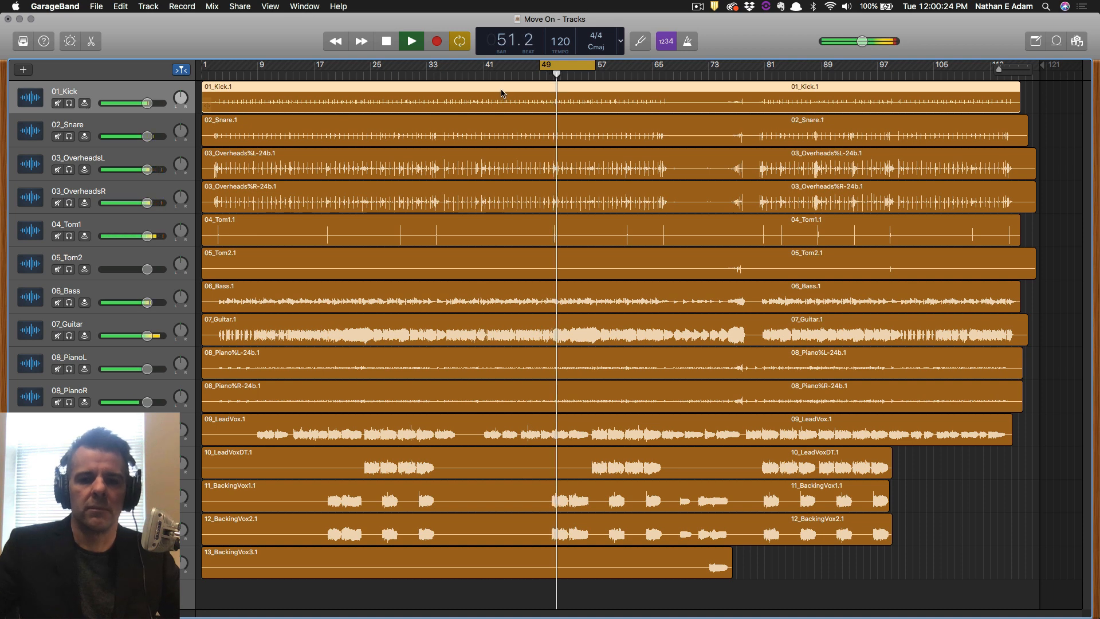
pyautogui.press('space')
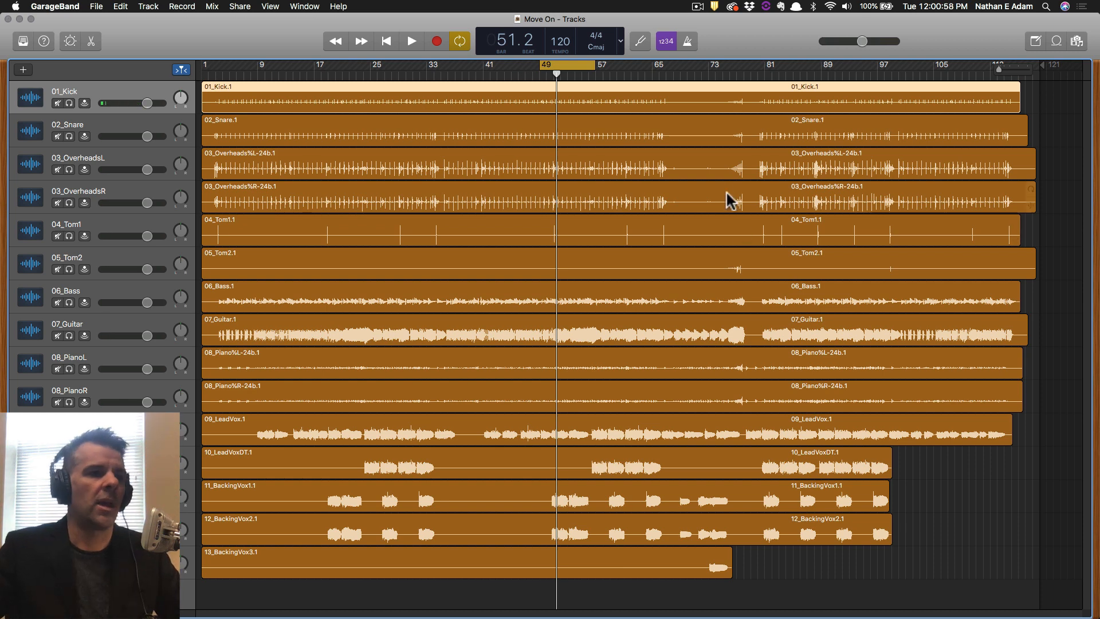
pyautogui.click(565, 66)
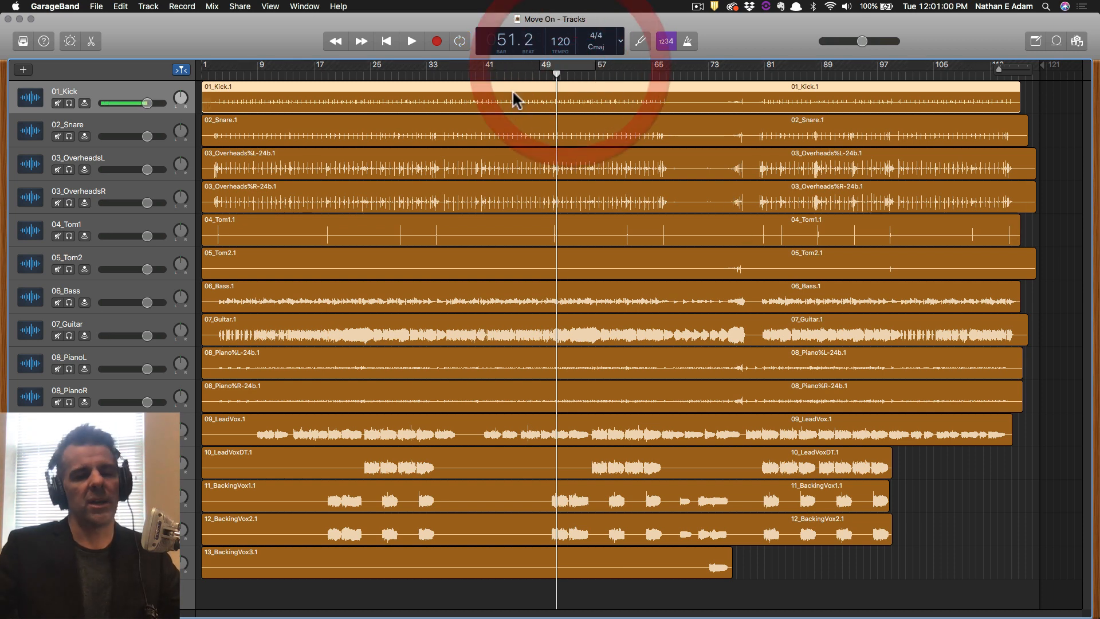
# Toggle cycle looping and reposition the loop region, ending on bars 17–25.
pyautogui.click(459, 42)
pyautogui.click(459, 42)
pyautogui.click(460, 42)
pyautogui.press('c')
pyautogui.press('c')
pyautogui.press('c')
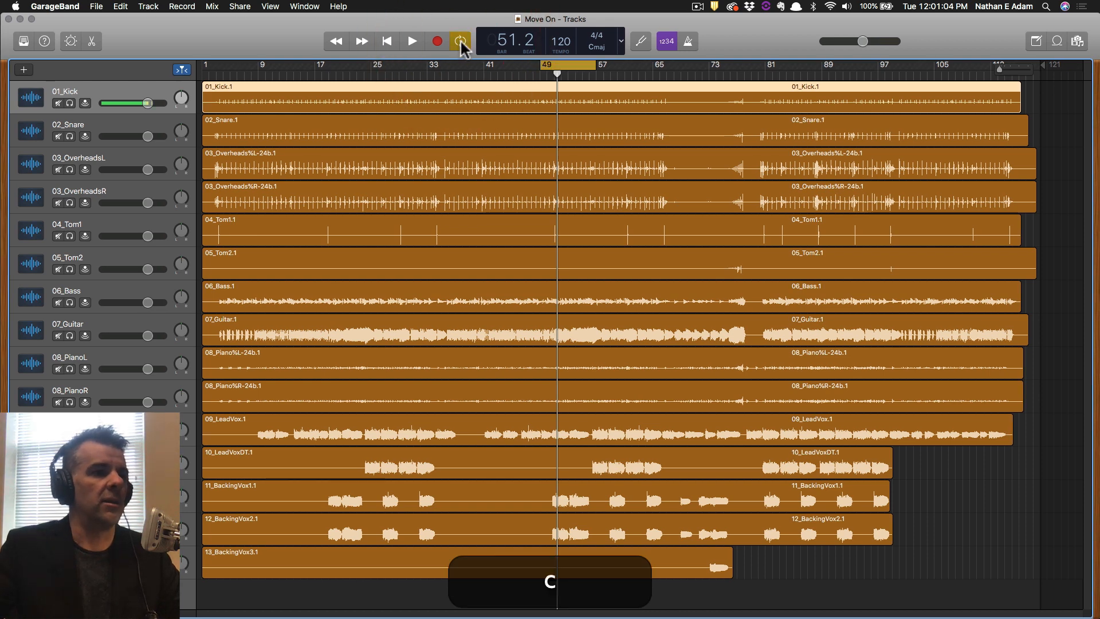
pyautogui.click(460, 41)
pyautogui.click(460, 41)
pyautogui.click(460, 42)
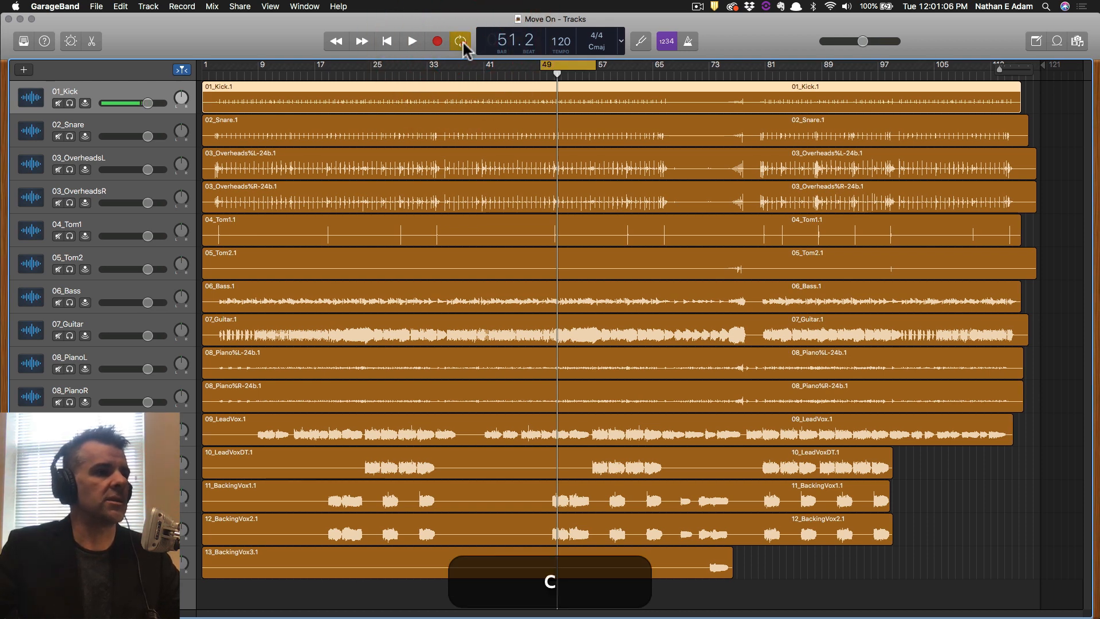
pyautogui.moveTo(543, 69); pyautogui.dragTo(493, 66)
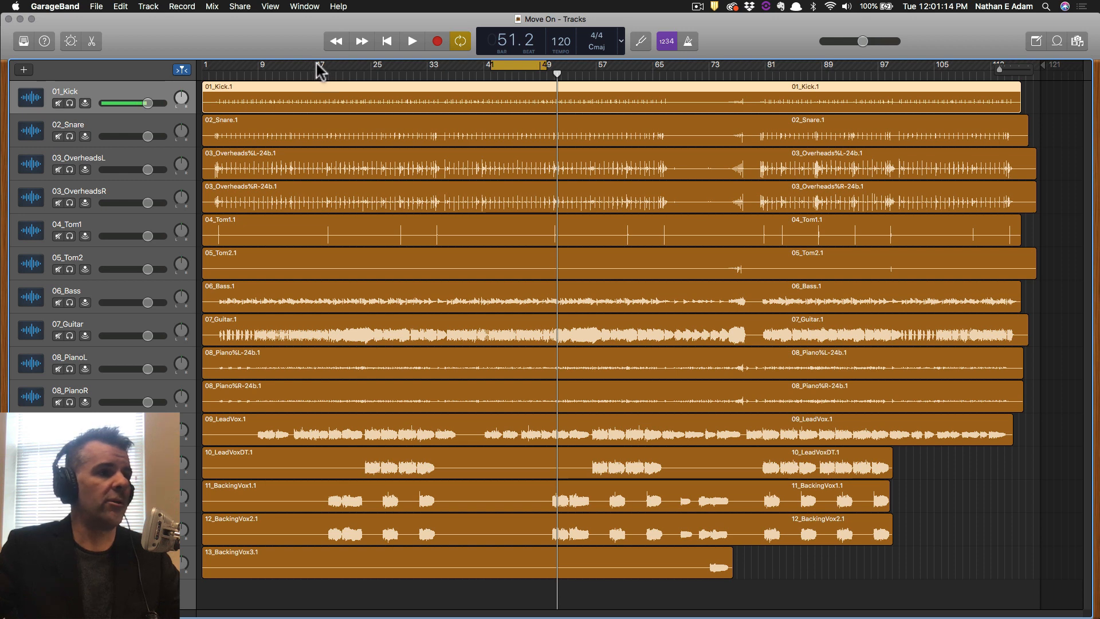
pyautogui.moveTo(320, 70); pyautogui.dragTo(605, 68)
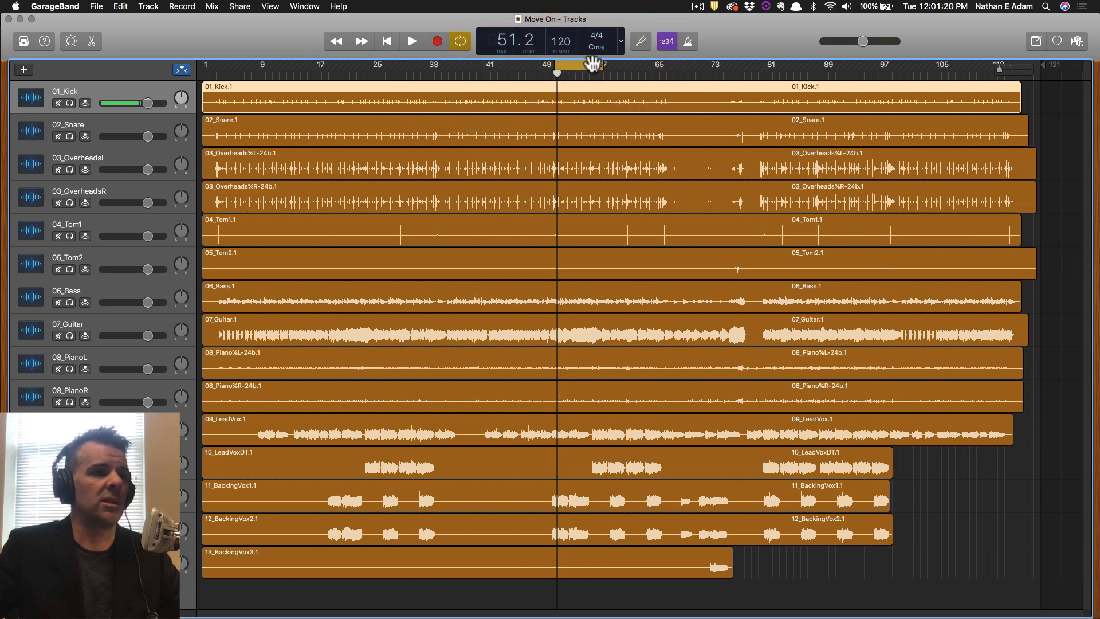
# Play from bar 77, show and hide the Media Browser, and leave looping off.
pyautogui.click(737, 76)
pyautogui.press('space')
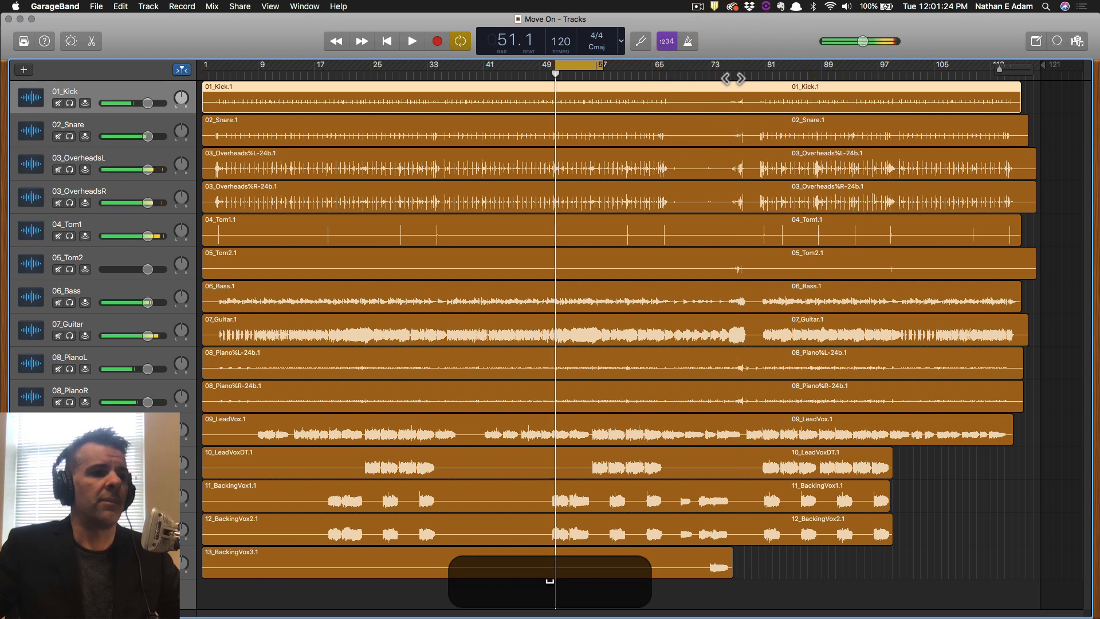
pyautogui.click(738, 77)
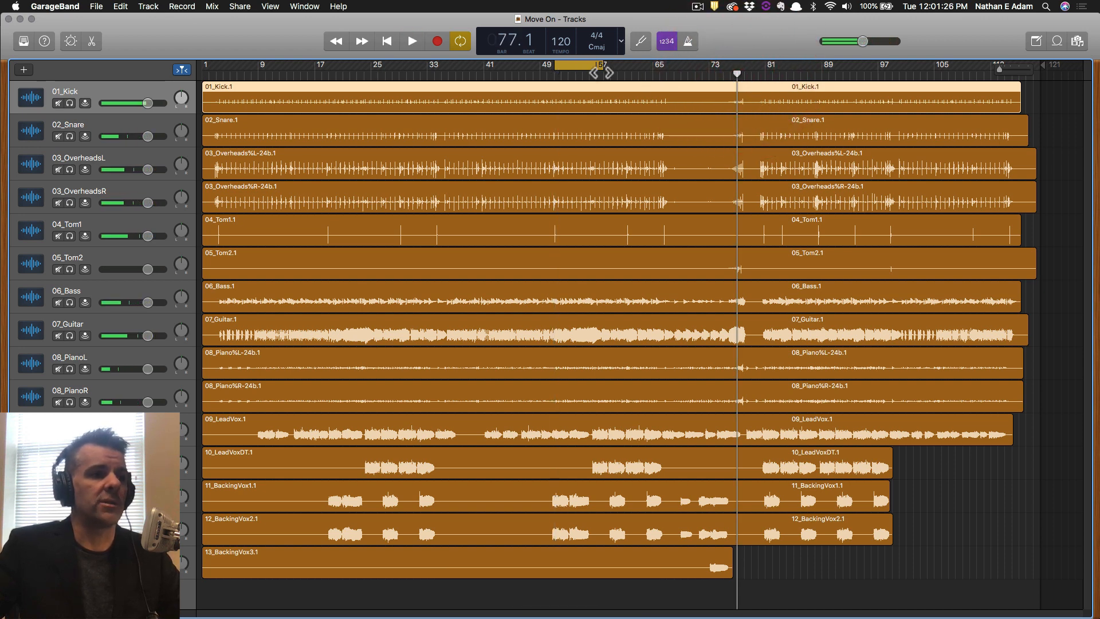
pyautogui.press('f')
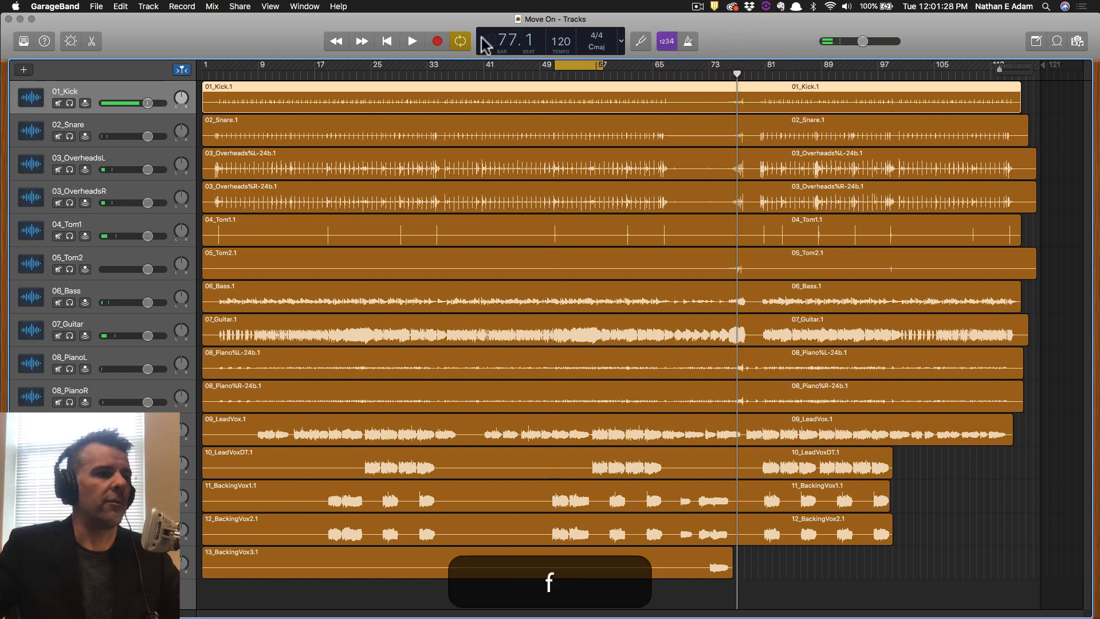
pyautogui.click(465, 40)
pyautogui.click(841, 89)
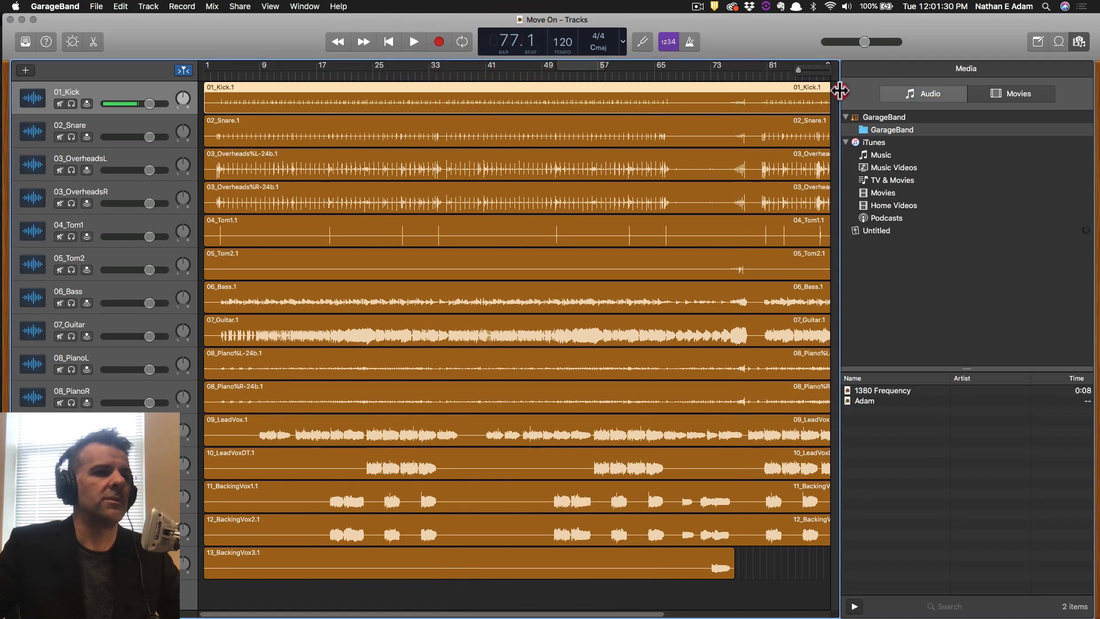
pyautogui.press('space')
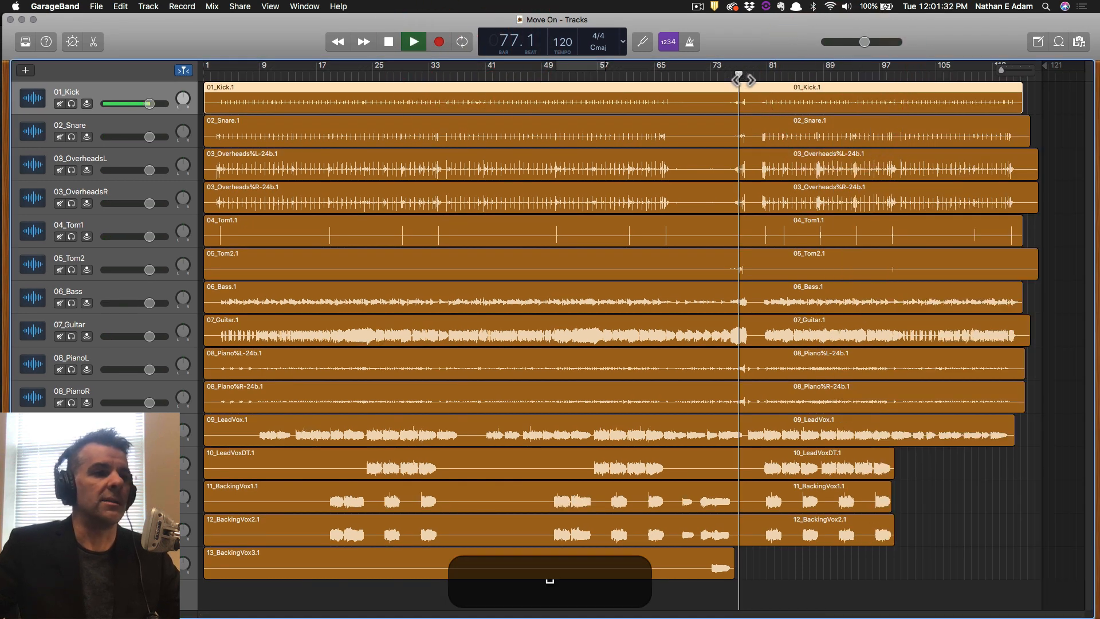
pyautogui.click(462, 42)
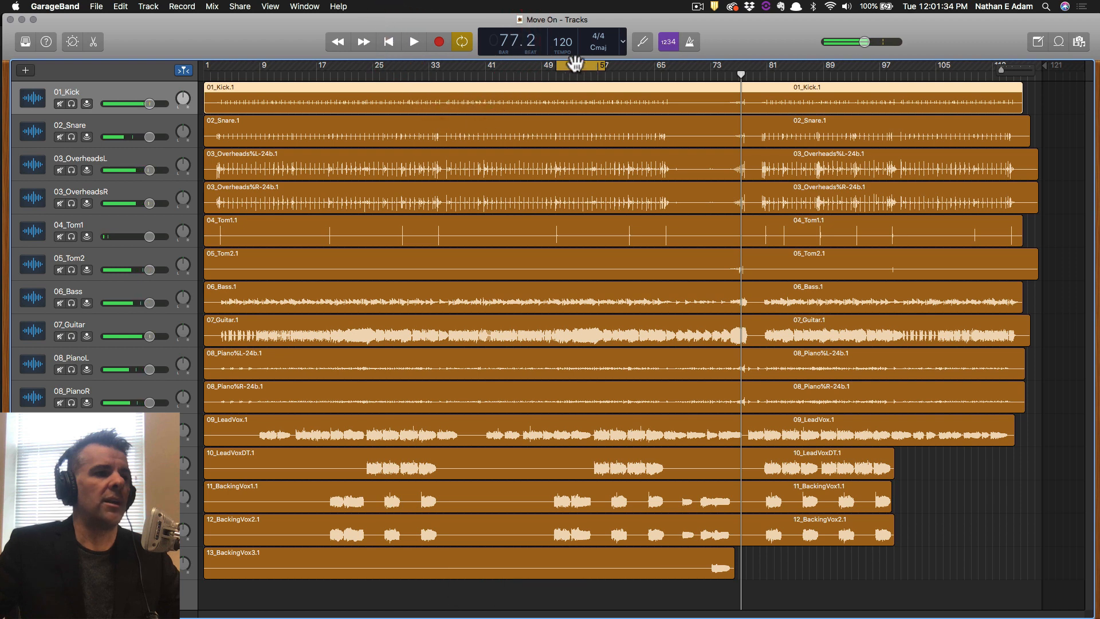
pyautogui.press('space')
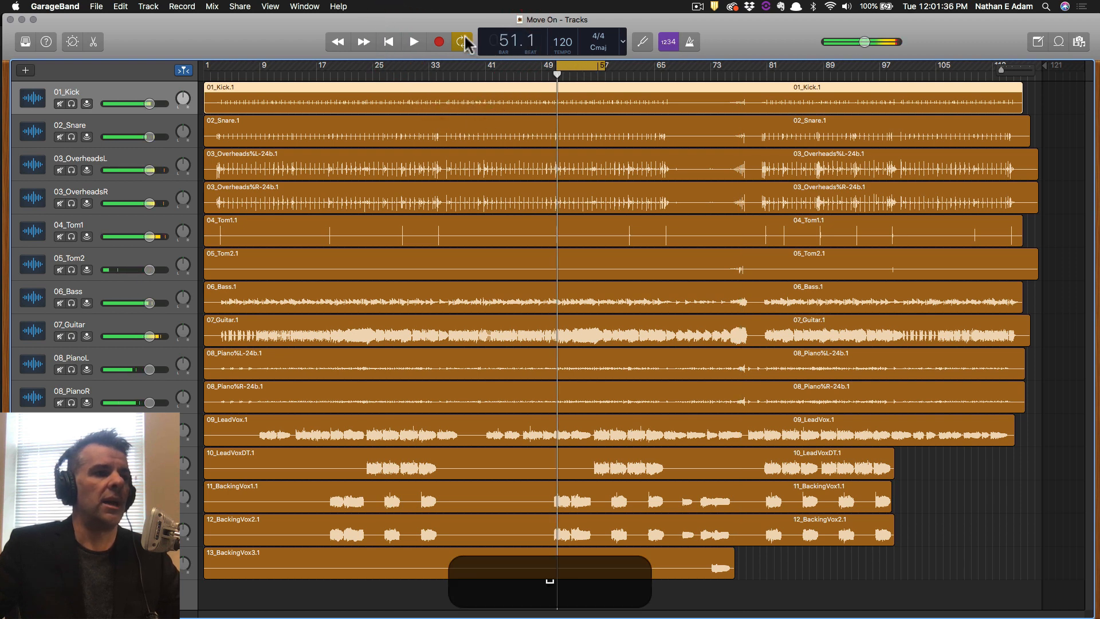
pyautogui.click(462, 41)
# Play from around bar 69 without looping and save the project.
pyautogui.click(682, 76)
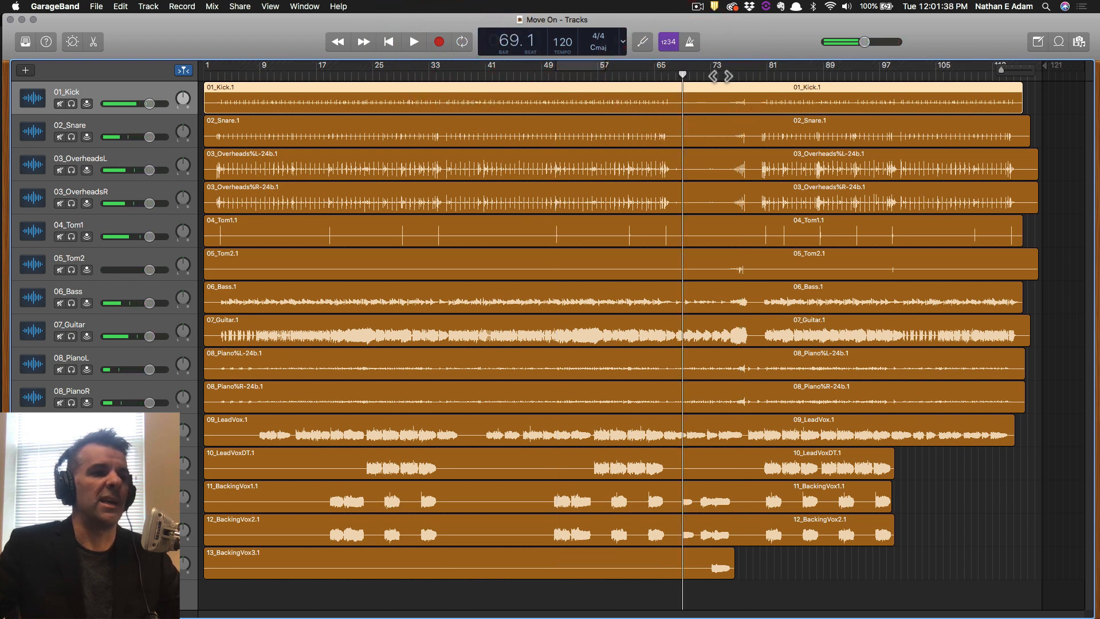
pyautogui.press('space')
pyautogui.press('space')
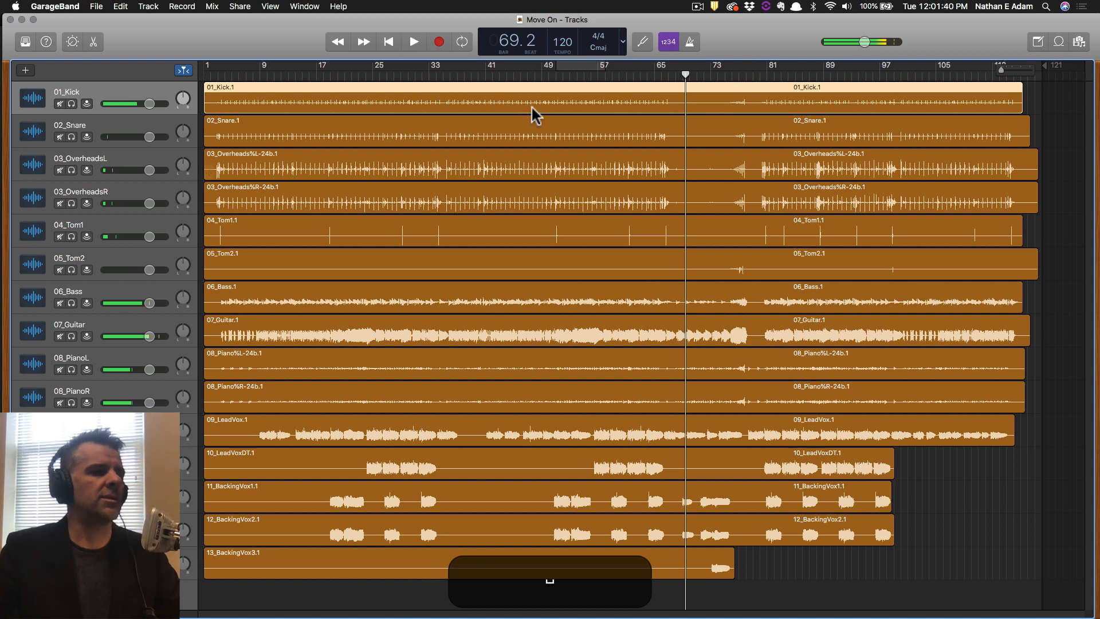
pyautogui.press('cmd+s')
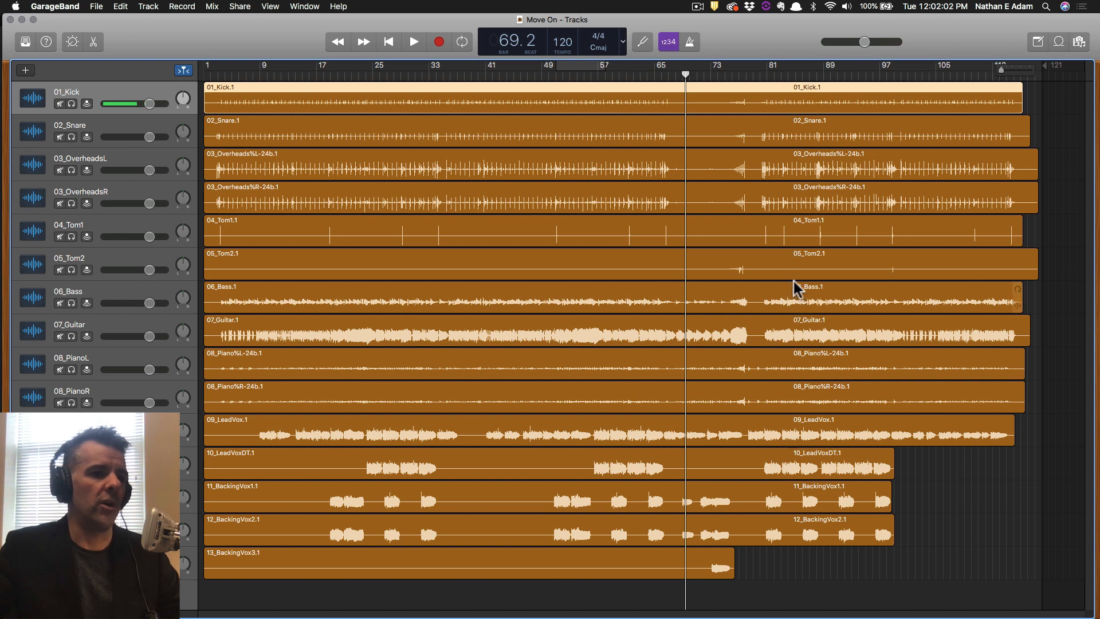
# Create a cycle region spanning bars 81 to about 97 and play it.
pyautogui.click(778, 65)
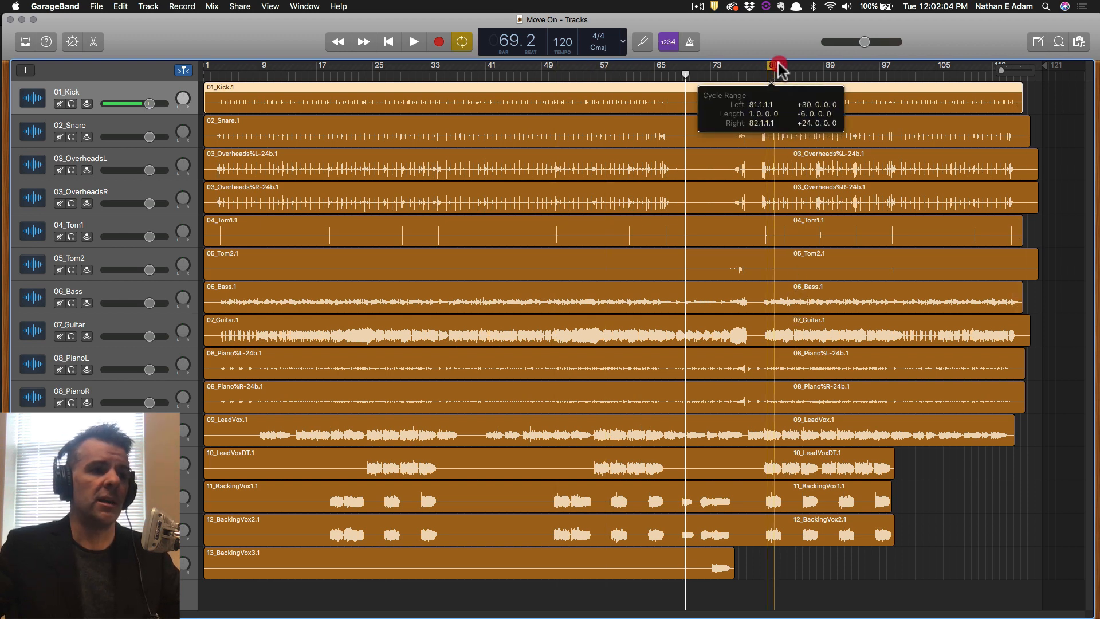
pyautogui.moveTo(778, 64); pyautogui.dragTo(881, 66)
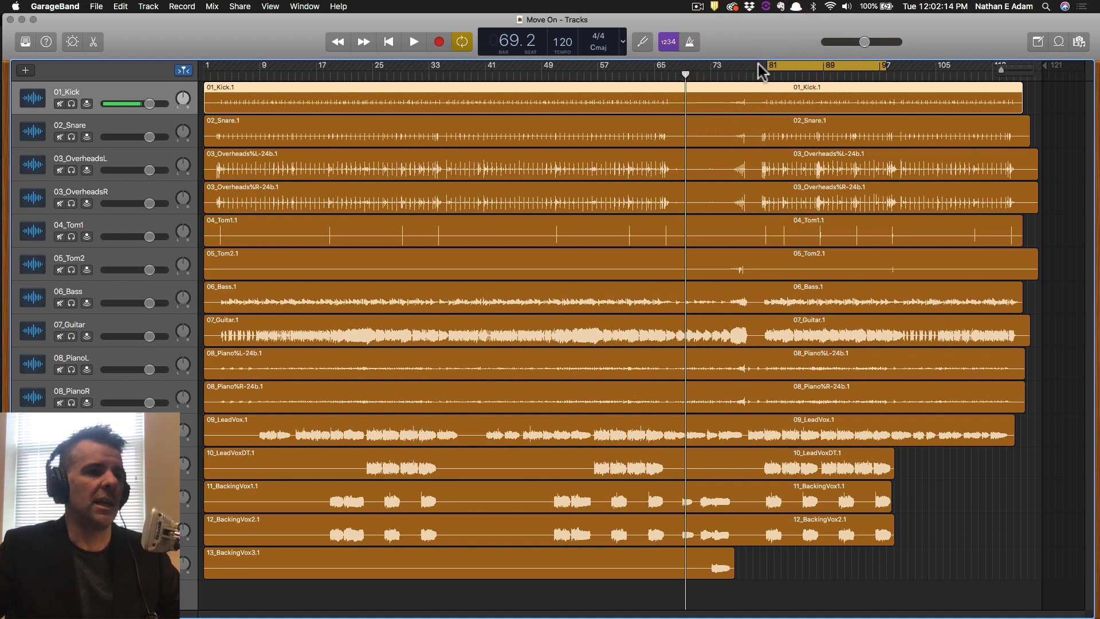
pyautogui.moveTo(768, 66)
pyautogui.mouseDown()
pyautogui.moveTo(798, 64)
pyautogui.moveTo(783, 64)
pyautogui.mouseUp()
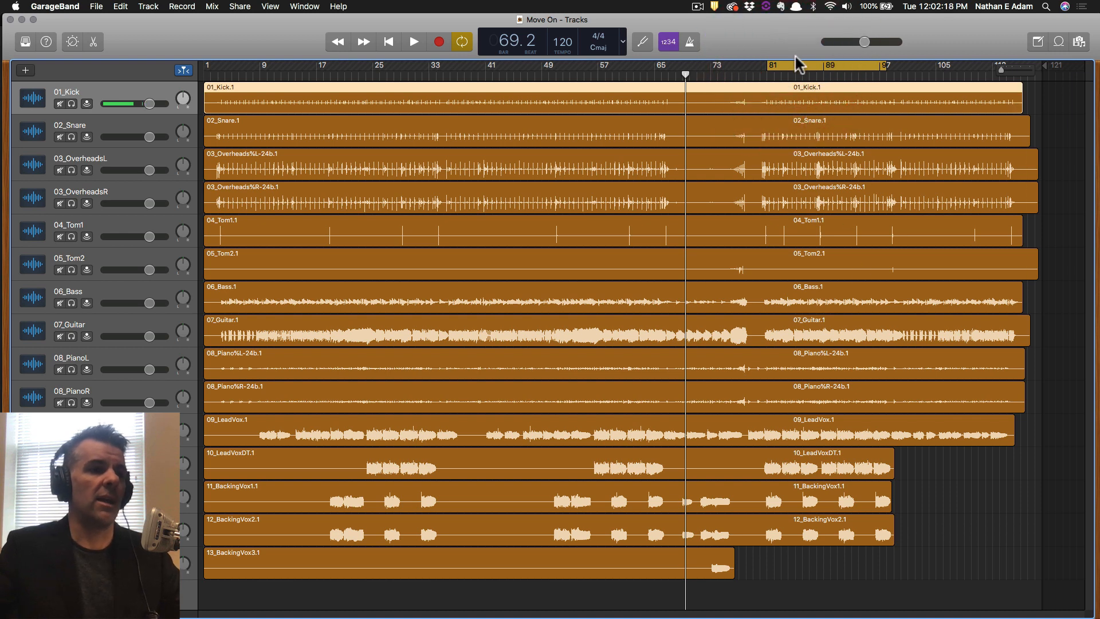
pyautogui.press('space')
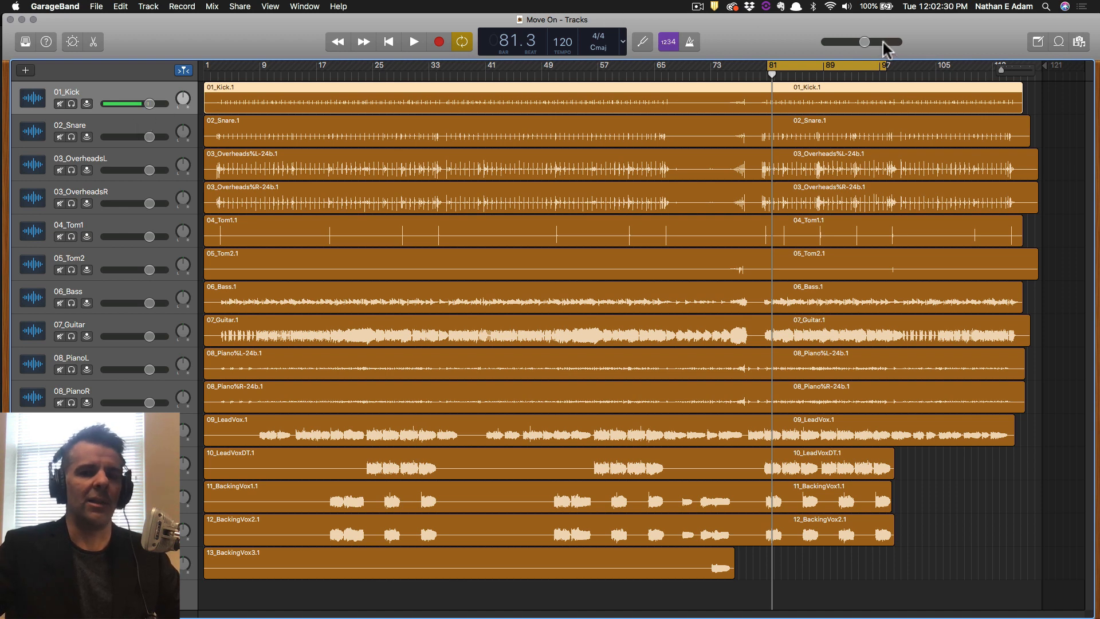
# Save, then silence the 01_Kick, 02_Snare, overhead and 04_Tom1 volume sliders.
pyautogui.press('space')
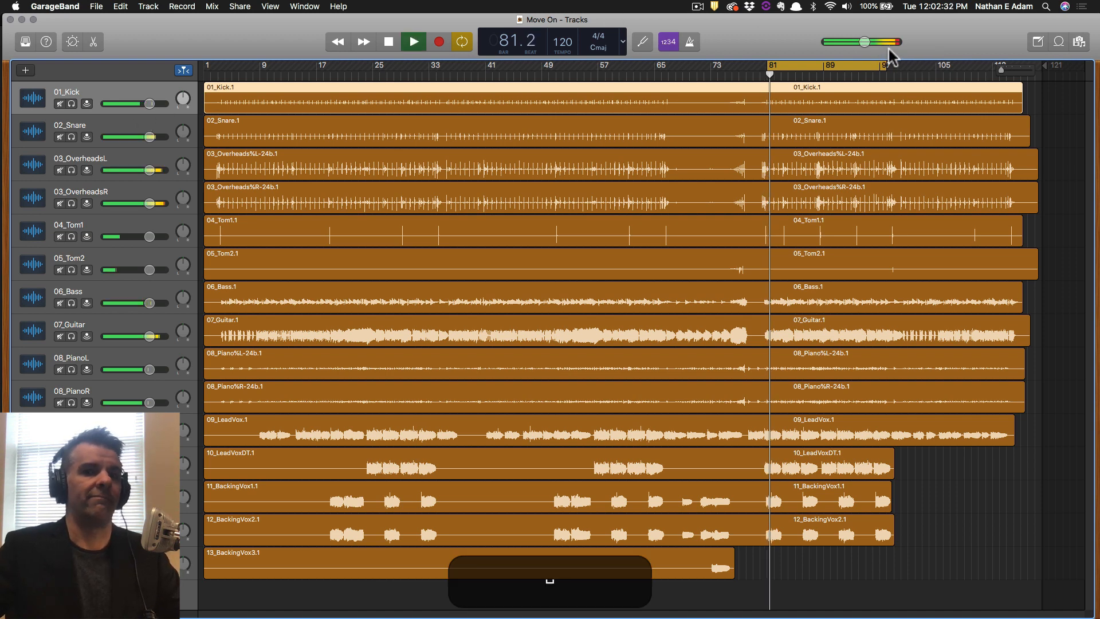
pyautogui.press('space')
pyautogui.press('super+s')
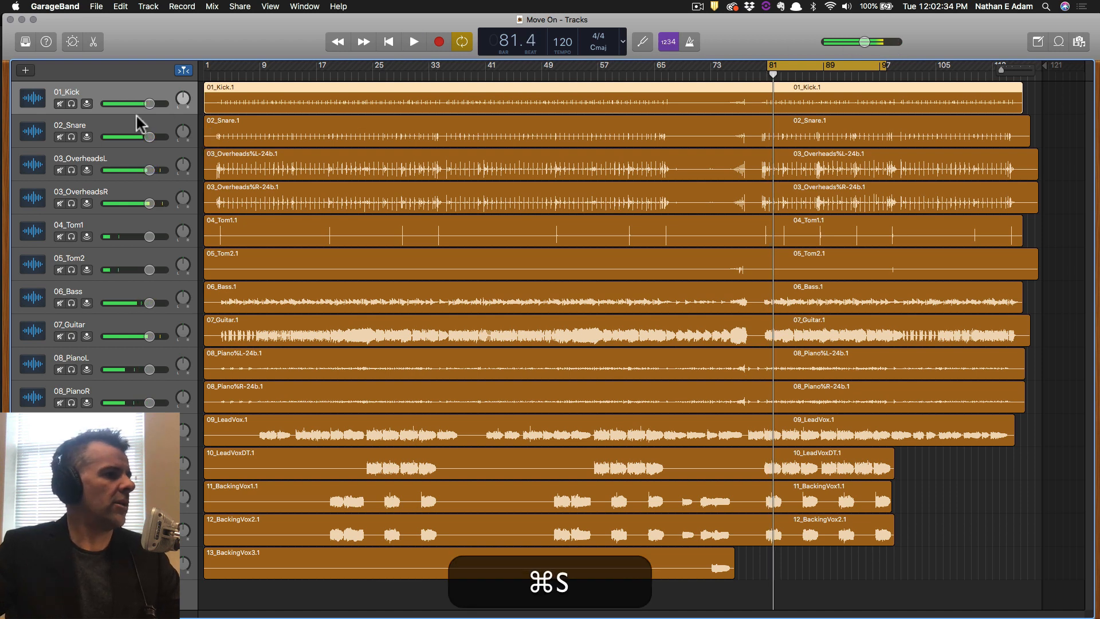
pyautogui.moveTo(149, 136); pyautogui.dragTo(104, 136)
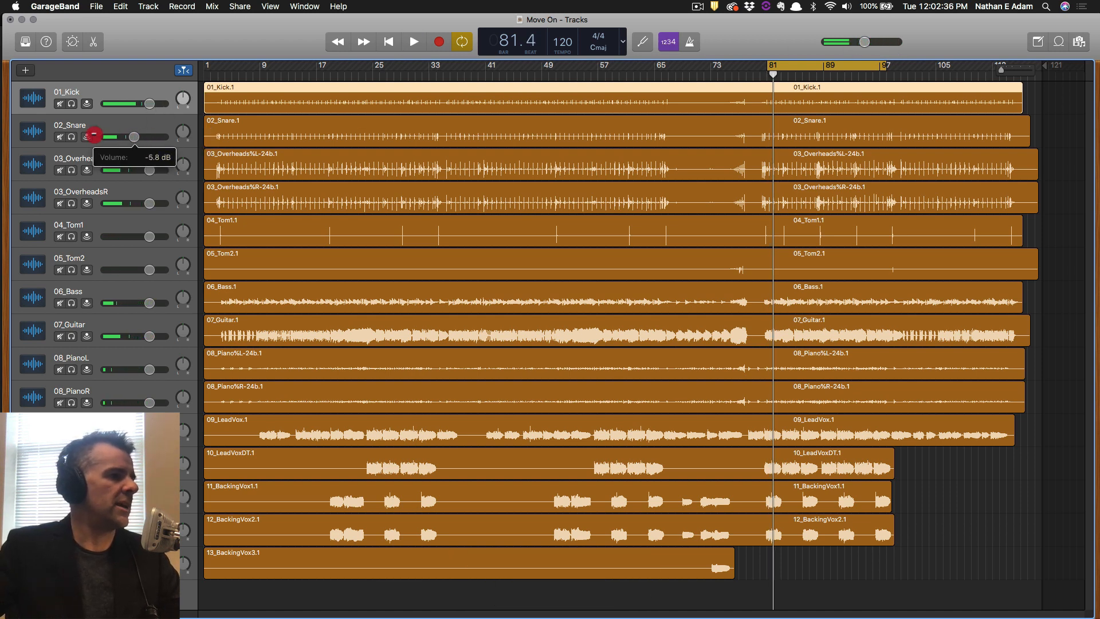
pyautogui.moveTo(149, 103); pyautogui.dragTo(104, 103)
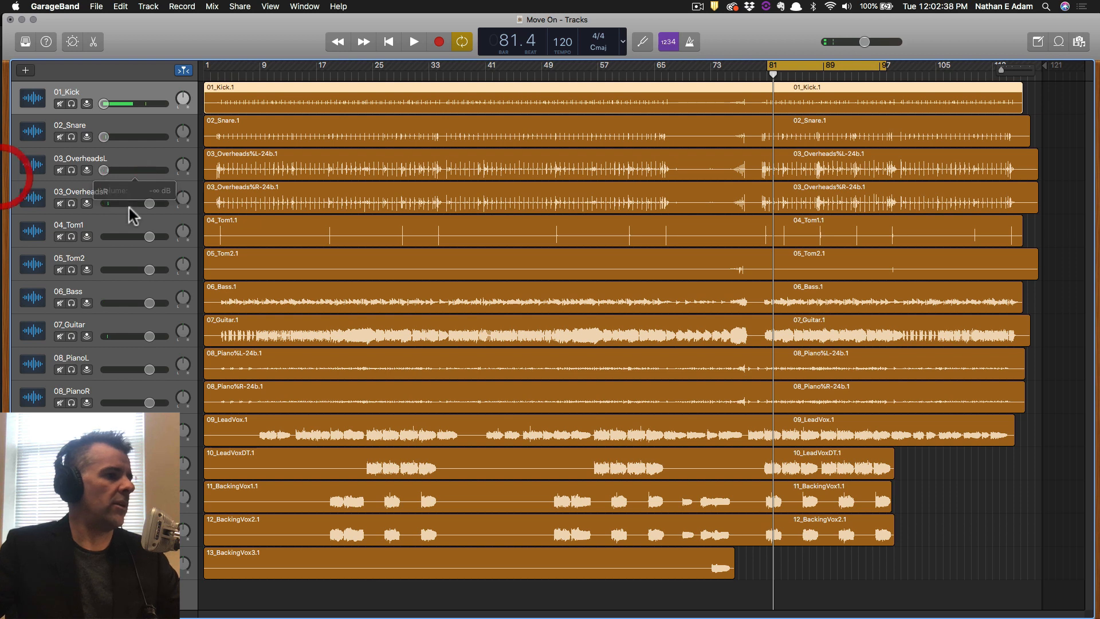
pyautogui.moveTo(149, 203); pyautogui.dragTo(104, 203)
pyautogui.moveTo(149, 236); pyautogui.dragTo(103, 236)
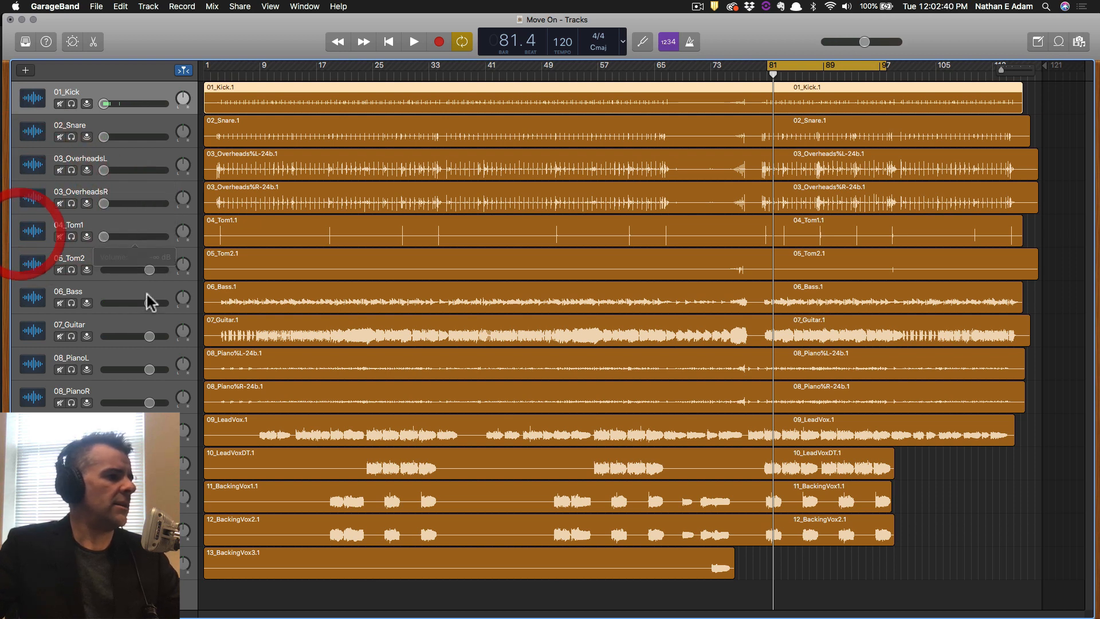
# Silence 05_Tom2, 06_Bass and 07_Guitar, turn 08_PianoL down, save and play the loop.
pyautogui.moveTo(147, 270); pyautogui.dragTo(104, 270)
pyautogui.moveTo(148, 302); pyautogui.dragTo(103, 303)
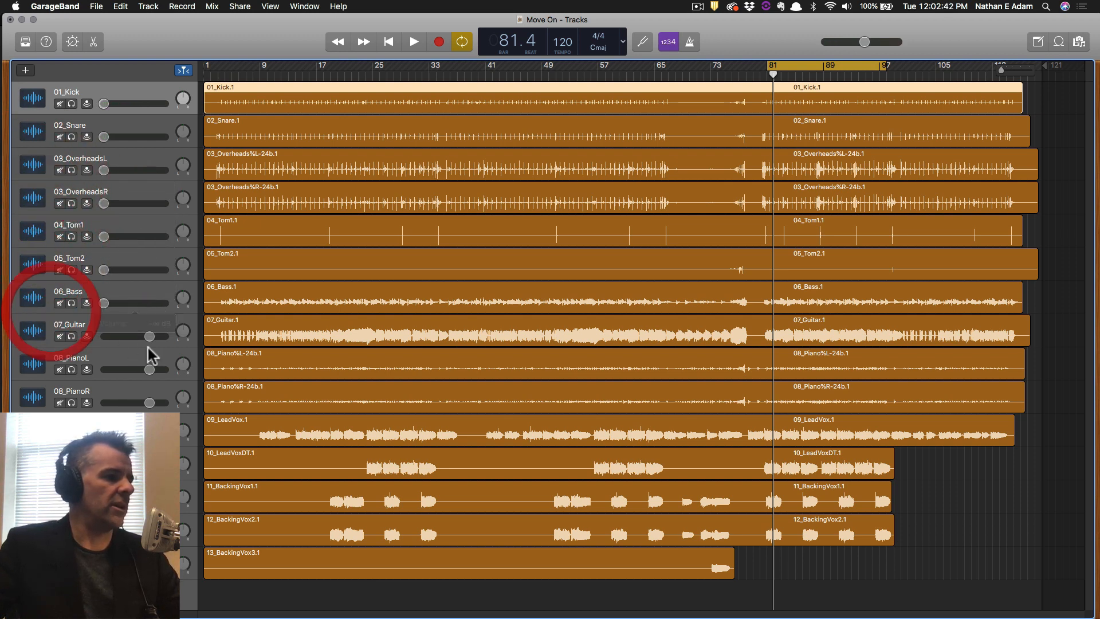
pyautogui.moveTo(149, 336); pyautogui.dragTo(103, 337)
pyautogui.moveTo(149, 370); pyautogui.dragTo(51, 370)
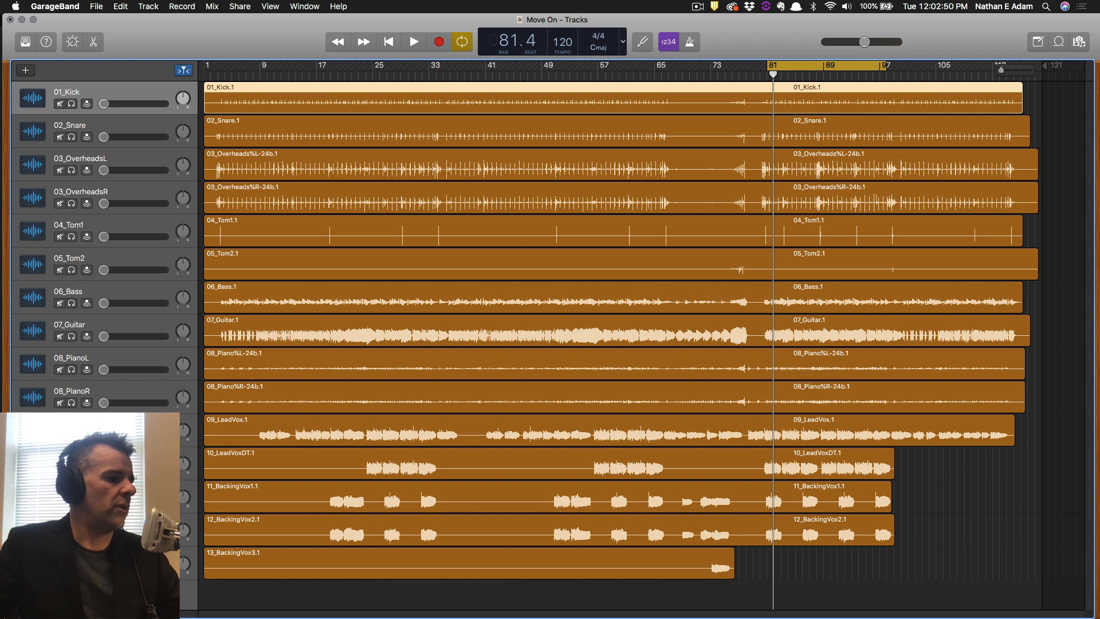
pyautogui.press('super+s')
pyautogui.press('space')
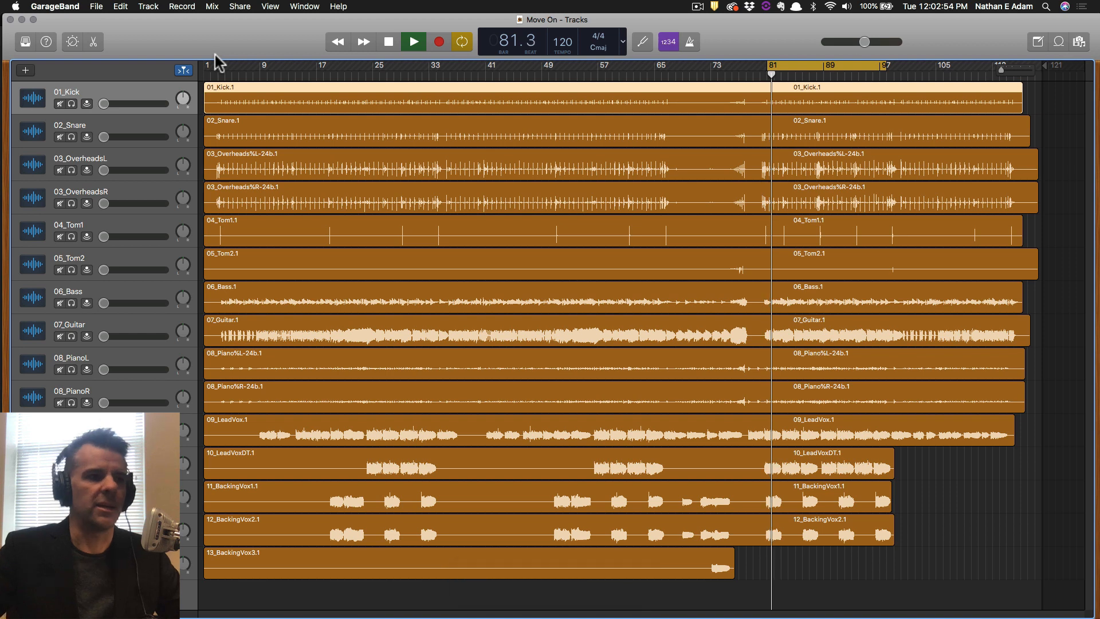
# Raise the 01_Kick volume from silence to about -12.8 dB.
pyautogui.doubleClick(103, 103)
pyautogui.click(129, 101)
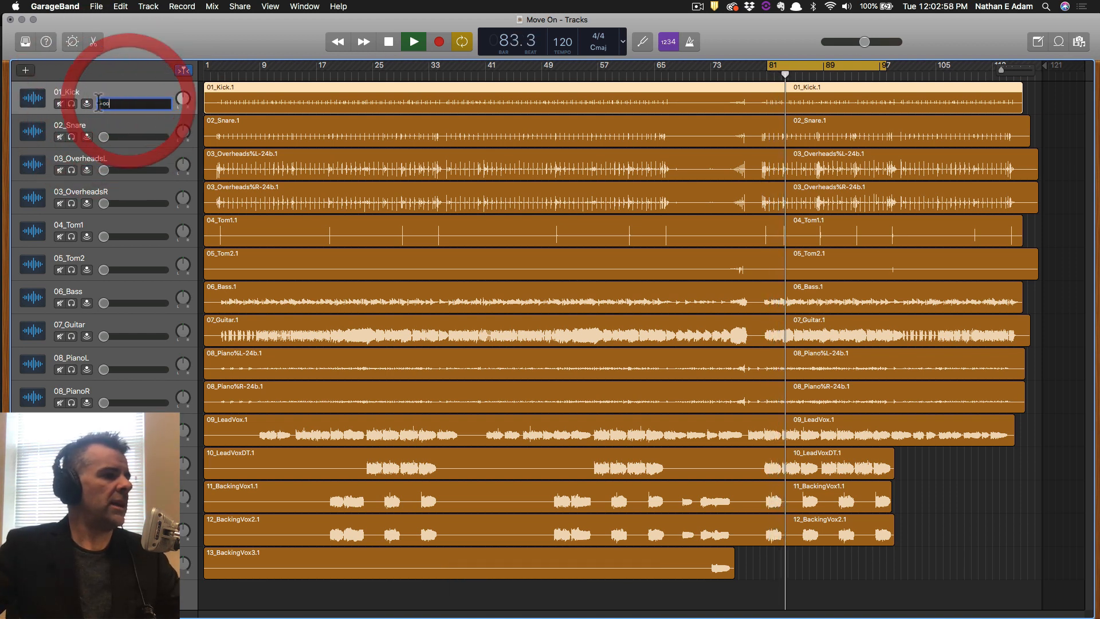
pyautogui.click(95, 88)
pyautogui.moveTo(105, 104); pyautogui.dragTo(149, 103)
pyautogui.press('alt')
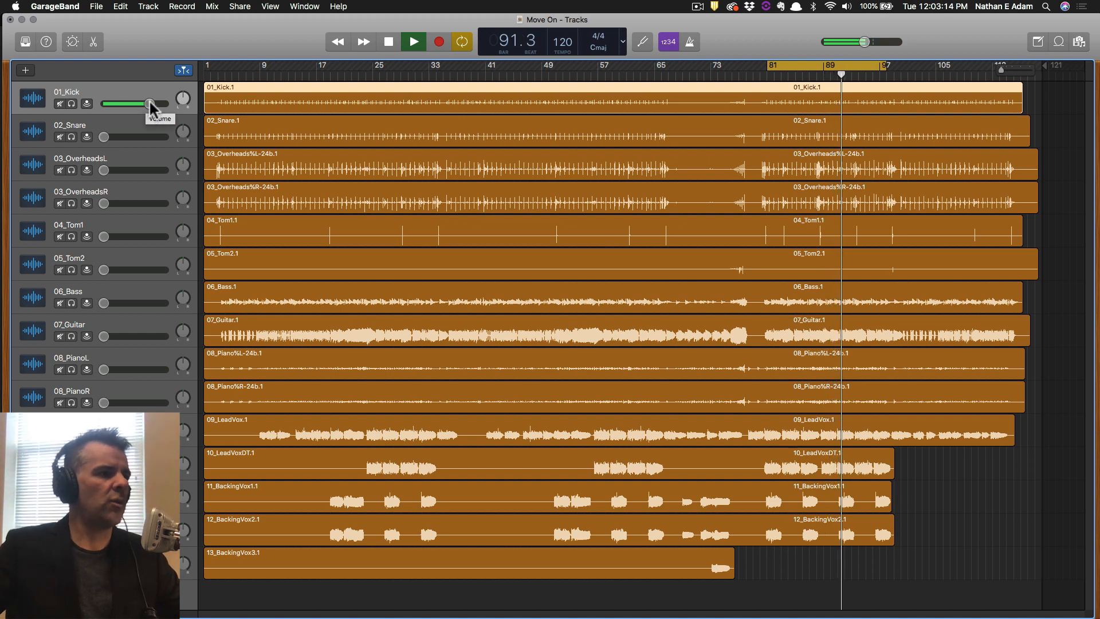
pyautogui.press('alt')
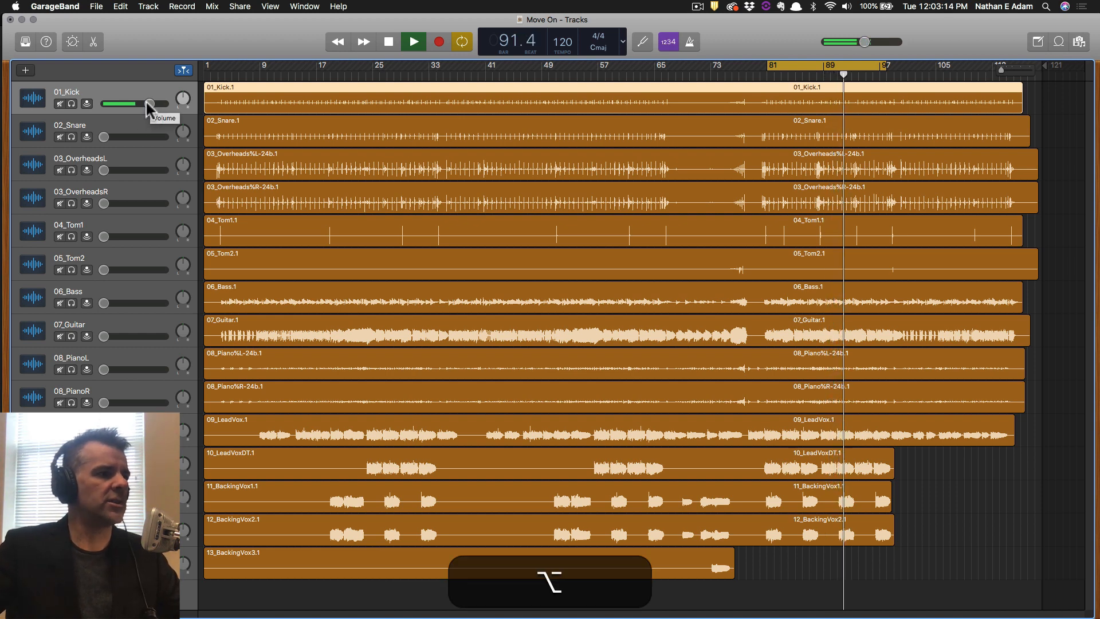
# Reset the 02_Snare and 01_Kick volumes to their 0 dB default and save.
pyautogui.keyDown('alt'); pyautogui.click(104, 138); pyautogui.keyUp('alt')
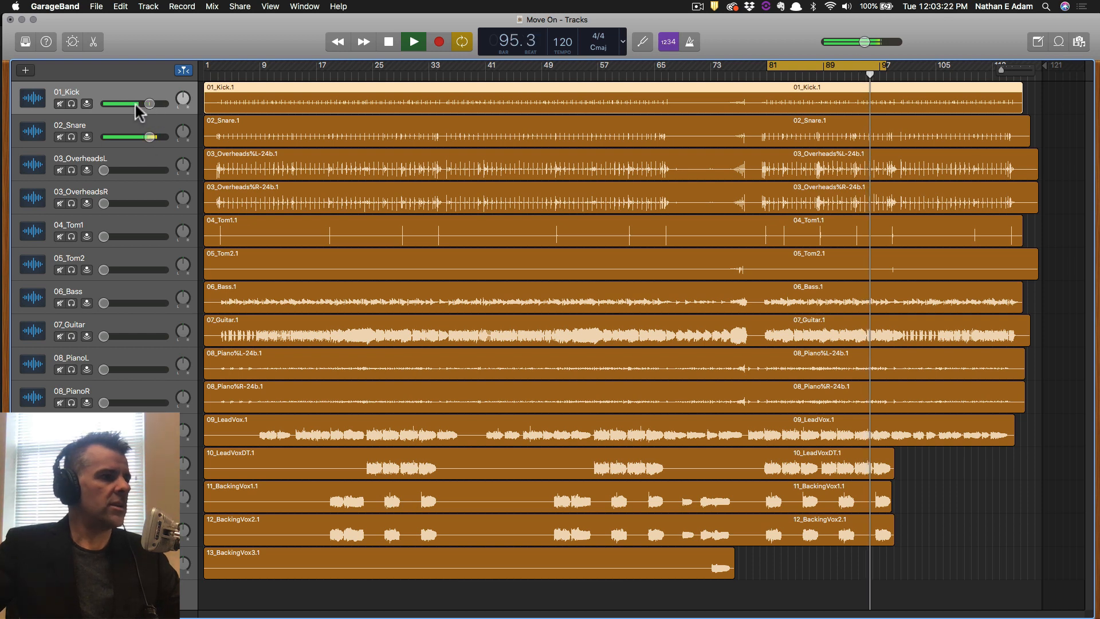
pyautogui.moveTo(148, 105); pyautogui.dragTo(184, 141)
pyautogui.keyDown('alt'); pyautogui.click(165, 104); pyautogui.keyUp('alt')
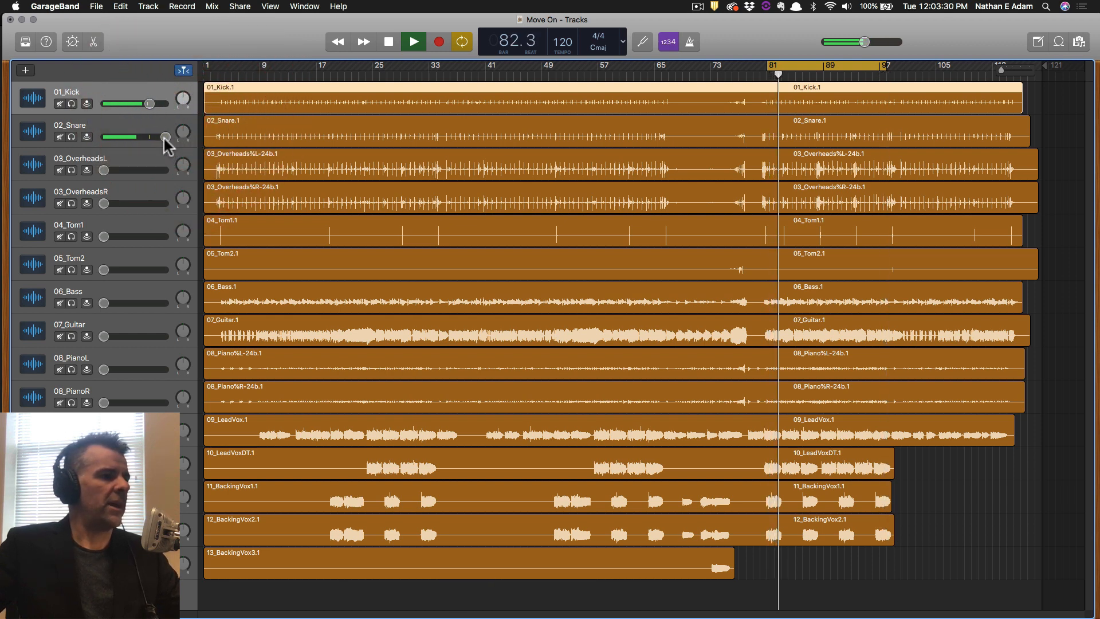
pyautogui.keyDown('alt'); pyautogui.click(165, 137); pyautogui.keyUp('alt')
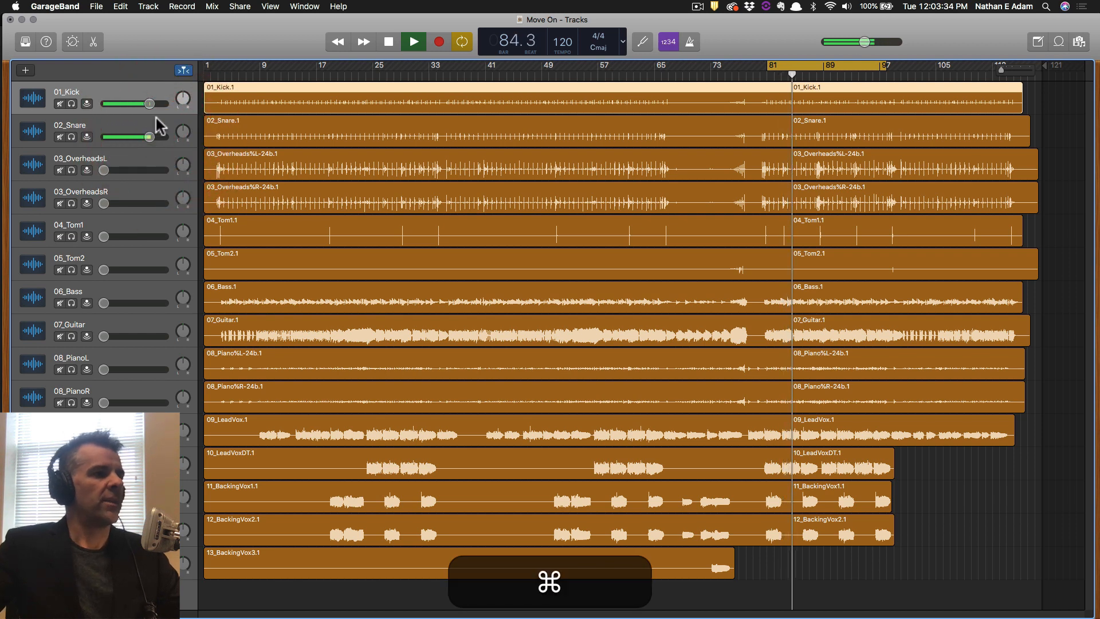
pyautogui.press('super+s')
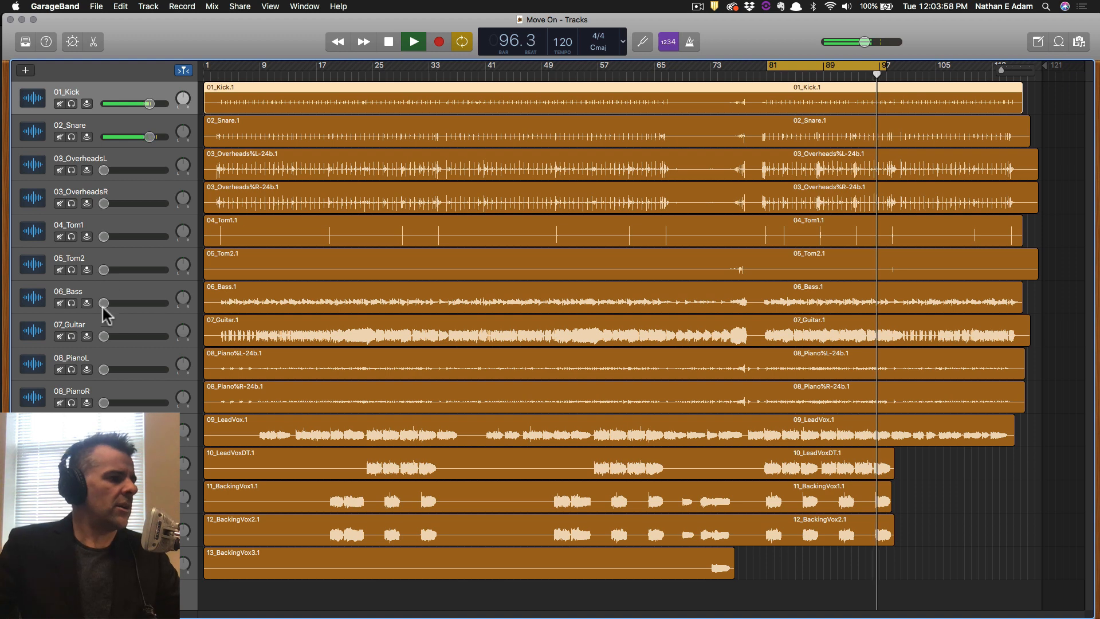
pyautogui.press('alt')
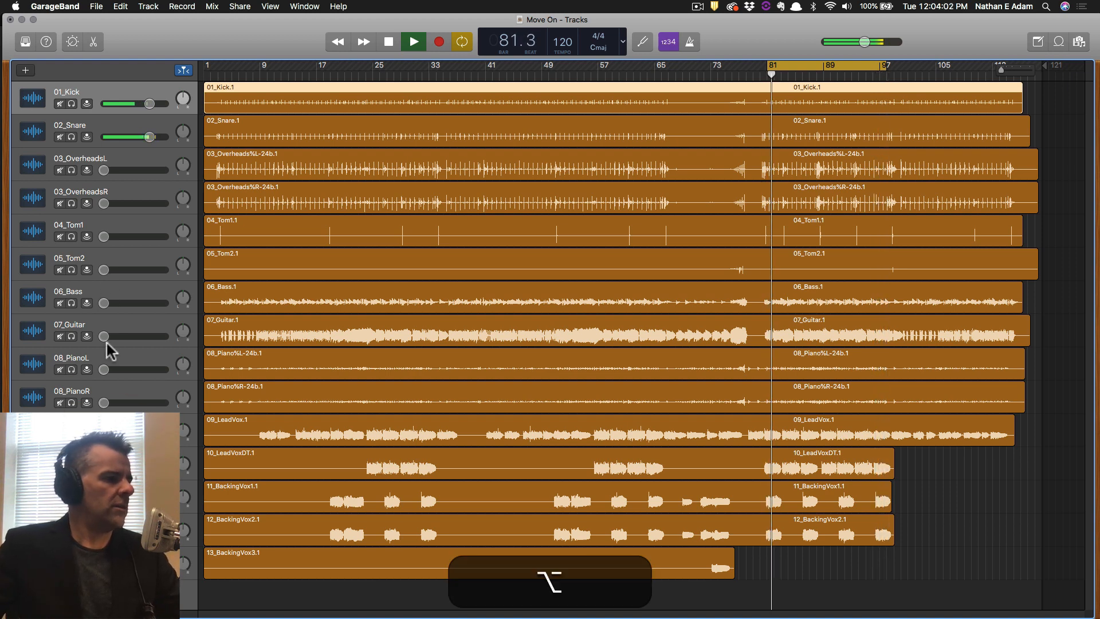
# Reset the 06_Bass volume to its default level and save the project.
pyautogui.keyDown('alt'); pyautogui.click(105, 302); pyautogui.keyUp('alt')
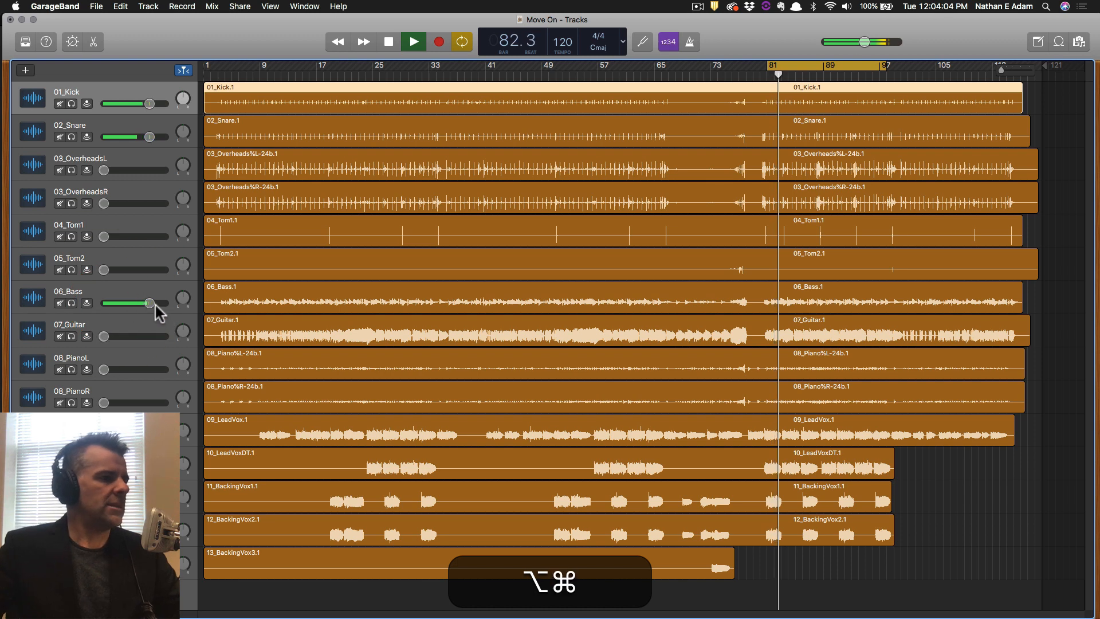
pyautogui.press('super+s')
pyautogui.press('super+space')
pyautogui.press('super+s')
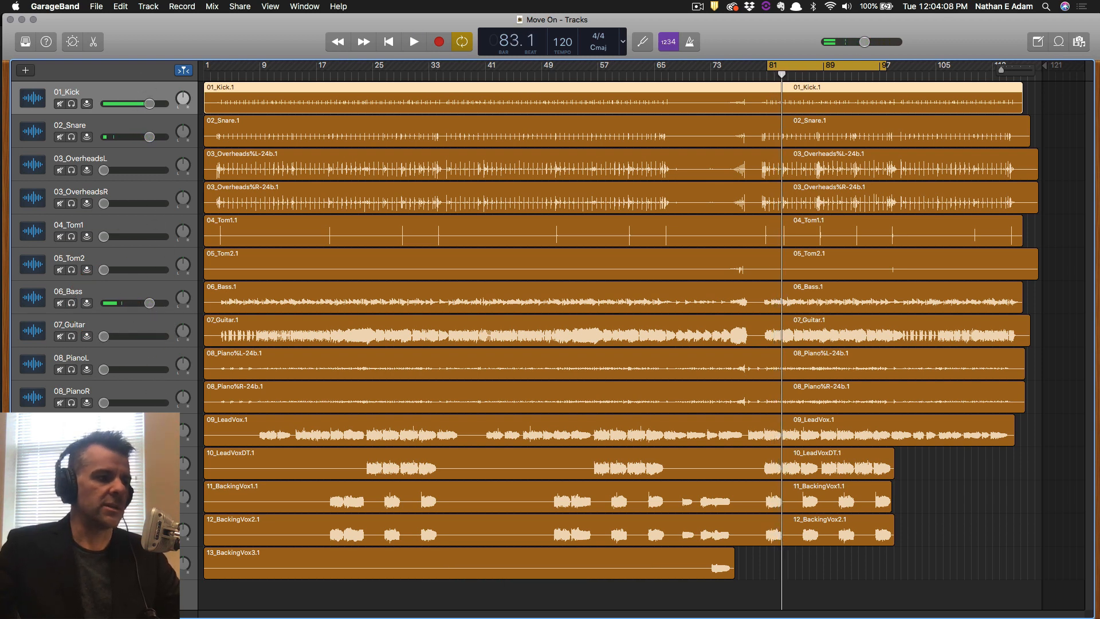
# Loop from bar 81 while lowering the 06_Bass volume to about -5 dB.
pyautogui.press('space')
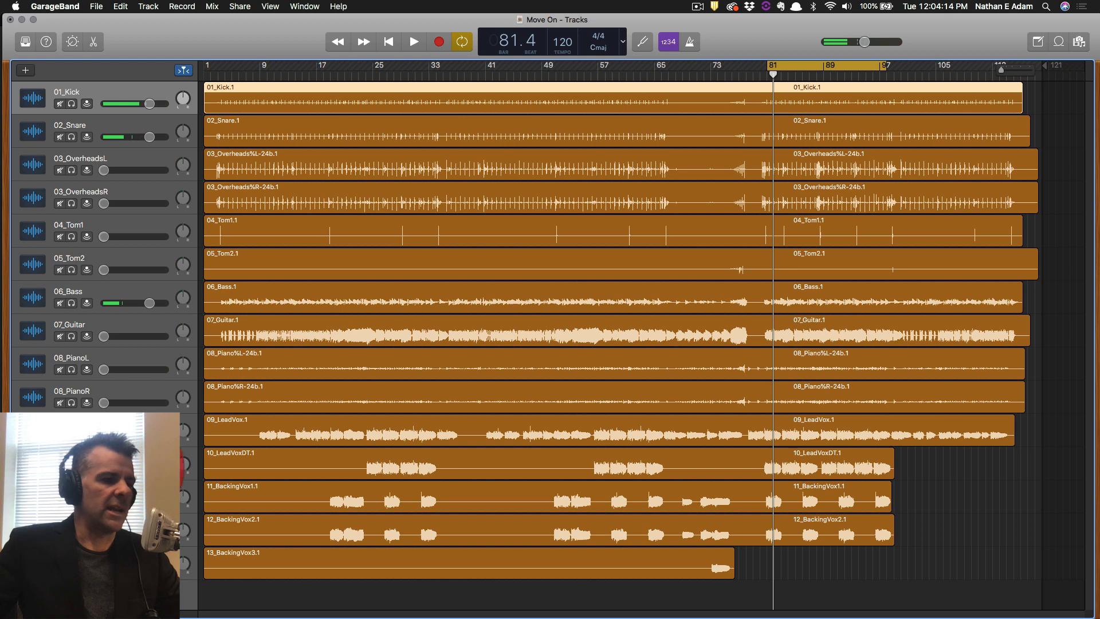
pyautogui.press('space')
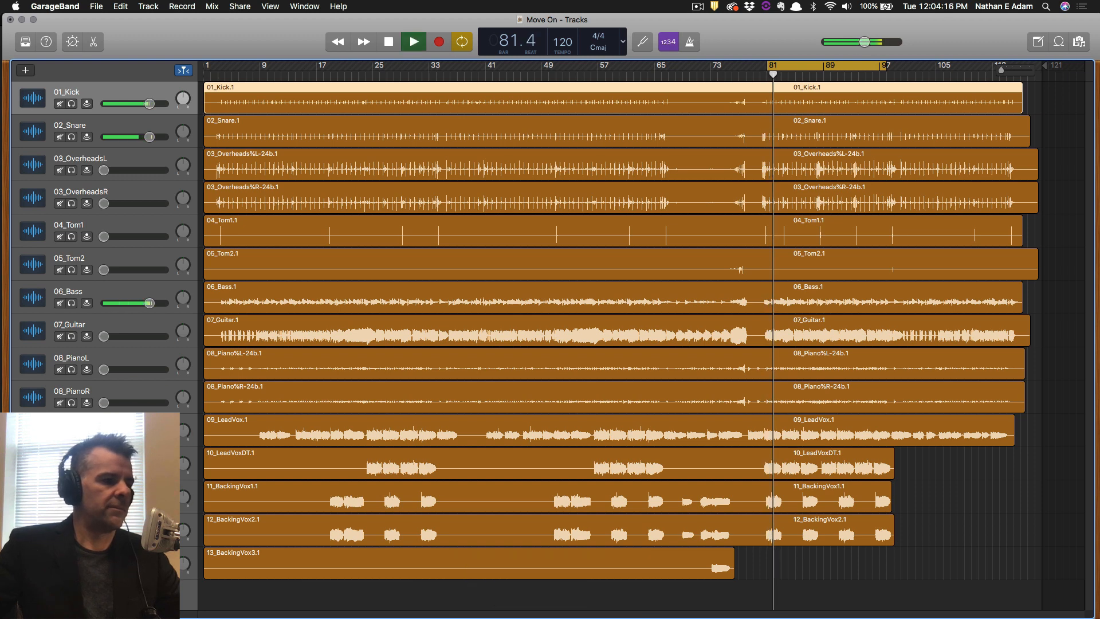
pyautogui.press('space')
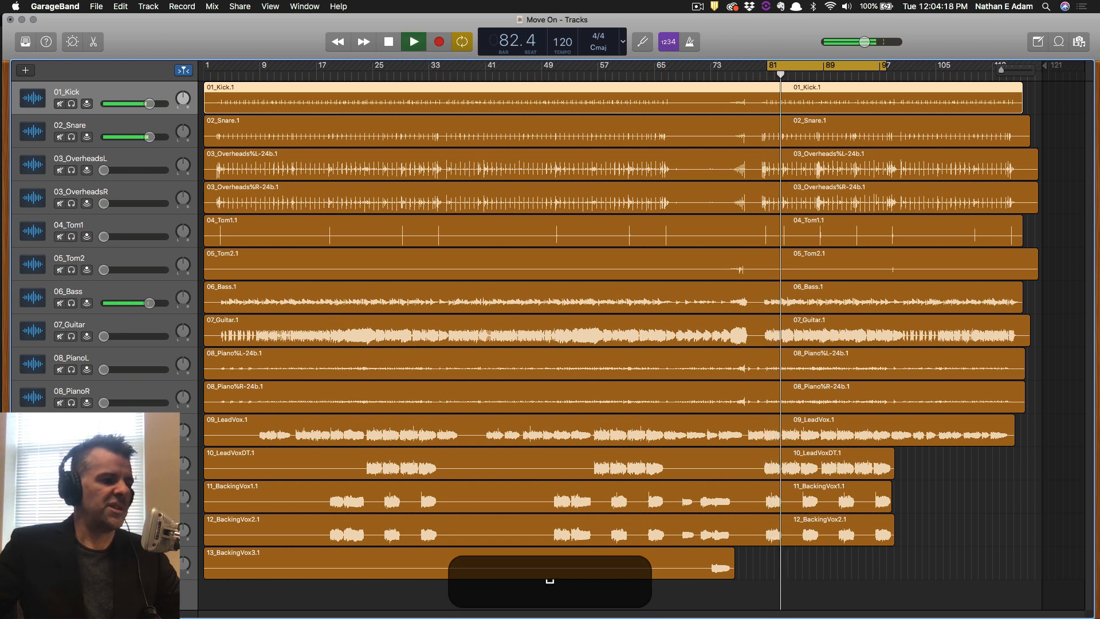
pyautogui.press('space')
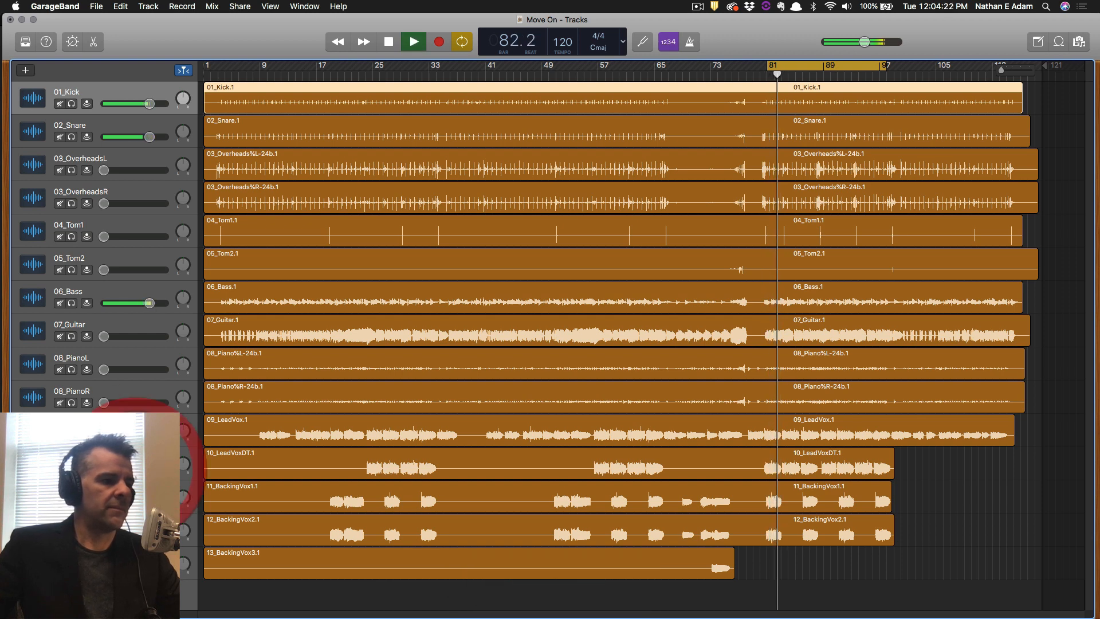
pyautogui.click(149, 303)
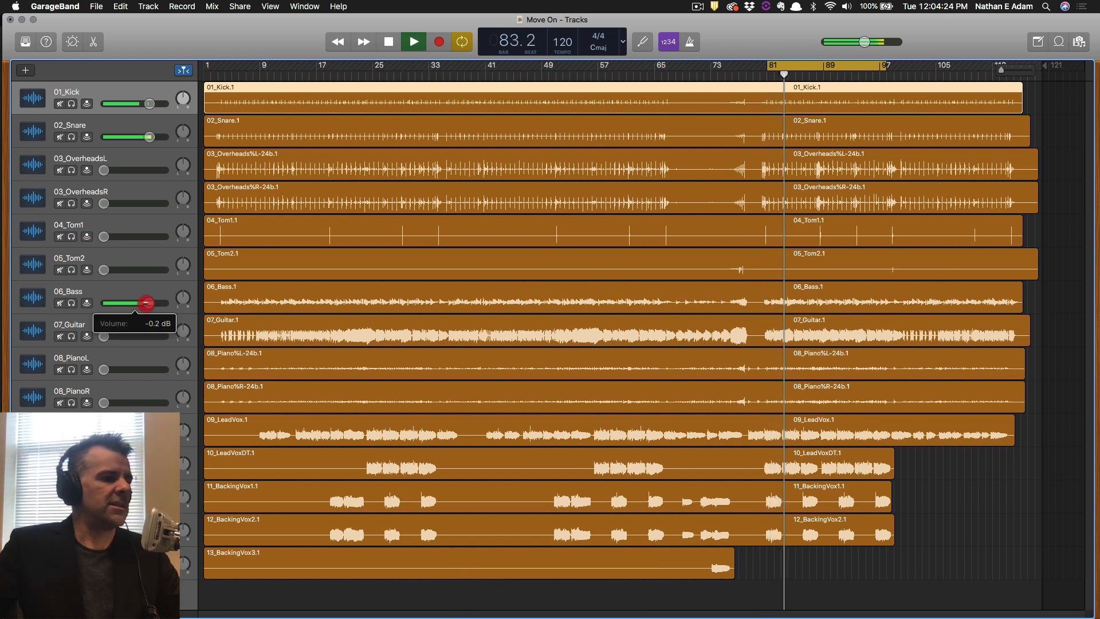
pyautogui.moveTo(143, 303)
pyautogui.mouseDown()
pyautogui.moveTo(117, 303)
pyautogui.moveTo(136, 303)
pyautogui.moveTo(137, 316)
pyautogui.mouseUp()
pyautogui.press('super+space')
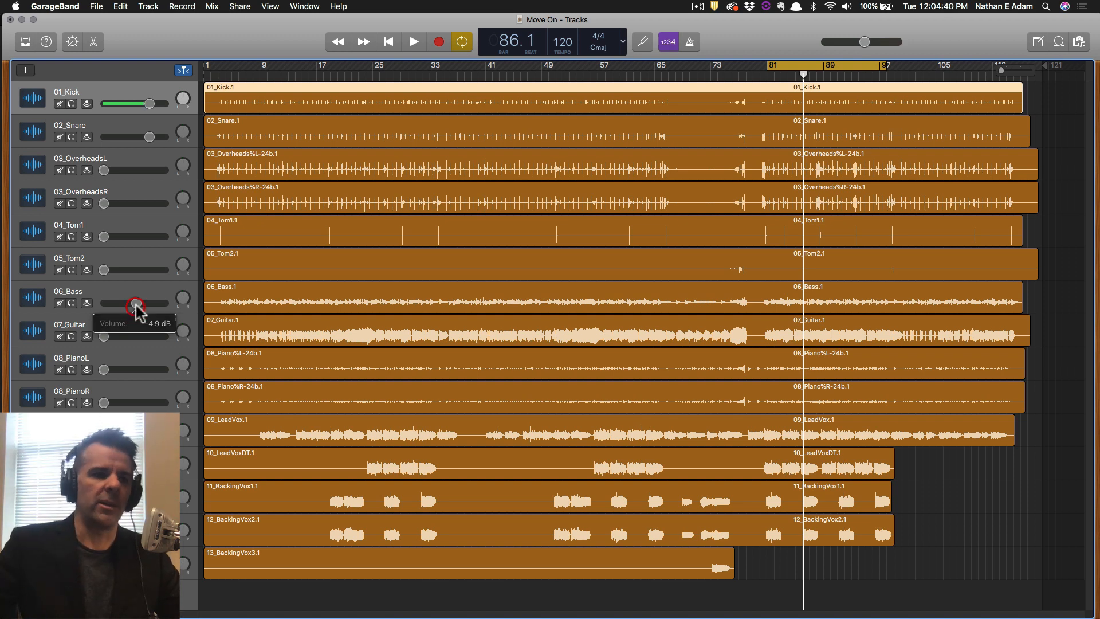
# Loop from bar 81, lowering 02_Snare to -1.5 dB and 06_Bass to -7.4 dB against the kick.
pyautogui.press('space')
pyautogui.moveTo(138, 308)
pyautogui.mouseDown()
pyautogui.moveTo(167, 308)
pyautogui.moveTo(97, 302)
pyautogui.moveTo(133, 303)
pyautogui.mouseUp()
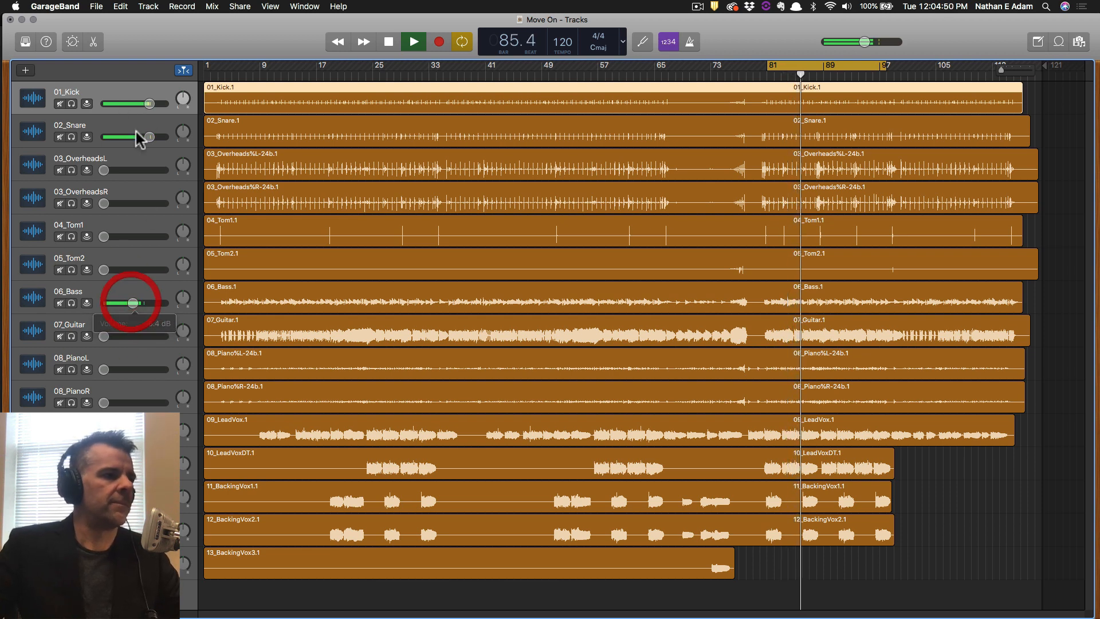
pyautogui.moveTo(149, 136); pyautogui.dragTo(148, 137)
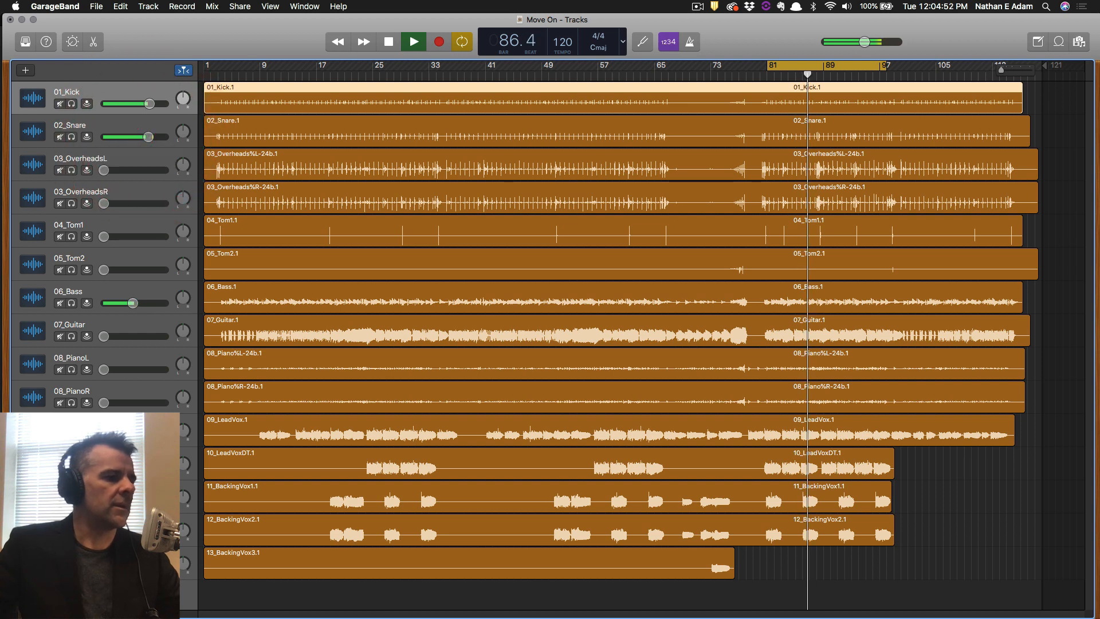
pyautogui.click(140, 464)
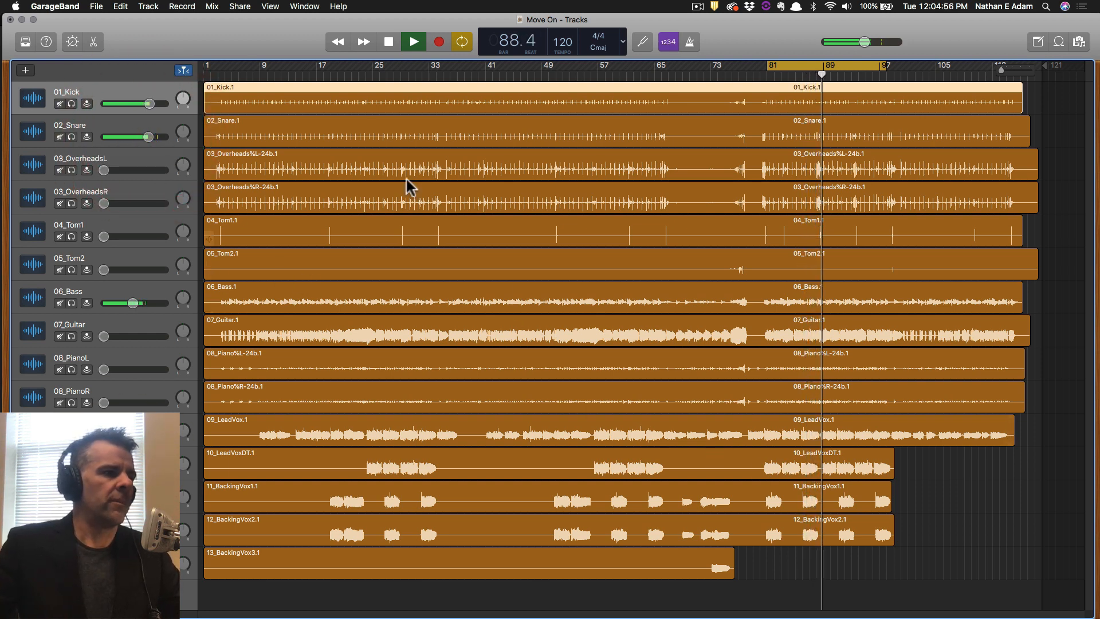
pyautogui.moveTo(148, 136)
pyautogui.mouseDown()
pyautogui.moveTo(150, 103)
pyautogui.moveTo(145, 137)
pyautogui.mouseUp()
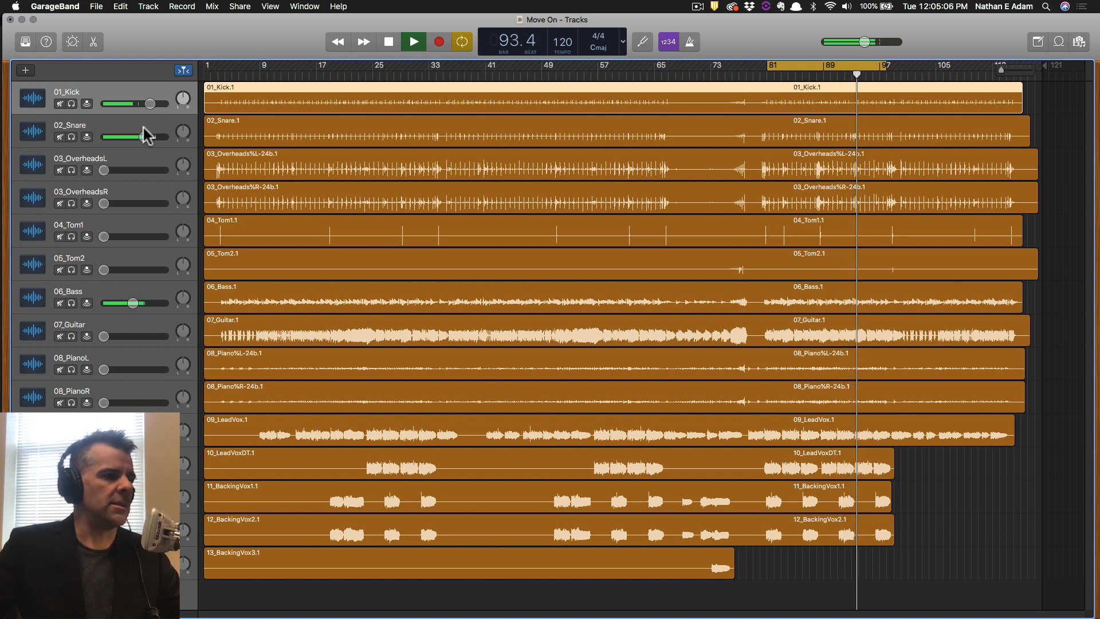
pyautogui.moveTo(144, 137); pyautogui.dragTo(150, 104)
pyautogui.moveTo(133, 302); pyautogui.dragTo(130, 303)
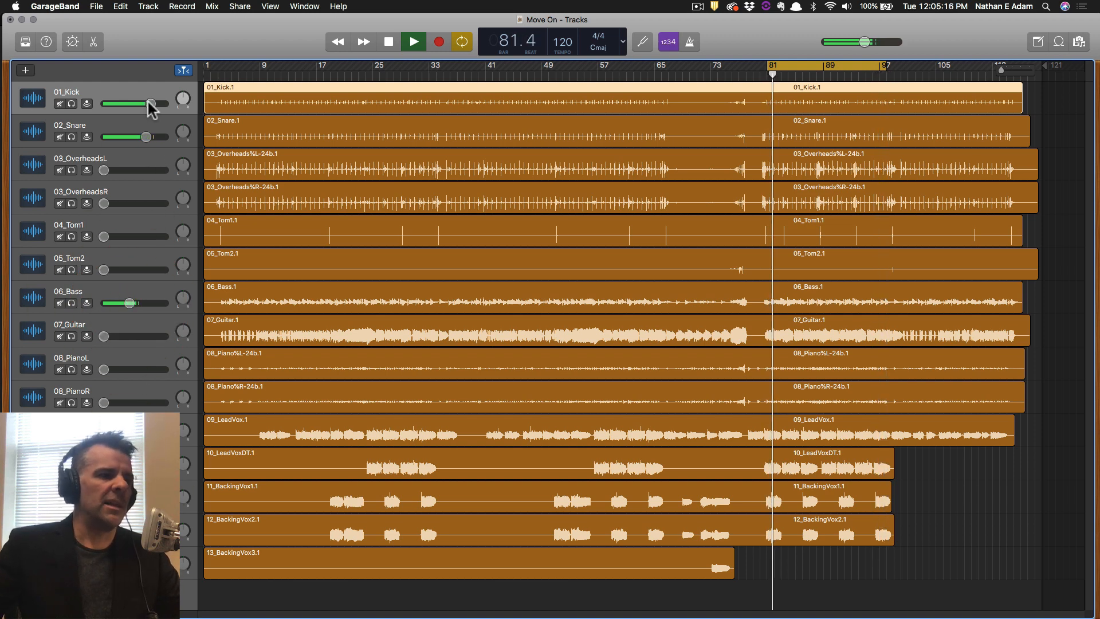
pyautogui.press('space')
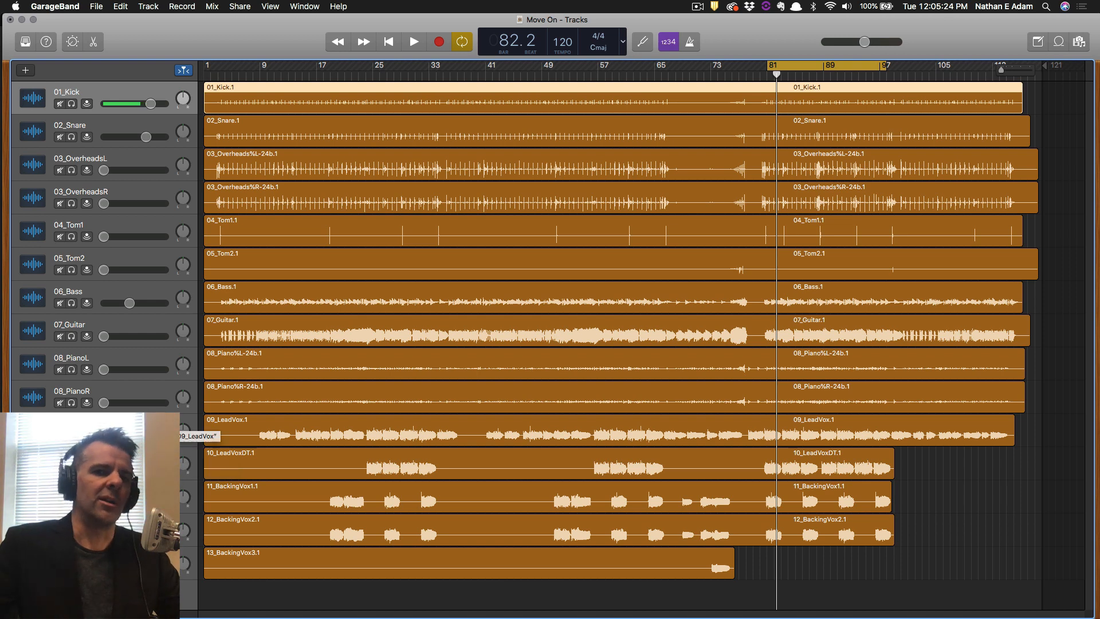
# Fine-tune 06_Bass, bring 02_Snare up to about -0.4 dB, and save the project.
pyautogui.press('space')
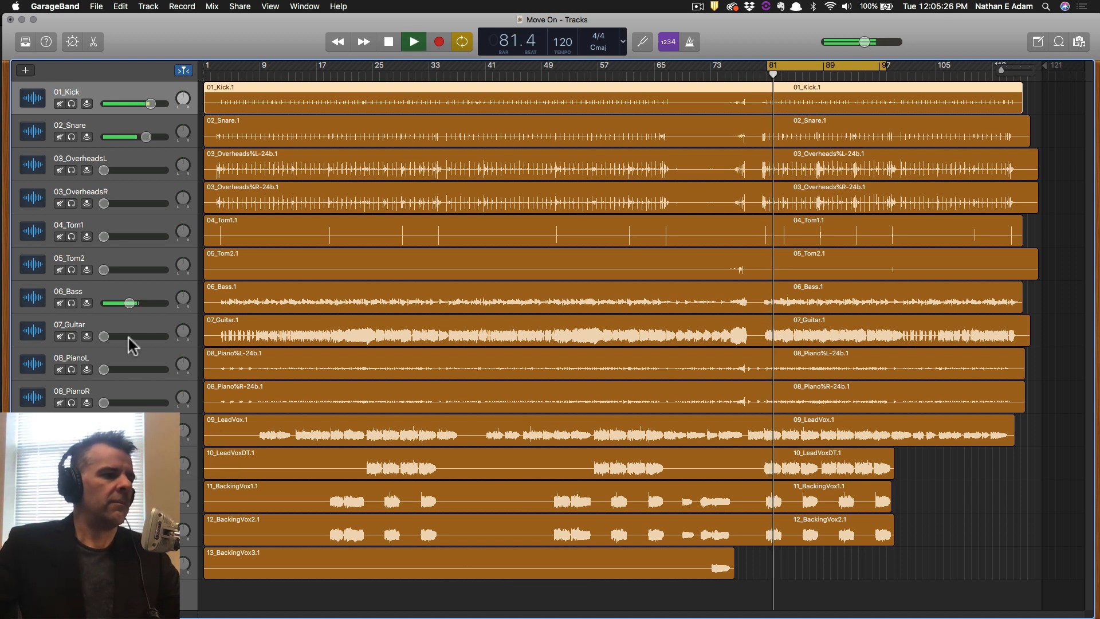
pyautogui.moveTo(129, 302); pyautogui.dragTo(130, 302)
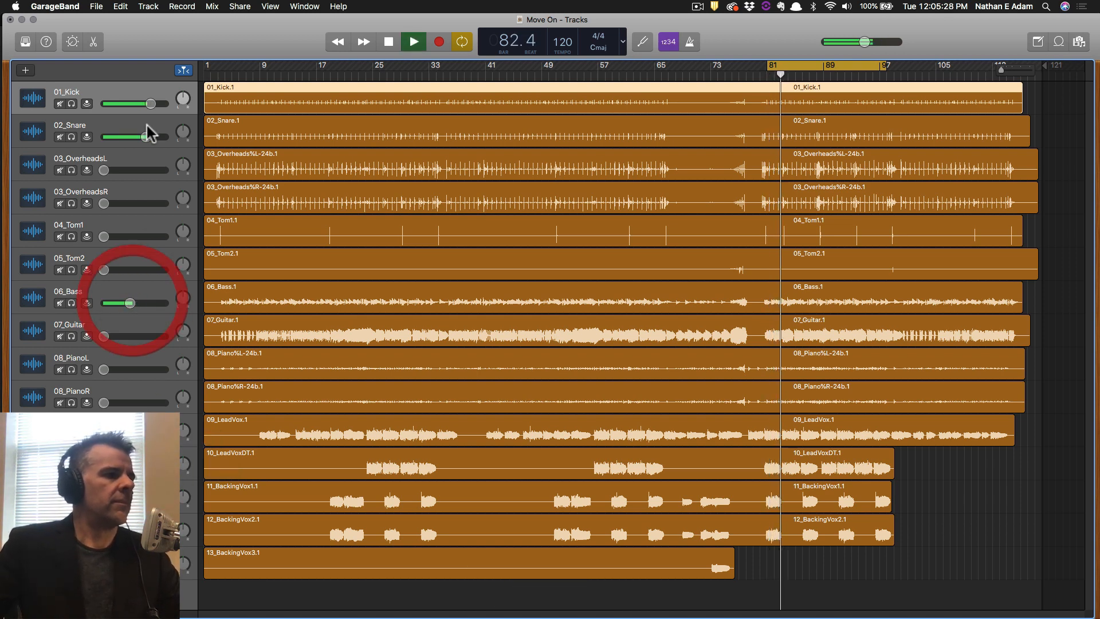
pyautogui.moveTo(146, 136); pyautogui.dragTo(149, 136)
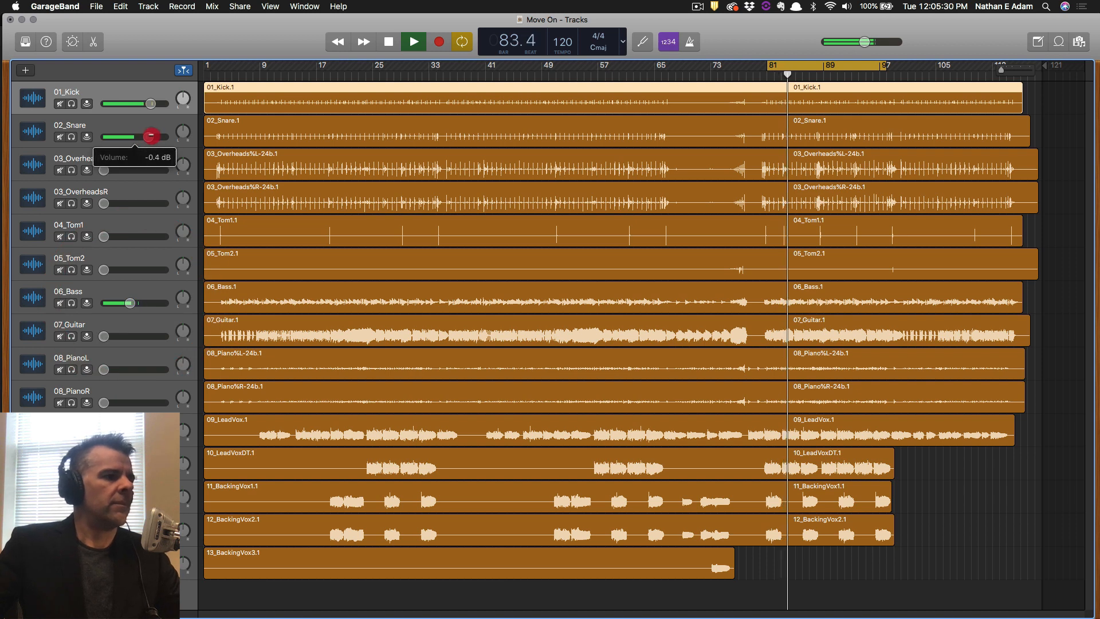
pyautogui.press('space')
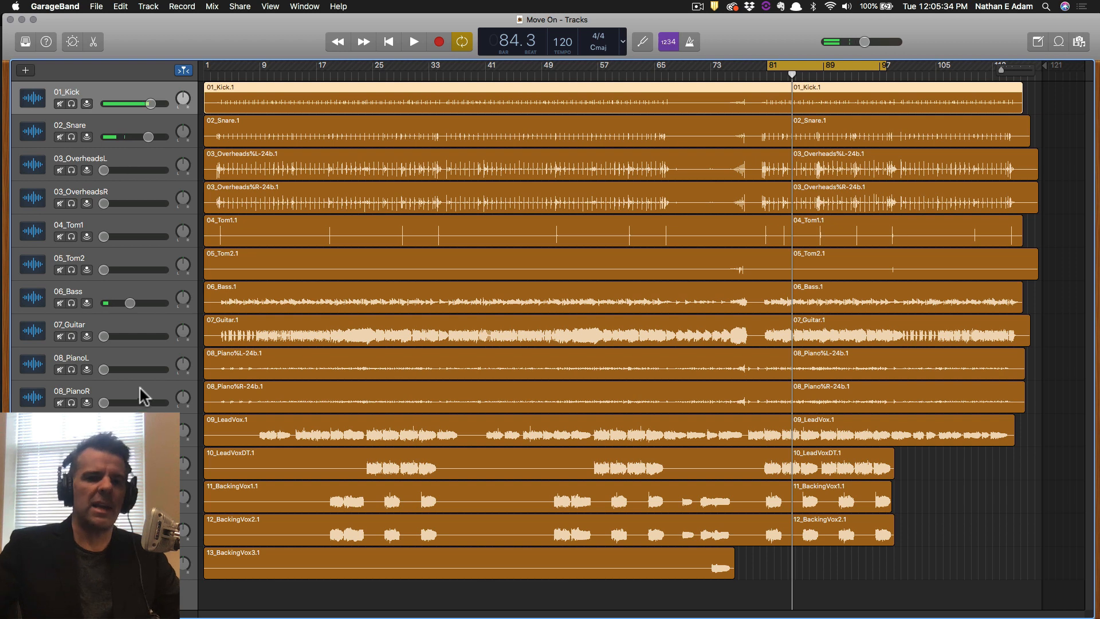
pyautogui.press('space')
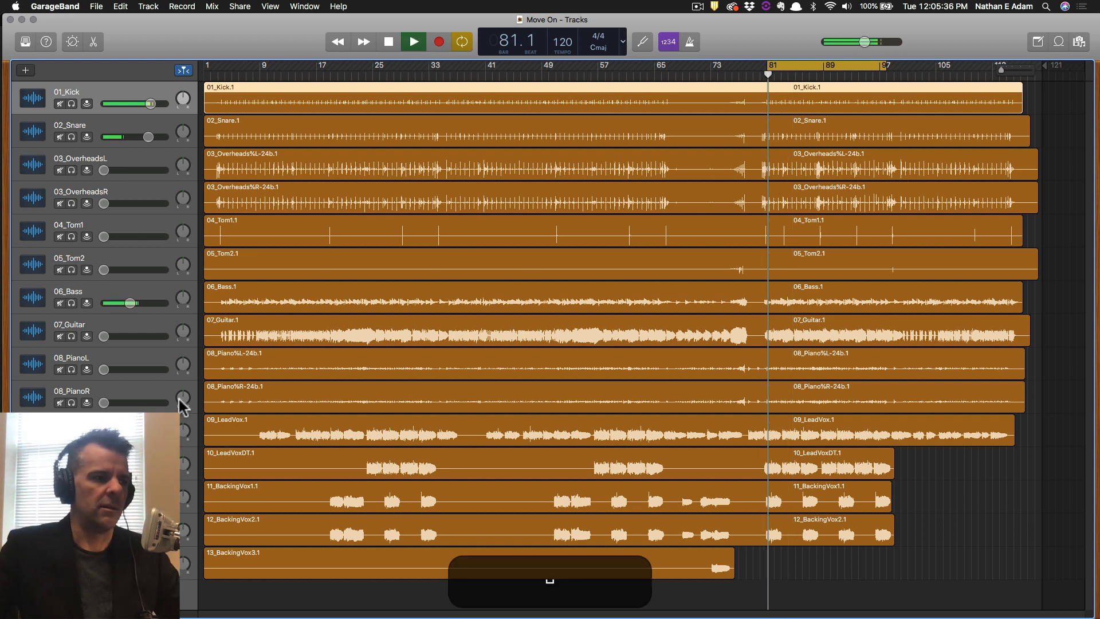
pyautogui.press('space')
pyautogui.press('super+s')
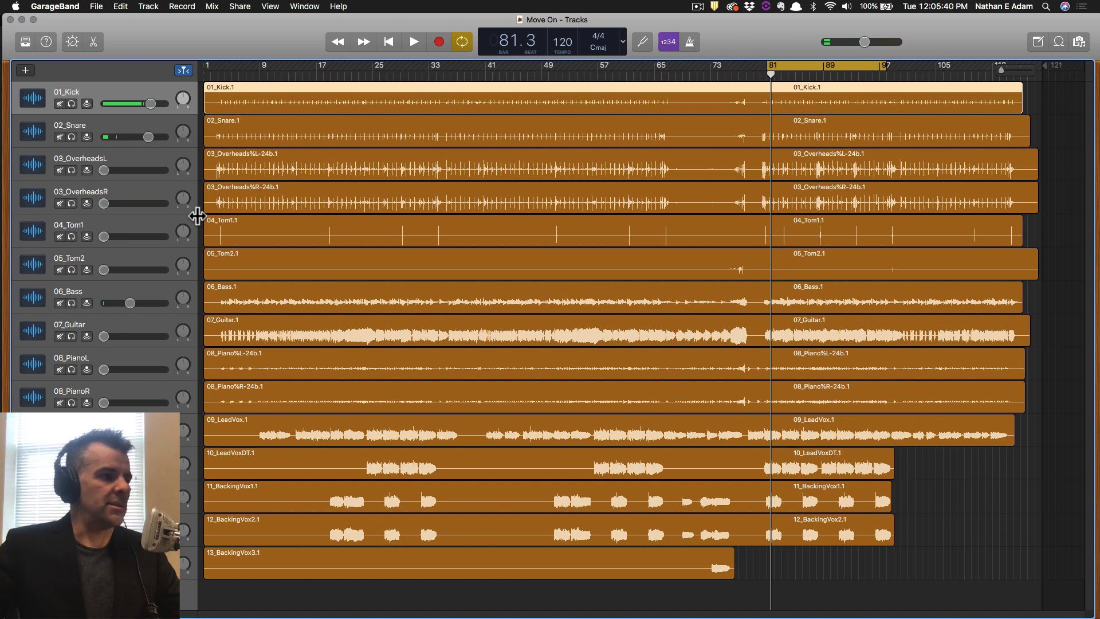
# Reset the 03_OverheadsL and 03_OverheadsR volumes to 0 dB while looping from bar 81.
pyautogui.press('alt')
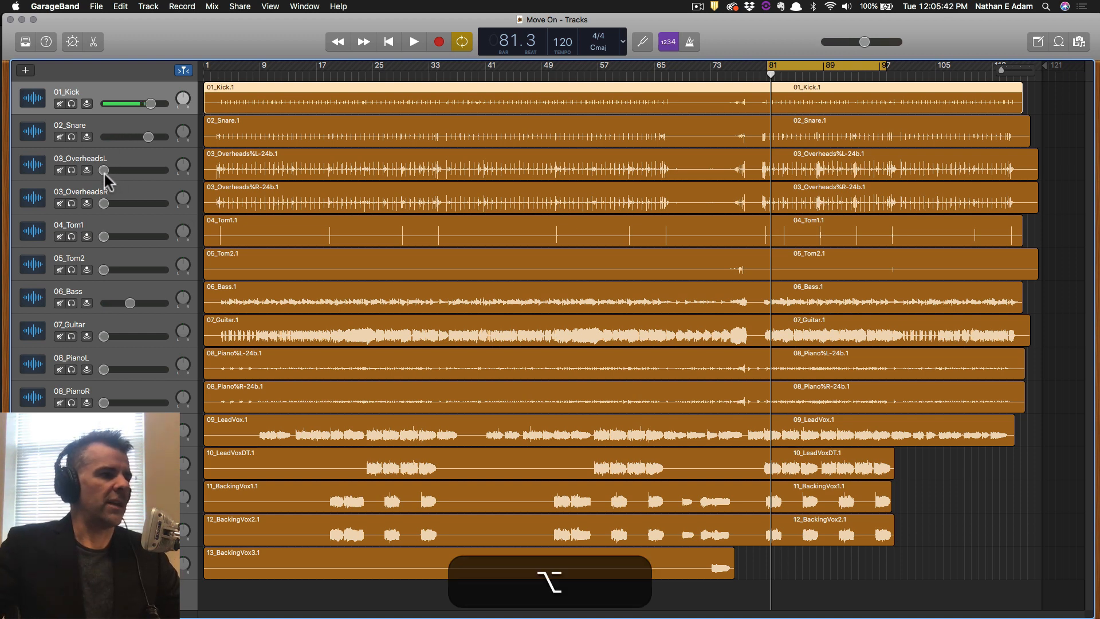
pyautogui.hotkey('alt', 'space')
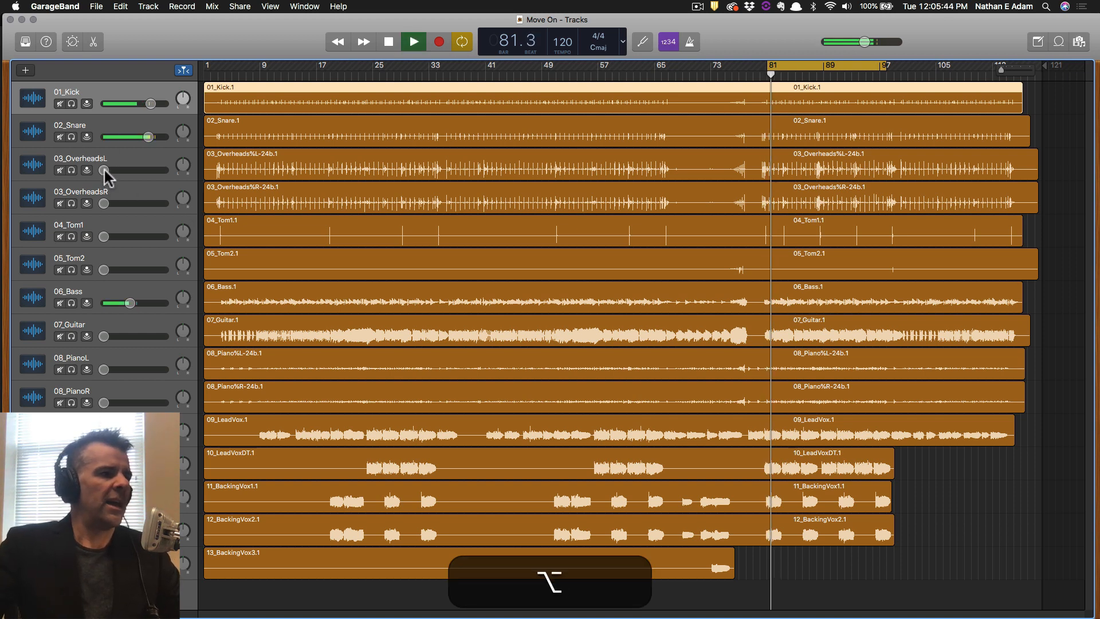
pyautogui.keyDown('alt'); pyautogui.click(105, 170); pyautogui.keyUp('alt')
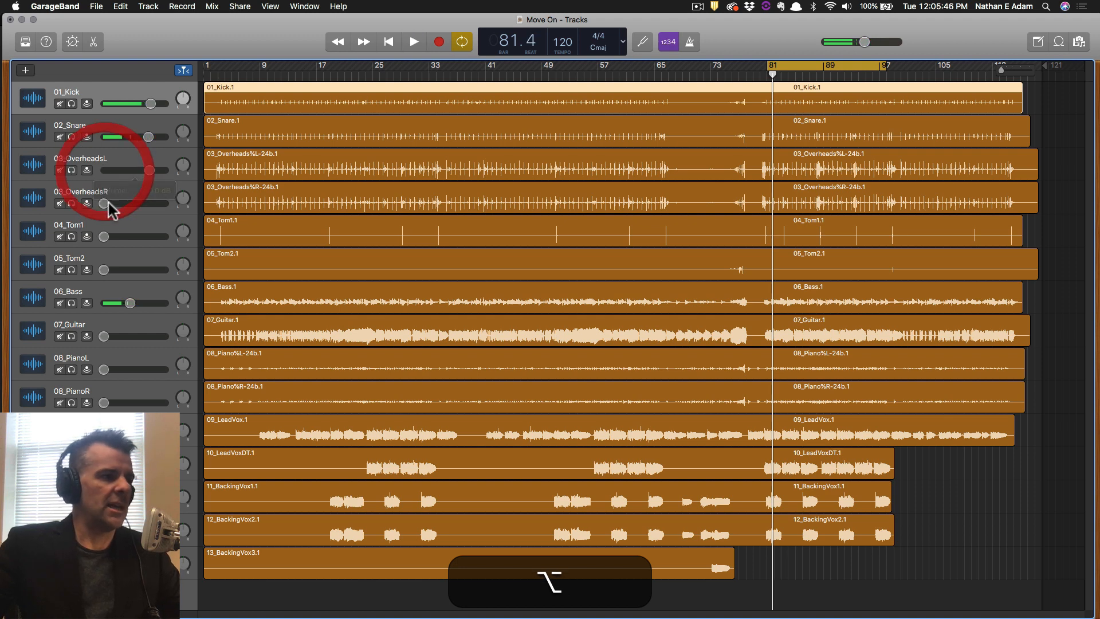
pyautogui.keyDown('alt'); pyautogui.click(105, 203); pyautogui.keyUp('alt')
pyautogui.press('space')
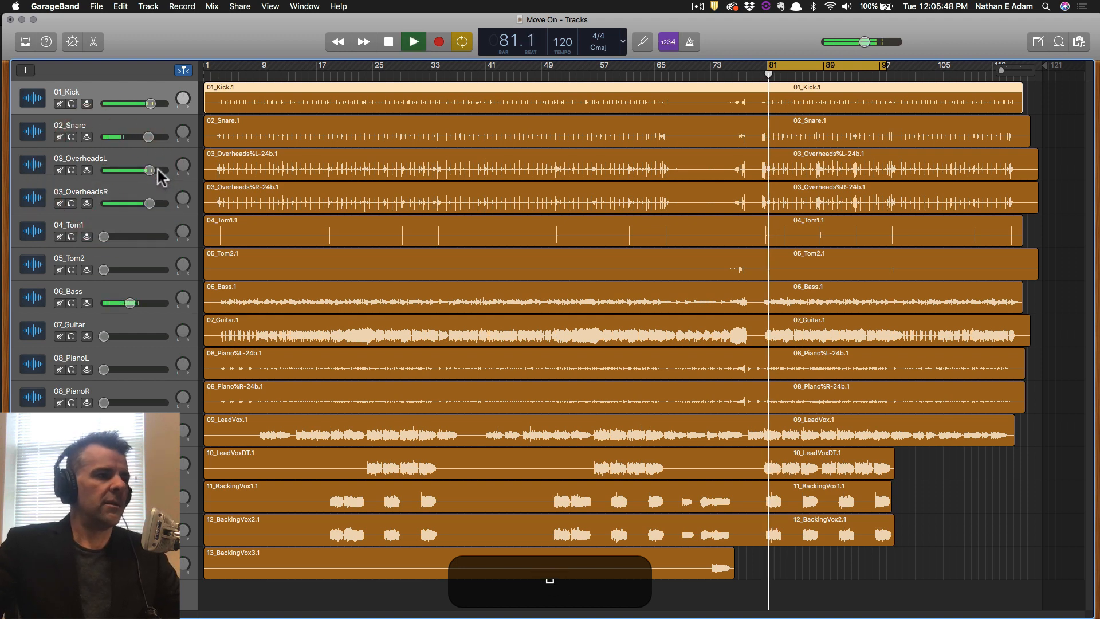
pyautogui.press('space')
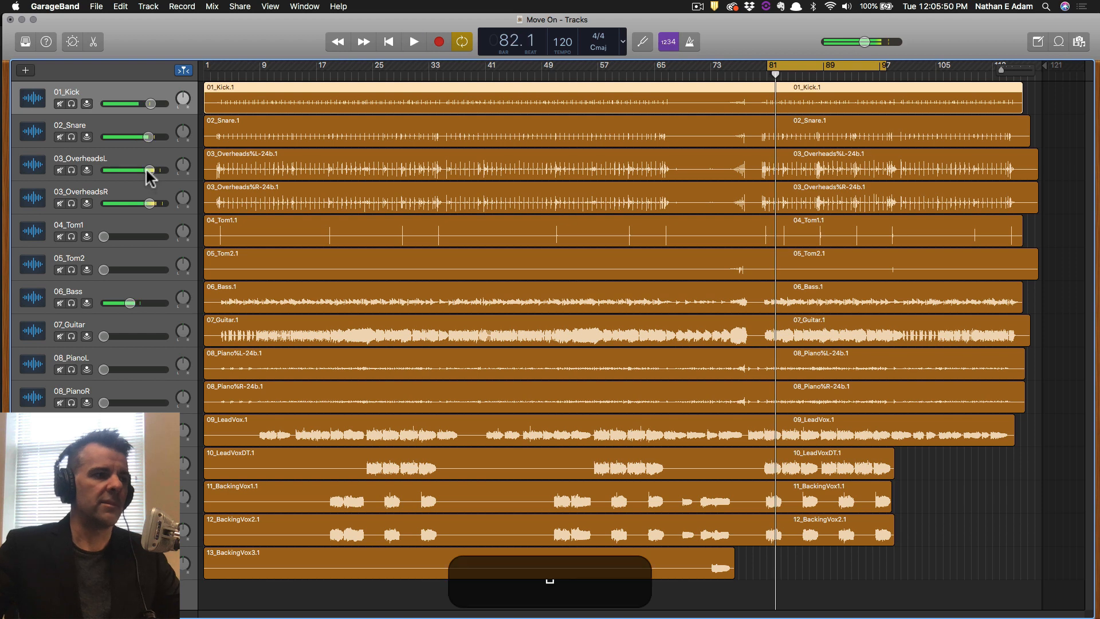
# Lower 03_OverheadsL to about -7 dB and 03_OverheadsR to about -6.2 dB, then save.
pyautogui.moveTo(131, 170); pyautogui.dragTo(109, 170)
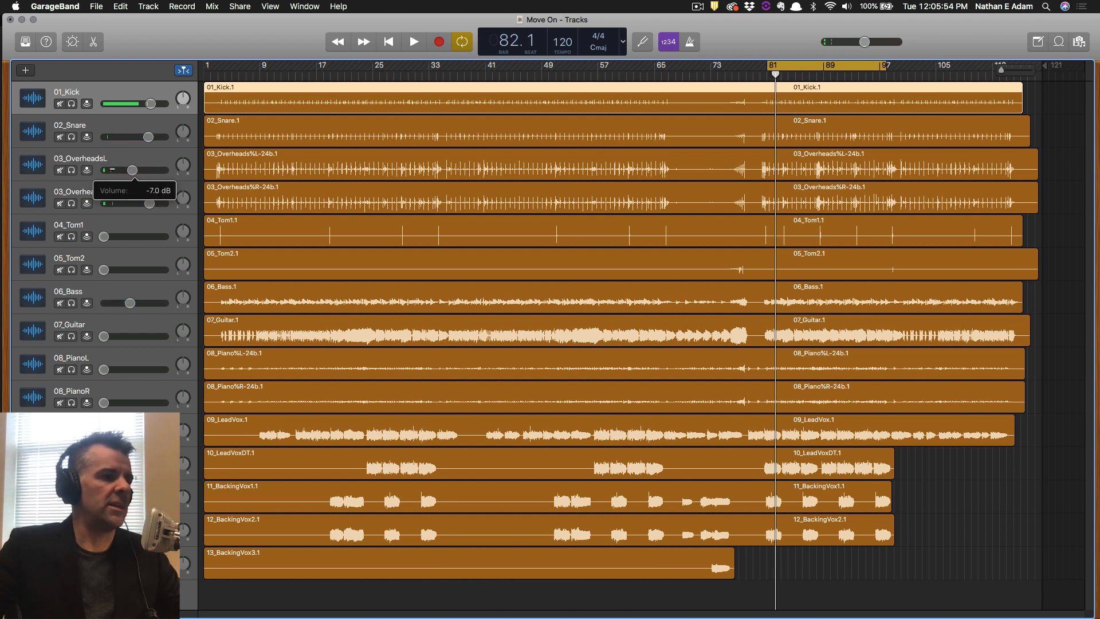
pyautogui.moveTo(148, 203); pyautogui.dragTo(132, 201)
pyautogui.press('space')
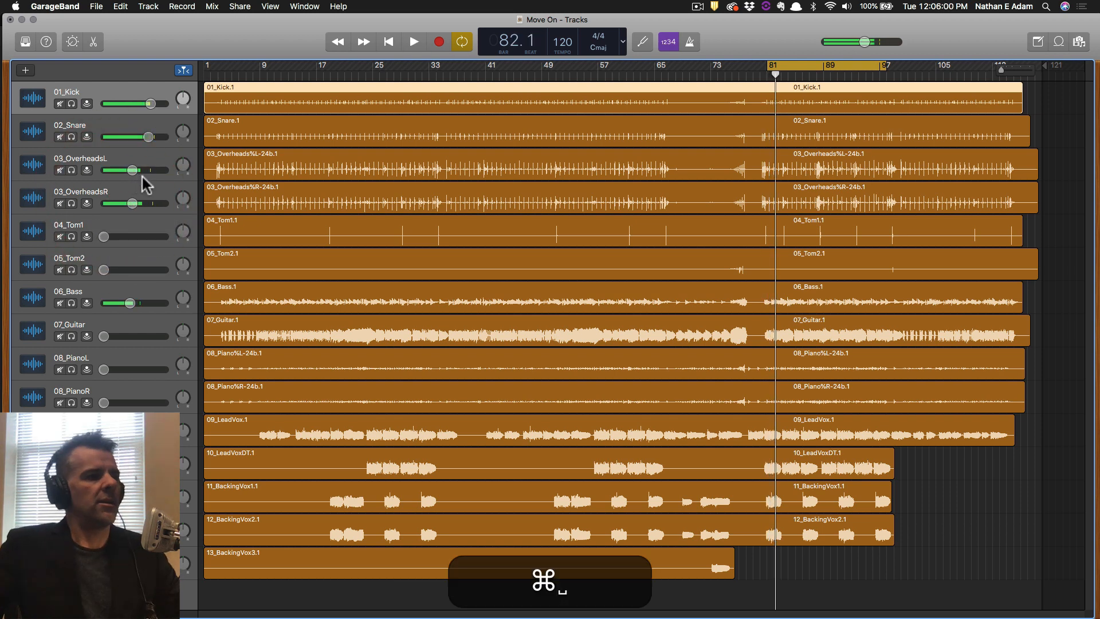
pyautogui.press('super+s')
pyautogui.click(181, 165)
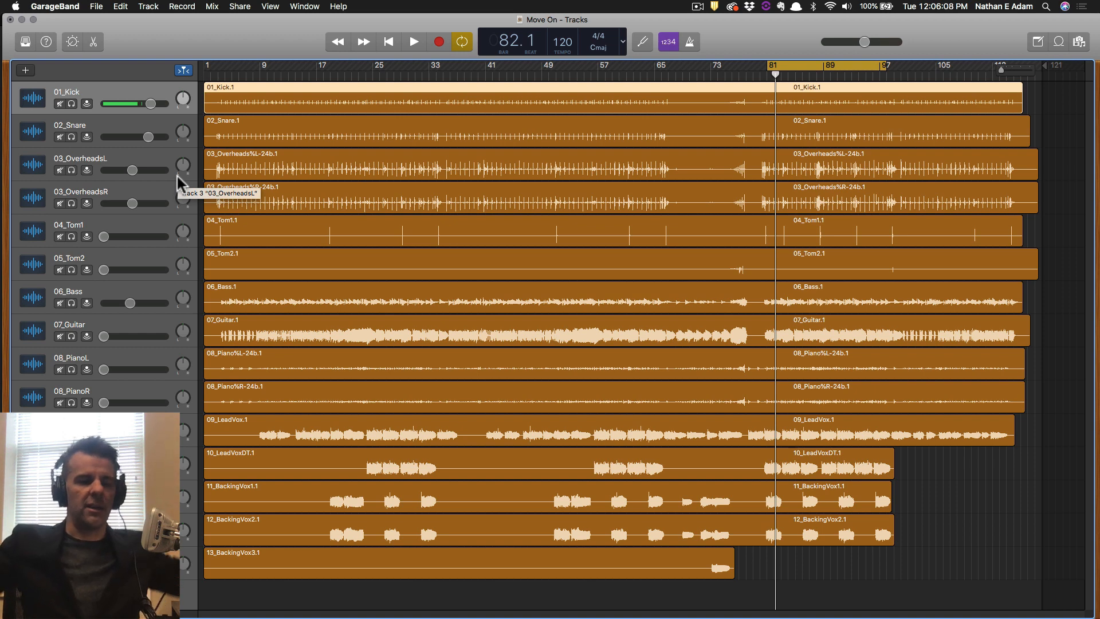
# Pan 03_OverheadsL to the left and 03_OverheadsR to about +63, then play the loop.
pyautogui.moveTo(182, 166); pyautogui.dragTo(179, 173)
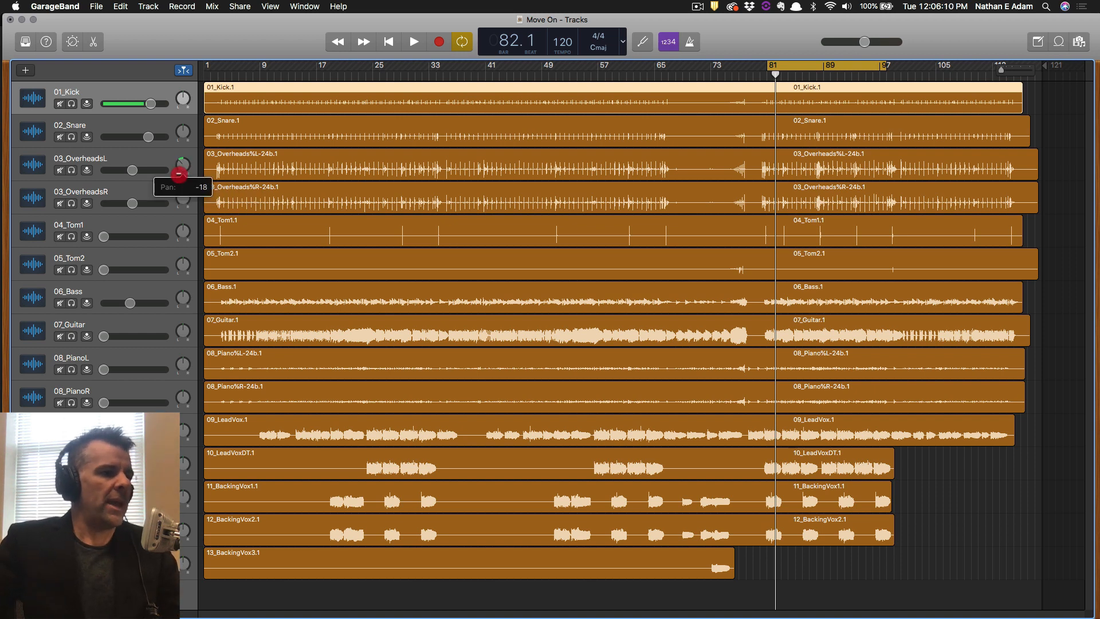
pyautogui.moveTo(171, 219); pyautogui.dragTo(187, 197)
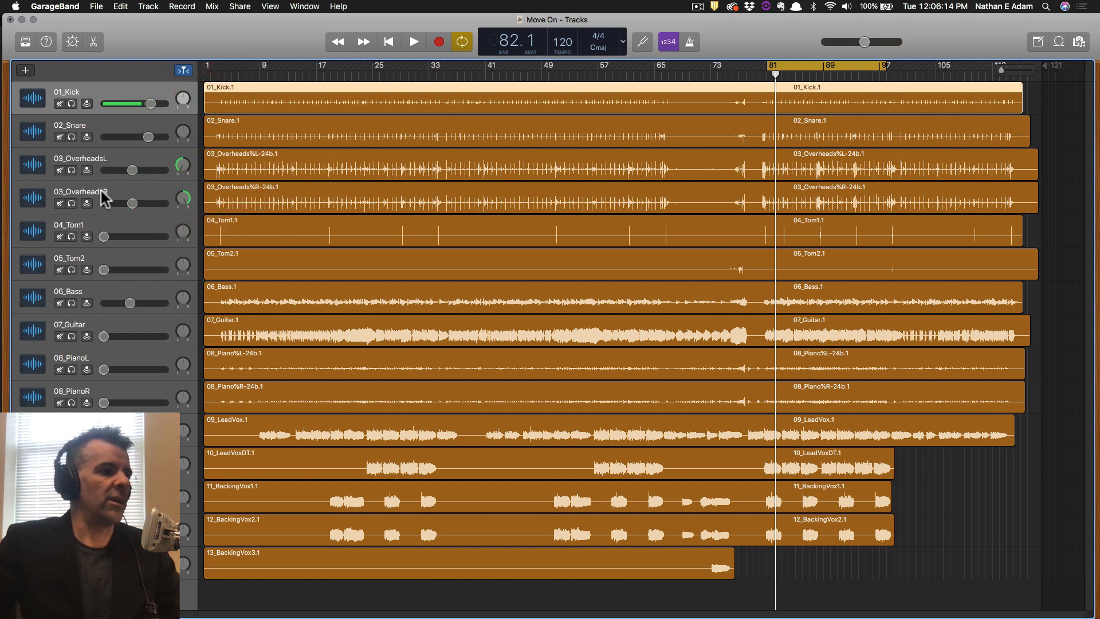
pyautogui.press('space')
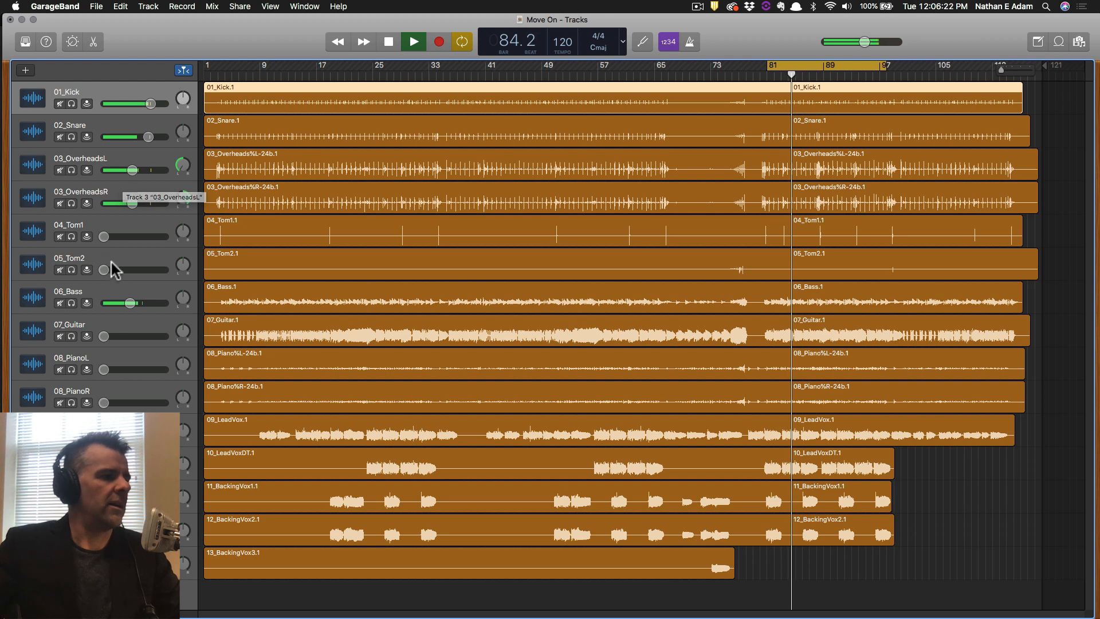
# Select 07_Guitar among the track headers and reset its volume to 0 dB, playing from bar 81.
pyautogui.click(122, 290)
pyautogui.press('space')
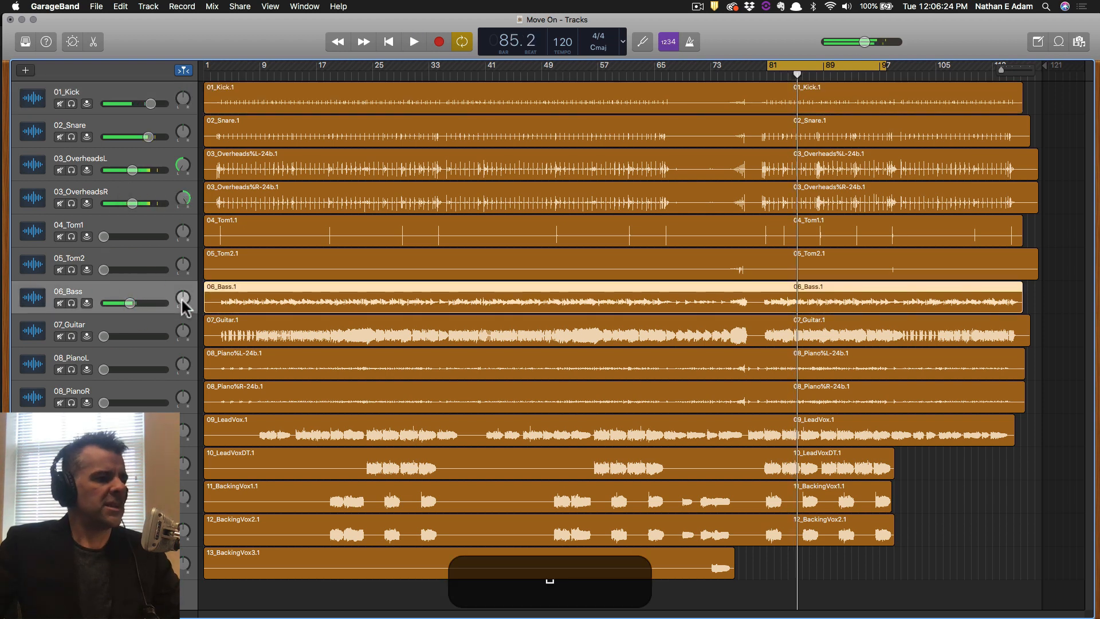
pyautogui.press('super+space')
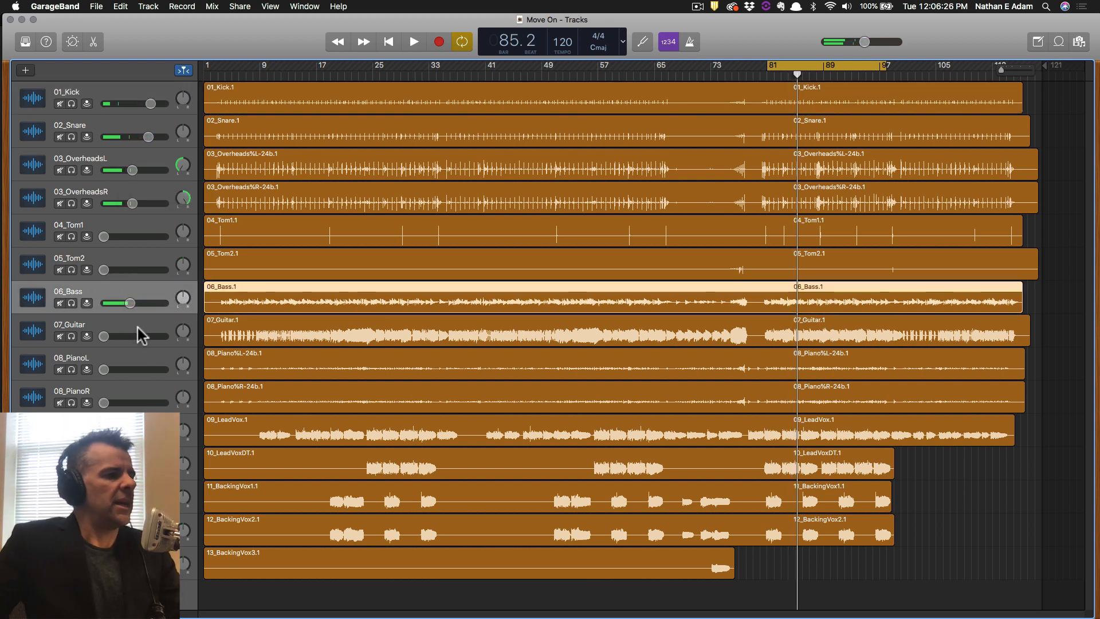
pyautogui.click(123, 332)
pyautogui.click(127, 356)
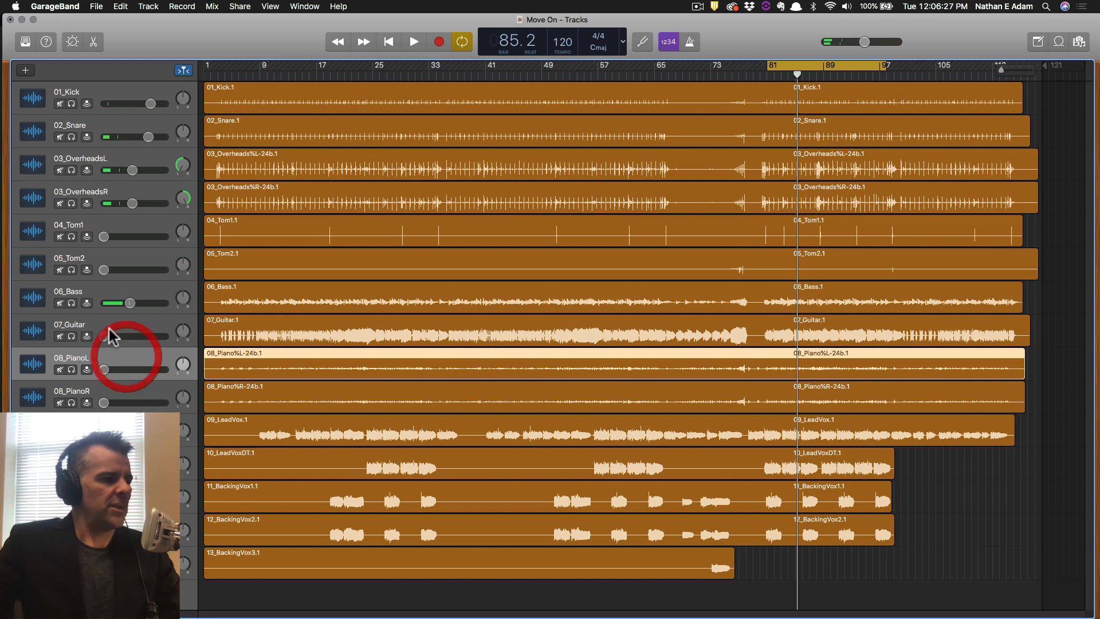
pyautogui.click(118, 393)
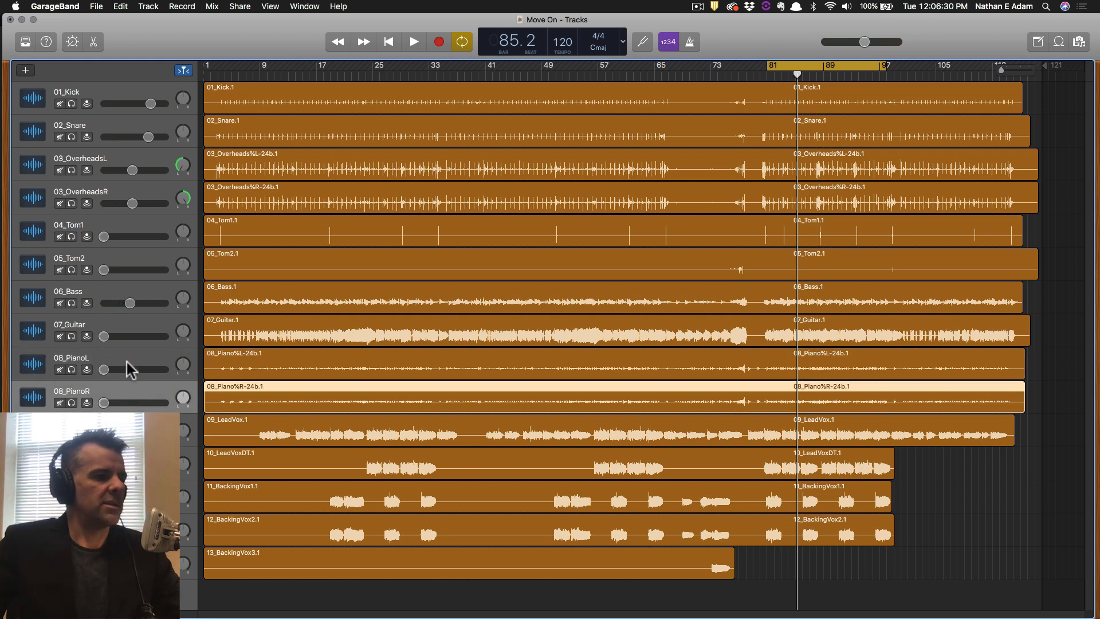
pyautogui.click(128, 328)
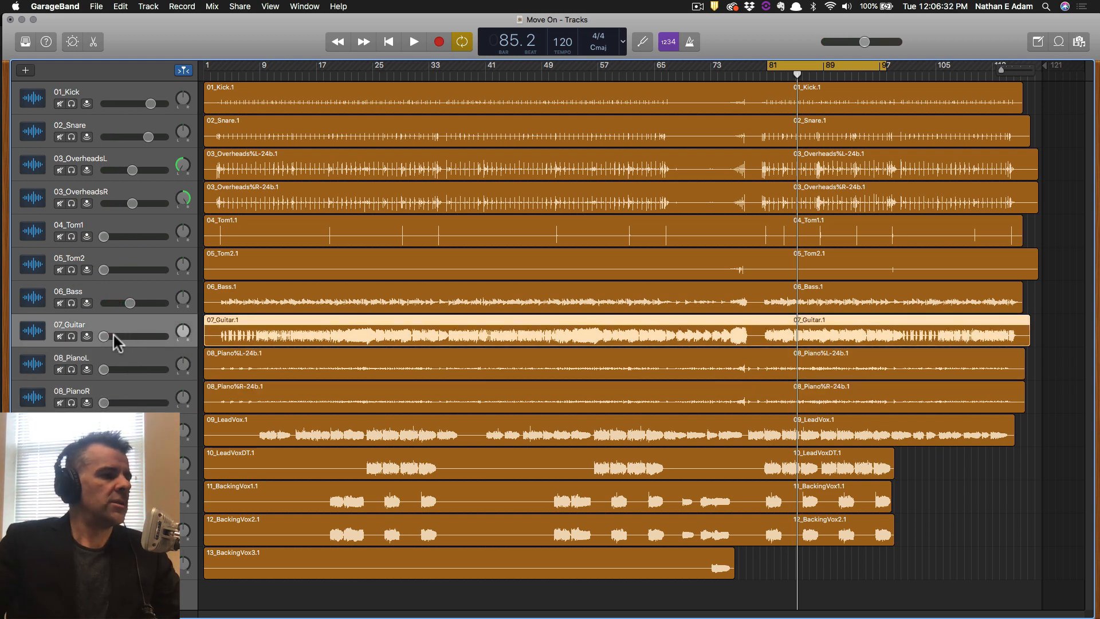
pyautogui.press('space')
pyautogui.keyDown('alt'); pyautogui.click(104, 337); pyautogui.keyUp('alt')
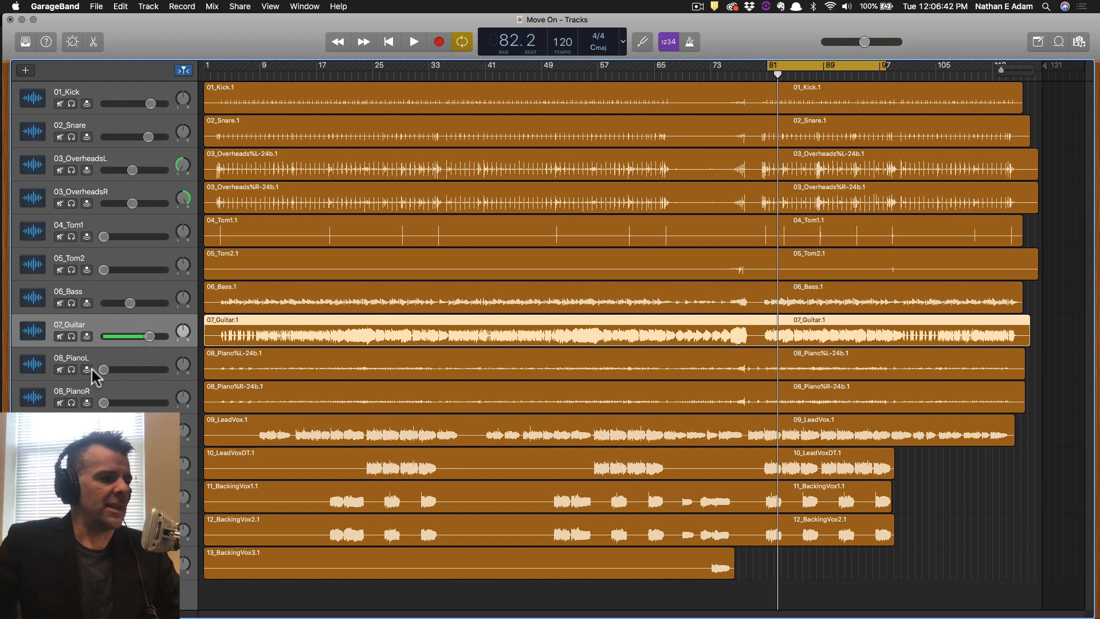
# Solo 08_PianoR and raise its volume so it is audible from bar 81.
pyautogui.click(71, 403)
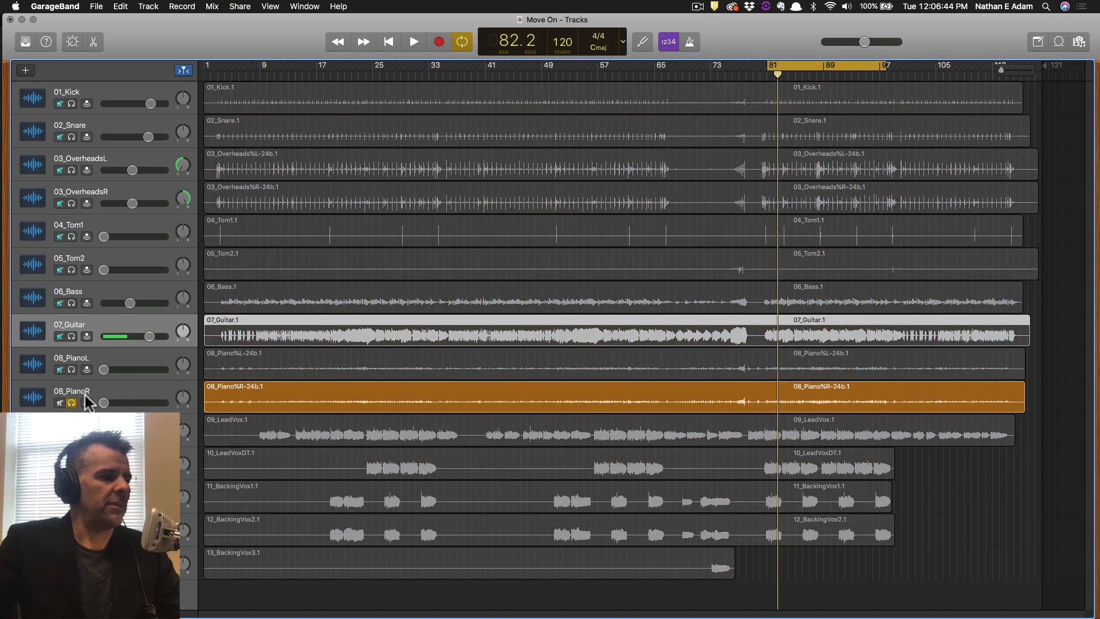
pyautogui.click(71, 403)
pyautogui.click(71, 402)
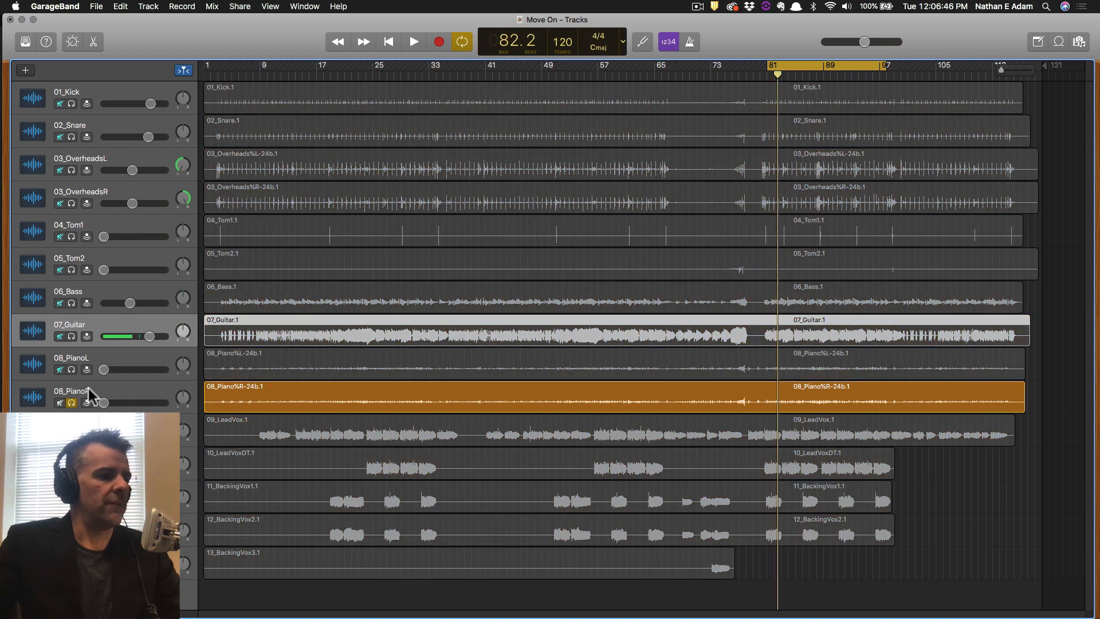
pyautogui.press('space')
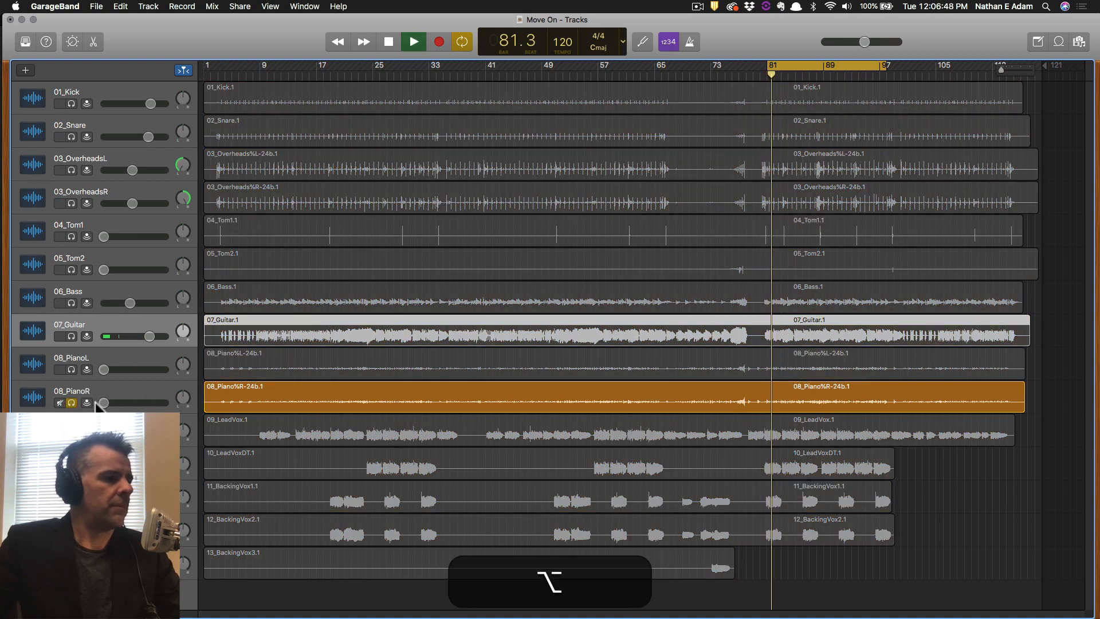
pyautogui.moveTo(105, 403); pyautogui.dragTo(147, 403)
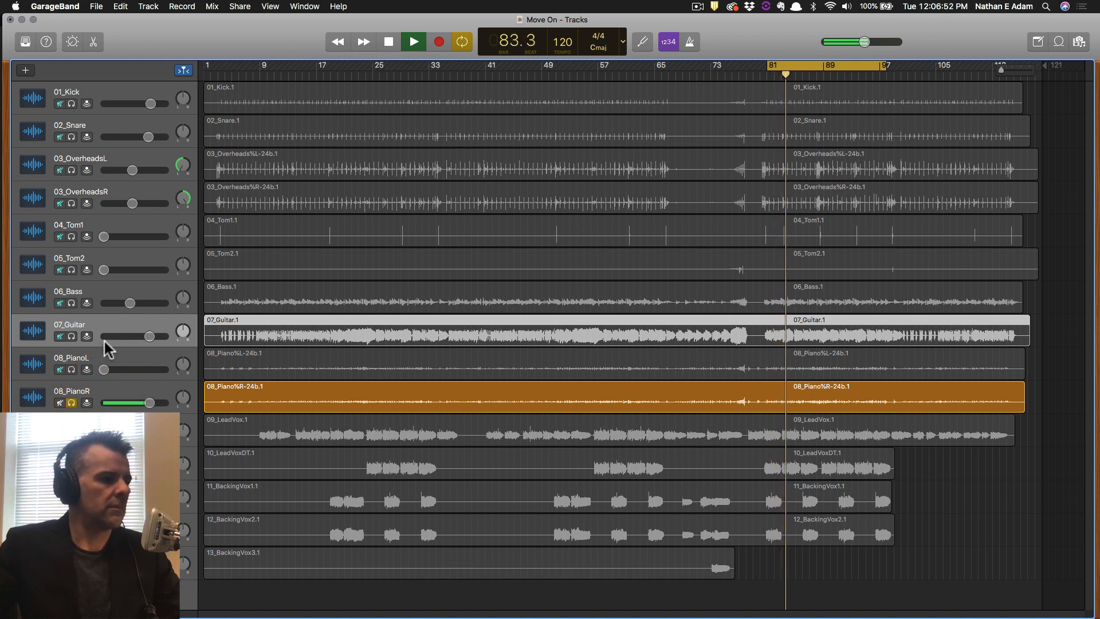
# Solo 07_Guitar alongside the right piano and set its volume to -13.6 dB.
pyautogui.click(72, 337)
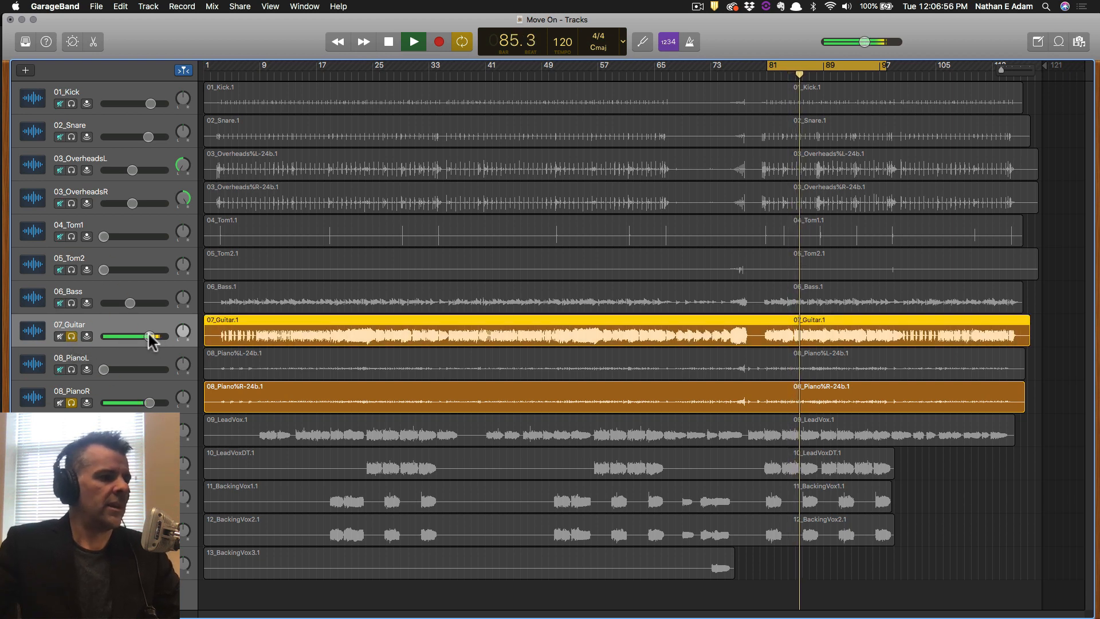
pyautogui.press('space')
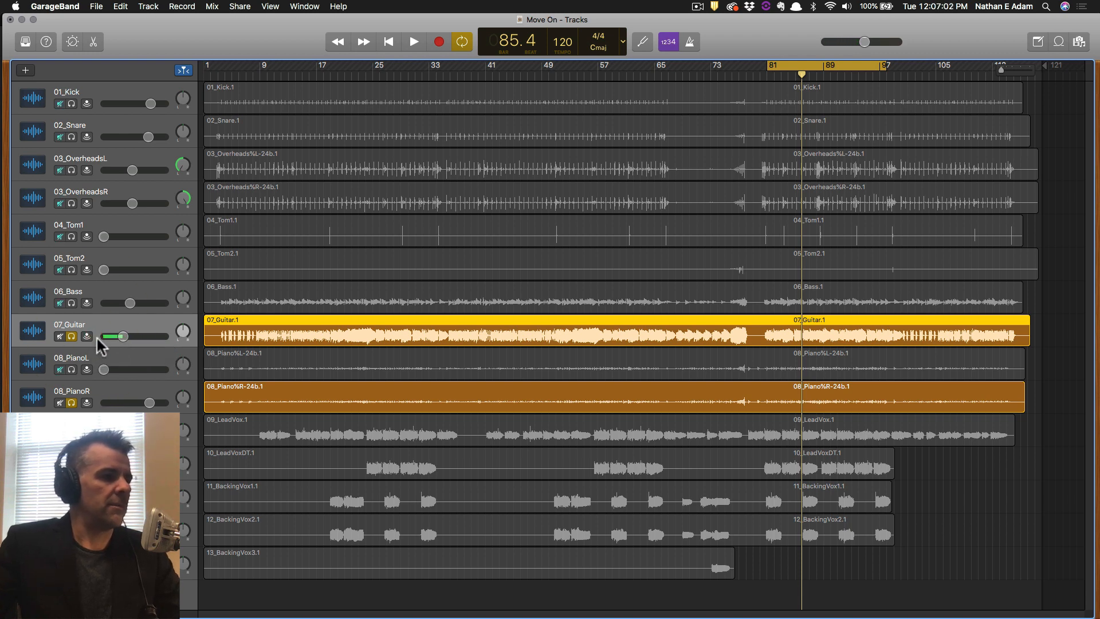
pyautogui.press('space')
pyautogui.click(124, 336)
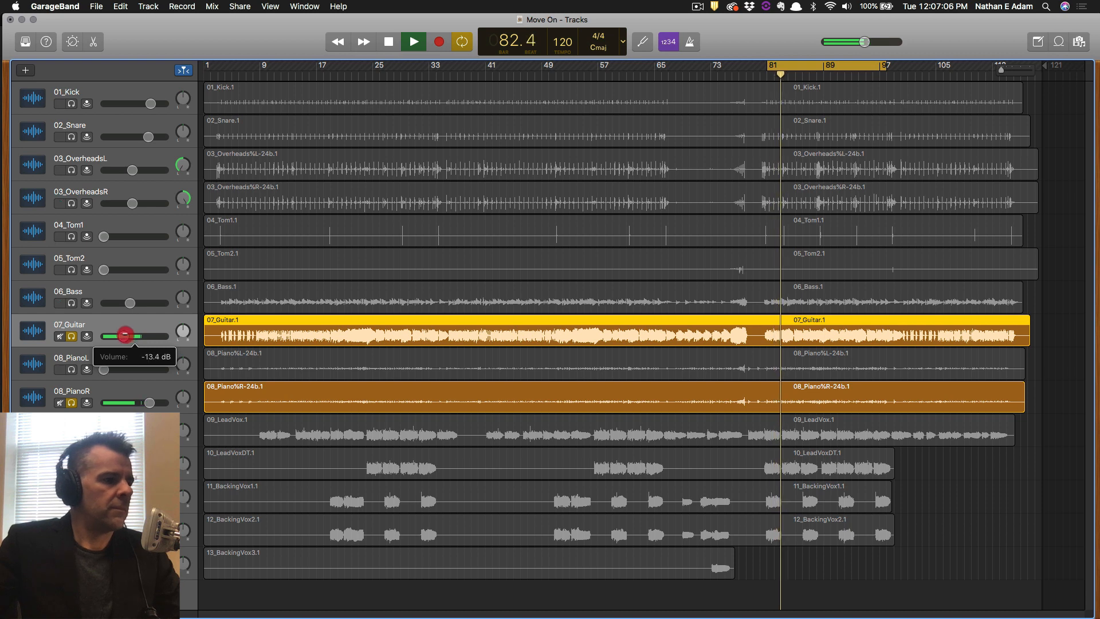
pyautogui.press('space')
# Solo 08_PianoL and raise it to -4.3 dB, touching up guitar and right piano levels.
pyautogui.click(71, 369)
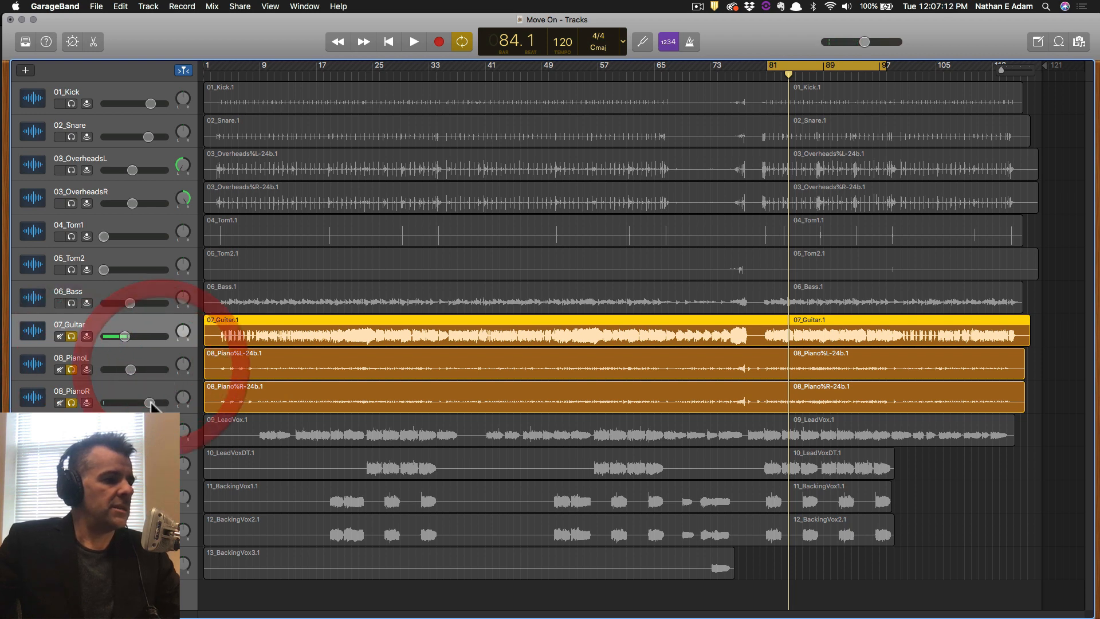
pyautogui.click(151, 358)
pyautogui.click(135, 385)
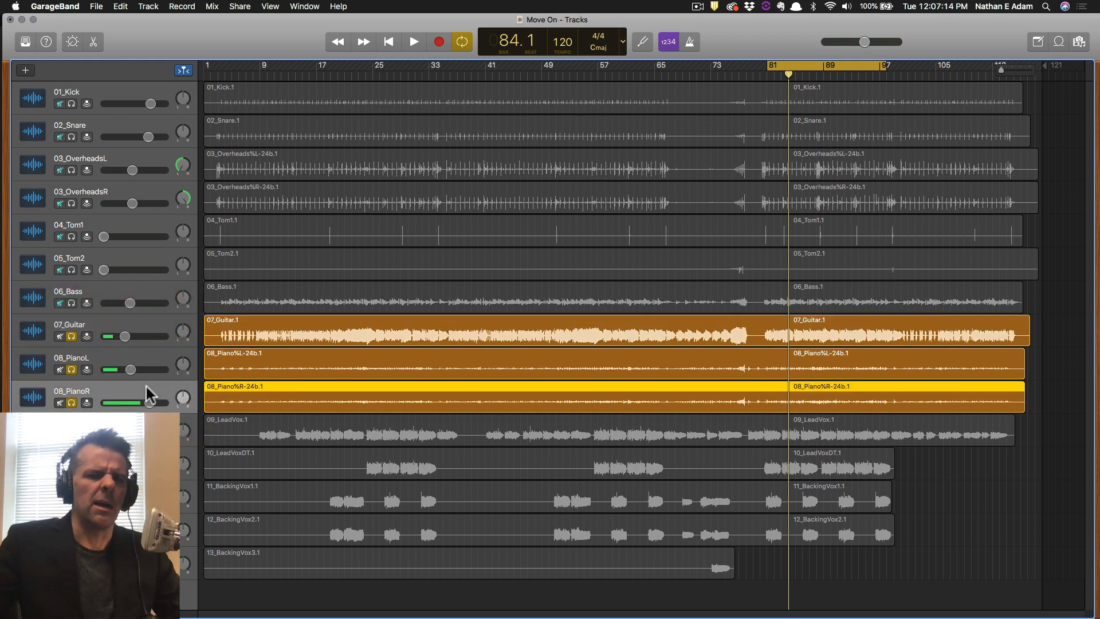
pyautogui.press('space')
pyautogui.click(131, 367)
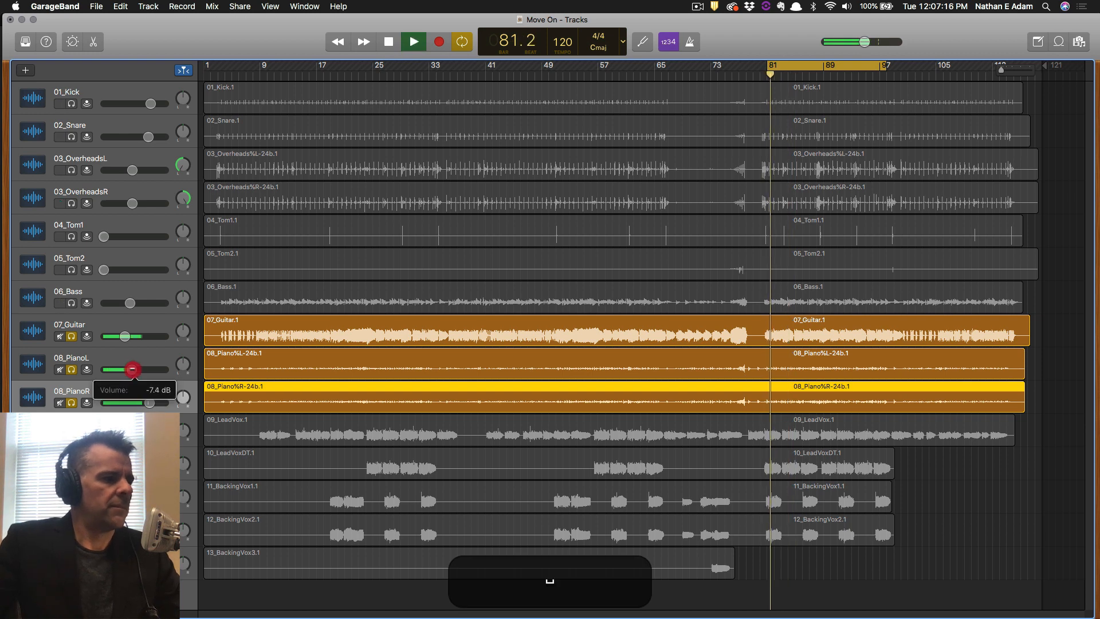
pyautogui.click(123, 336)
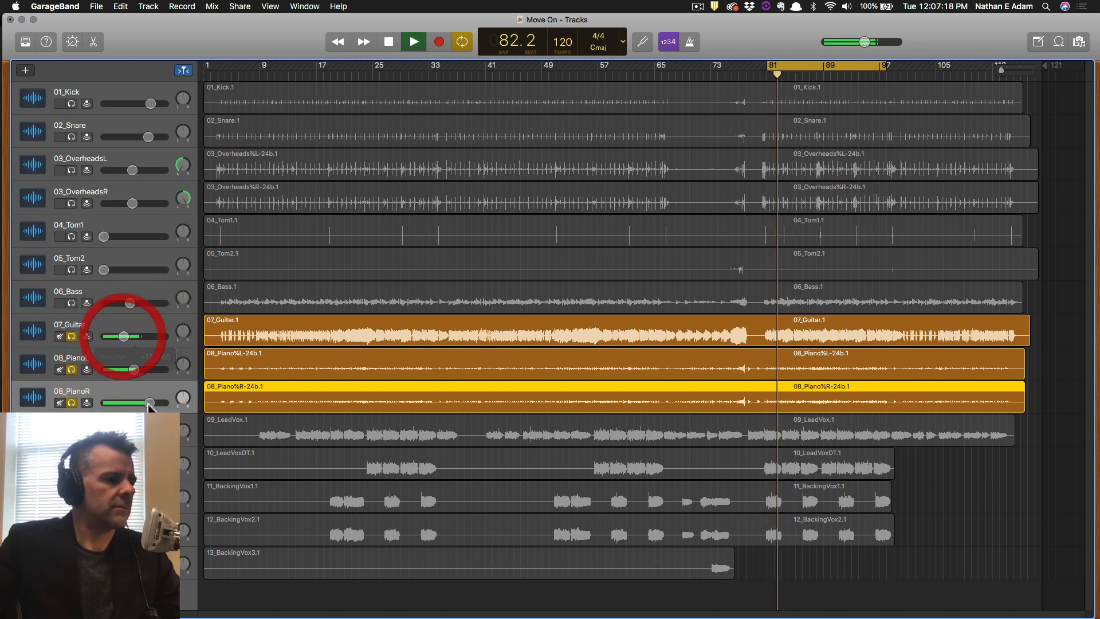
pyautogui.click(150, 401)
pyautogui.moveTo(134, 369); pyautogui.dragTo(143, 370)
# Settle 07_Guitar around -13.4 dB, then unsolo 07_Guitar, 08_PianoL and 08_PianoR.
pyautogui.click(72, 337)
pyautogui.click(71, 337)
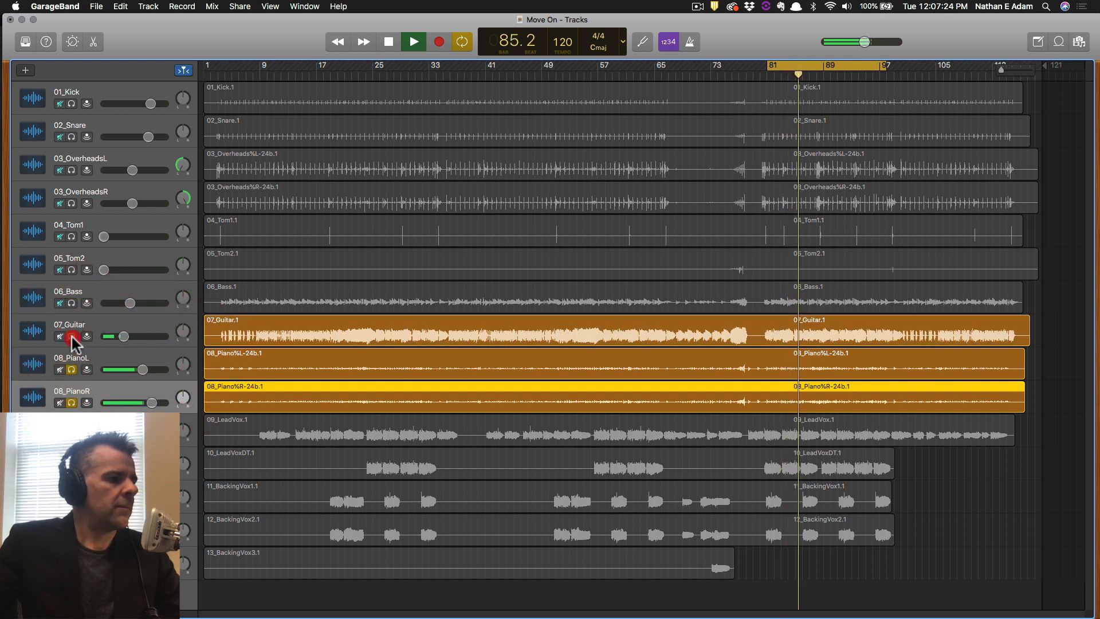
pyautogui.click(123, 336)
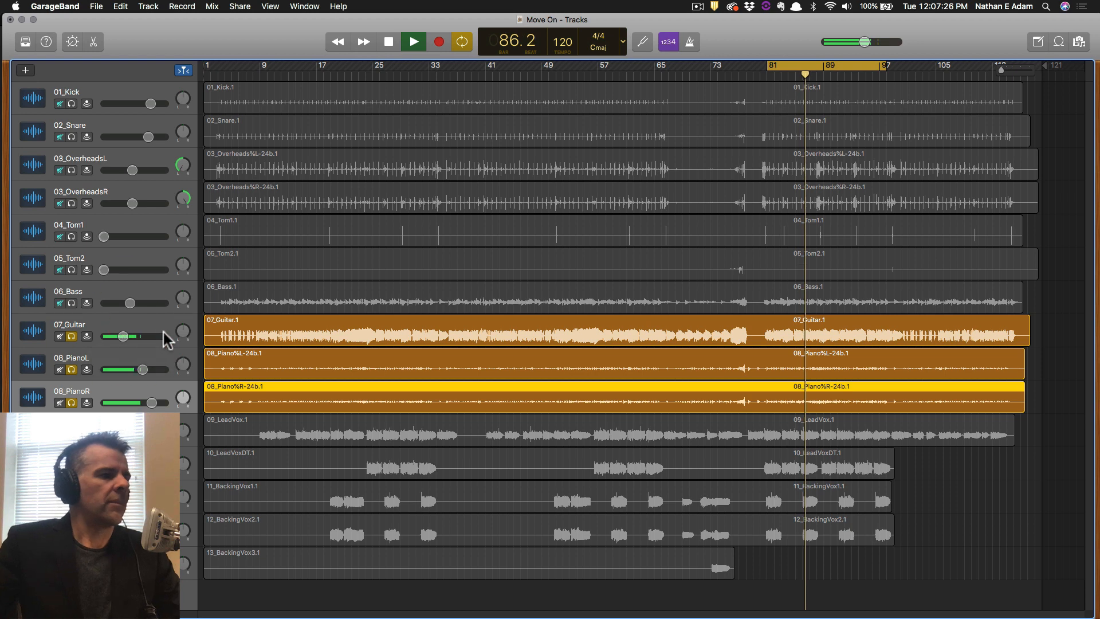
pyautogui.press('space')
pyautogui.click(71, 337)
pyautogui.click(71, 370)
pyautogui.click(74, 403)
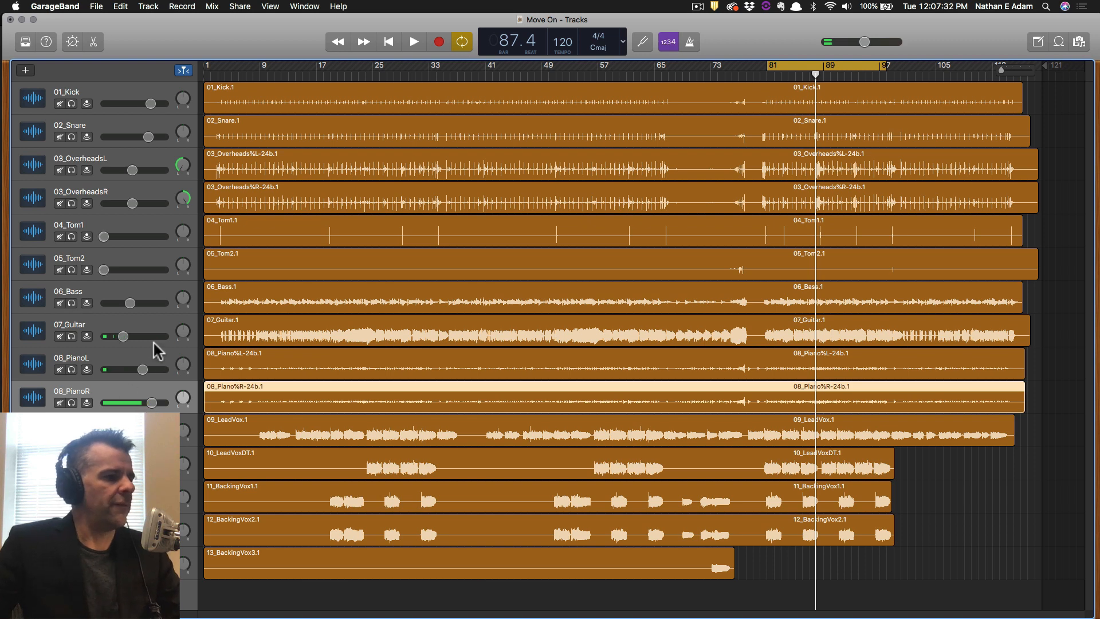
# Lower both piano volumes slightly in the full mix and save the project.
pyautogui.press('space')
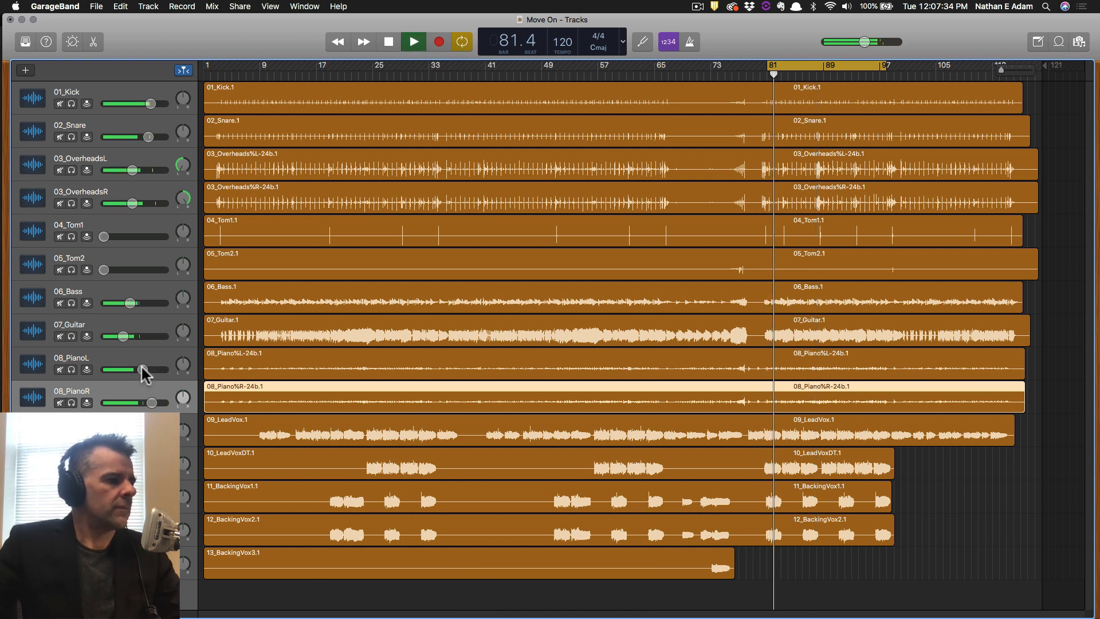
pyautogui.moveTo(143, 369); pyautogui.dragTo(149, 402)
pyautogui.press('cmd+s')
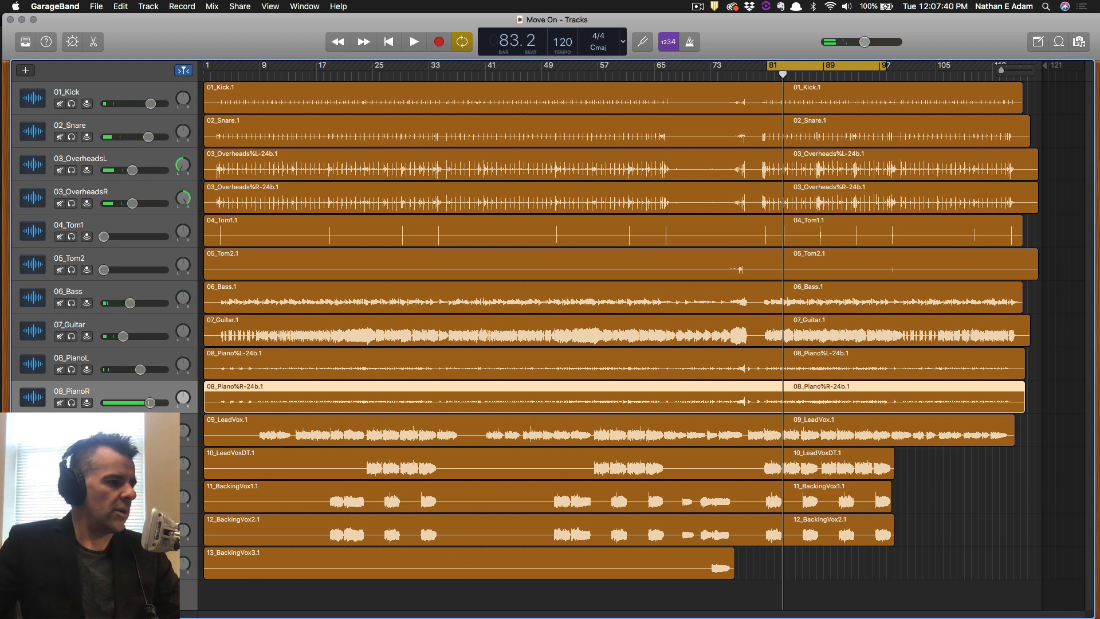
# Select the 10_LeadVoxDT and 09_LeadVox tracks and play the mix from bar 81.
pyautogui.click(140, 469)
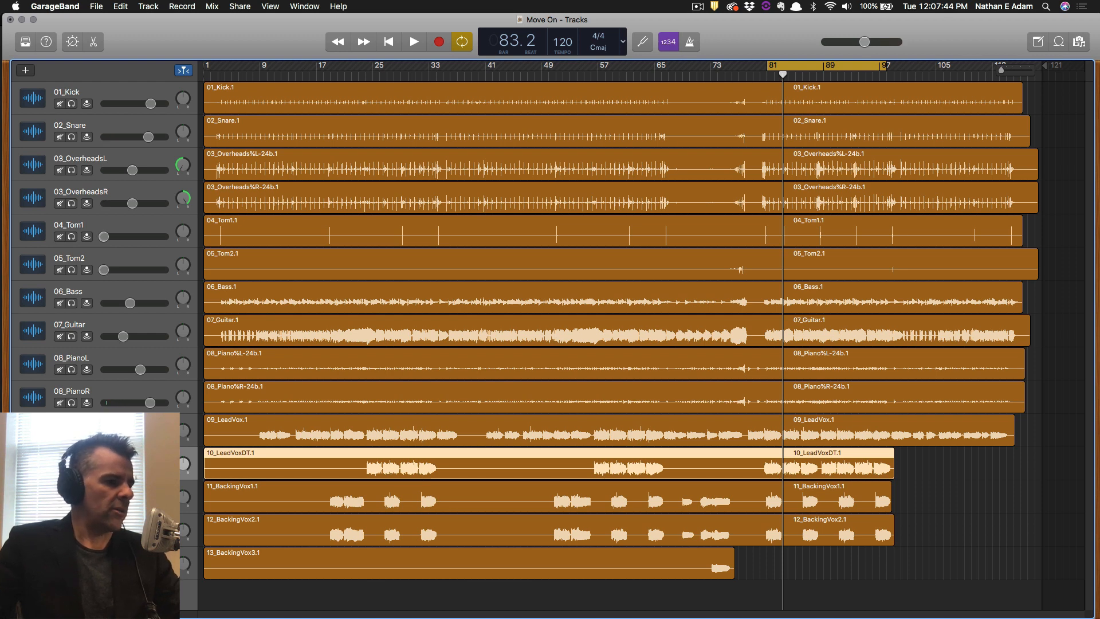
pyautogui.press('space')
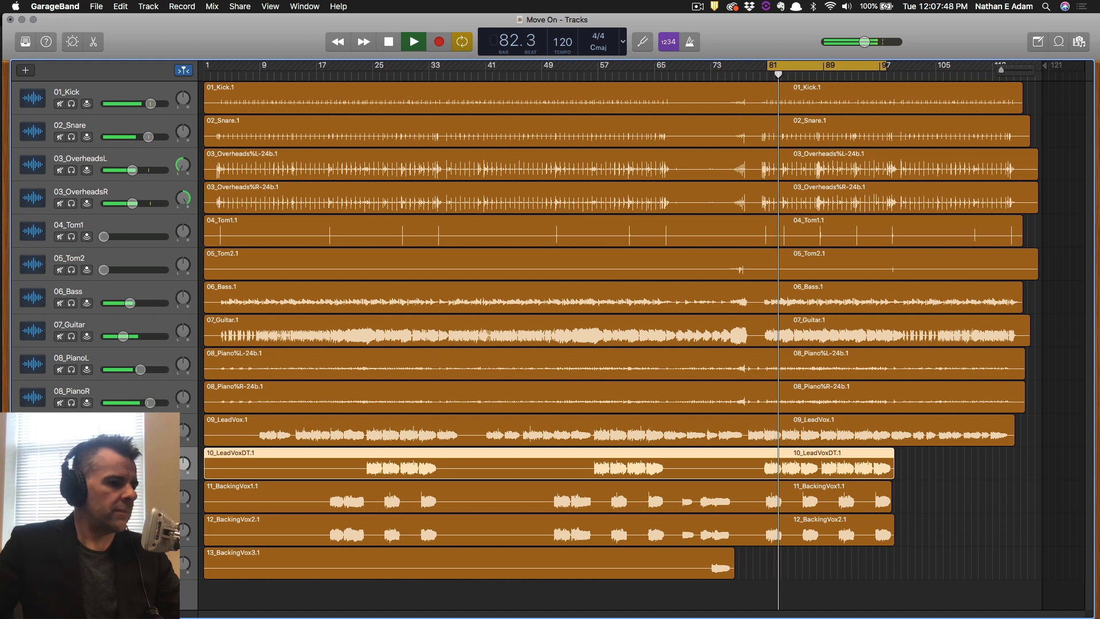
pyautogui.press('space')
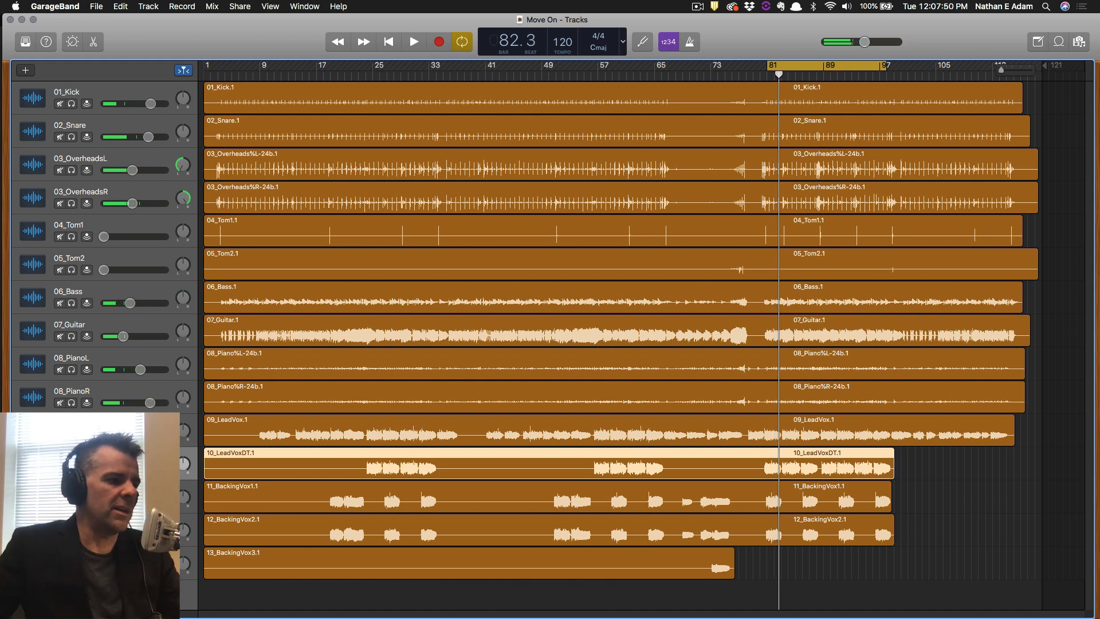
pyautogui.press('Up')
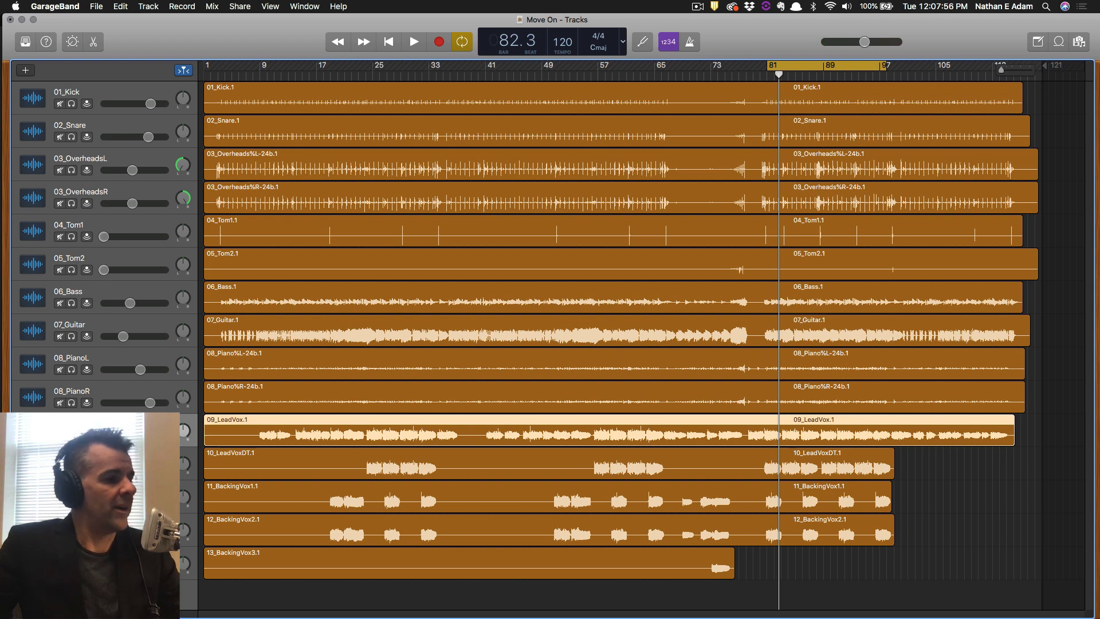
pyautogui.press('alt')
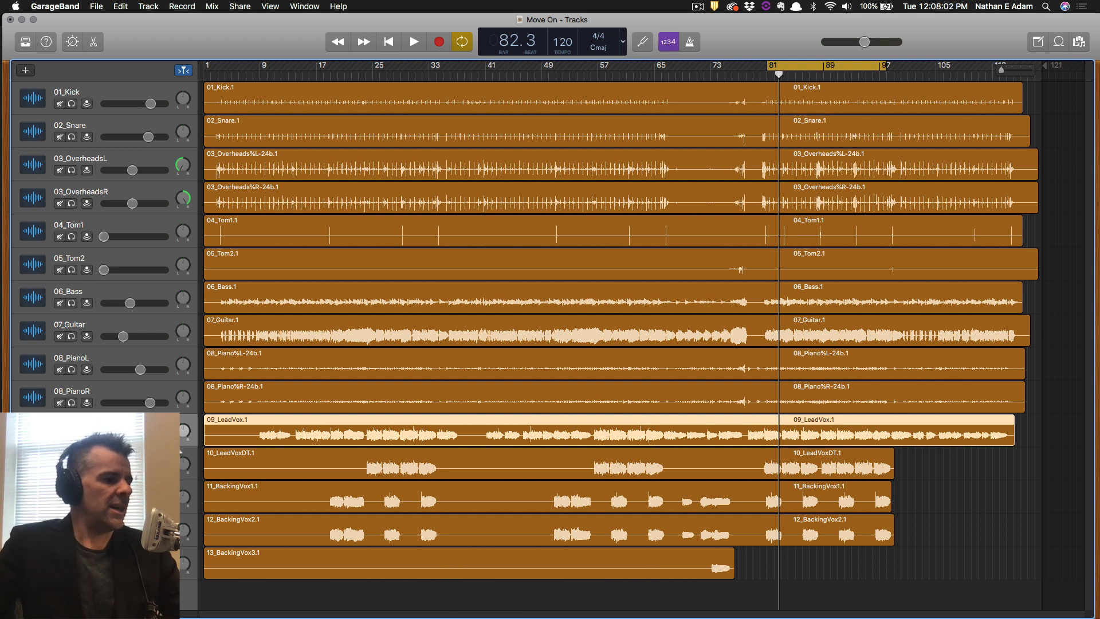
pyautogui.click(108, 454)
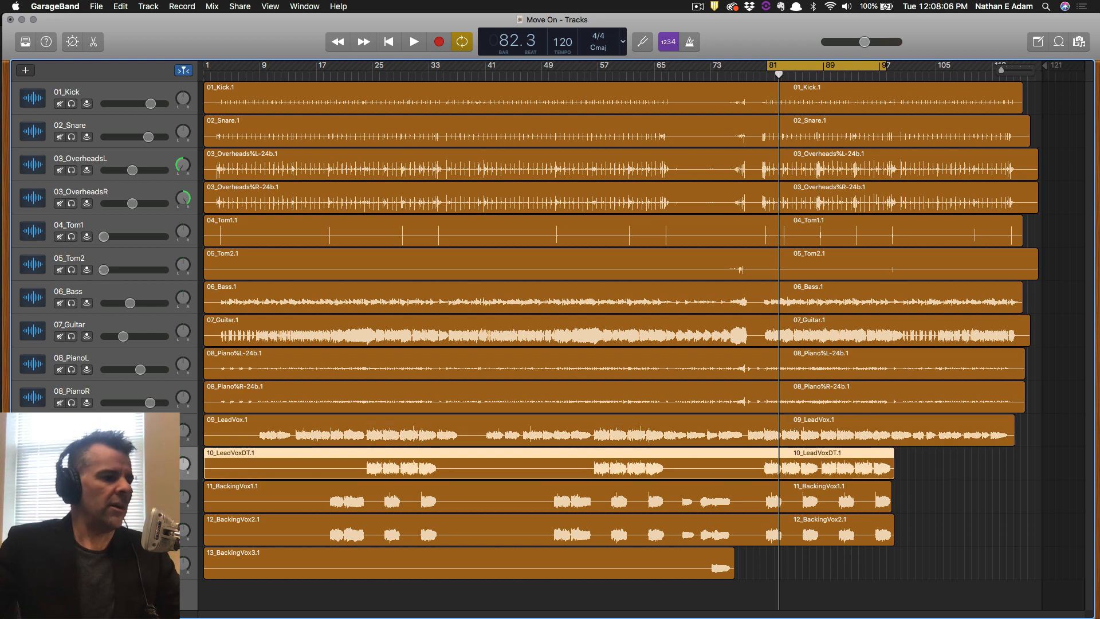
pyautogui.click(143, 427)
pyautogui.press('space')
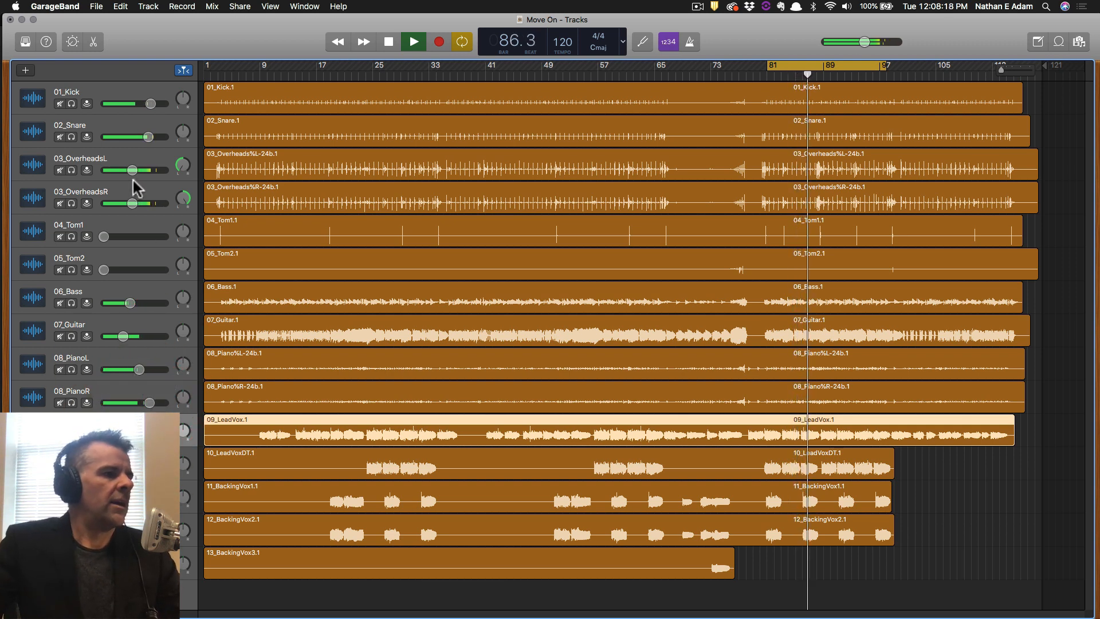
# Trim 03_OverheadsR, raise 01_Kick to +0.4 dB, drop 03_OverheadsL to -9.8 dB, adjust bass and piano.
pyautogui.moveTo(133, 203)
pyautogui.mouseDown()
pyautogui.moveTo(128, 169)
pyautogui.moveTo(128, 204)
pyautogui.mouseUp()
pyautogui.moveTo(150, 104); pyautogui.dragTo(152, 103)
pyautogui.moveTo(128, 170); pyautogui.dragTo(128, 170)
pyautogui.moveTo(130, 303); pyautogui.dragTo(131, 303)
pyautogui.moveTo(138, 369); pyautogui.dragTo(126, 335)
pyautogui.press('space')
pyautogui.press('space')
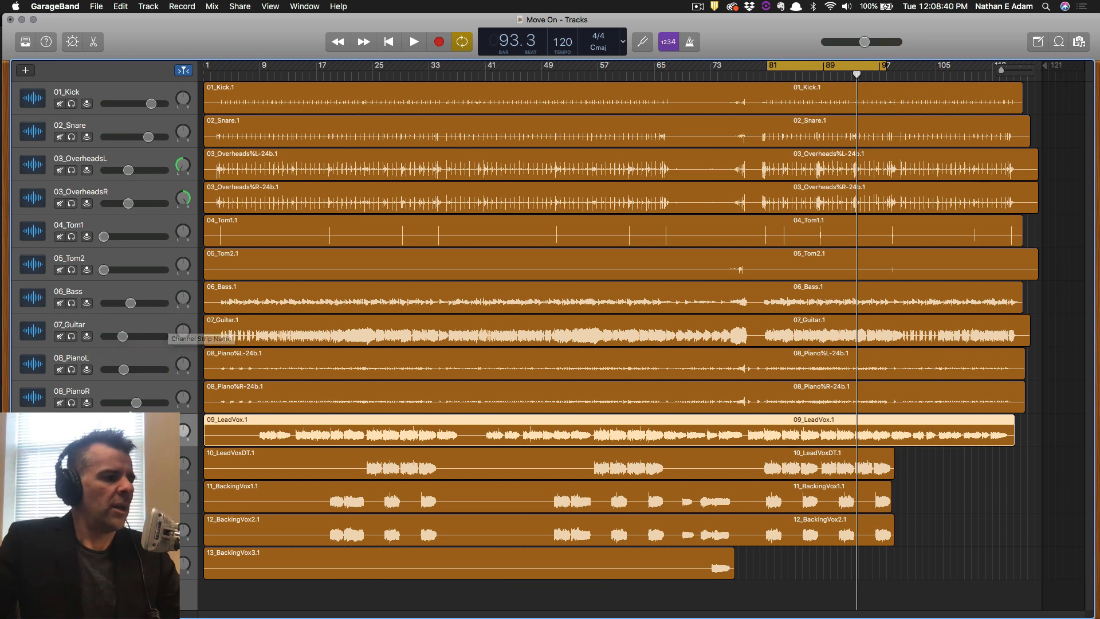
pyautogui.press('space')
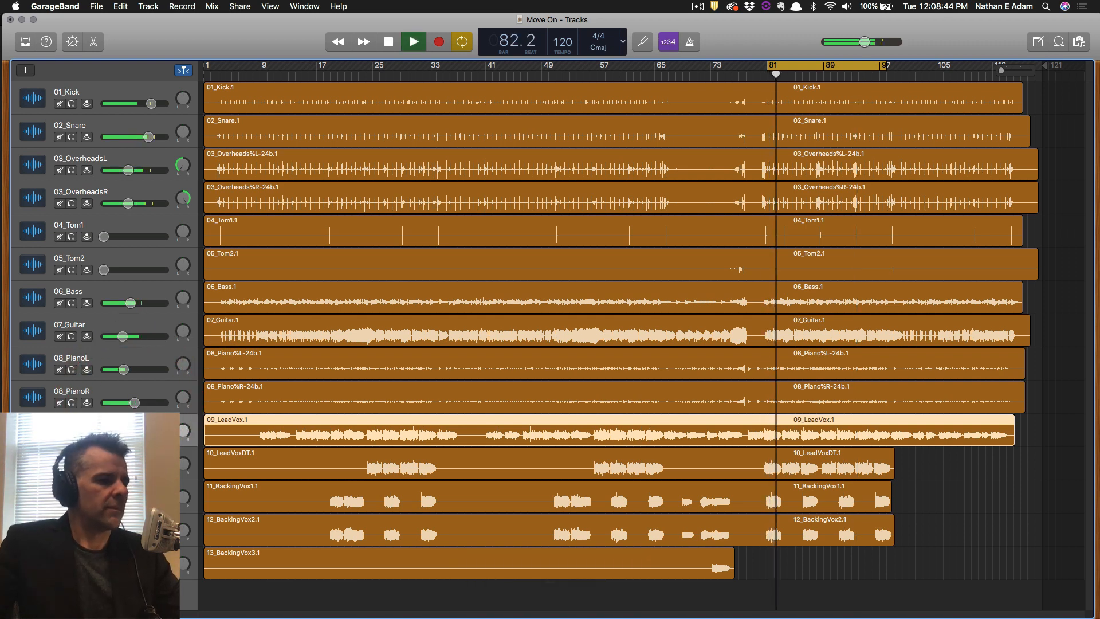
pyautogui.hotkey('alt', 'space')
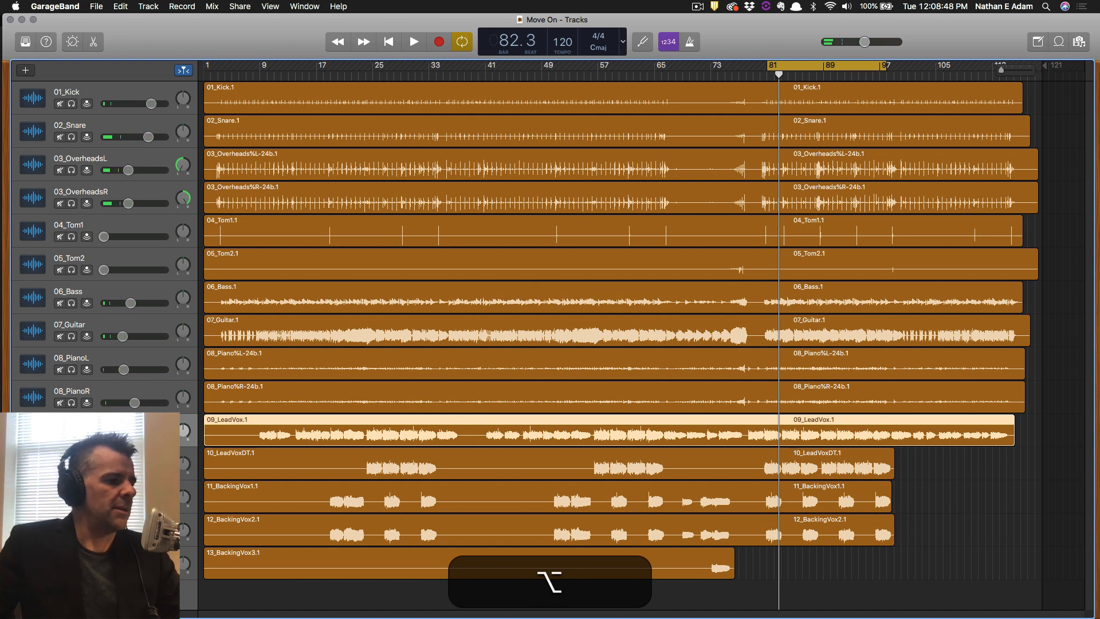
pyautogui.press('Down')
pyautogui.press('Down')
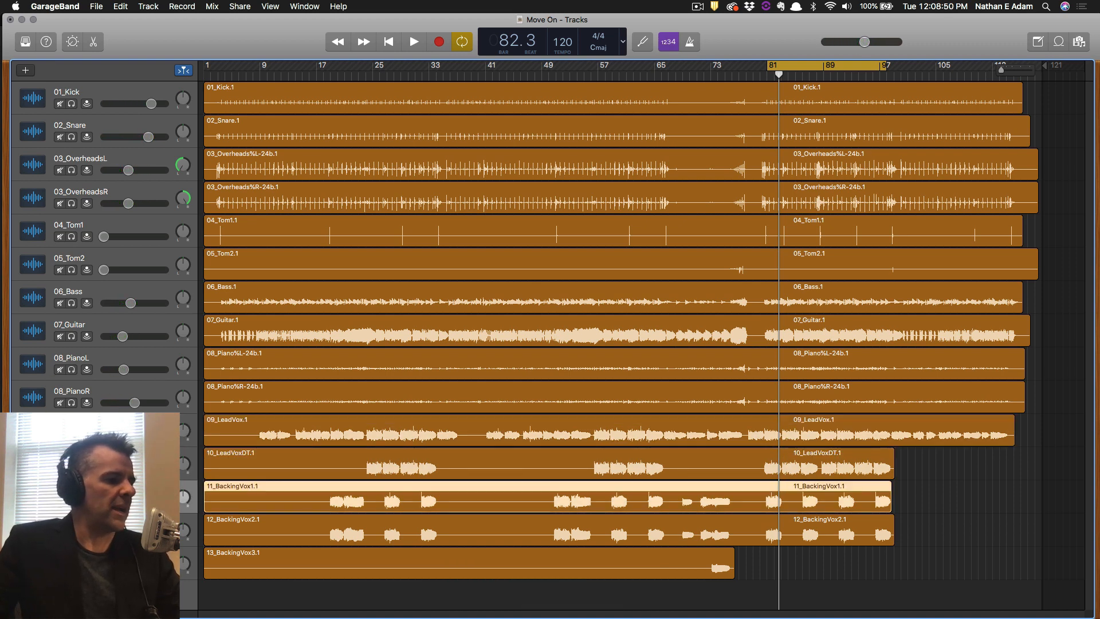
pyautogui.press('alt')
pyautogui.hotkey('alt', 'space')
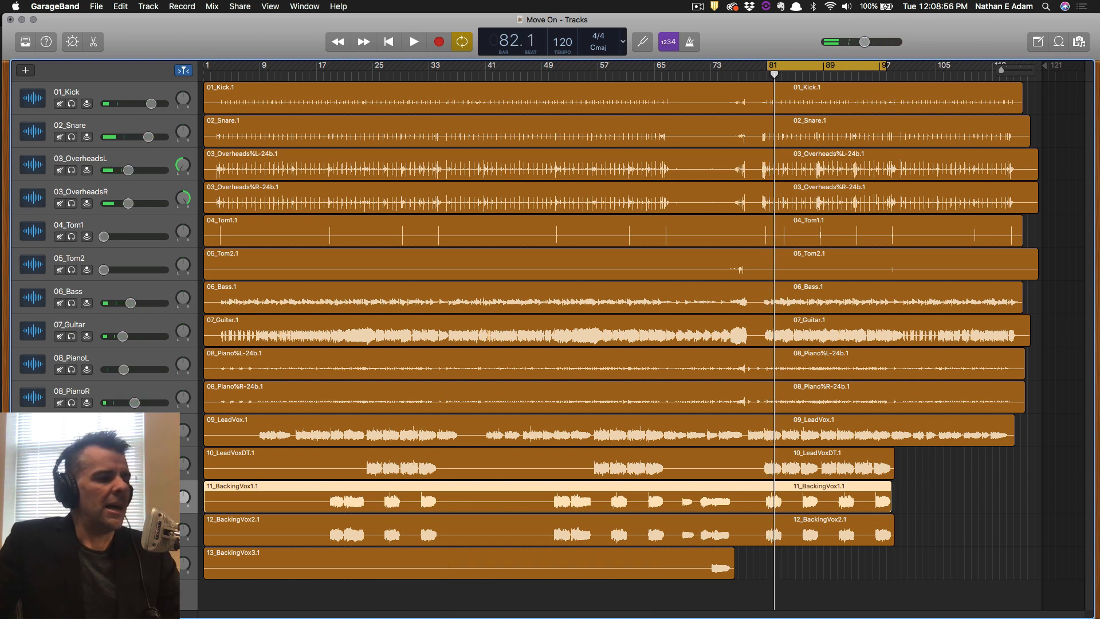
pyautogui.click(122, 468)
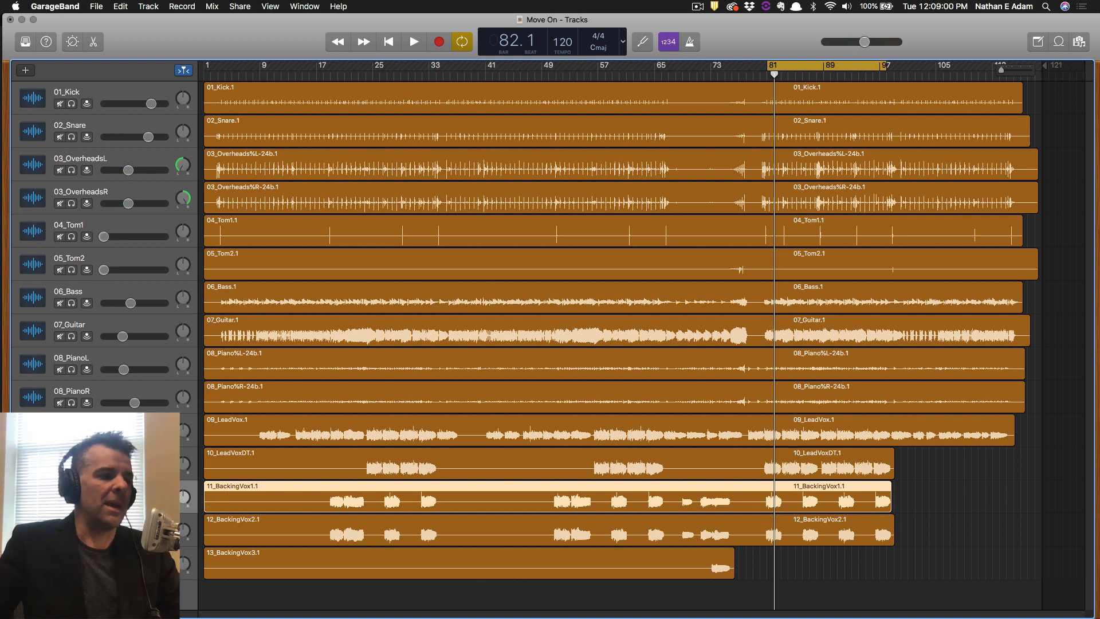
pyautogui.click(115, 427)
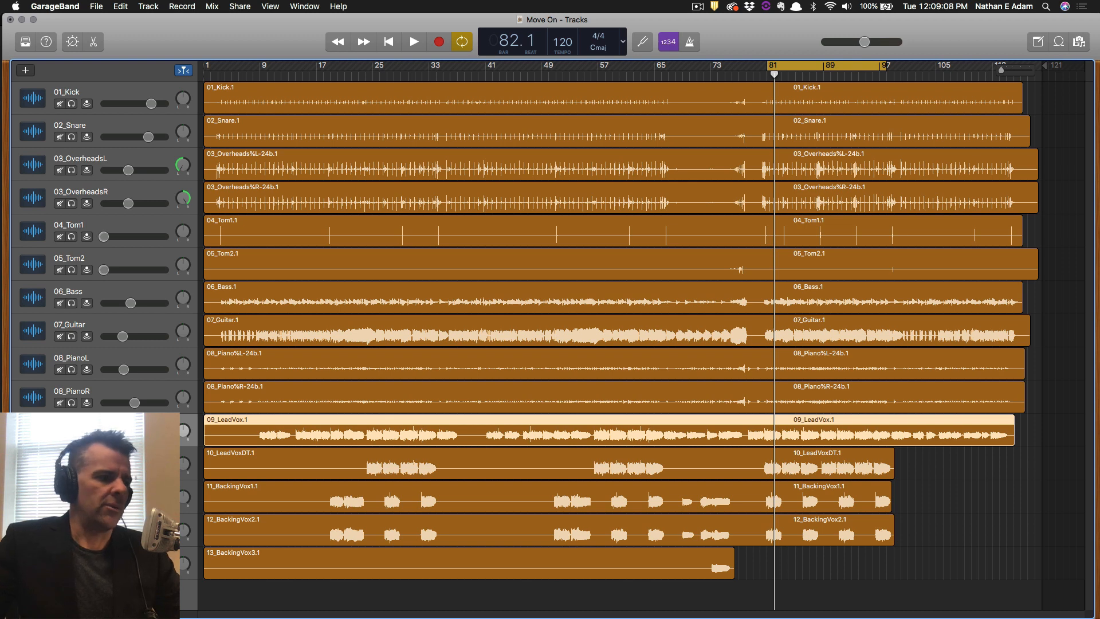
pyautogui.press('space')
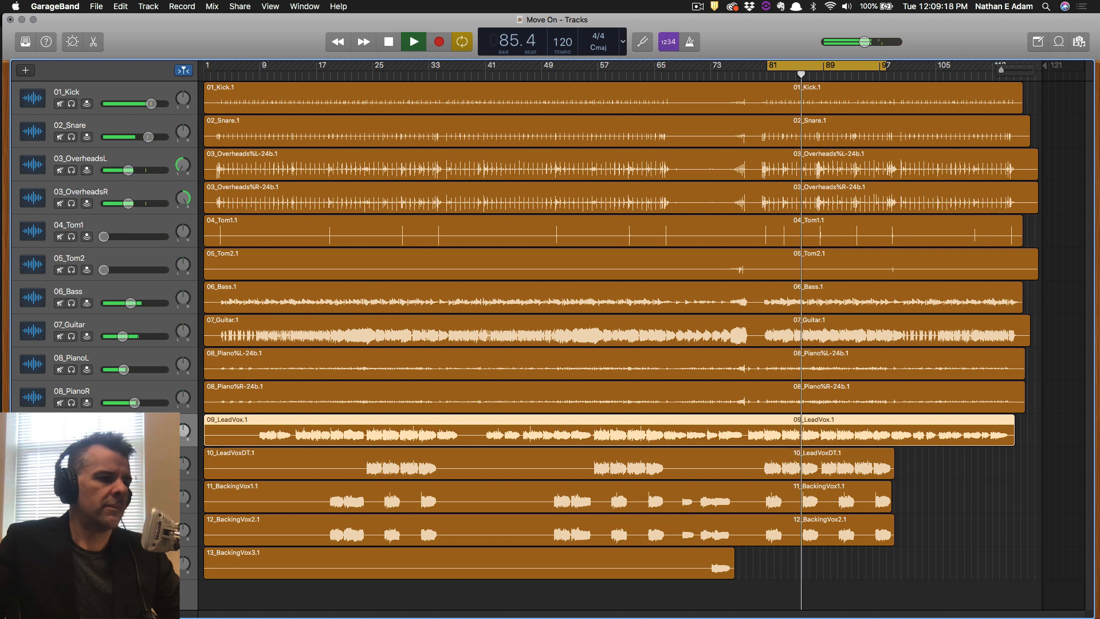
pyautogui.press('space')
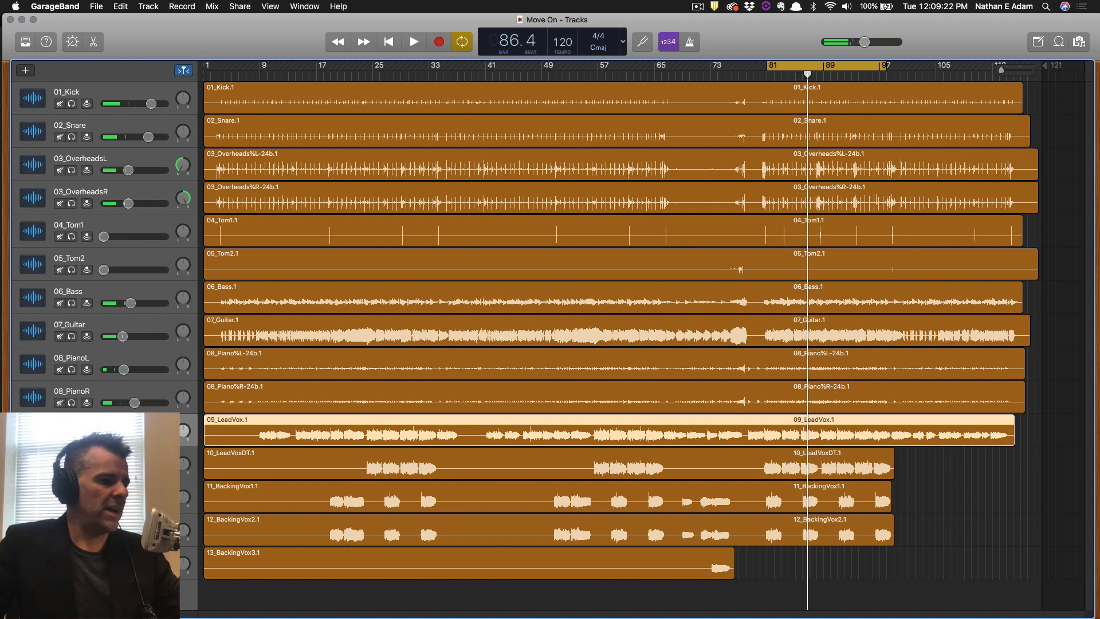
pyautogui.press('space')
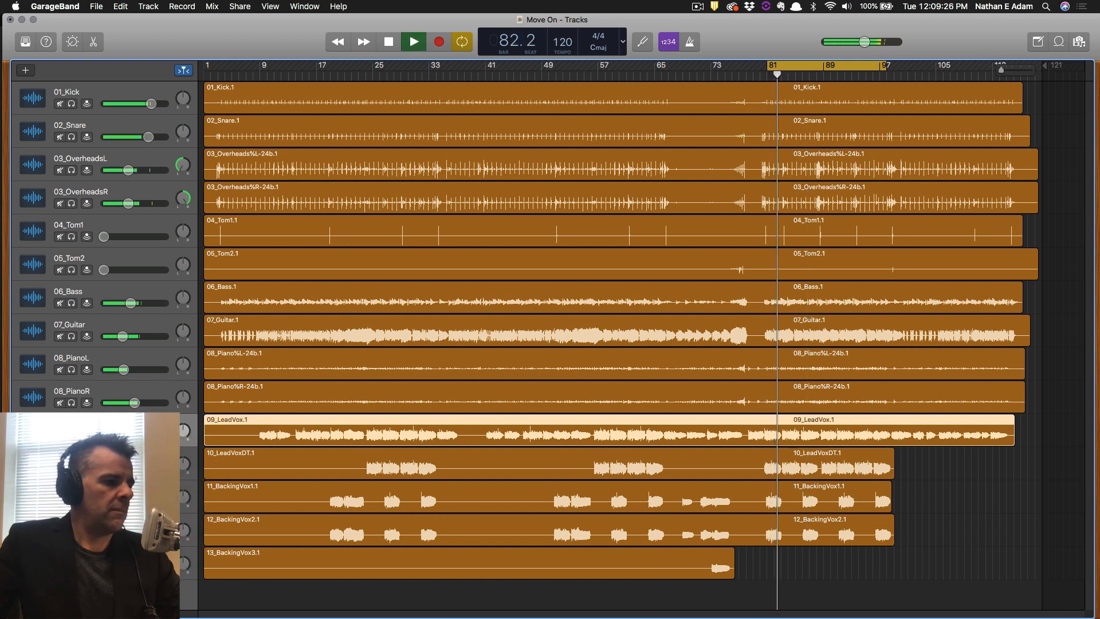
pyautogui.press('space')
pyautogui.press('space')
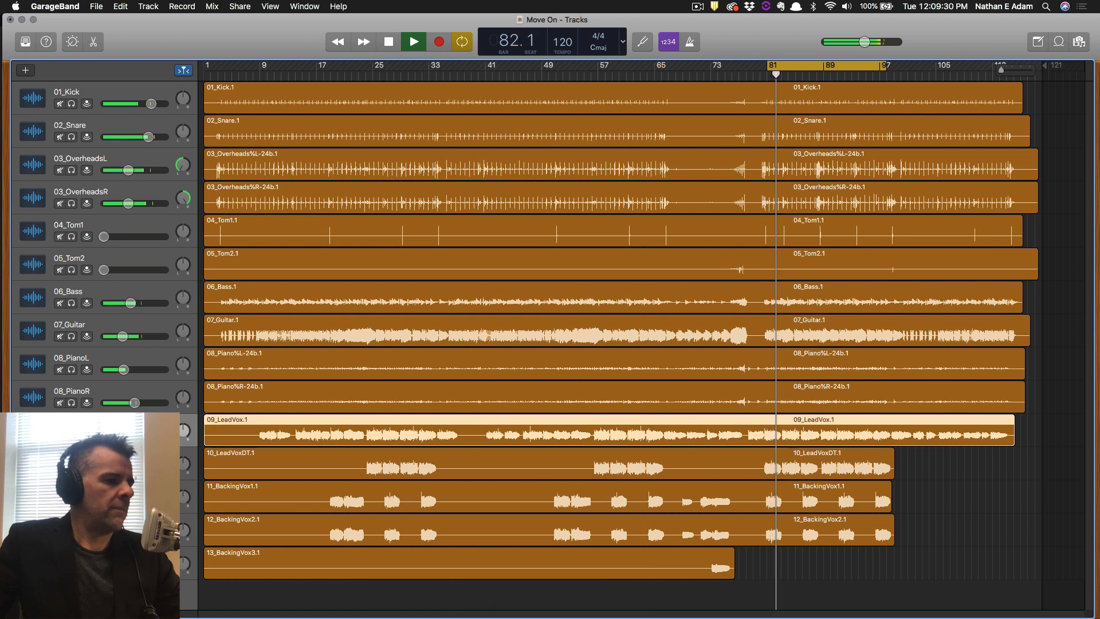
pyautogui.press('super+s')
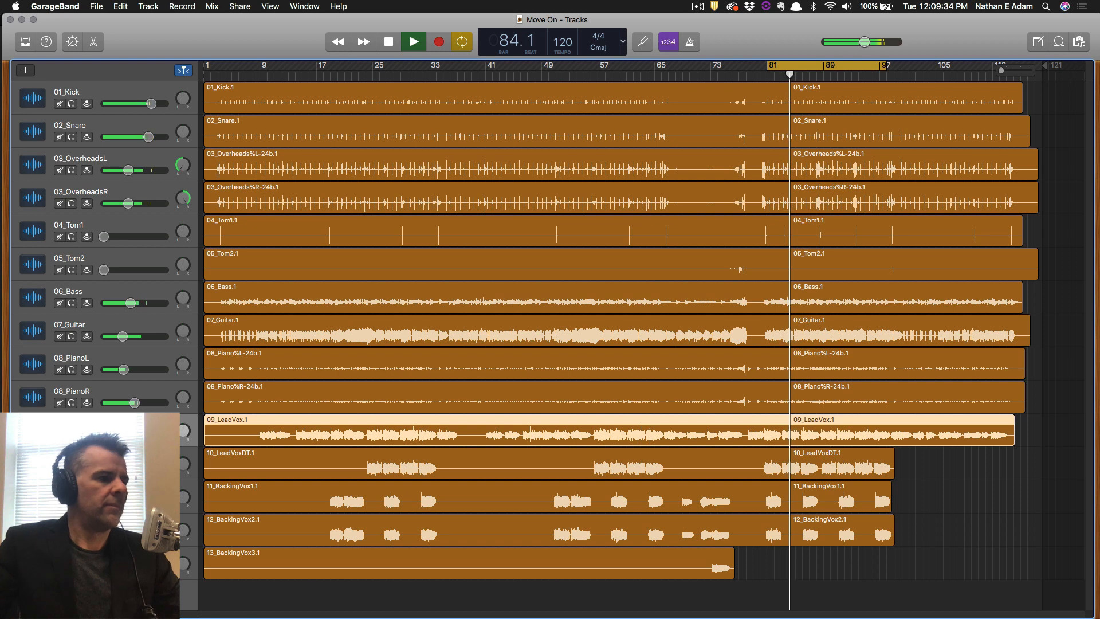
pyautogui.press('space')
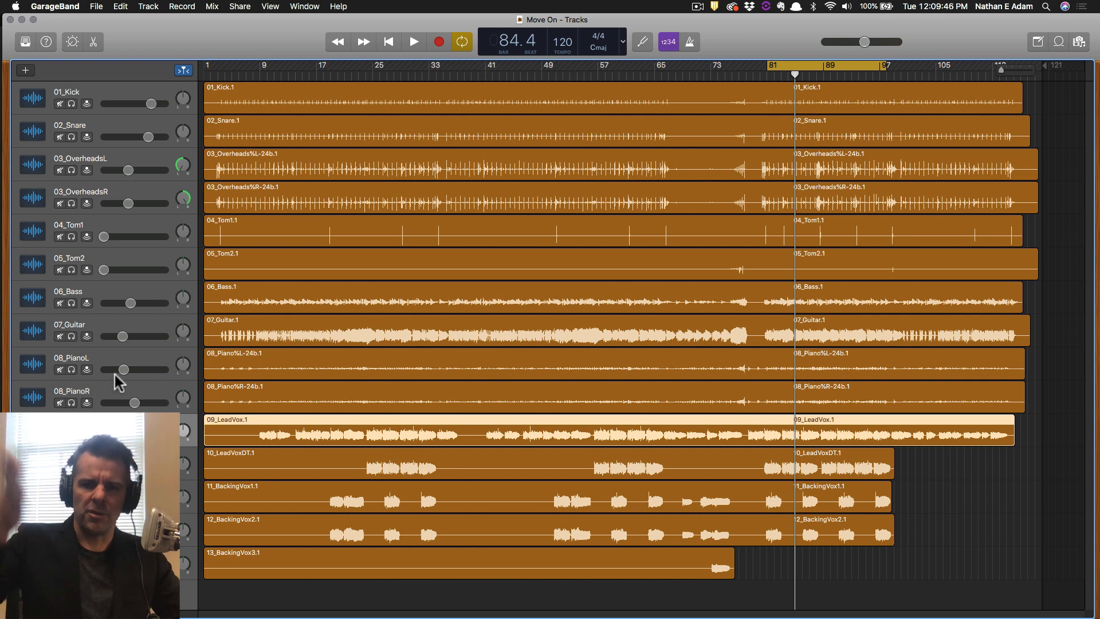
# Pan 07_Guitar left to about -62, 08_PianoL right to +27 and 08_PianoR to +63.
pyautogui.click(148, 323)
pyautogui.moveTo(182, 332); pyautogui.dragTo(177, 349)
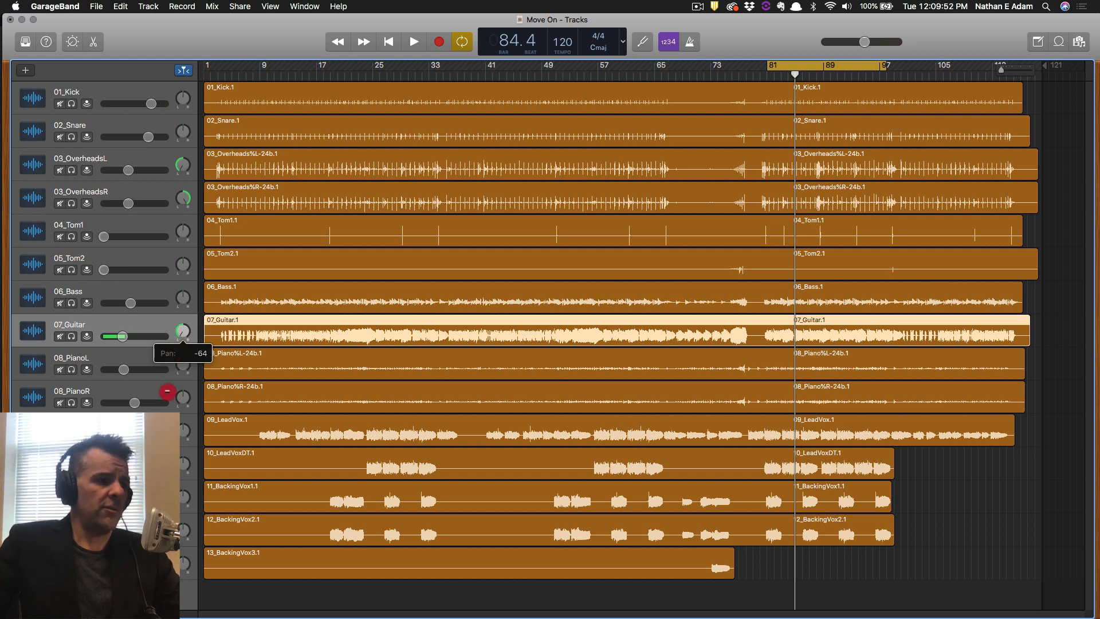
pyautogui.moveTo(168, 392); pyautogui.dragTo(167, 392)
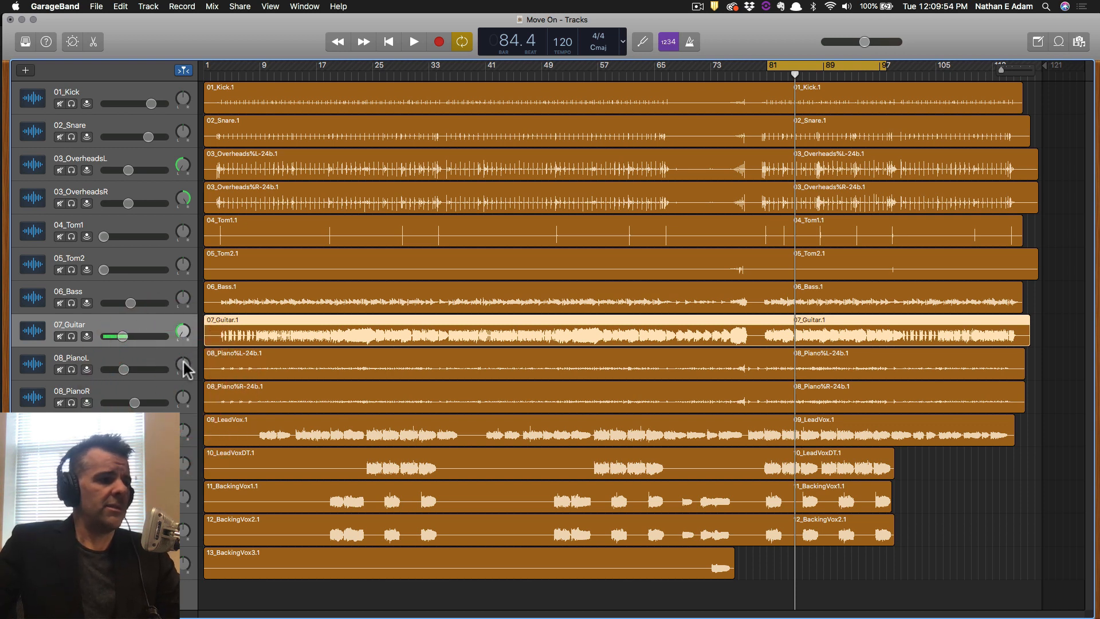
pyautogui.moveTo(184, 351); pyautogui.dragTo(184, 352)
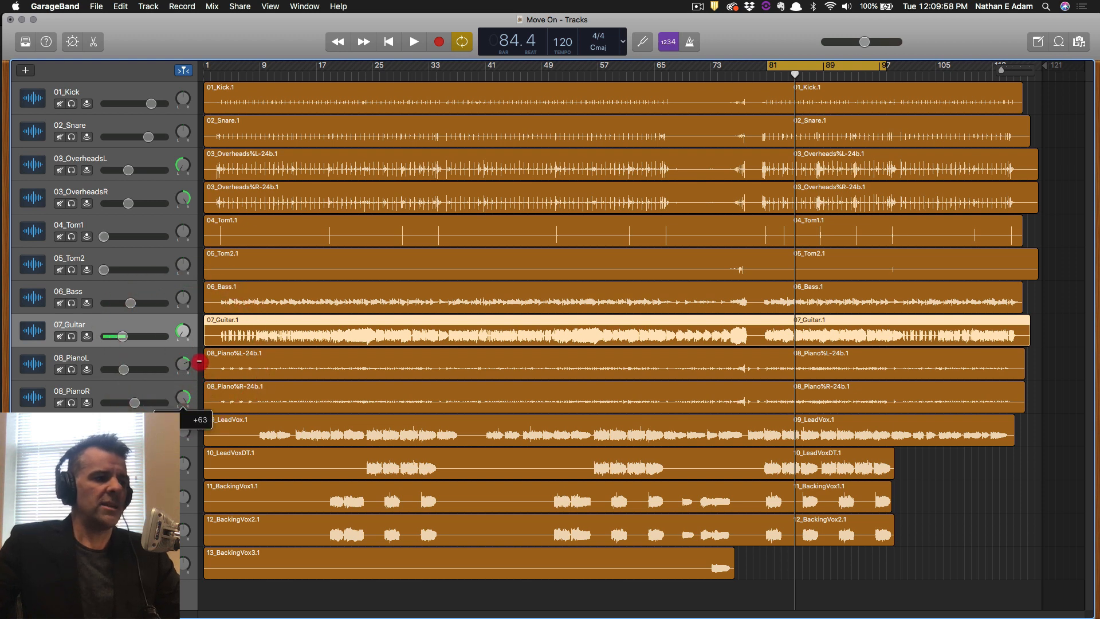
pyautogui.moveTo(199, 362); pyautogui.dragTo(179, 348)
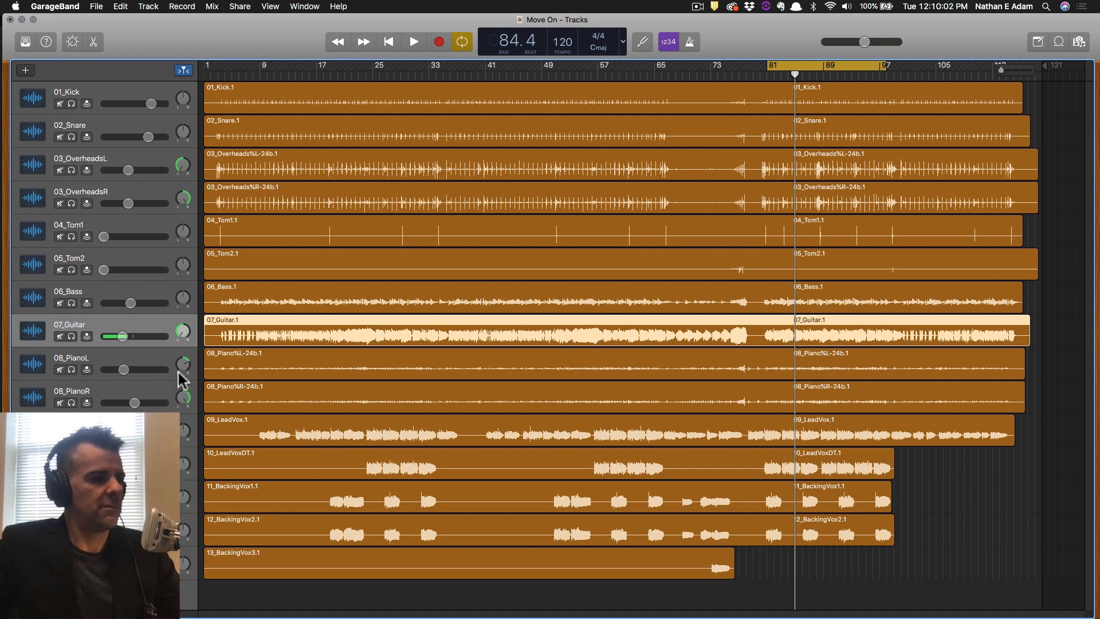
pyautogui.press('space')
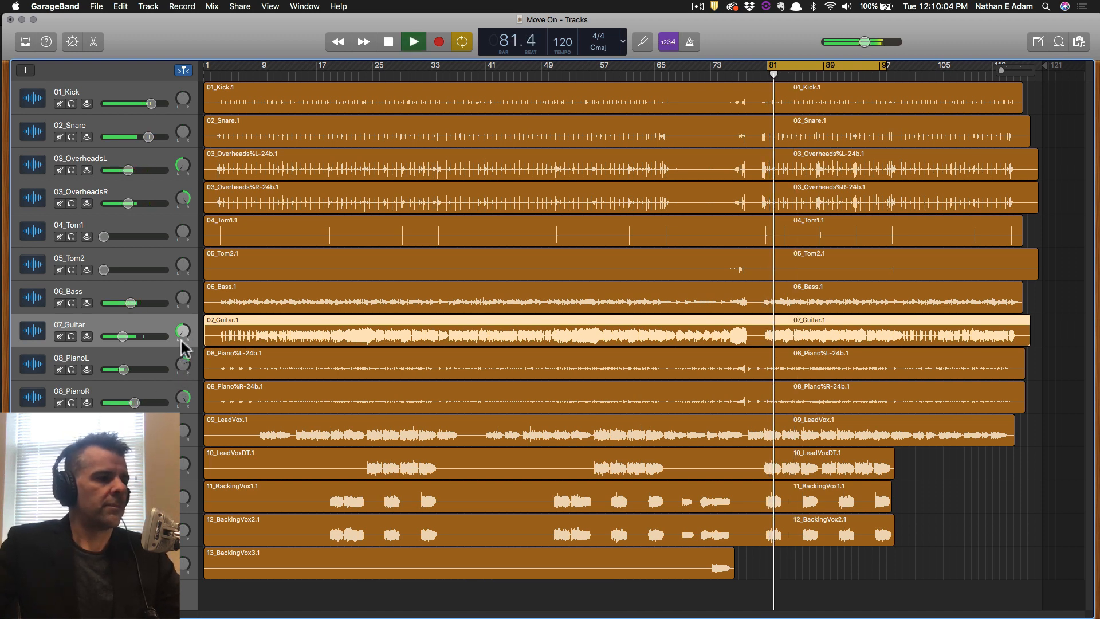
pyautogui.moveTo(182, 332)
pyautogui.mouseDown()
pyautogui.moveTo(183, 344)
pyautogui.moveTo(182, 333)
pyautogui.mouseUp()
pyautogui.press('space')
pyautogui.click(164, 324)
pyautogui.press('space')
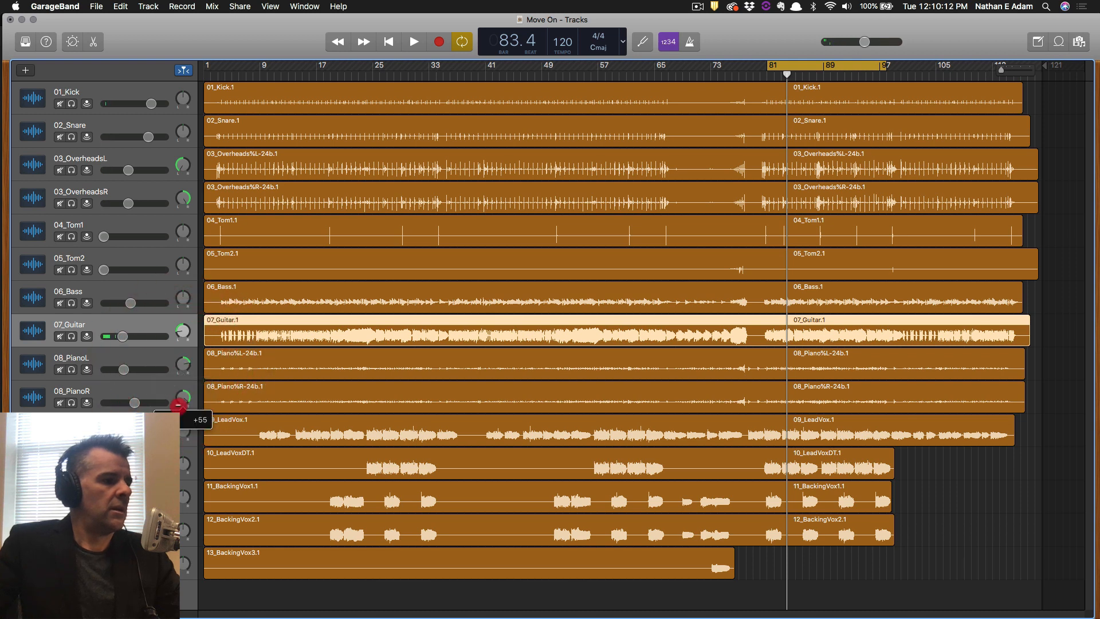
# Set 08_PianoR pan near +55, raise both piano volumes, and save the project.
pyautogui.click(181, 401)
pyautogui.press('space')
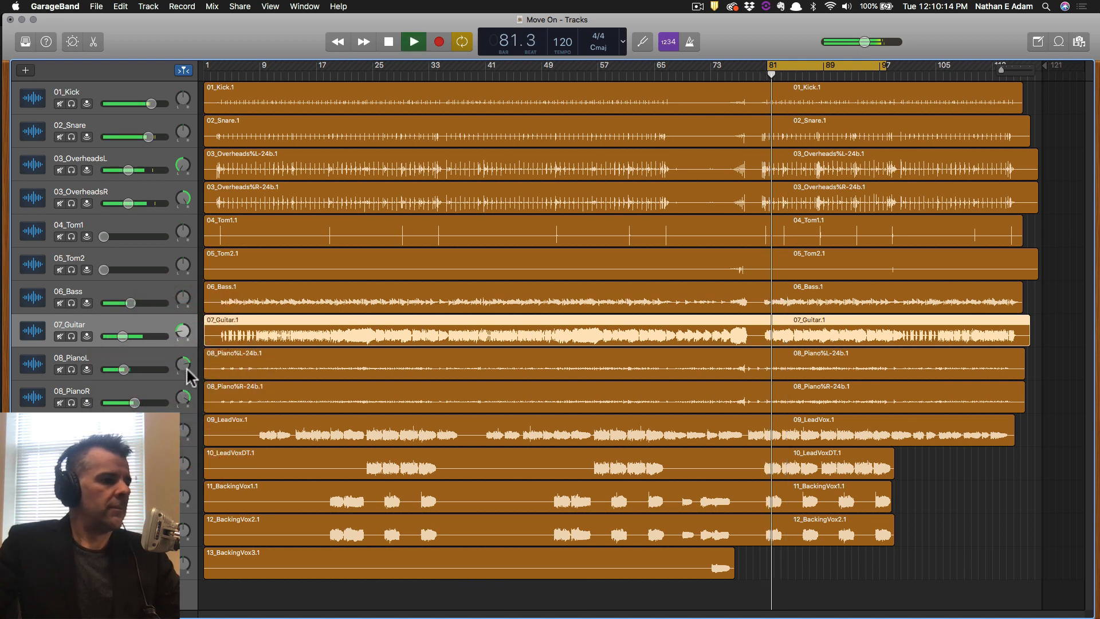
pyautogui.moveTo(123, 369)
pyautogui.mouseDown()
pyautogui.moveTo(138, 402)
pyautogui.moveTo(132, 370)
pyautogui.mouseUp()
pyautogui.click(134, 402)
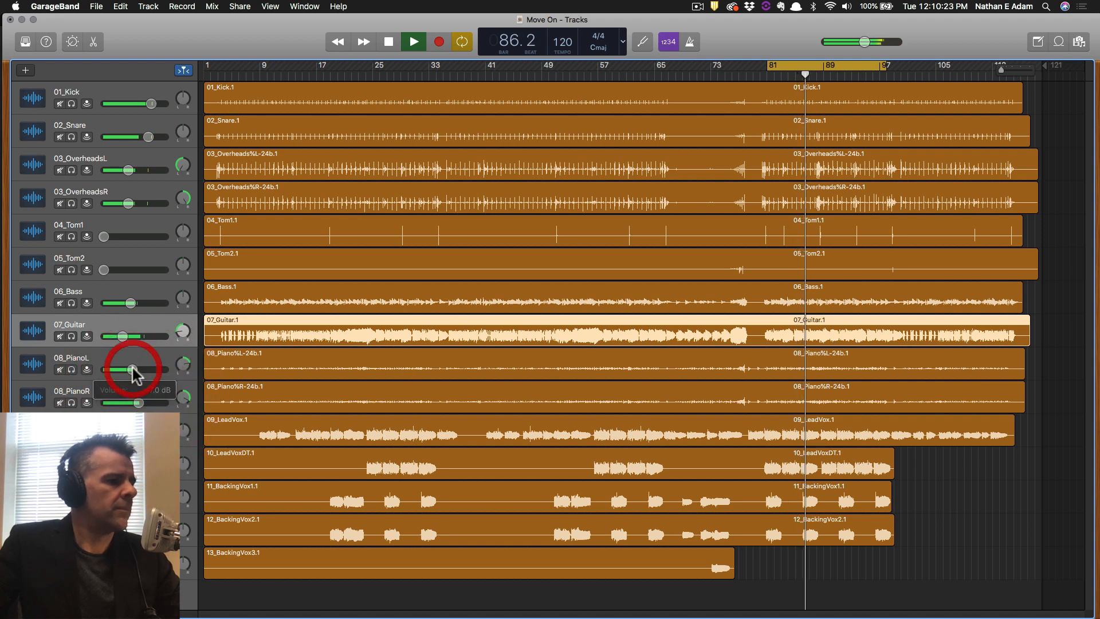
pyautogui.click(139, 402)
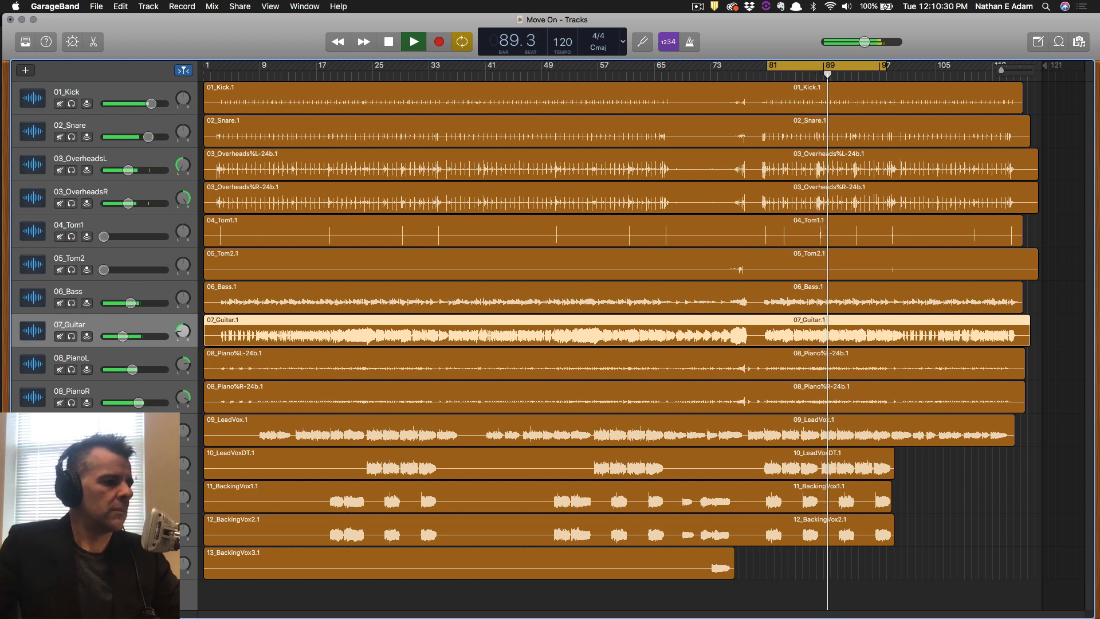
pyautogui.press('super+s')
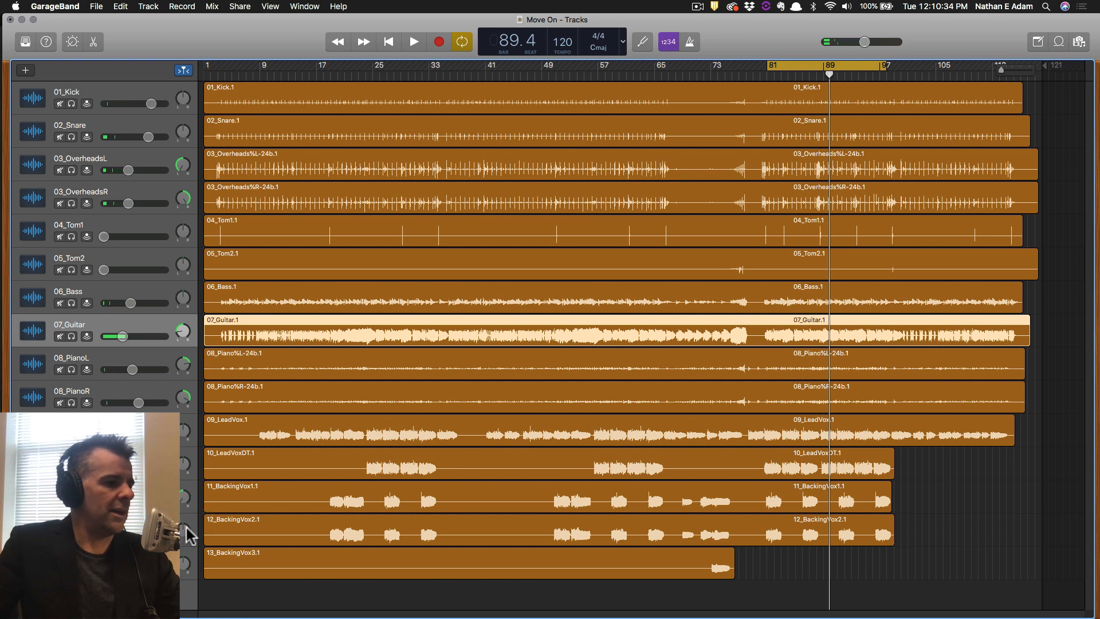
pyautogui.moveTo(205, 413); pyautogui.dragTo(205, 410)
pyautogui.click(143, 458)
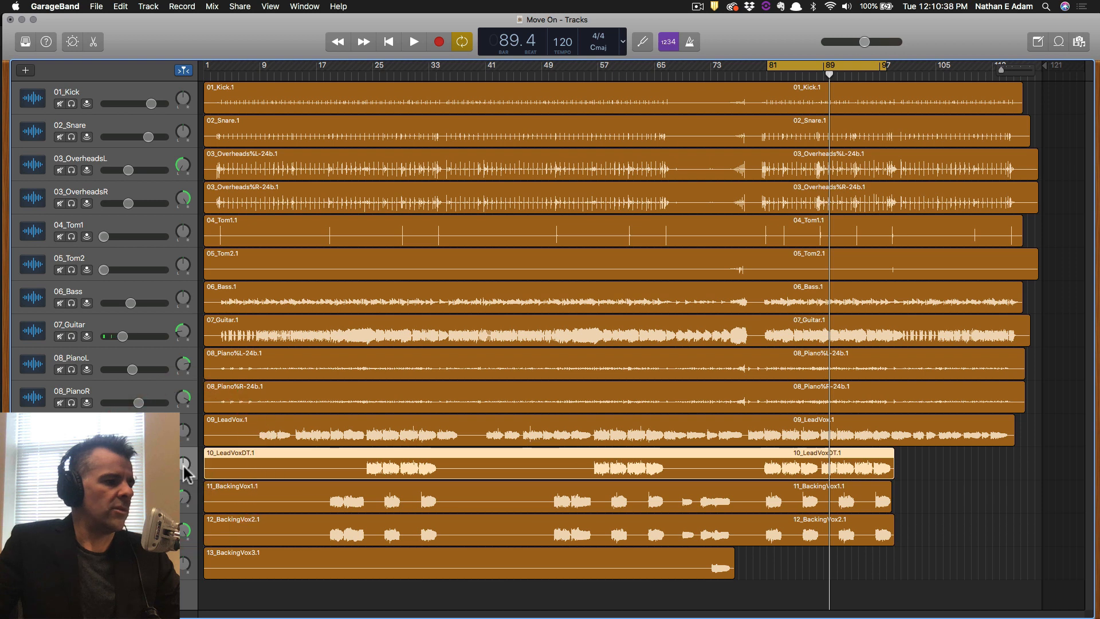
pyautogui.moveTo(183, 464); pyautogui.dragTo(183, 464)
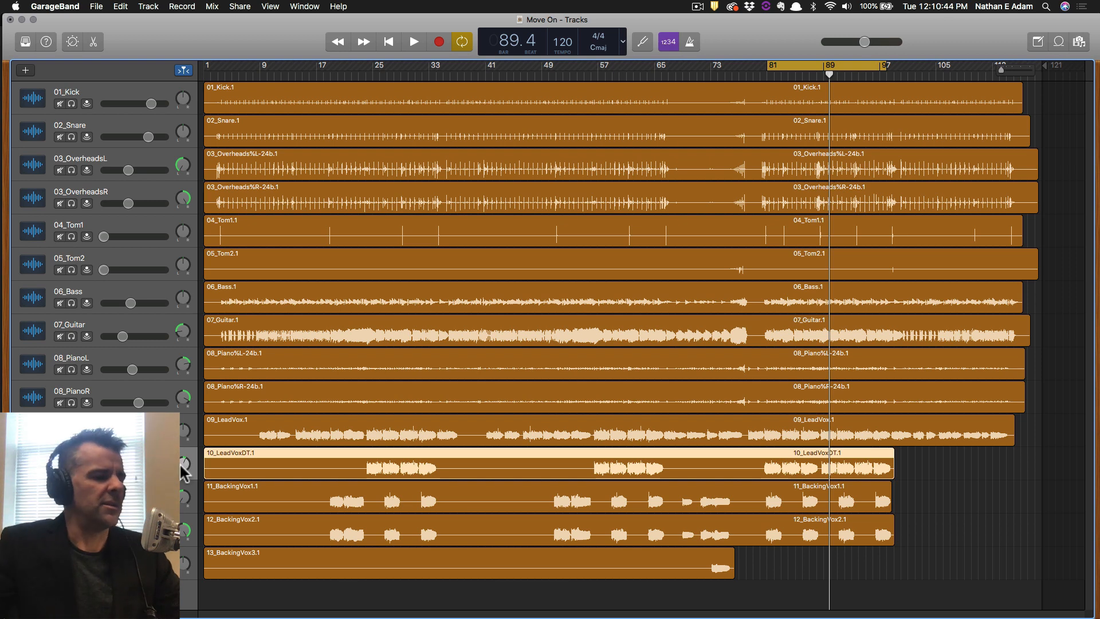
pyautogui.press('space')
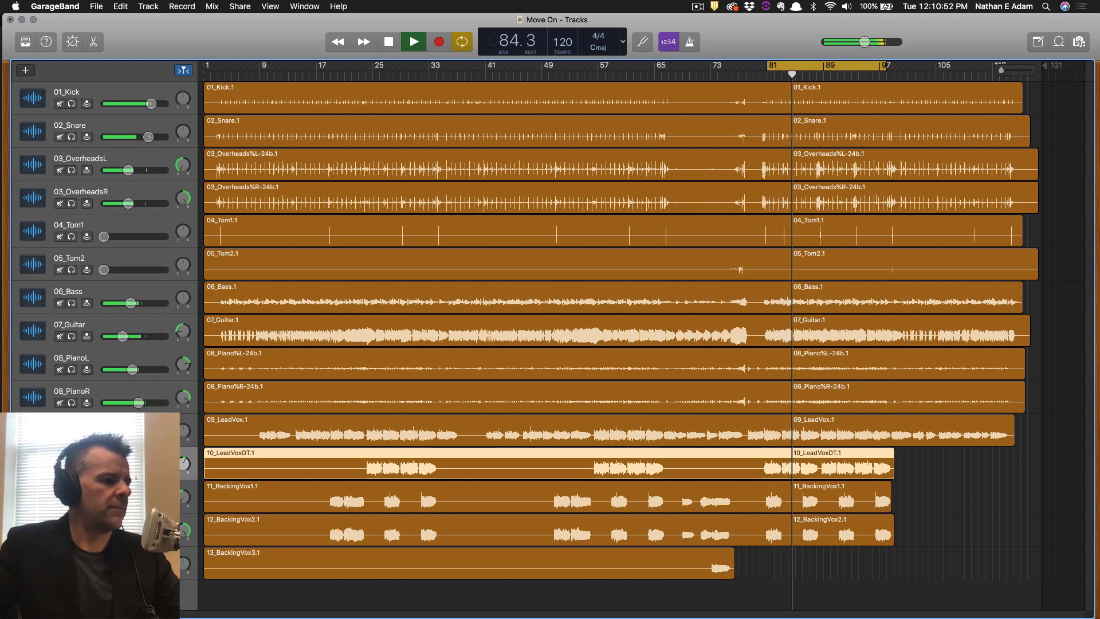
pyautogui.press('super+s')
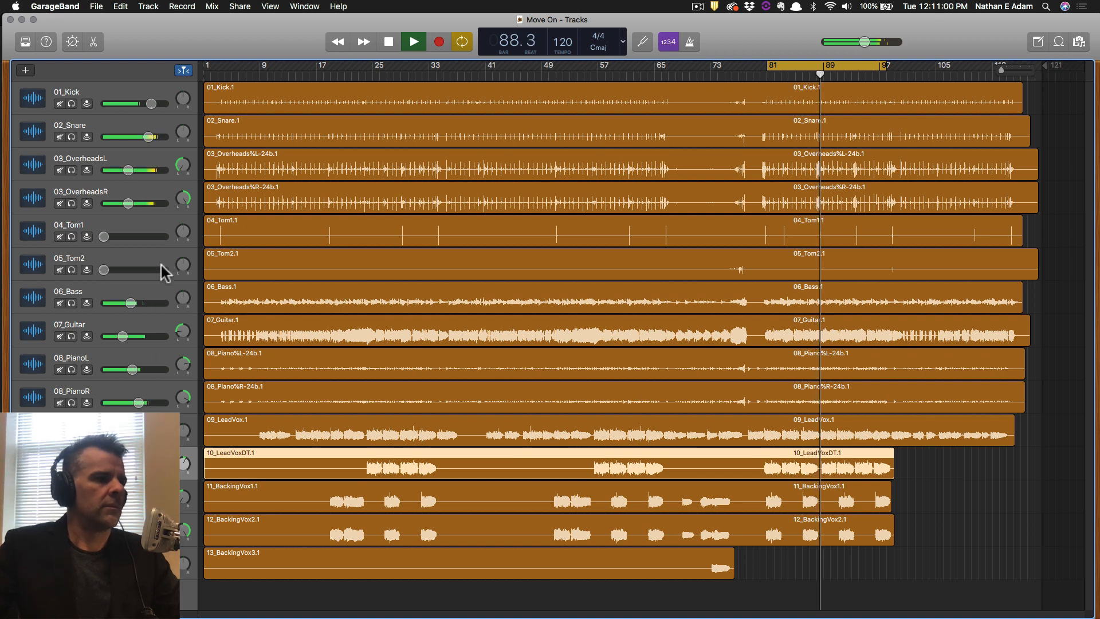
pyautogui.press('space')
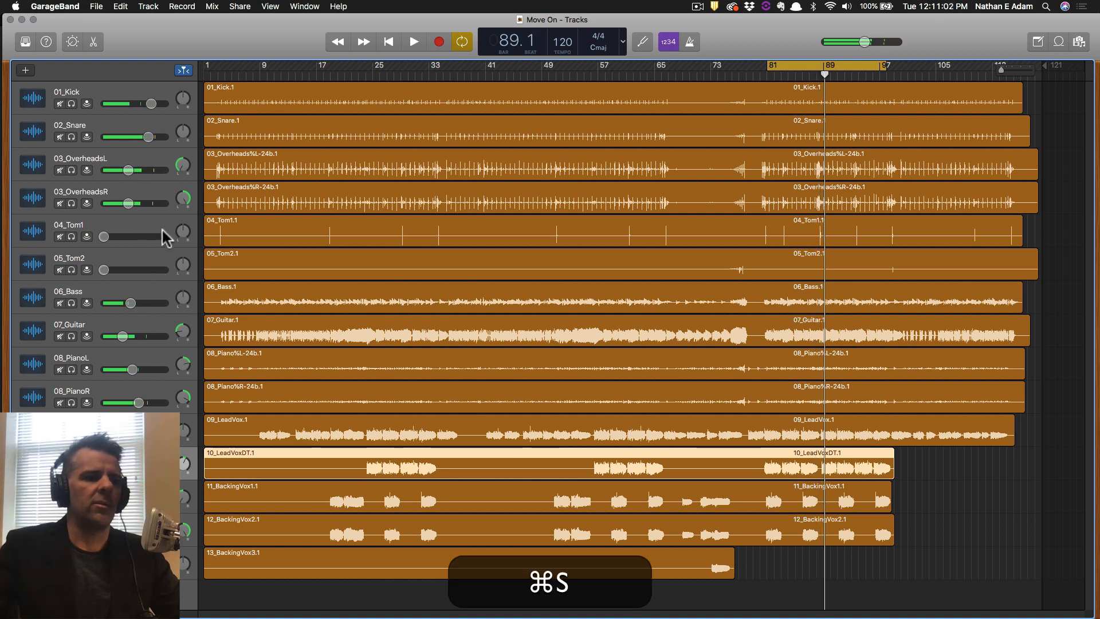
# Solo 04_Tom1, reset its volume to 0 dB, and play it alone from bar 81.
pyautogui.click(92, 232)
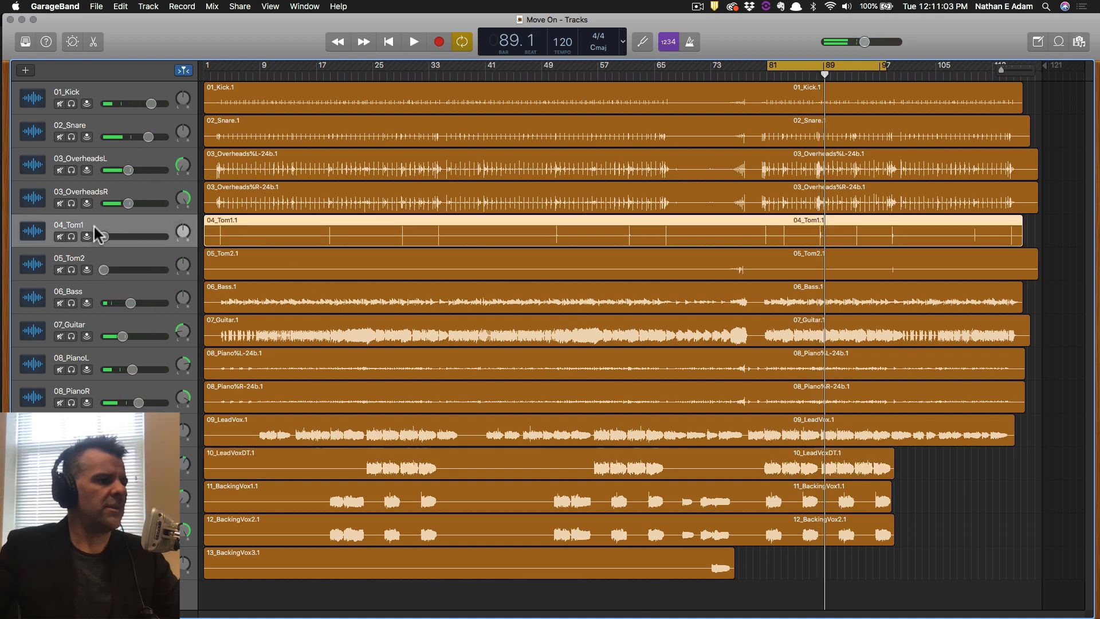
pyautogui.click(122, 263)
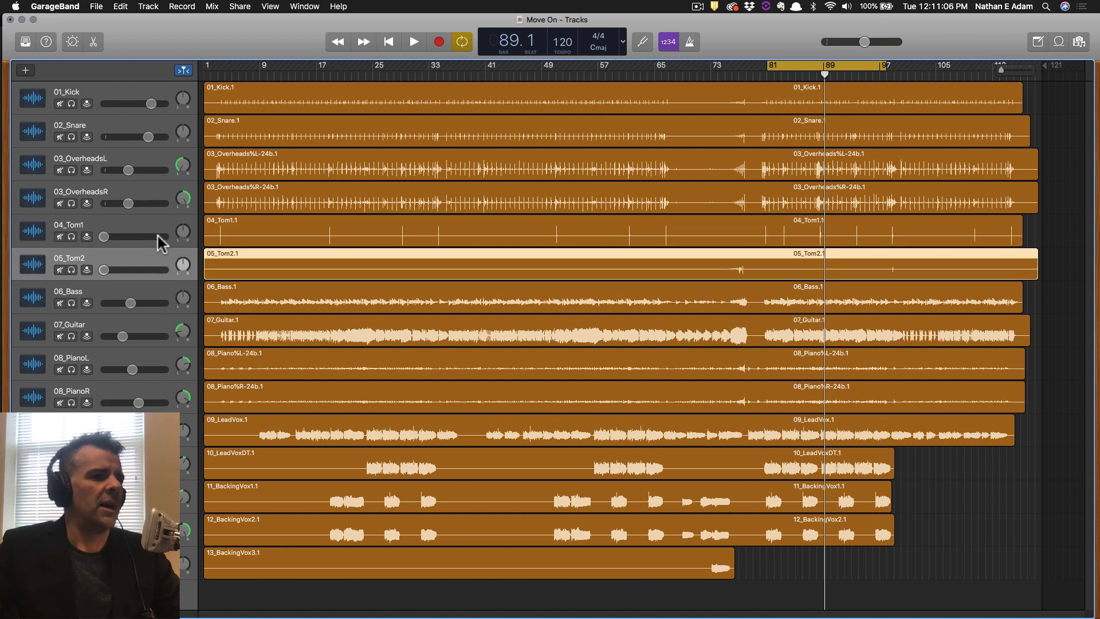
pyautogui.press('super')
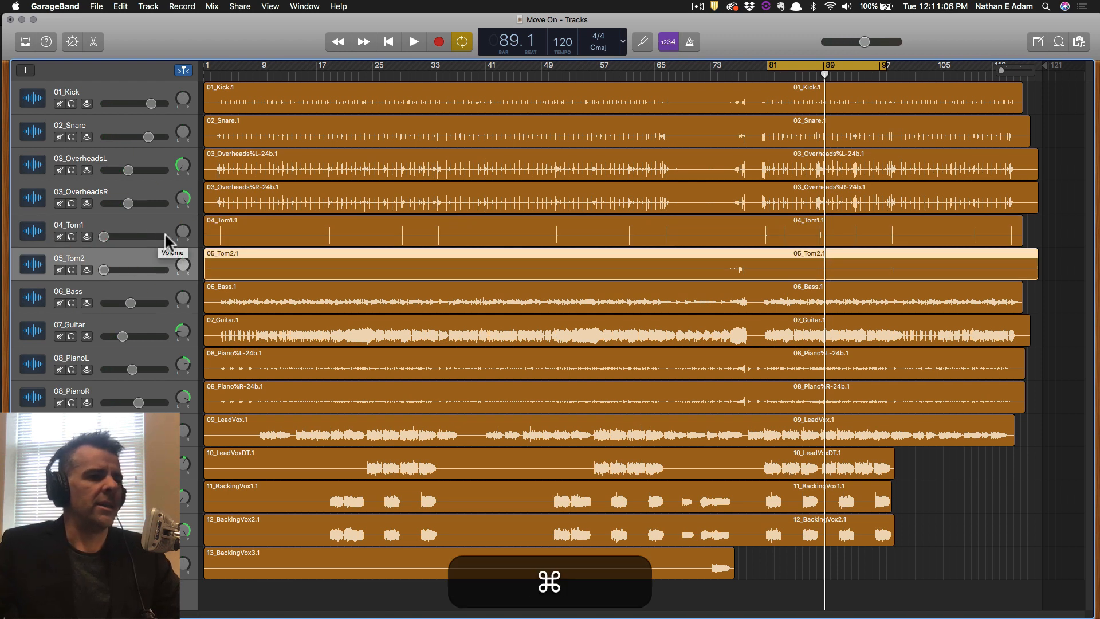
pyautogui.click(110, 224)
pyautogui.click(71, 236)
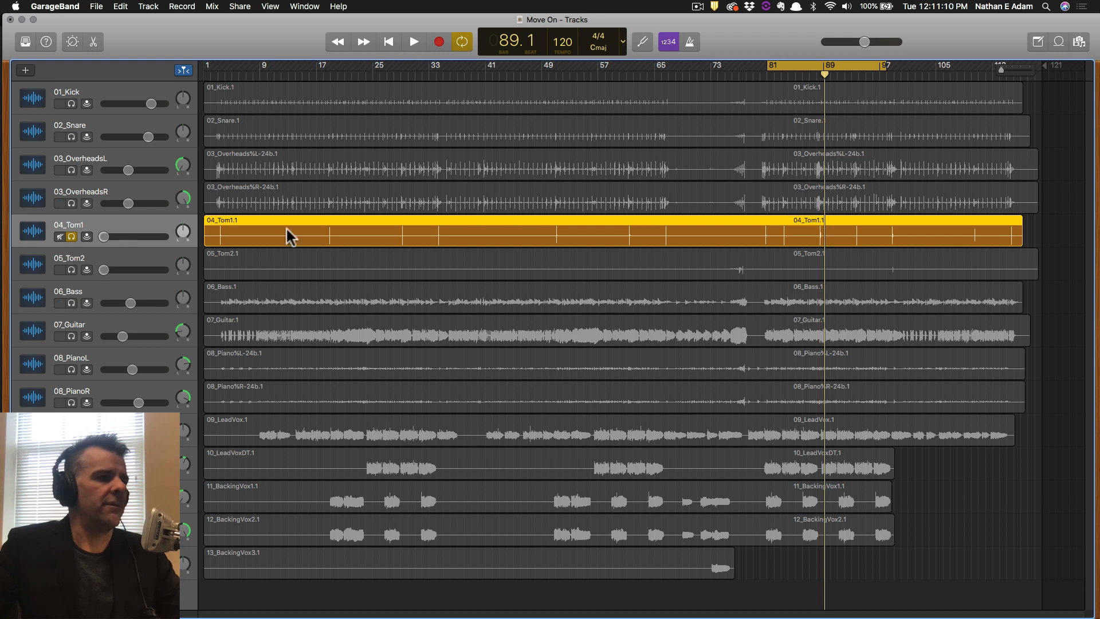
pyautogui.keyDown('alt'); pyautogui.click(114, 237); pyautogui.keyUp('alt')
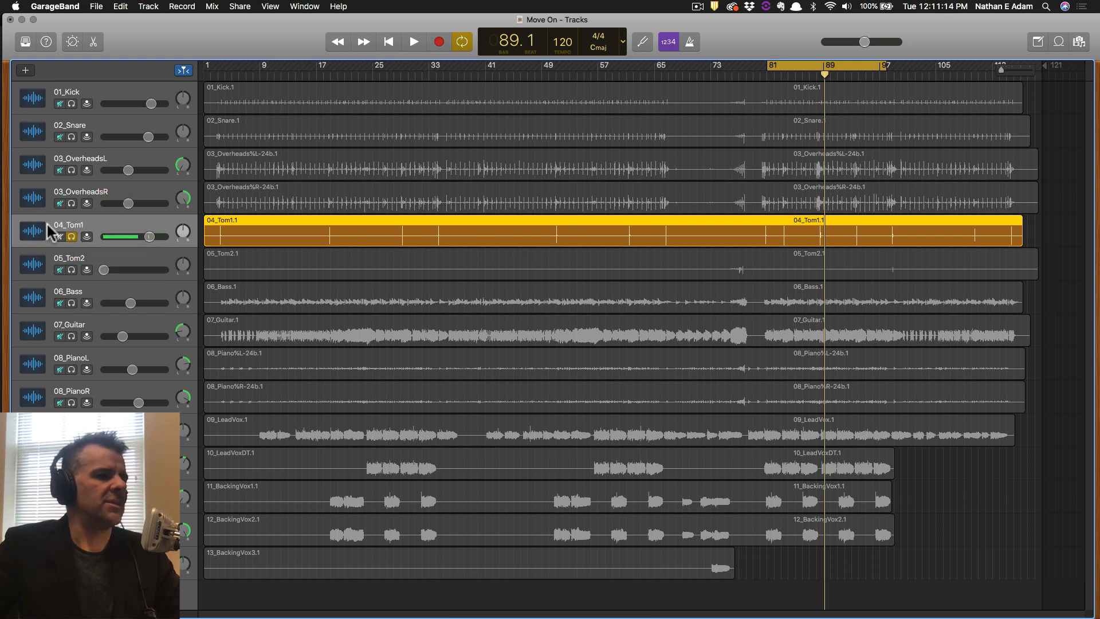
pyautogui.click(70, 236)
pyautogui.click(70, 235)
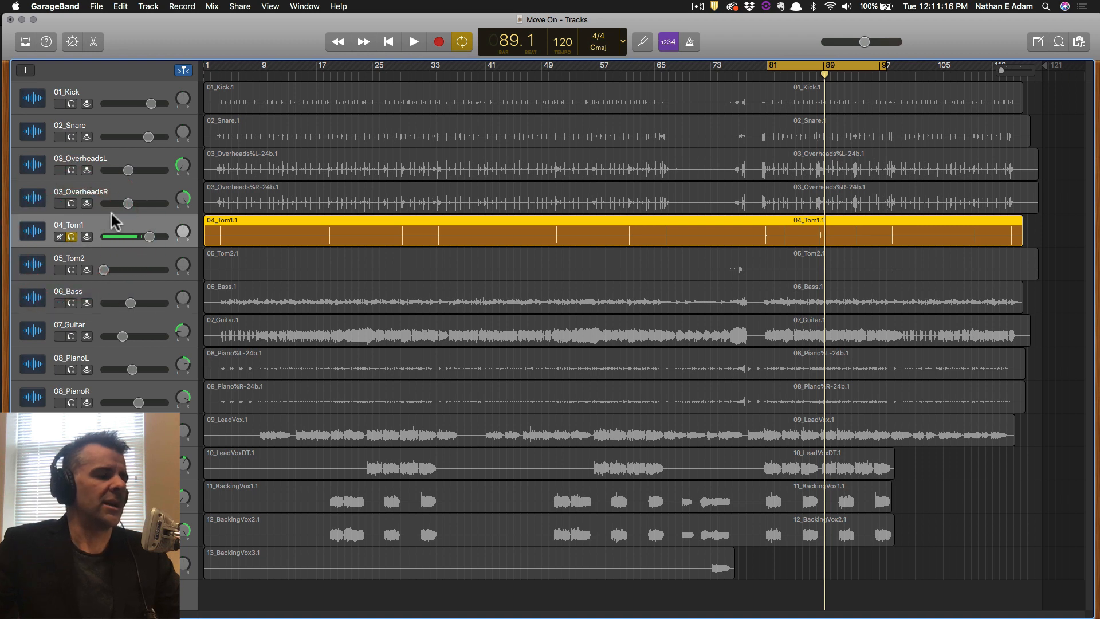
pyautogui.press('space')
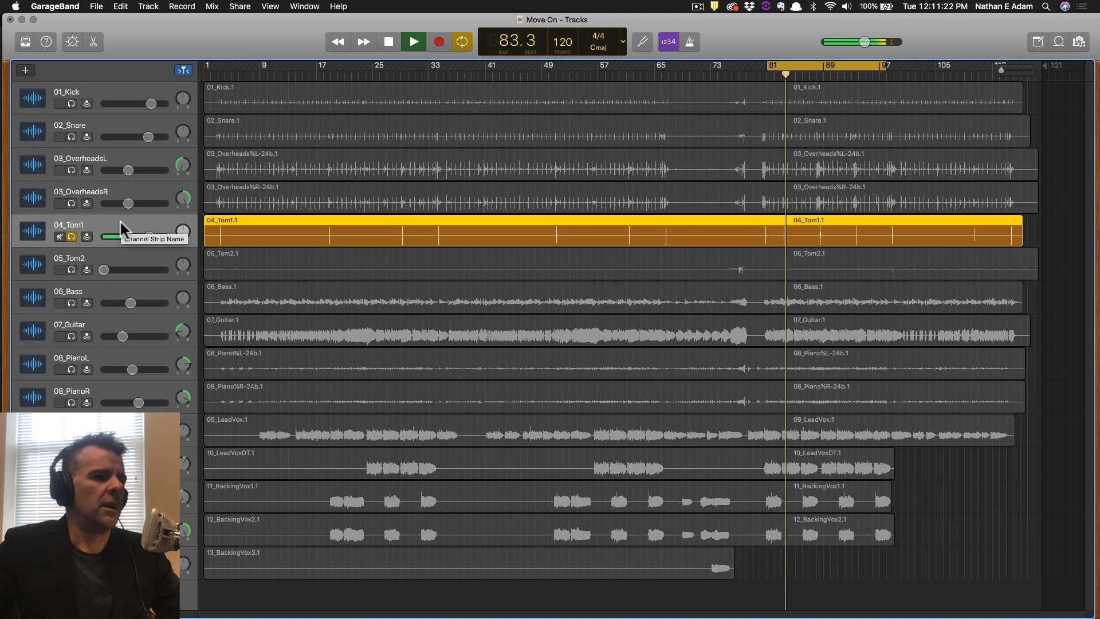
pyautogui.press('space')
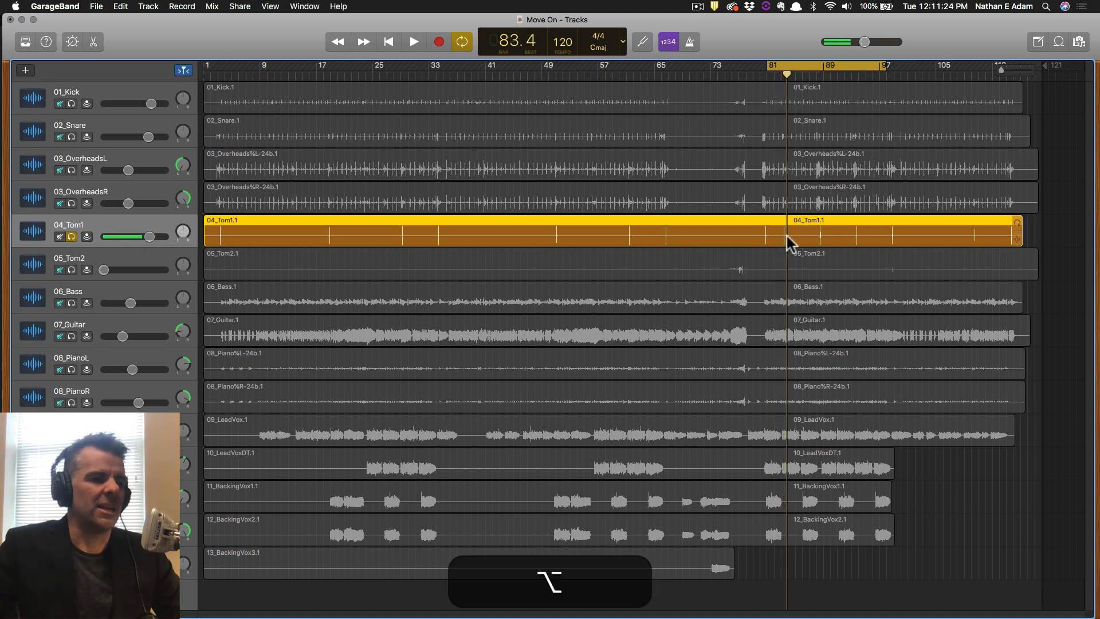
# Zoom in and set a short cycle from about bar 80.3 to 81.2 around the tom hit.
pyautogui.scroll(10, 786, 232)
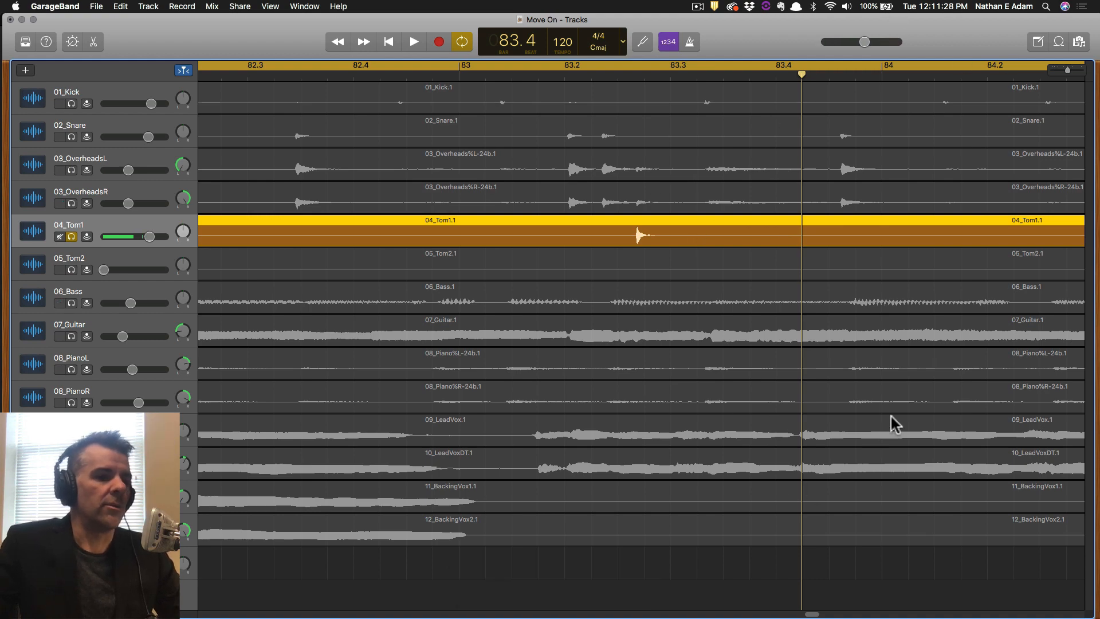
pyautogui.moveTo(1067, 70); pyautogui.dragTo(1066, 70)
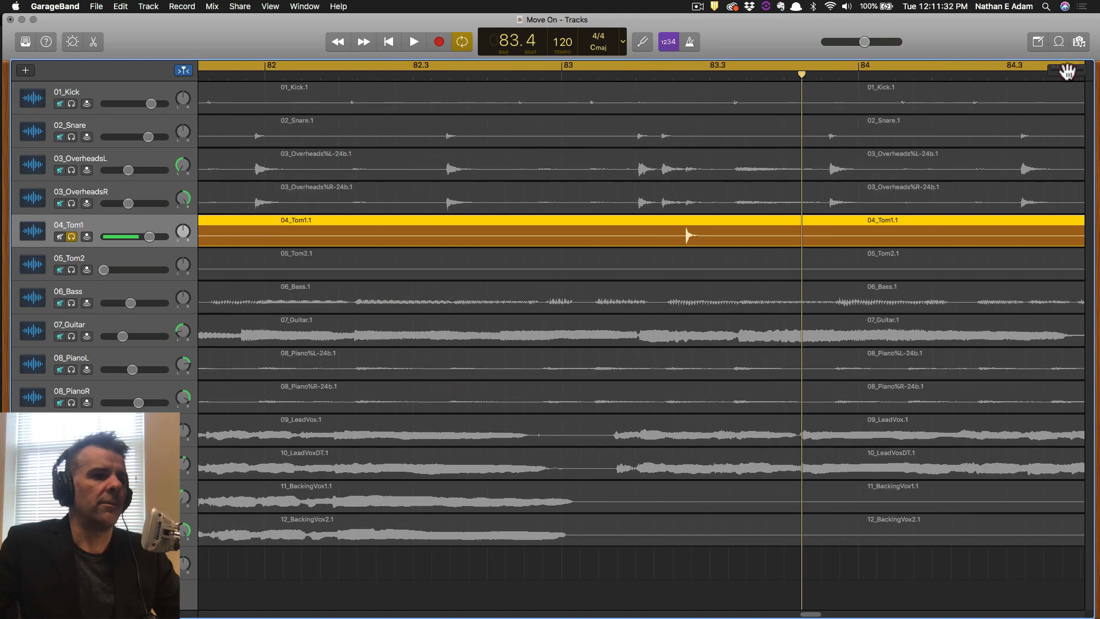
pyautogui.scroll(3, 727, 244)
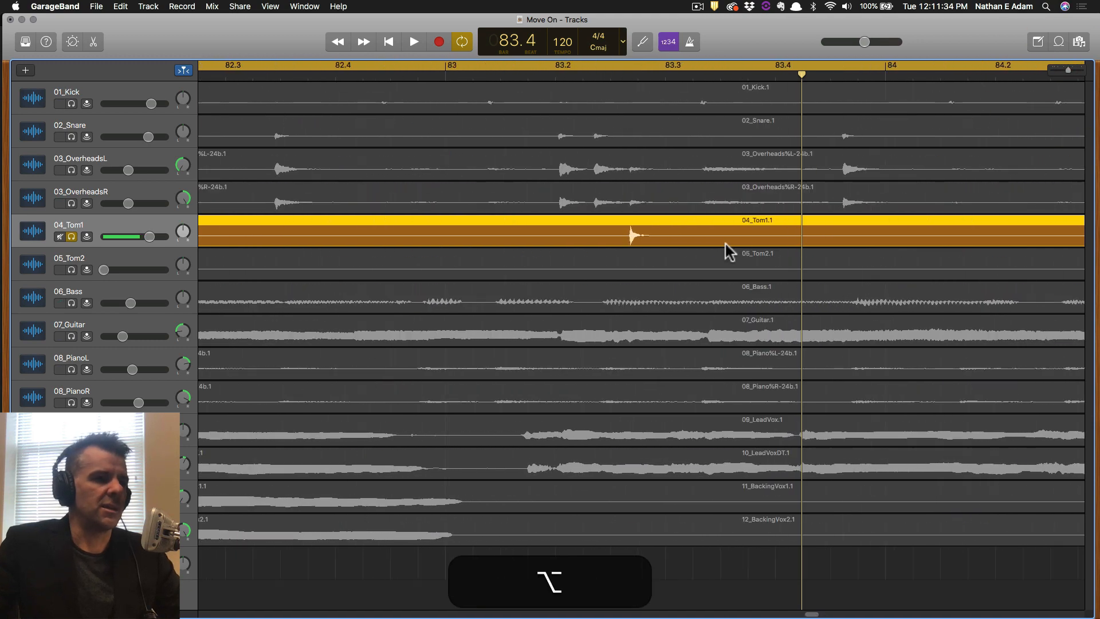
pyautogui.scroll(-5, 726, 243)
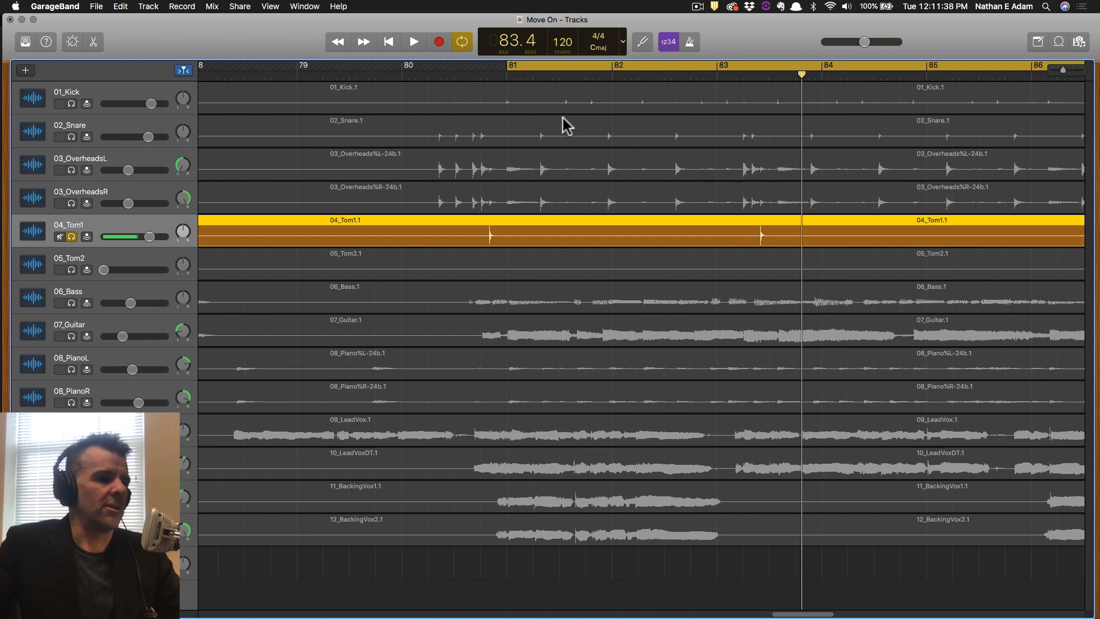
pyautogui.press('space')
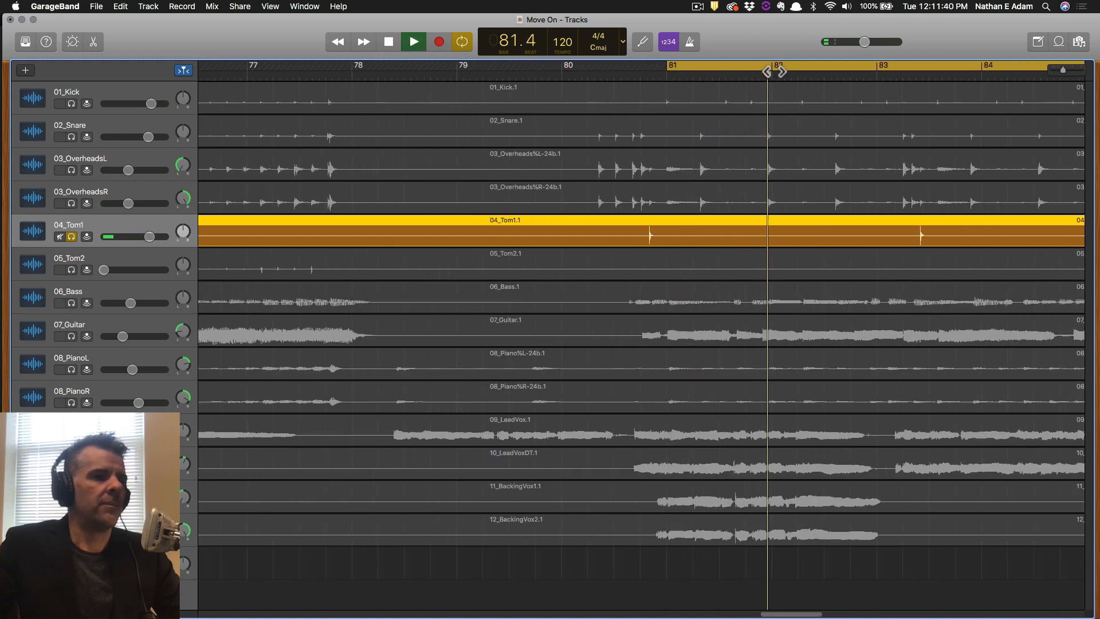
pyautogui.press('space')
pyautogui.moveTo(608, 65); pyautogui.dragTo(690, 63)
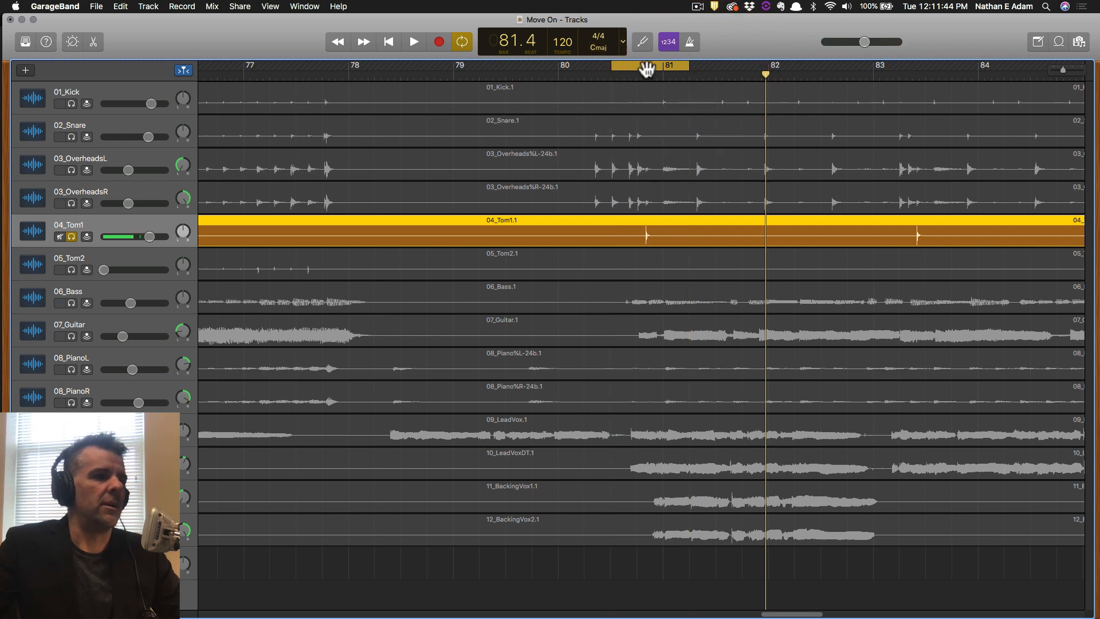
pyautogui.press('space')
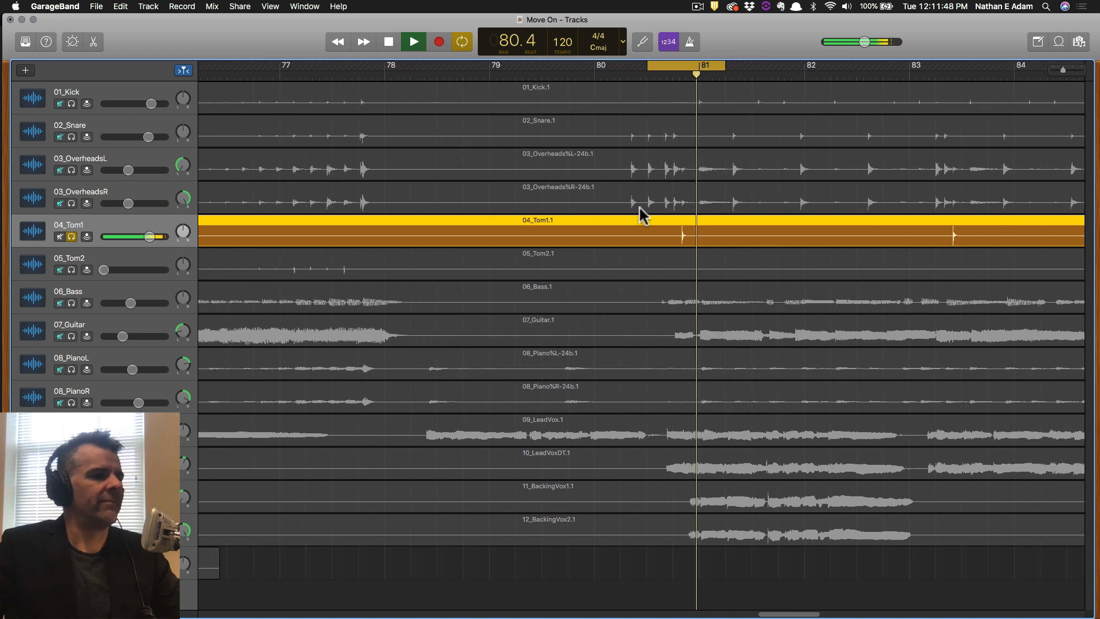
pyautogui.press('space')
# Unsolo 04_Tom1, pull its volume right down, and save the project.
pyautogui.click(72, 235)
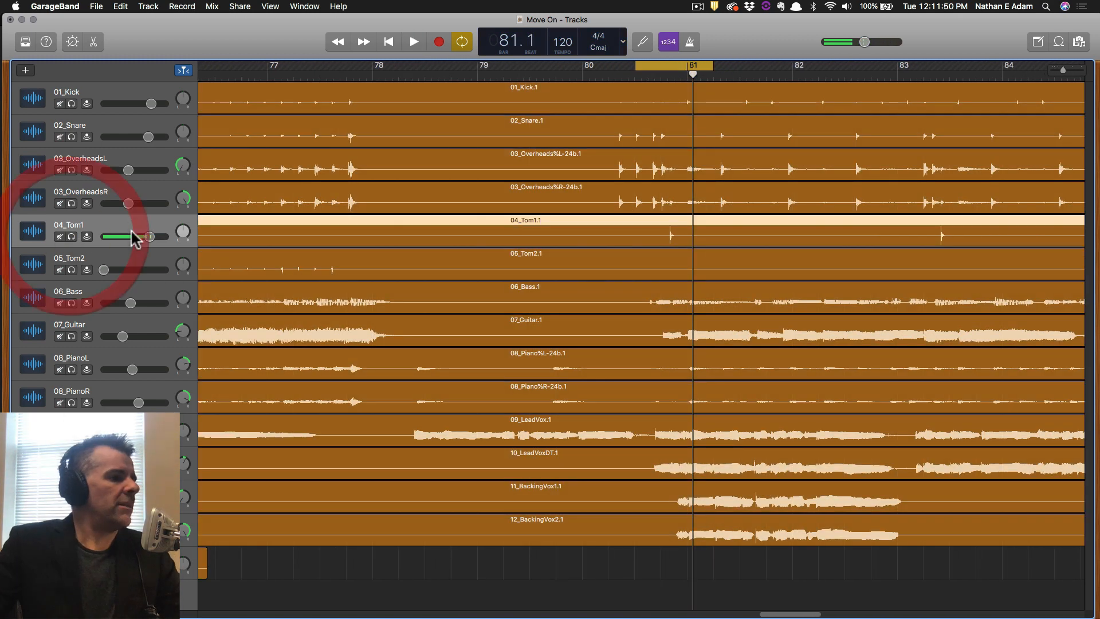
pyautogui.moveTo(149, 236); pyautogui.dragTo(145, 236)
pyautogui.press('super+s')
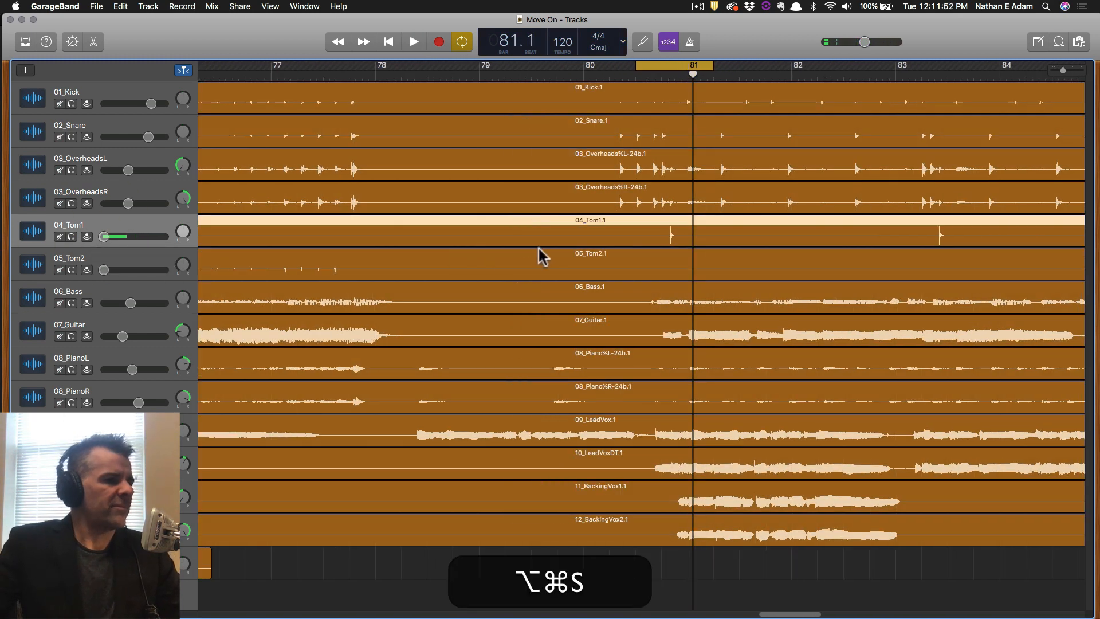
# Zoom out to the whole song, cycle bars 25 to 33, play that section and save.
pyautogui.scroll(-5, 538, 246)
pyautogui.scroll(-6, 538, 246)
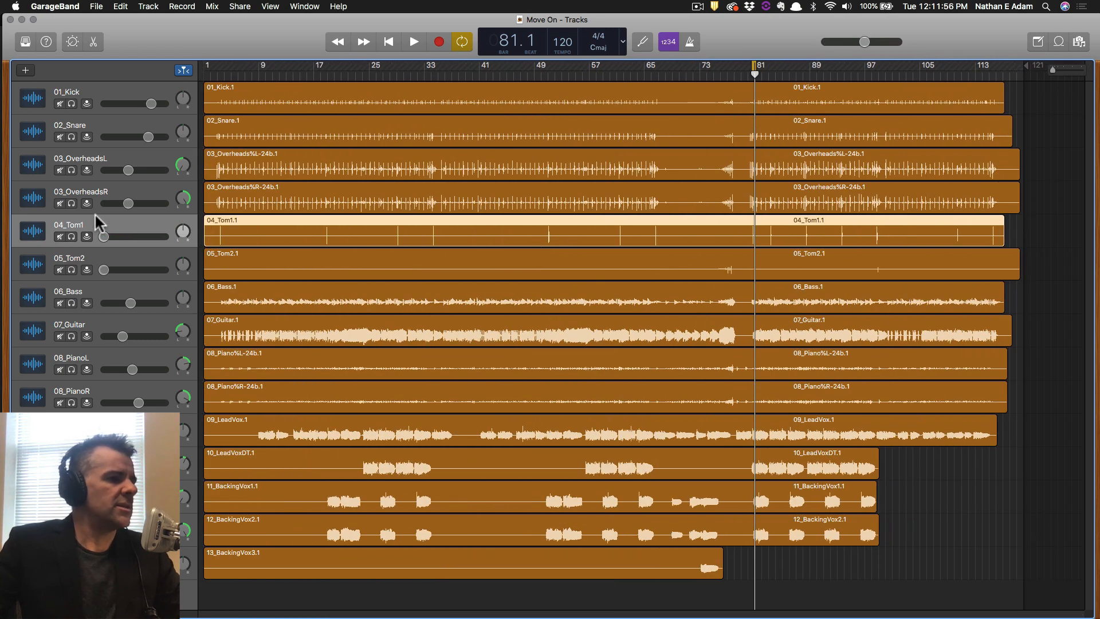
pyautogui.press('super+s')
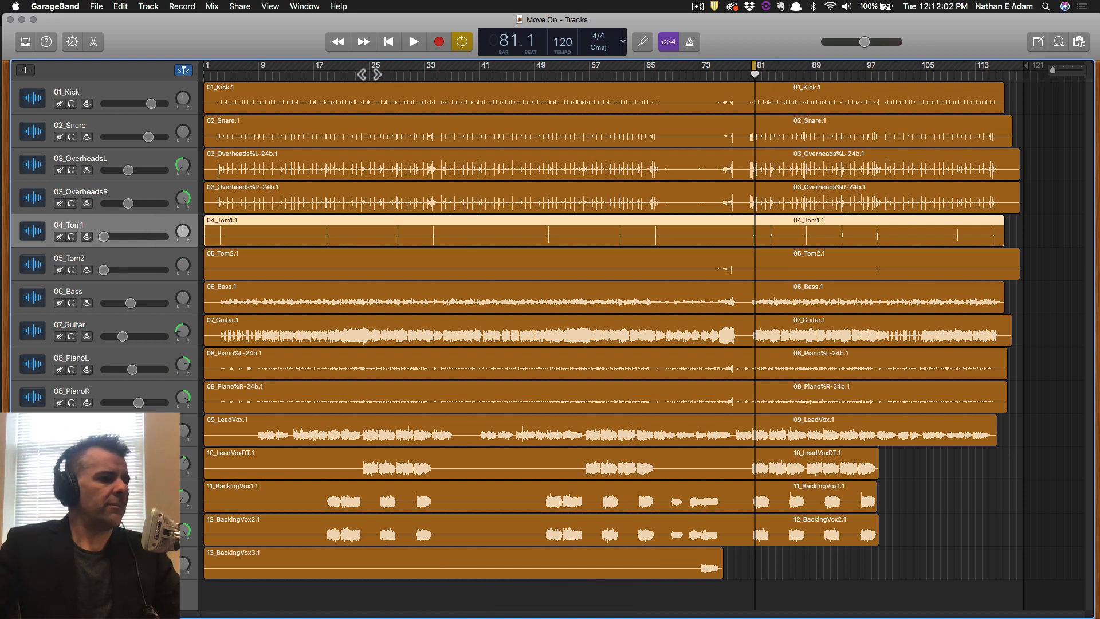
pyautogui.moveTo(373, 66); pyautogui.dragTo(426, 65)
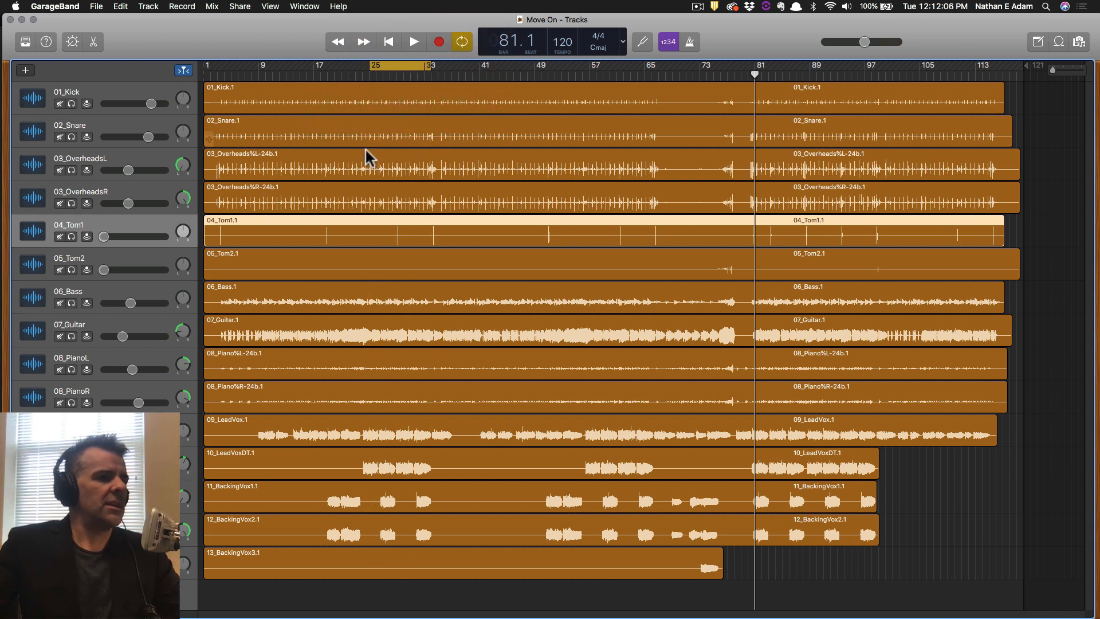
pyautogui.press('space')
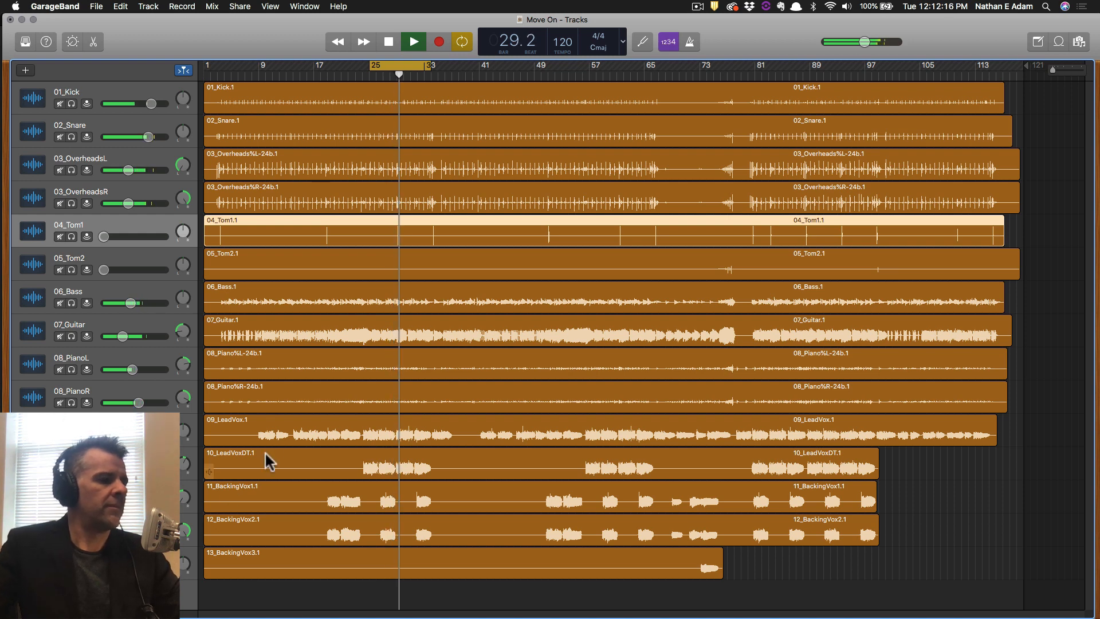
pyautogui.press('super+s')
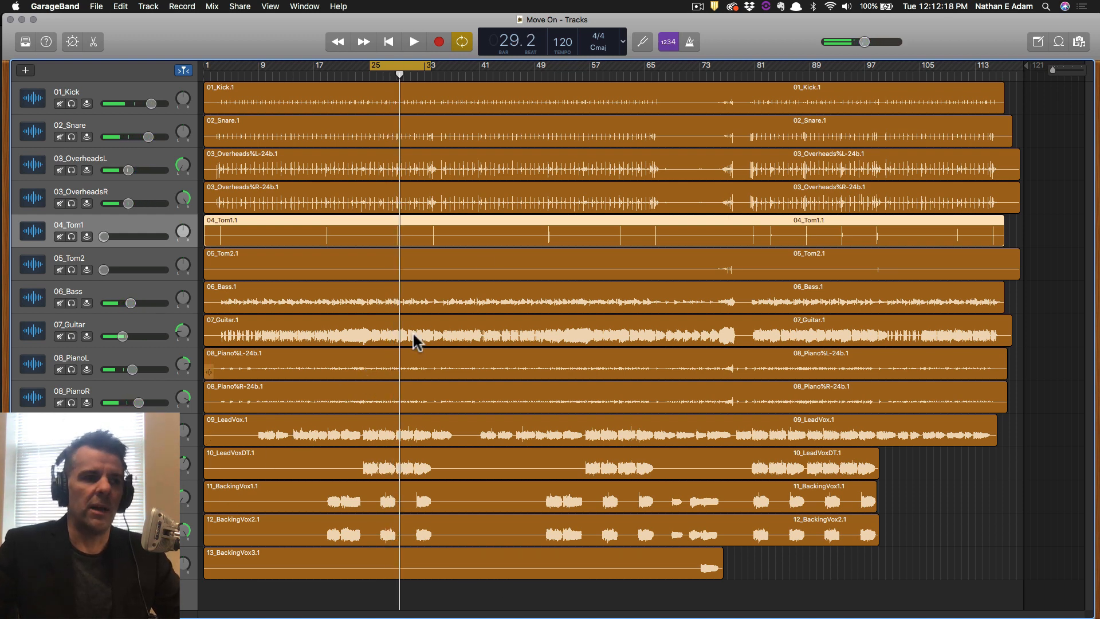
pyautogui.click(749, 42)
pyautogui.press('super+s')
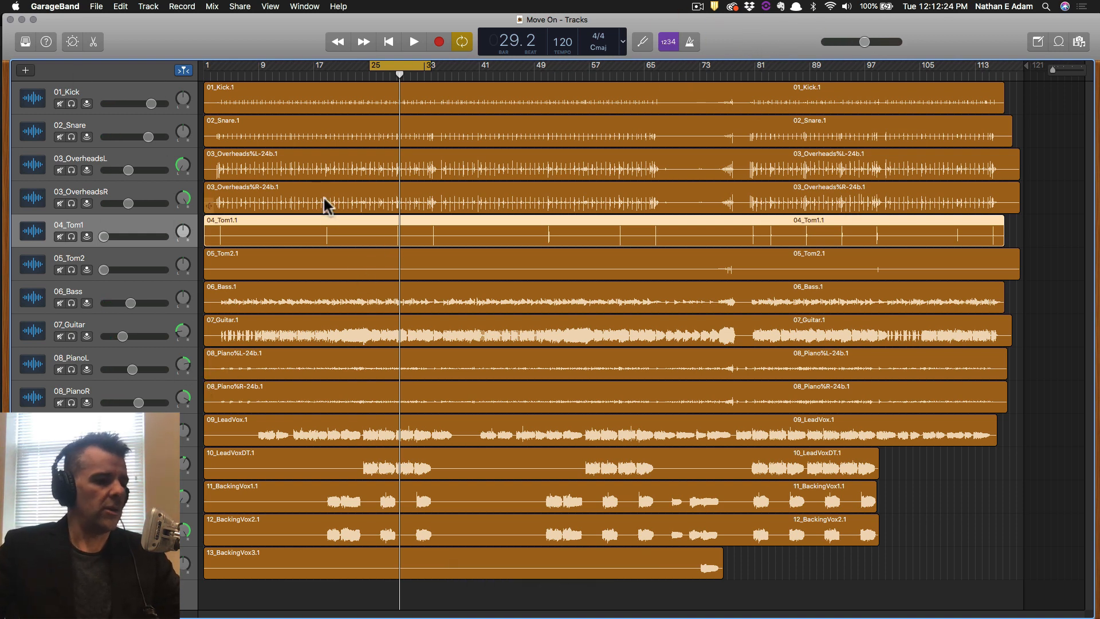
# Capture a screenshot of almost the entire screen.
pyautogui.press('shift')
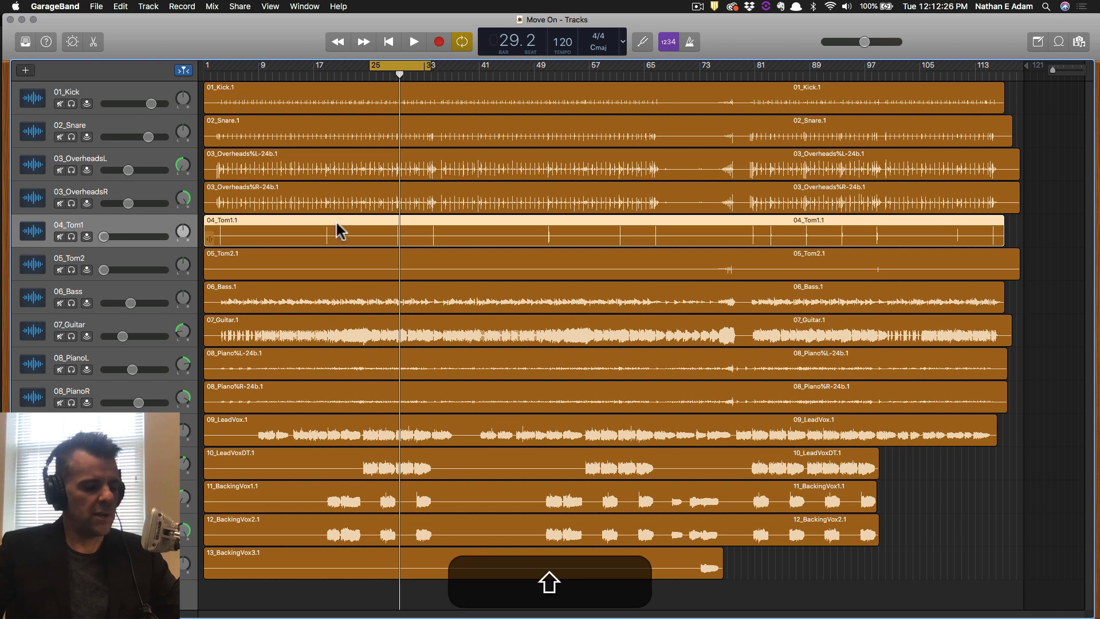
pyautogui.press('shift+super+4')
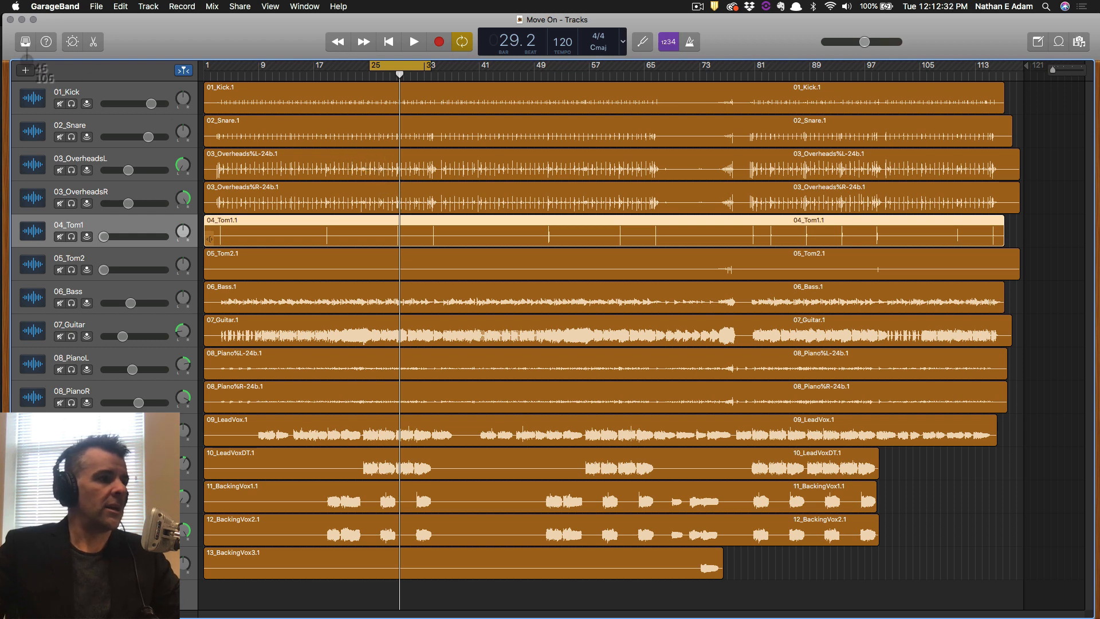
pyautogui.moveTo(20, 27); pyautogui.dragTo(1090, 612)
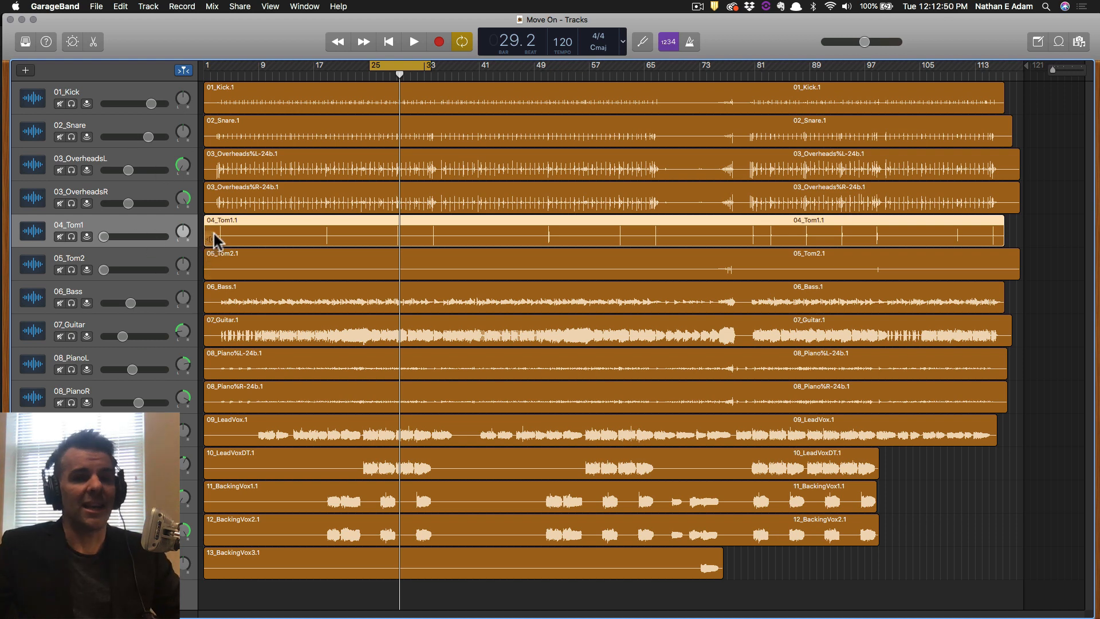
pyautogui.press('shift')
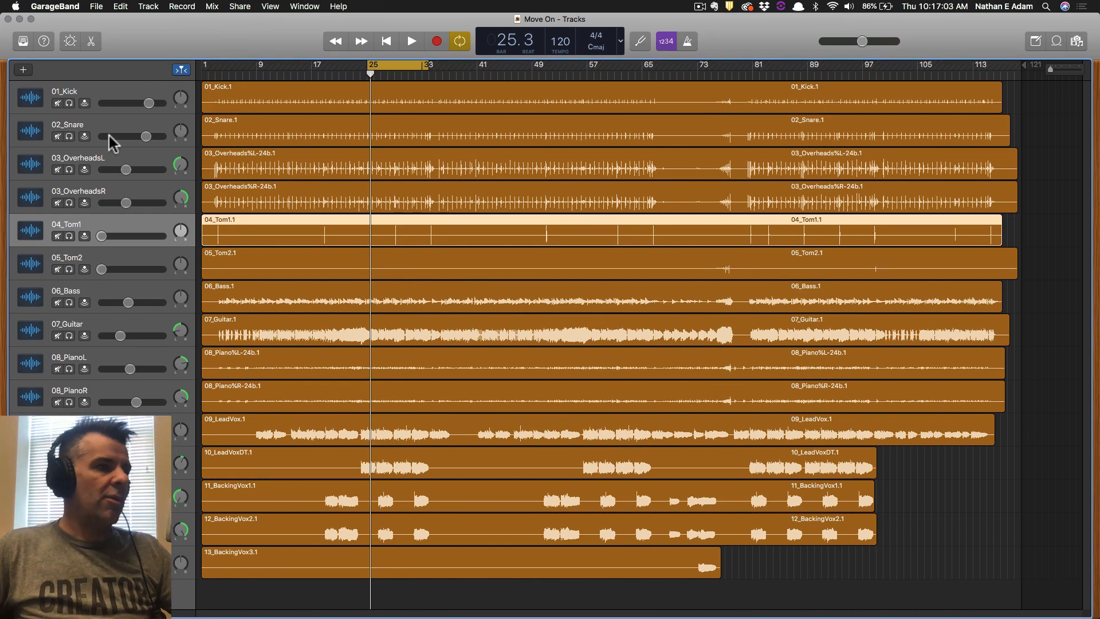
# Show the Library's Legacy sounds under Acoustic Guitar with Quick Help tips turned on.
pyautogui.click(23, 41)
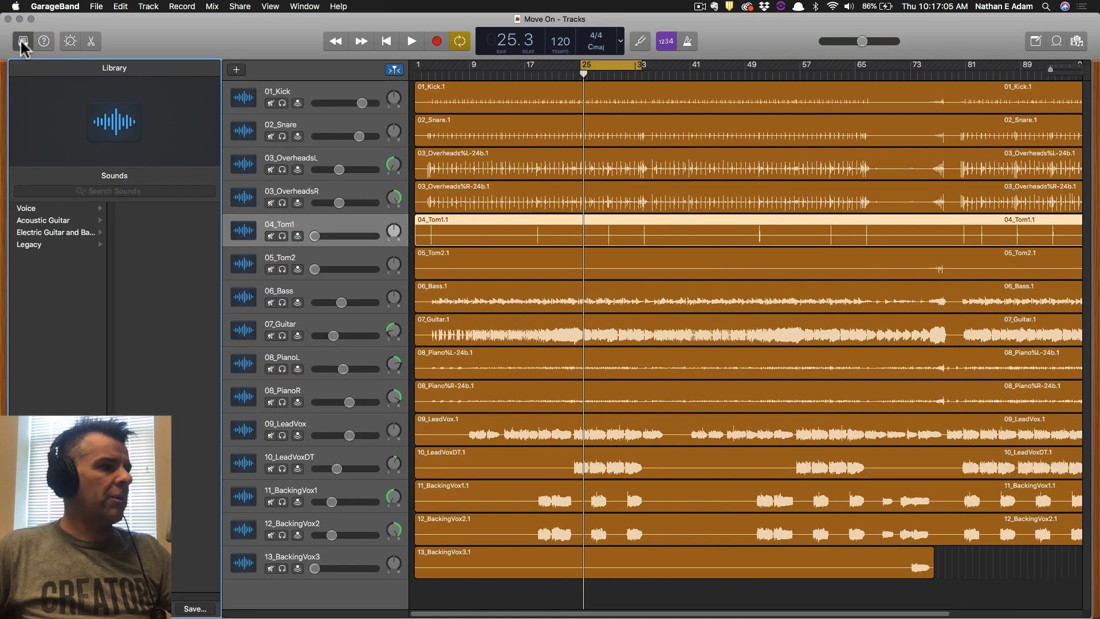
pyautogui.click(23, 42)
pyautogui.click(44, 41)
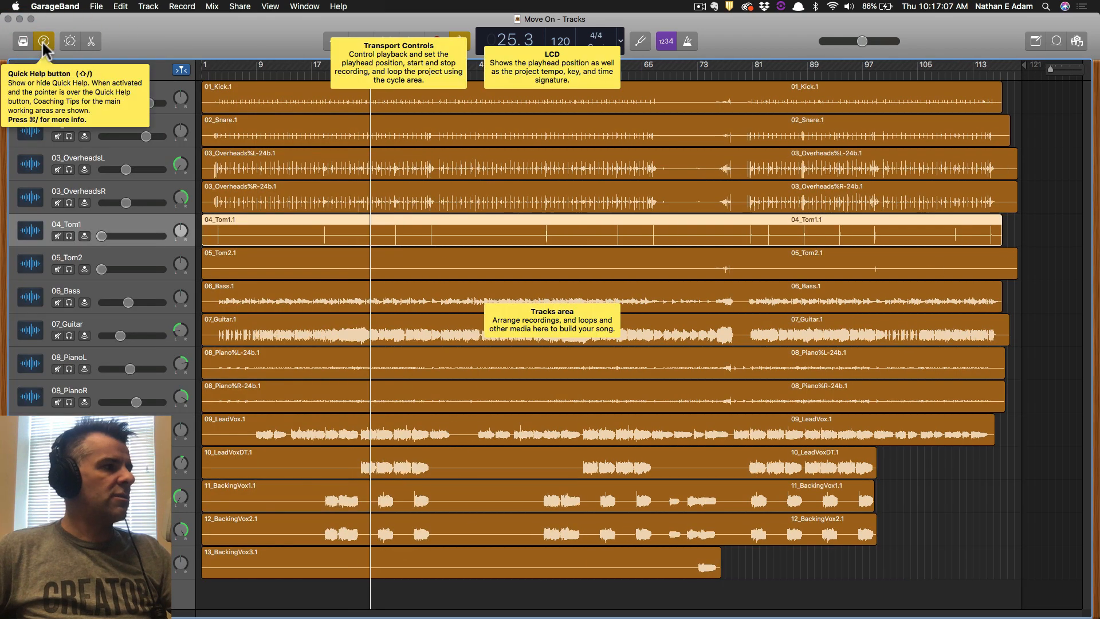
pyautogui.click(23, 42)
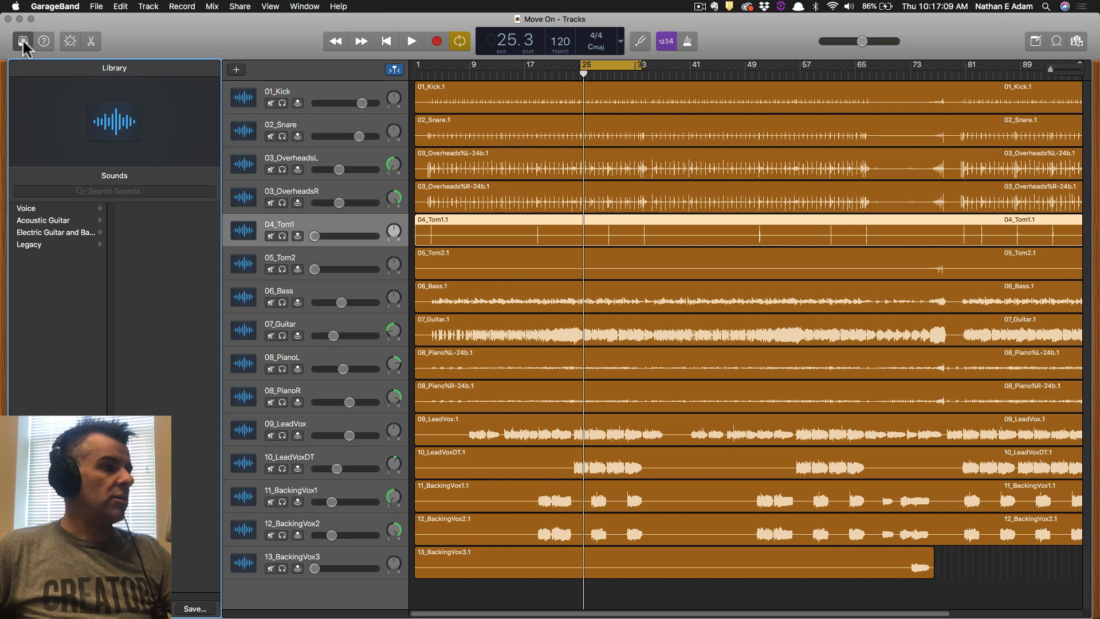
pyautogui.click(46, 220)
pyautogui.click(28, 244)
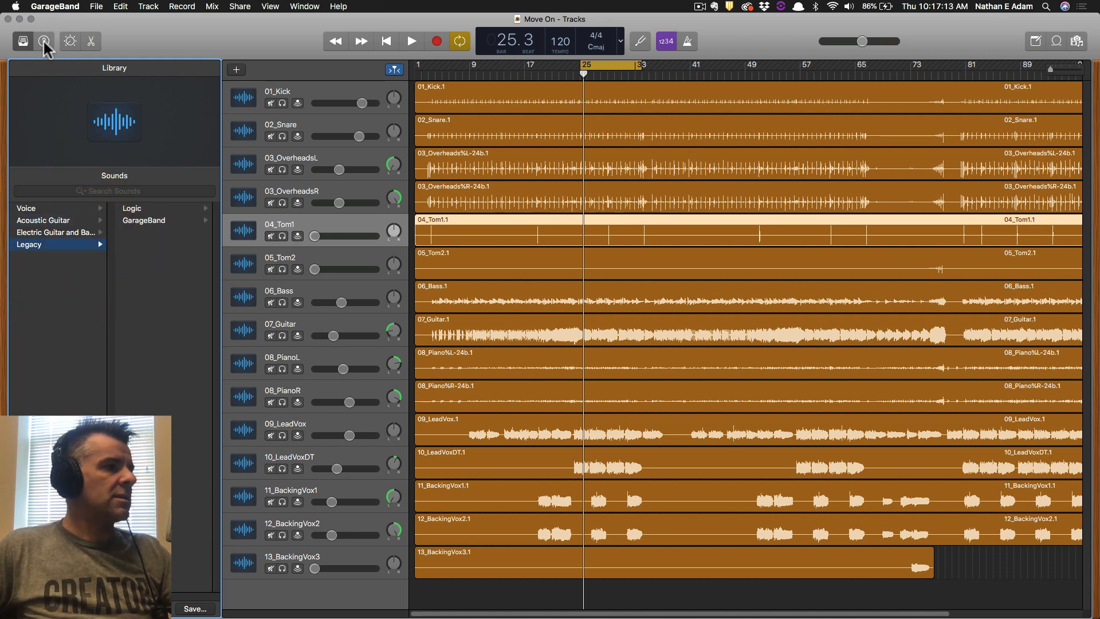
pyautogui.click(44, 41)
pyautogui.moveTo(519, 53)
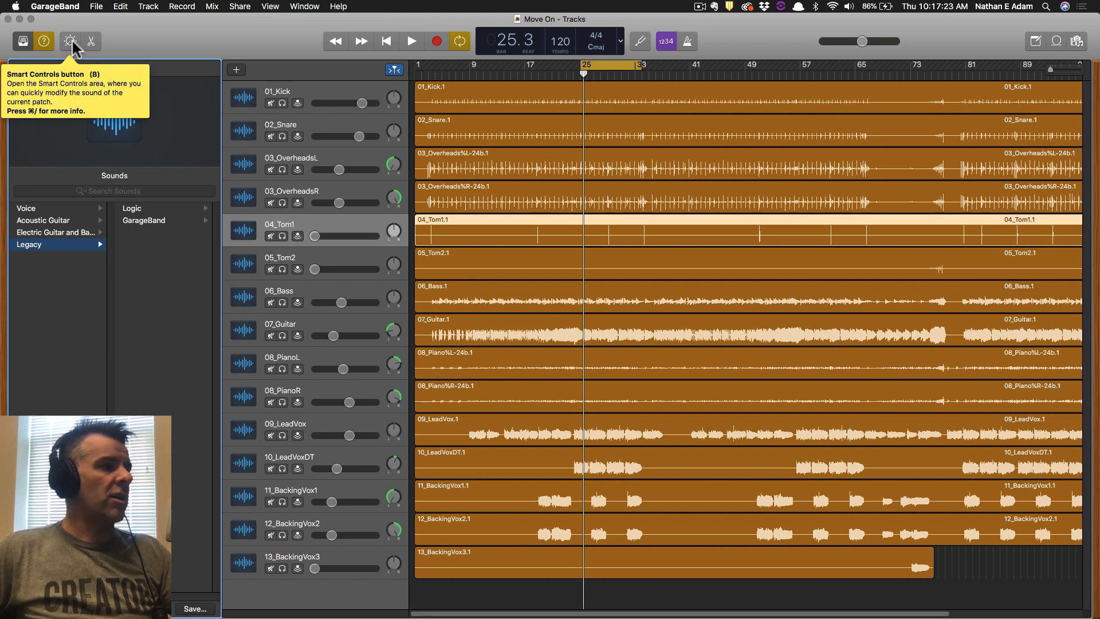
pyautogui.press('b')
pyautogui.press('b')
pyautogui.press('b')
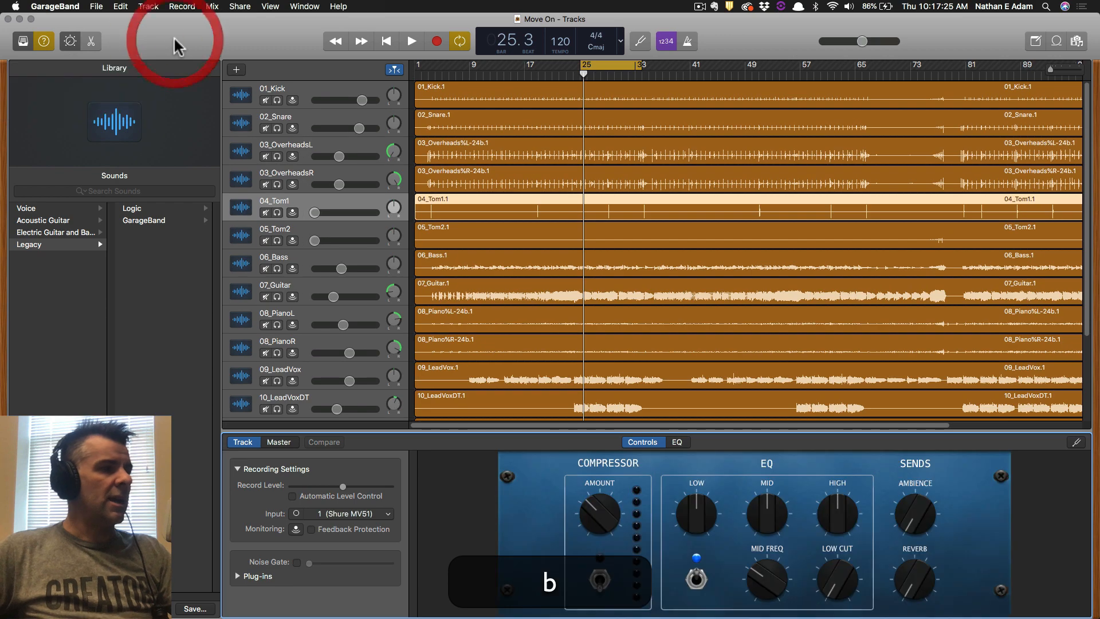
pyautogui.press('b')
pyautogui.press('b')
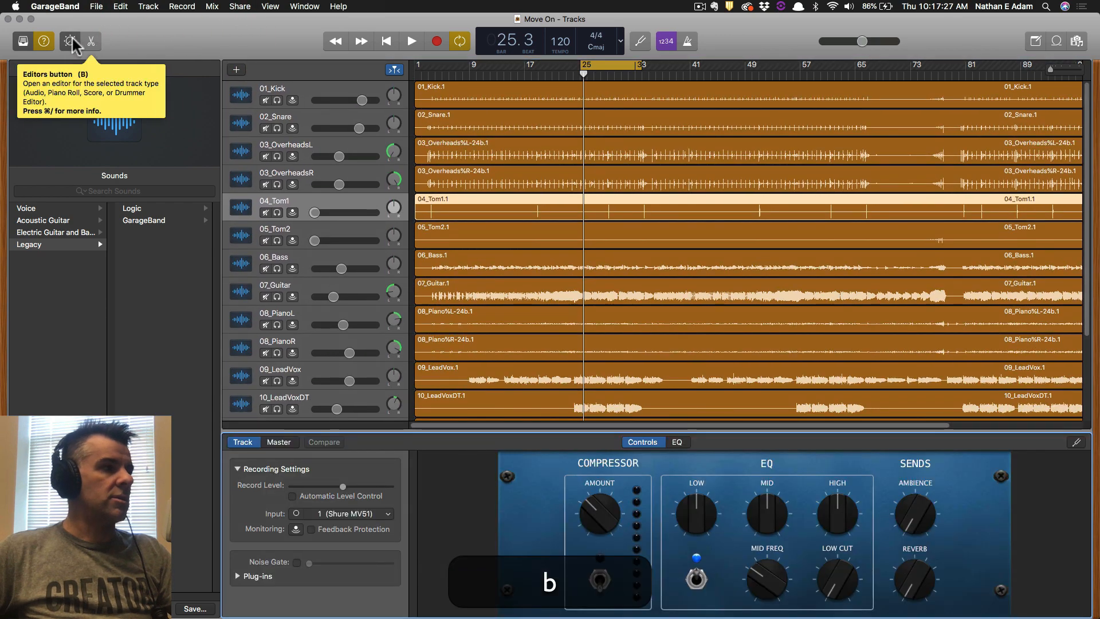
pyautogui.click(69, 40)
pyautogui.click(68, 39)
pyautogui.click(43, 42)
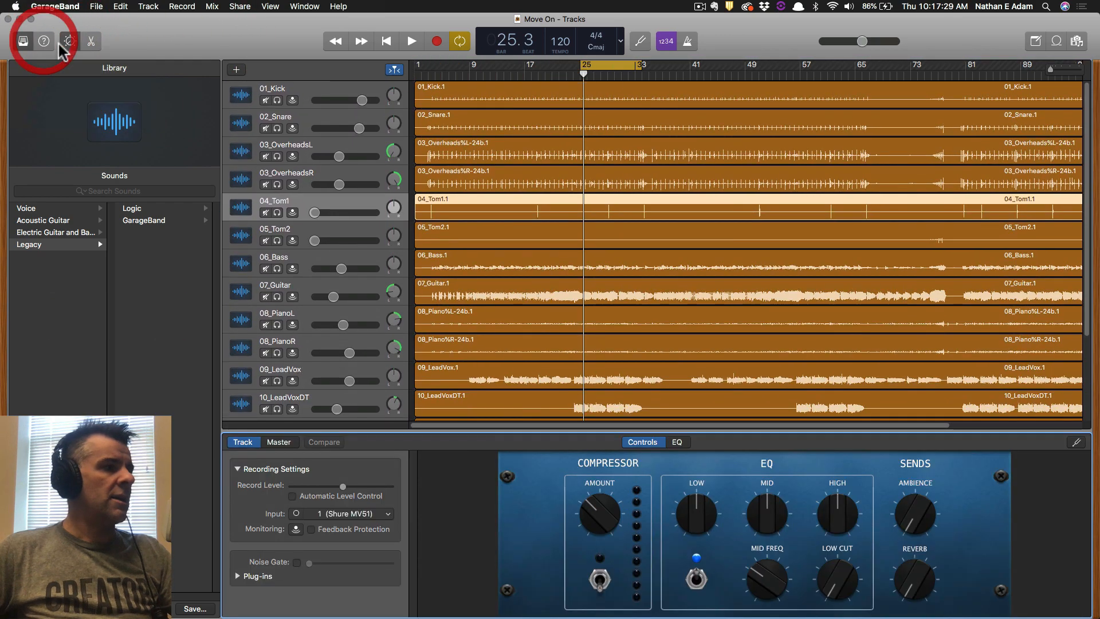
pyautogui.click(91, 41)
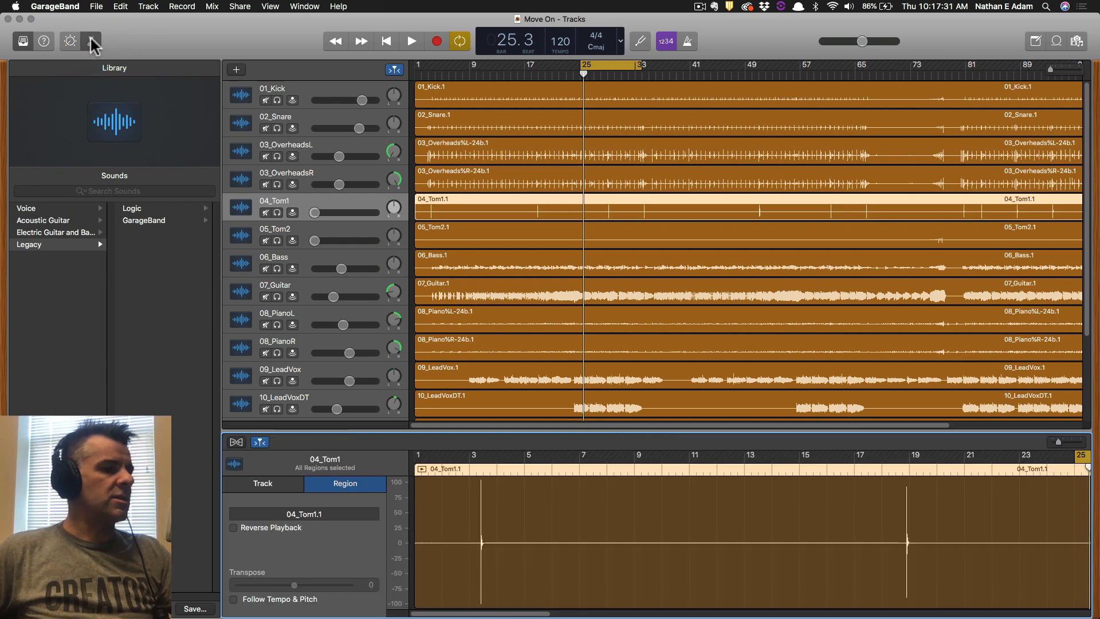
pyautogui.click(44, 40)
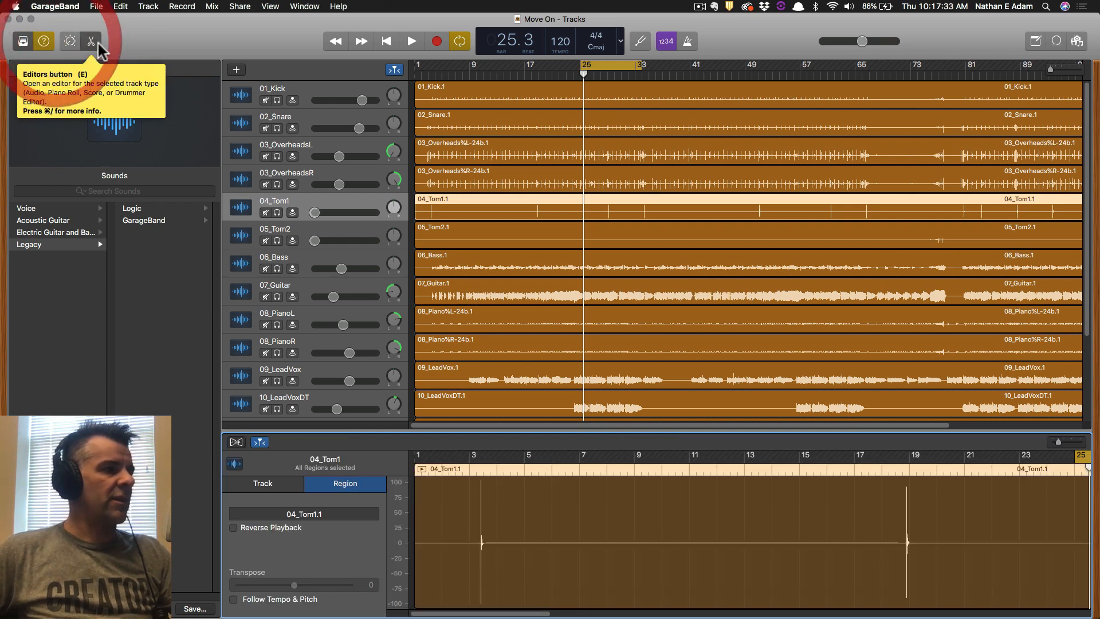
pyautogui.press('e')
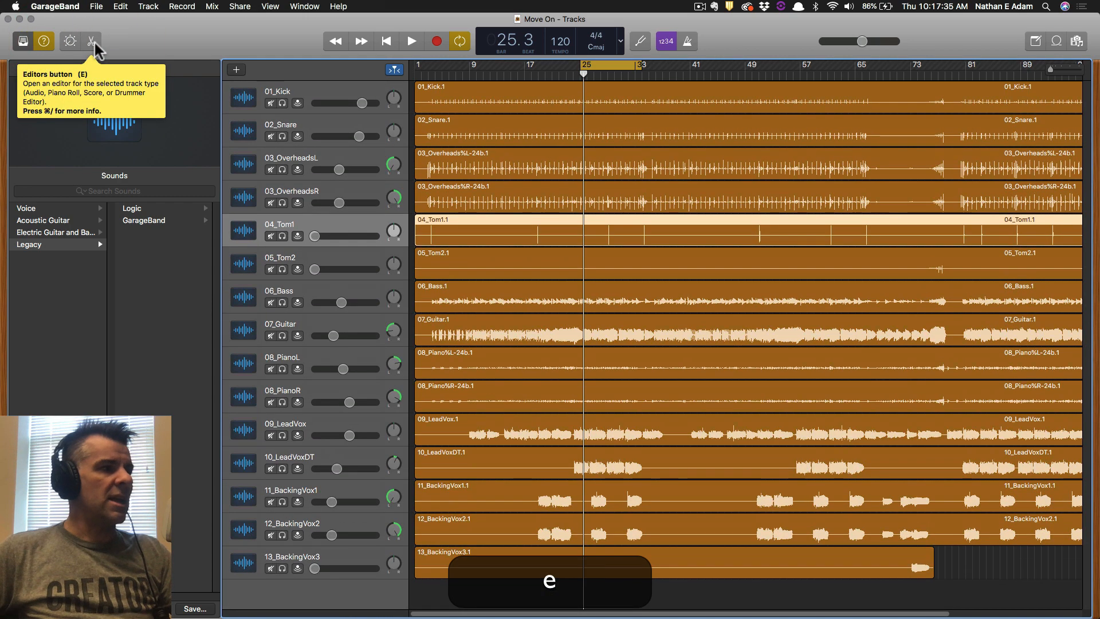
pyautogui.press('e')
pyautogui.click(71, 37)
pyautogui.click(90, 42)
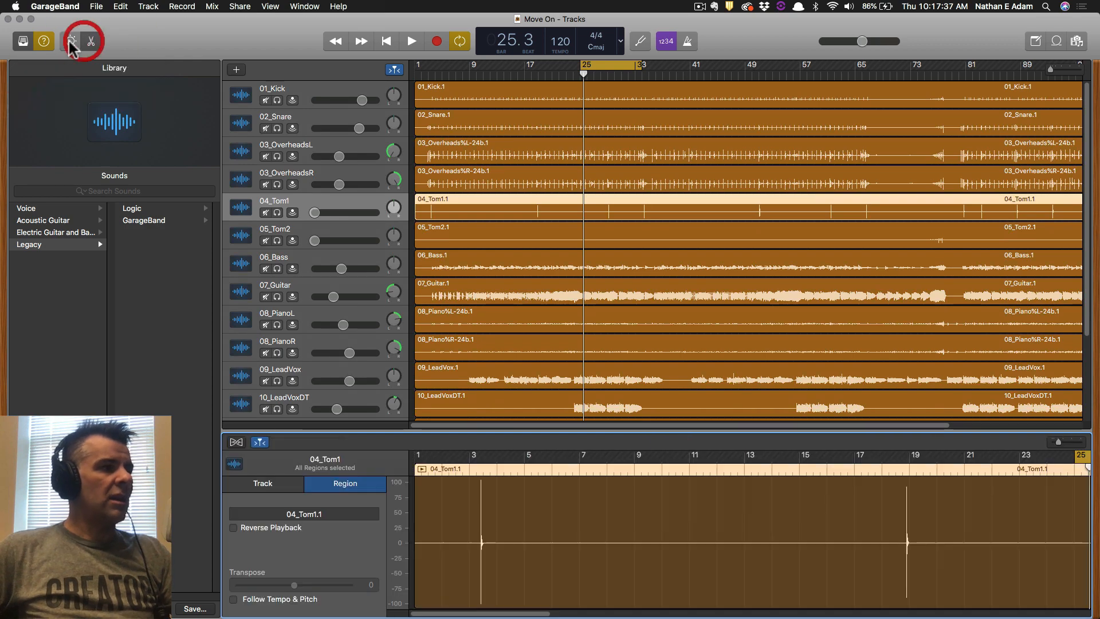
pyautogui.click(68, 39)
pyautogui.click(23, 41)
pyautogui.click(23, 41)
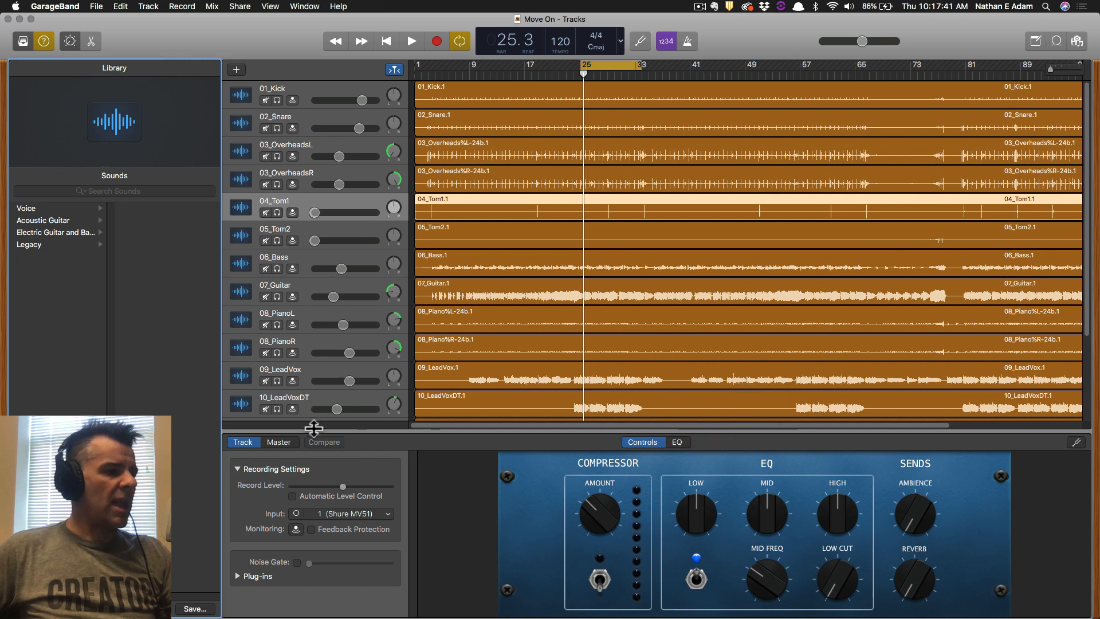
# Compare the track and master Smart Controls, ending on the track view.
pyautogui.click(287, 441)
pyautogui.click(246, 442)
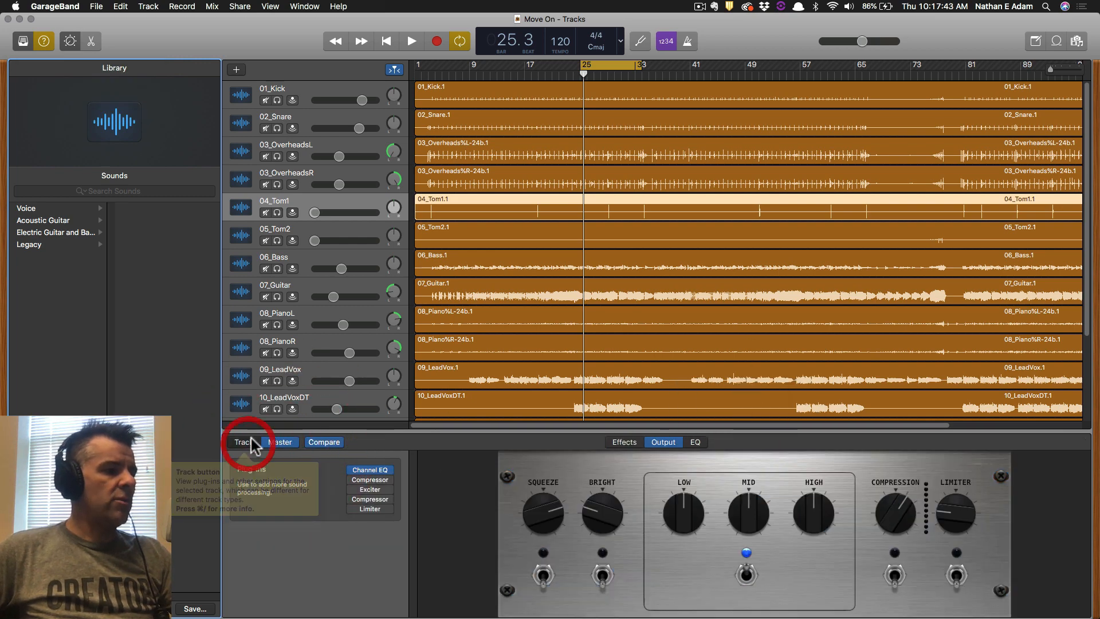
pyautogui.click(69, 41)
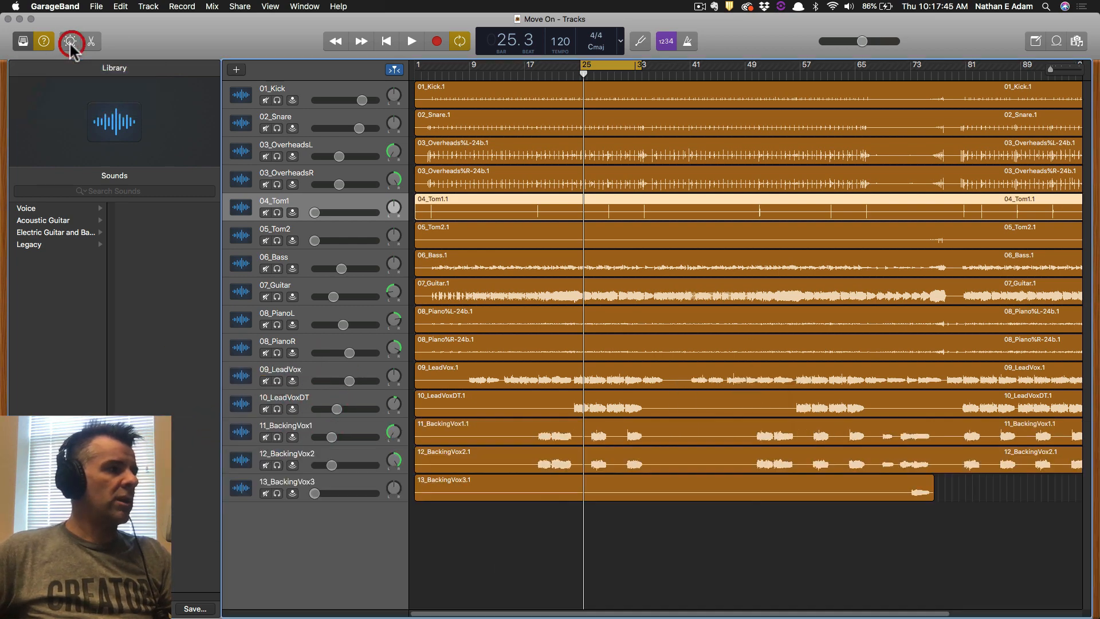
pyautogui.click(69, 41)
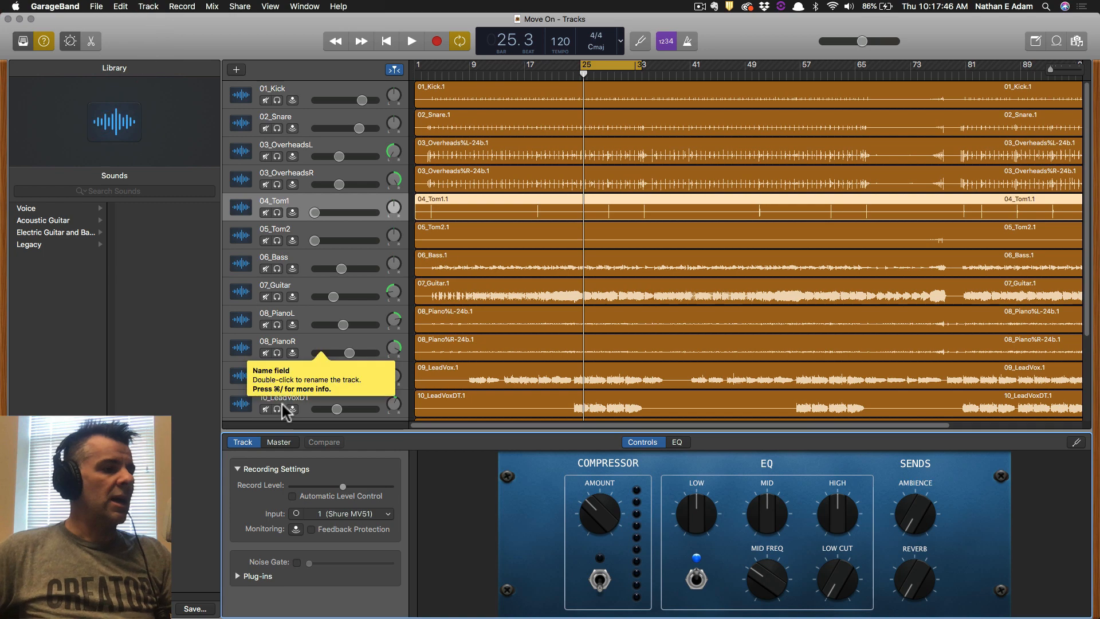
pyautogui.click(279, 443)
pyautogui.click(253, 443)
pyautogui.click(273, 442)
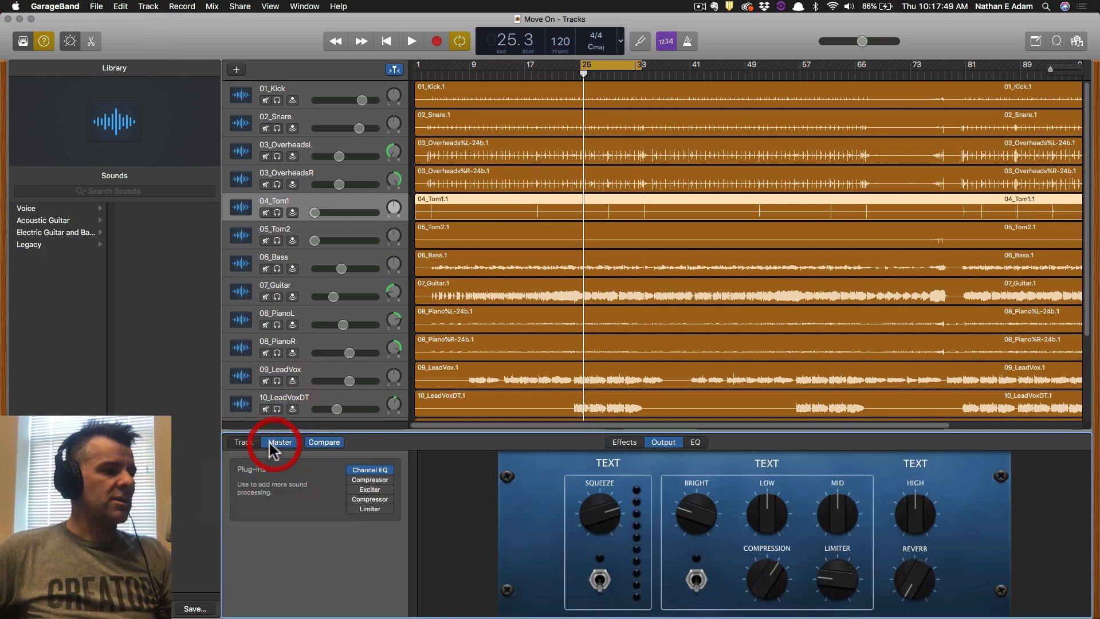
pyautogui.click(245, 442)
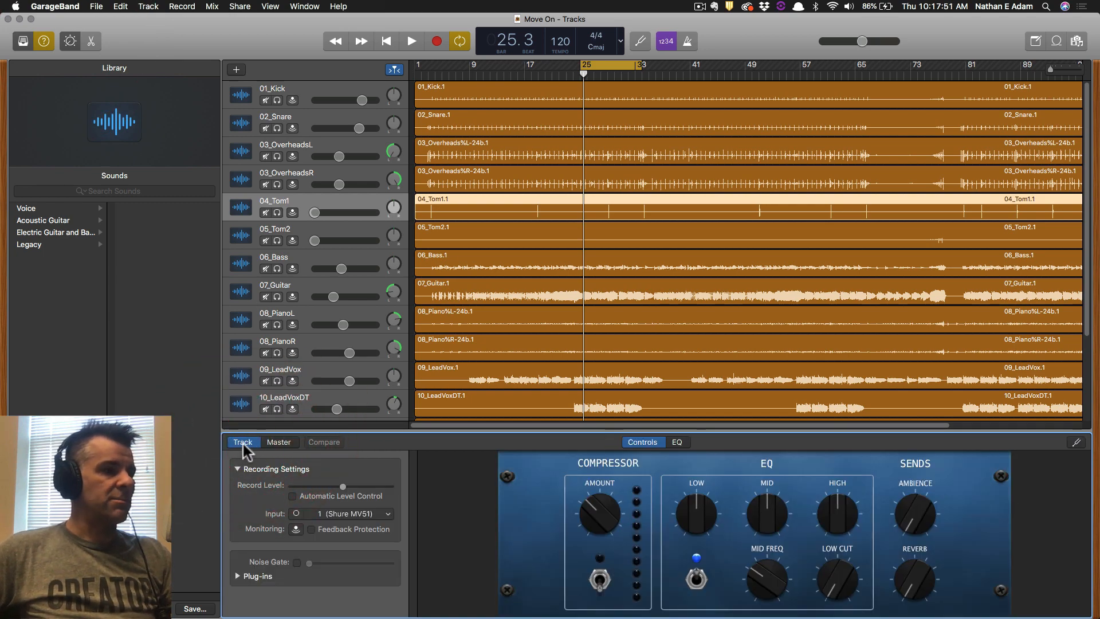
pyautogui.moveTo(475, 526)
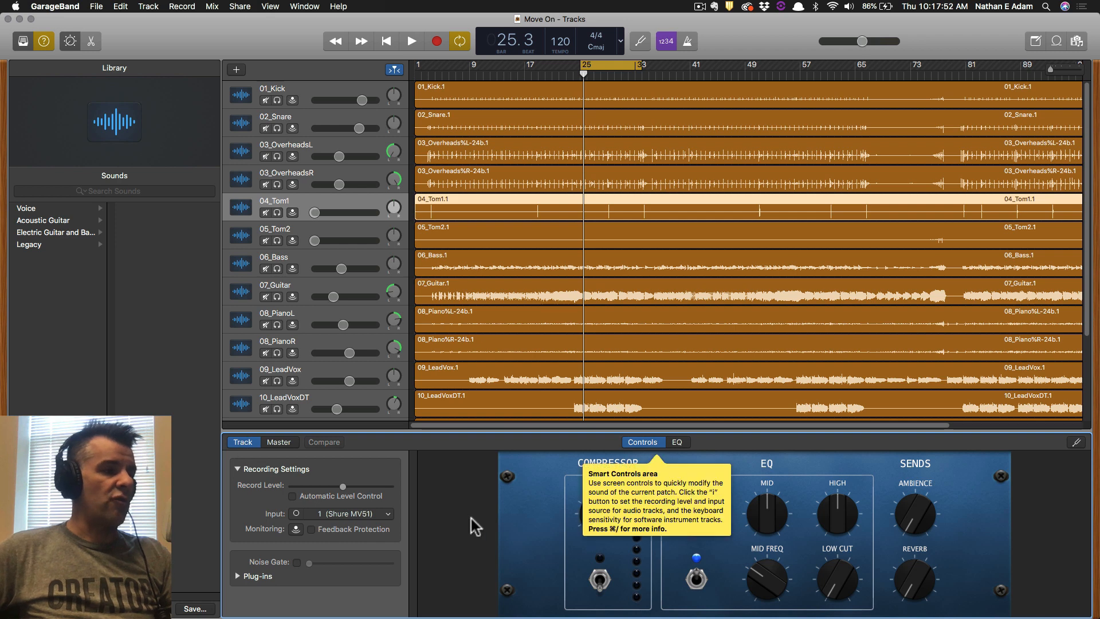
pyautogui.click(280, 444)
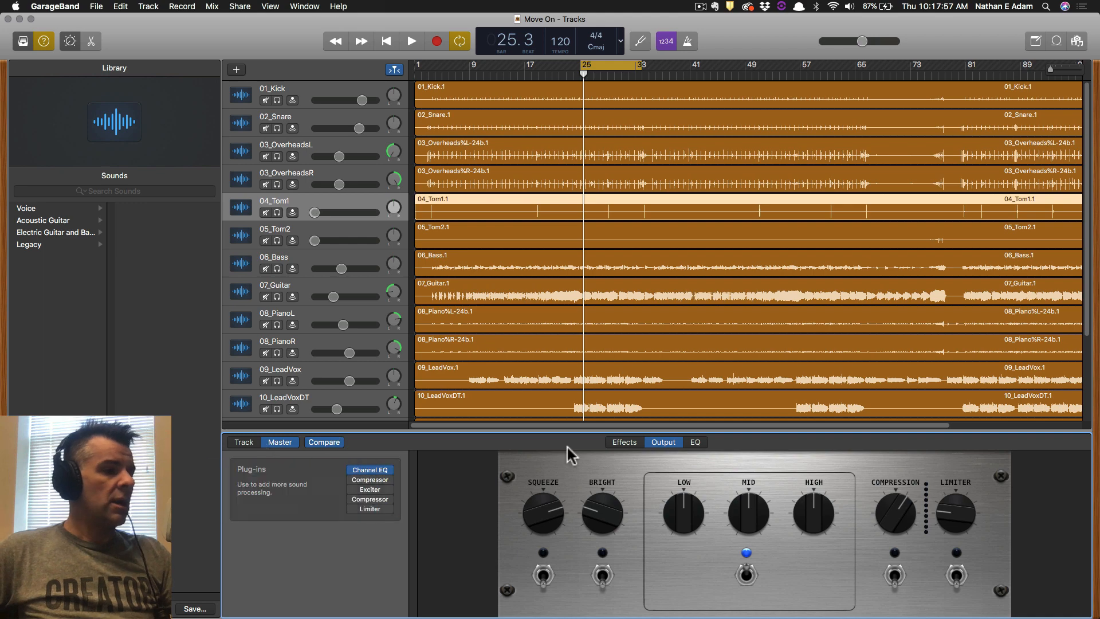
pyautogui.click(244, 442)
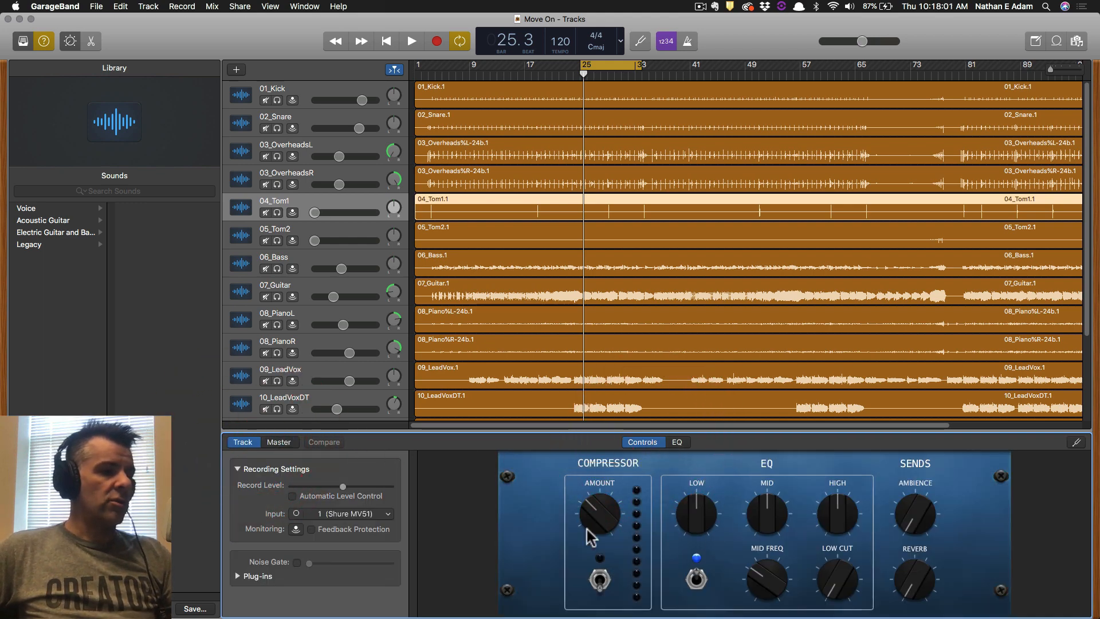
# Show the EQ graph for 02_Snare, then switch to the Word instructions.
pyautogui.click(677, 441)
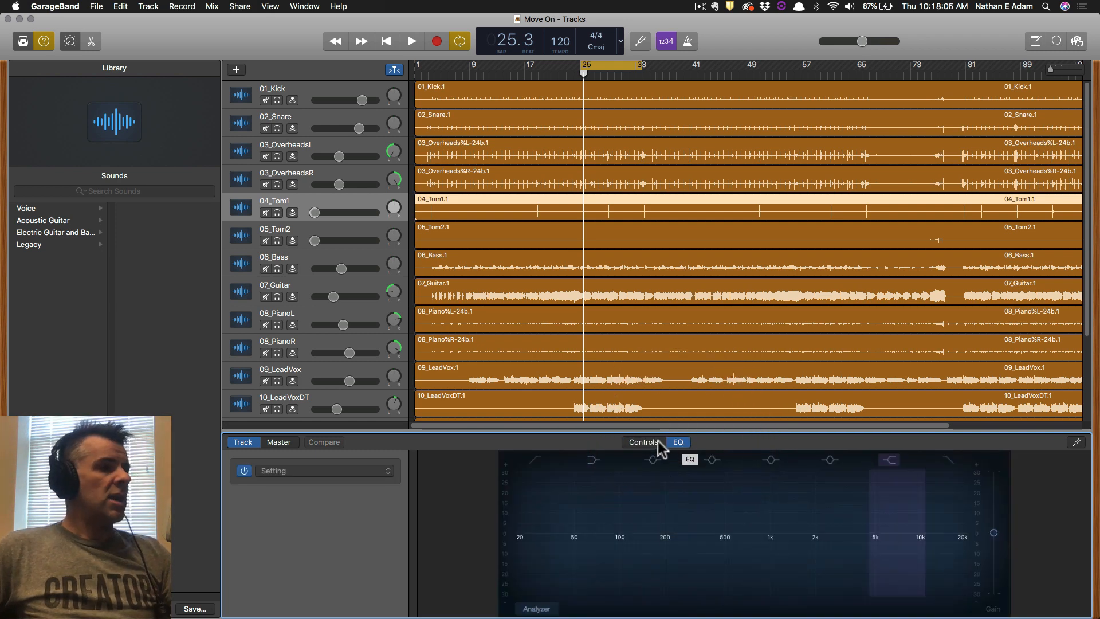
pyautogui.click(330, 95)
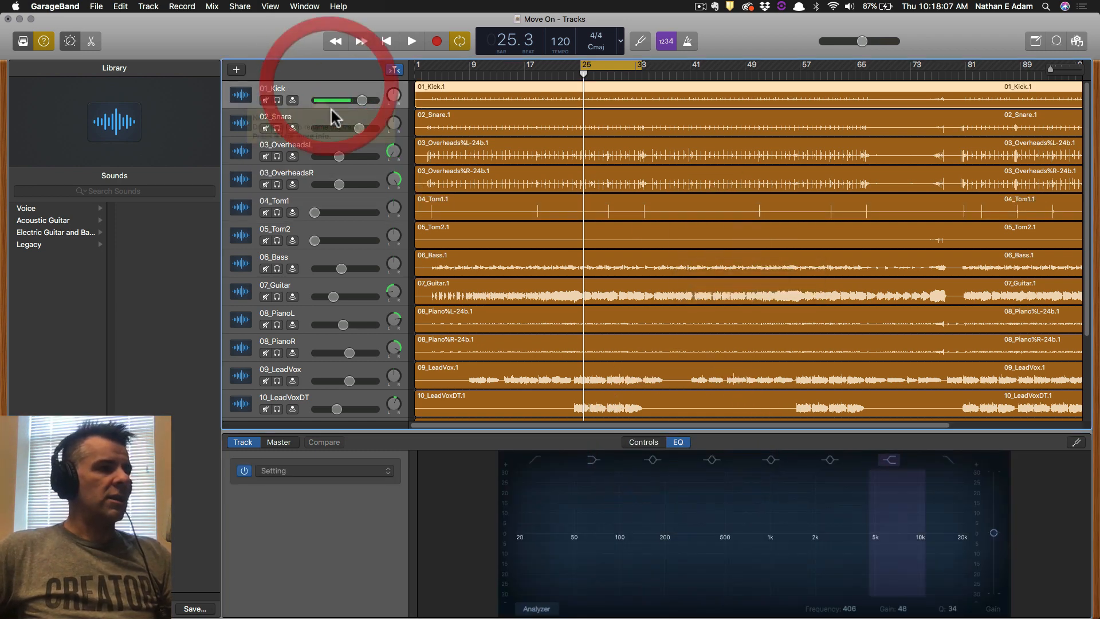
pyautogui.click(330, 118)
pyautogui.press('super+Tab')
pyautogui.press('super+Tab')
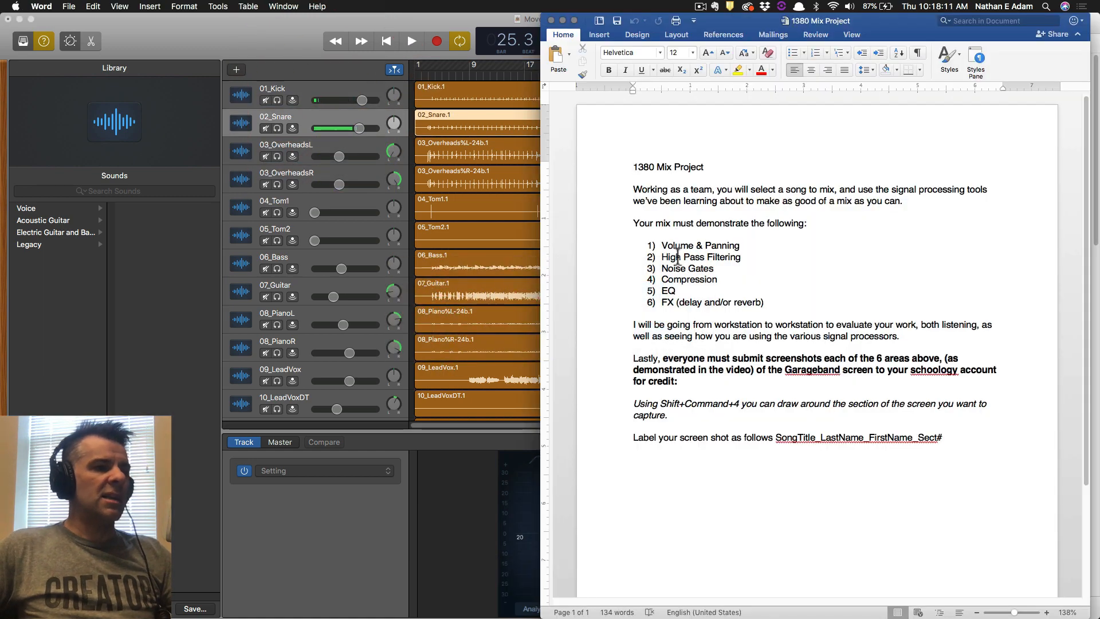
pyautogui.press('super')
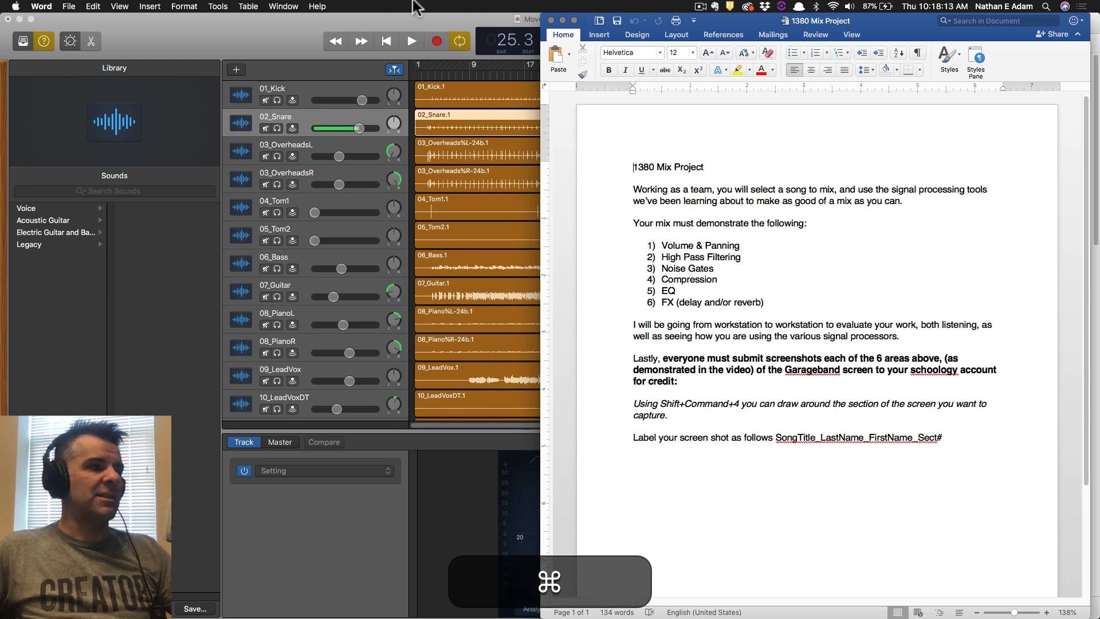
pyautogui.press('super+Tab')
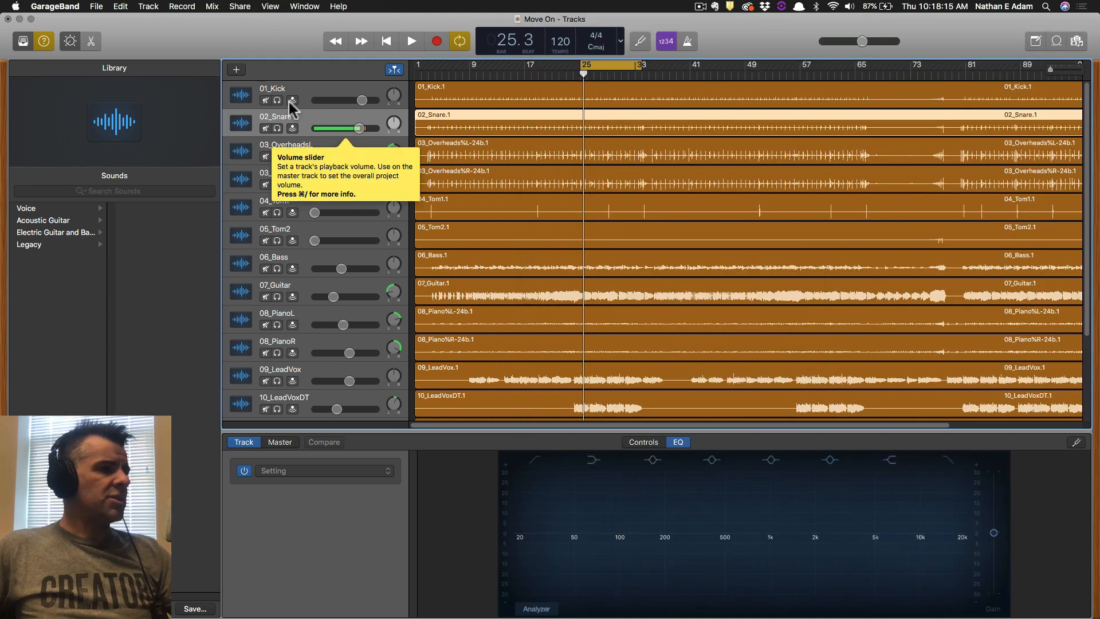
# Turn on the 02_Snare EQ Analyzer and play the song to watch the spectrum.
pyautogui.click(534, 609)
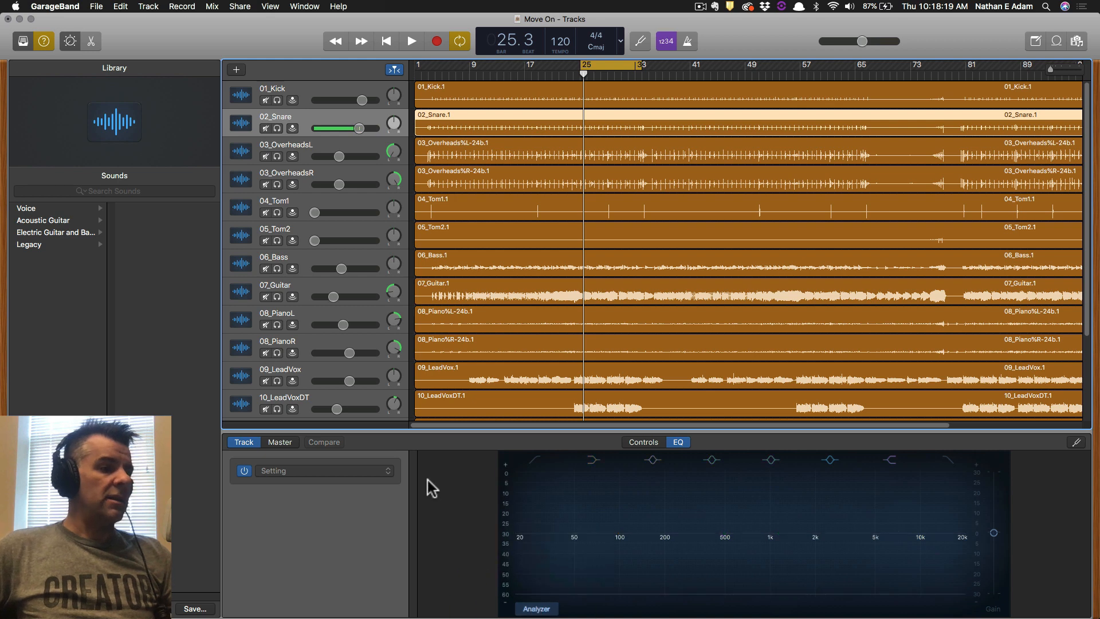
pyautogui.press('space')
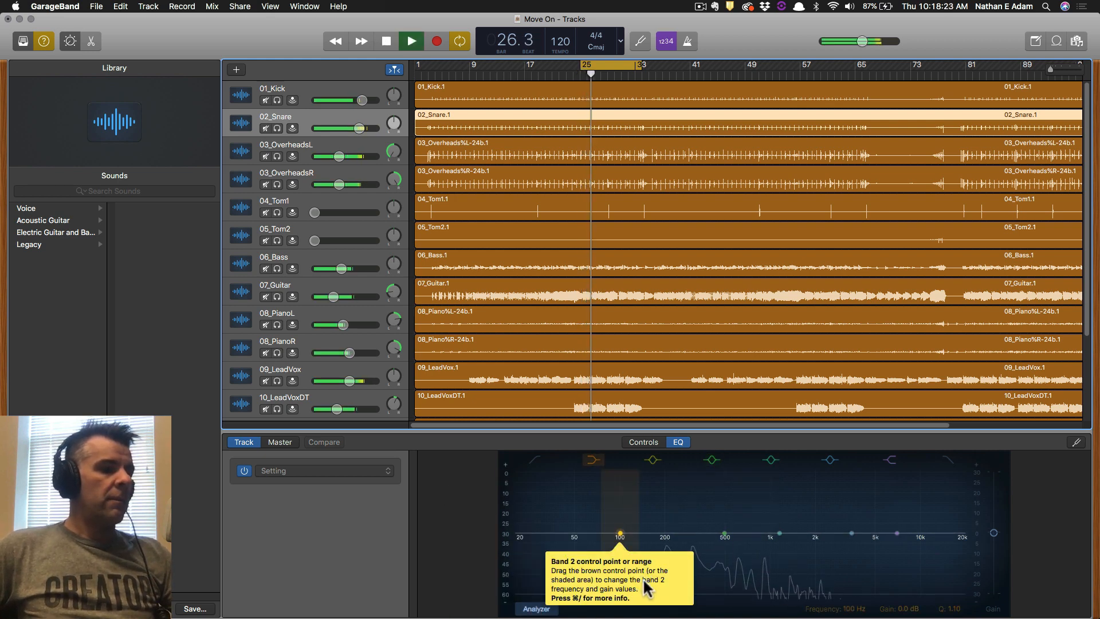
pyautogui.press('space')
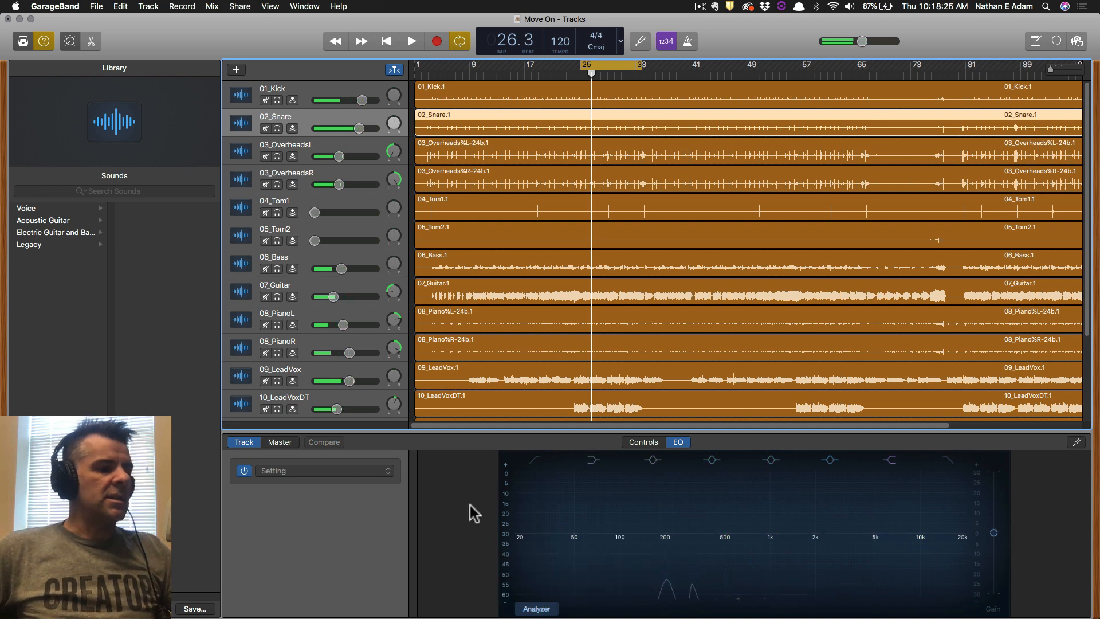
pyautogui.press('space')
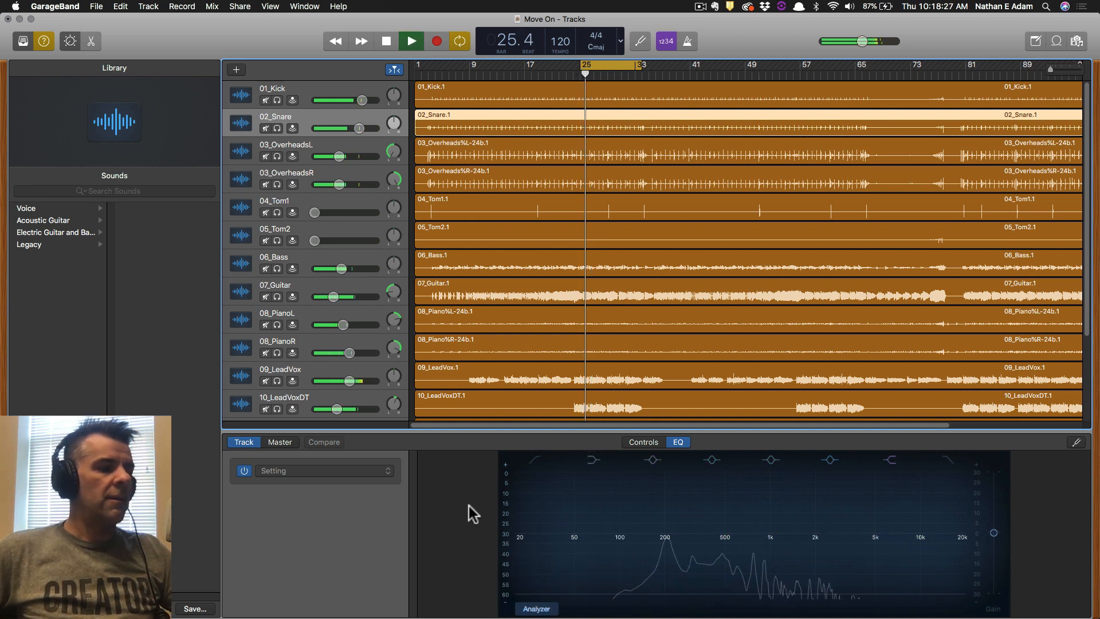
pyautogui.press('space')
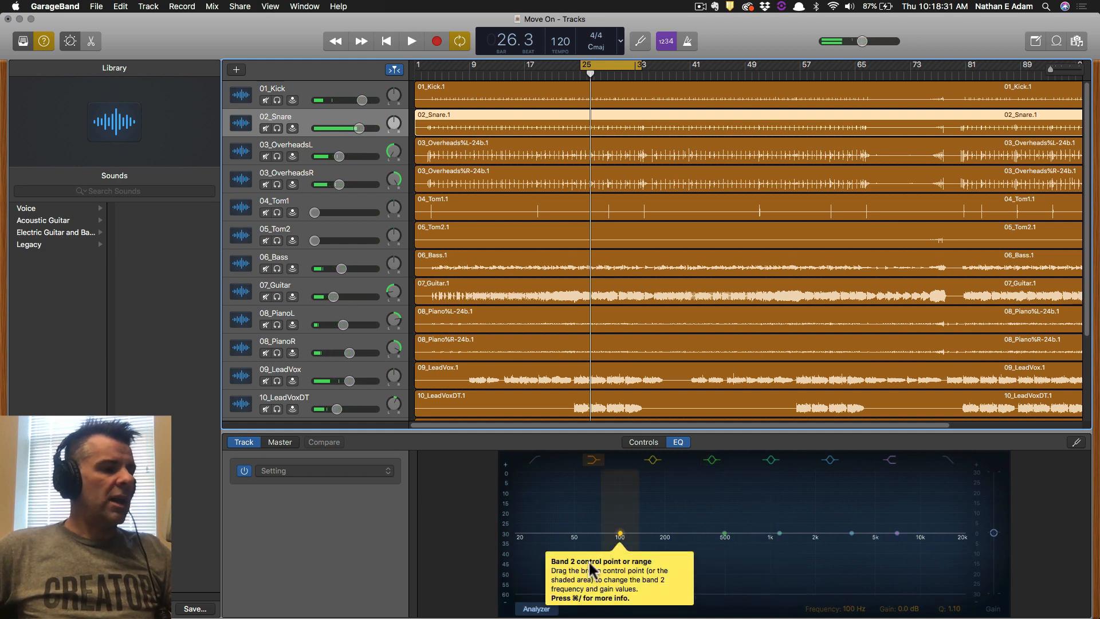
pyautogui.press('space')
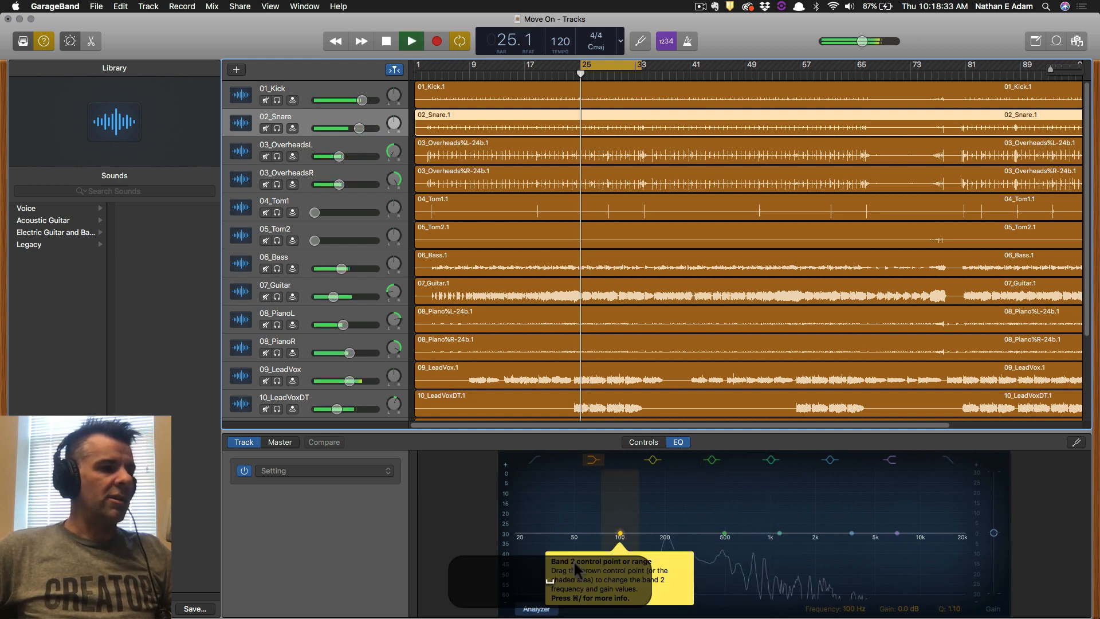
# Select 03_OverheadsL, turn on its Analyzer, and audition the song twice.
pyautogui.click(304, 152)
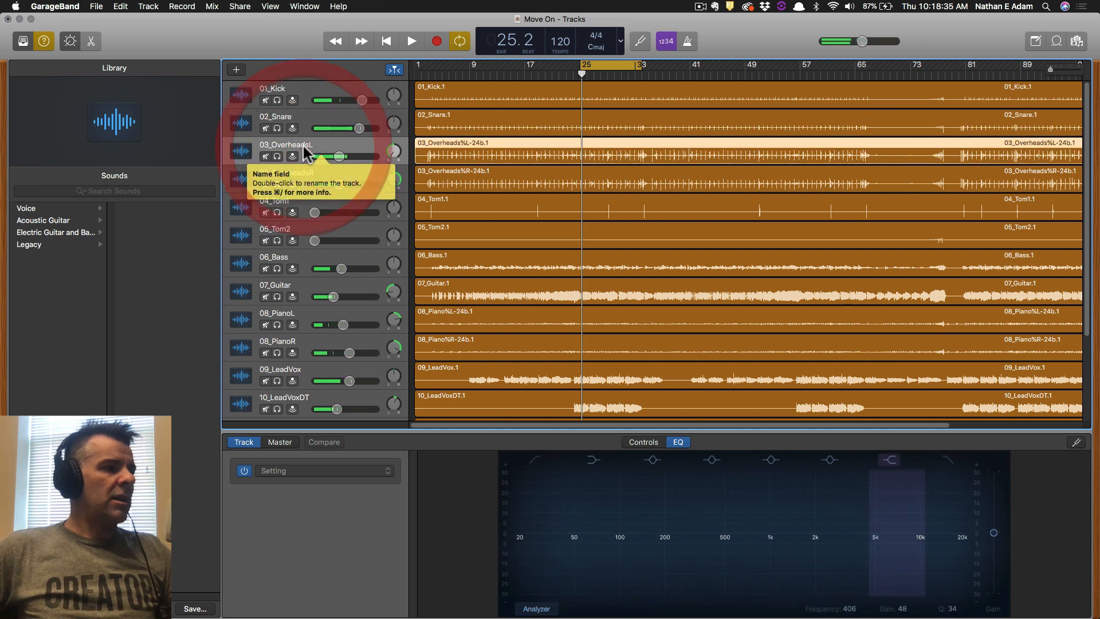
pyautogui.click(532, 611)
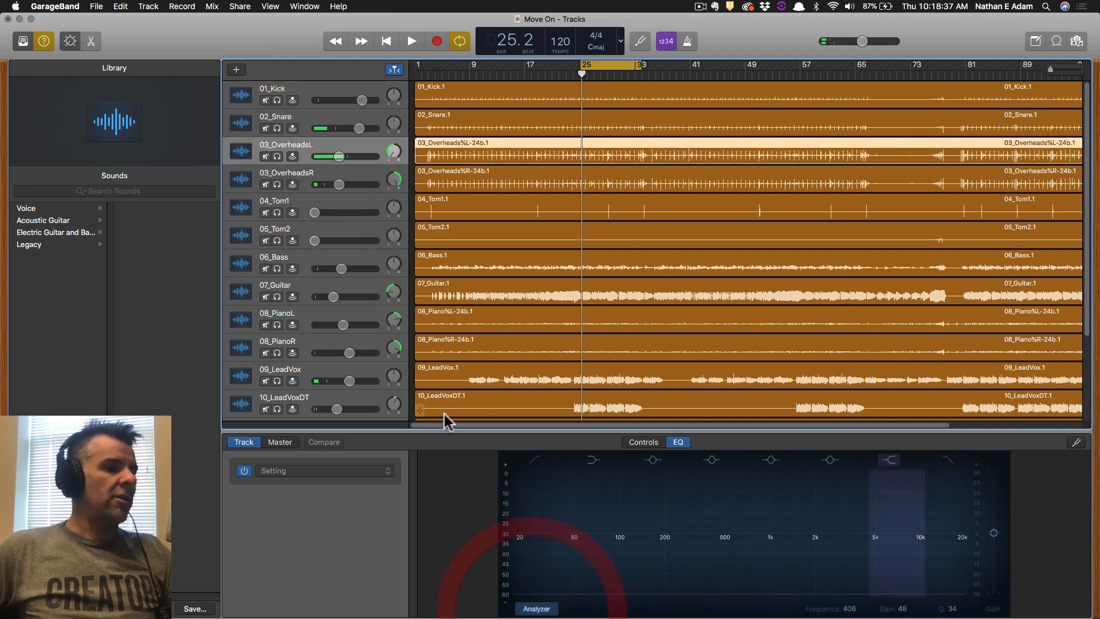
pyautogui.press('space')
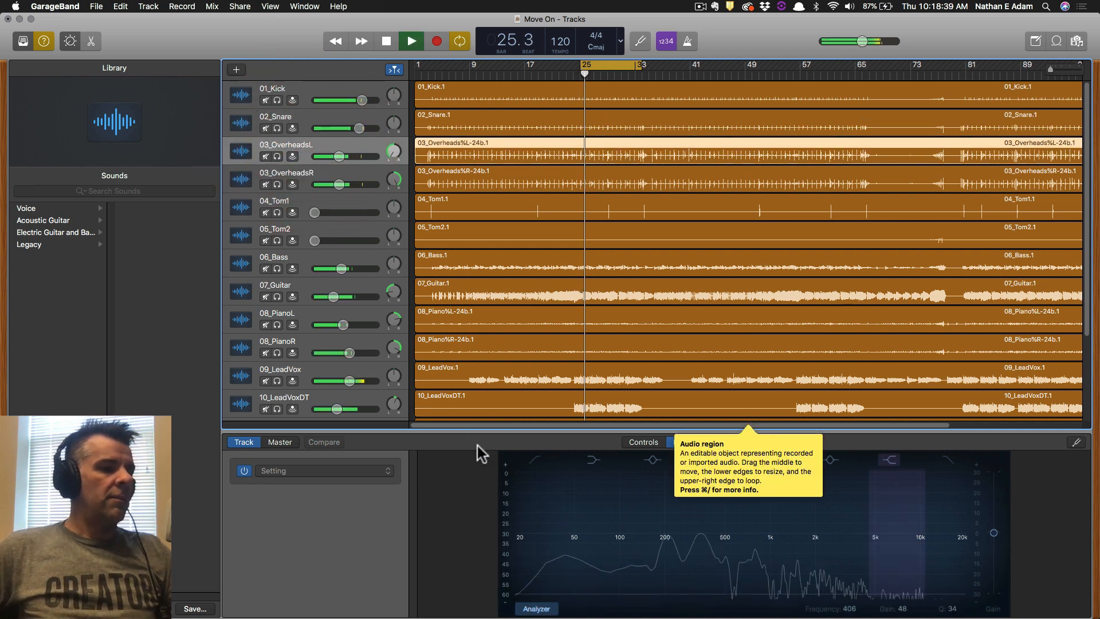
pyautogui.press('space')
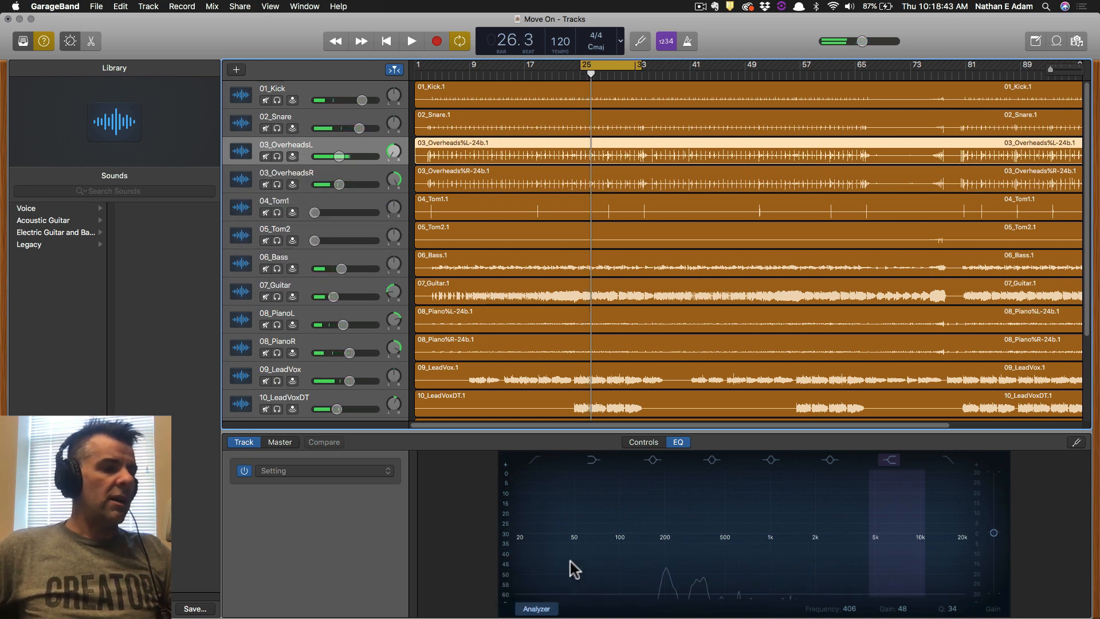
pyautogui.press('space')
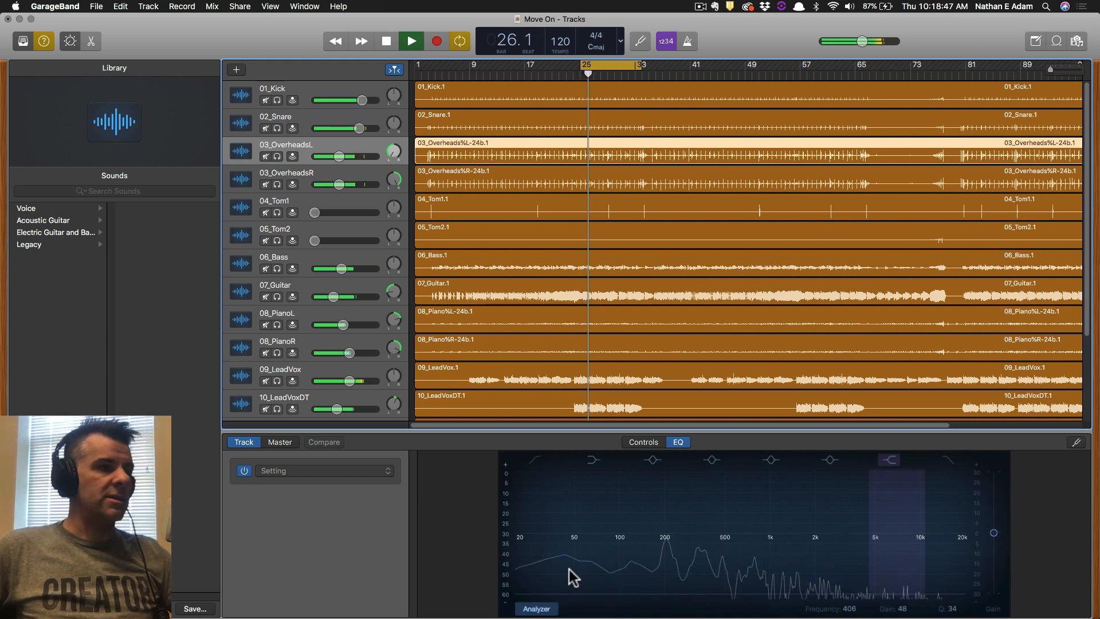
pyautogui.press('space')
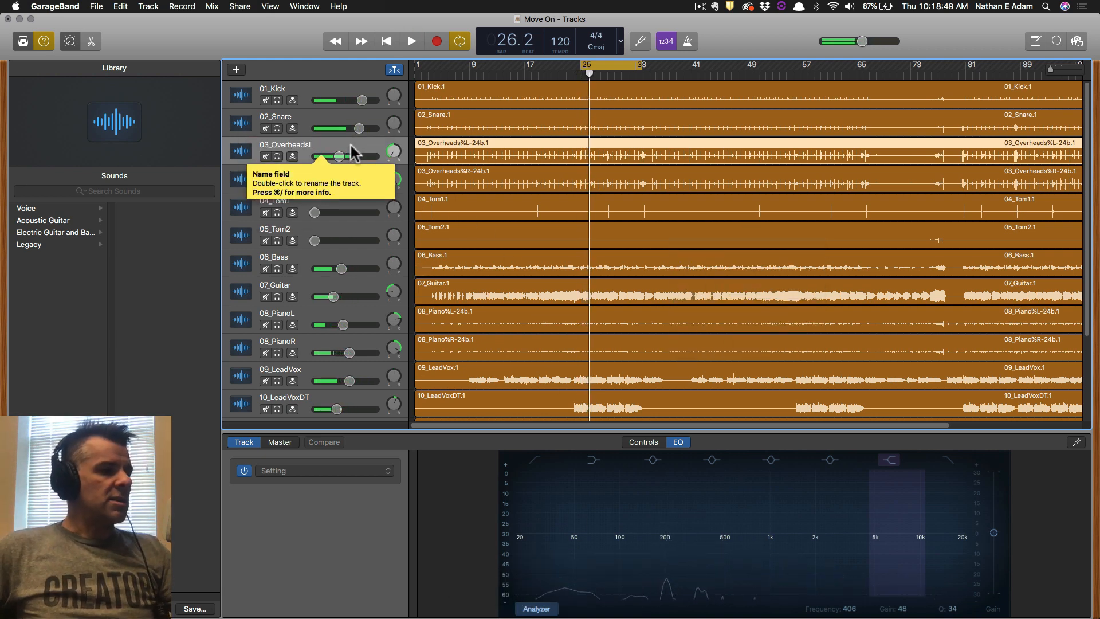
# Turn off Quick Help and set a soloed 03_OverheadsL low cut near 100 Hz during playback.
pyautogui.click(534, 460)
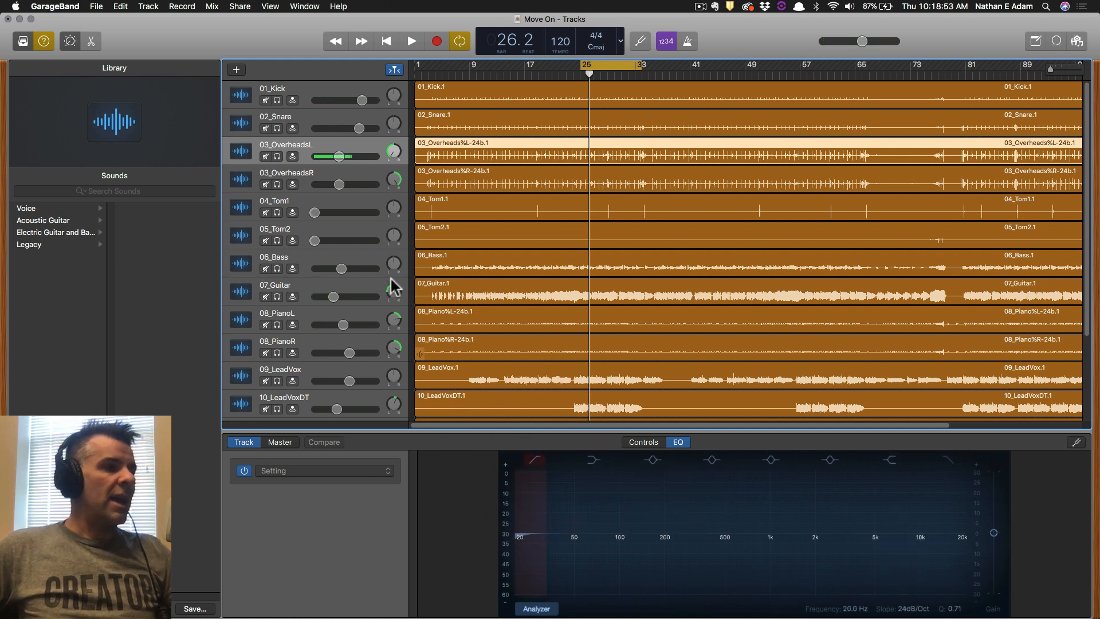
pyautogui.click(44, 41)
pyautogui.click(277, 155)
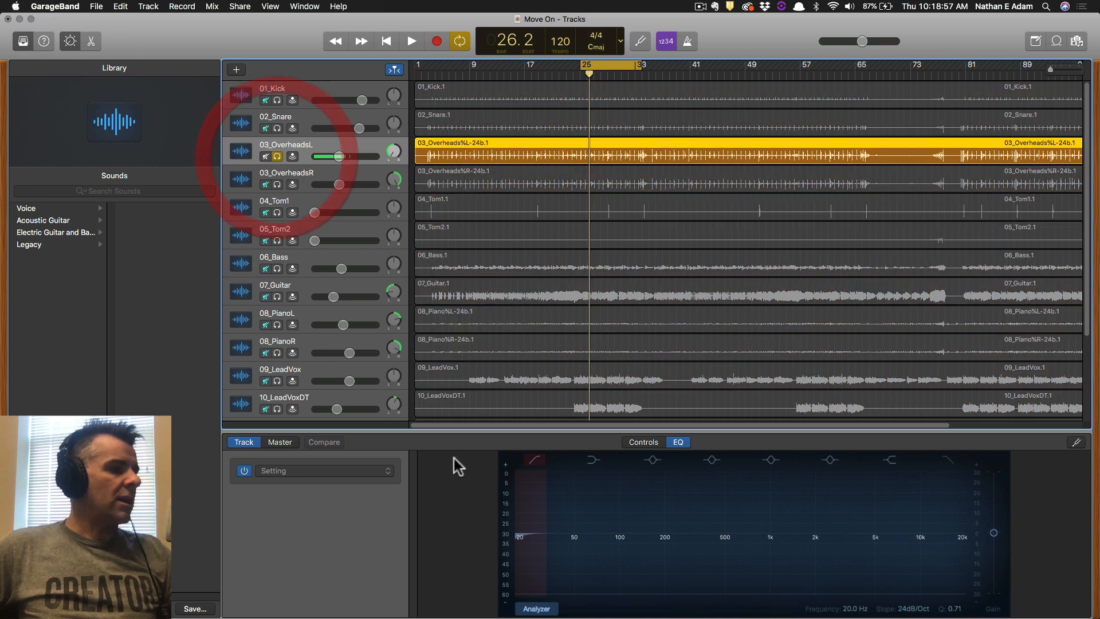
pyautogui.press('space')
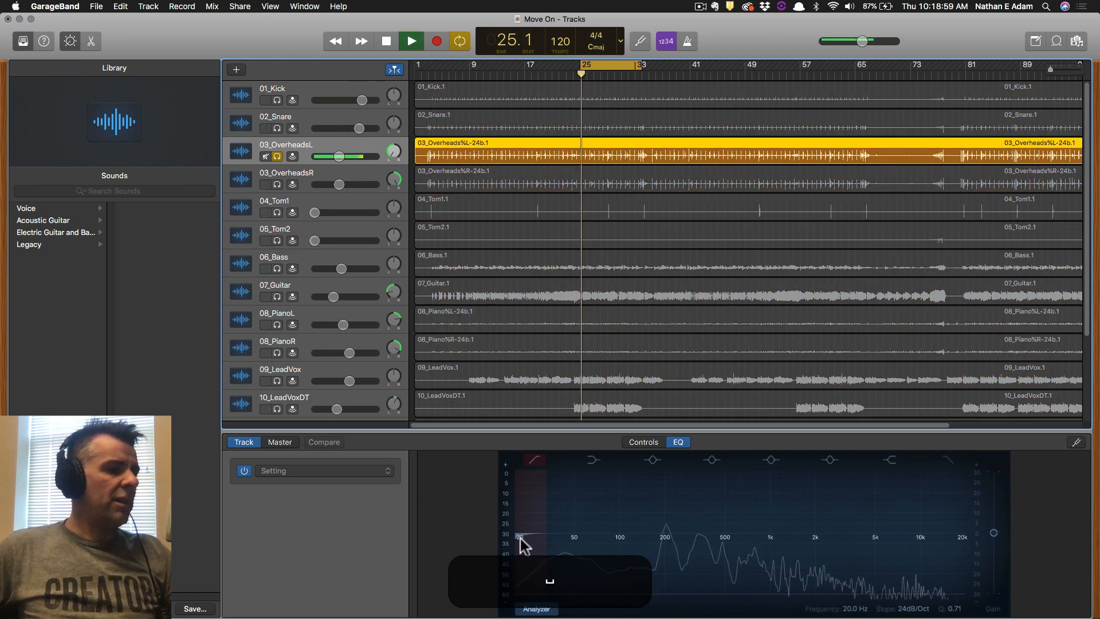
pyautogui.moveTo(525, 538); pyautogui.dragTo(651, 538)
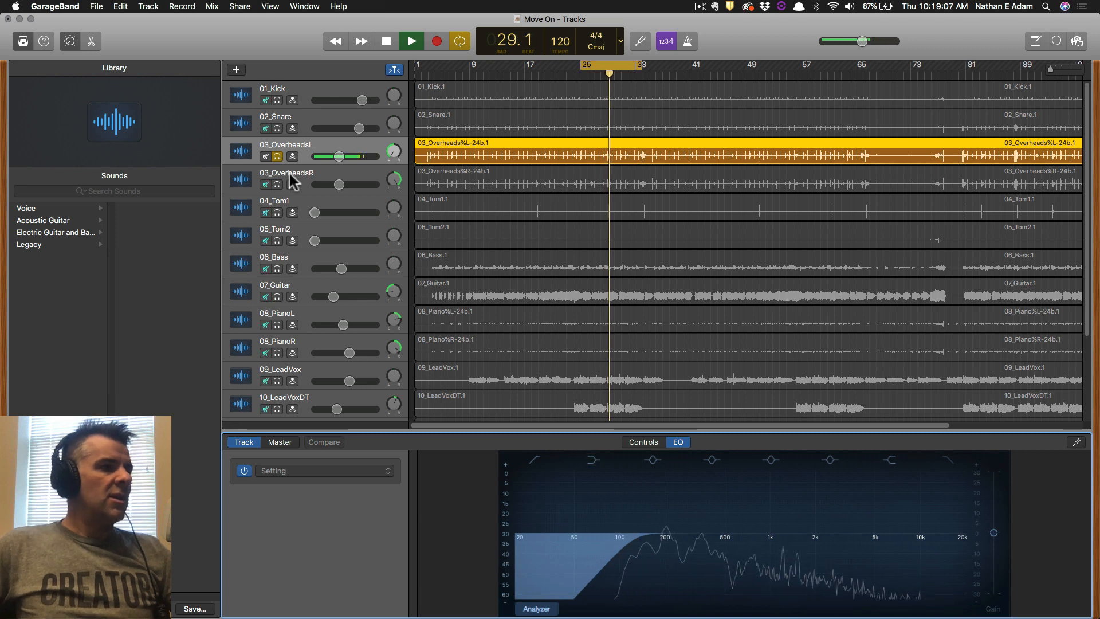
pyautogui.click(310, 172)
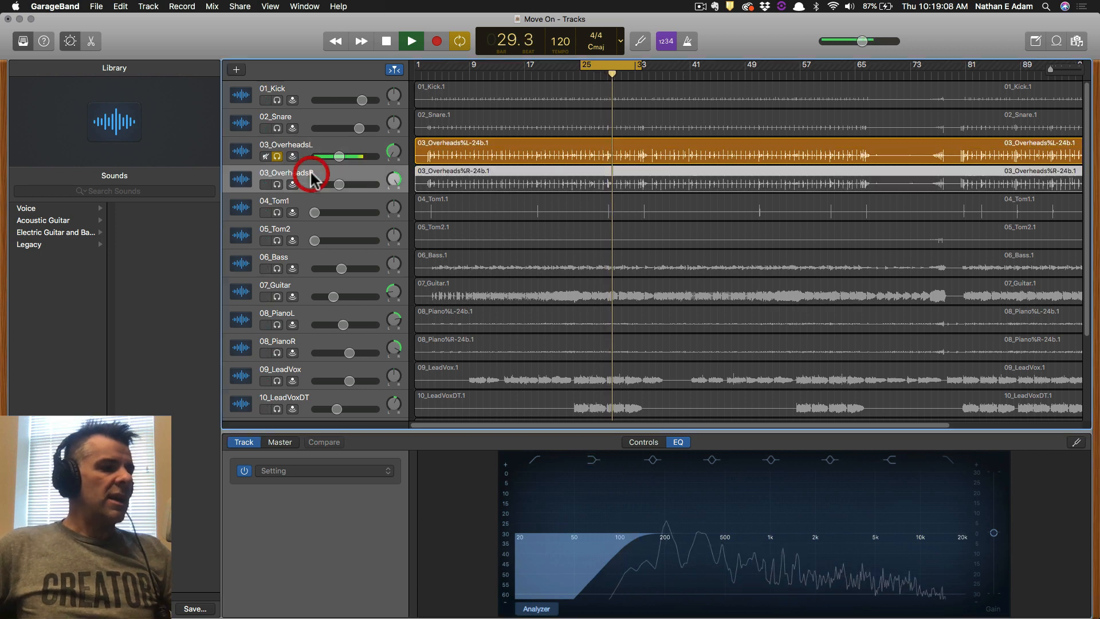
# Solo 03_OverheadsR with the Analyzer on and set its low cut to 86 Hz.
pyautogui.click(537, 609)
pyautogui.click(278, 184)
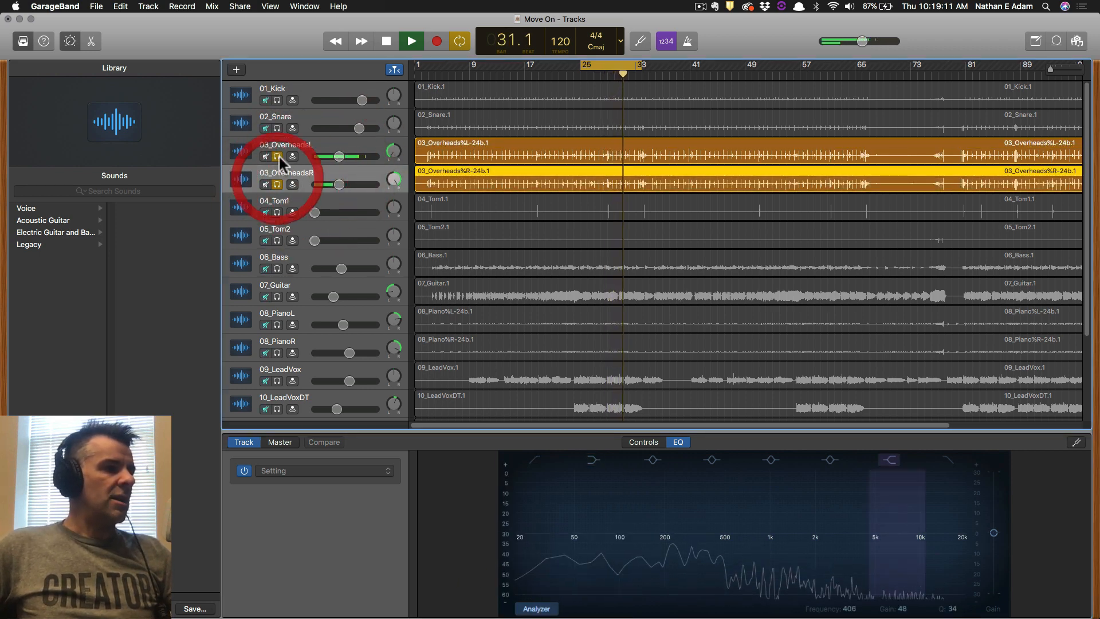
pyautogui.click(278, 154)
pyautogui.click(533, 459)
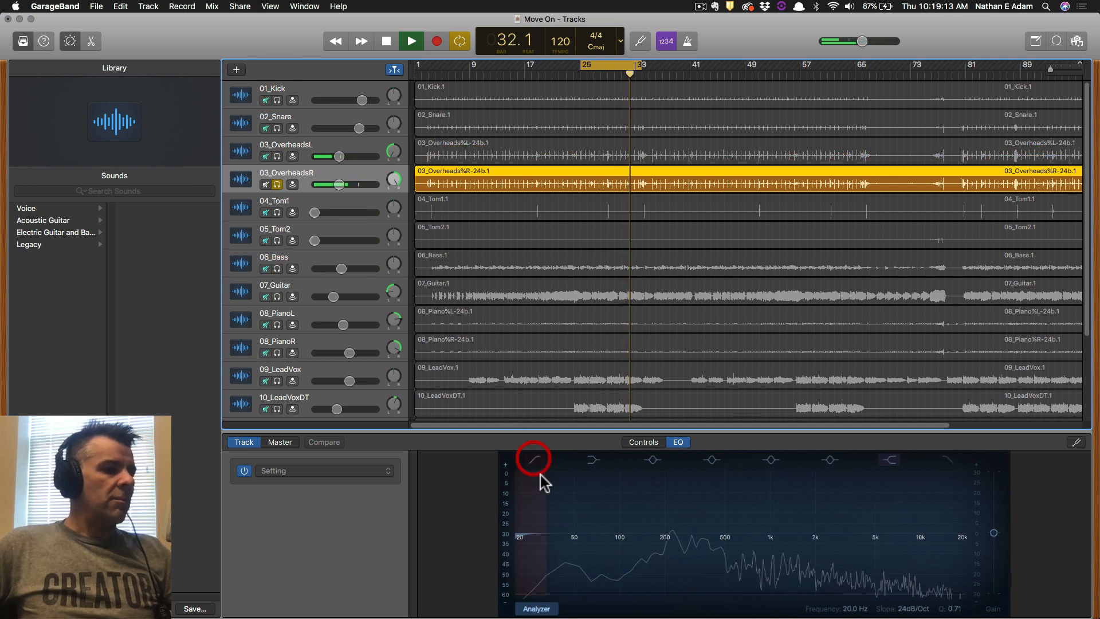
pyautogui.moveTo(531, 538); pyautogui.dragTo(669, 544)
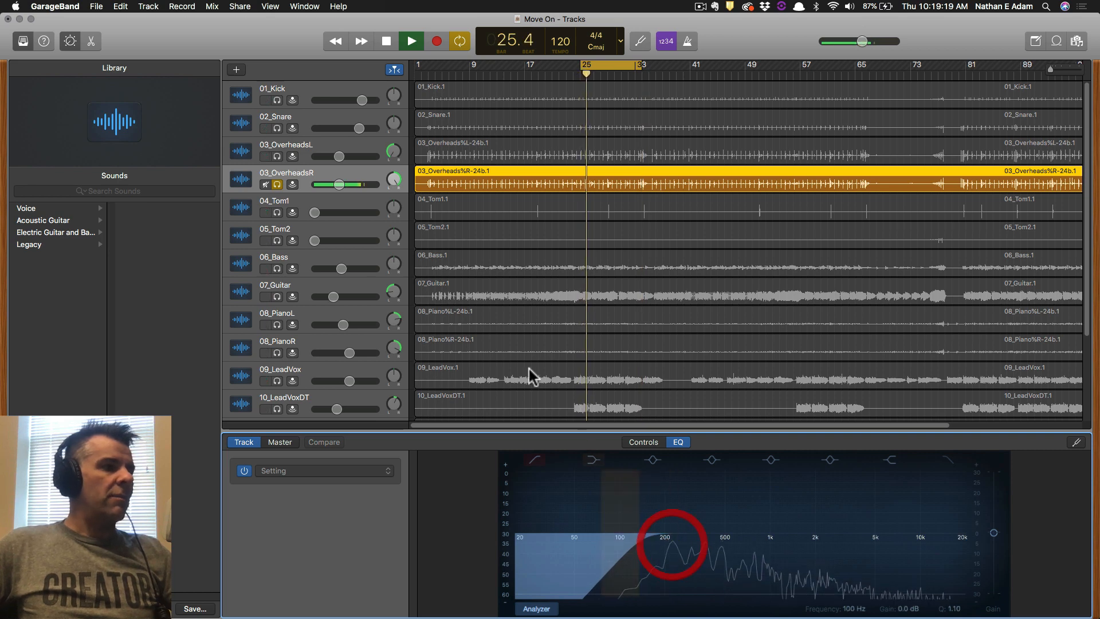
# Select and solo 04_Tom1, then set its low cut to 55 Hz.
pyautogui.click(325, 205)
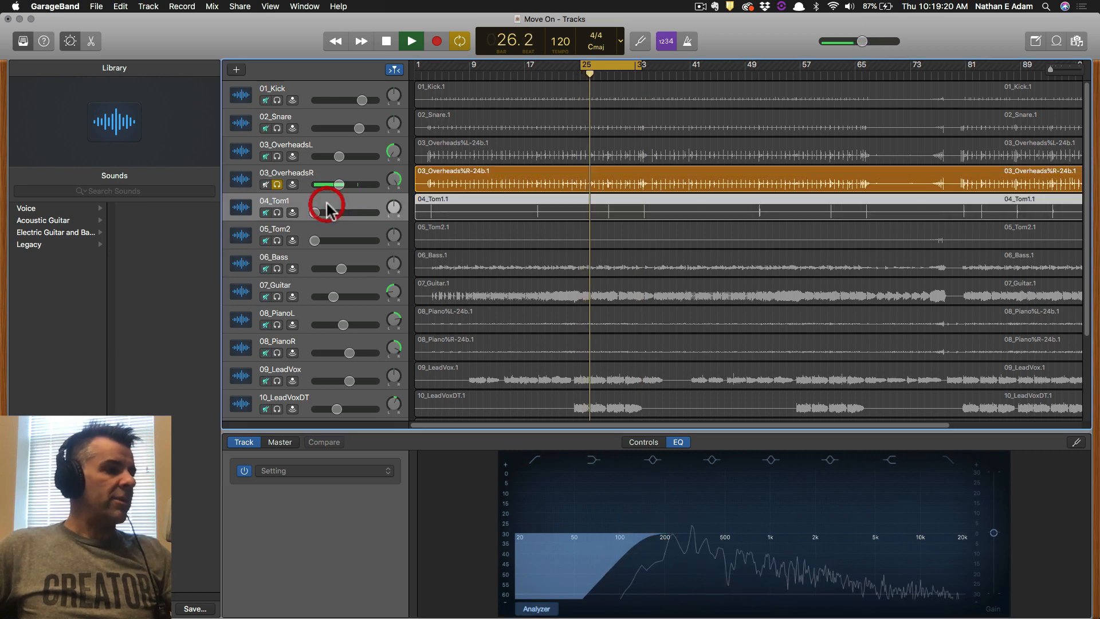
pyautogui.click(537, 609)
pyautogui.click(277, 213)
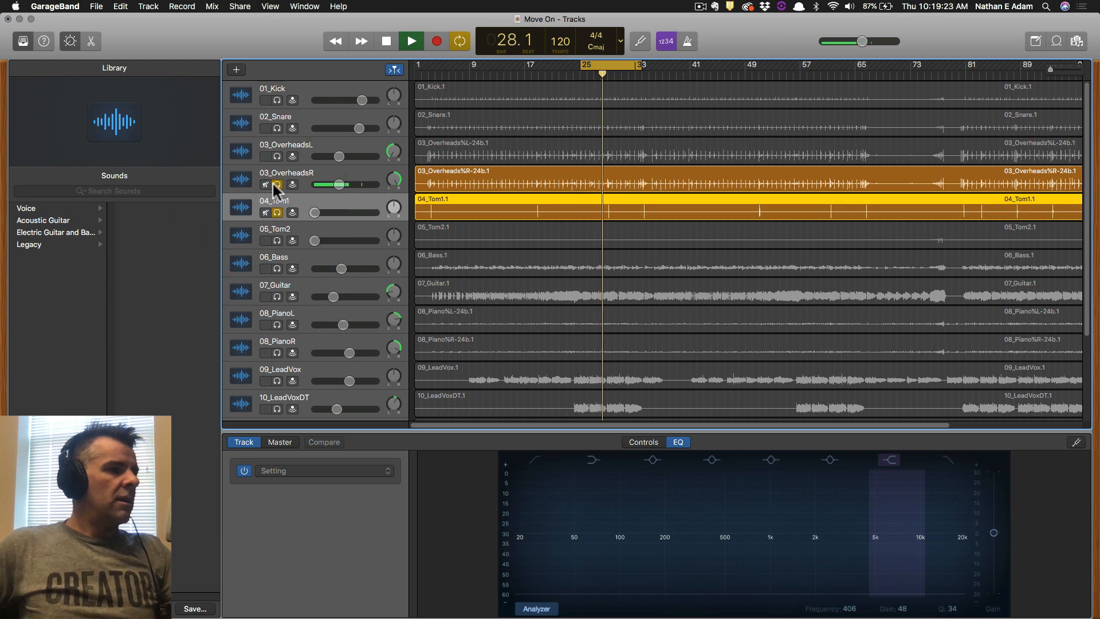
pyautogui.click(273, 183)
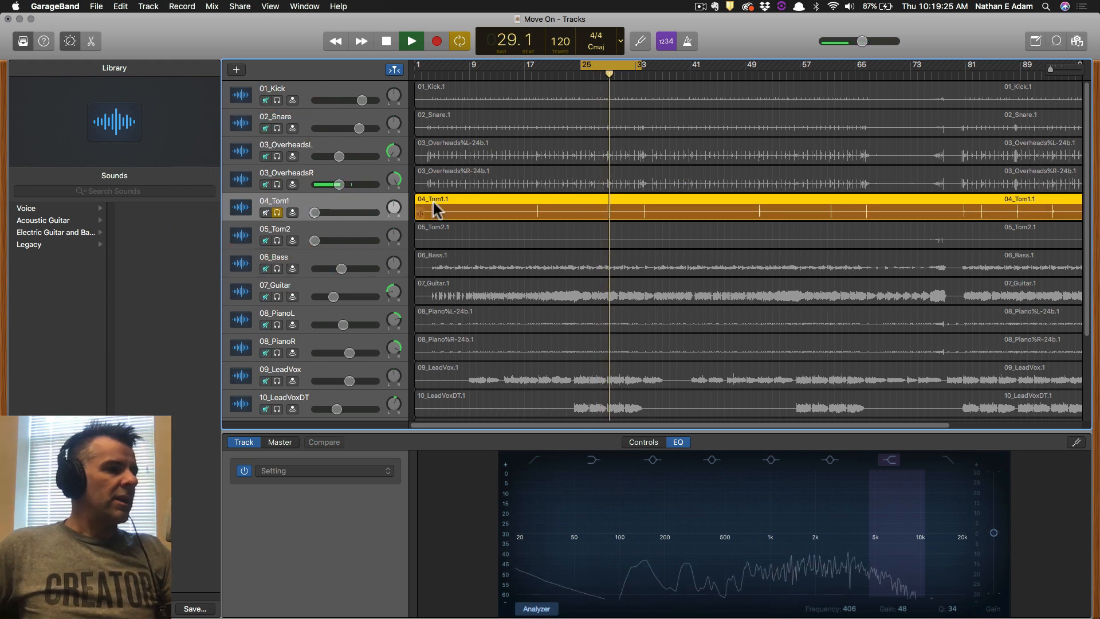
pyautogui.click(537, 459)
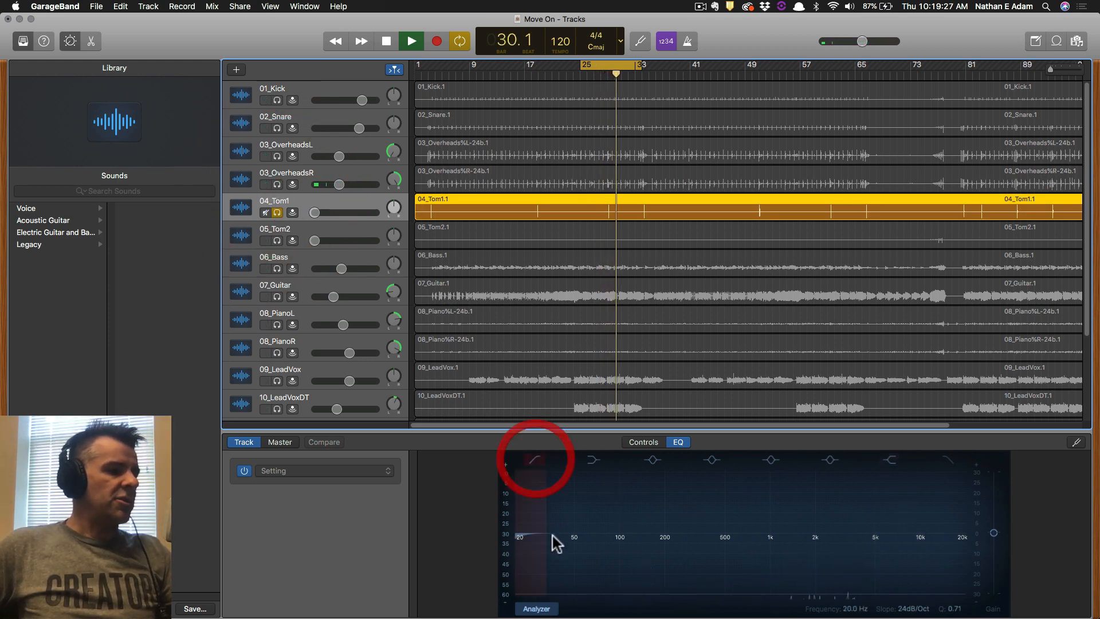
pyautogui.moveTo(535, 545); pyautogui.dragTo(604, 547)
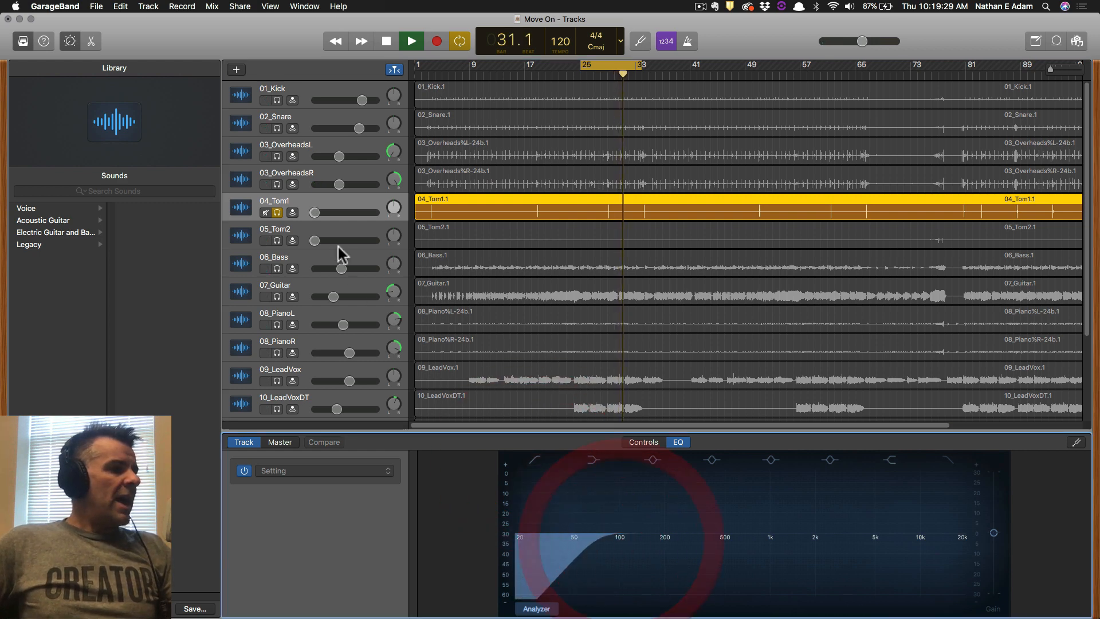
# Set 05_Tom2's low cut to about 100 Hz, then solo 06_Bass instead.
pyautogui.click(319, 236)
pyautogui.click(534, 457)
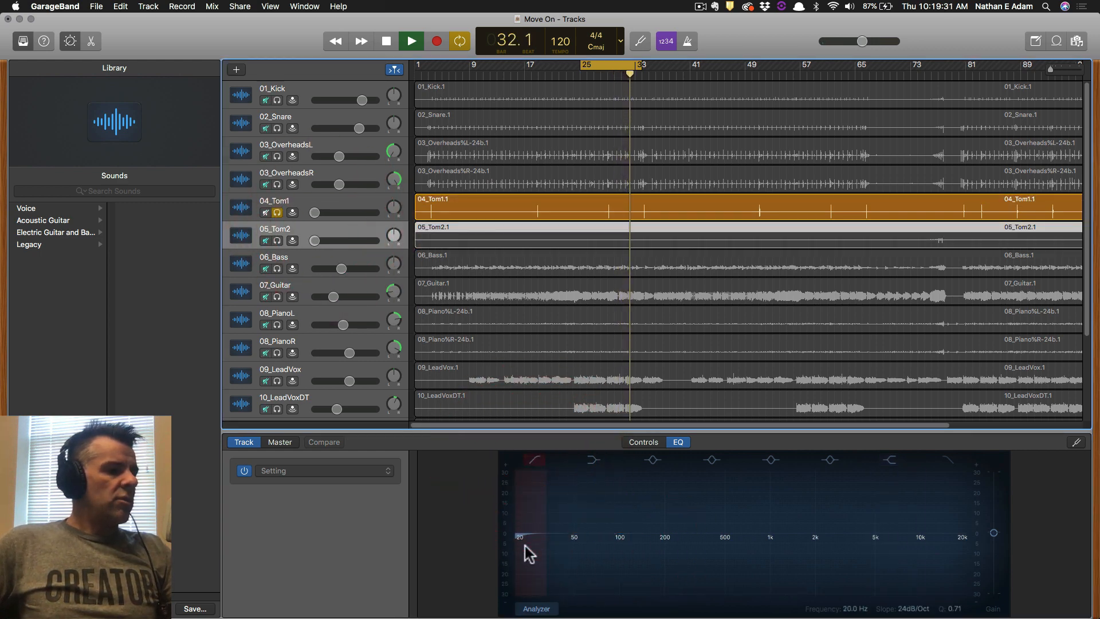
pyautogui.moveTo(524, 544); pyautogui.dragTo(617, 548)
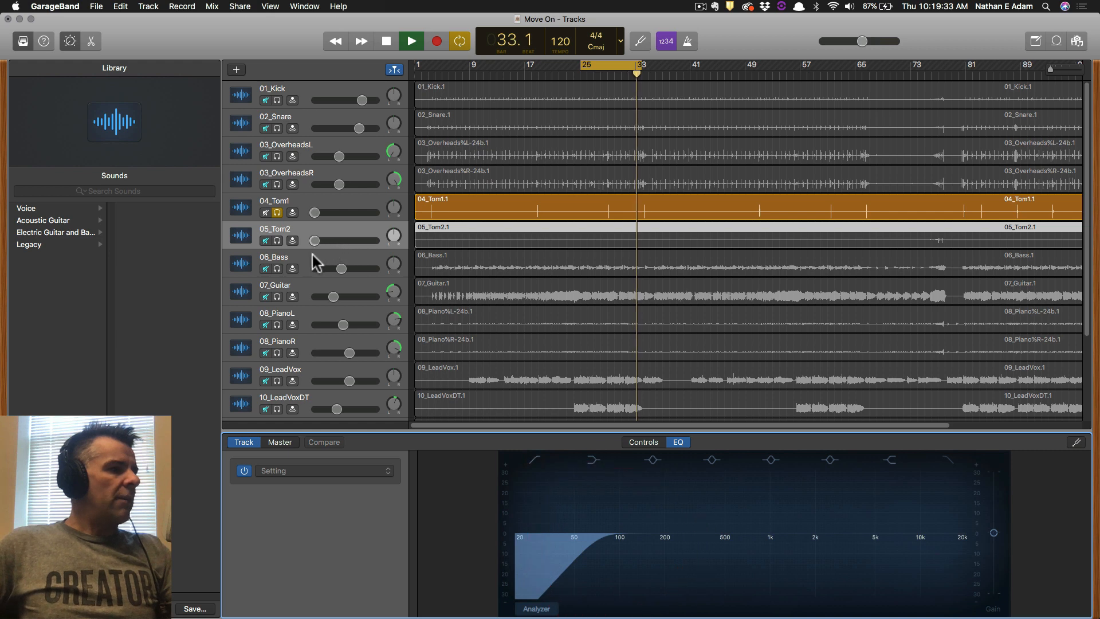
pyautogui.click(277, 241)
pyautogui.click(277, 269)
pyautogui.click(277, 241)
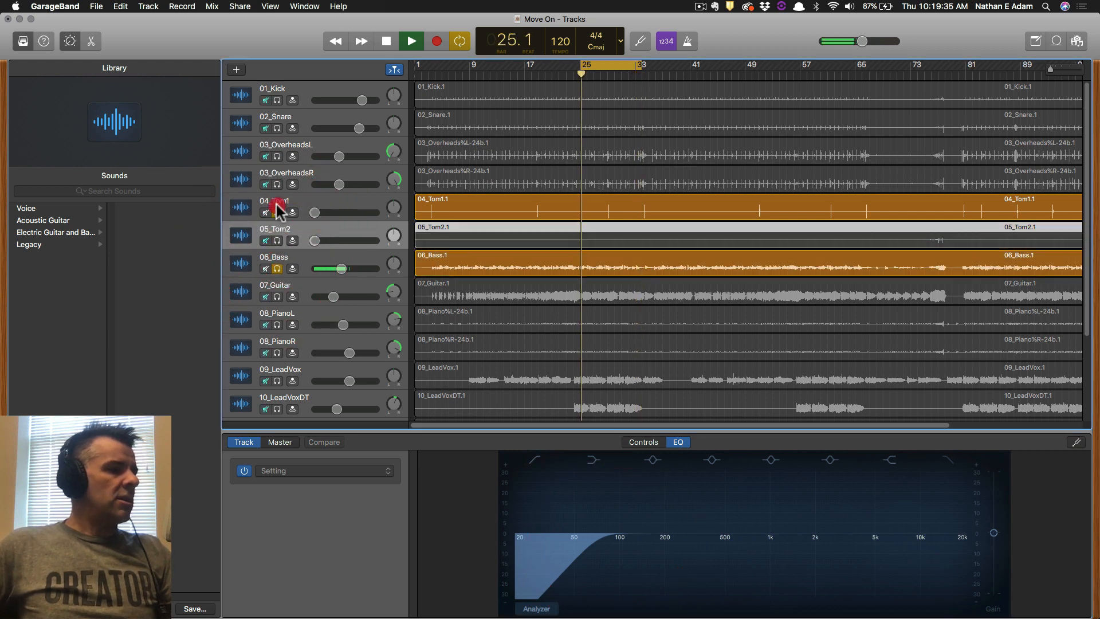
# Leave only 06_Bass soloed and view its spectrum, briefly comparing 03_OverheadsR's EQ.
pyautogui.click(277, 213)
pyautogui.click(542, 608)
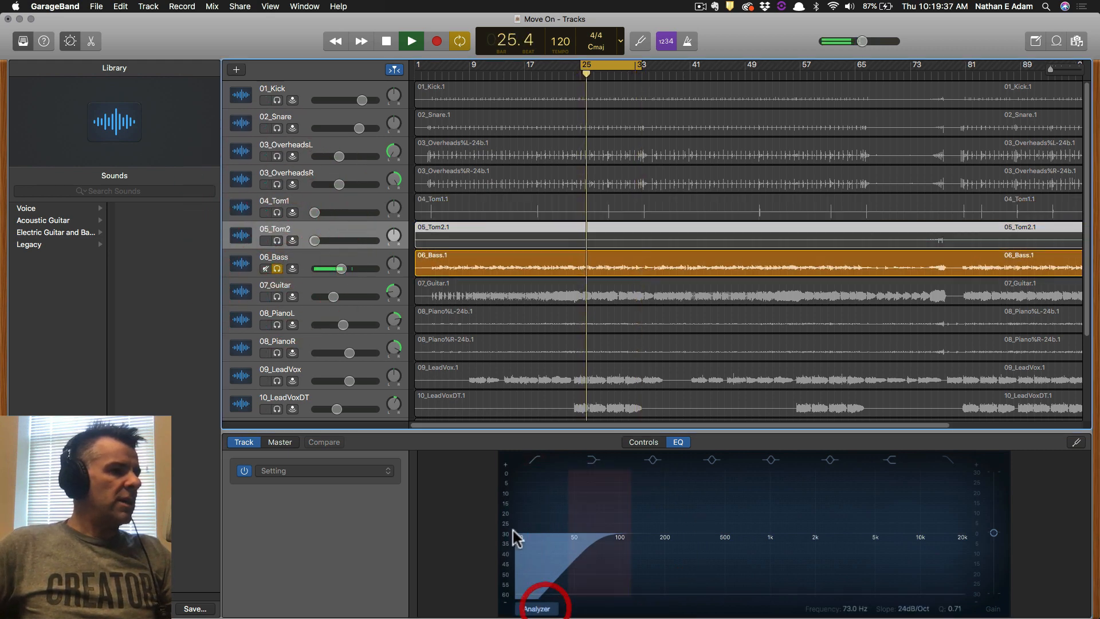
pyautogui.click(303, 258)
pyautogui.click(538, 609)
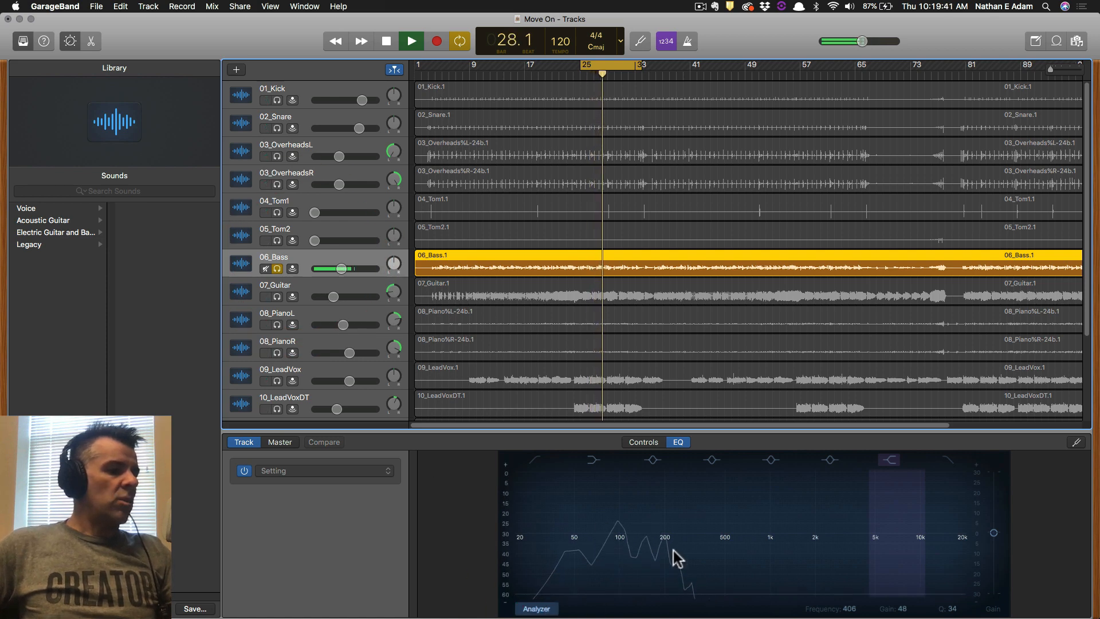
pyautogui.click(316, 177)
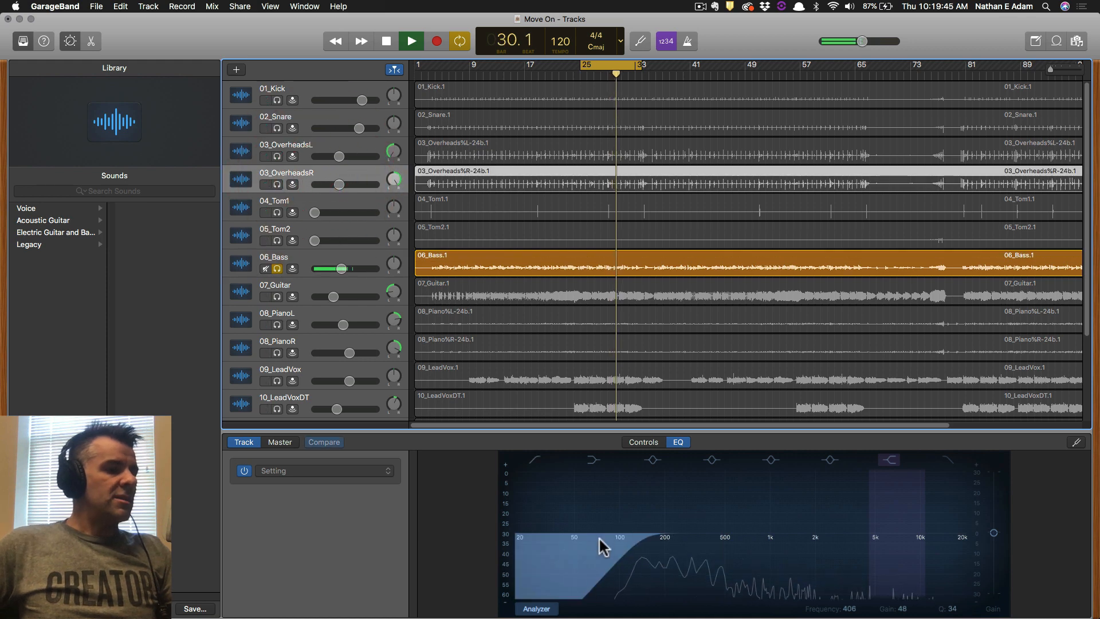
pyautogui.click(329, 252)
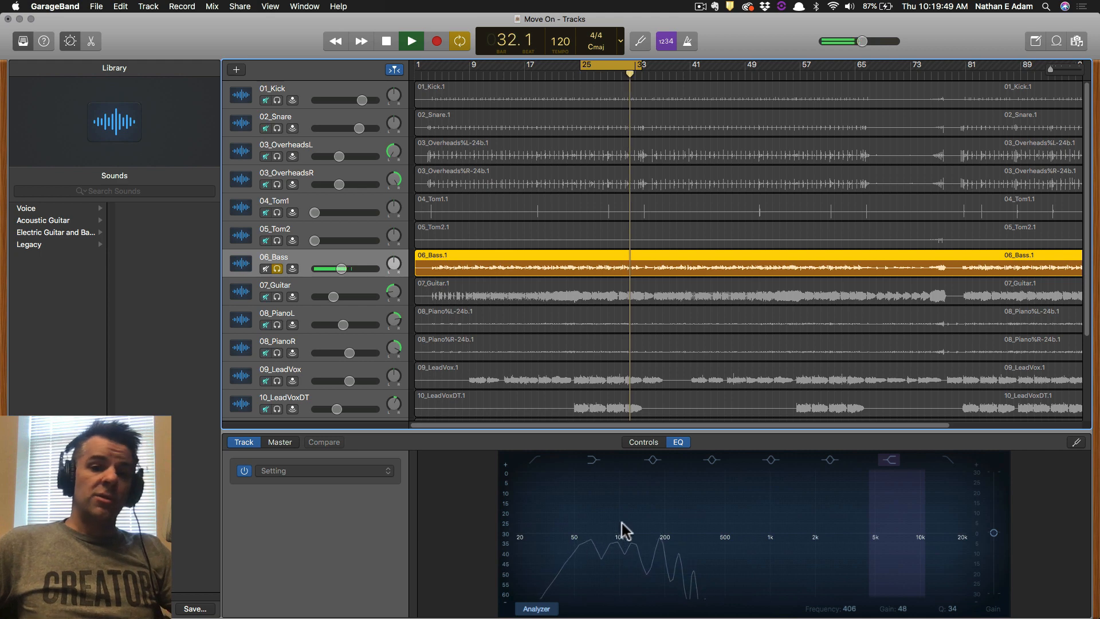
# Solo 07_Guitar in place of 06_Bass and raise its low cut to about 83 Hz.
pyautogui.click(313, 285)
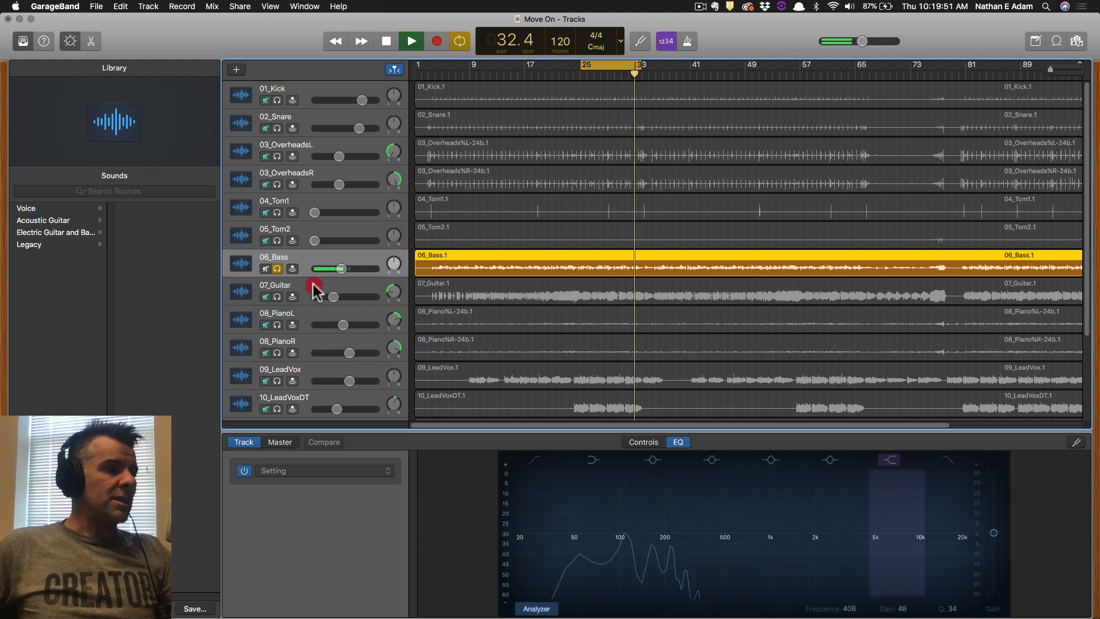
pyautogui.click(277, 296)
pyautogui.click(277, 268)
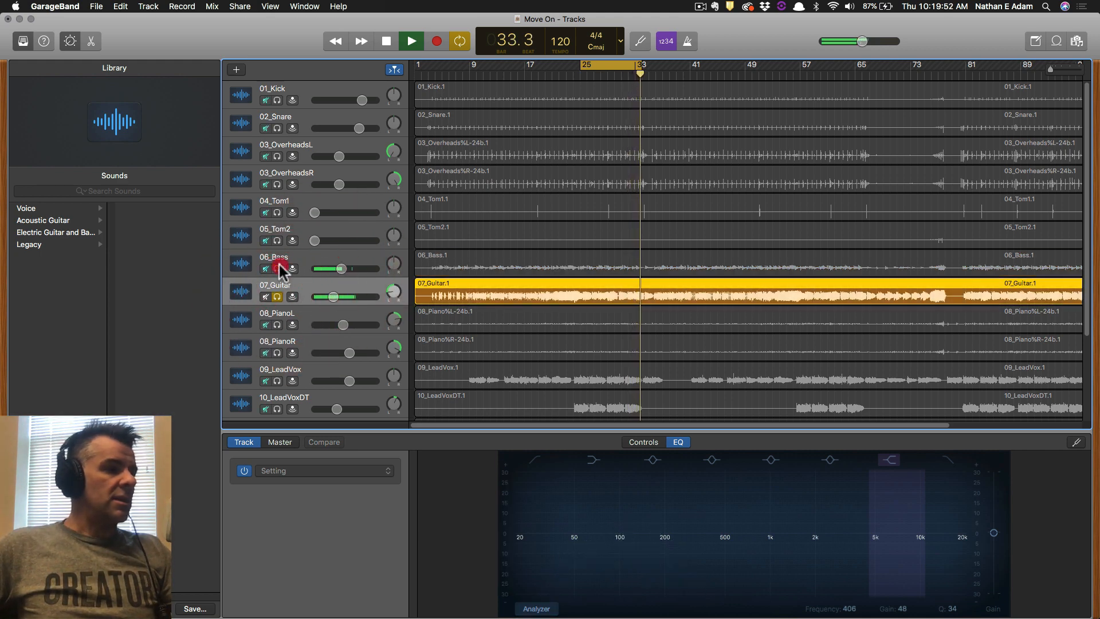
pyautogui.click(536, 609)
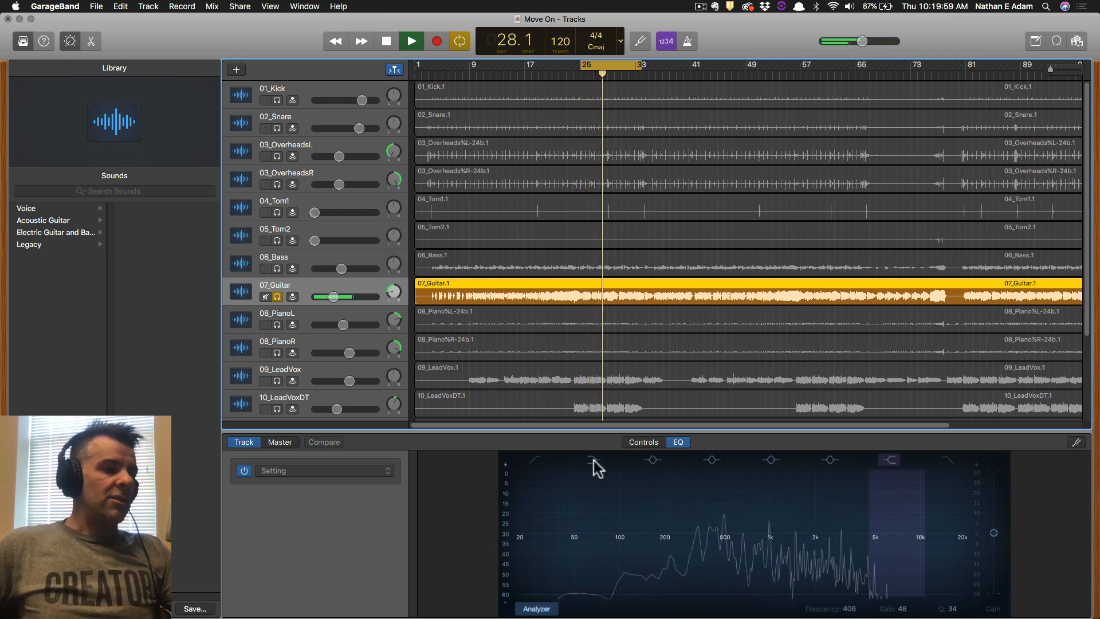
pyautogui.click(535, 461)
pyautogui.moveTo(523, 545); pyautogui.dragTo(590, 544)
pyautogui.click(300, 315)
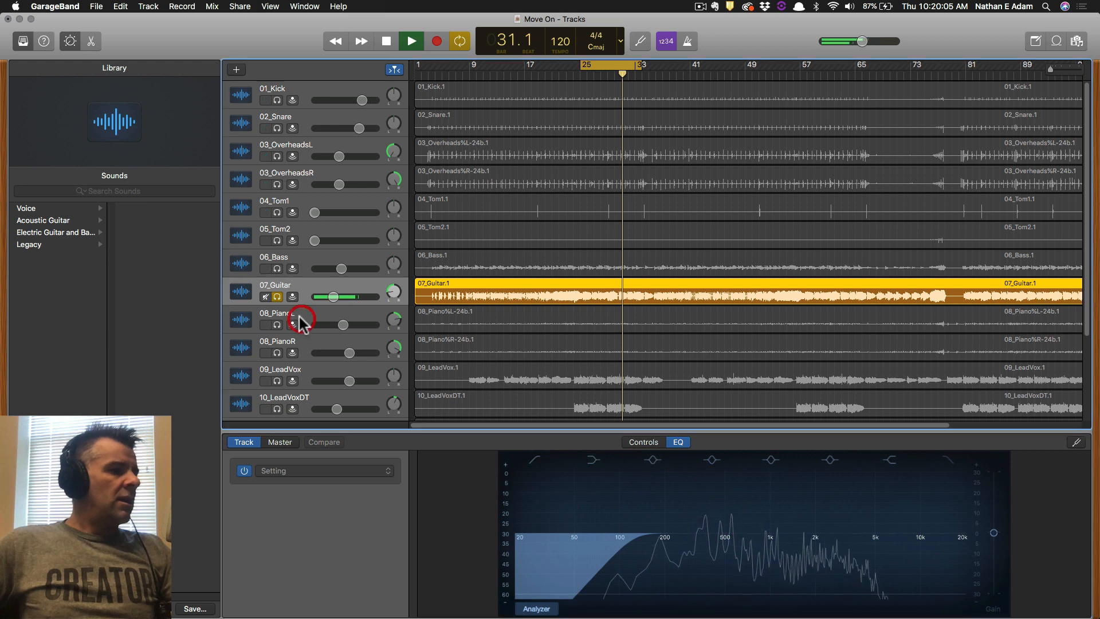
# Solo both piano tracks and set 08_PianoL's low cut to about 81 Hz.
pyautogui.click(277, 324)
pyautogui.click(277, 353)
pyautogui.click(277, 297)
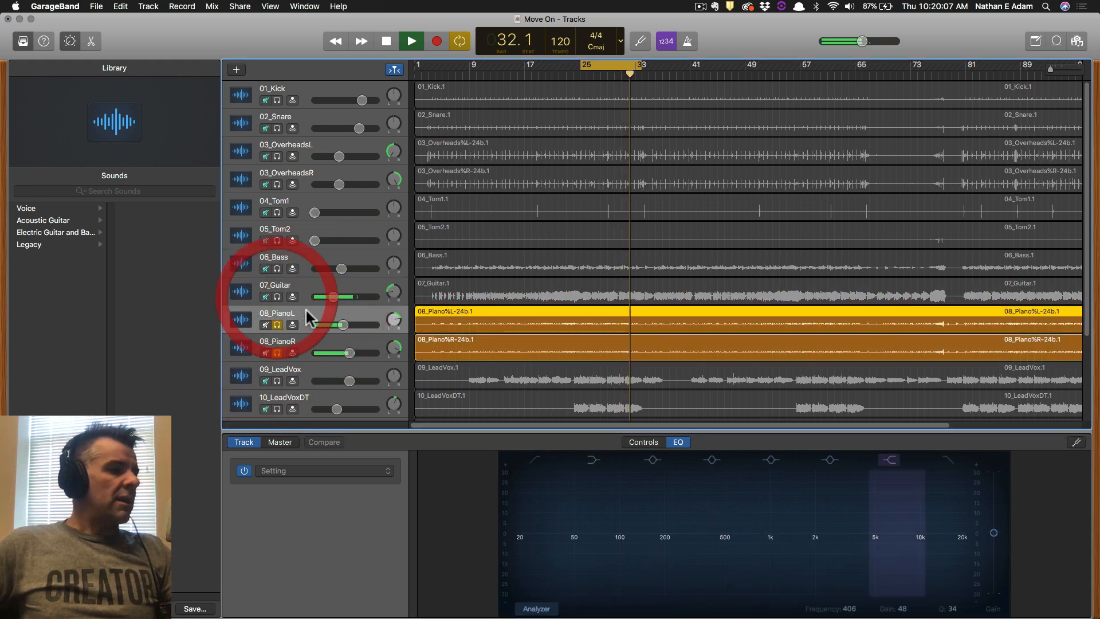
pyautogui.click(538, 609)
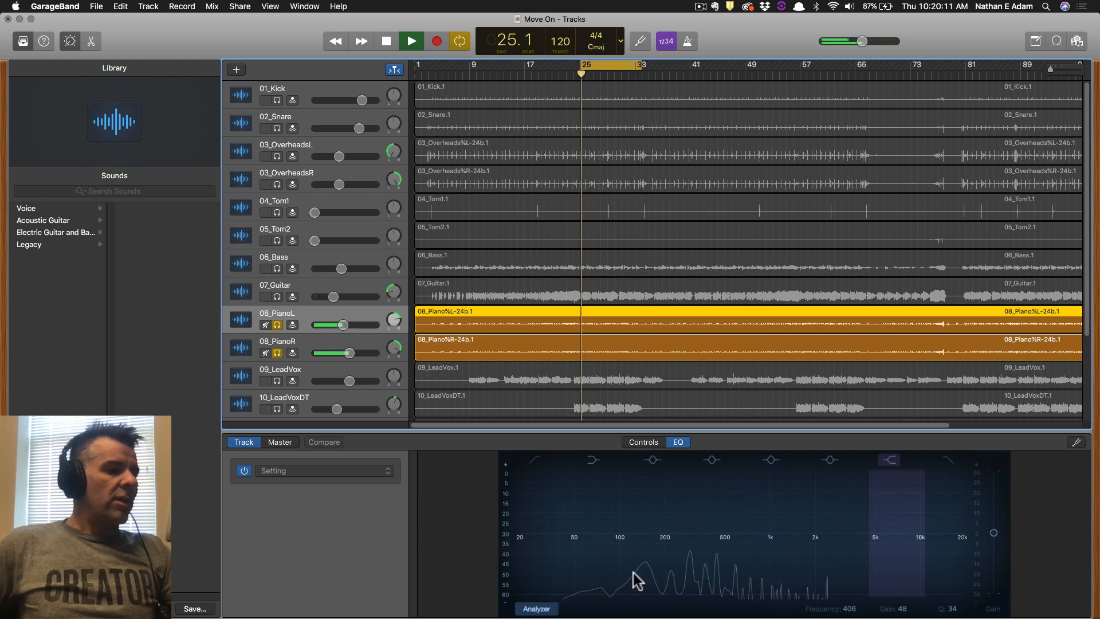
pyautogui.click(535, 459)
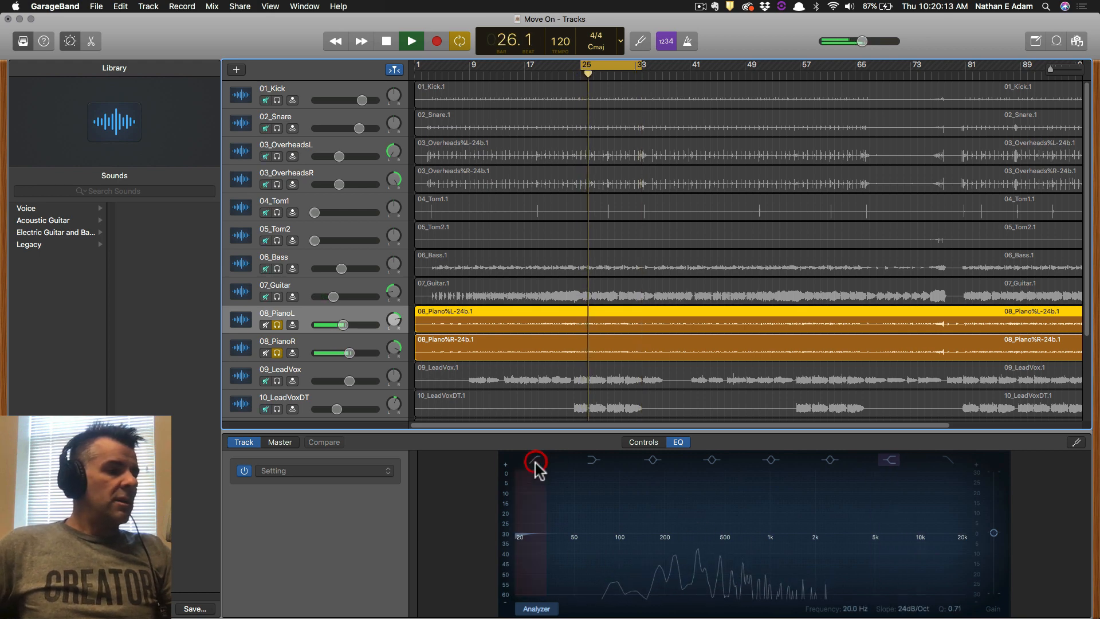
pyautogui.moveTo(531, 545); pyautogui.dragTo(628, 545)
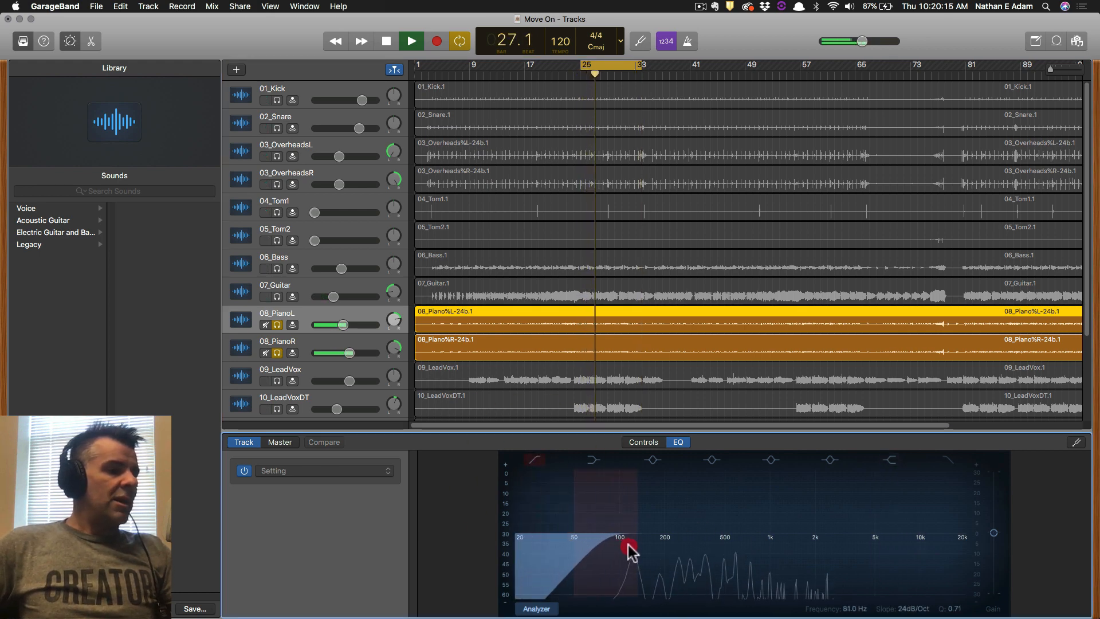
pyautogui.click(312, 342)
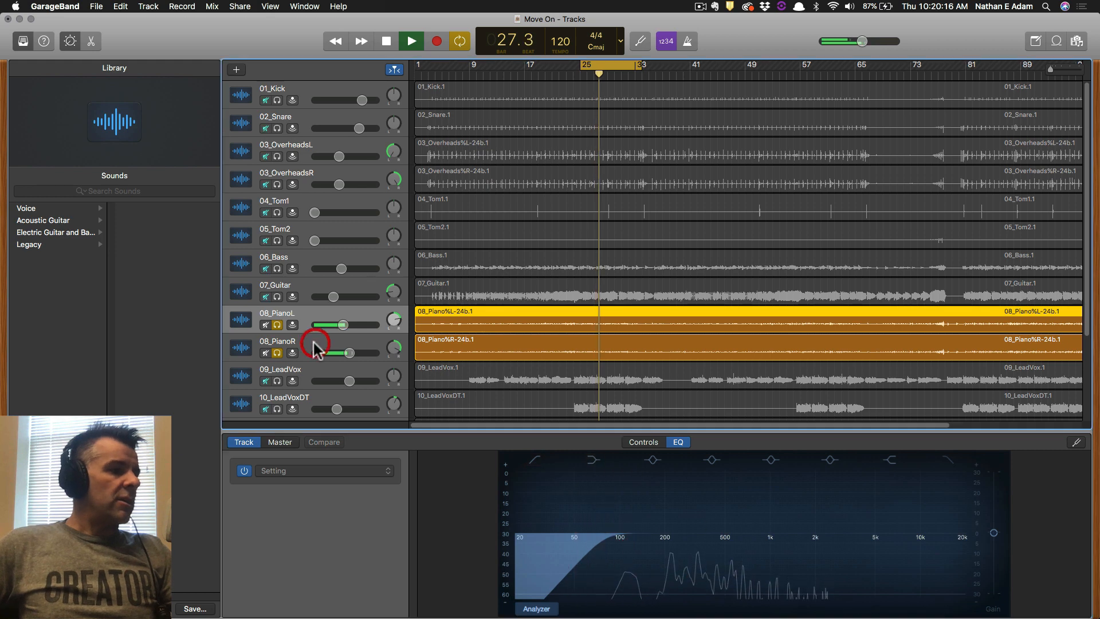
# Set 08_PianoR's low cut to about 106 Hz, then solo 09_LeadVox instead of the pianos.
pyautogui.click(536, 608)
pyautogui.click(536, 459)
pyautogui.moveTo(535, 545); pyautogui.dragTo(651, 541)
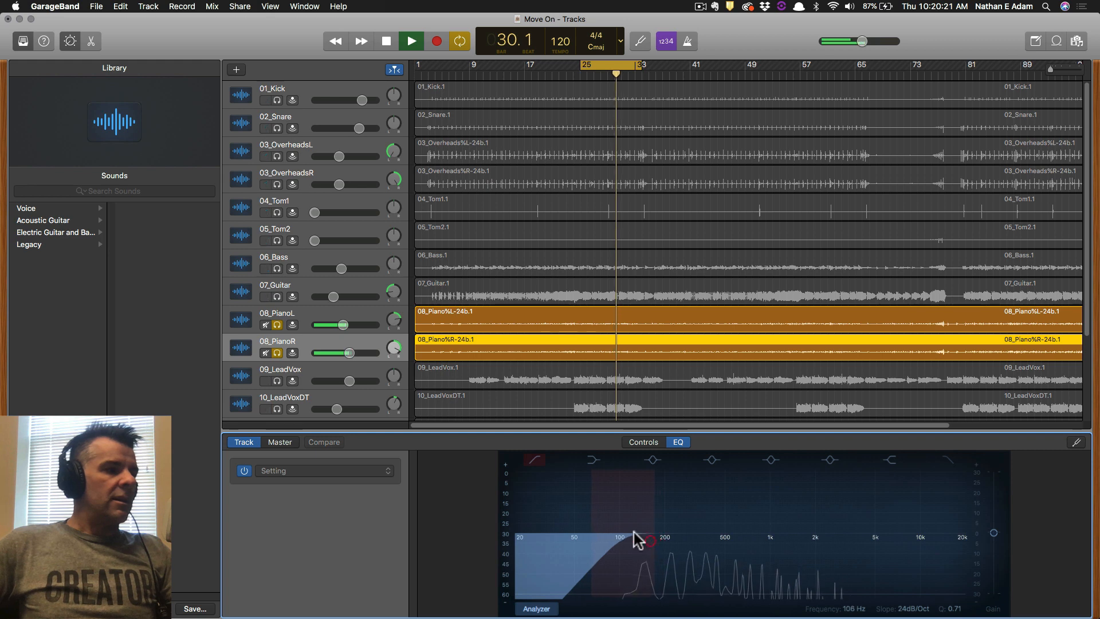
pyautogui.click(284, 368)
pyautogui.click(277, 381)
pyautogui.moveTo(278, 353); pyautogui.dragTo(277, 300)
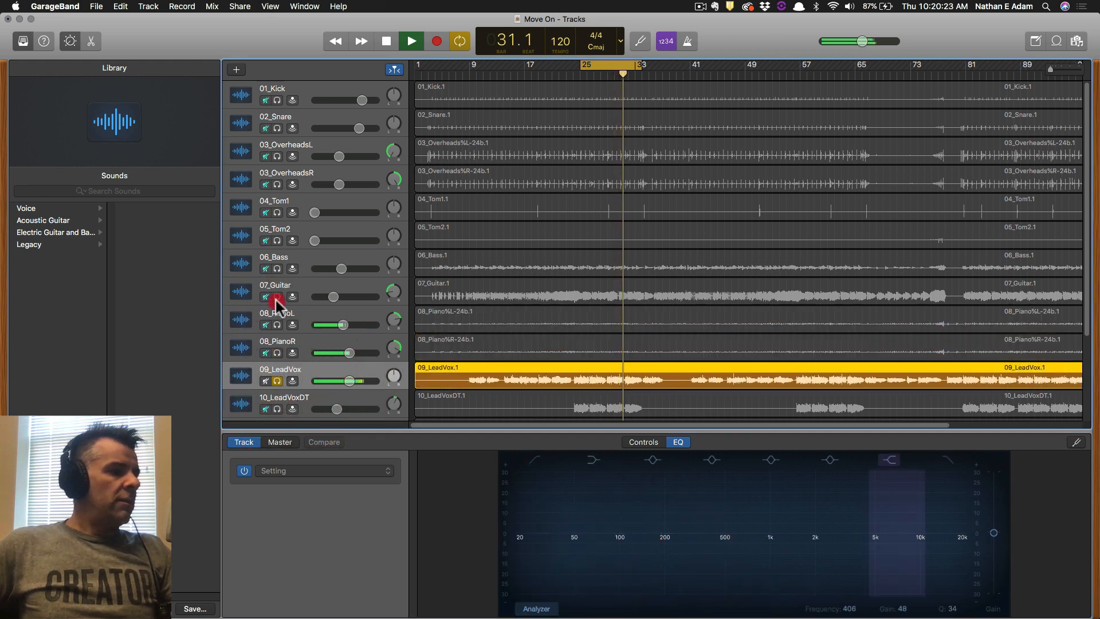
# Raise 09_LeadVox's low cut to around 116 Hz and also solo 10_LeadVoxDT.
pyautogui.click(538, 607)
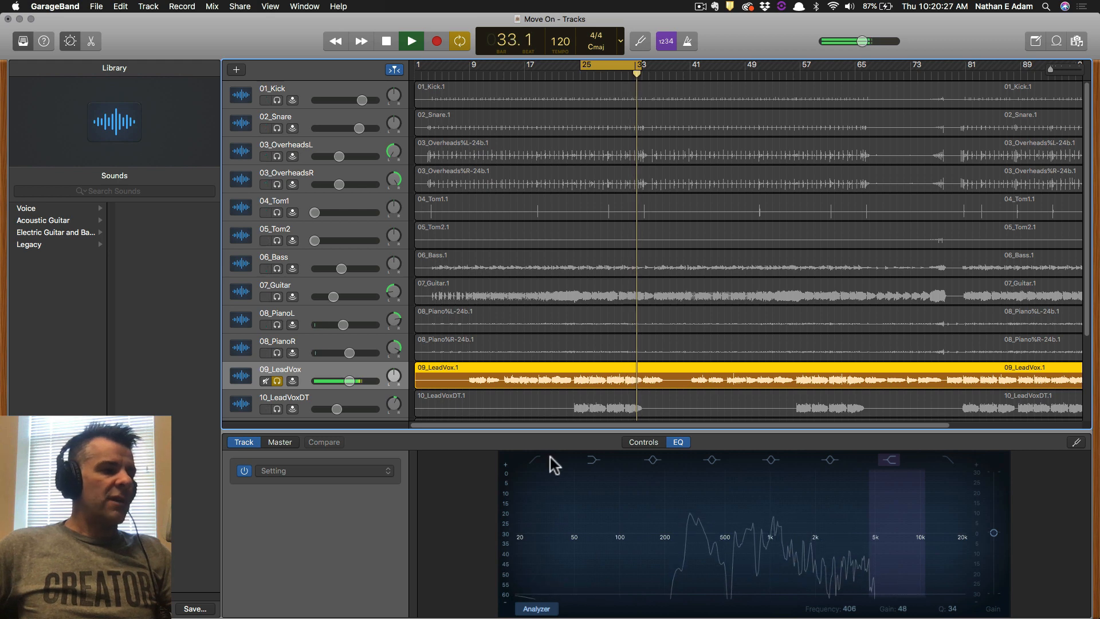
pyautogui.click(534, 460)
pyautogui.moveTo(525, 538); pyautogui.dragTo(649, 537)
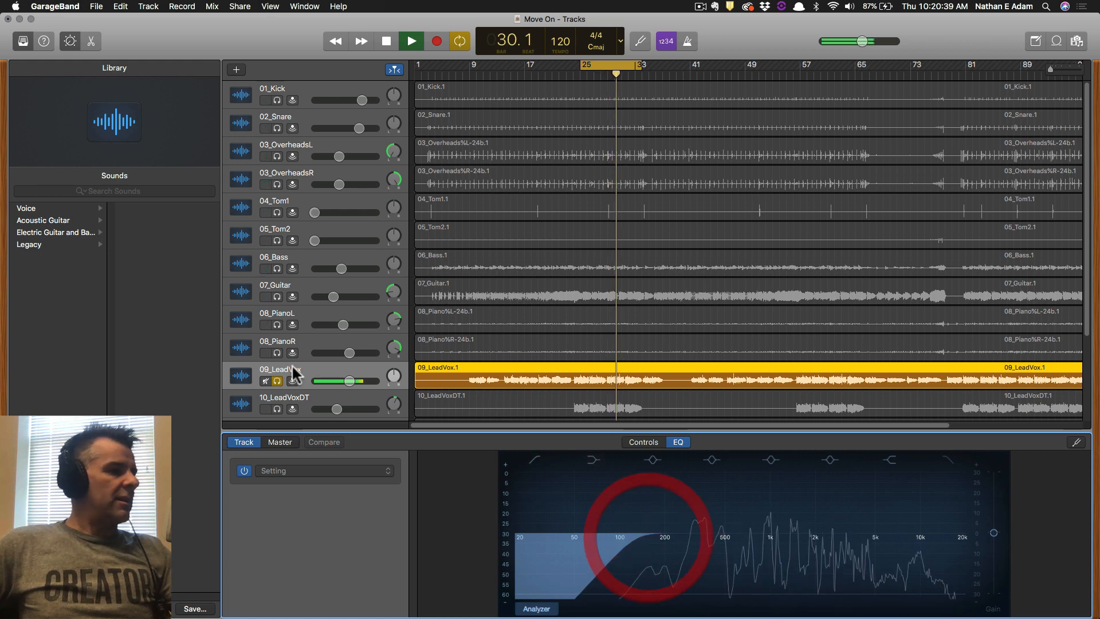
pyautogui.click(277, 409)
pyautogui.scroll(-4, 313, 367)
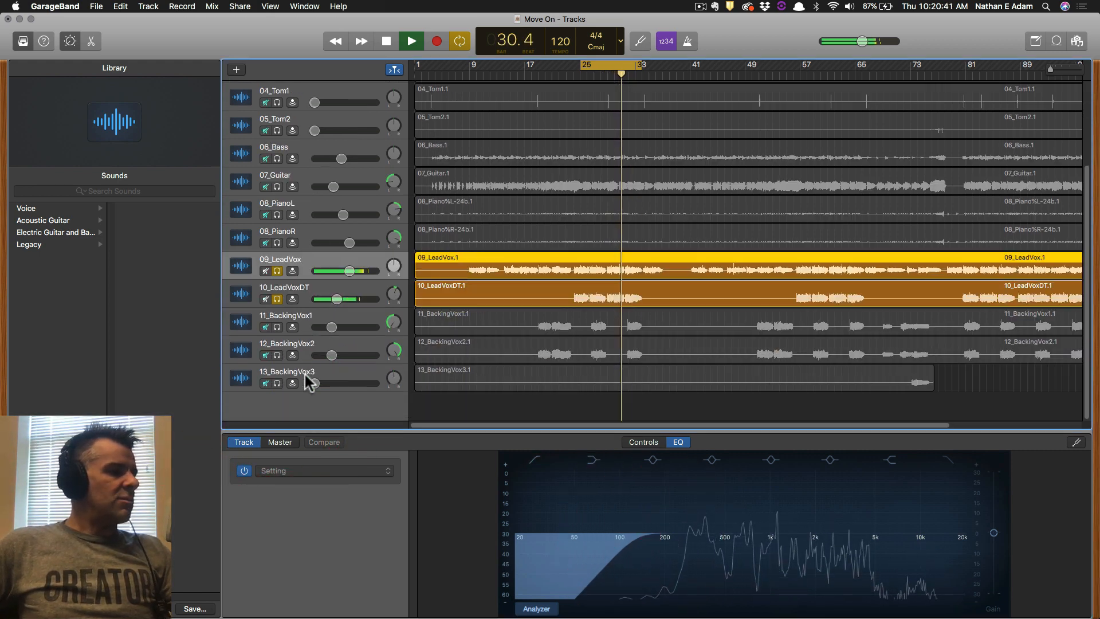
# Add low cuts to 10_LeadVoxDT at about 42.5 Hz and 11_BackingVox1 at about 90 Hz.
pyautogui.click(304, 289)
pyautogui.click(277, 271)
pyautogui.click(536, 609)
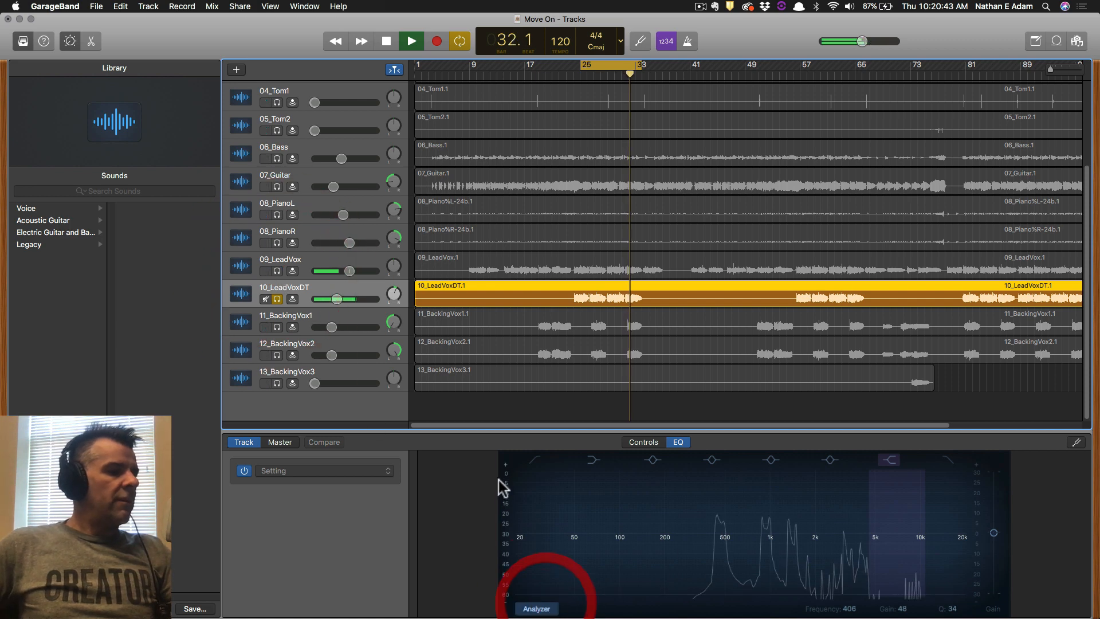
pyautogui.click(535, 460)
pyautogui.moveTo(525, 540); pyautogui.dragTo(667, 544)
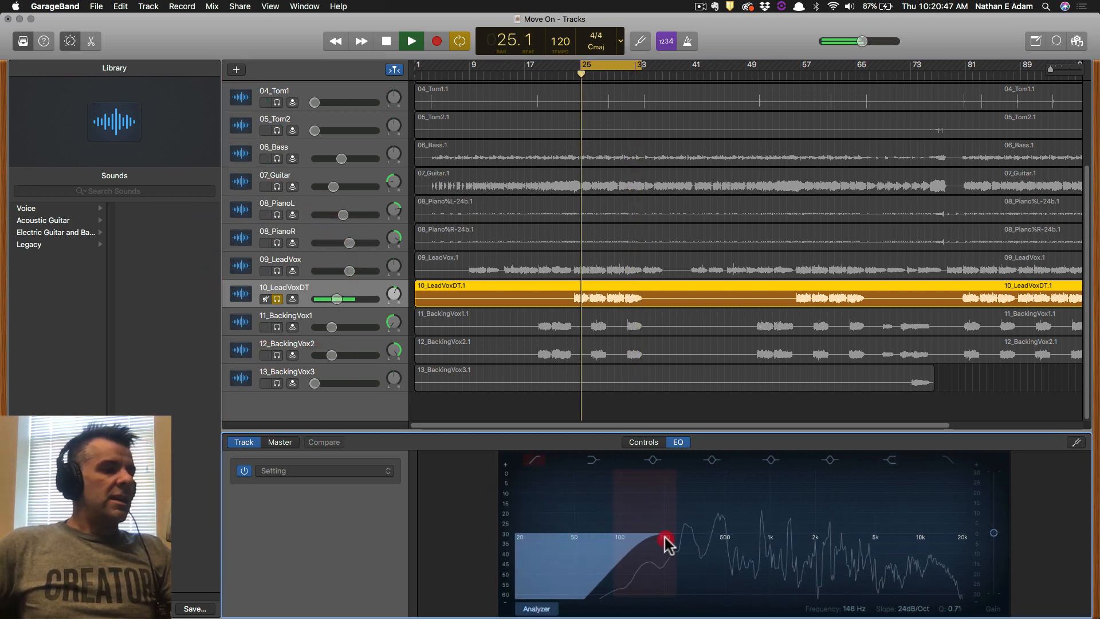
pyautogui.click(309, 318)
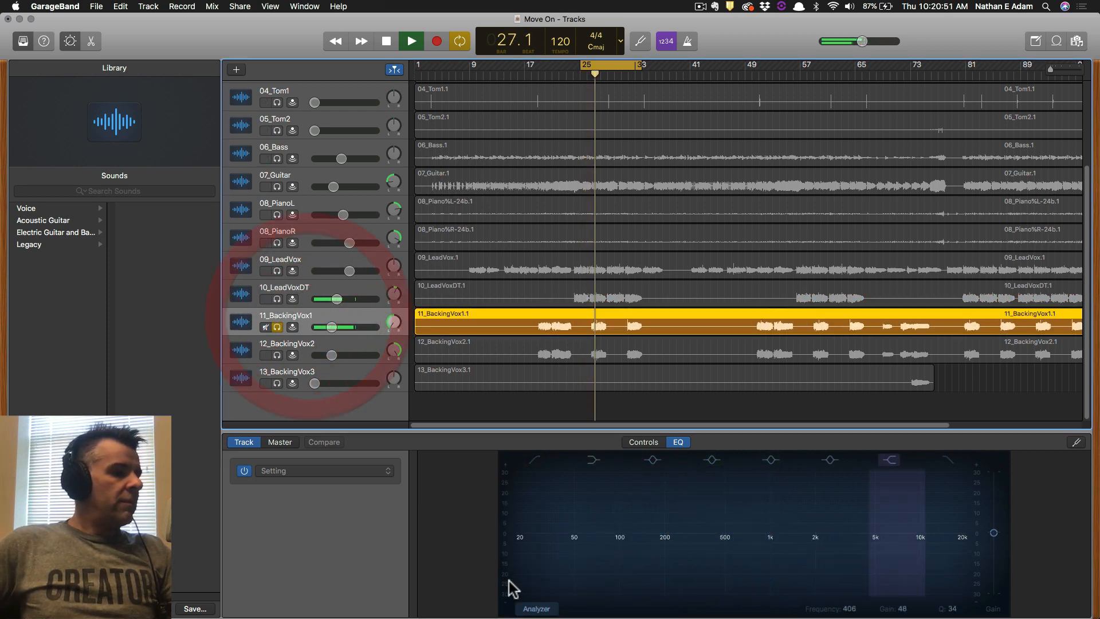
pyautogui.click(534, 607)
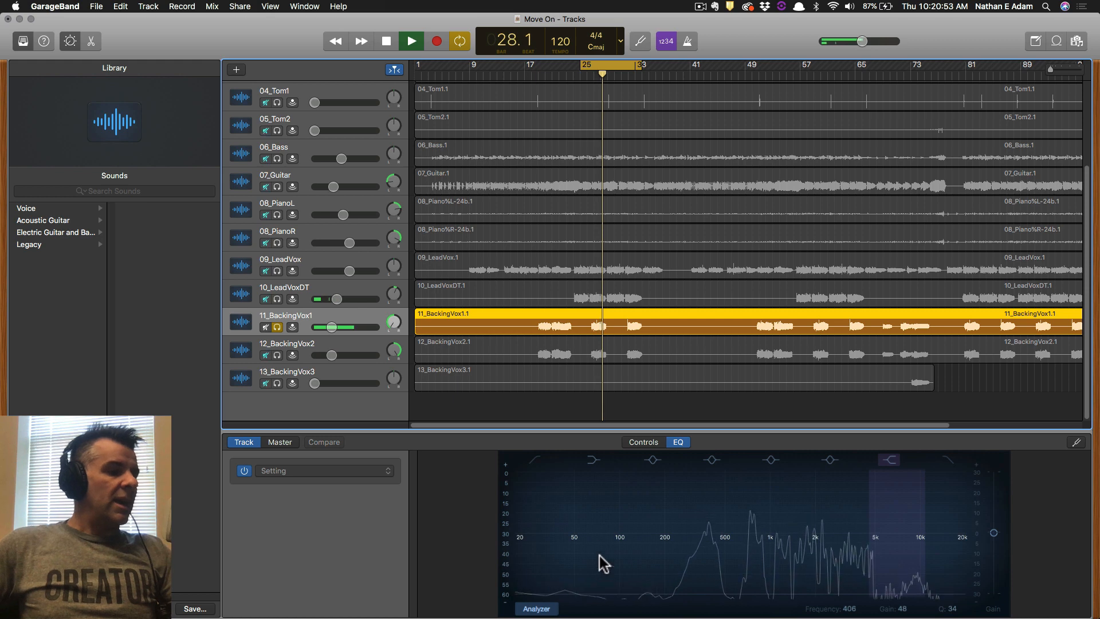
pyautogui.click(533, 460)
pyautogui.moveTo(525, 538); pyautogui.dragTo(664, 538)
# Solo 12_BackingVox2 and set its low cut to about 114 Hz during playback.
pyautogui.click(279, 355)
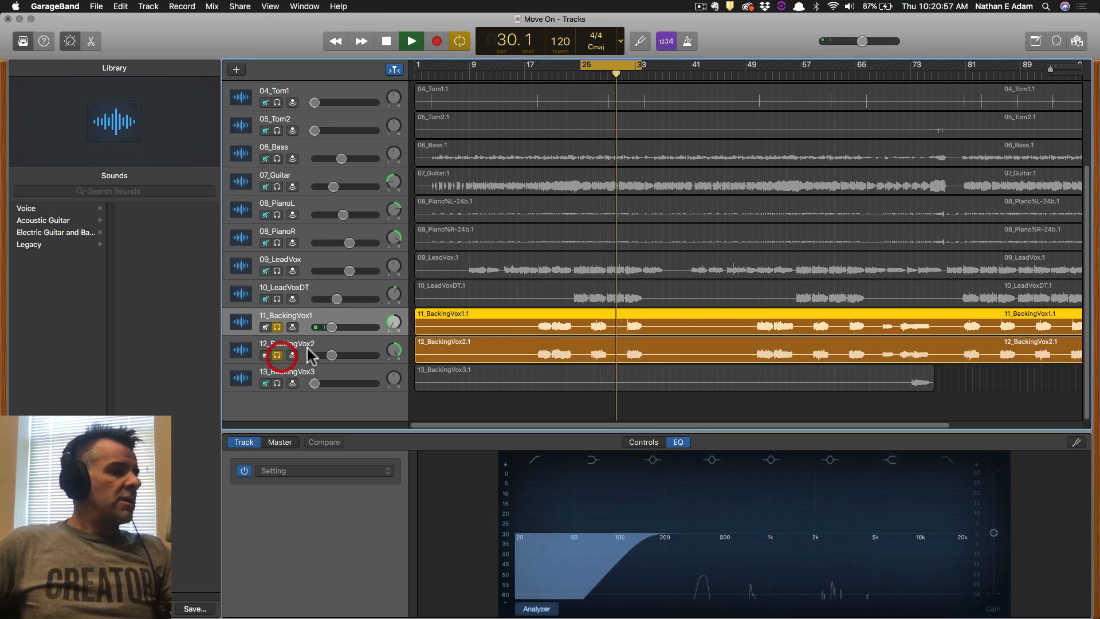
pyautogui.click(310, 345)
pyautogui.click(278, 328)
pyautogui.click(540, 609)
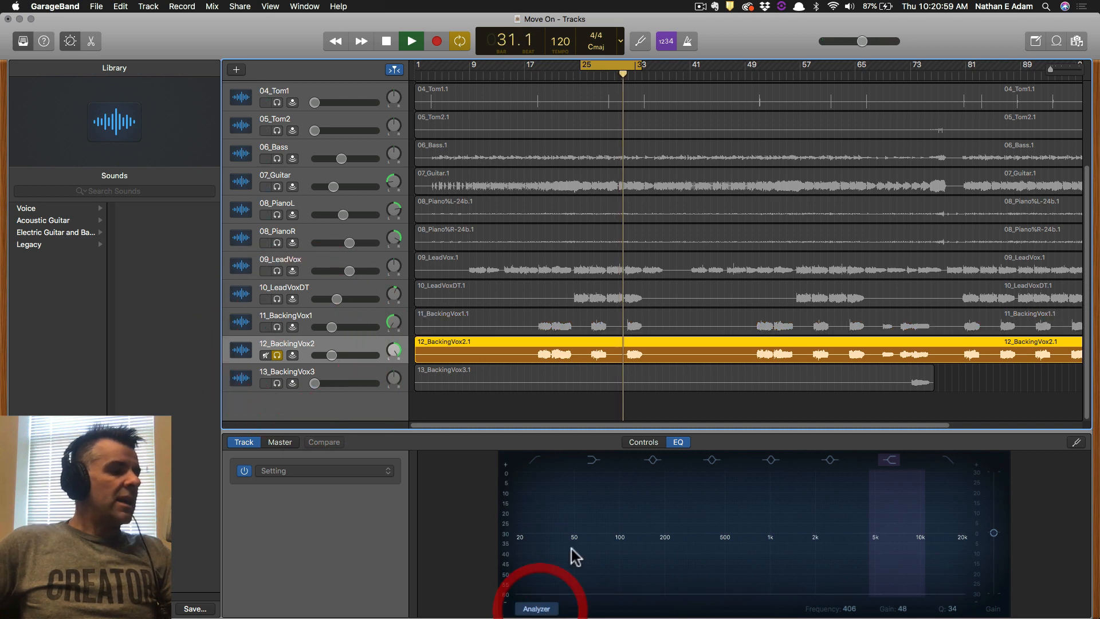
pyautogui.click(532, 460)
pyautogui.press('space')
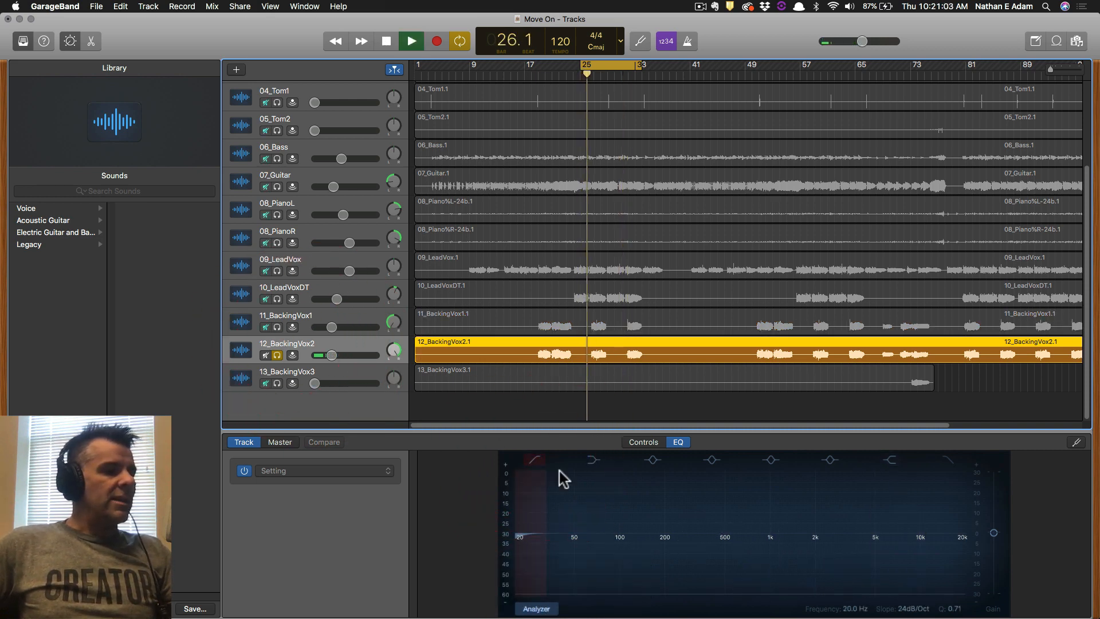
pyautogui.moveTo(526, 535); pyautogui.dragTo(648, 540)
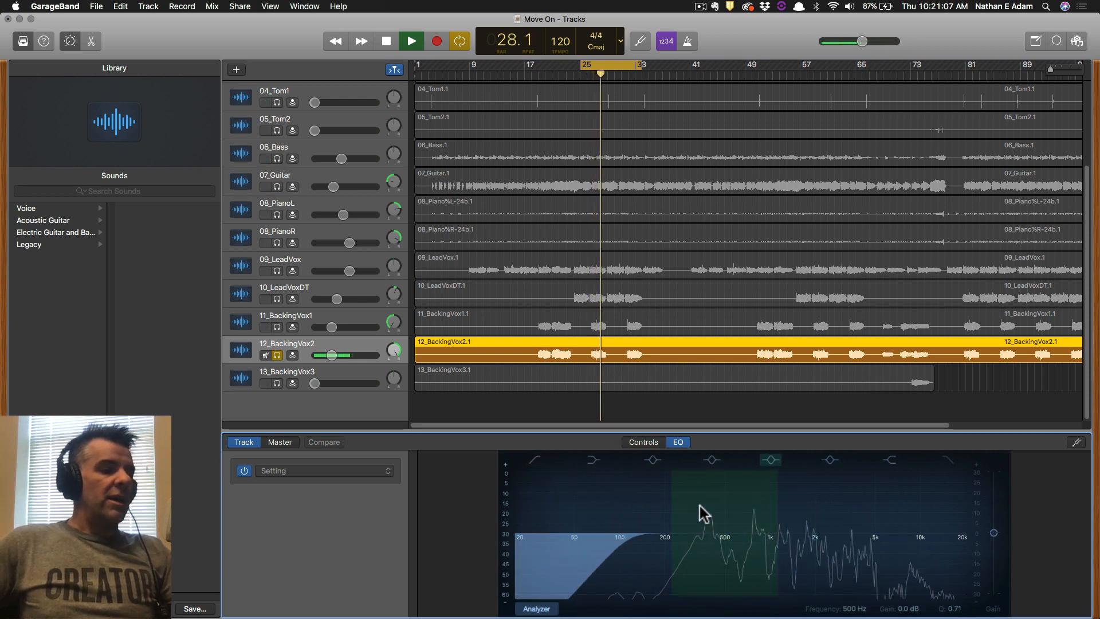
# Cycle bars 73 to 78 and set a soloed 13_BackingVox3's low cut to about 134 Hz.
pyautogui.click(295, 367)
pyautogui.click(277, 382)
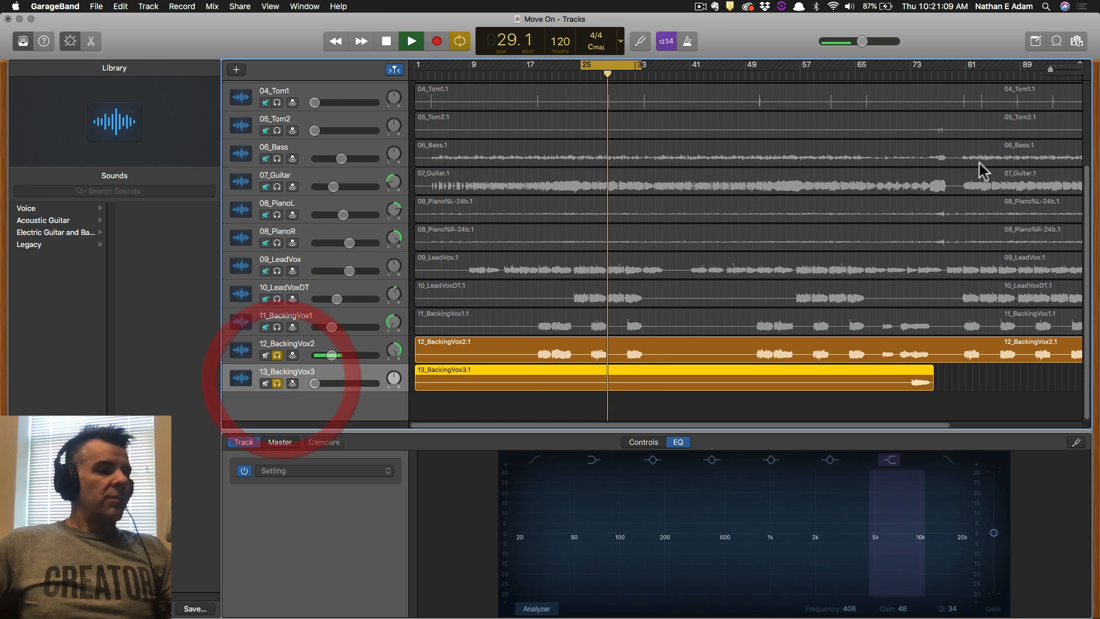
pyautogui.press('space')
pyautogui.moveTo(911, 66); pyautogui.dragTo(942, 66)
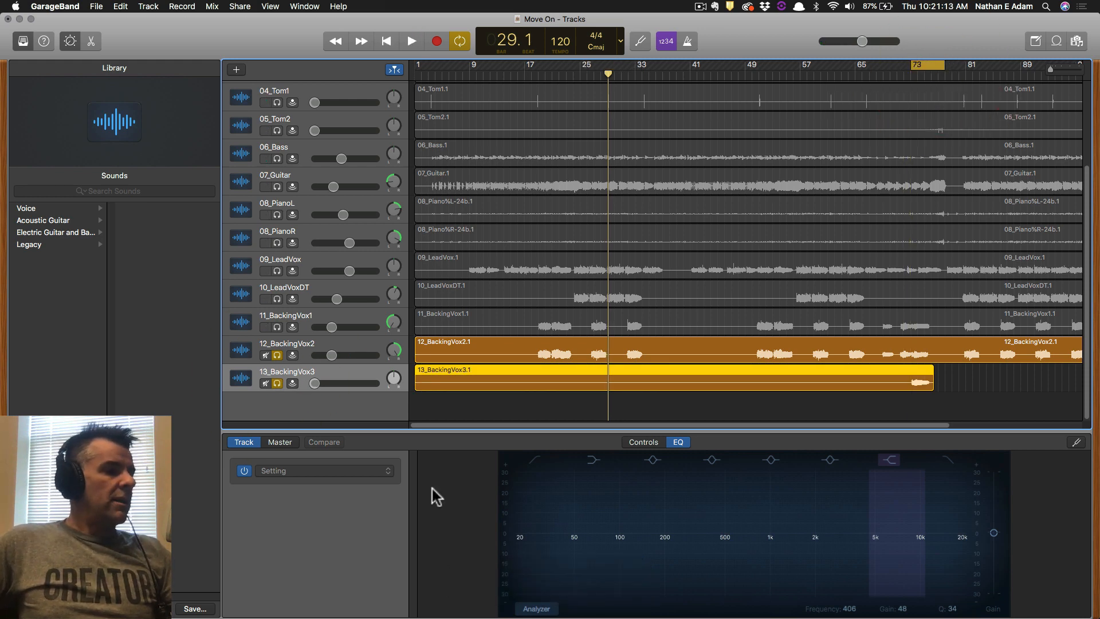
pyautogui.click(534, 607)
pyautogui.press('space')
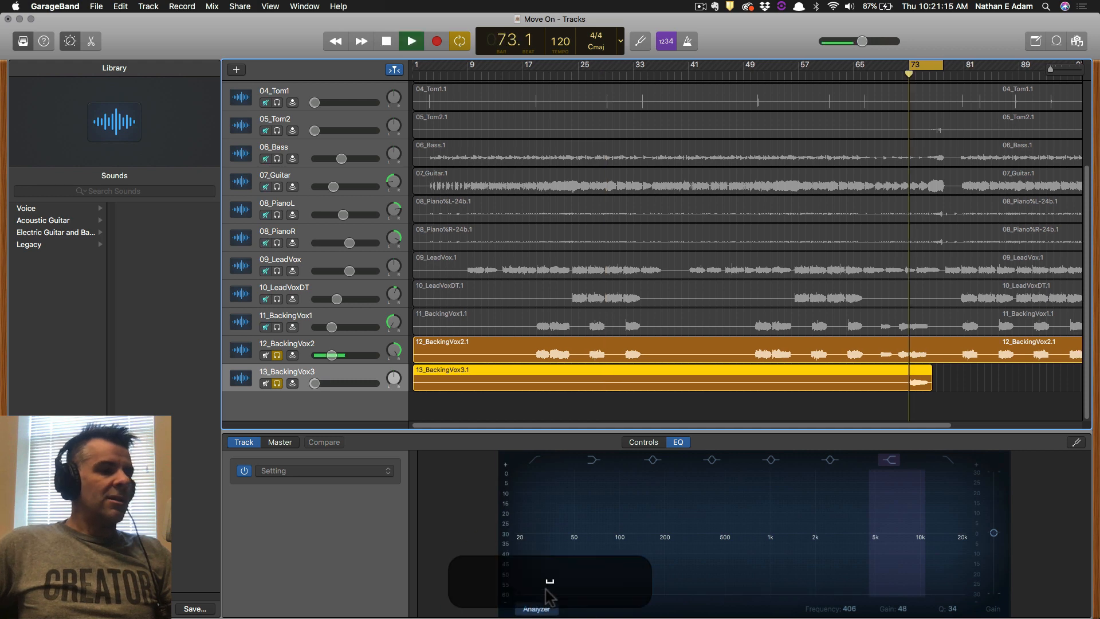
pyautogui.click(534, 460)
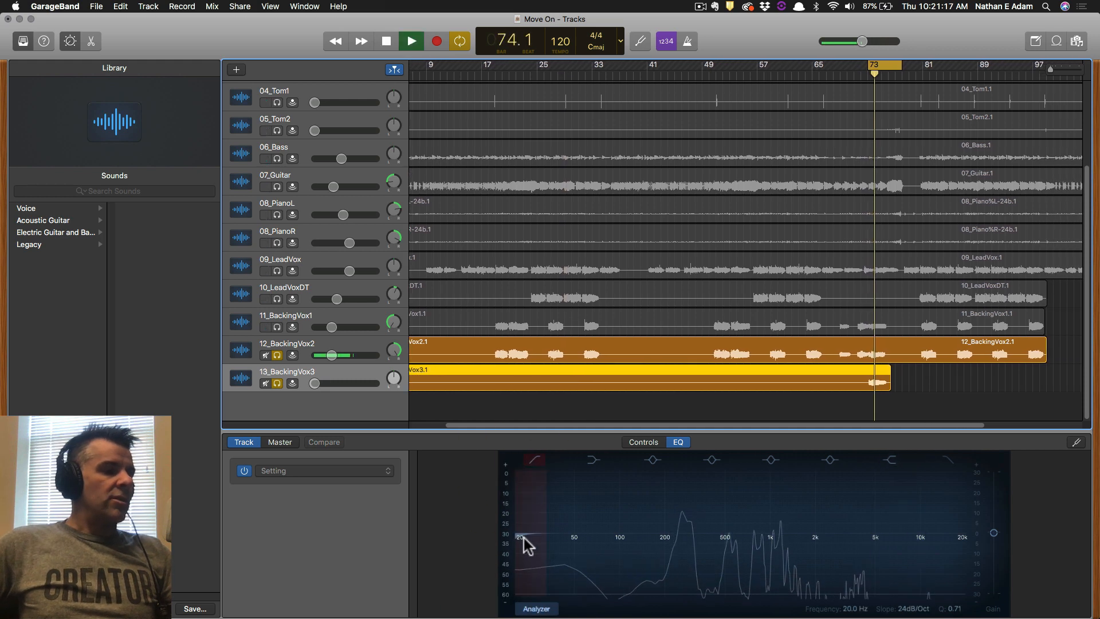
pyautogui.moveTo(523, 539); pyautogui.dragTo(656, 541)
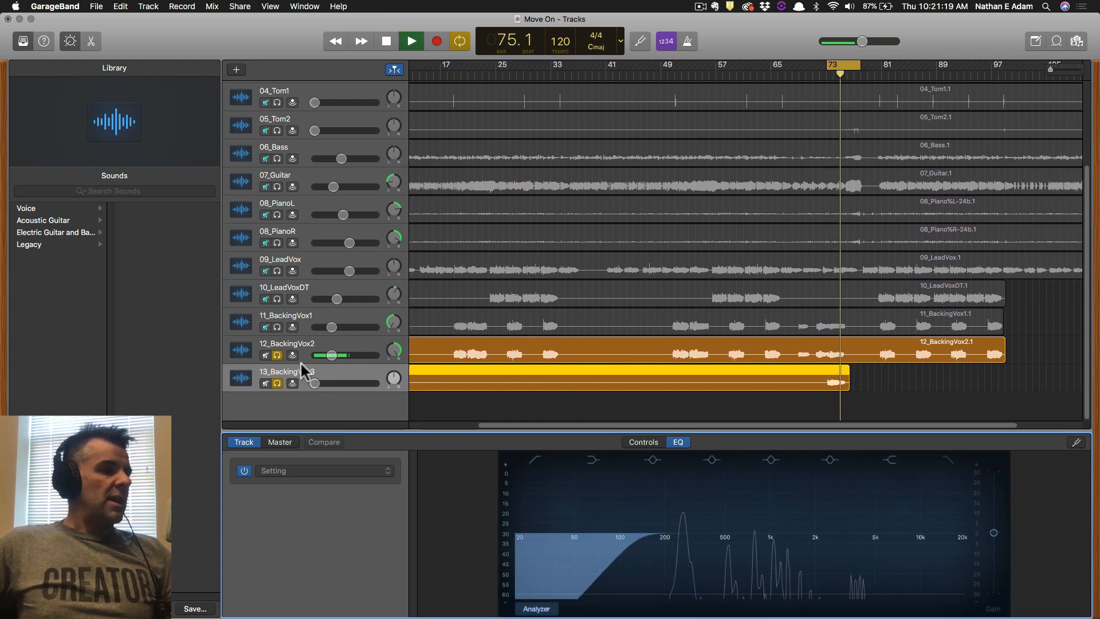
# Clear the backing vocal solos and stop playback.
pyautogui.moveTo(278, 356); pyautogui.dragTo(279, 394)
pyautogui.press('space')
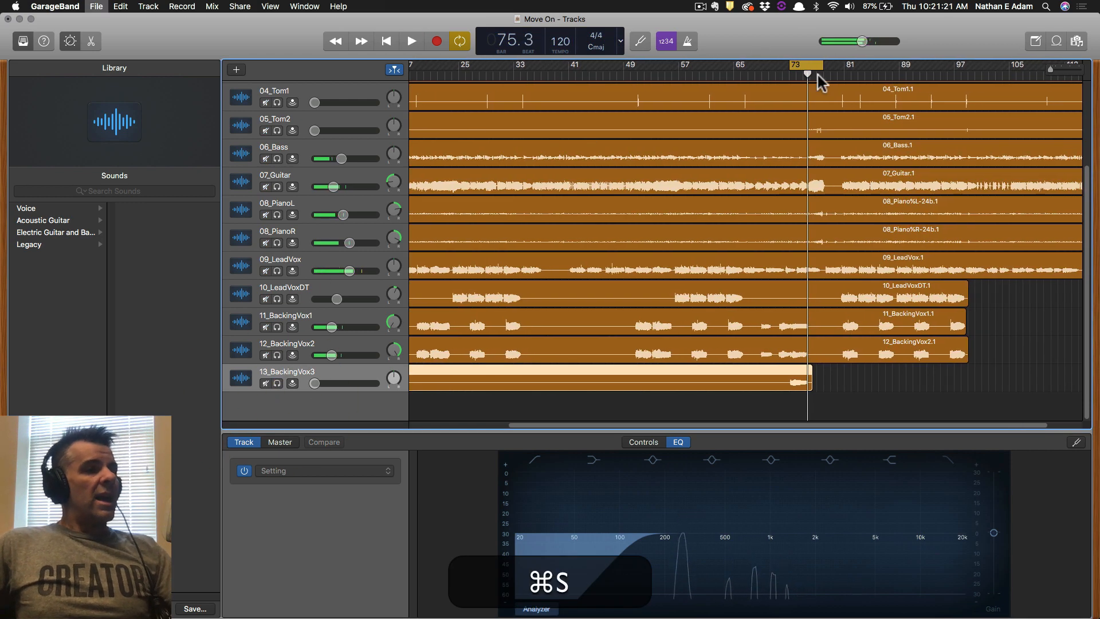
pyautogui.scroll(5, 341, 217)
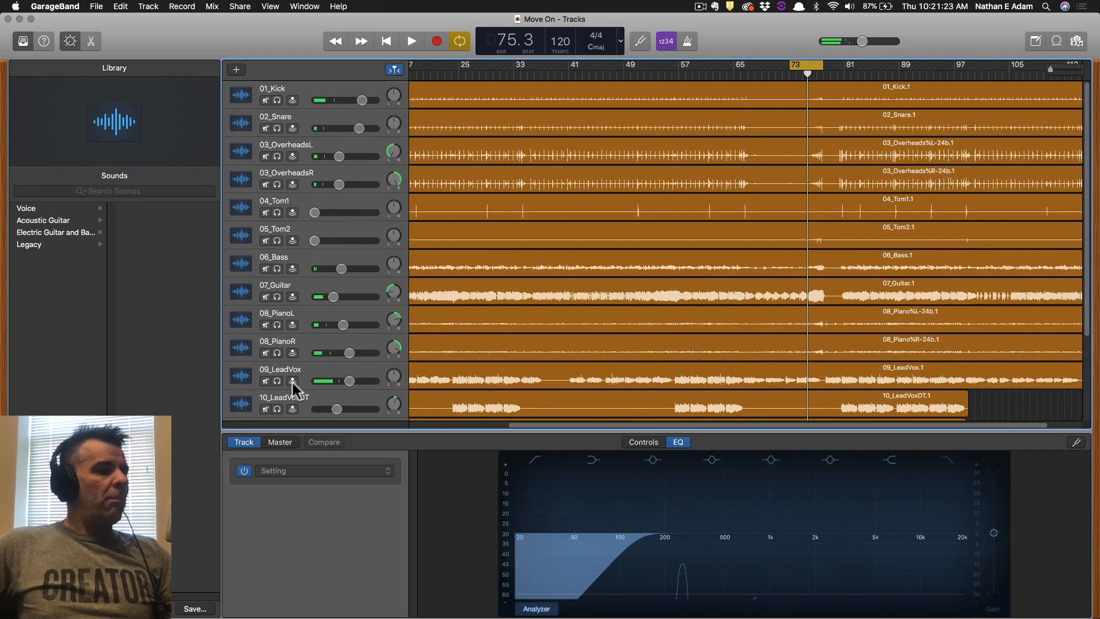
# Open the master track's Channel EQ, move it over the tracks, and turn on its spectrum analyzer.
pyautogui.click(280, 442)
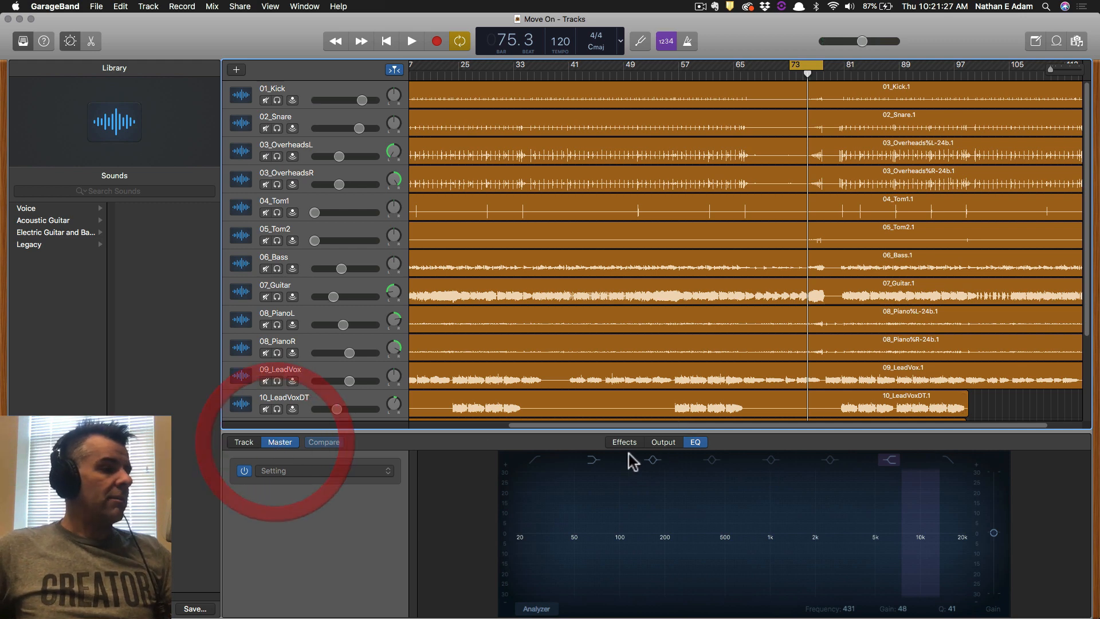
pyautogui.click(662, 441)
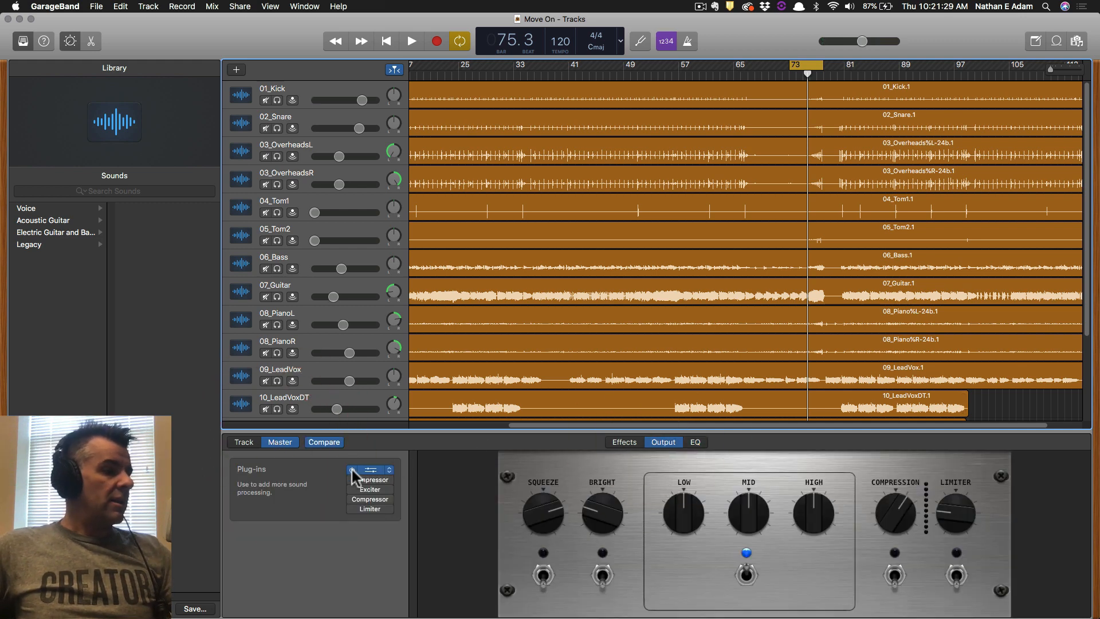
pyautogui.click(374, 476)
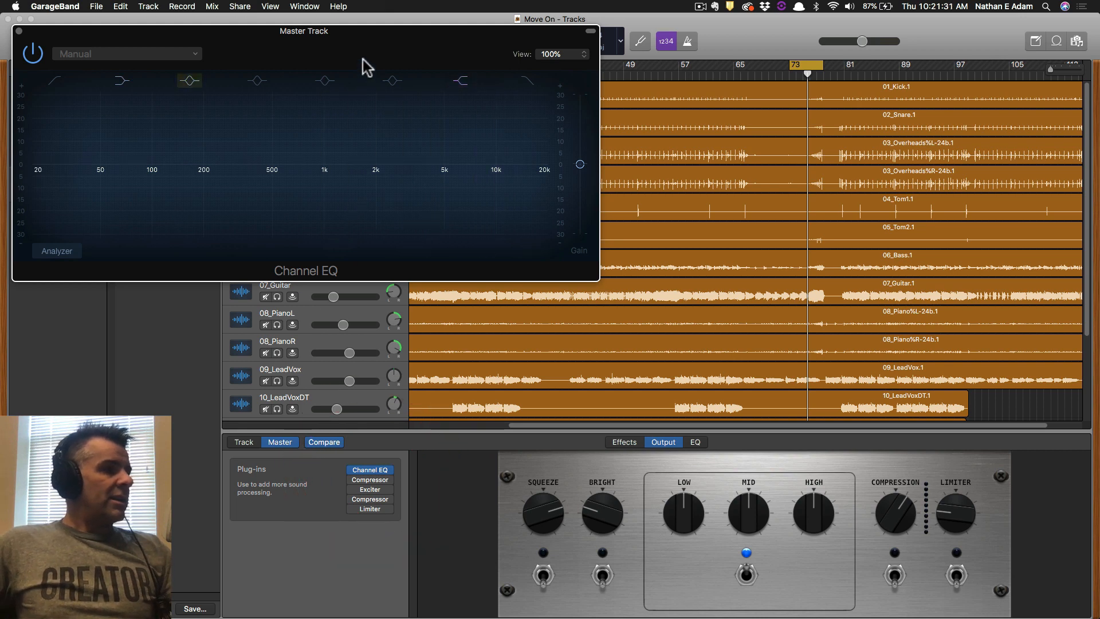
pyautogui.moveTo(363, 66); pyautogui.dragTo(664, 112)
pyautogui.click(310, 312)
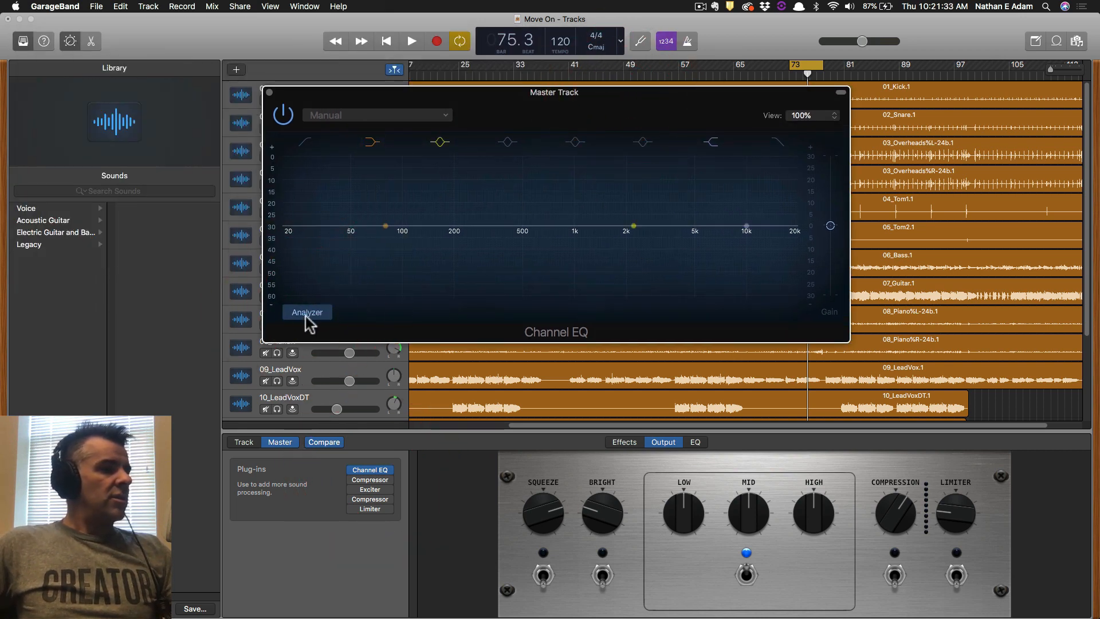
# Loop bars 49–65 and play them to watch the master spectrum, then stop playback.
pyautogui.press('space')
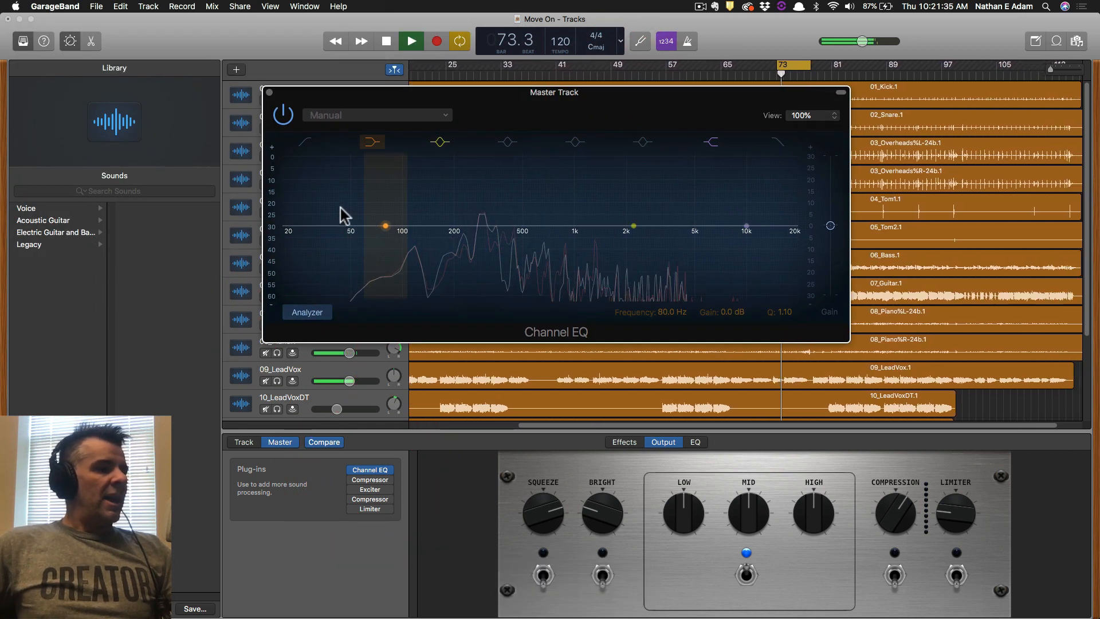
pyautogui.press('space')
pyautogui.moveTo(596, 65); pyautogui.dragTo(708, 65)
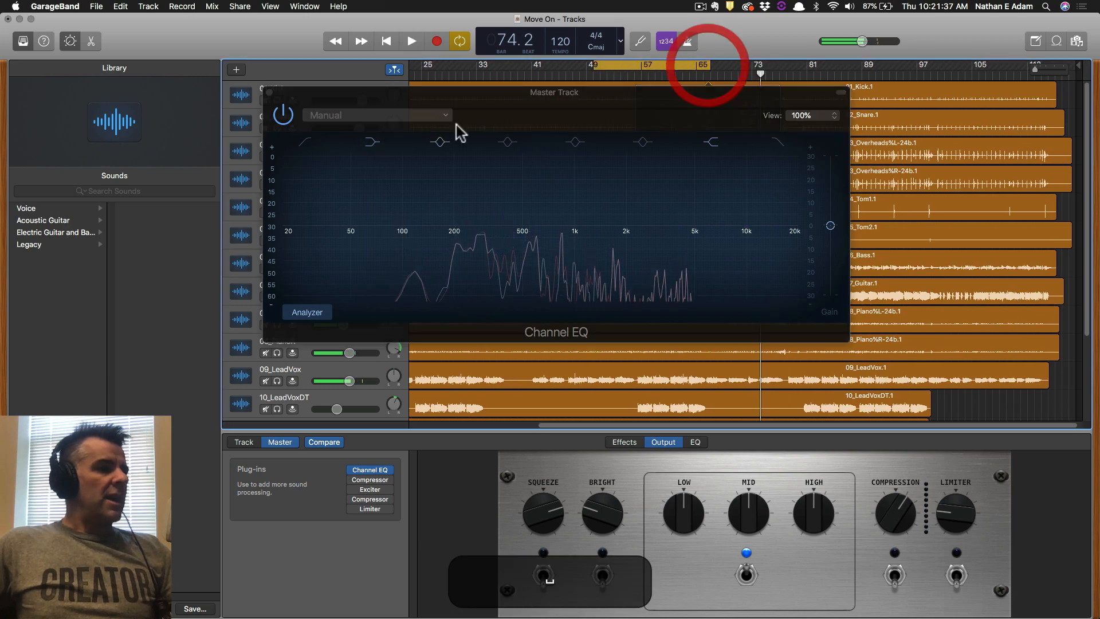
pyautogui.press('space')
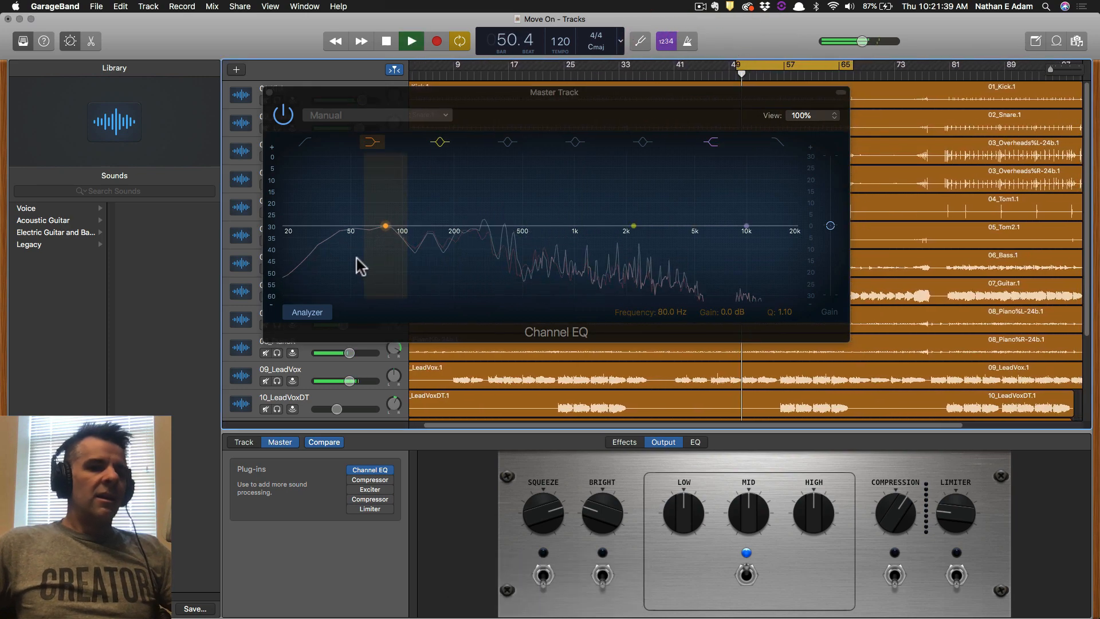
pyautogui.press('space')
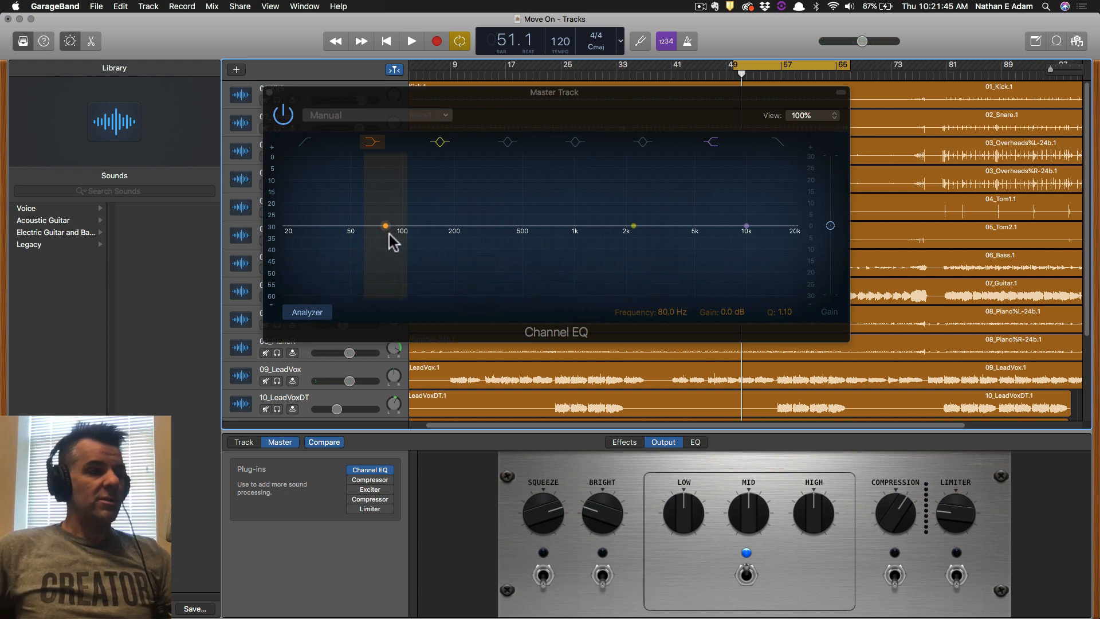
pyautogui.press('space')
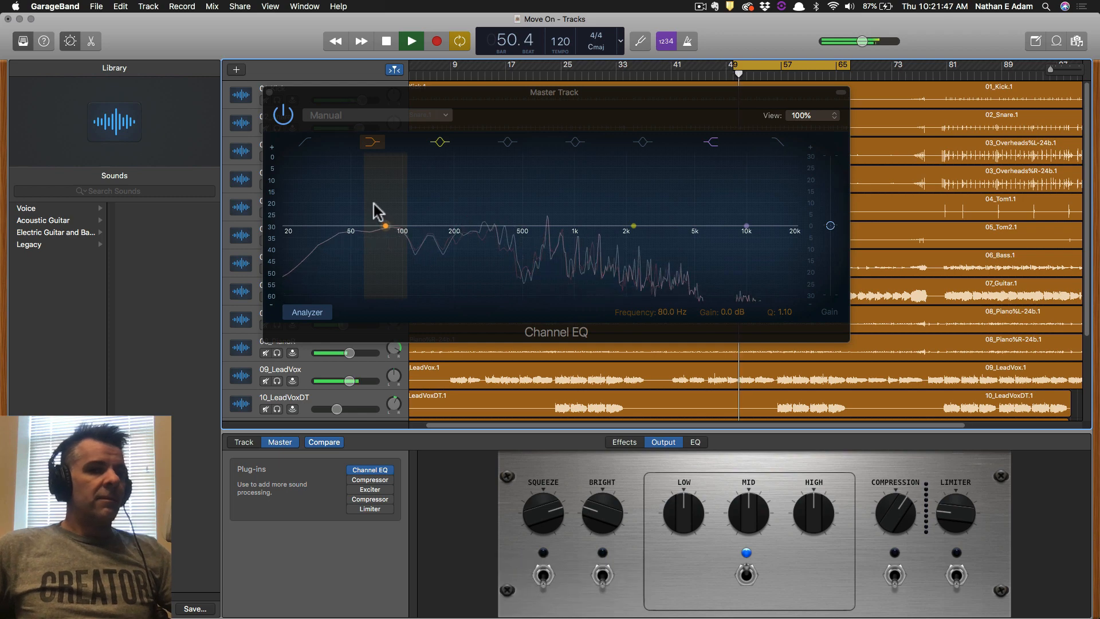
pyautogui.press('space')
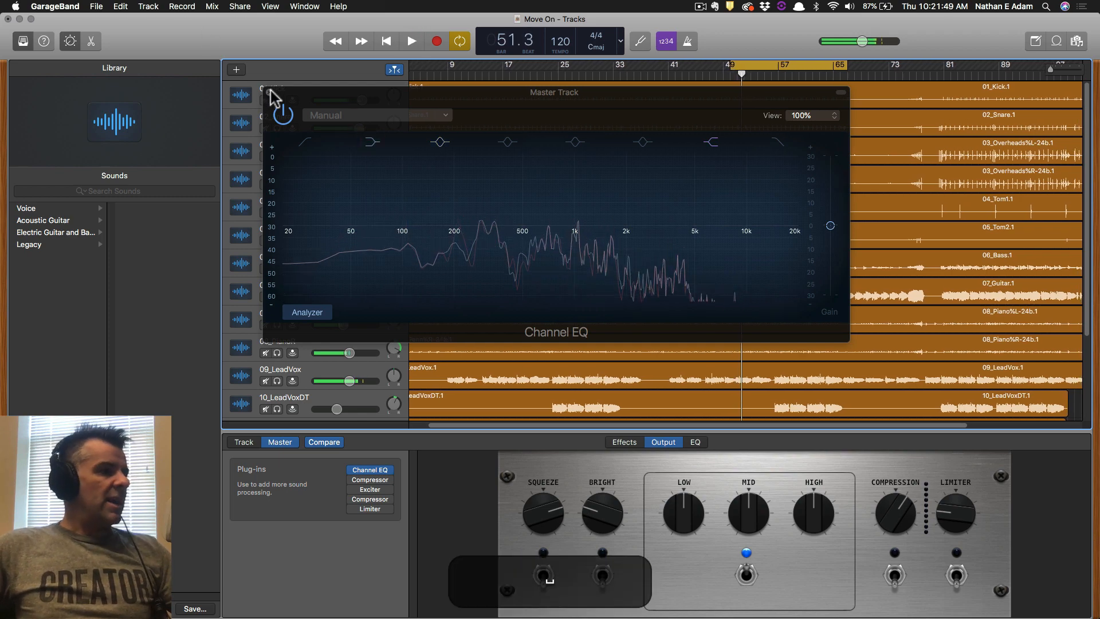
# Close the master Channel EQ and save the Move On project.
pyautogui.click(269, 91)
pyautogui.press('super+s')
pyautogui.press('super+Tab')
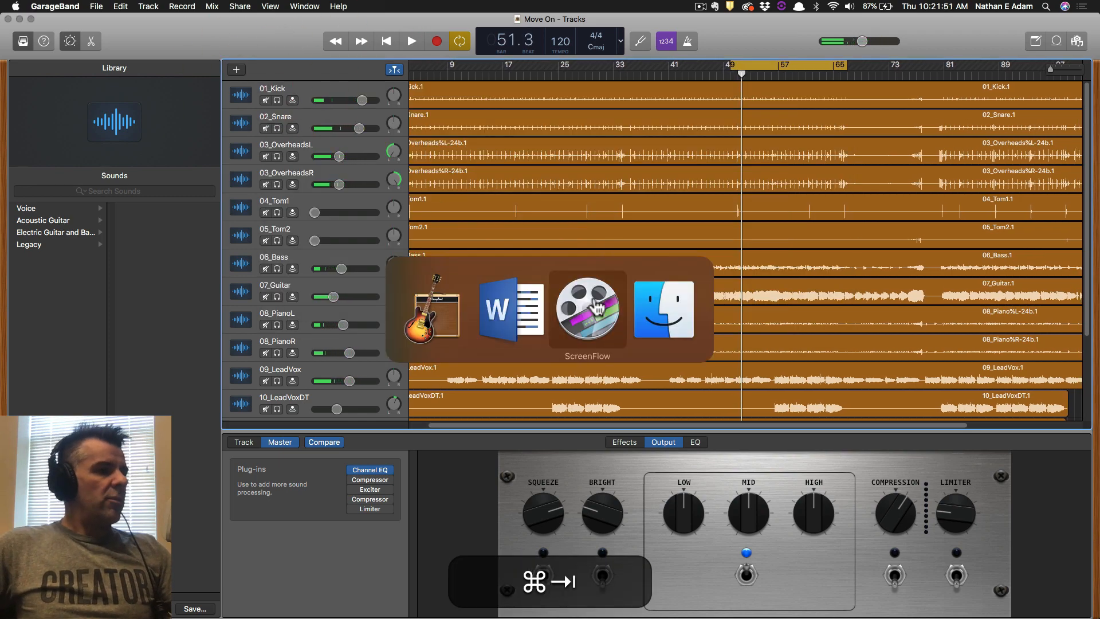
# Select 03_OverheadsL and play it with its EQ curve and analyzer showing.
pyautogui.keyDown('super'); pyautogui.click(515, 316); pyautogui.keyUp('super')
pyautogui.press('super+Tab')
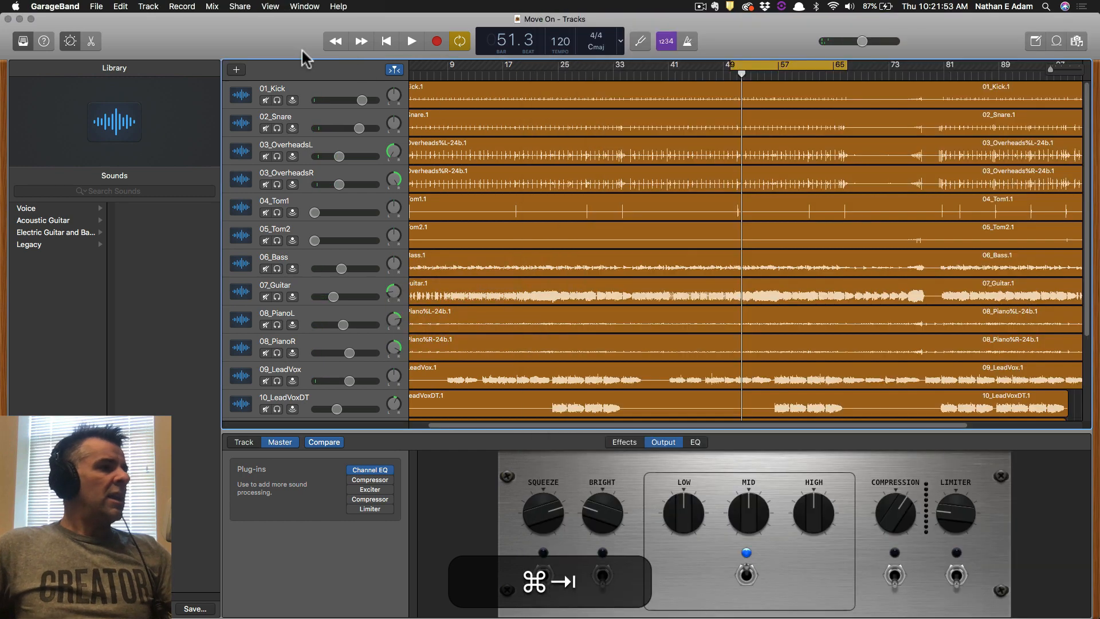
pyautogui.click(319, 118)
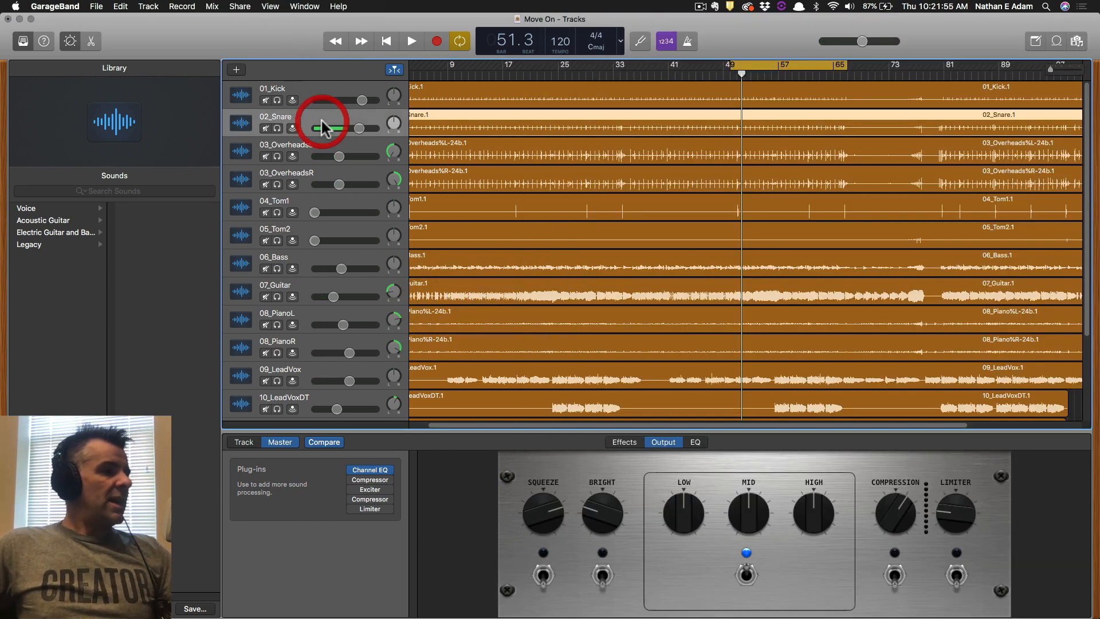
pyautogui.click(314, 150)
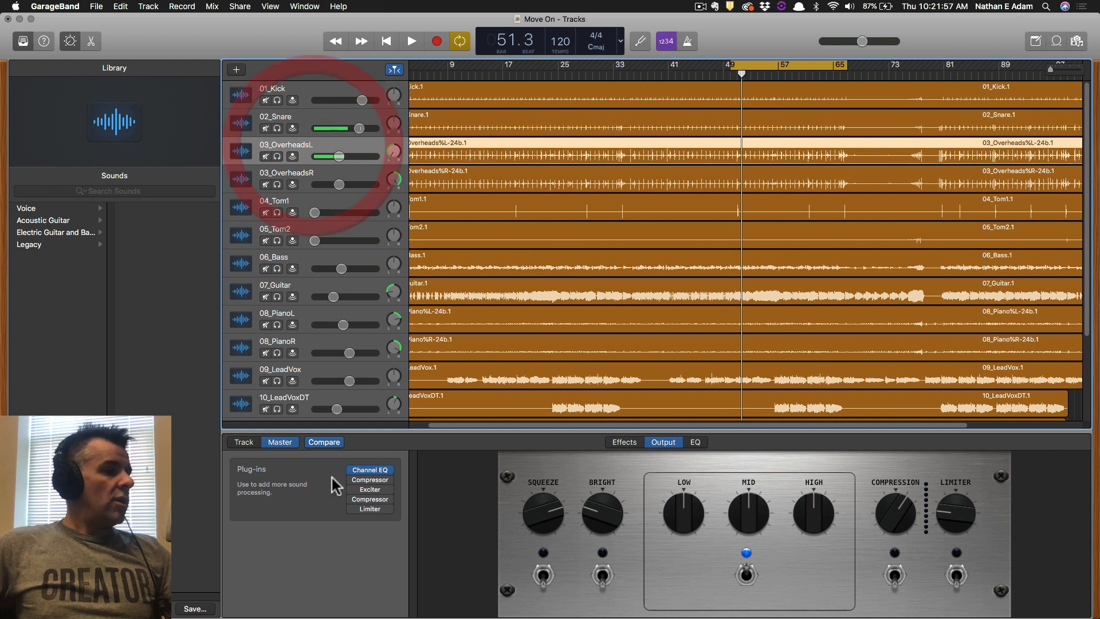
pyautogui.click(244, 442)
pyautogui.click(677, 442)
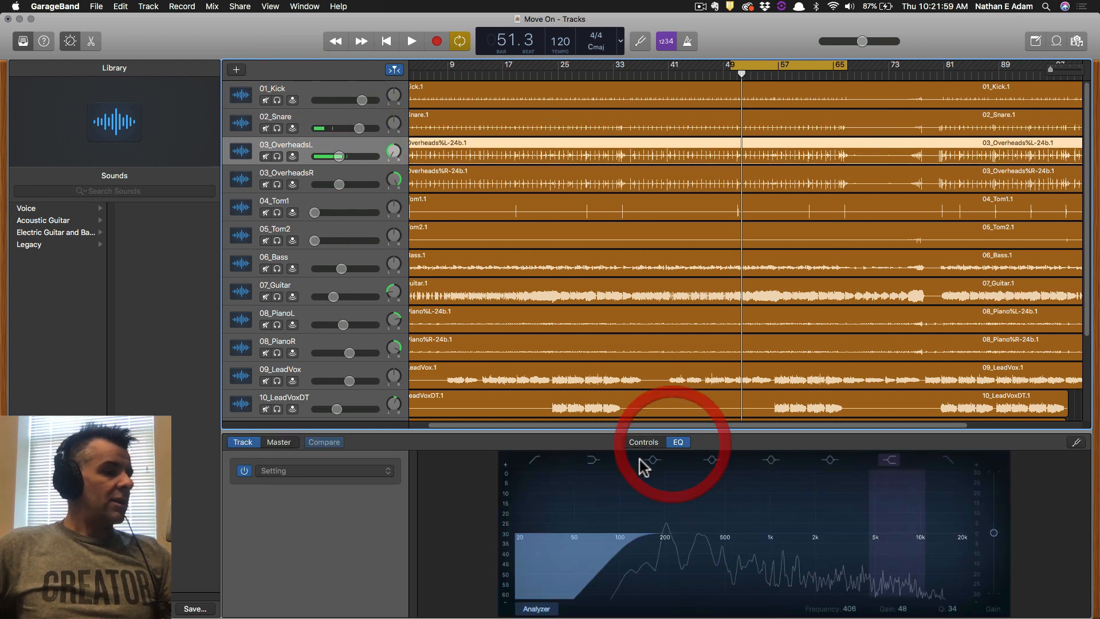
pyautogui.press('space')
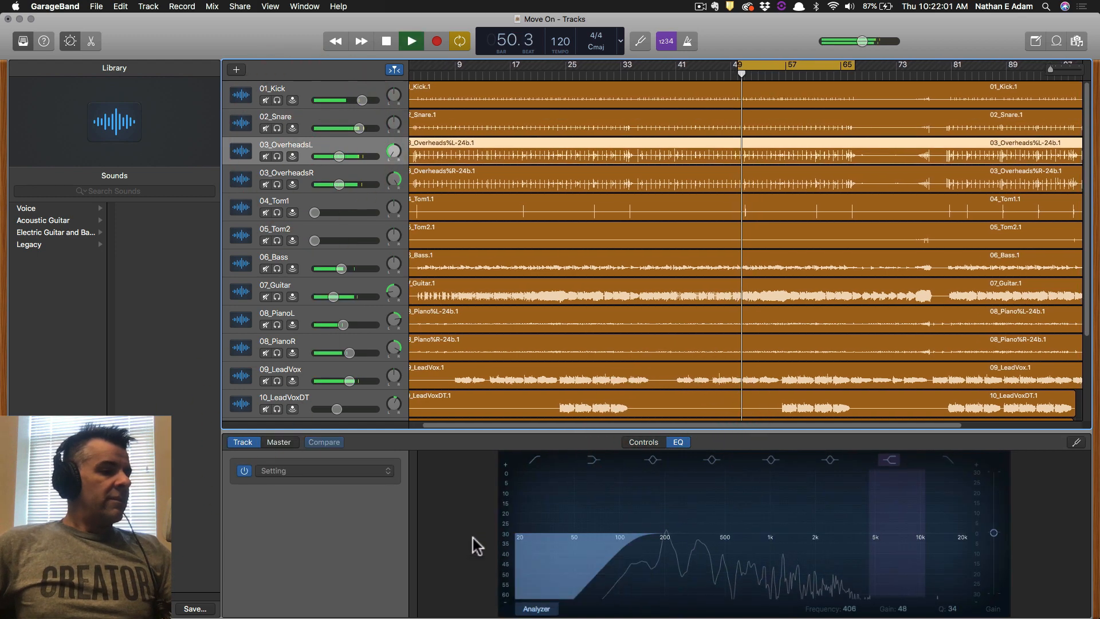
pyautogui.press('space')
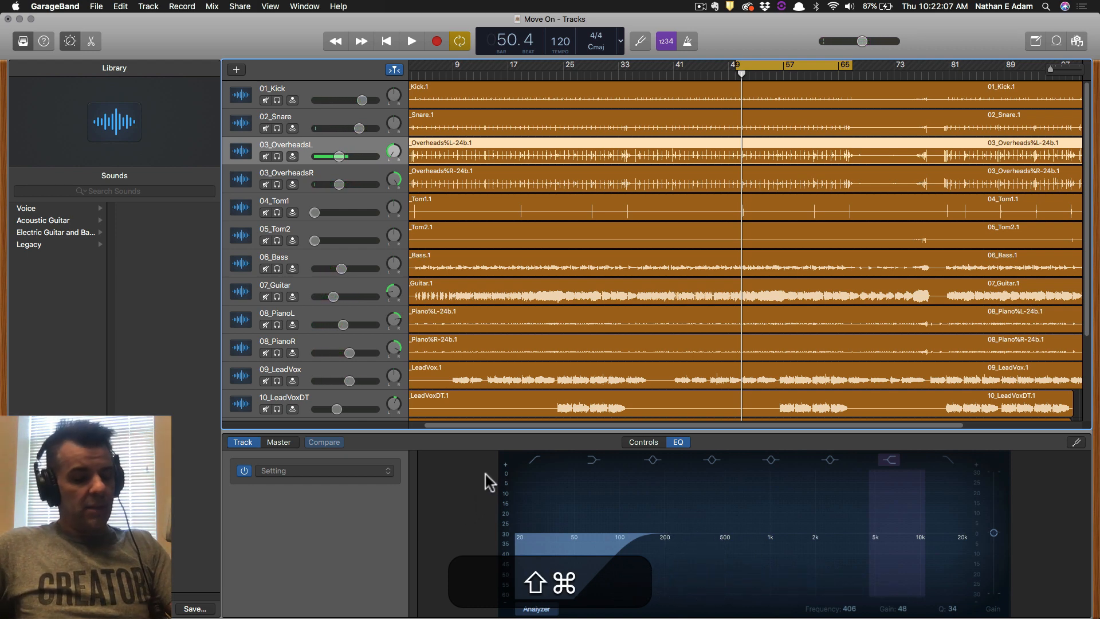
# Capture an area screenshot of the 03_OverheadsL EQ curve showing its low cut.
pyautogui.press('shift+super+4')
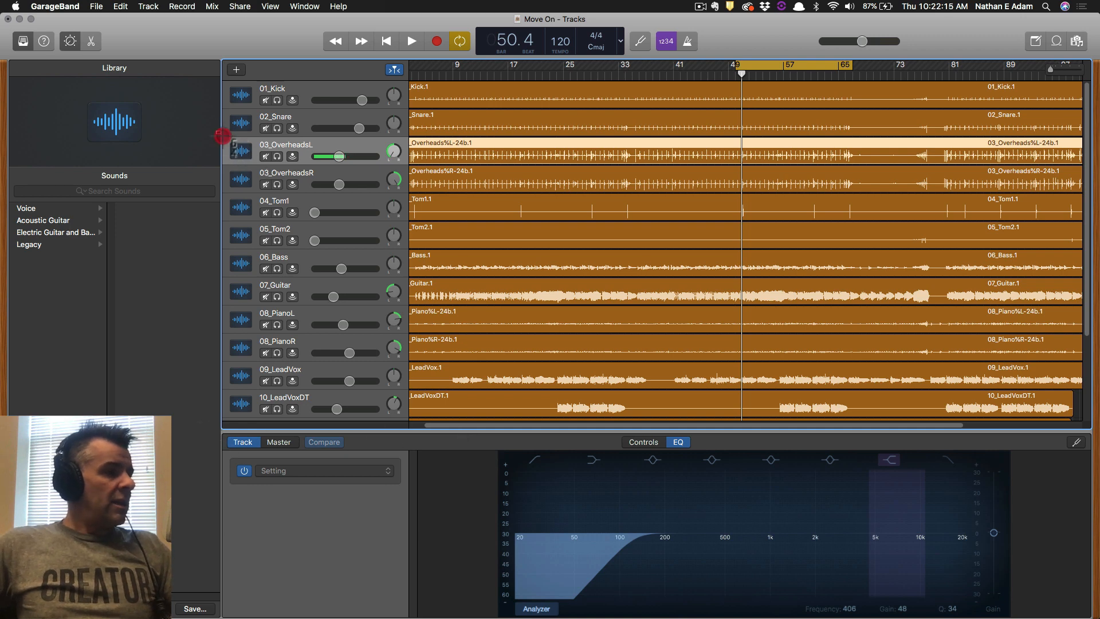
pyautogui.moveTo(221, 134); pyautogui.dragTo(1070, 613)
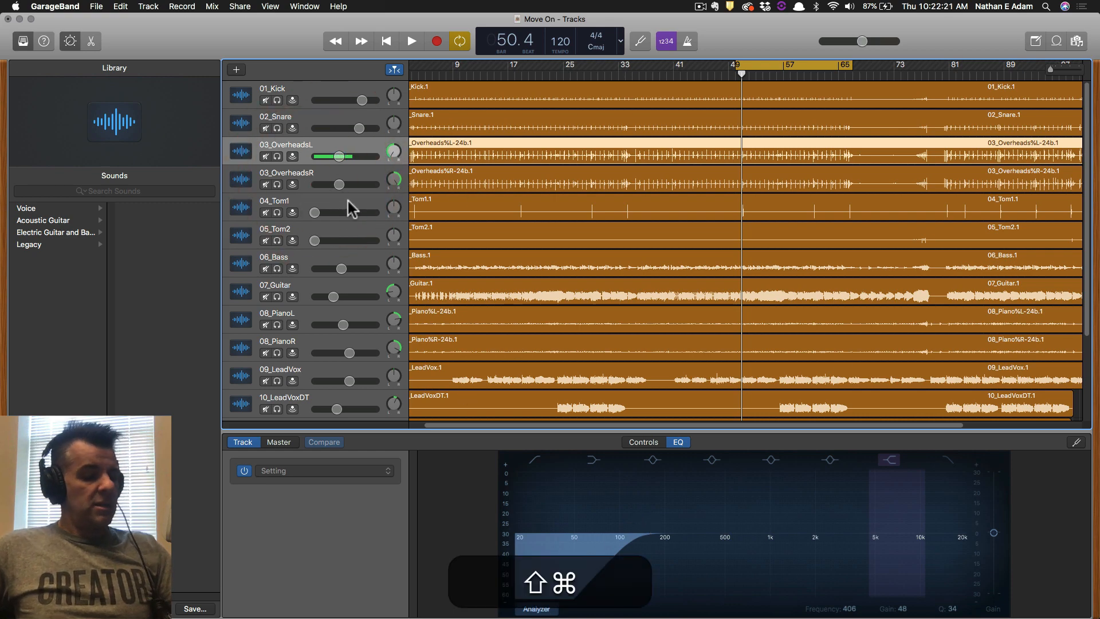
pyautogui.press('shift+super+Tab')
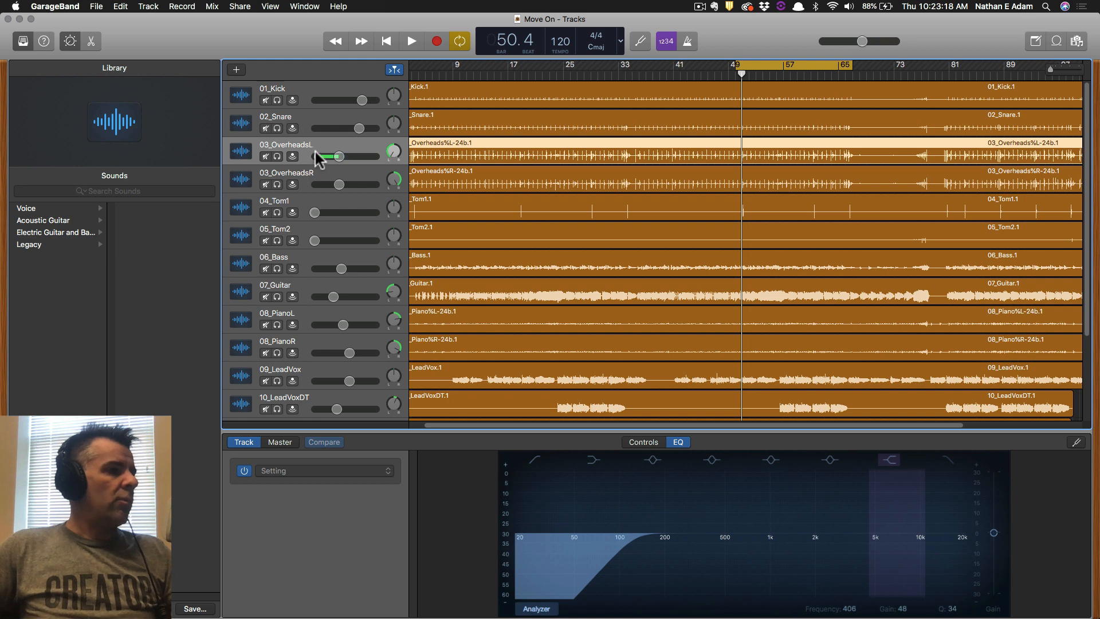
# Solo 04_Tom1 and play a cycle loop over bars 50–51.
pyautogui.click(305, 204)
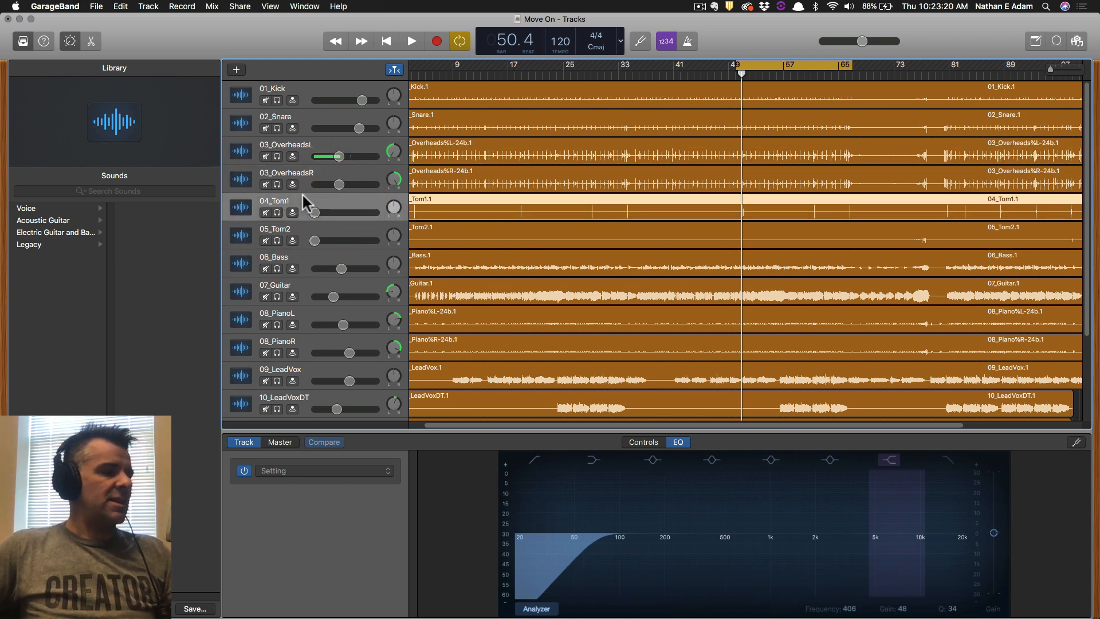
pyautogui.click(278, 212)
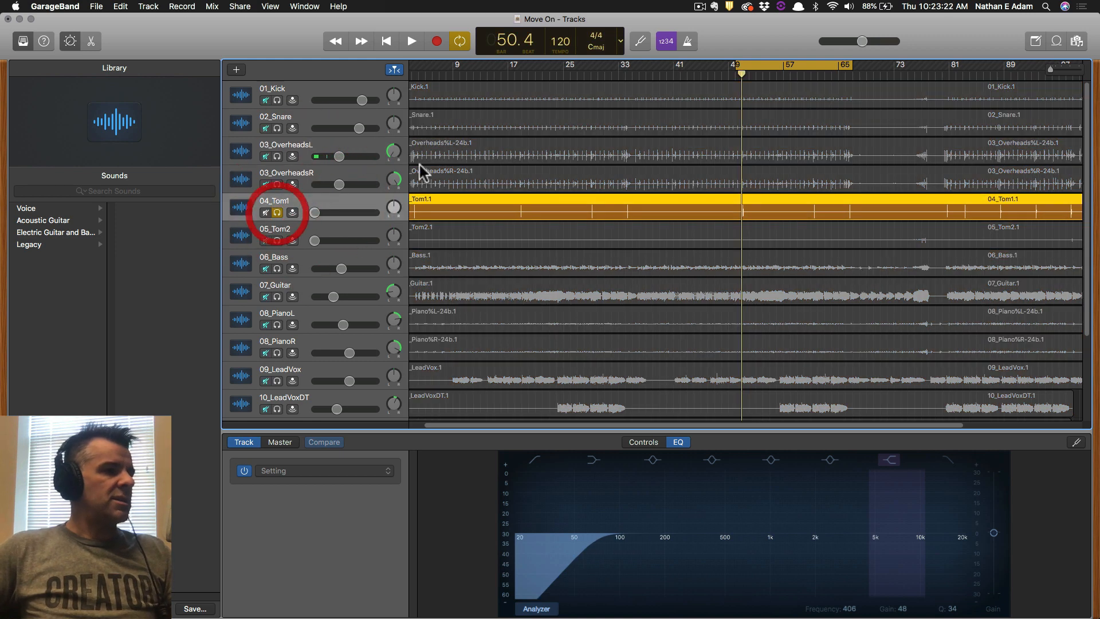
pyautogui.moveTo(751, 63); pyautogui.dragTo(727, 63)
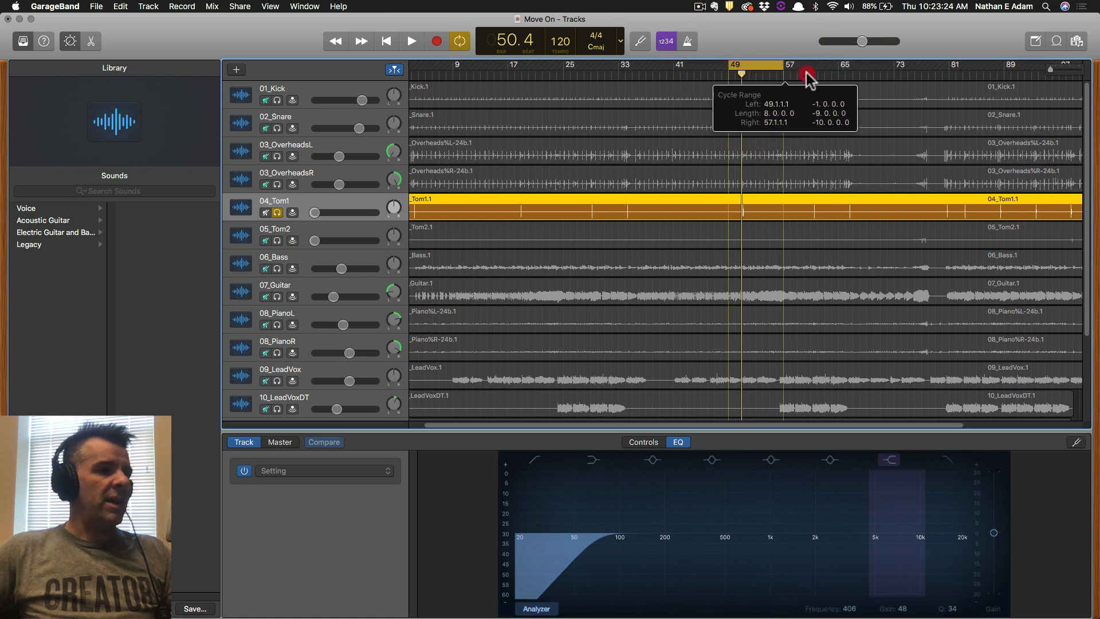
pyautogui.click(852, 73)
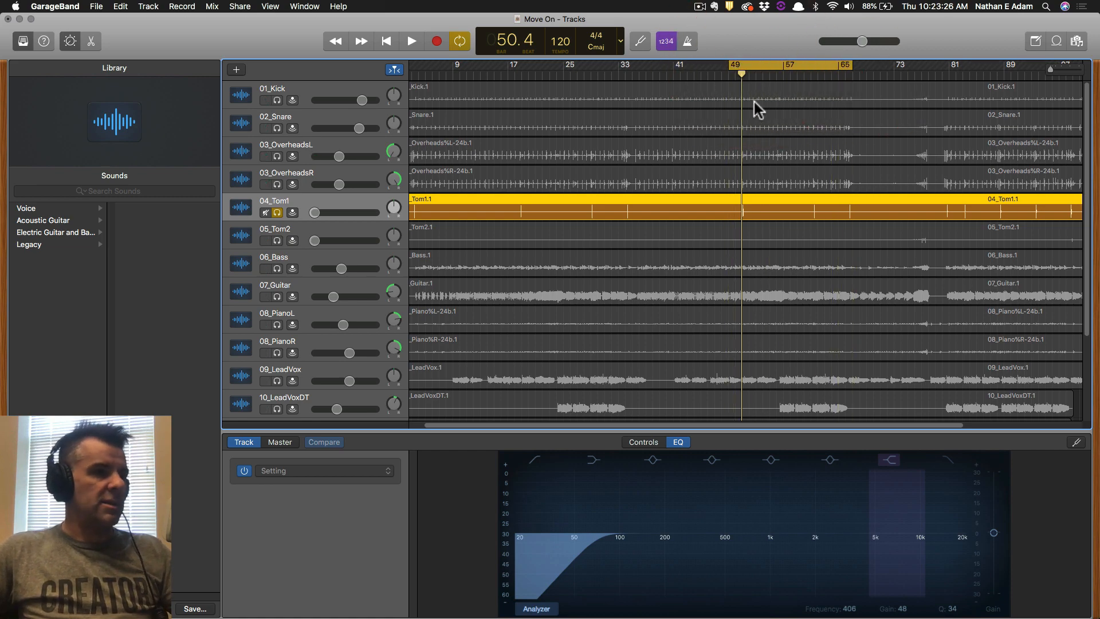
pyautogui.moveTo(1052, 69); pyautogui.dragTo(1056, 70)
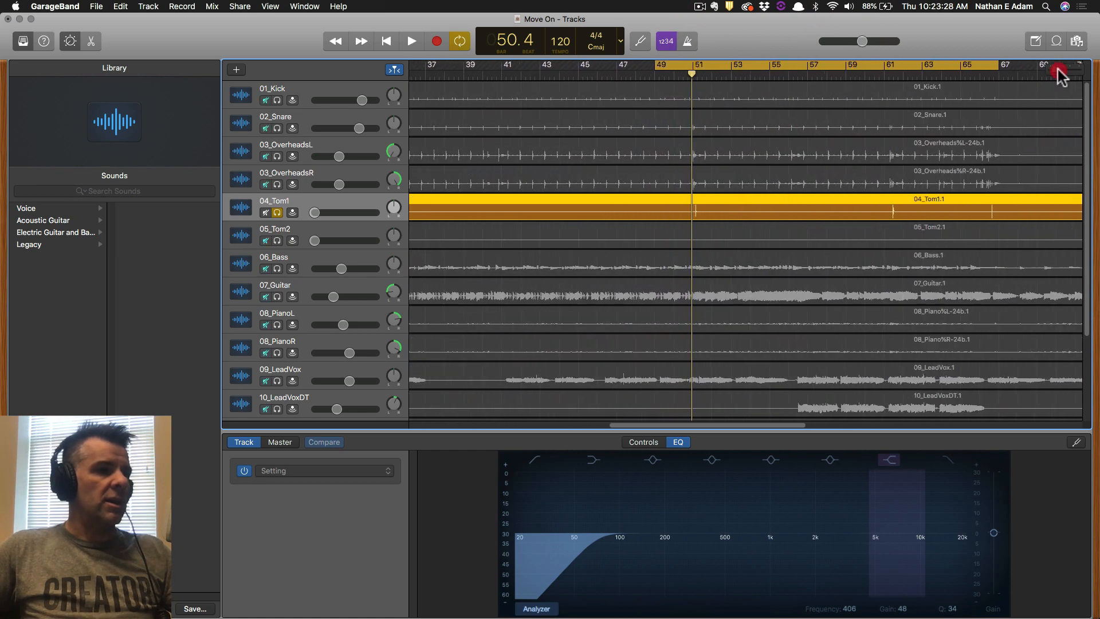
pyautogui.moveTo(669, 70); pyautogui.dragTo(717, 68)
pyautogui.press('space')
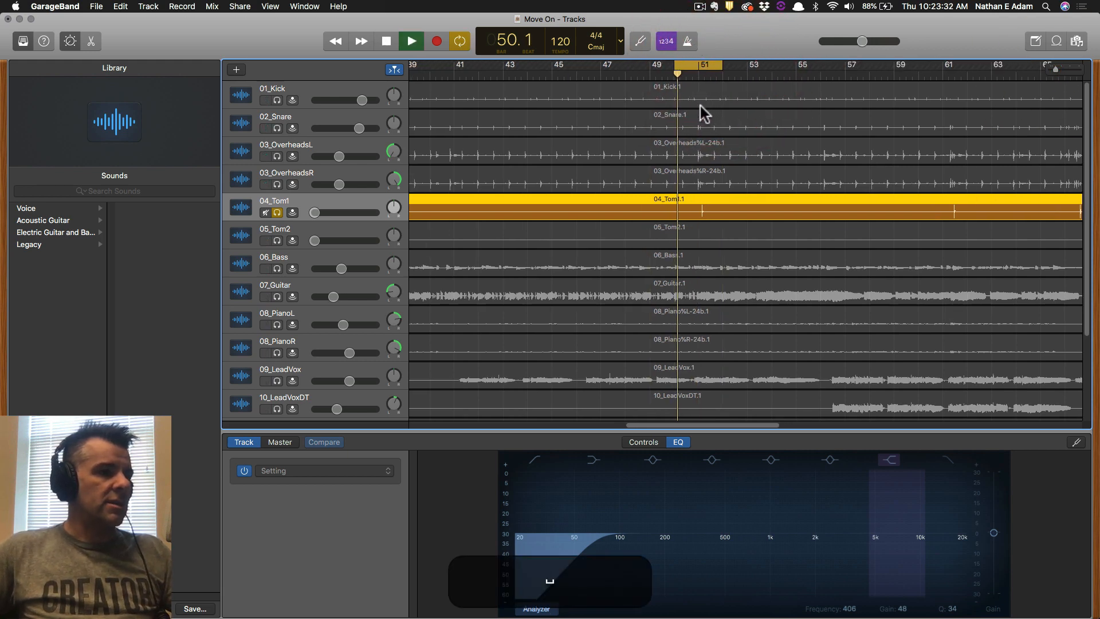
pyautogui.moveTo(1055, 69); pyautogui.dragTo(1058, 69)
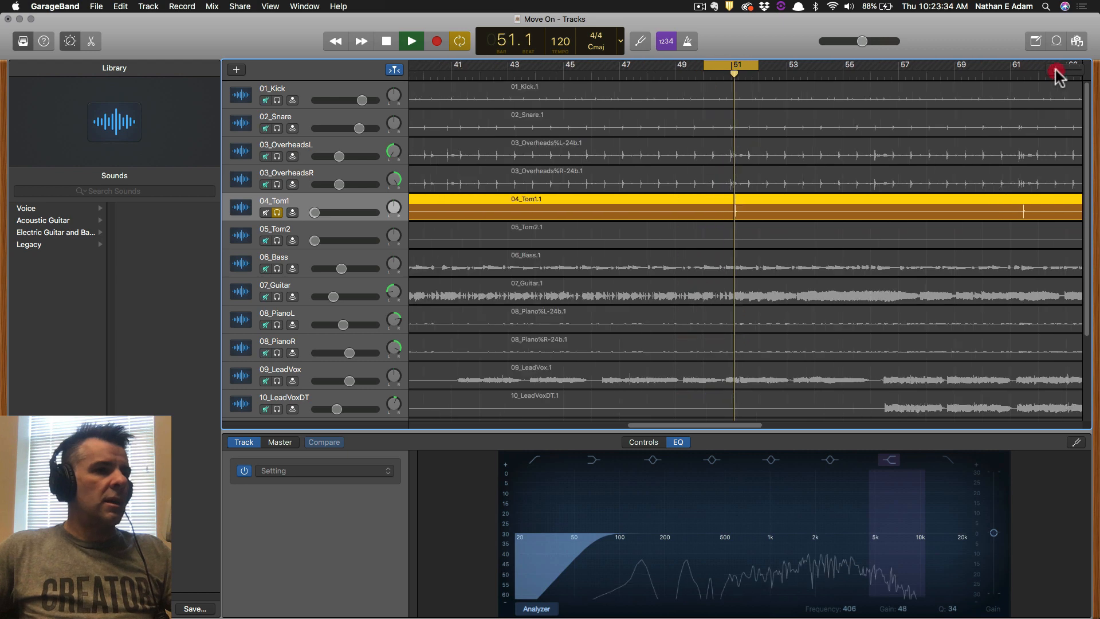
pyautogui.press('space')
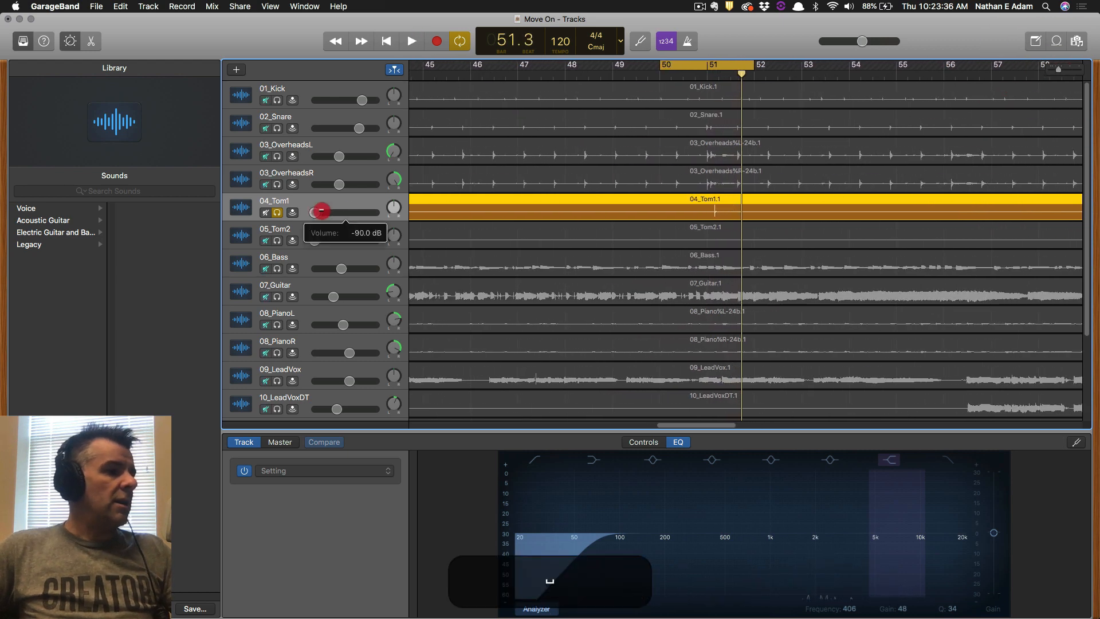
# Raise 04_Tom1's volume from -90 dB to about -3.3 dB while listening.
pyautogui.moveTo(322, 210); pyautogui.dragTo(351, 211)
pyautogui.press('space')
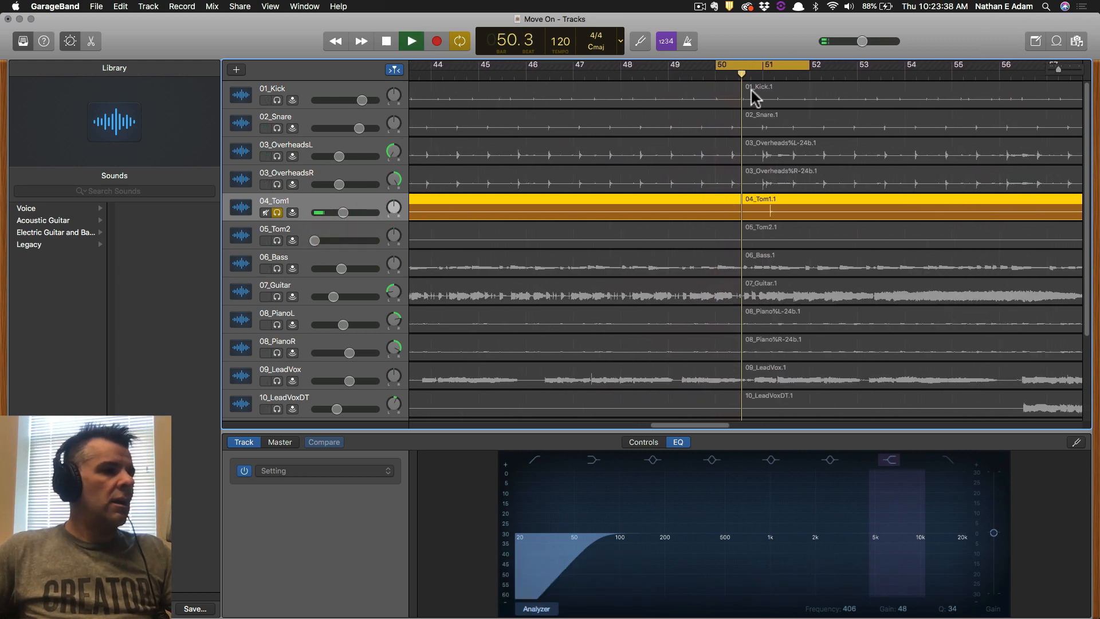
pyautogui.moveTo(344, 212); pyautogui.dragTo(372, 215)
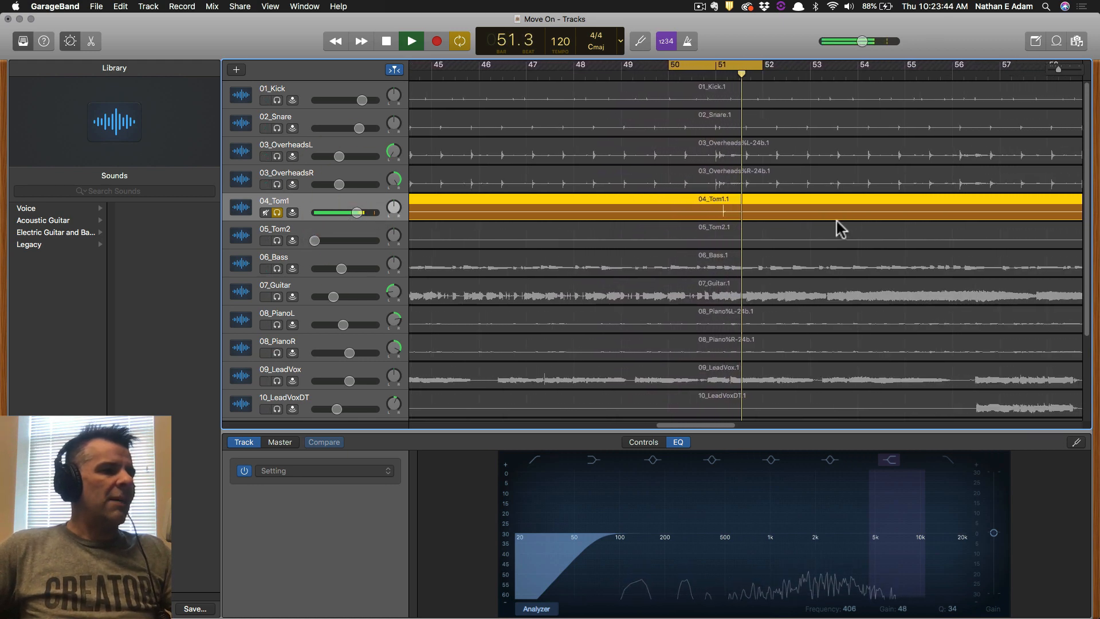
pyautogui.press('space')
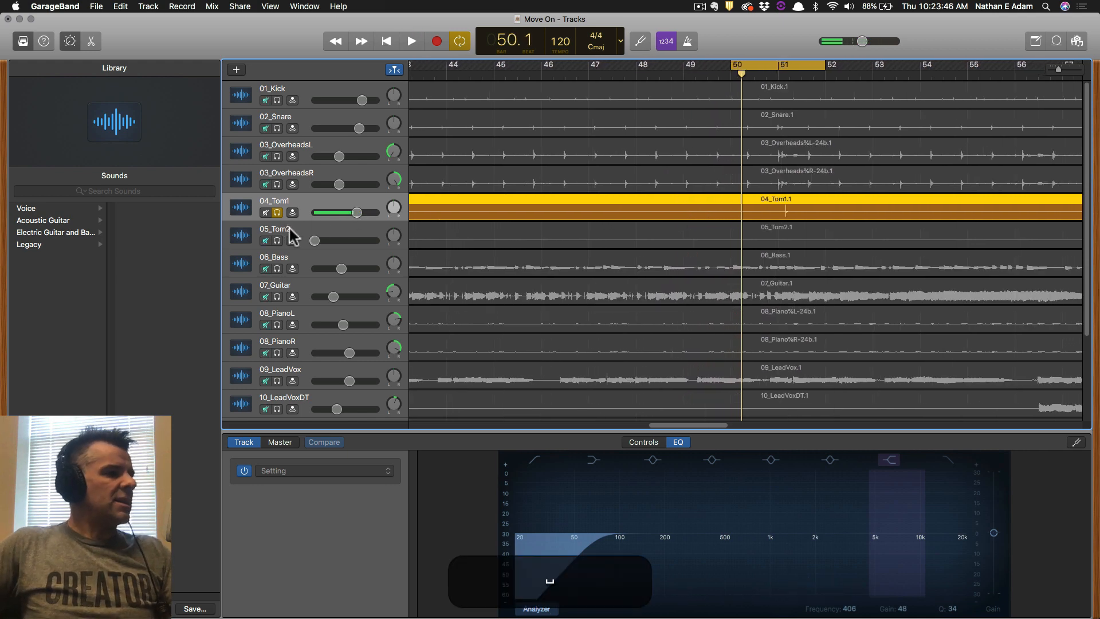
pyautogui.click(304, 200)
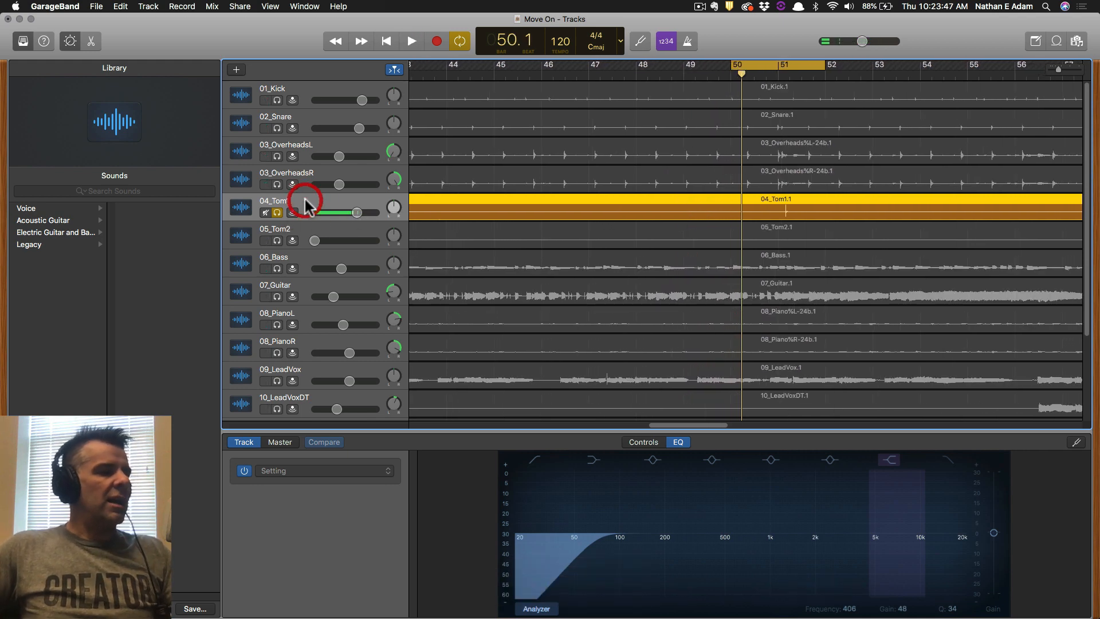
# Enable a Noise Gate in 04_Tom1's plug-in settings under Smart Controls.
pyautogui.click(644, 442)
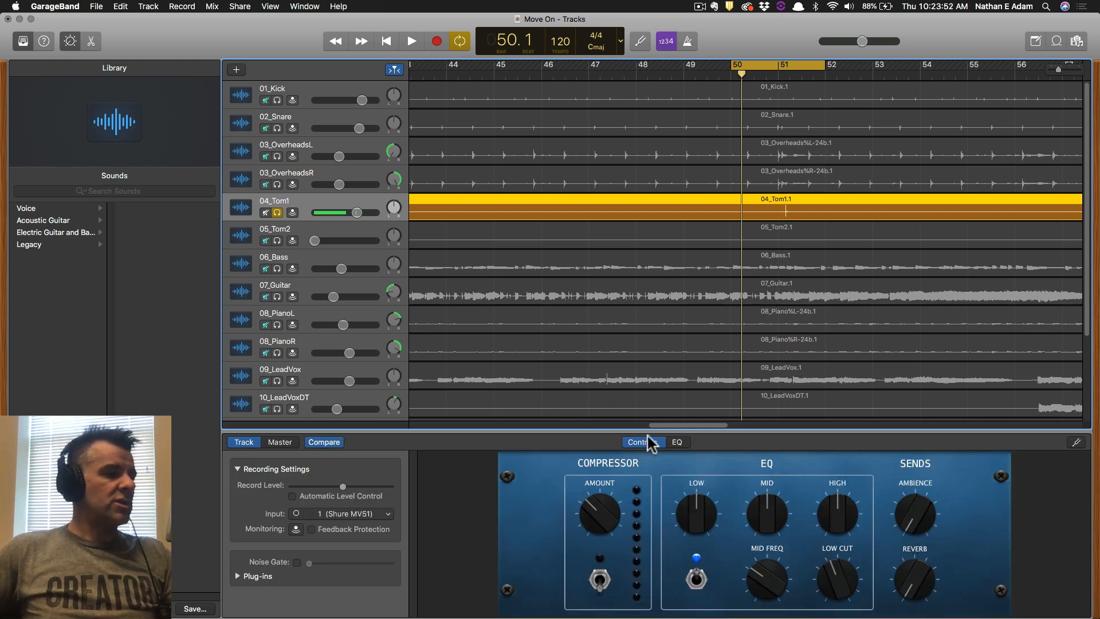
pyautogui.click(234, 577)
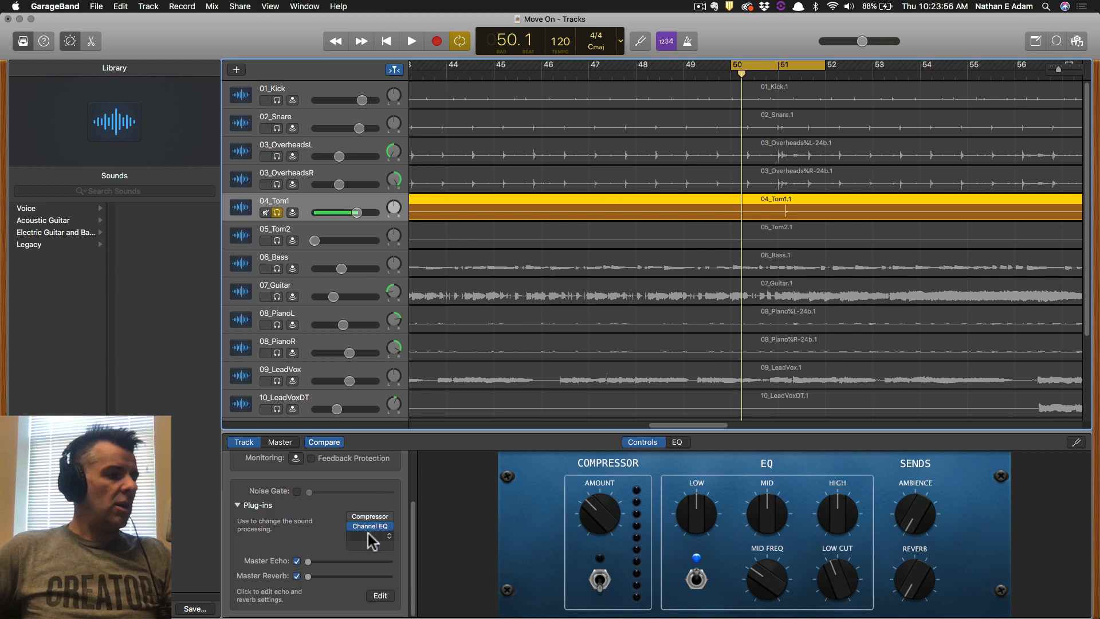
pyautogui.click(297, 491)
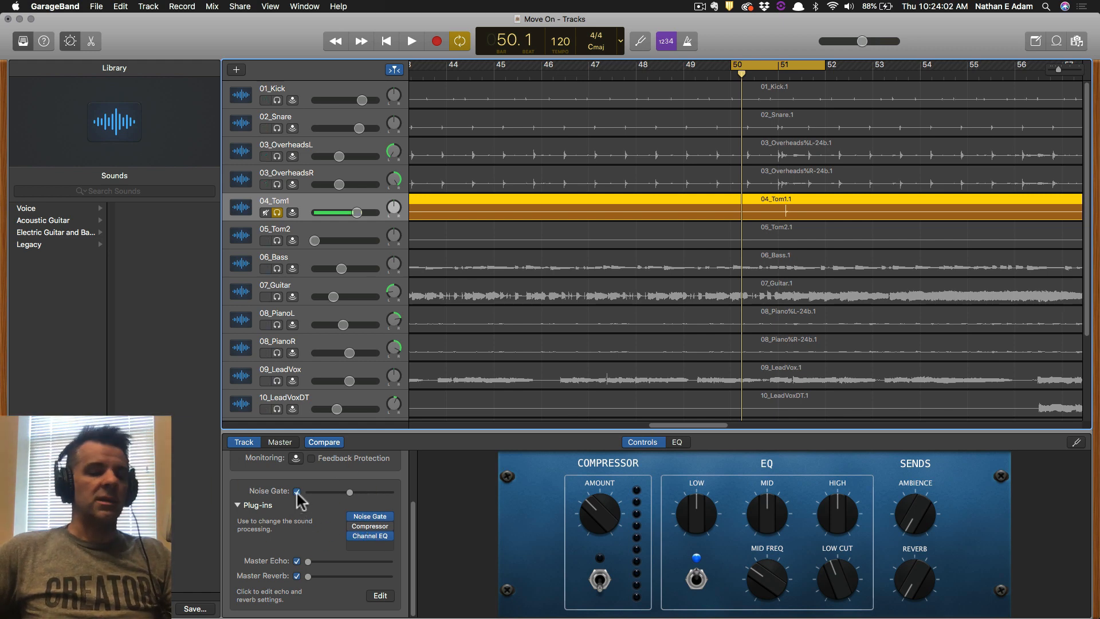
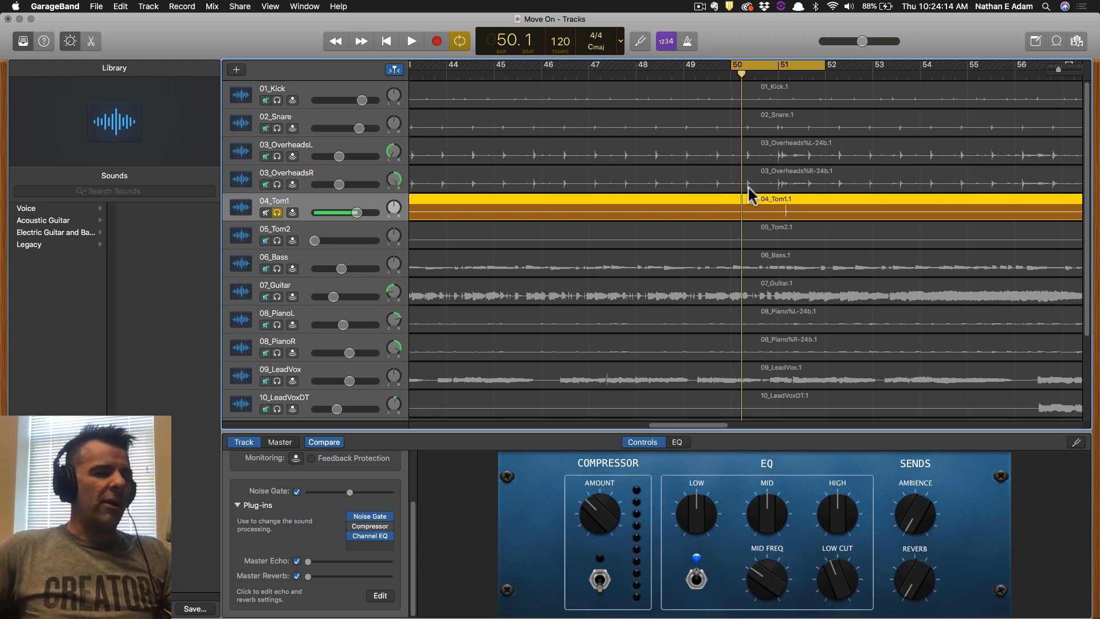
# Raise 04_Tom1's noise gate threshold while the track plays.
pyautogui.press('space')
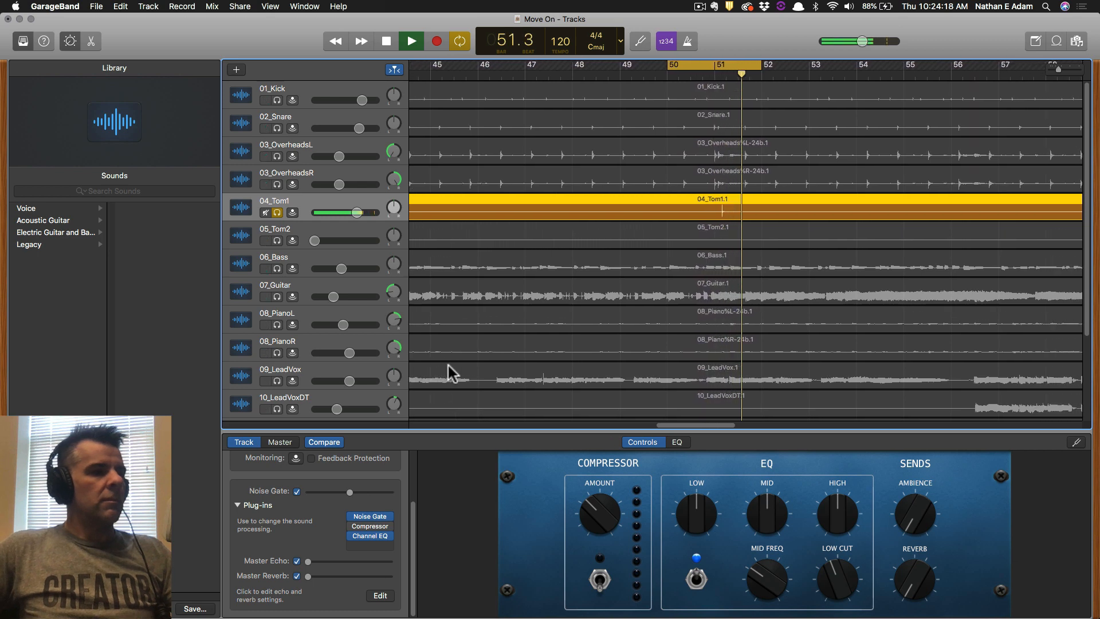
pyautogui.moveTo(349, 492); pyautogui.dragTo(369, 493)
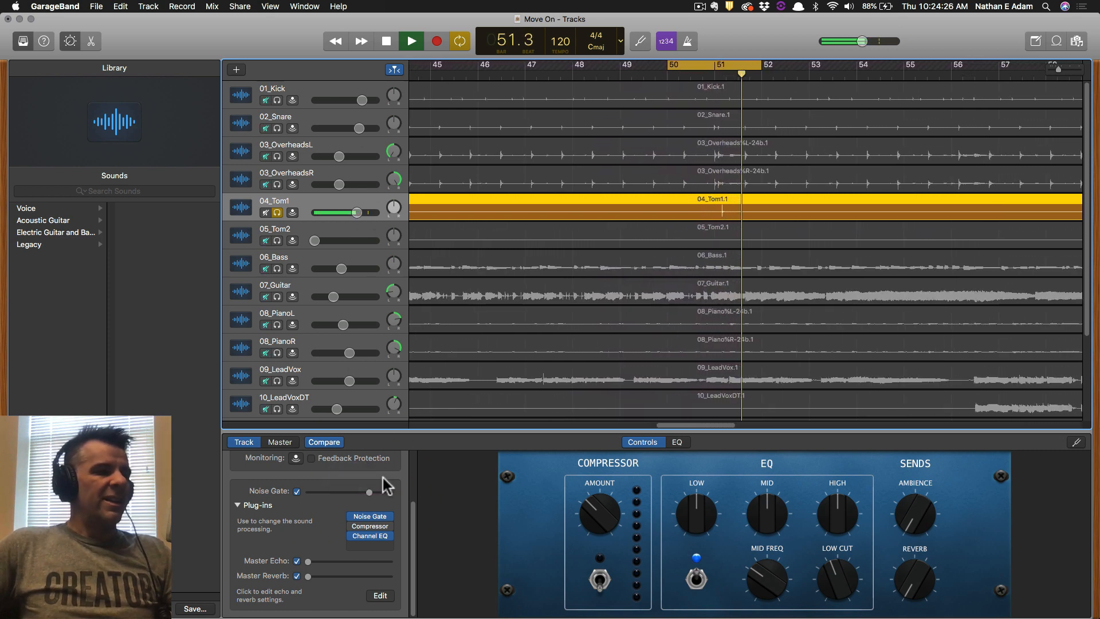
pyautogui.moveTo(368, 491); pyautogui.dragTo(369, 491)
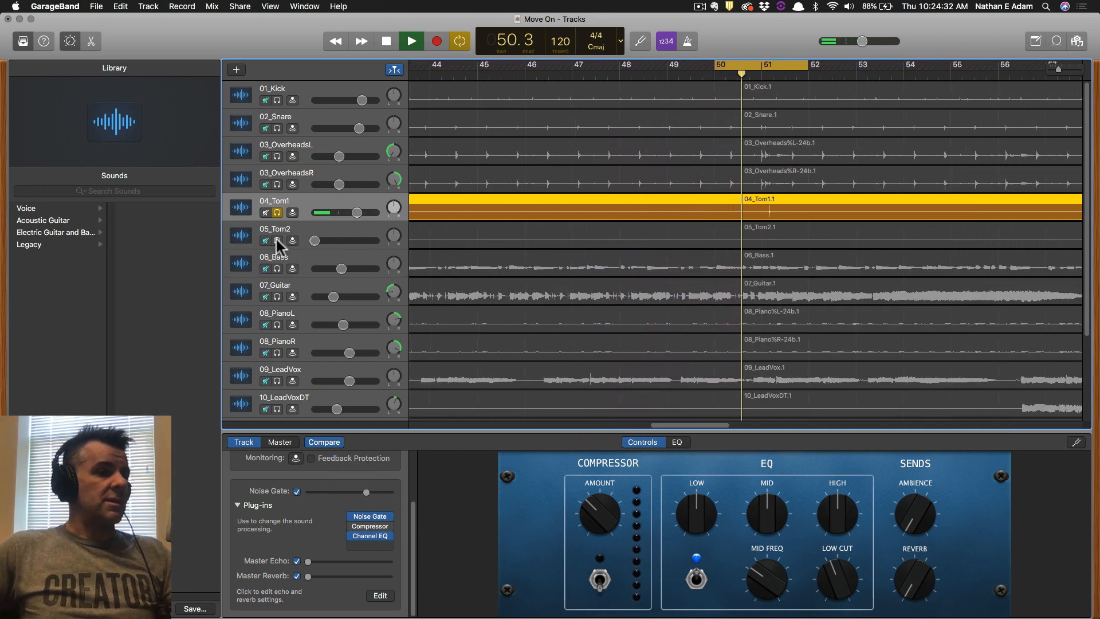
pyautogui.press('space')
# Set a cycle region over bars 76–78.
pyautogui.hscroll(10, 919, 242)
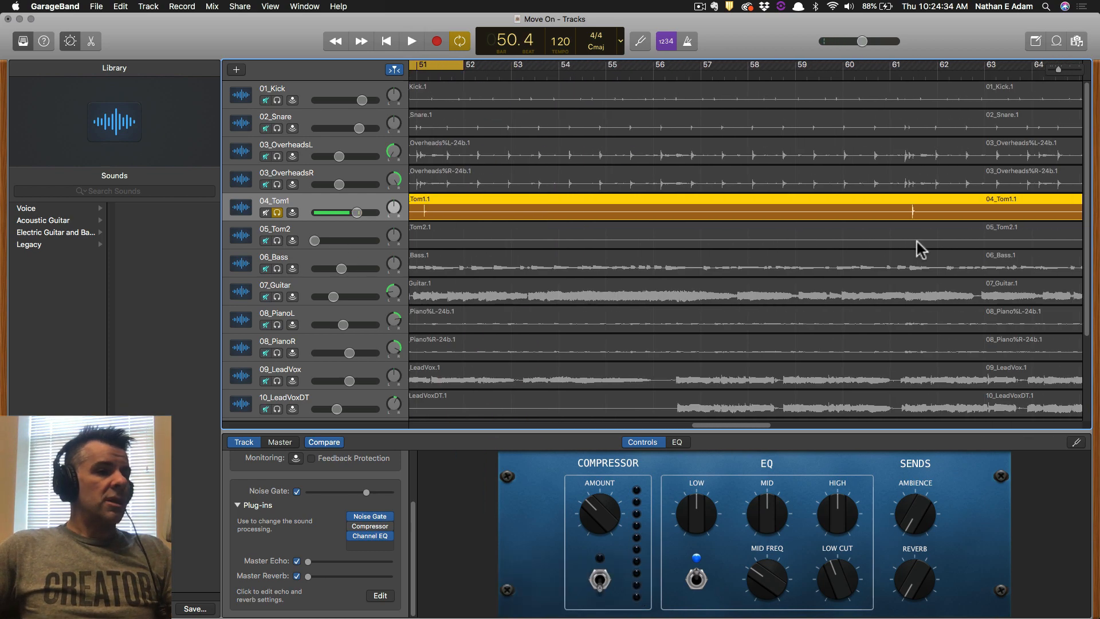
pyautogui.hscroll(8, 912, 242)
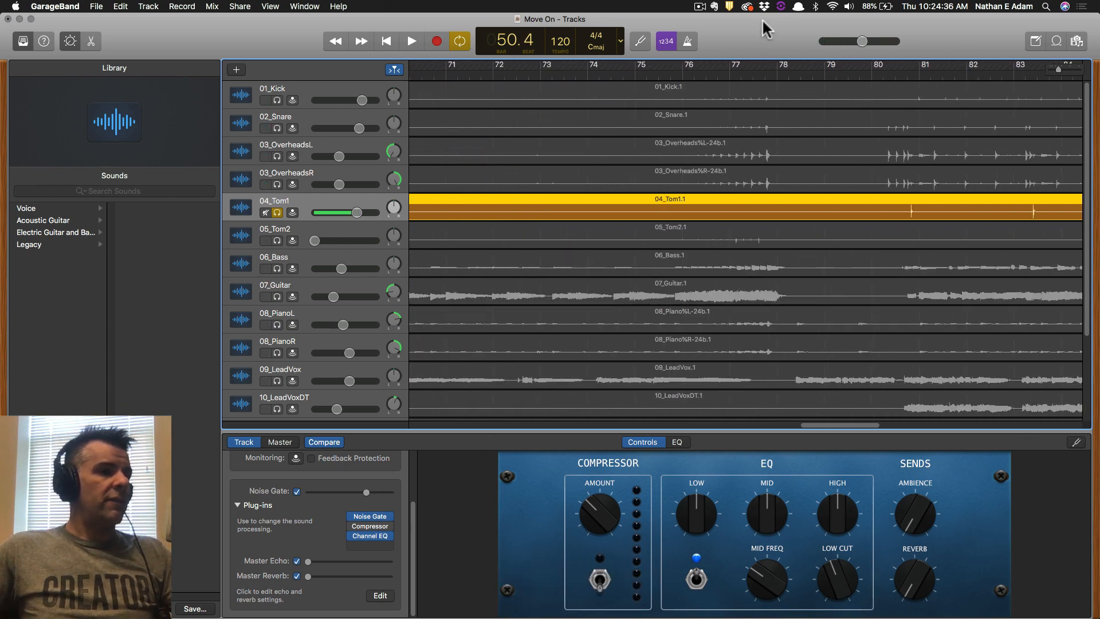
pyautogui.moveTo(691, 78); pyautogui.dragTo(783, 70)
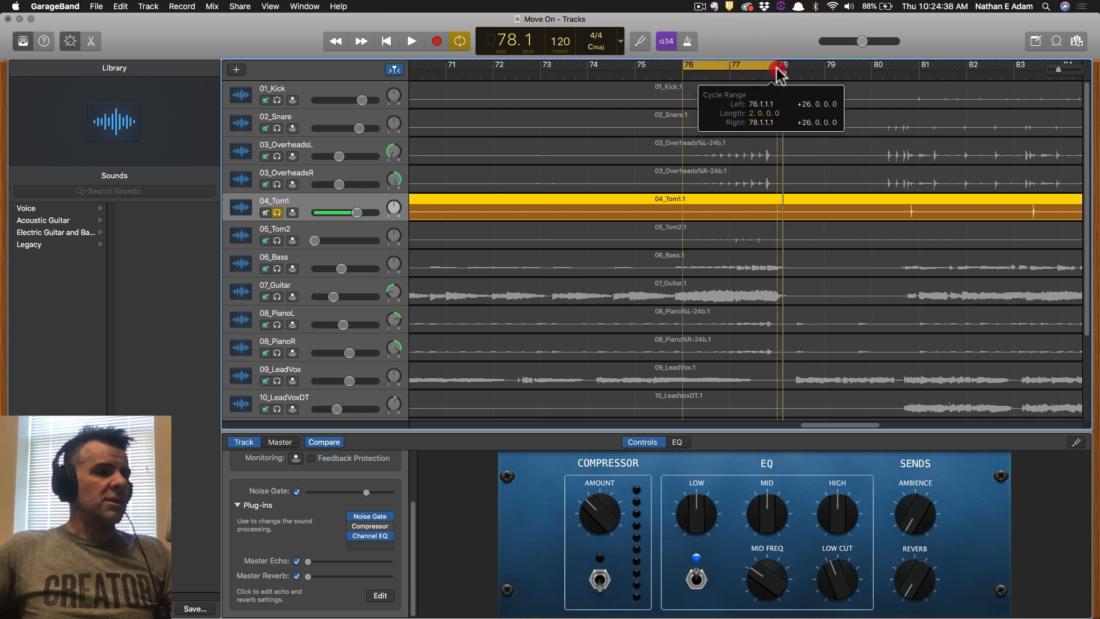
# Solo 05_Tom2, reset and slightly lower its volume, and enable its noise gate.
pyautogui.click(277, 241)
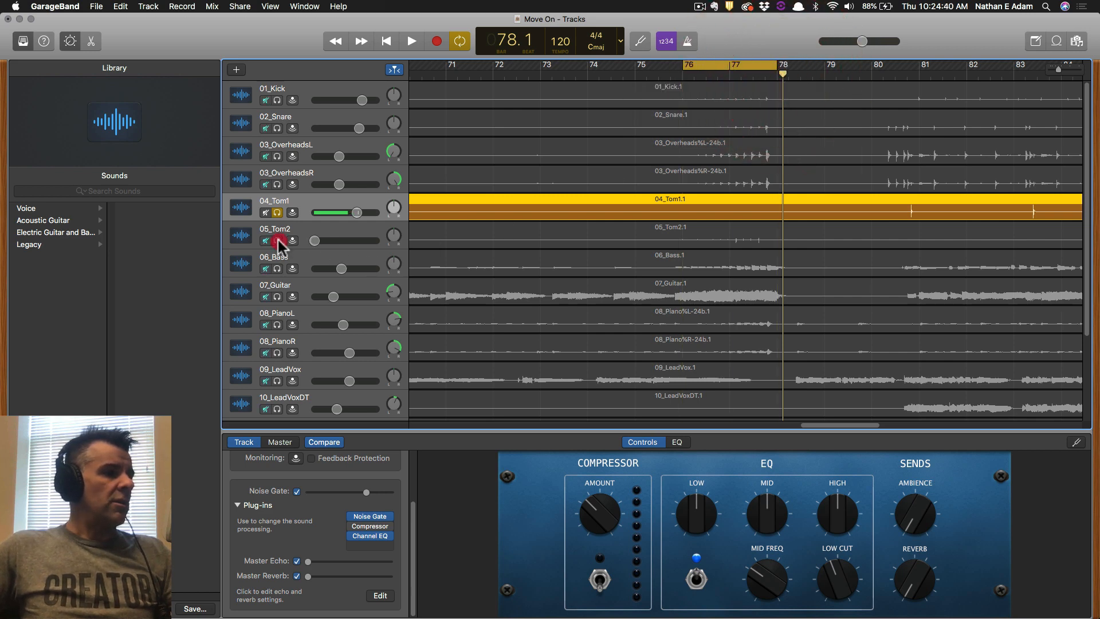
pyautogui.keyDown('alt'); pyautogui.click(314, 241); pyautogui.keyUp('alt')
pyautogui.moveTo(360, 241); pyautogui.dragTo(356, 240)
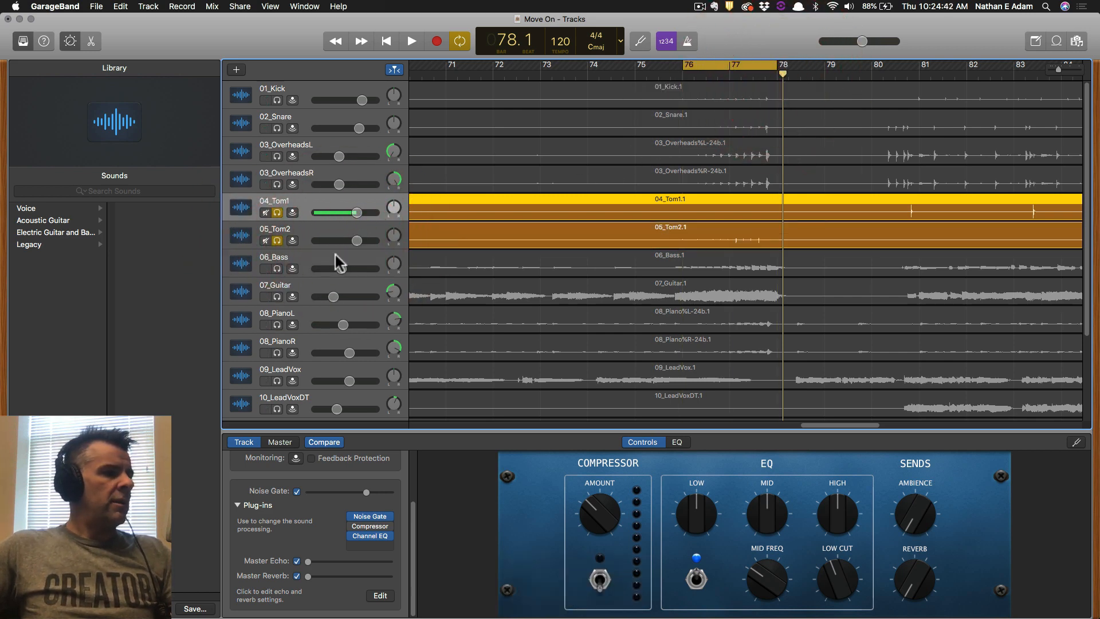
pyautogui.click(308, 236)
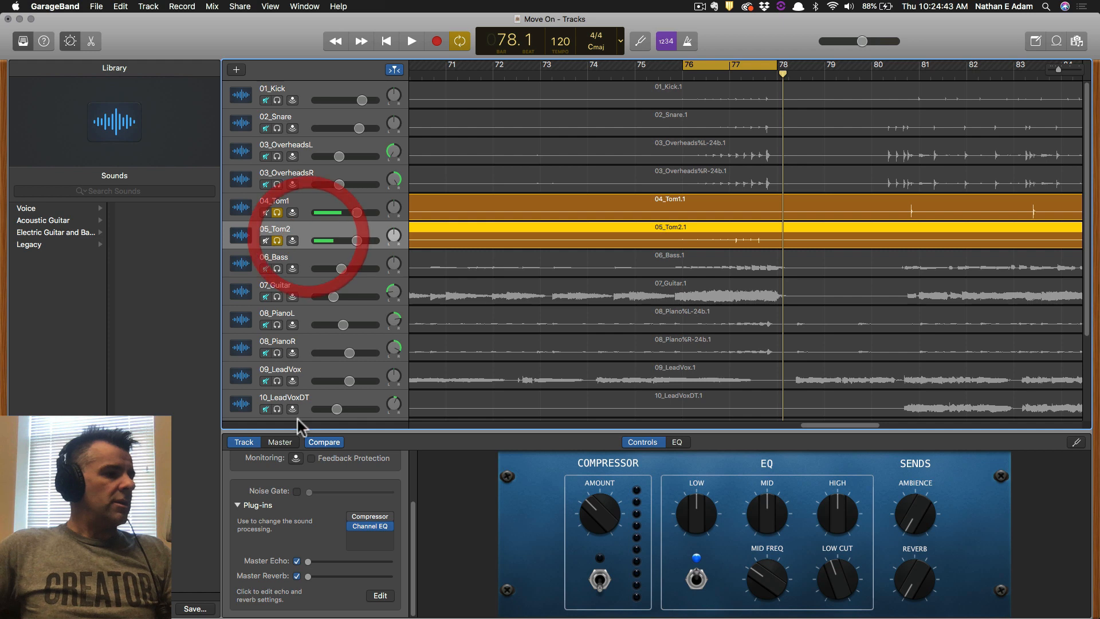
pyautogui.click(297, 491)
# Audition the toms around bars 77–78, with and without cycle looping.
pyautogui.press('space')
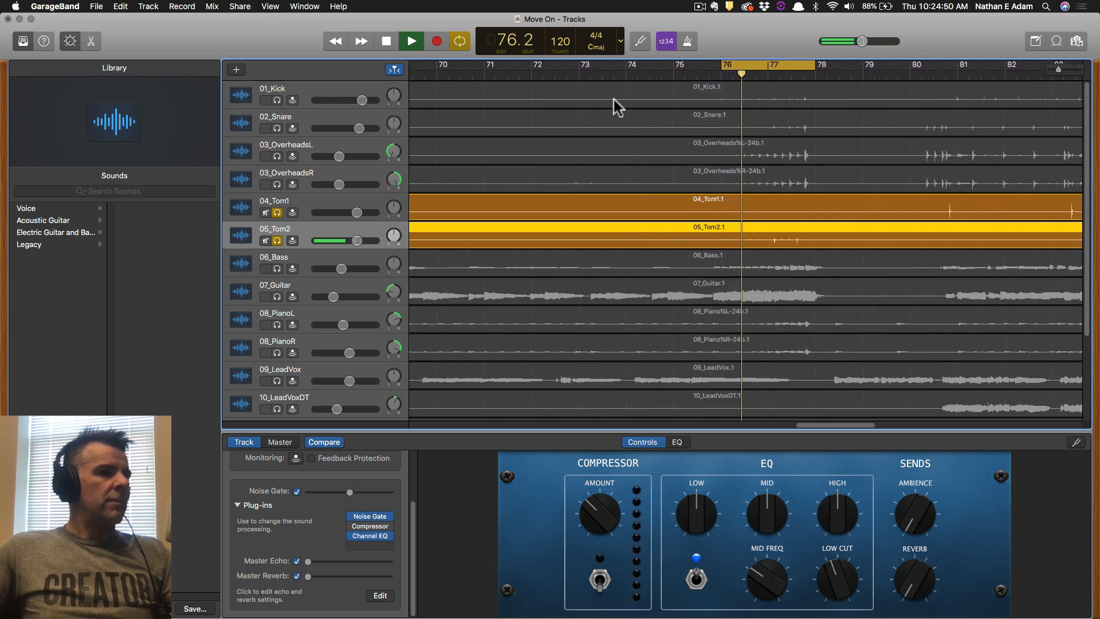
pyautogui.press('space')
pyautogui.click(771, 63)
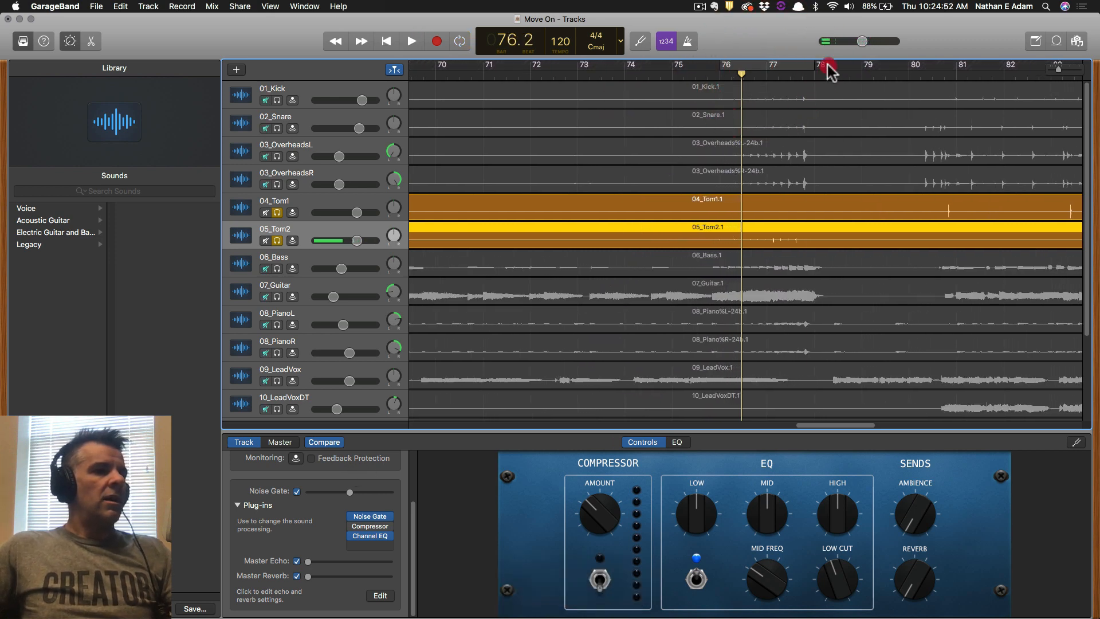
pyautogui.click(822, 77)
pyautogui.click(820, 74)
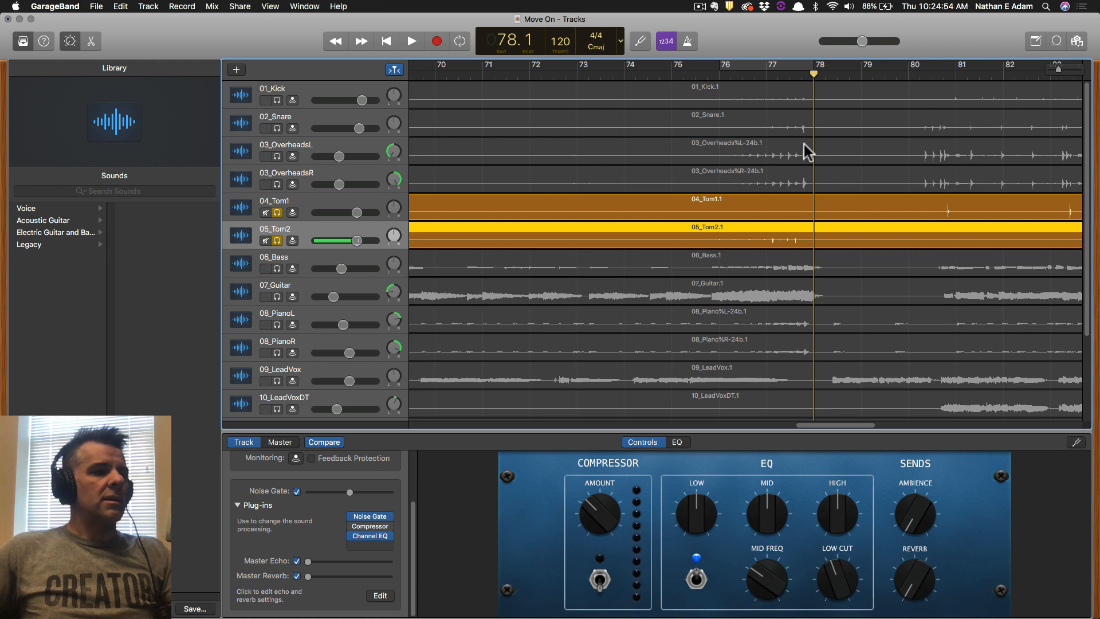
pyautogui.press('space')
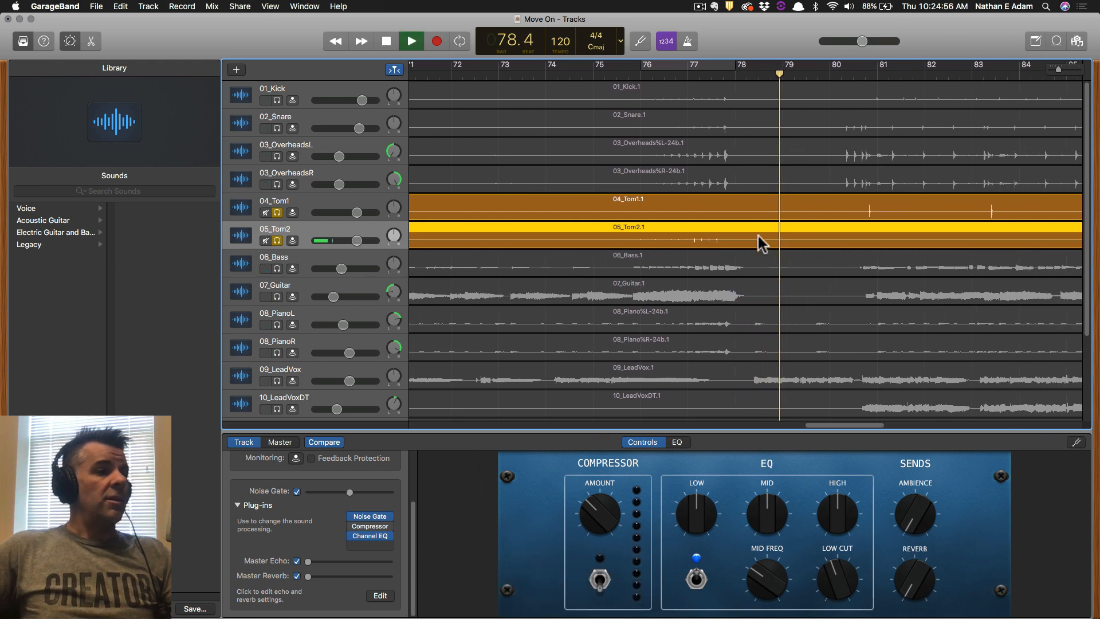
pyautogui.press('space')
pyautogui.moveTo(654, 66); pyautogui.dragTo(700, 66)
pyautogui.press('space')
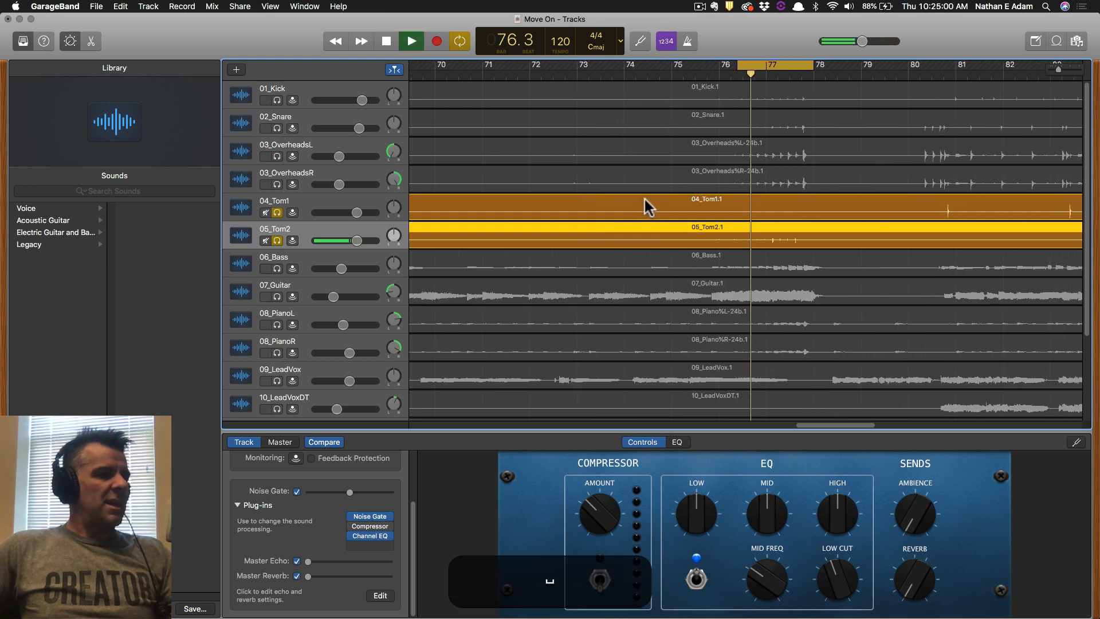
pyautogui.press('space')
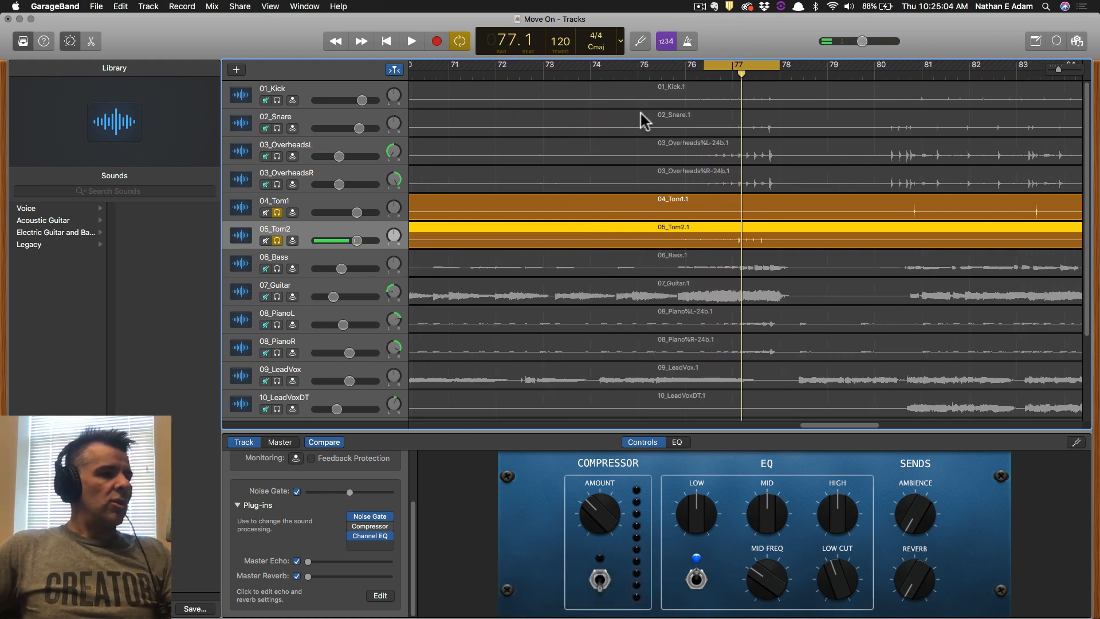
# Play from bar 74 without looping and lower the tom faders, 04_Tom1 to -2.3 dB.
pyautogui.moveTo(744, 67); pyautogui.dragTo(590, 69)
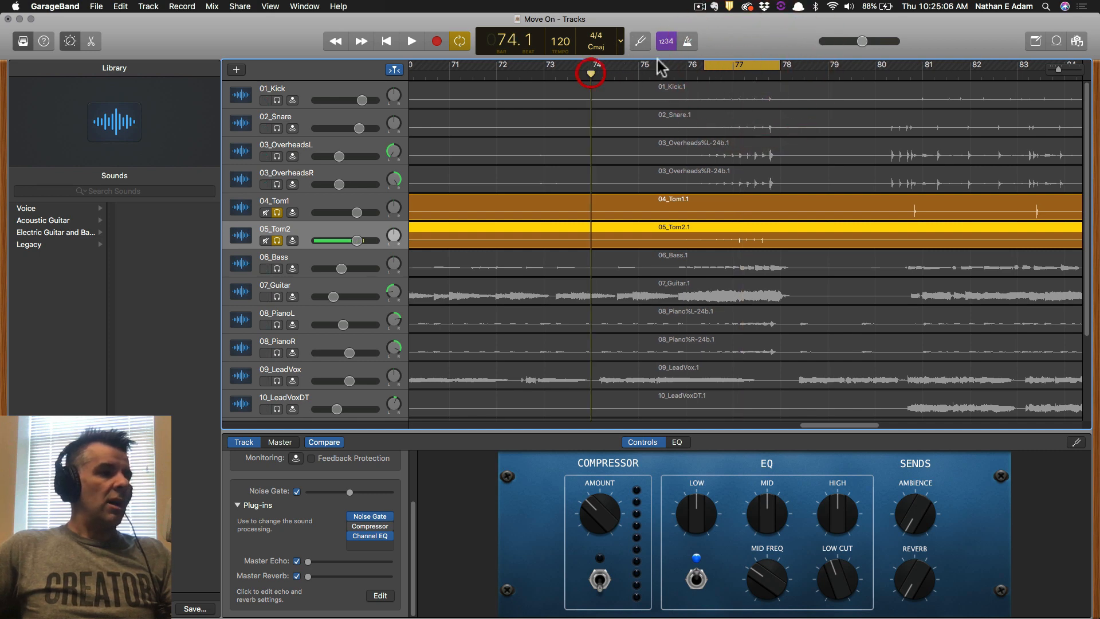
pyautogui.click(468, 40)
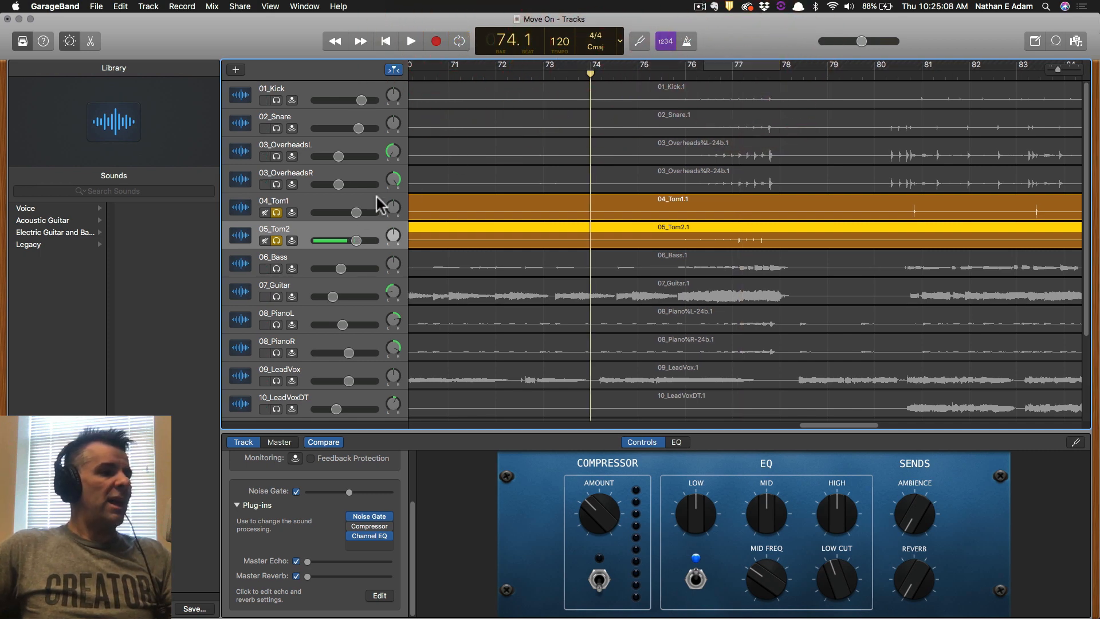
pyautogui.press('space')
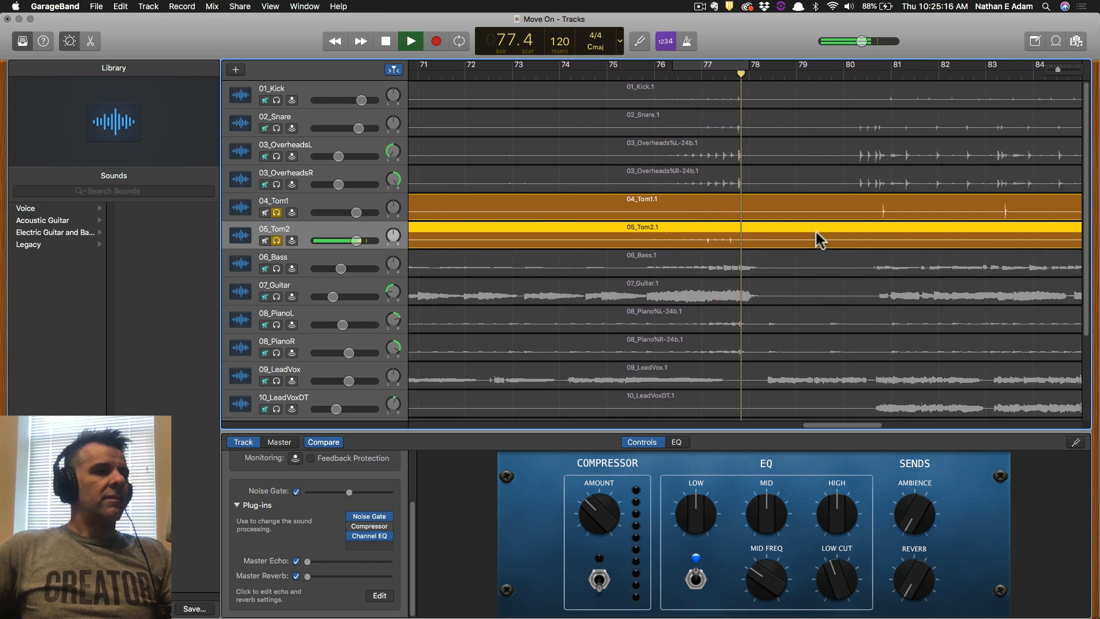
pyautogui.press('space')
pyautogui.moveTo(356, 241); pyautogui.dragTo(353, 213)
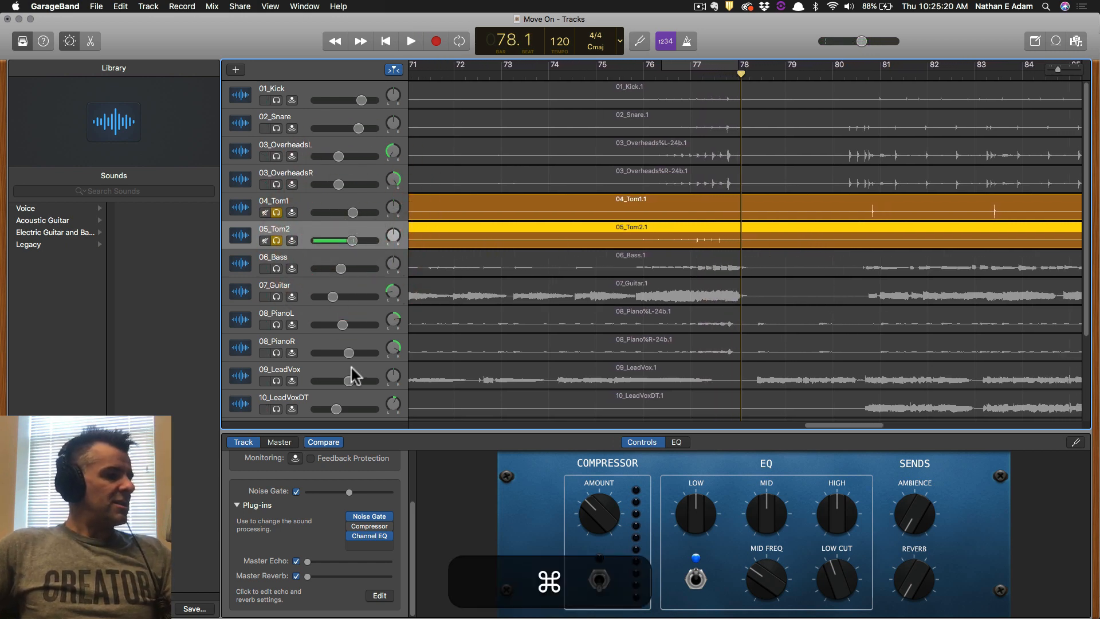
# Save the project and screenshot the tom tracks and Smart Controls.
pyautogui.press('super+s')
pyautogui.press('shift+super+s')
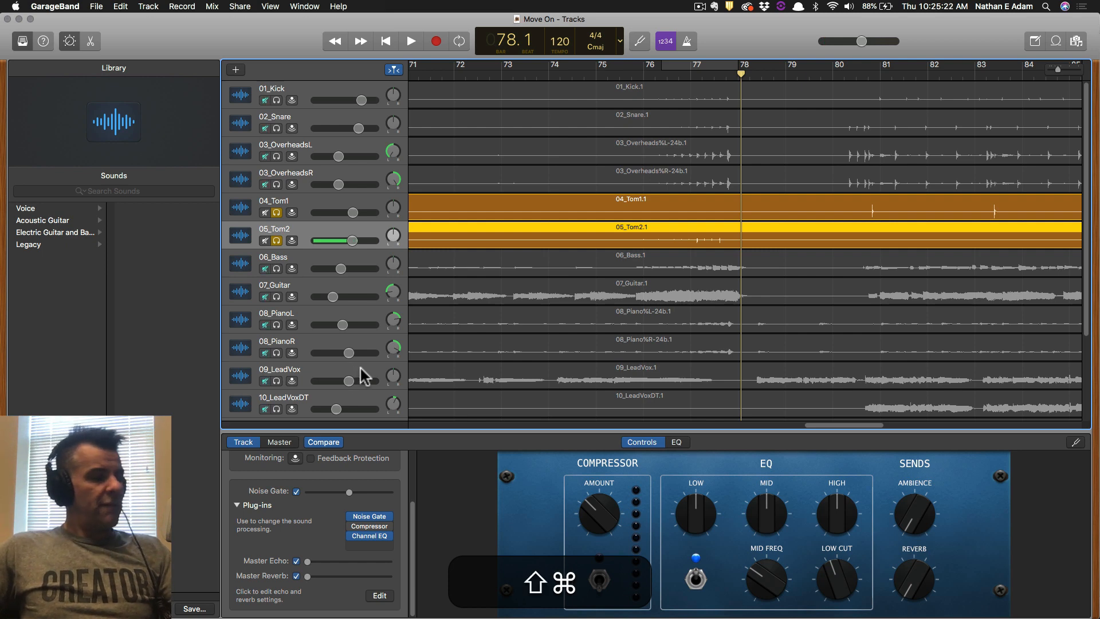
pyautogui.press('shift+super+4')
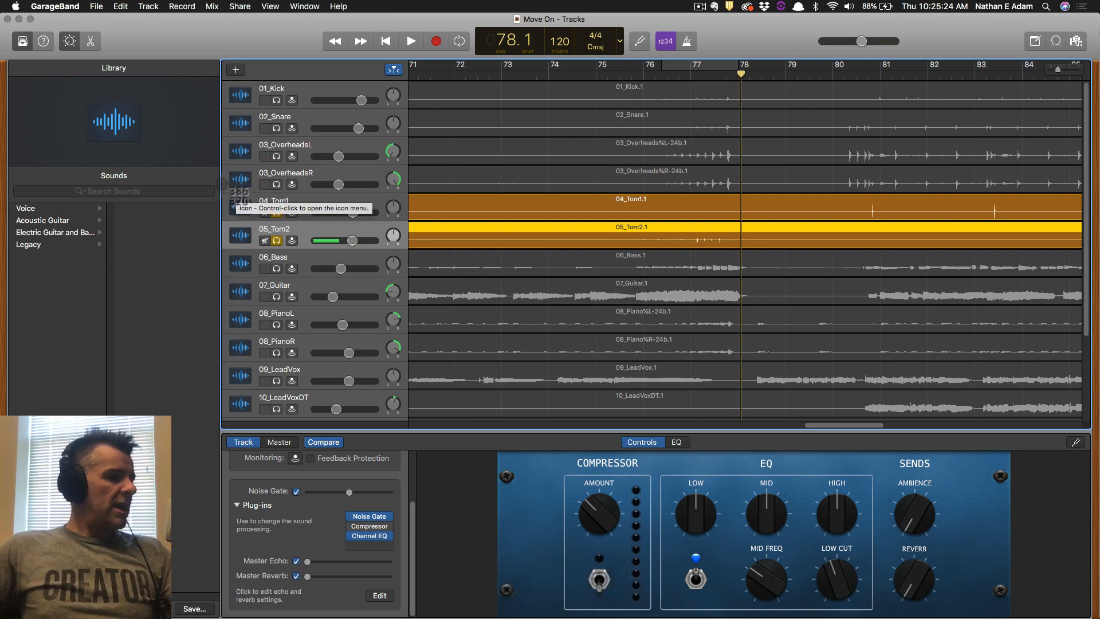
pyautogui.moveTo(221, 183); pyautogui.dragTo(982, 522)
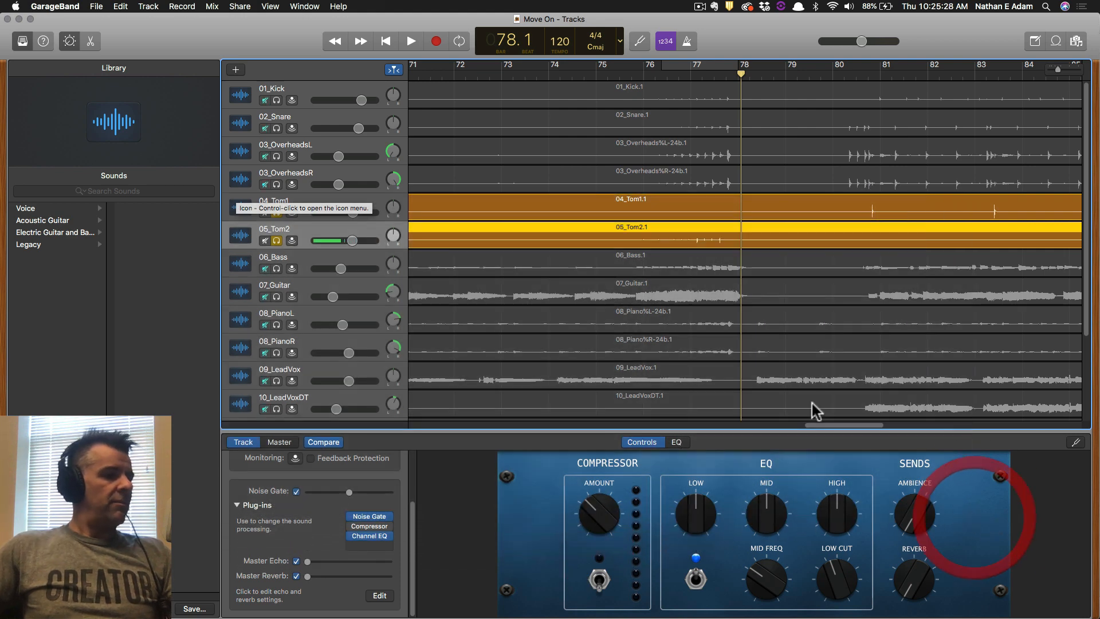
# Clear the tom solos, save again, and switch to the 1380 Mix Project assignment in Word.
pyautogui.press('super+Tab')
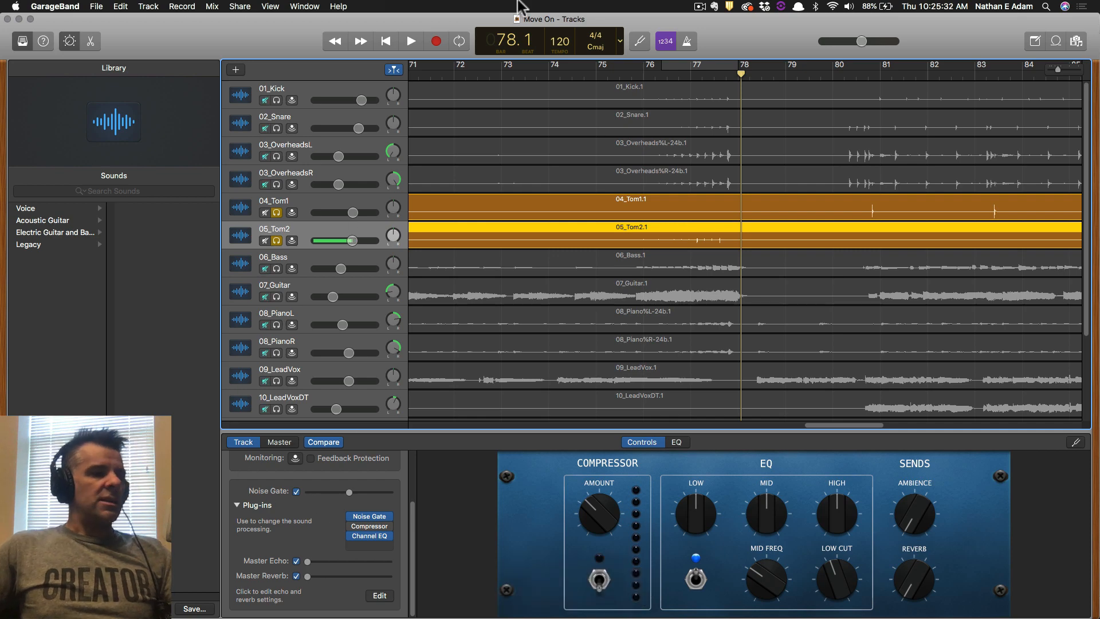
pyautogui.scroll(-5, 658, 271)
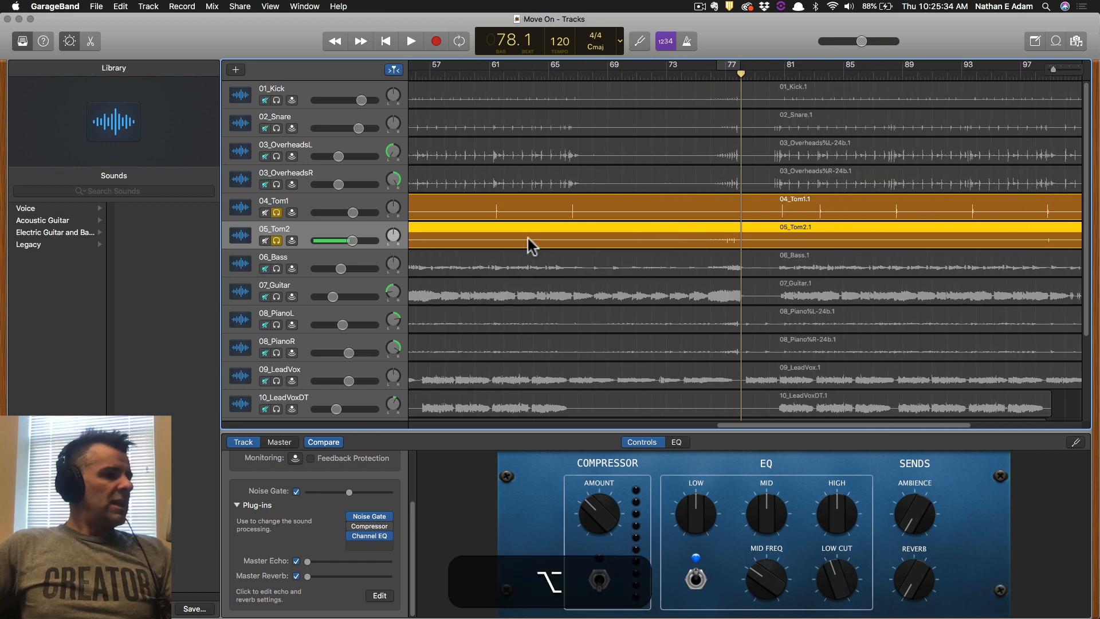
pyautogui.keyDown('alt'); pyautogui.click(277, 213); pyautogui.keyUp('alt')
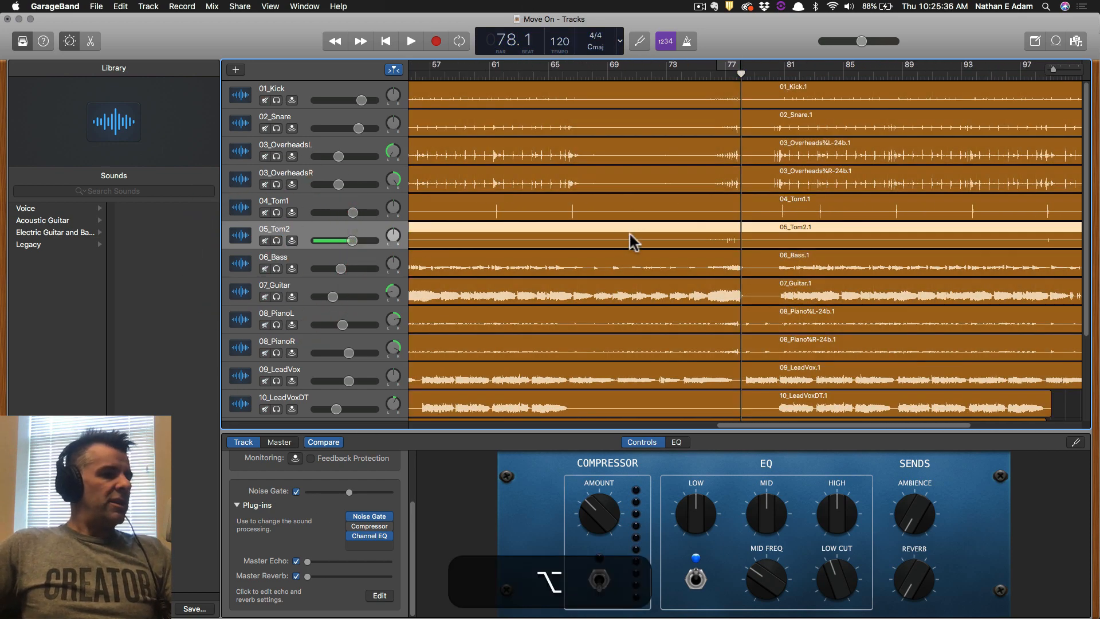
pyautogui.scroll(-1, 626, 231)
pyautogui.scroll(-3, 623, 231)
pyautogui.press('super+s')
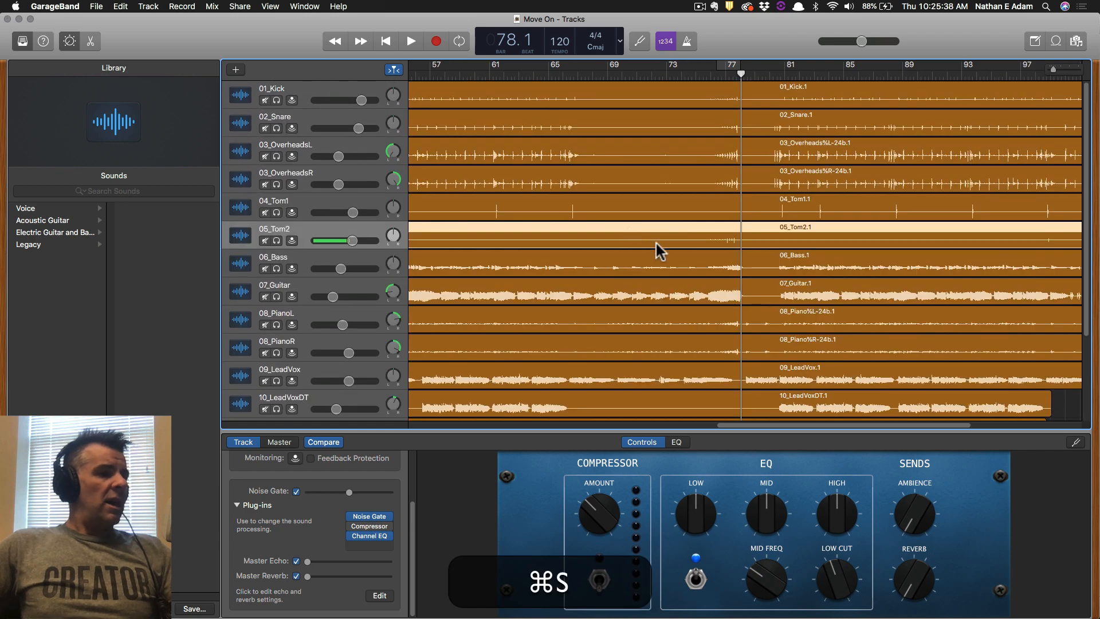
pyautogui.scroll(-5, 654, 239)
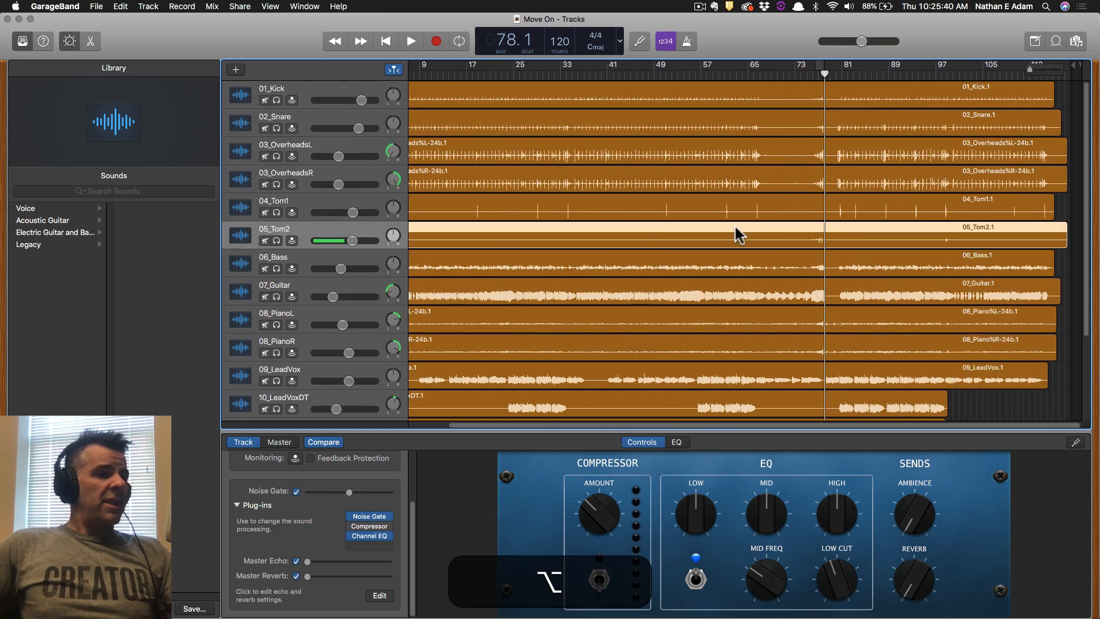
pyautogui.press('super+s')
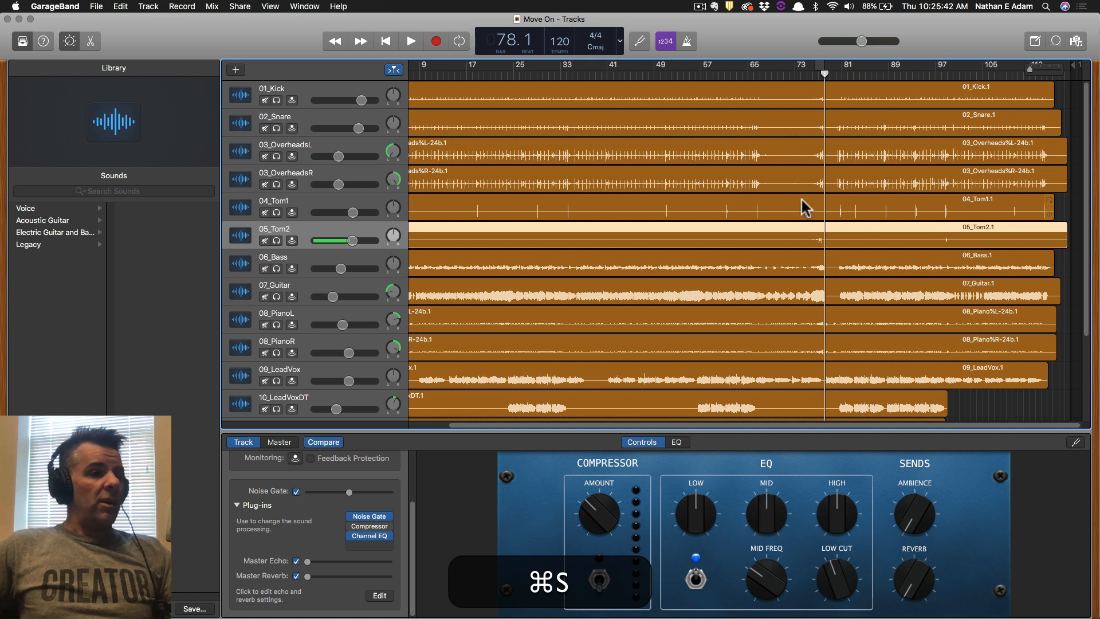
pyautogui.press('shift+super+s')
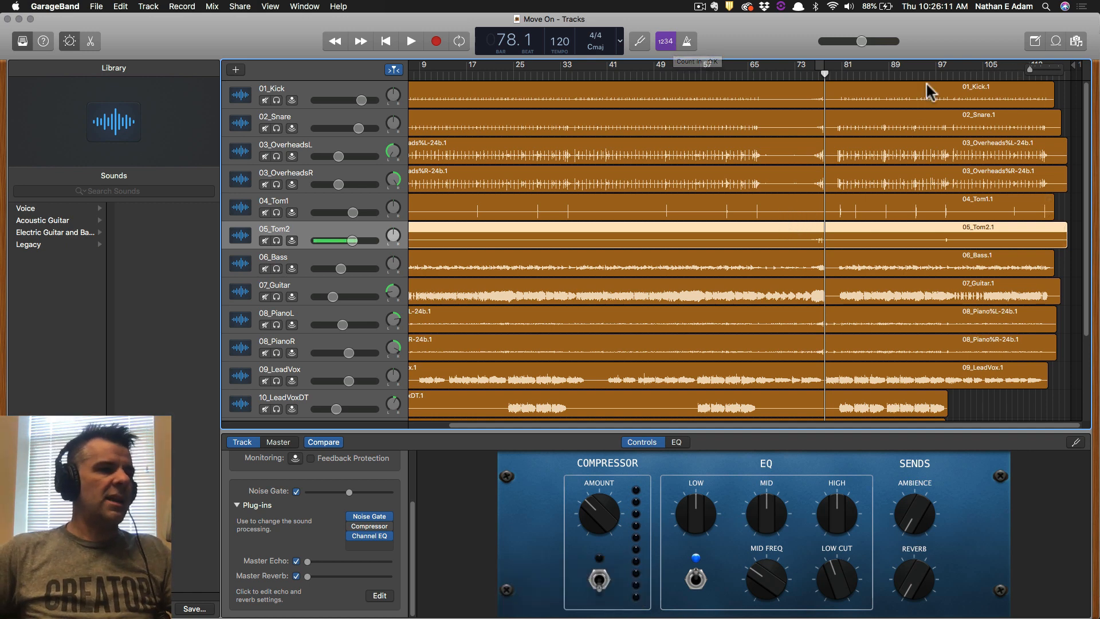
pyautogui.press('super+Tab')
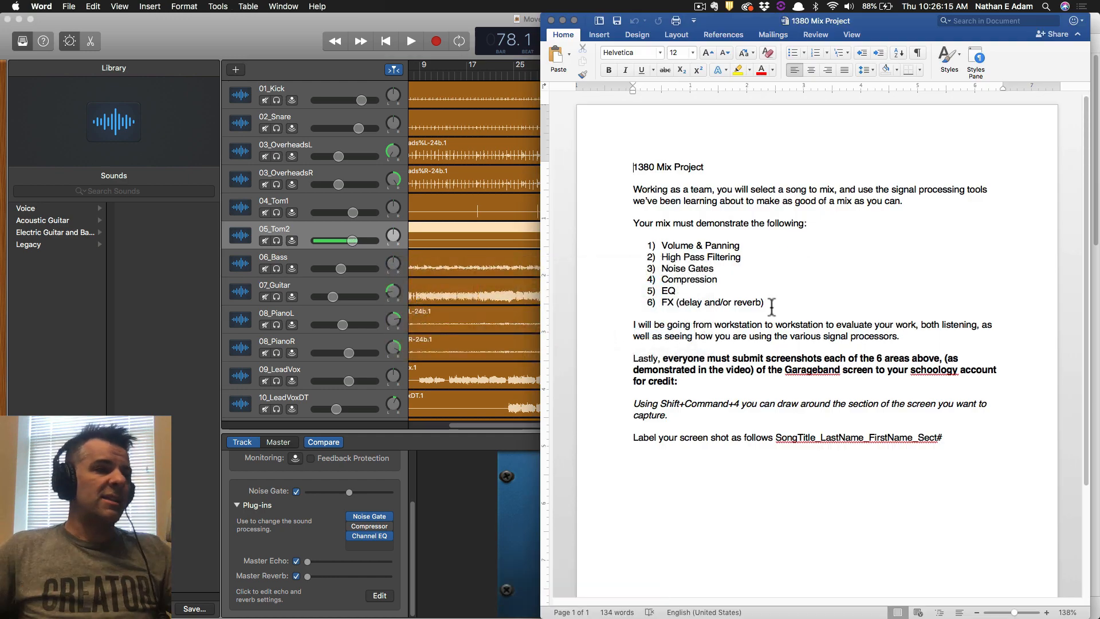
# Bring the GarageBand 'Move On' project back in front of Word.
pyautogui.click(228, 31)
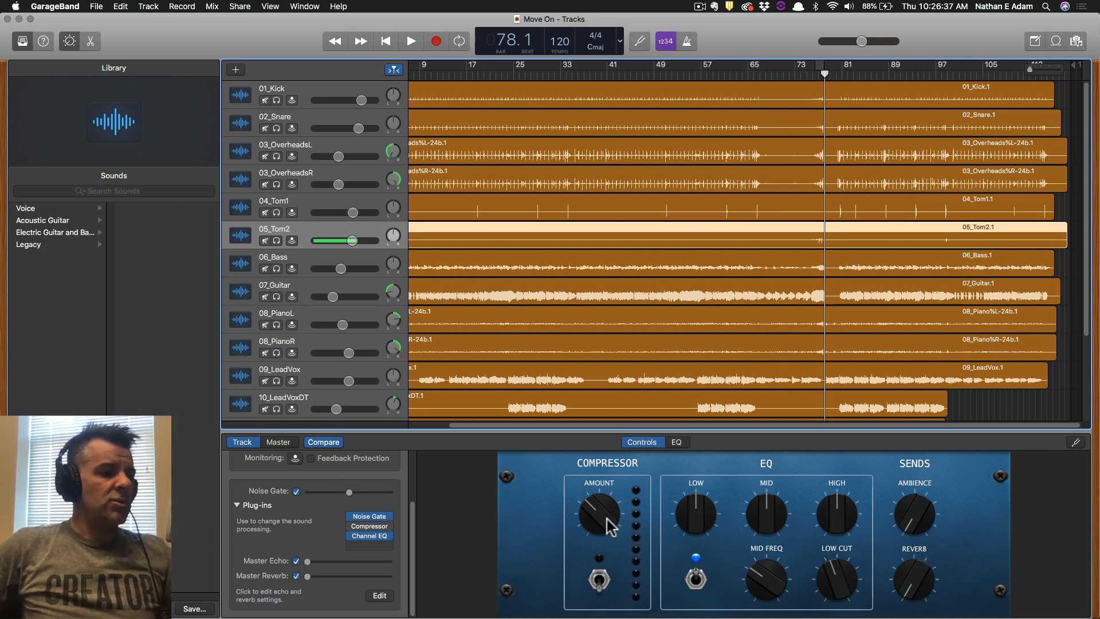
# Try 05_Tom2's compressor with more compression, then switch it back off.
pyautogui.click(599, 585)
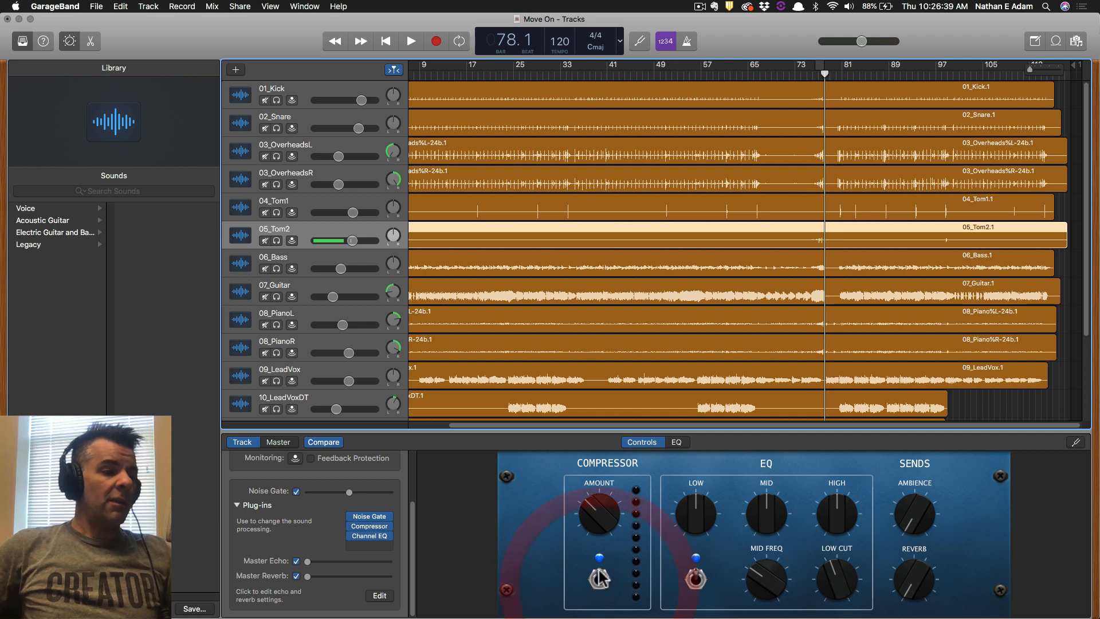
pyautogui.moveTo(600, 517)
pyautogui.mouseDown()
pyautogui.moveTo(606, 494)
pyautogui.moveTo(601, 512)
pyautogui.mouseUp()
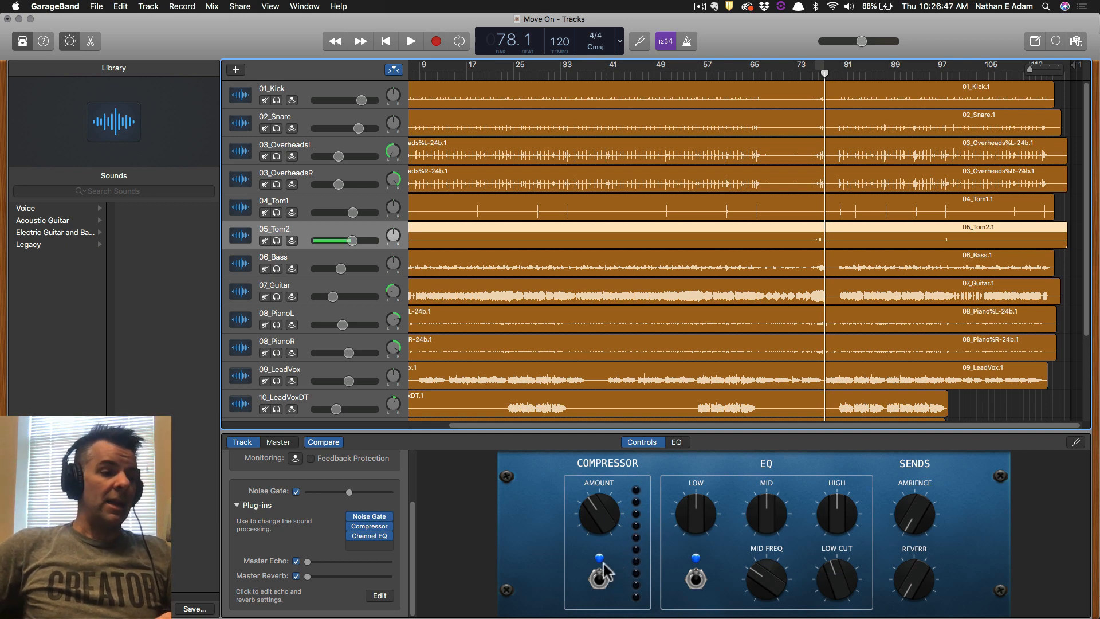
pyautogui.click(599, 580)
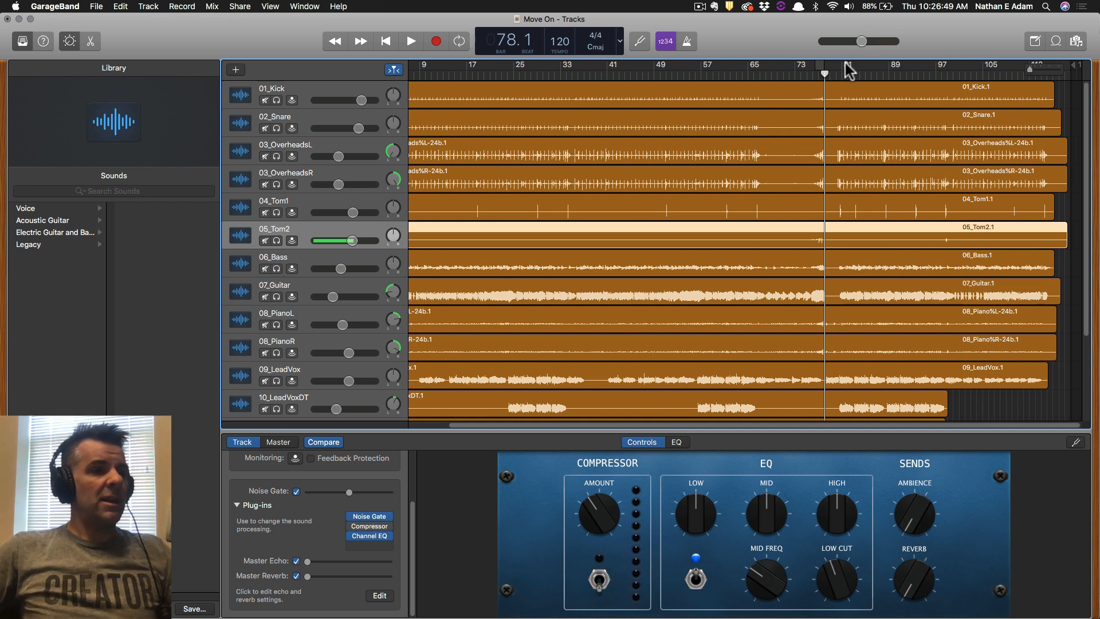
# Cycle bars 81–89, save, and select 01_Kick to view its track settings.
pyautogui.moveTo(846, 68); pyautogui.dragTo(911, 64)
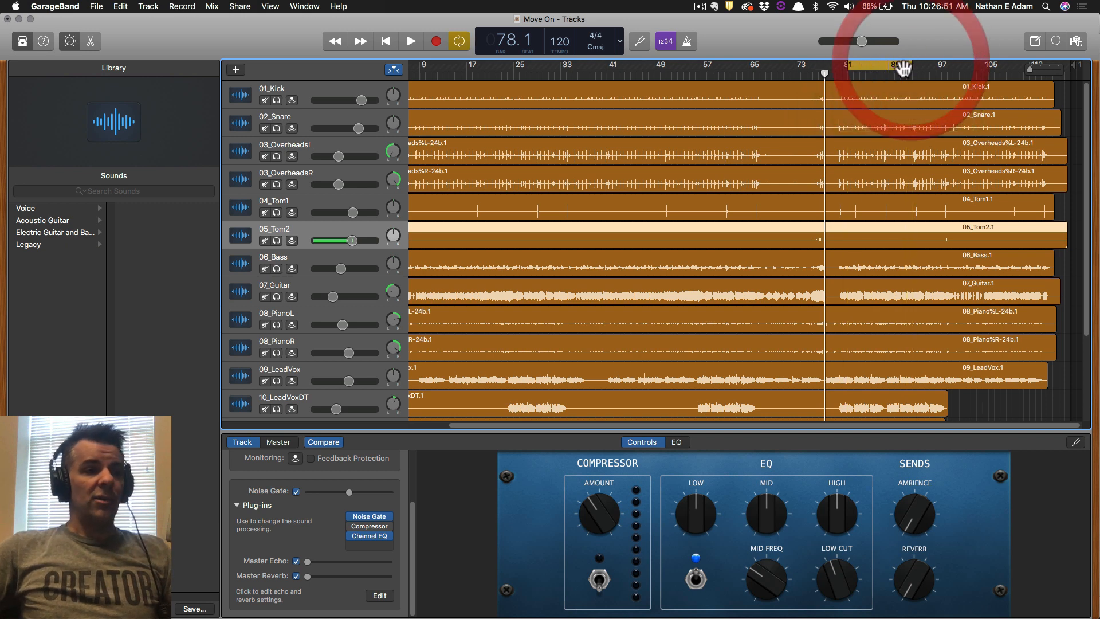
pyautogui.press('super+s')
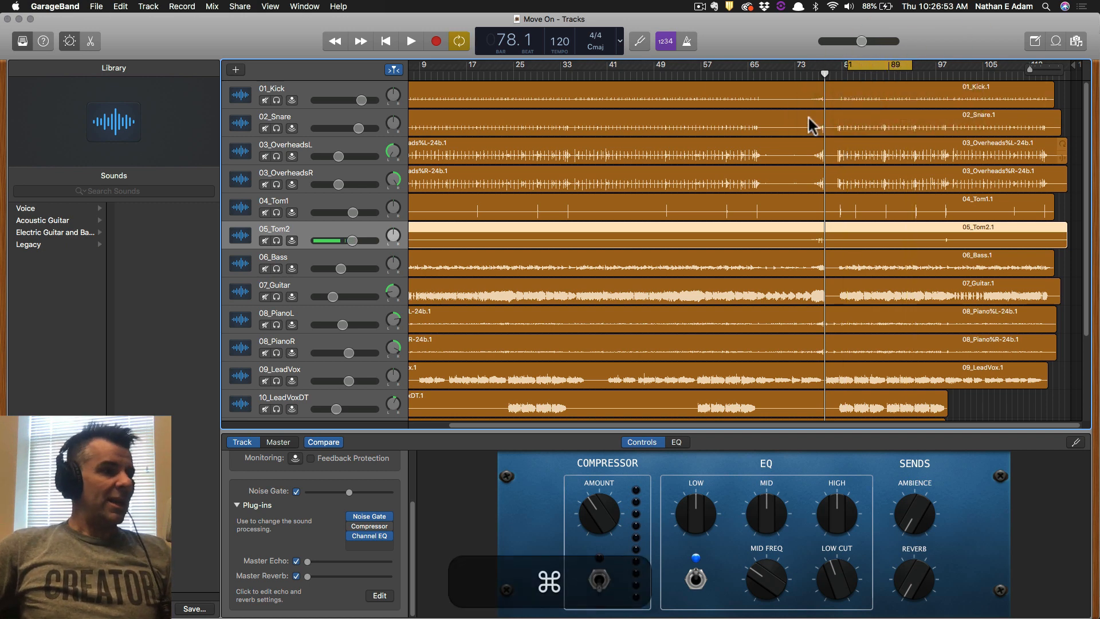
pyautogui.click(301, 89)
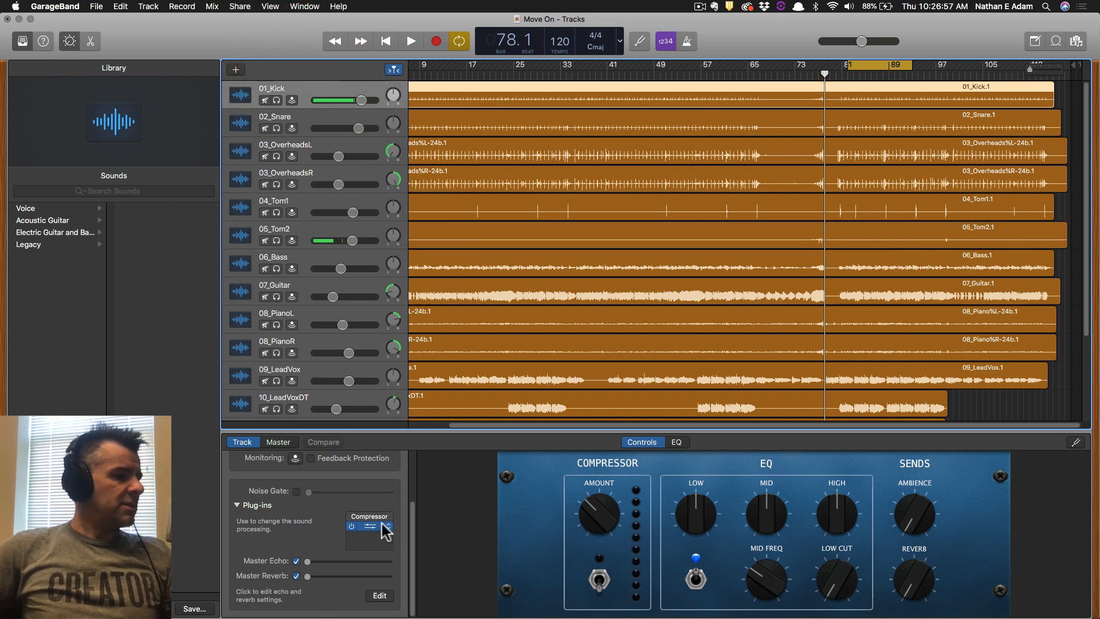
pyautogui.moveTo(368, 514)
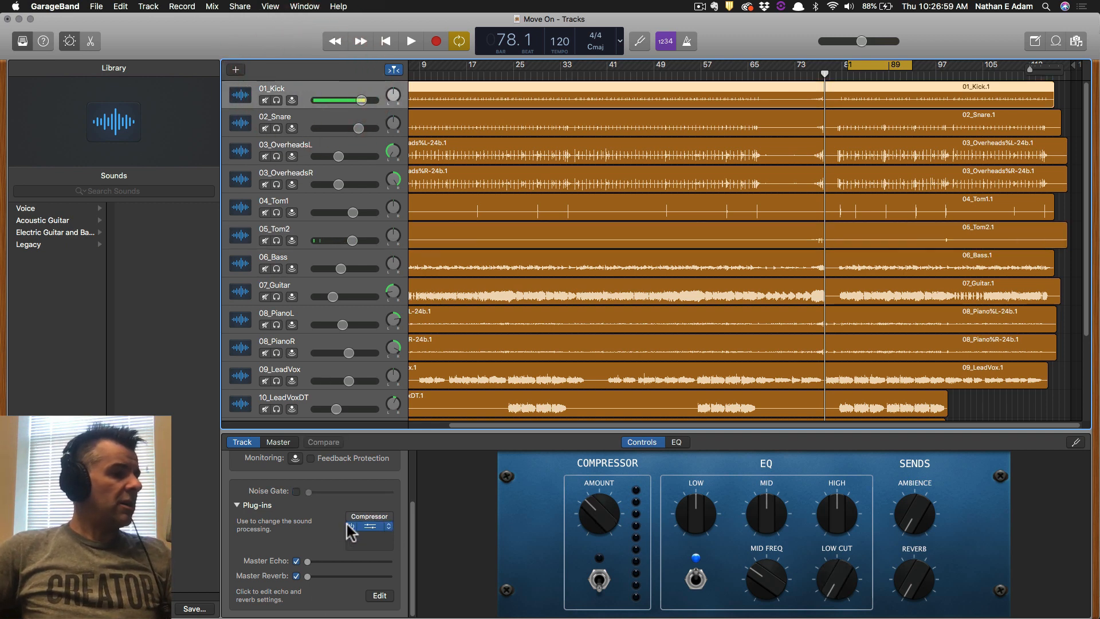
pyautogui.click(267, 442)
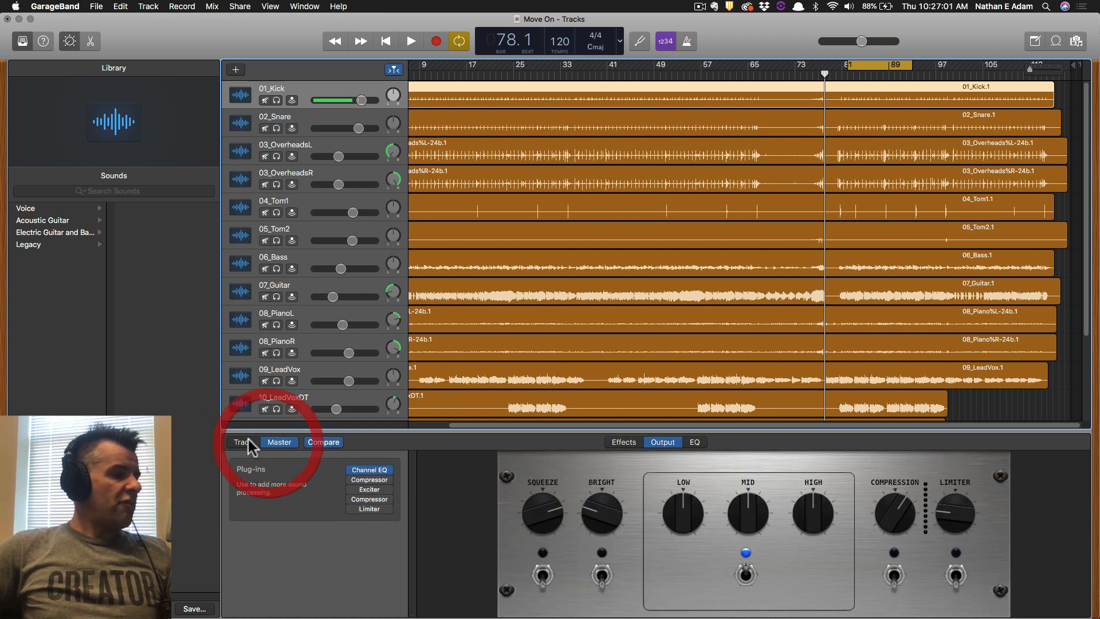
pyautogui.click(248, 440)
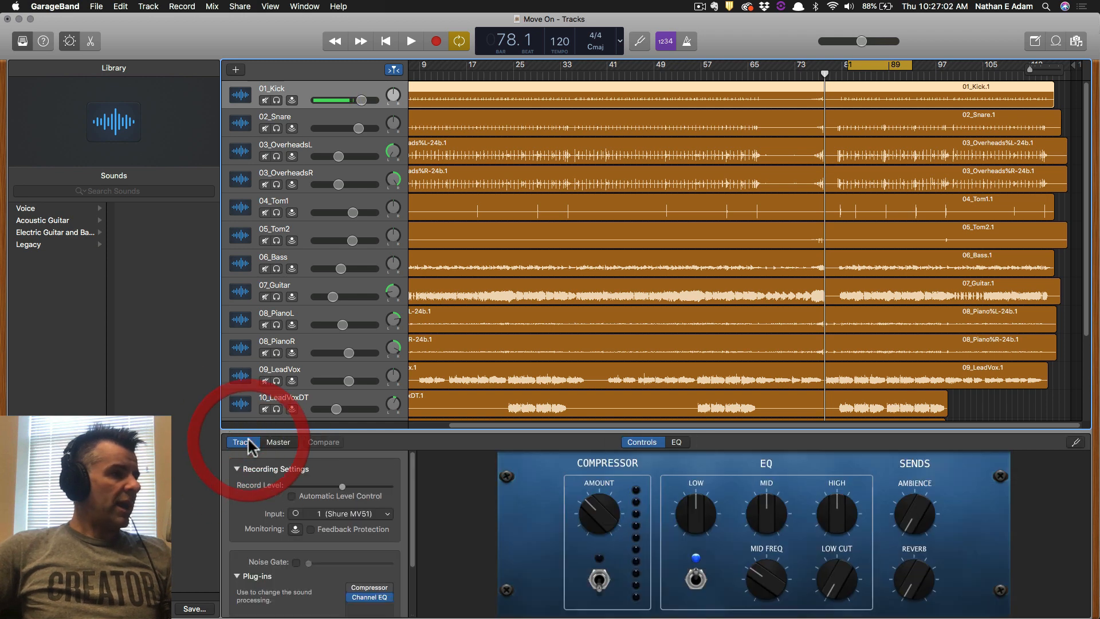
pyautogui.click(237, 468)
pyautogui.click(236, 469)
pyautogui.click(236, 469)
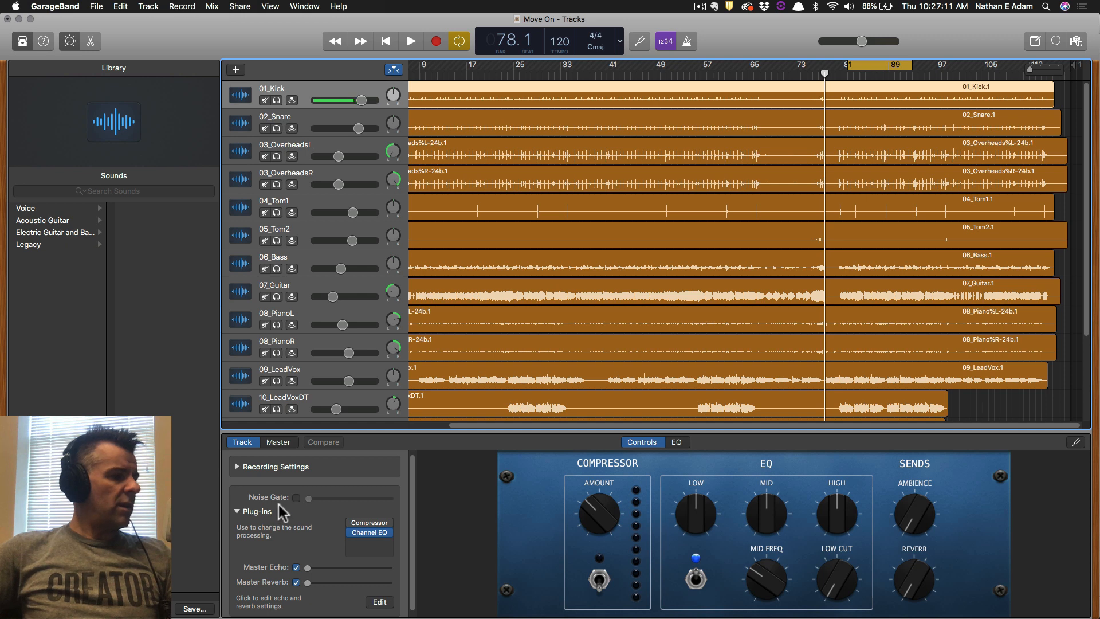
# Solo 01_Kick and audition a noise gate near -26 dB, then turn it off and save.
pyautogui.click(277, 101)
pyautogui.press('space')
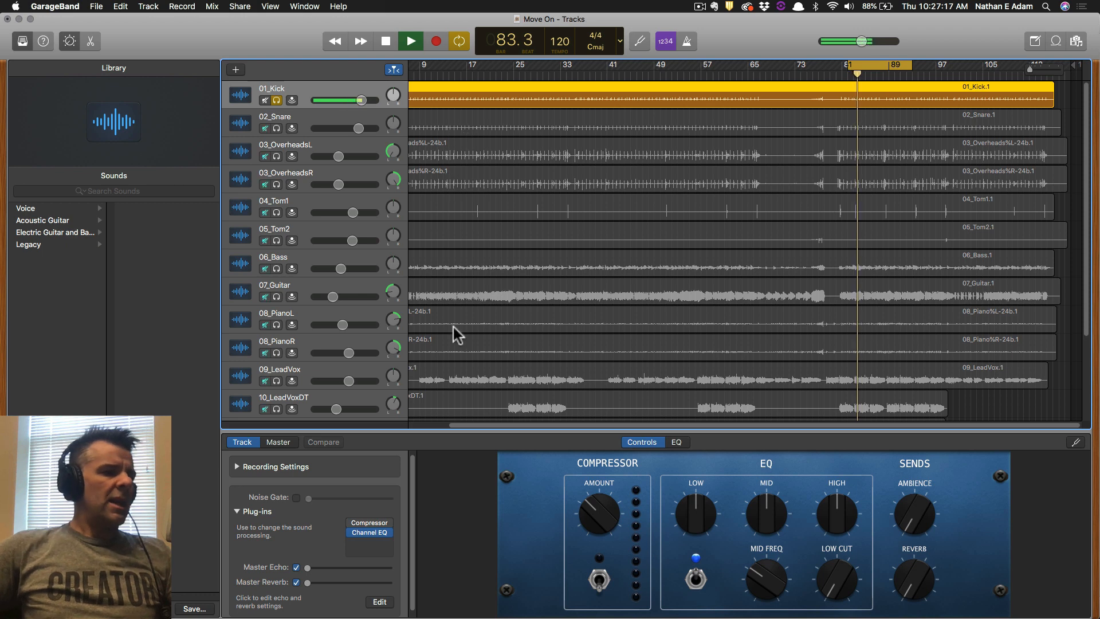
pyautogui.press('space')
pyautogui.moveTo(358, 530)
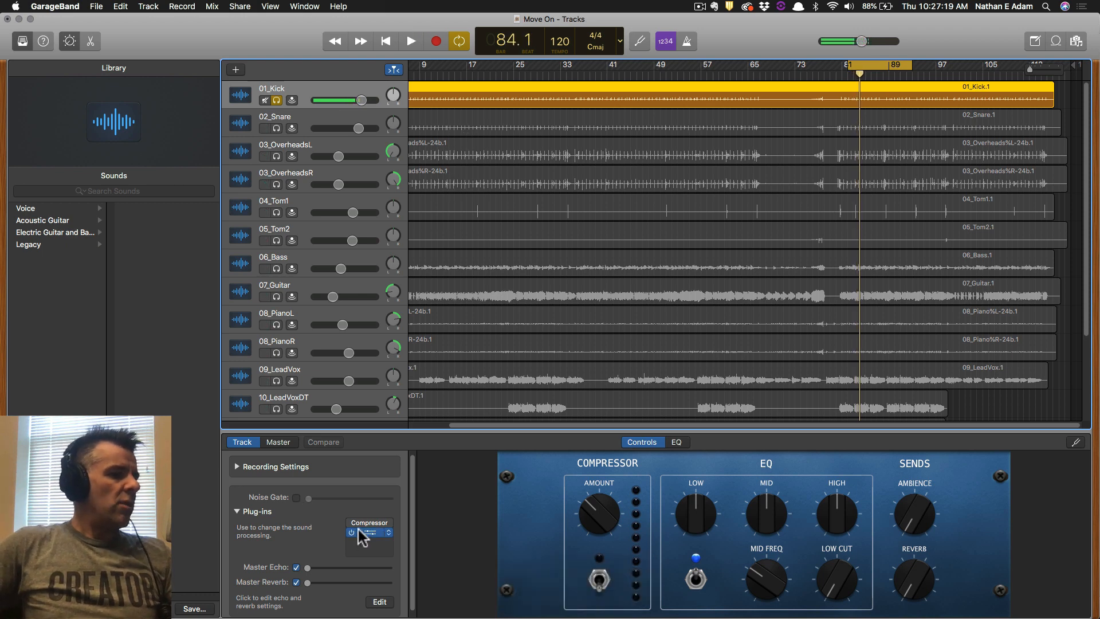
pyautogui.click(296, 497)
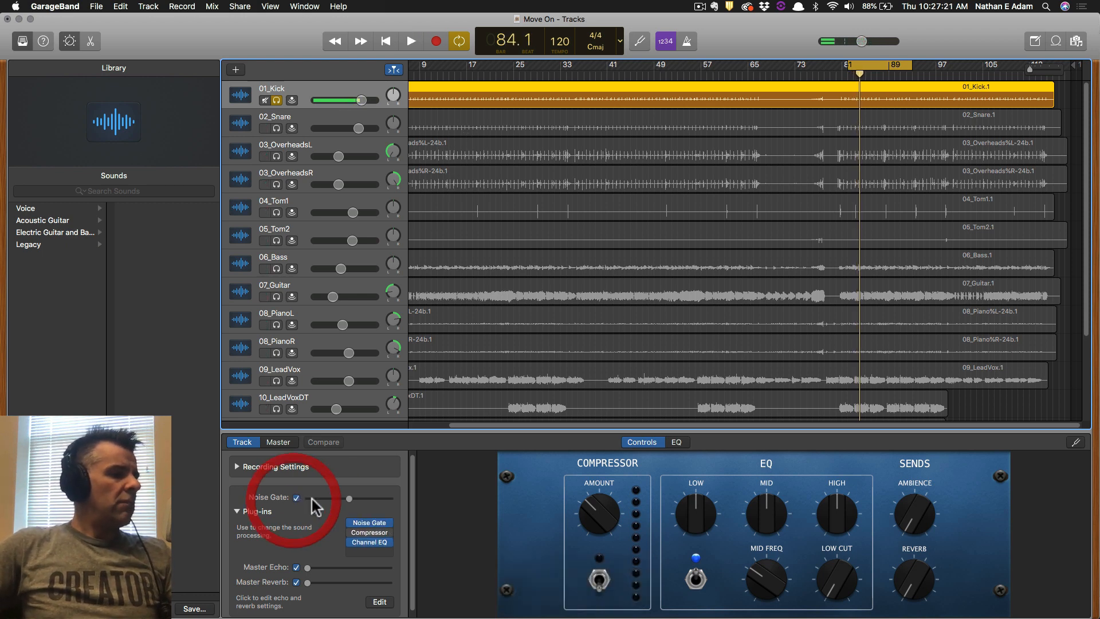
pyautogui.click(352, 498)
pyautogui.press('space')
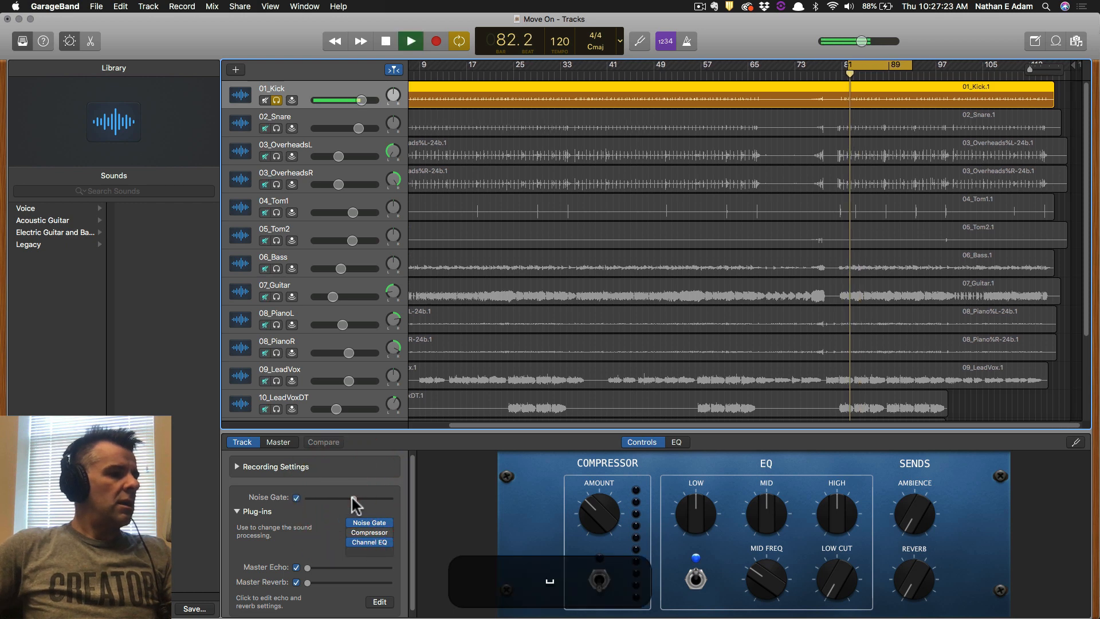
pyautogui.moveTo(353, 498); pyautogui.dragTo(365, 499)
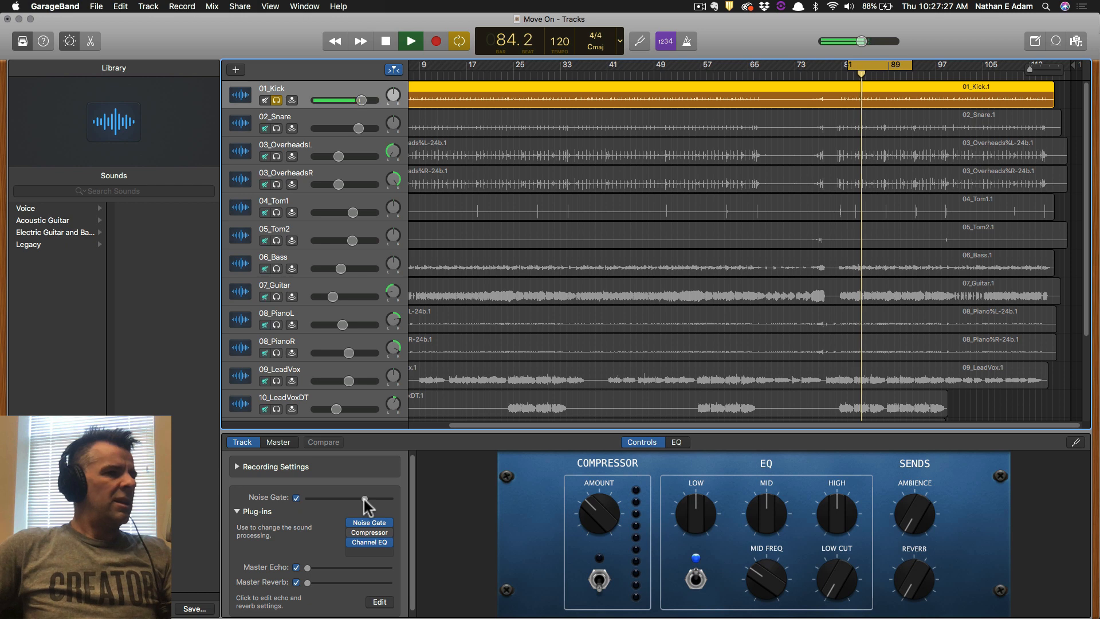
pyautogui.click(365, 498)
pyautogui.moveTo(367, 497); pyautogui.dragTo(372, 496)
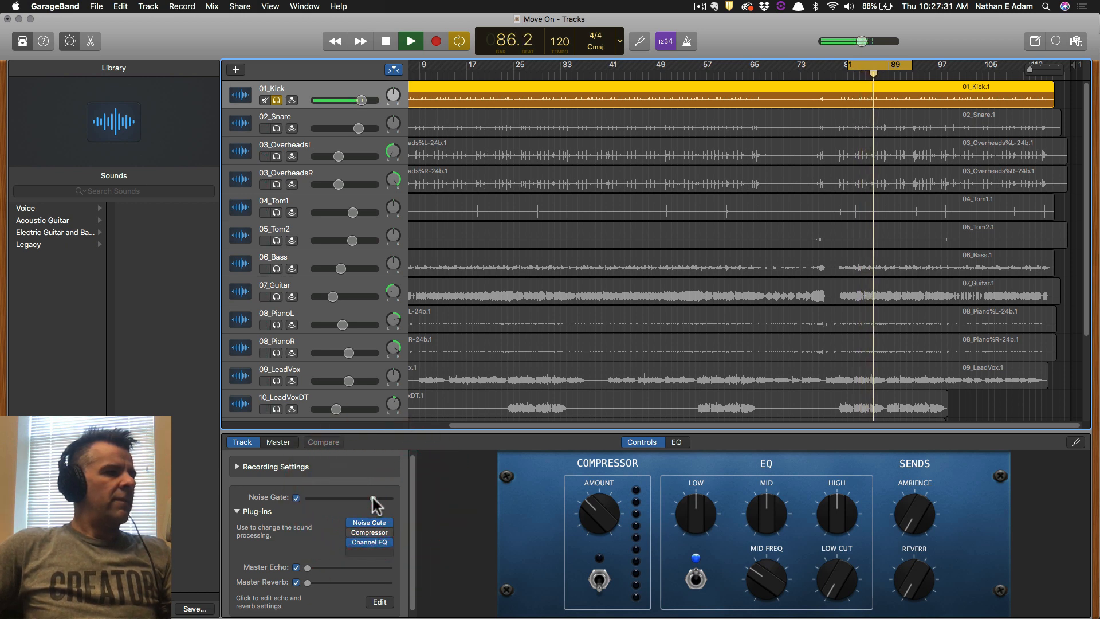
pyautogui.press('space')
pyautogui.click(296, 498)
pyautogui.press('super+s')
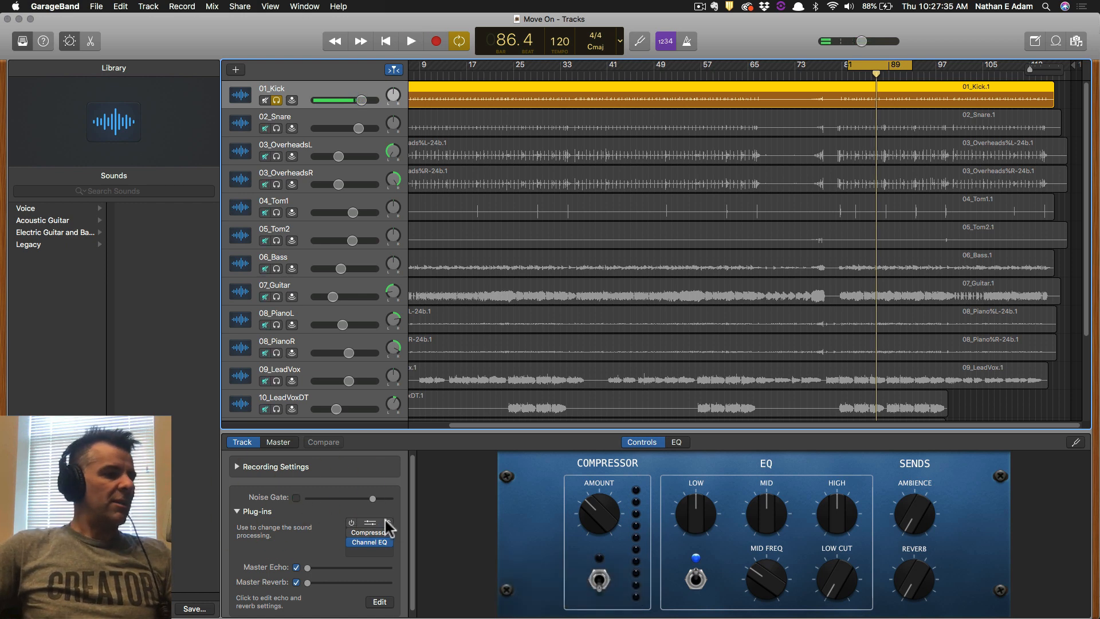
# Re-enable 01_Kick's compressor and open its Compressor plug-in window.
pyautogui.click(351, 532)
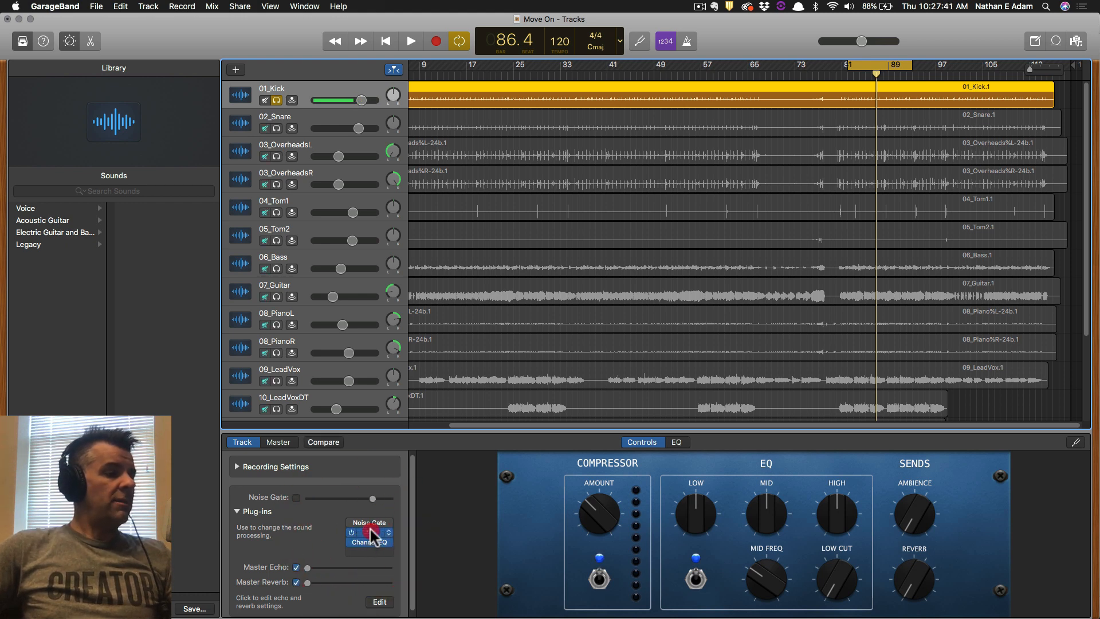
pyautogui.click(370, 529)
pyautogui.moveTo(232, 43); pyautogui.dragTo(280, 62)
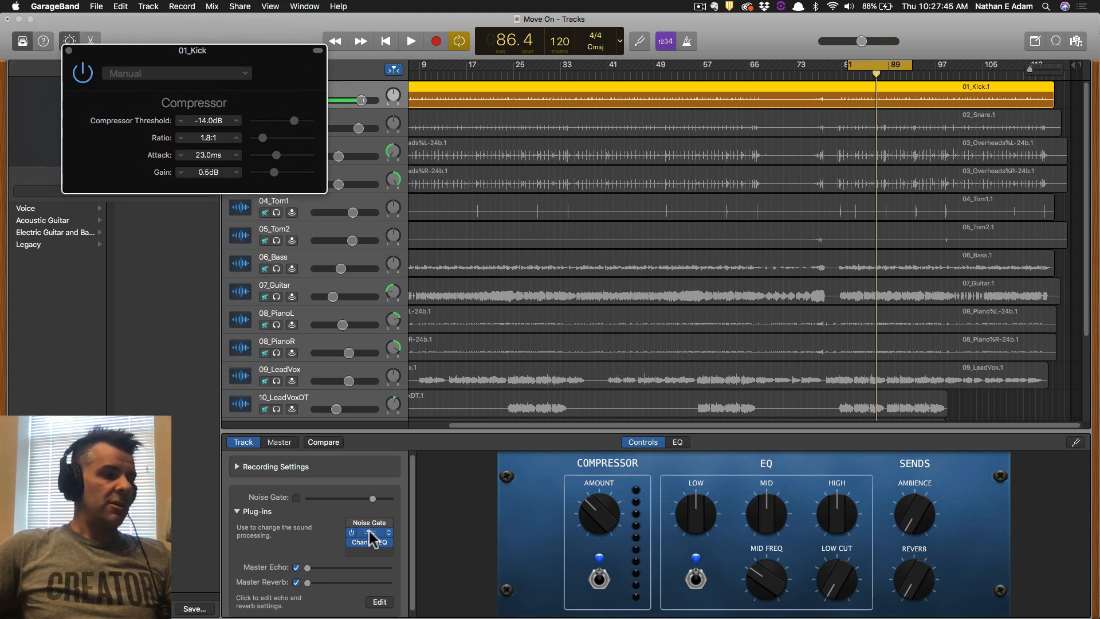
# Apply the Rock Kick preset to the kick's compressor.
pyautogui.click(370, 532)
pyautogui.click(370, 531)
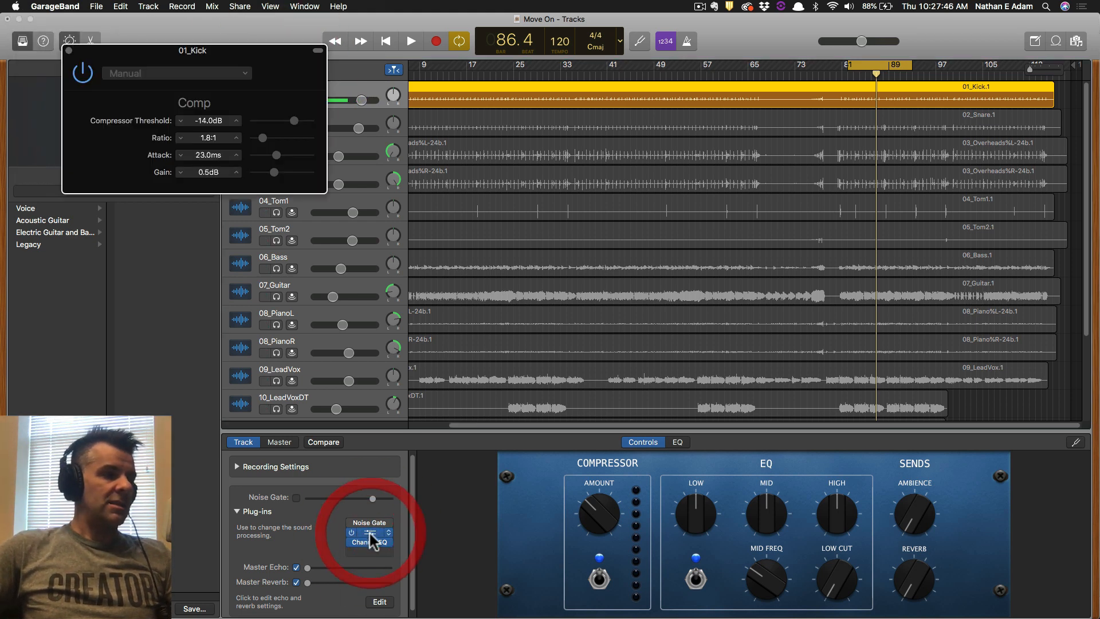
pyautogui.click(201, 73)
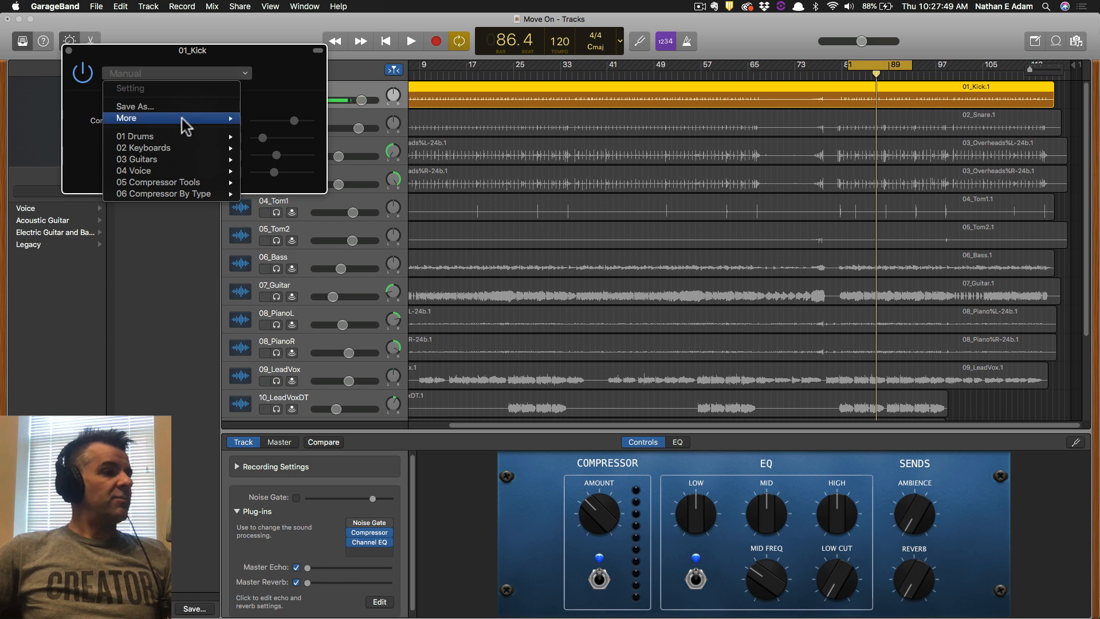
pyautogui.moveTo(175, 136)
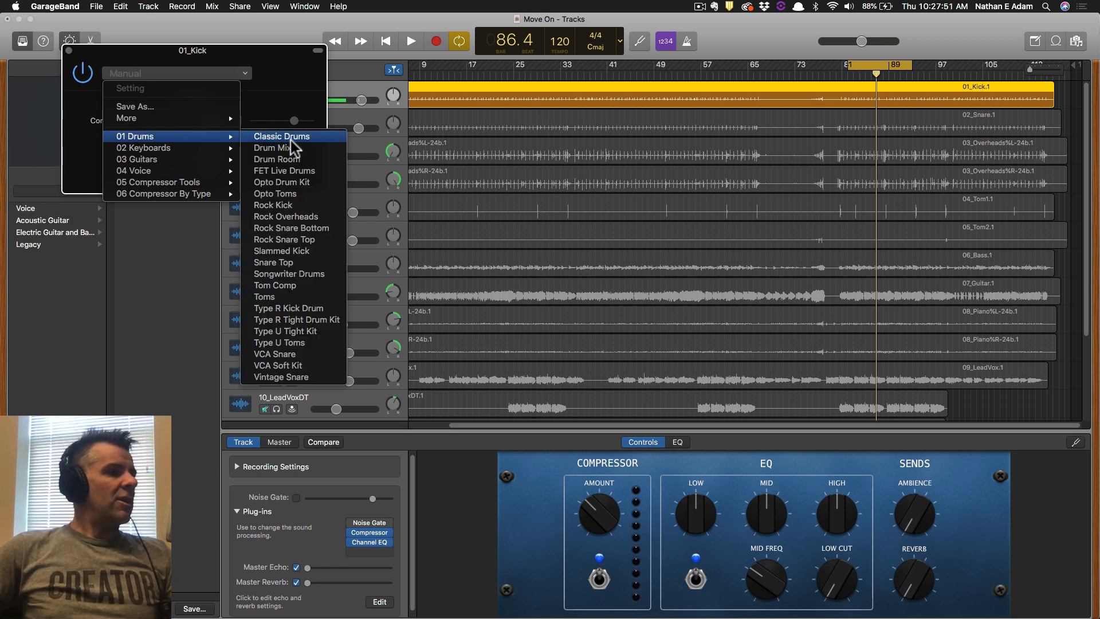
pyautogui.click(287, 207)
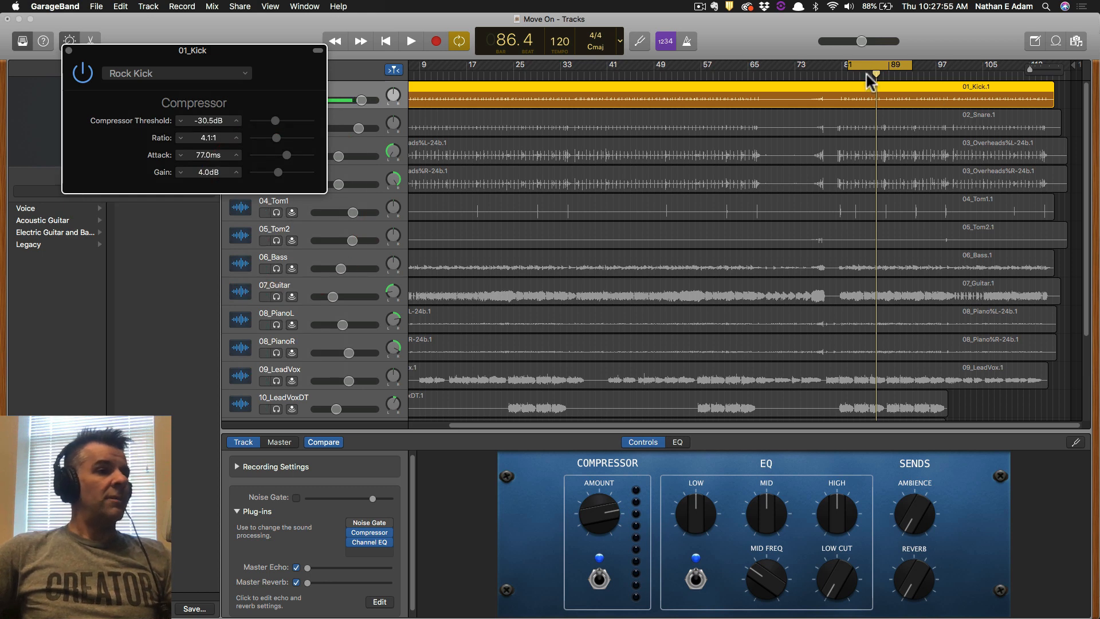
pyautogui.moveTo(321, 53); pyautogui.dragTo(362, 192)
# Compare the kick with and without the compressor during loop playback.
pyautogui.press('space')
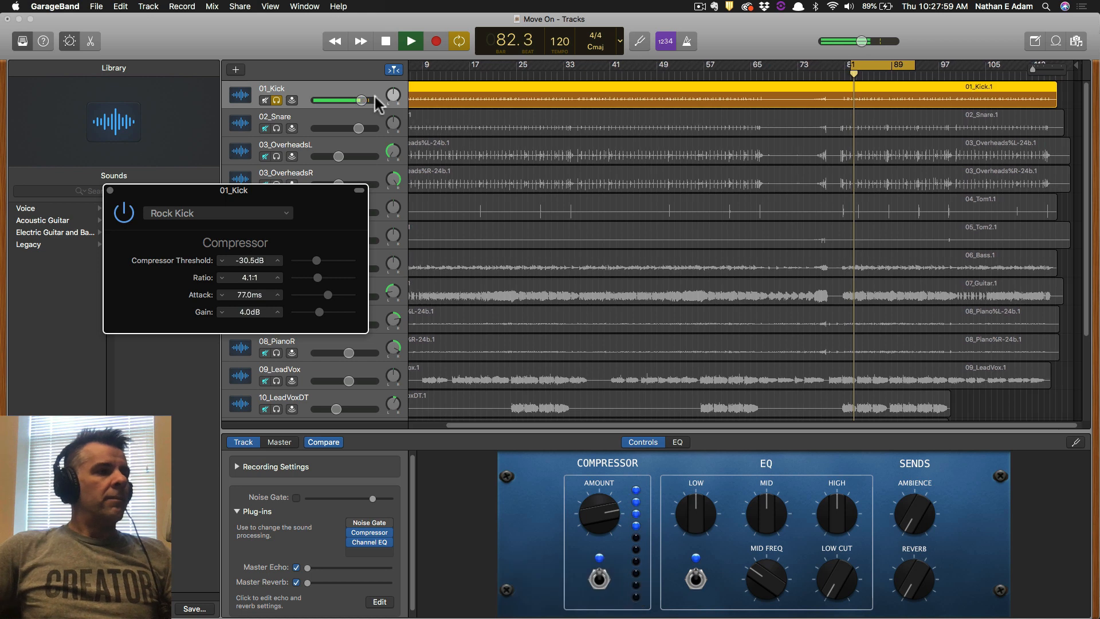
pyautogui.click(124, 214)
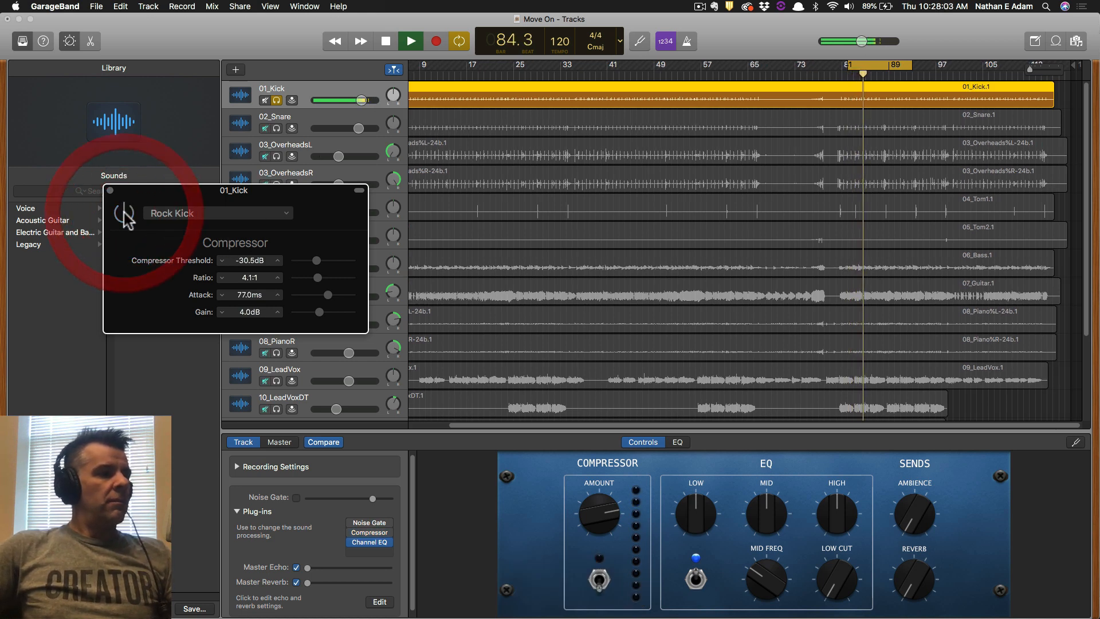
pyautogui.click(124, 215)
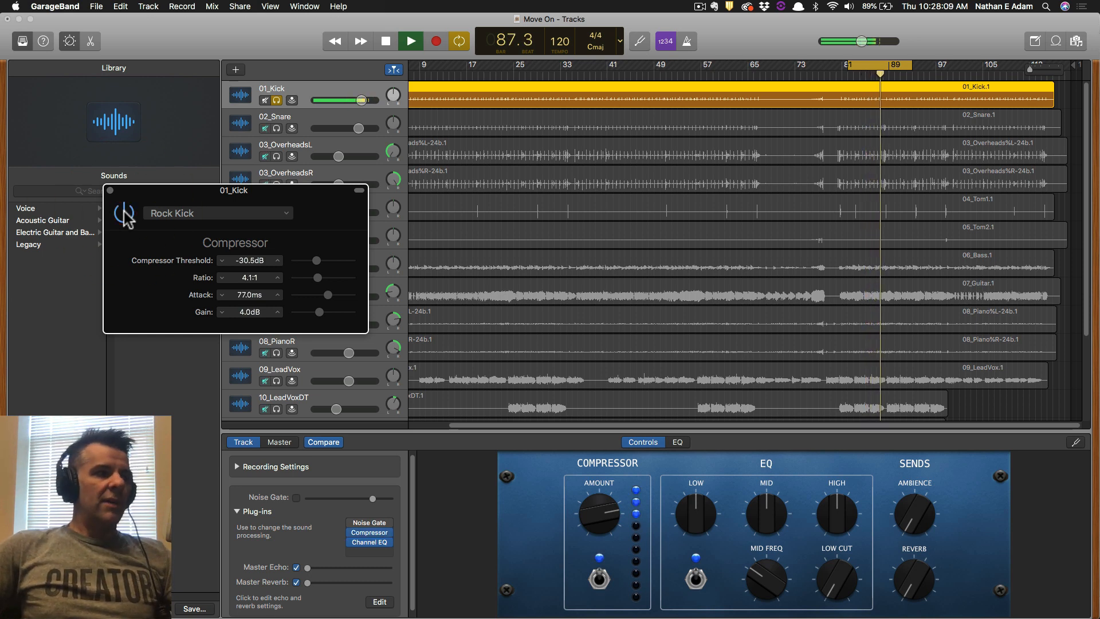
pyautogui.click(124, 215)
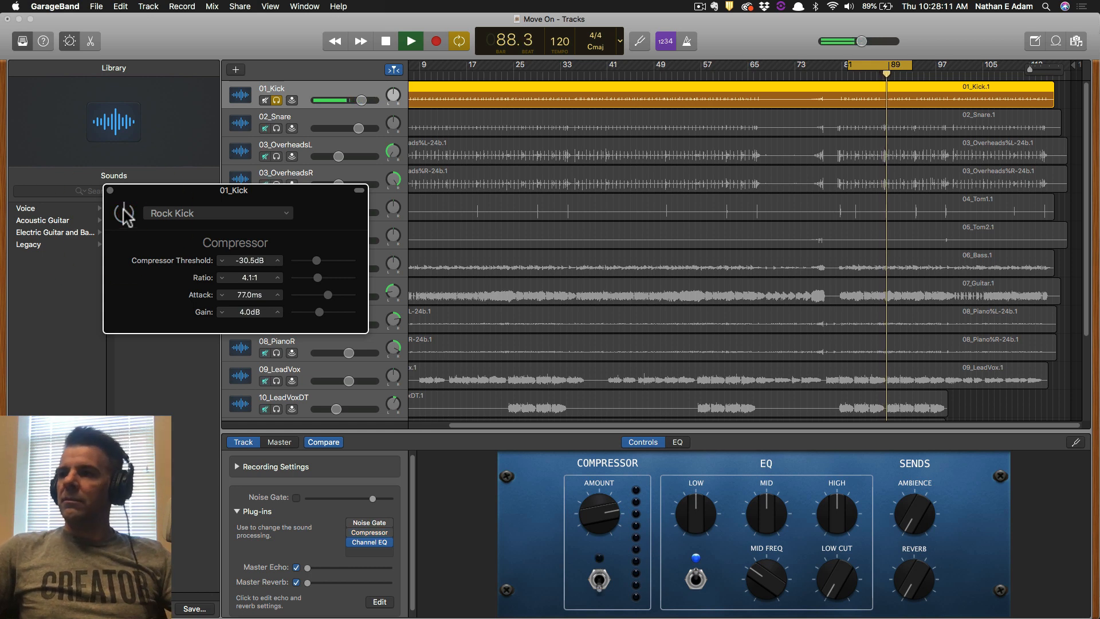
pyautogui.click(125, 213)
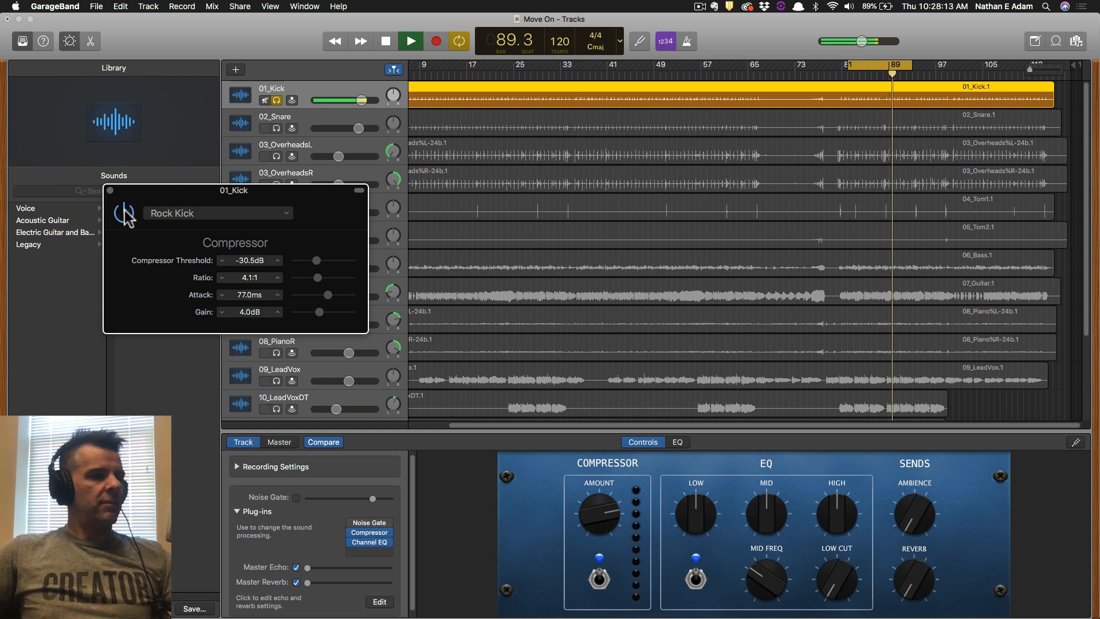
pyautogui.press('space')
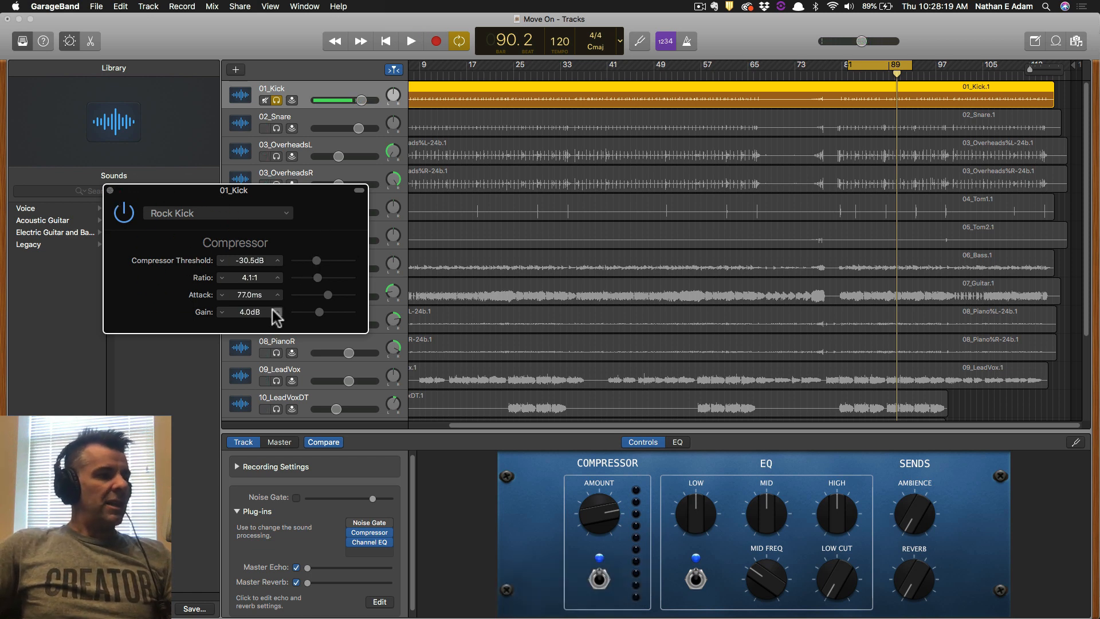
# Settle the kick compressor's gain at 4.0 dB and solo 02_Snare.
pyautogui.press('space')
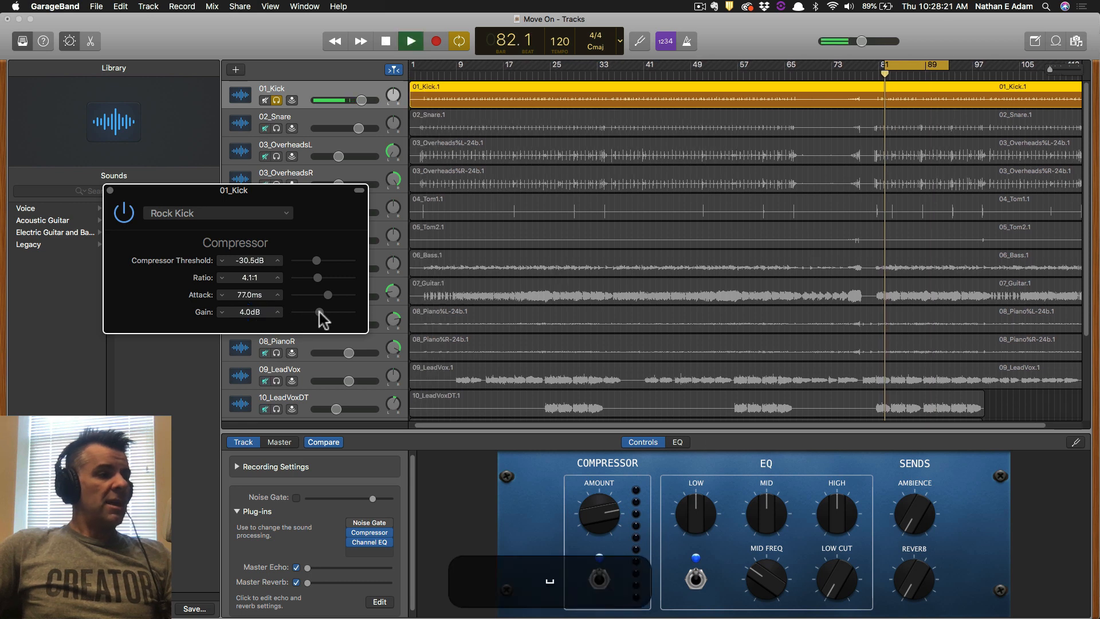
pyautogui.moveTo(319, 313); pyautogui.dragTo(325, 314)
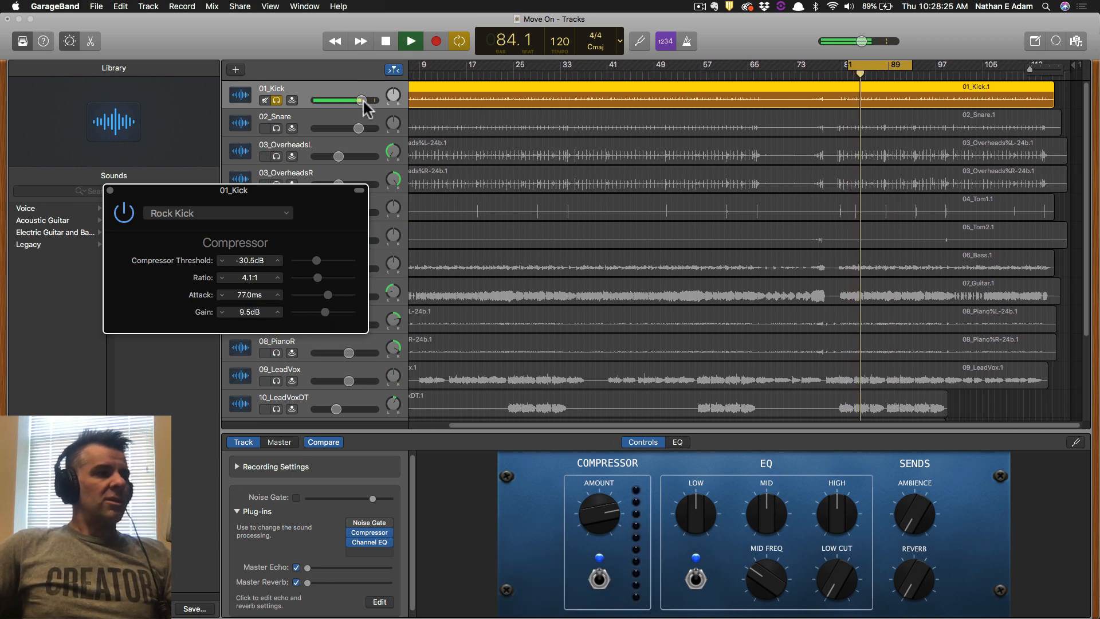
pyautogui.press('super')
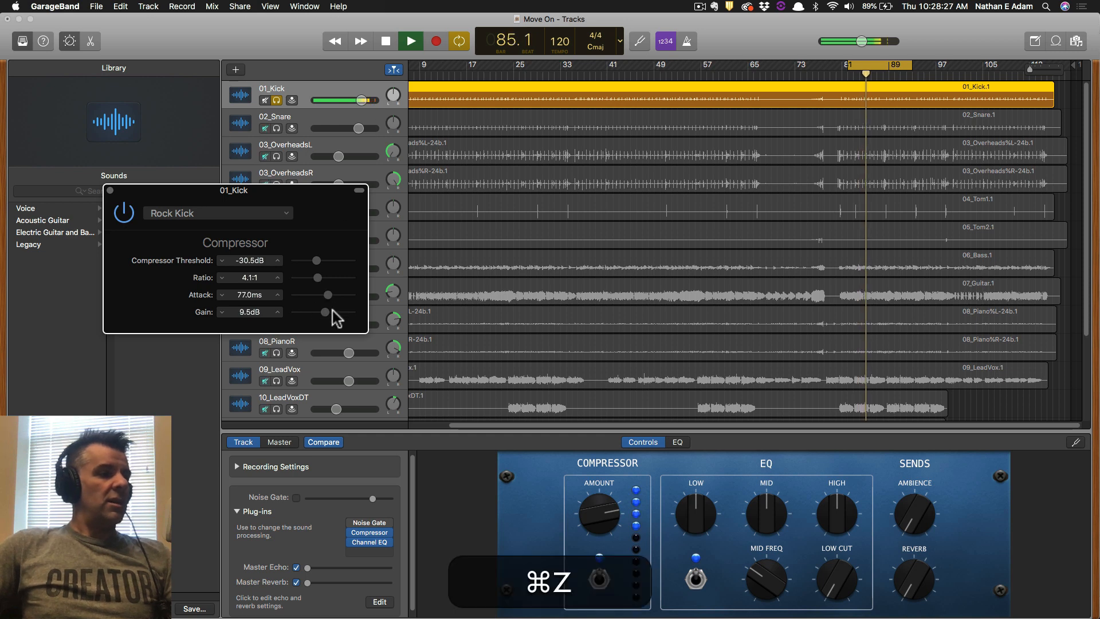
pyautogui.moveTo(325, 312); pyautogui.dragTo(319, 312)
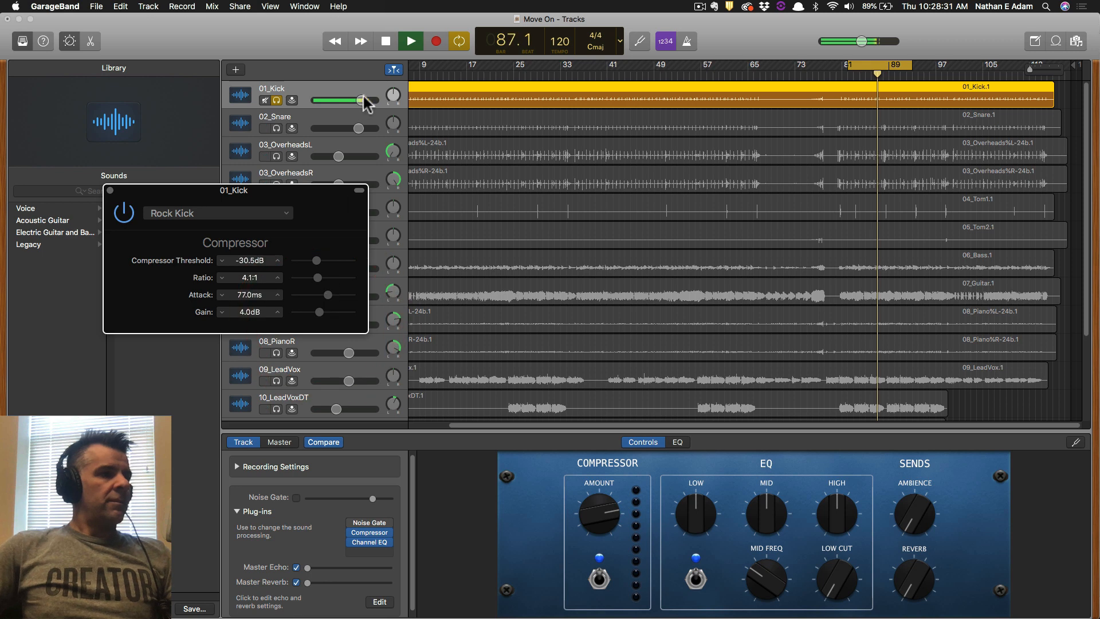
pyautogui.click(277, 127)
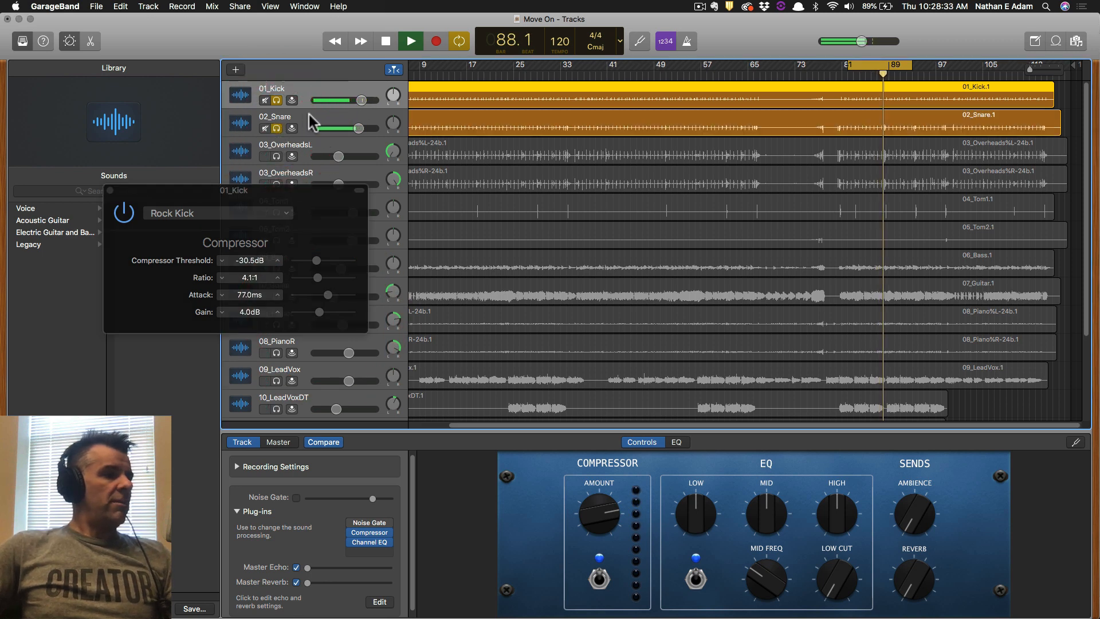
# Enable 02_Snare's compressor with the Snare Top preset.
pyautogui.click(310, 114)
pyautogui.click(111, 190)
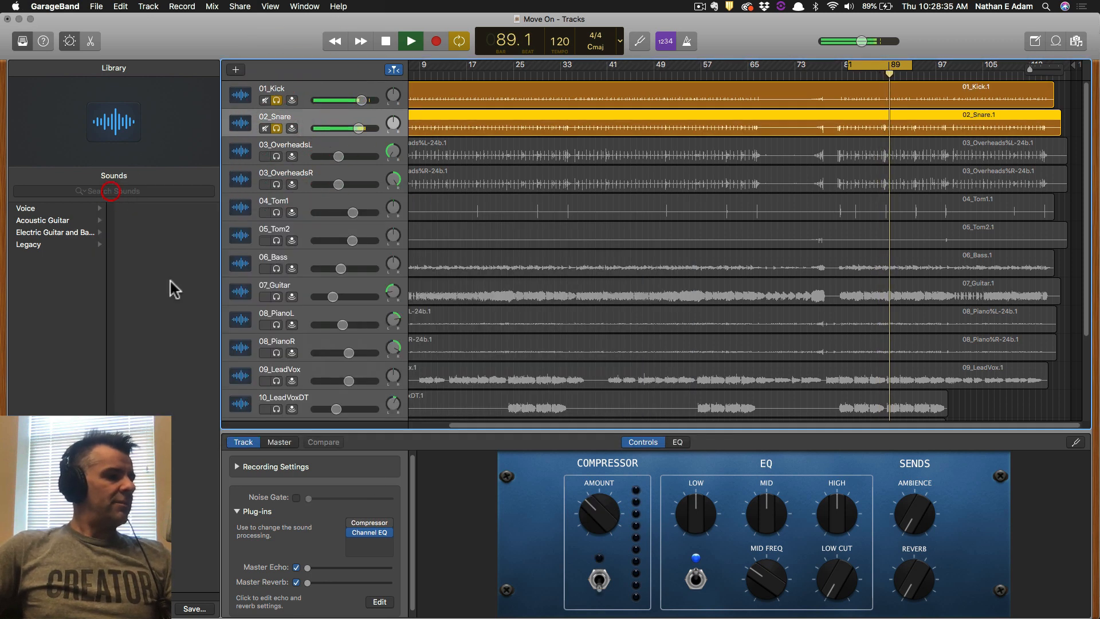
pyautogui.click(352, 521)
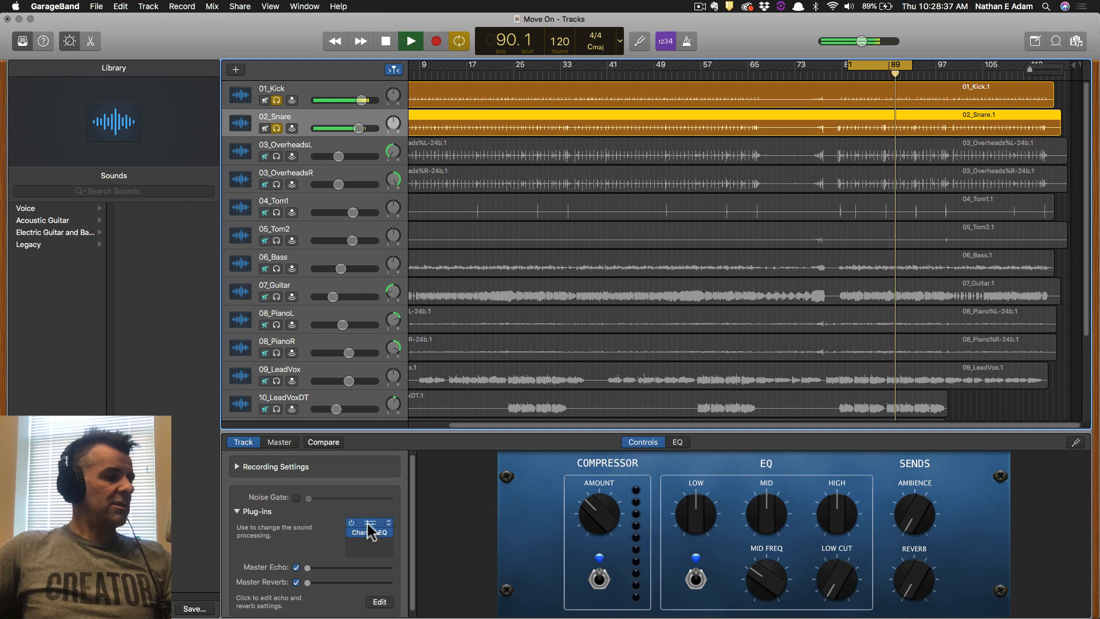
pyautogui.click(367, 522)
pyautogui.click(148, 53)
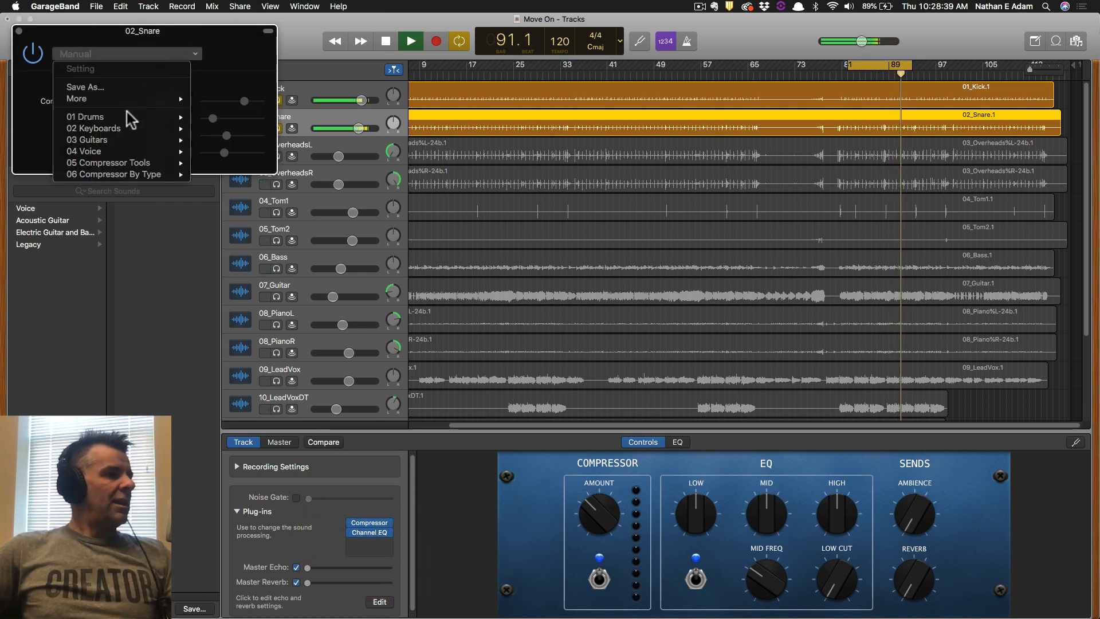
pyautogui.moveTo(126, 116)
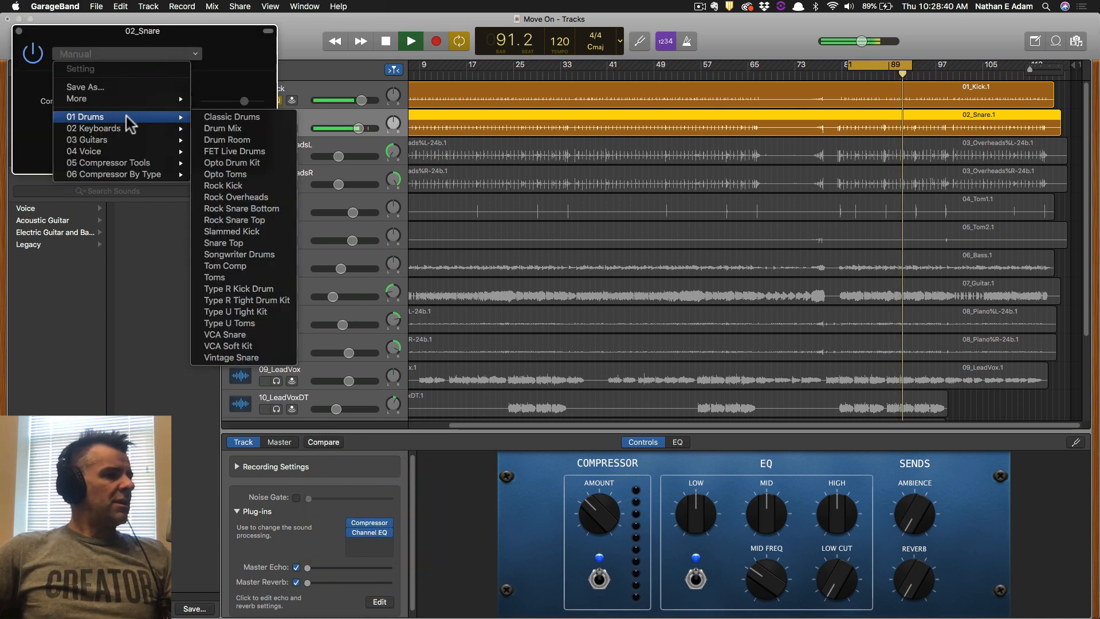
pyautogui.click(235, 243)
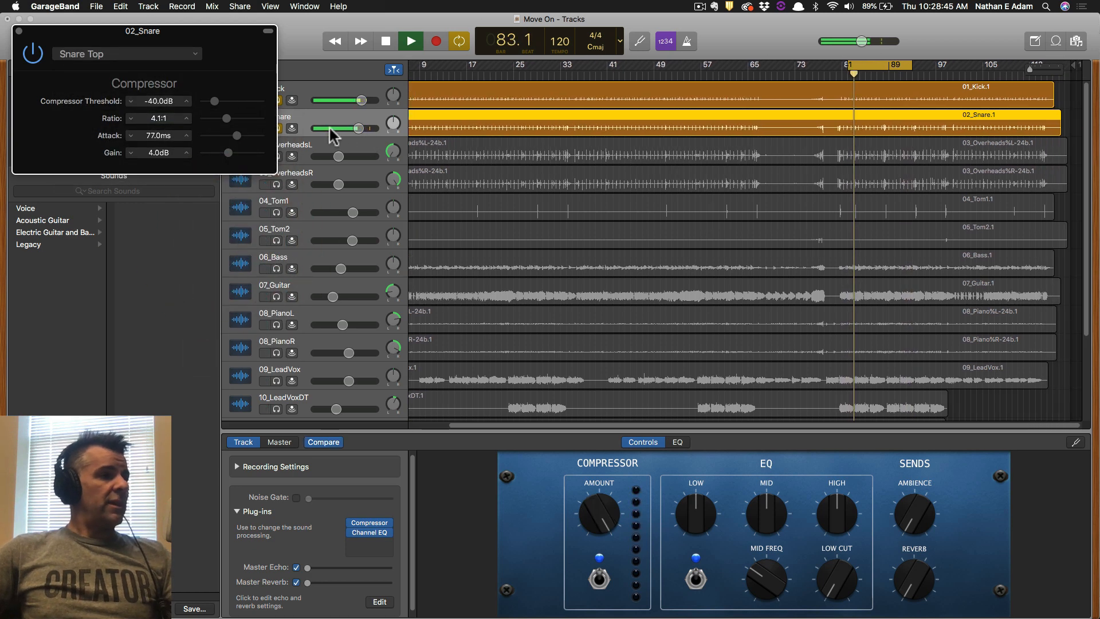
# Enable 03_OverheadsL's compressor with the Rock Overheads preset.
pyautogui.click(353, 147)
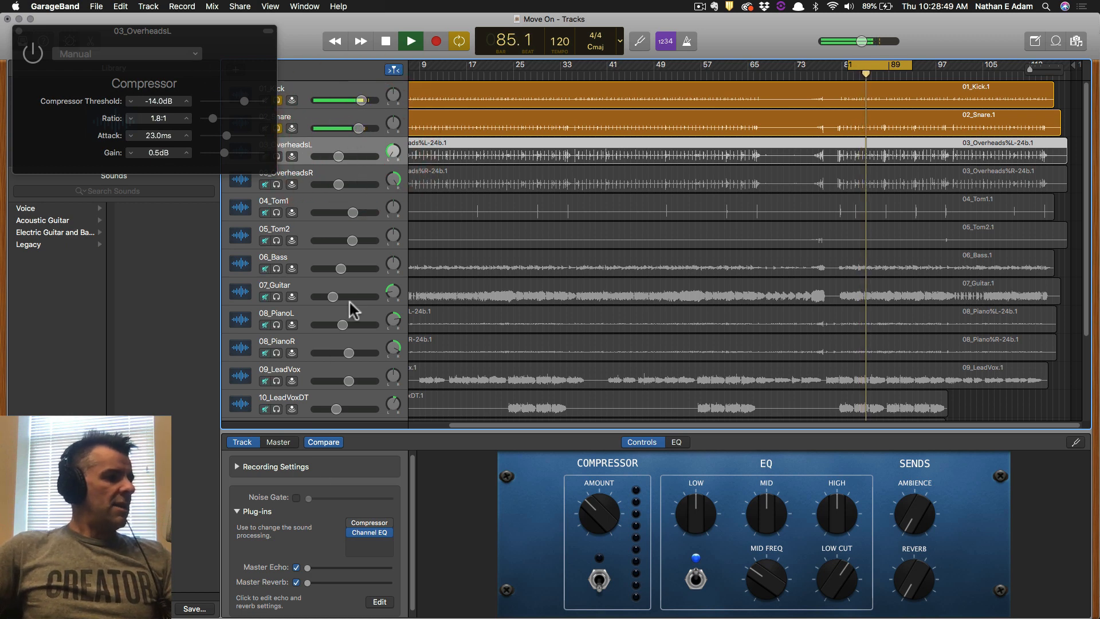
pyautogui.click(351, 522)
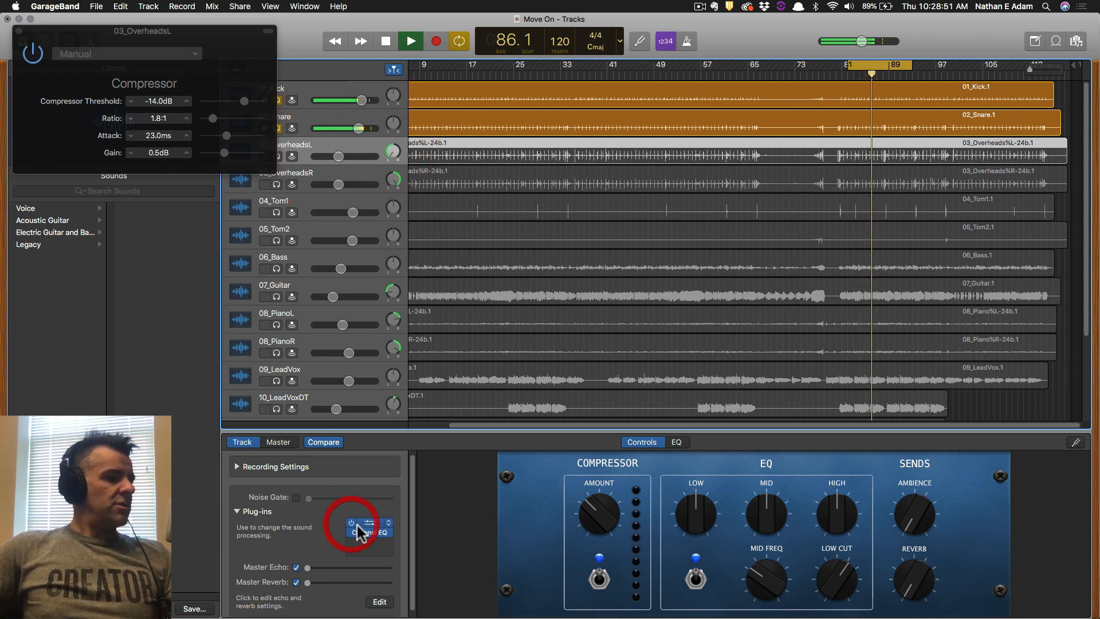
pyautogui.click(372, 522)
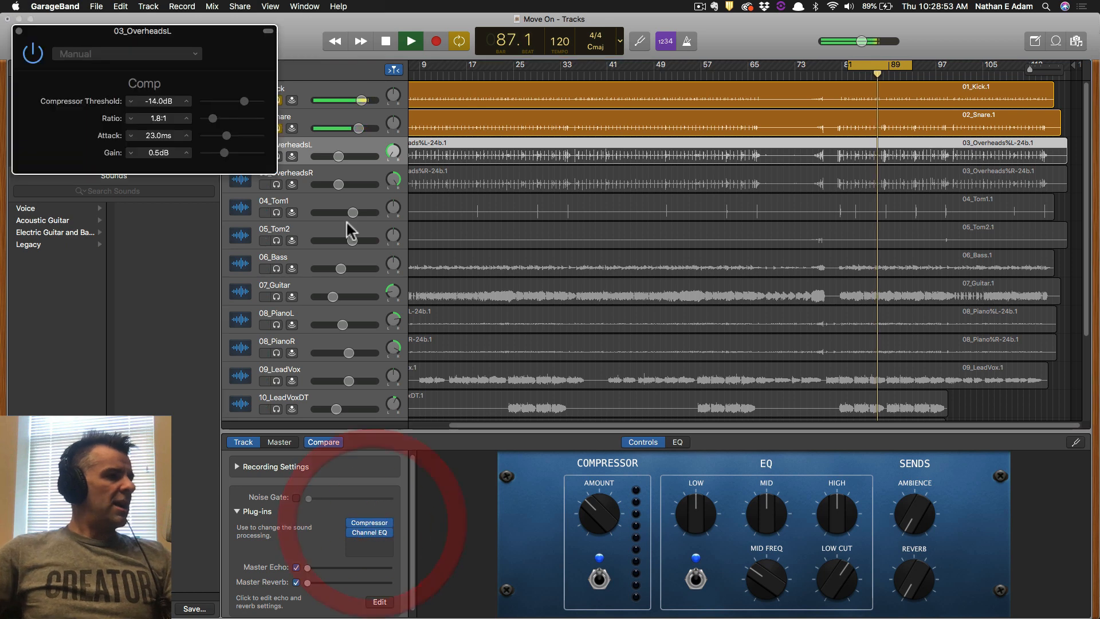
pyautogui.click(105, 53)
pyautogui.moveTo(121, 115)
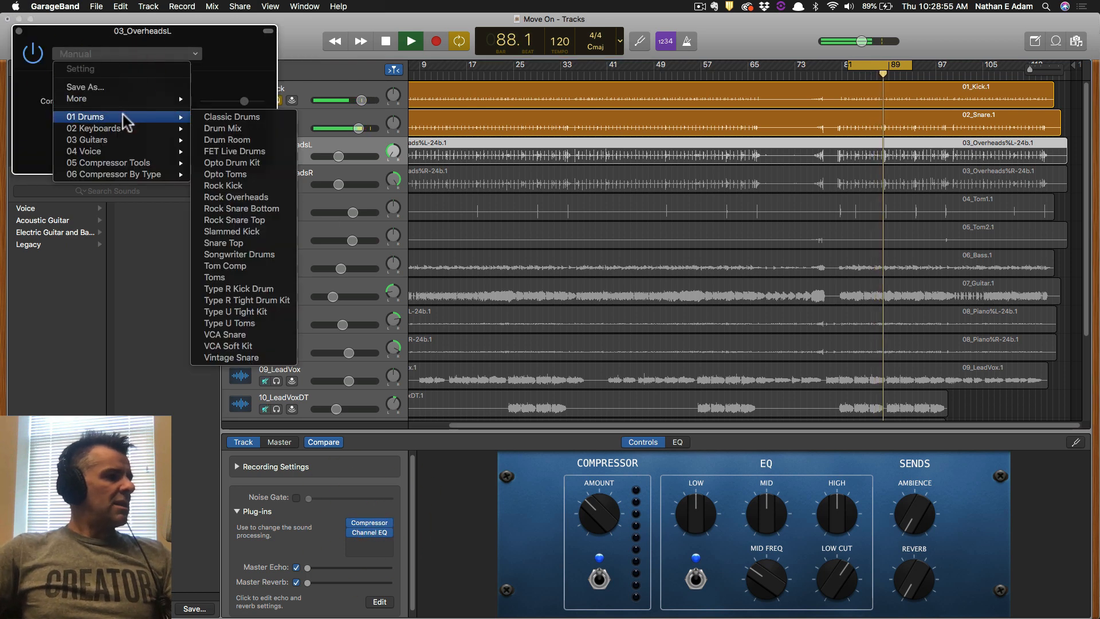
pyautogui.click(274, 200)
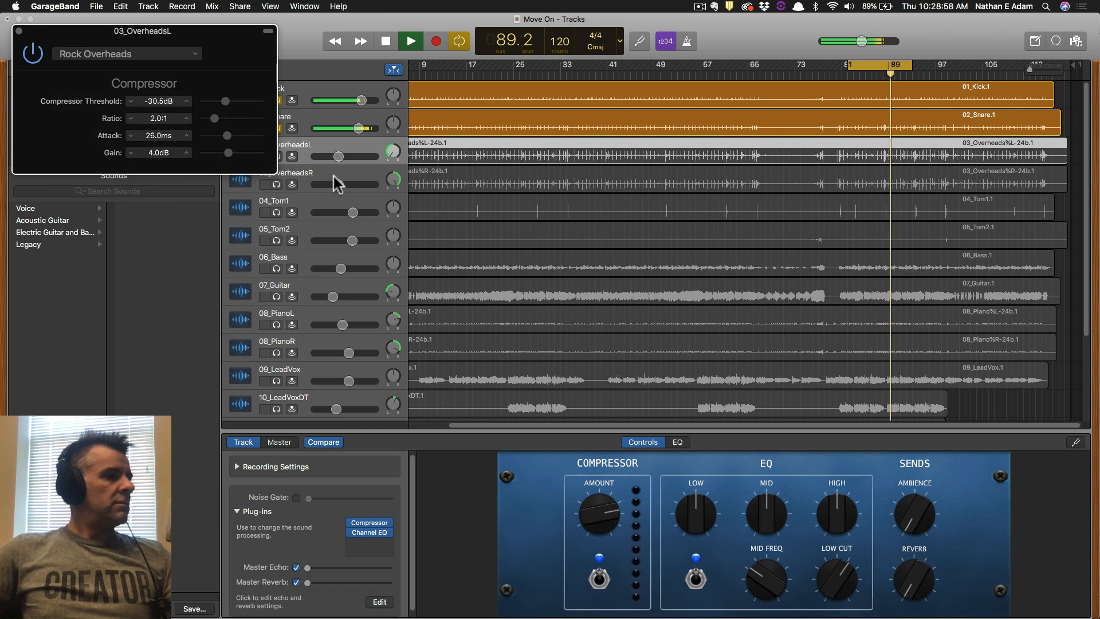
pyautogui.click(285, 151)
pyautogui.click(18, 32)
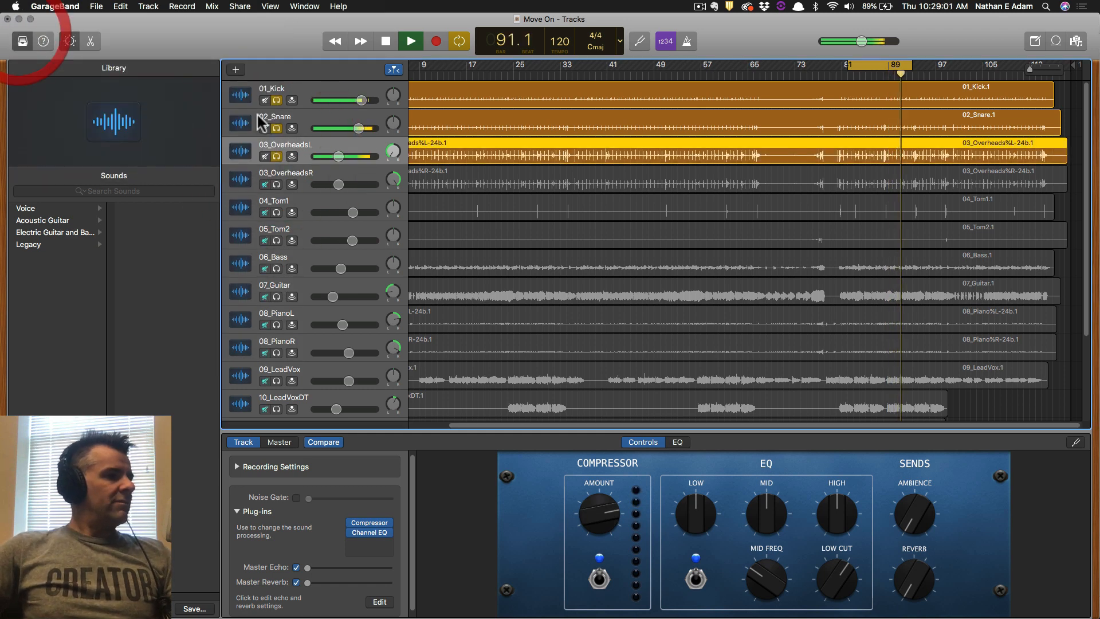
# Solo 03_OverheadsR and give its compressor the Rock Overheads preset.
pyautogui.click(277, 184)
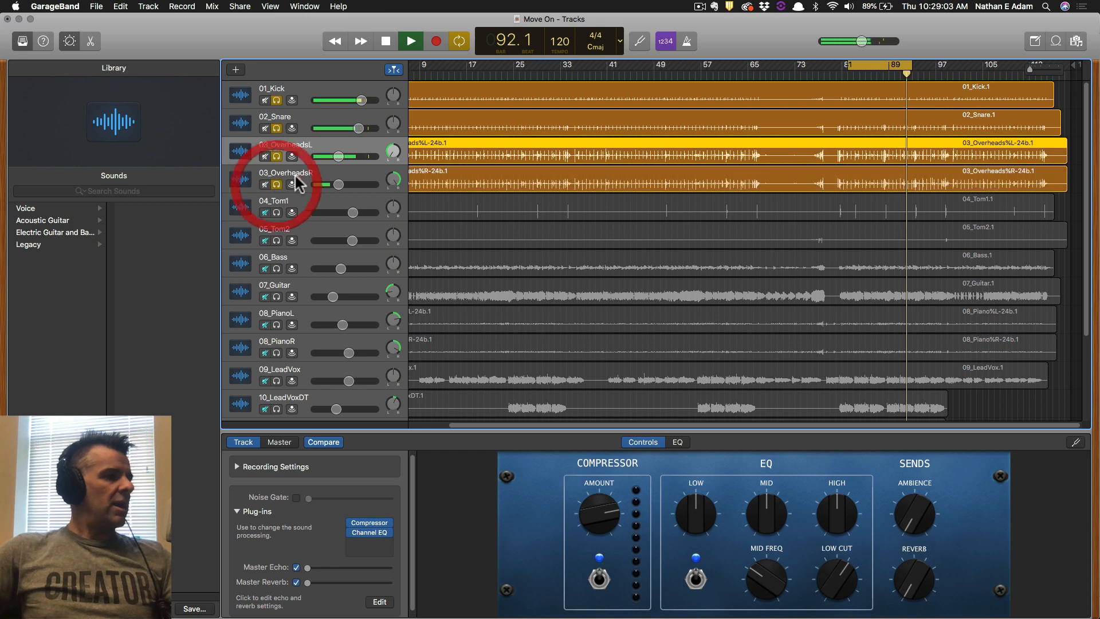
pyautogui.click(307, 181)
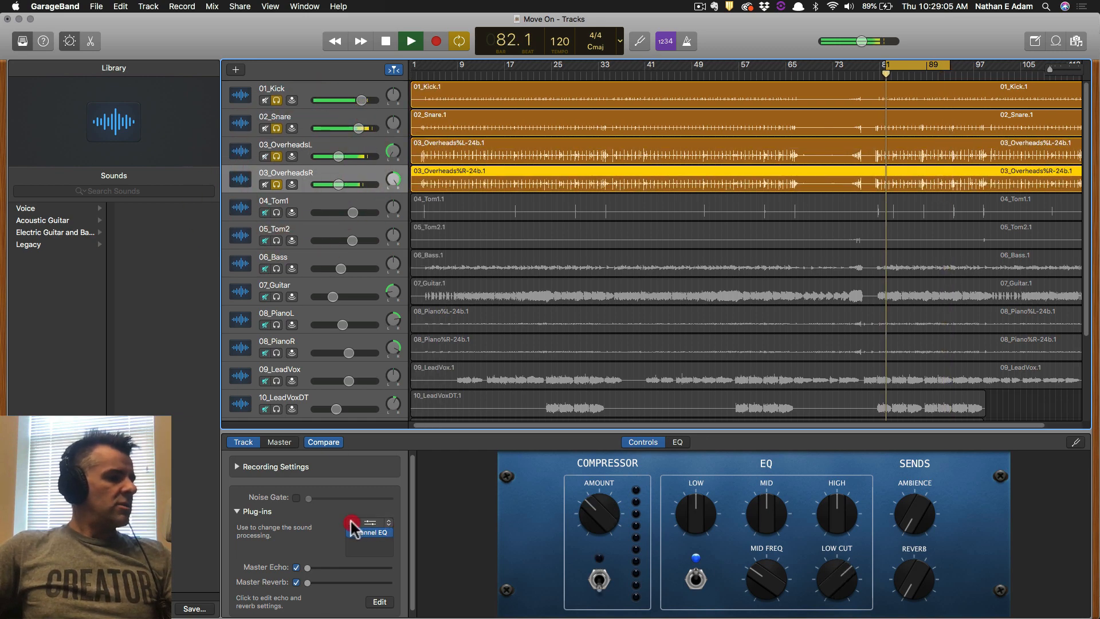
pyautogui.click(352, 522)
pyautogui.click(138, 66)
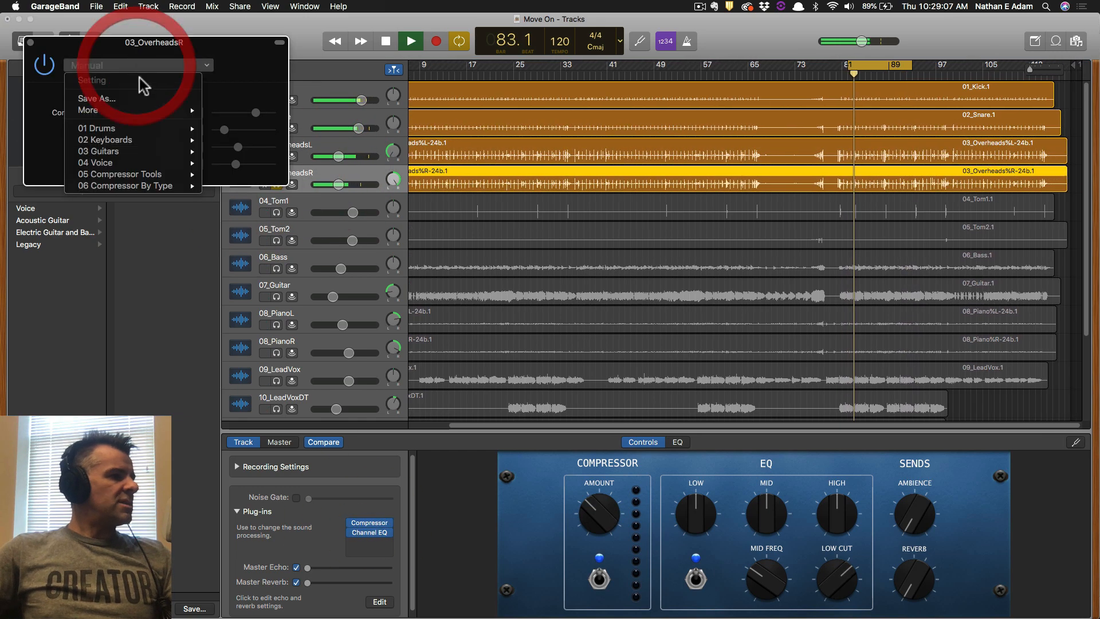
pyautogui.click(150, 128)
pyautogui.click(164, 70)
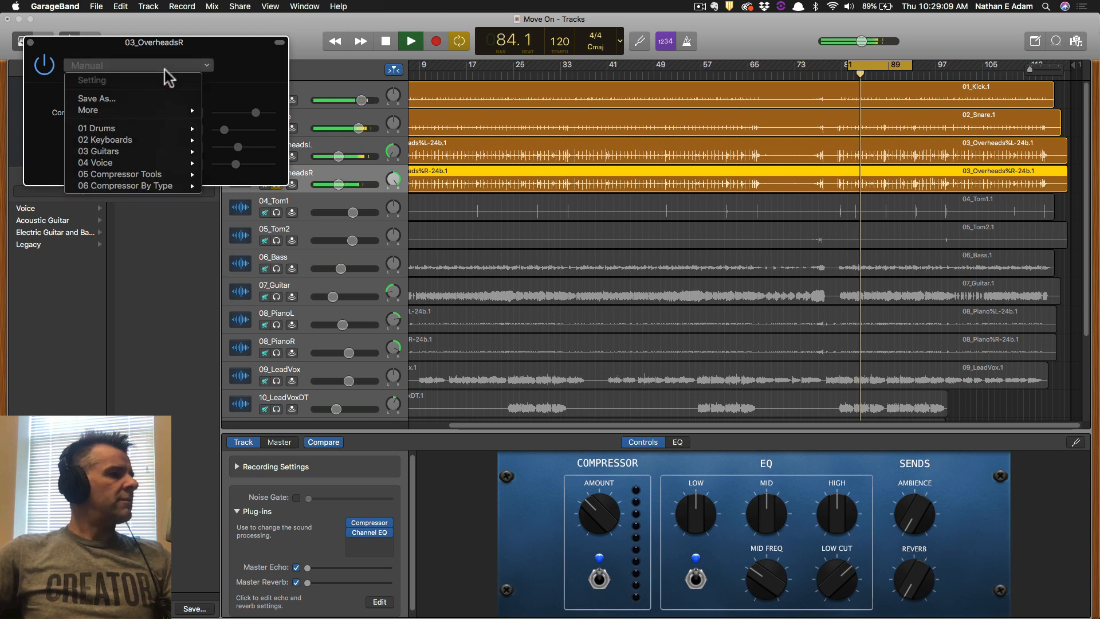
pyautogui.click(279, 208)
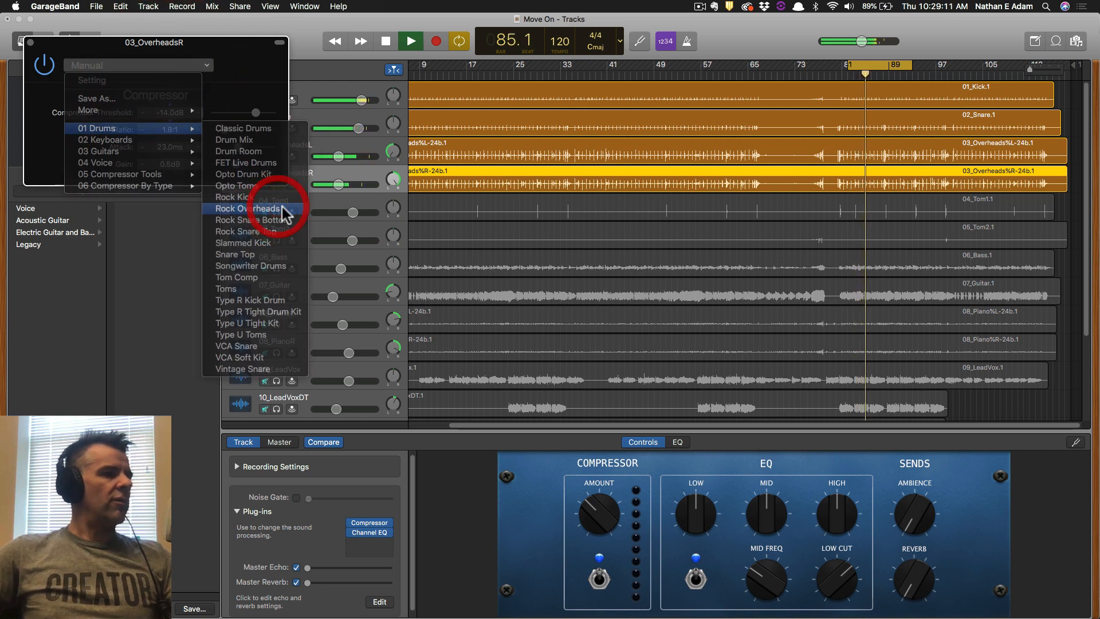
pyautogui.click(29, 42)
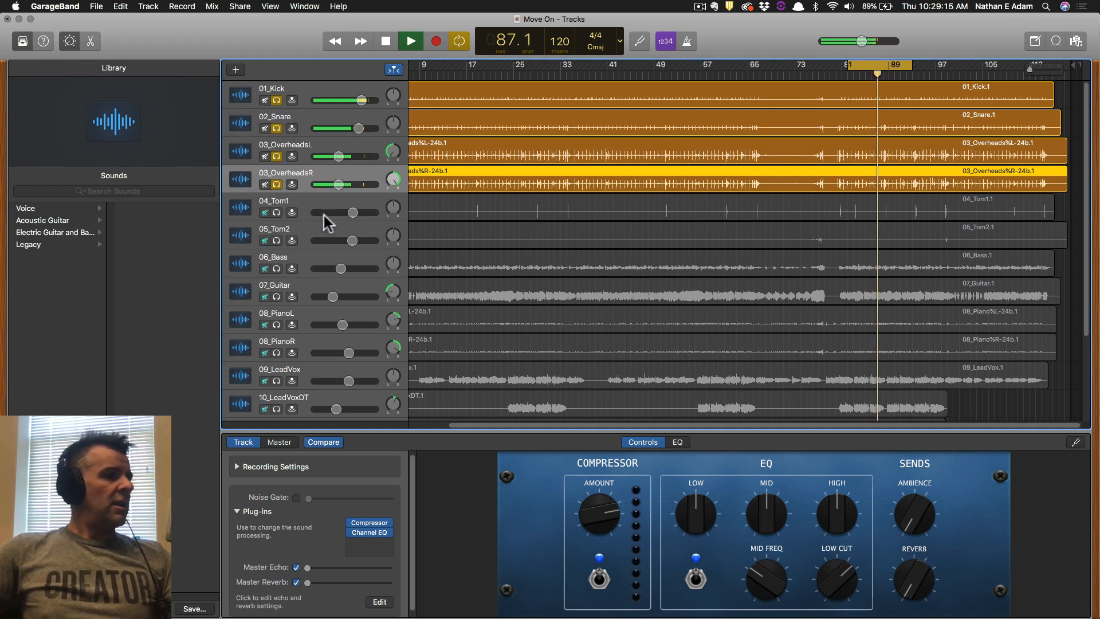
# Solo 06_Bass and unsolo the kick, snare and overhead tracks.
pyautogui.click(304, 264)
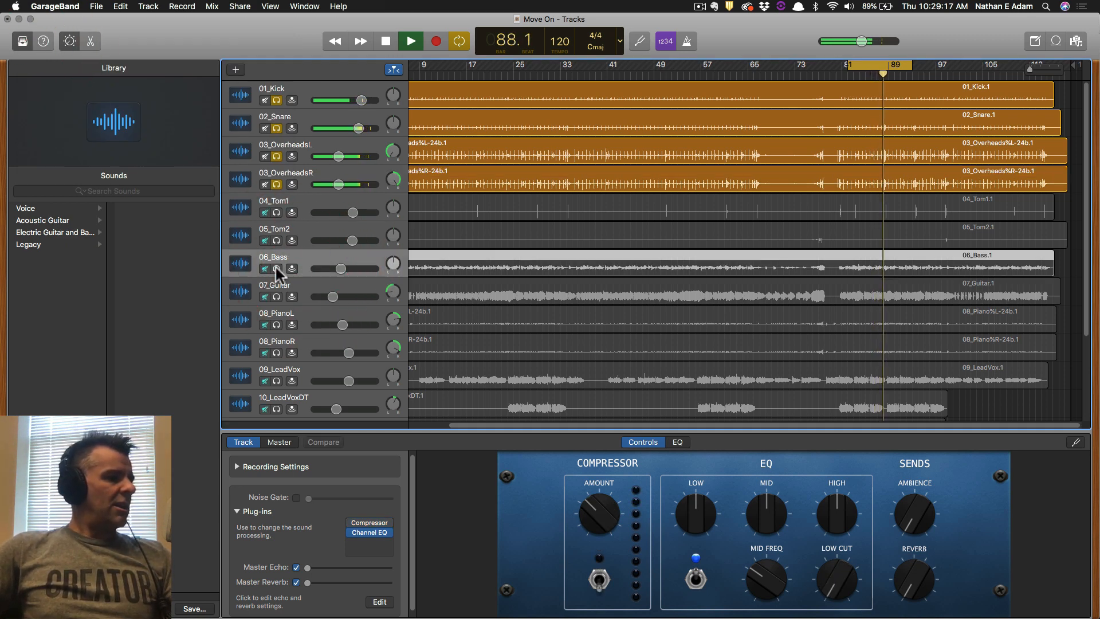
pyautogui.click(276, 269)
pyautogui.moveTo(278, 181); pyautogui.dragTo(275, 99)
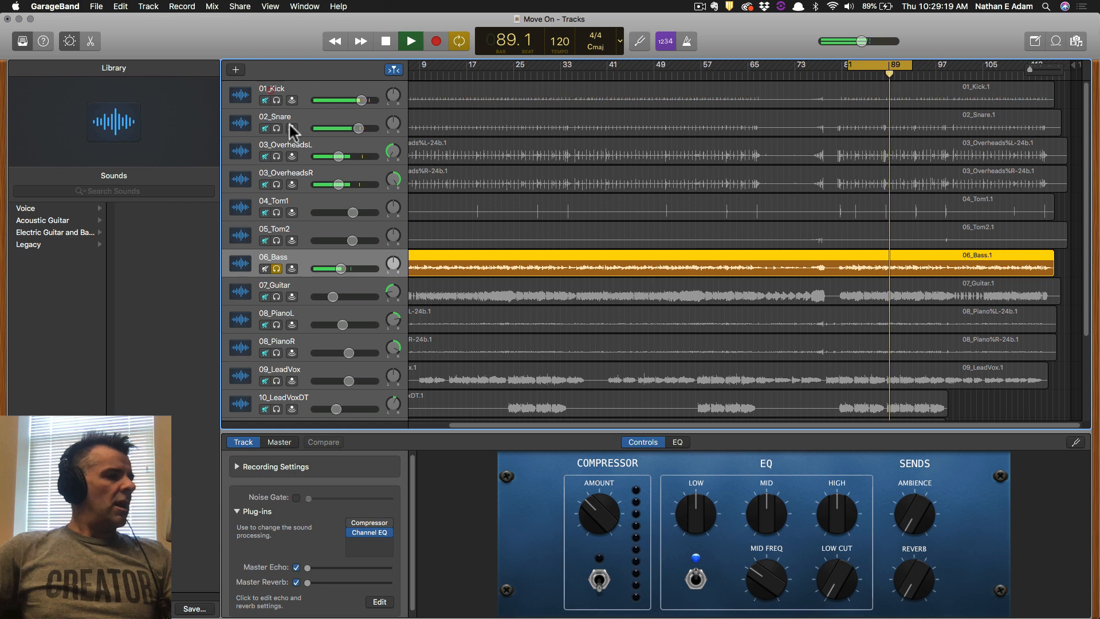
# Load the Bass Light preset on the bass compressor and compare it bypassed.
pyautogui.click(362, 520)
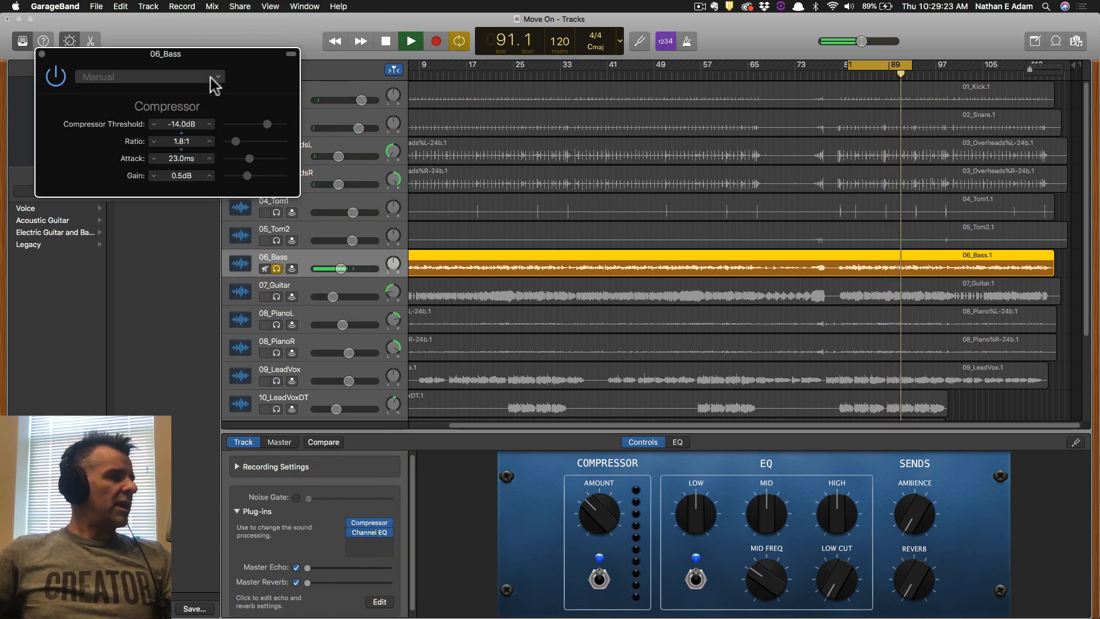
pyautogui.click(210, 78)
pyautogui.moveTo(164, 162)
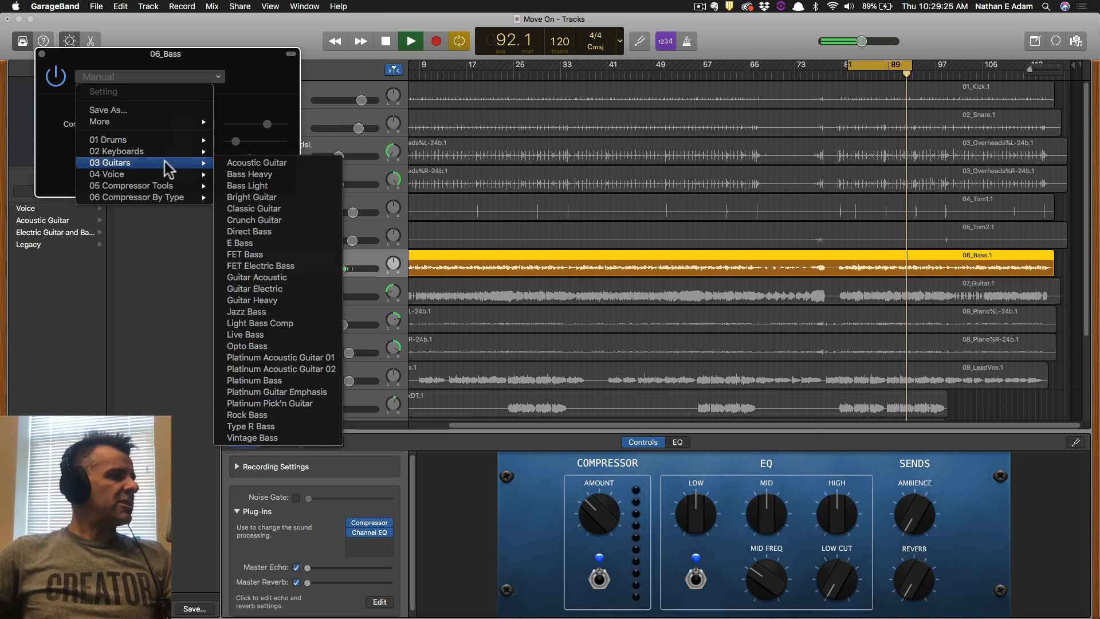
pyautogui.click(310, 187)
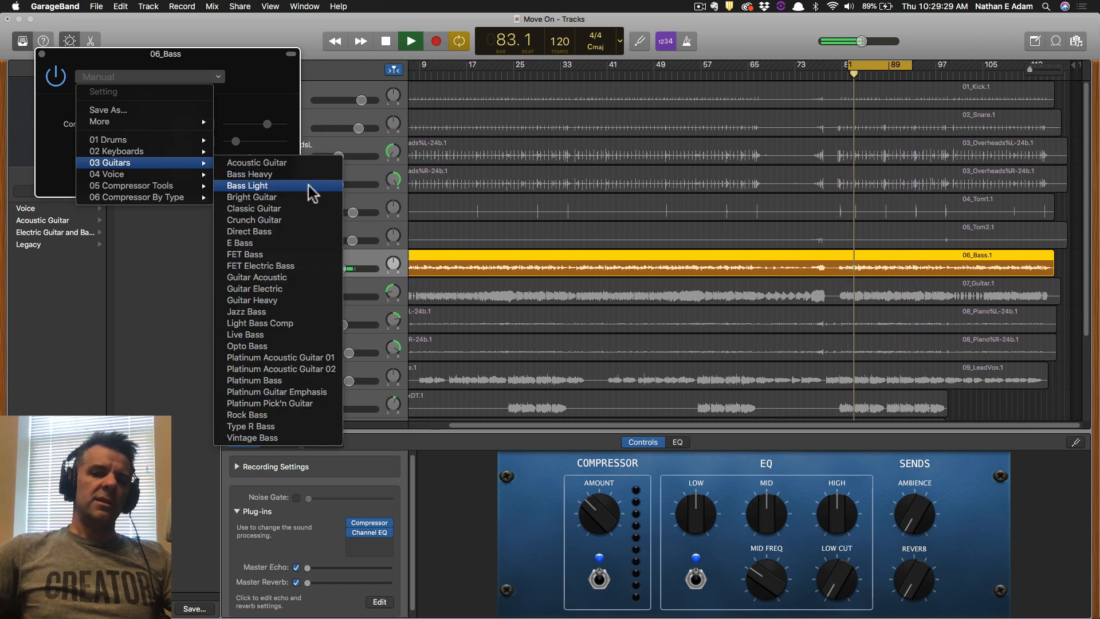
pyautogui.click(308, 185)
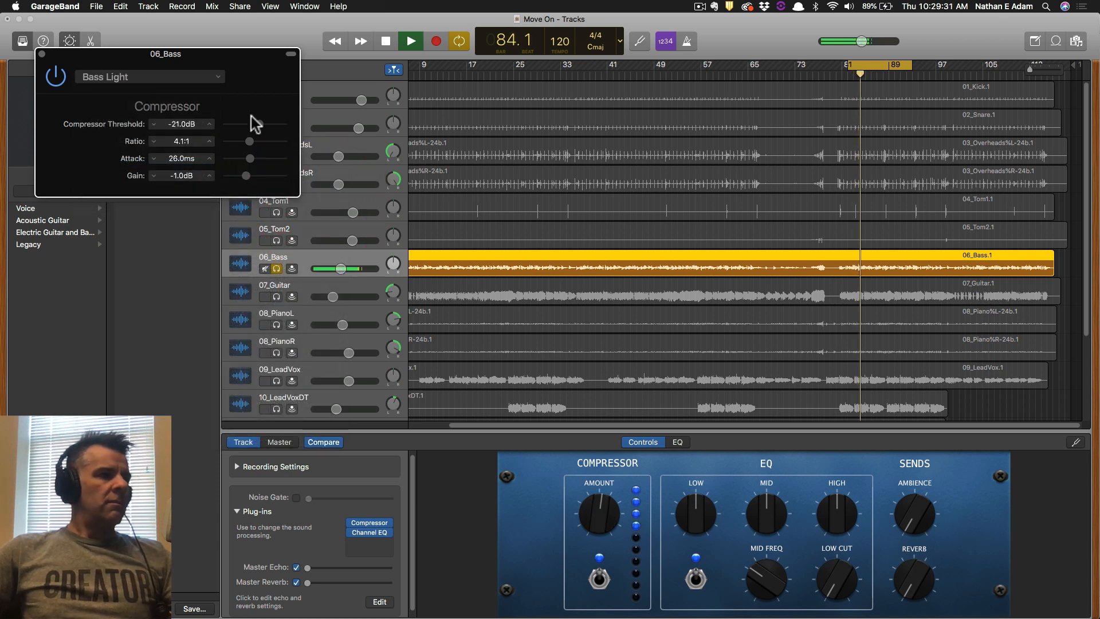
pyautogui.click(56, 78)
pyautogui.click(55, 78)
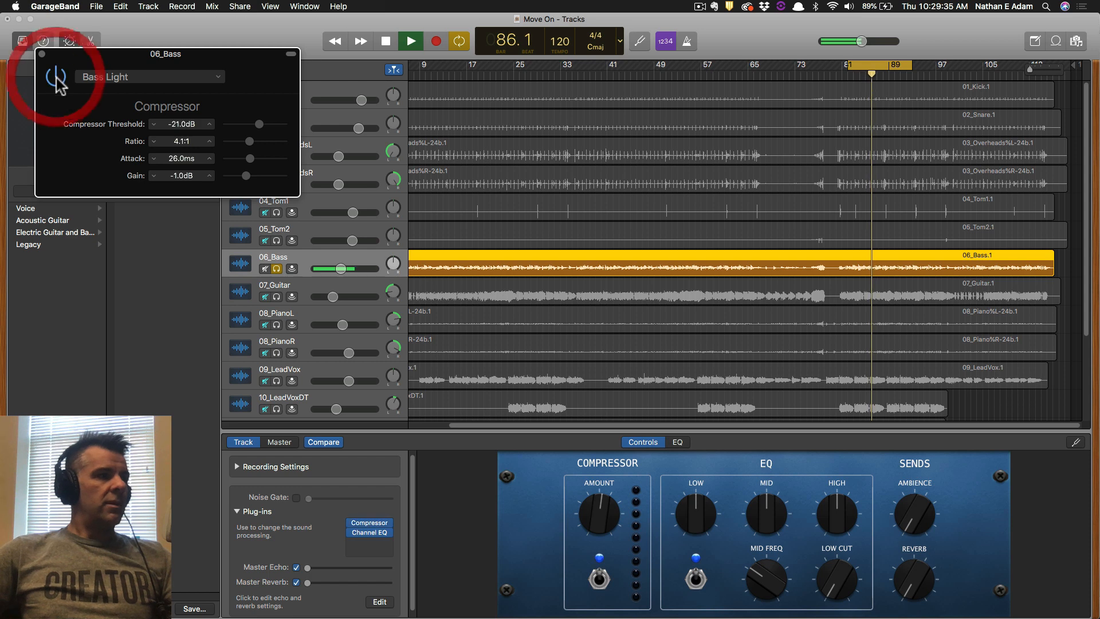
pyautogui.click(56, 78)
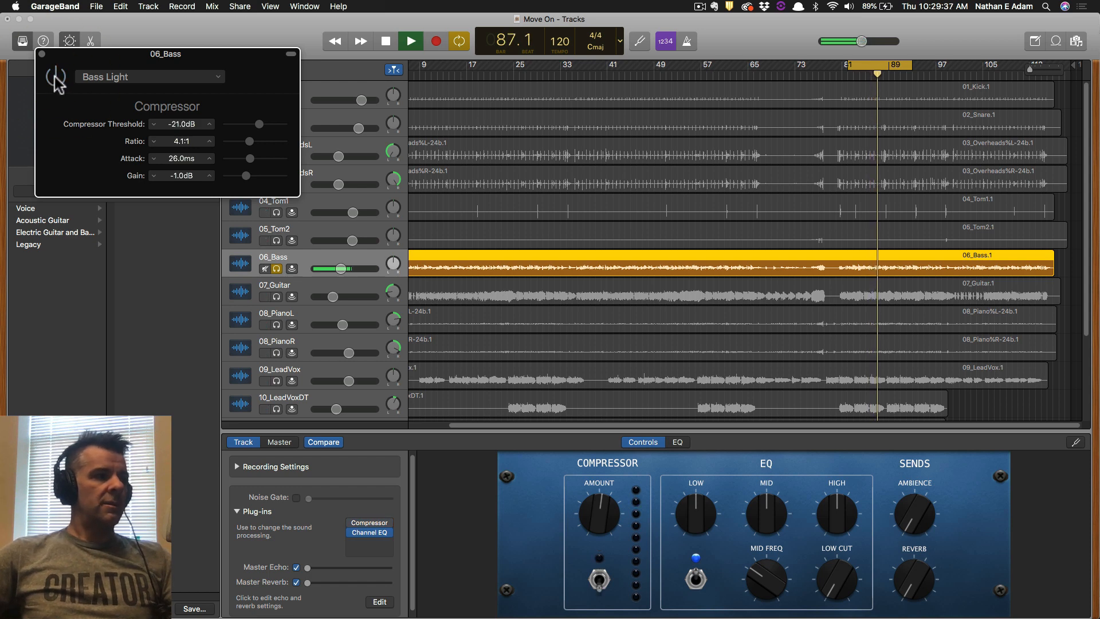
pyautogui.click(55, 78)
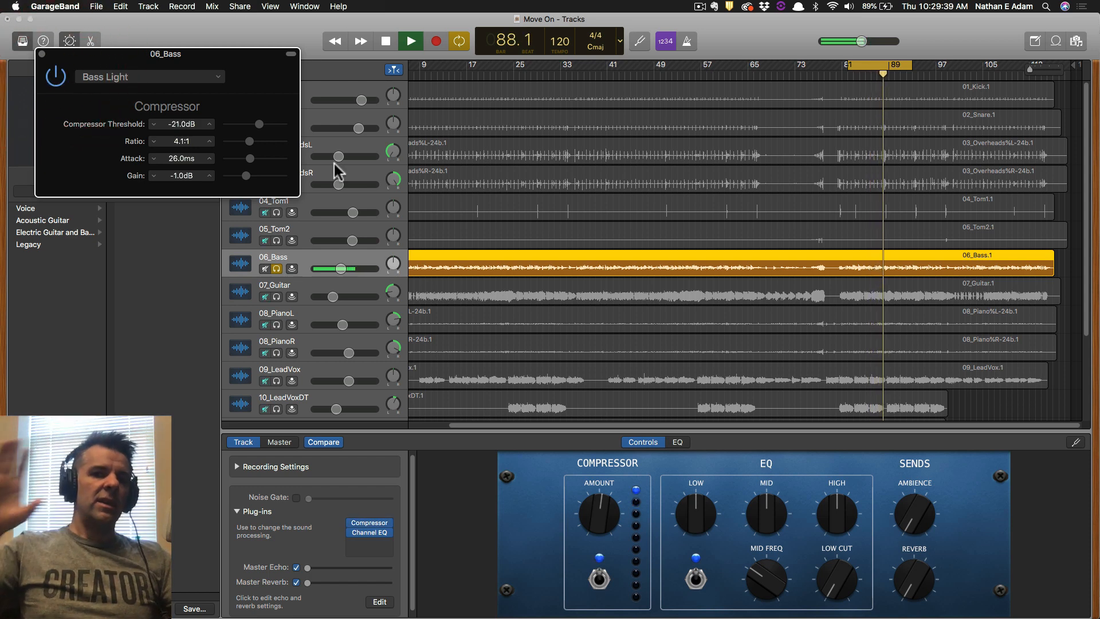
# Switch the bass compressor to the Bass Heavy preset.
pyautogui.click(159, 78)
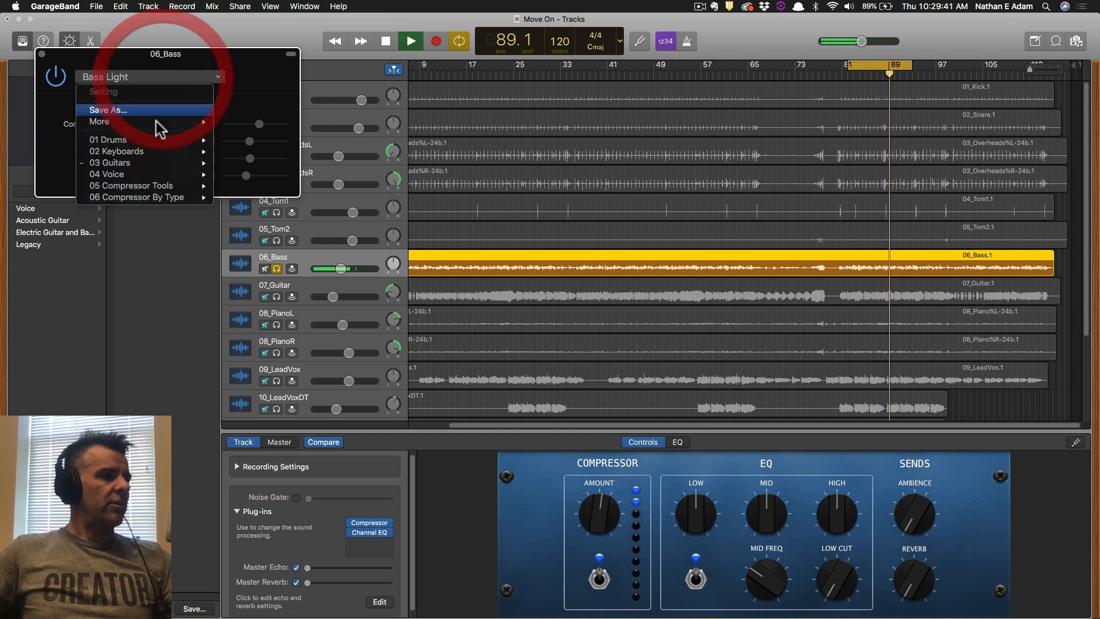
pyautogui.moveTo(167, 162)
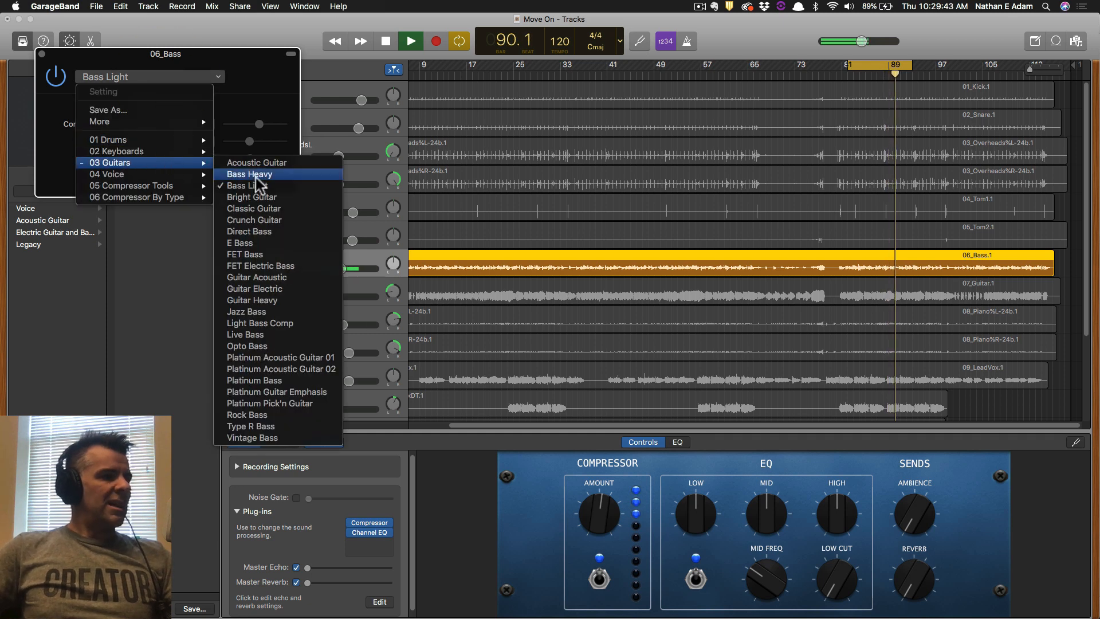
pyautogui.click(250, 174)
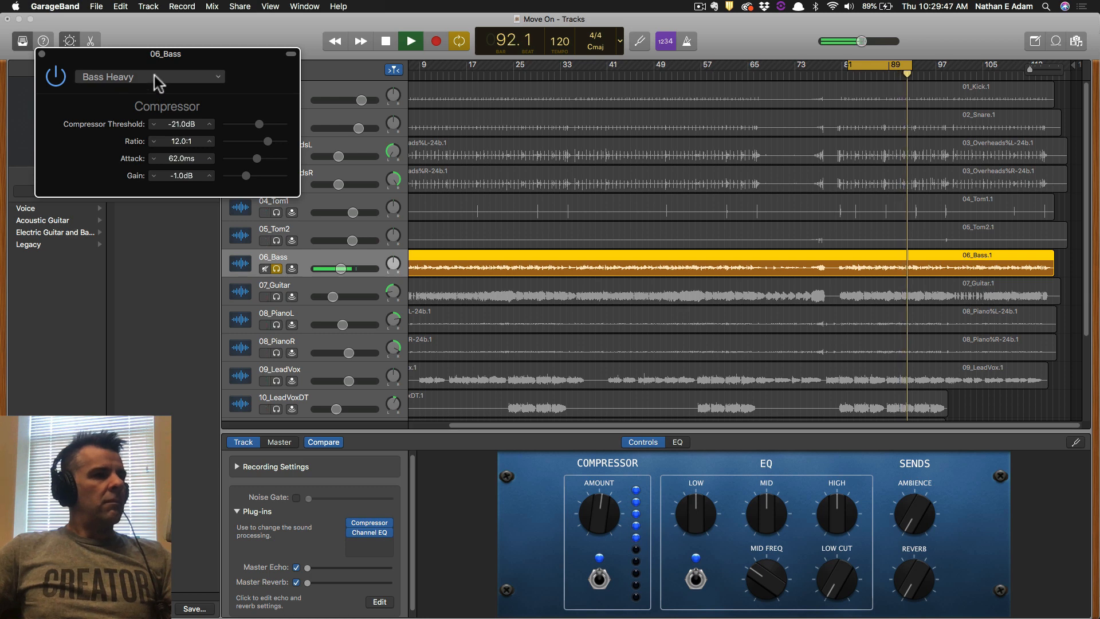
# Unsolo 06_Bass, play the full mix and lower 04_Tom1 to -6.0 dB.
pyautogui.press('space')
pyautogui.moveTo(261, 61); pyautogui.dragTo(217, 91)
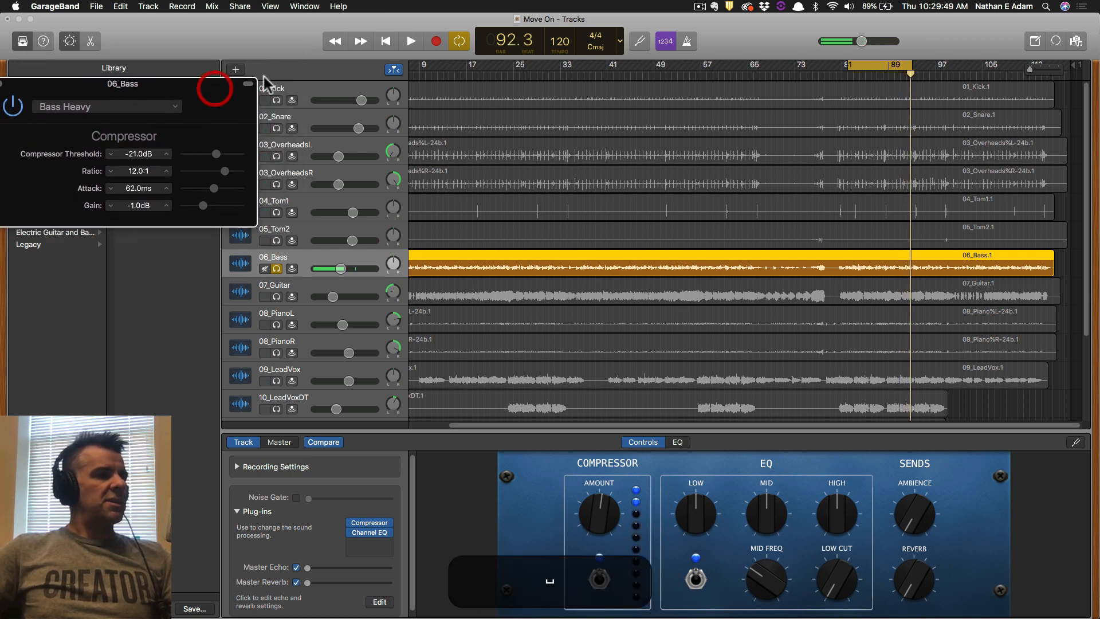
pyautogui.click(277, 268)
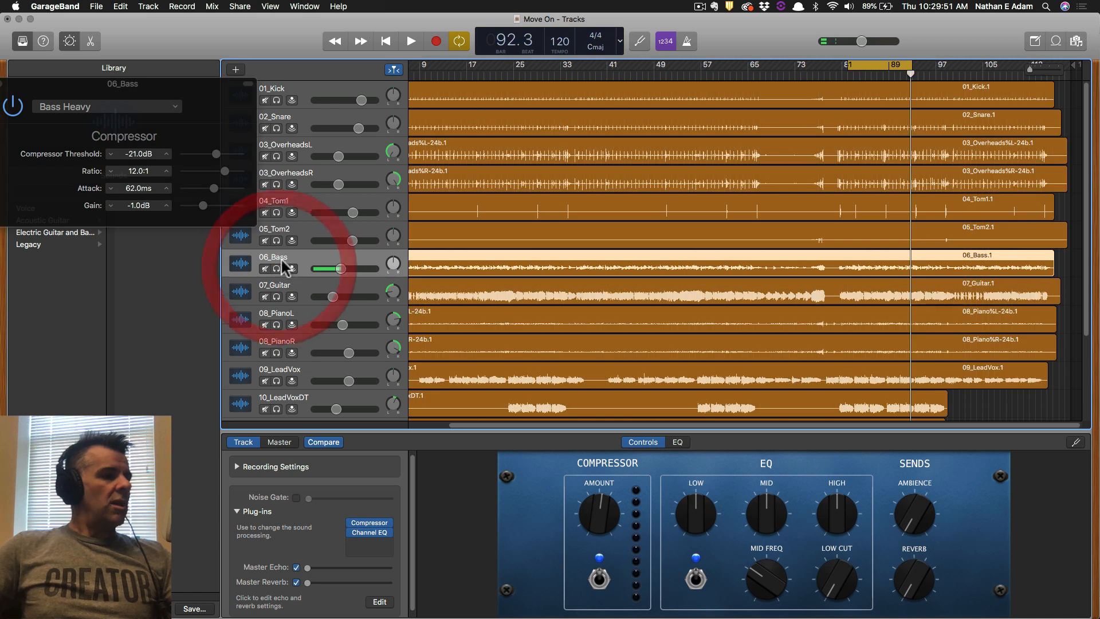
pyautogui.moveTo(263, 290); pyautogui.dragTo(265, 458)
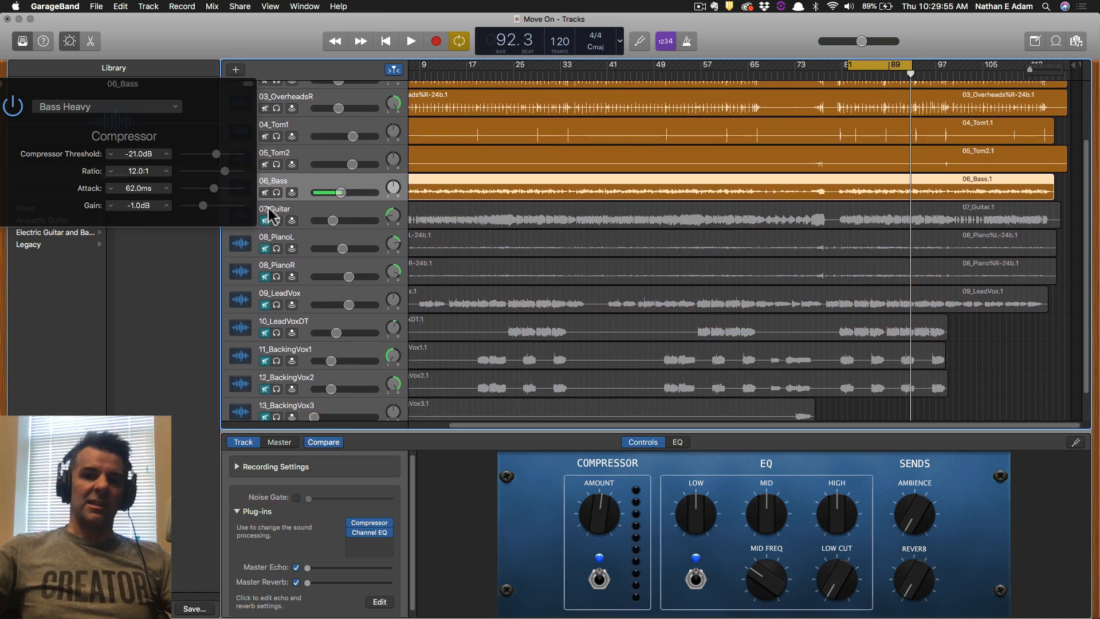
pyautogui.moveTo(185, 90); pyautogui.dragTo(578, 292)
pyautogui.scroll(2, 597, 150)
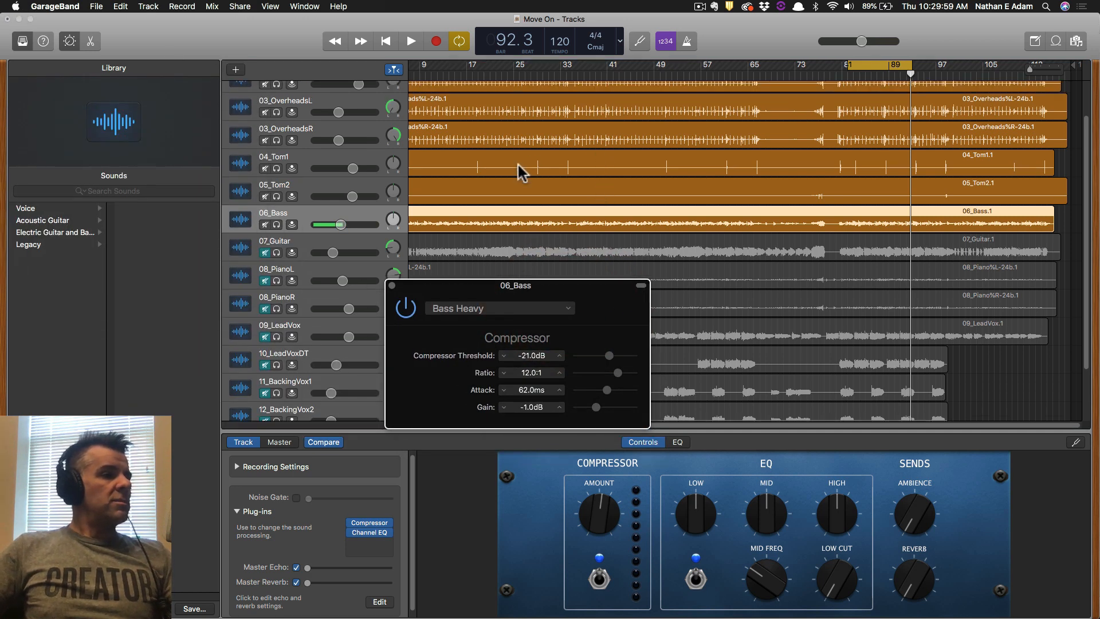
pyautogui.scroll(2, 517, 163)
pyautogui.press('space')
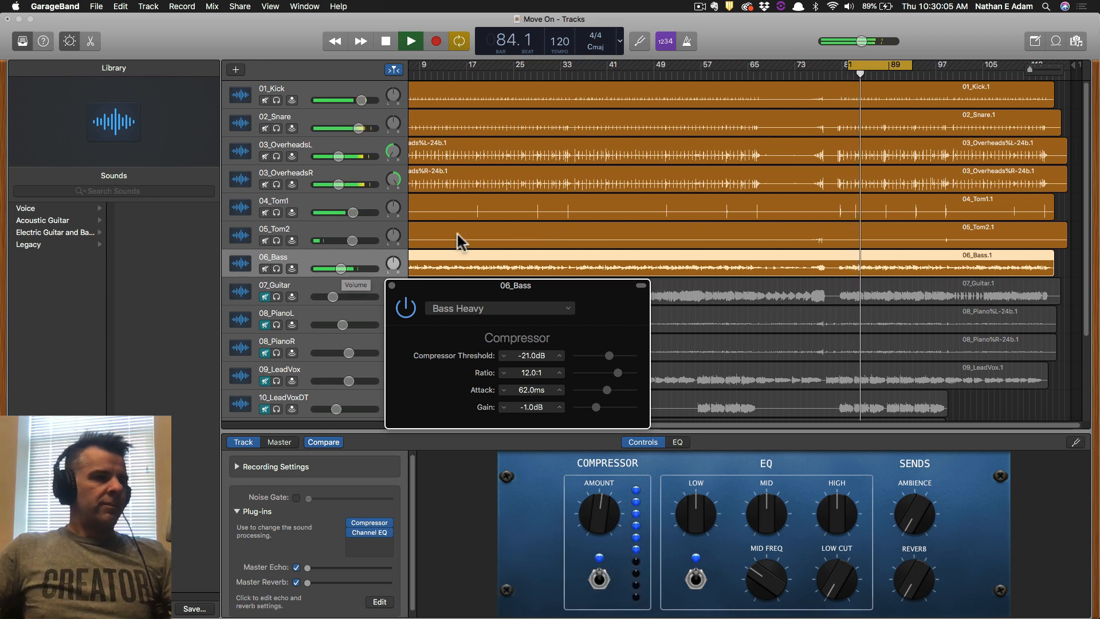
pyautogui.moveTo(351, 211); pyautogui.dragTo(327, 241)
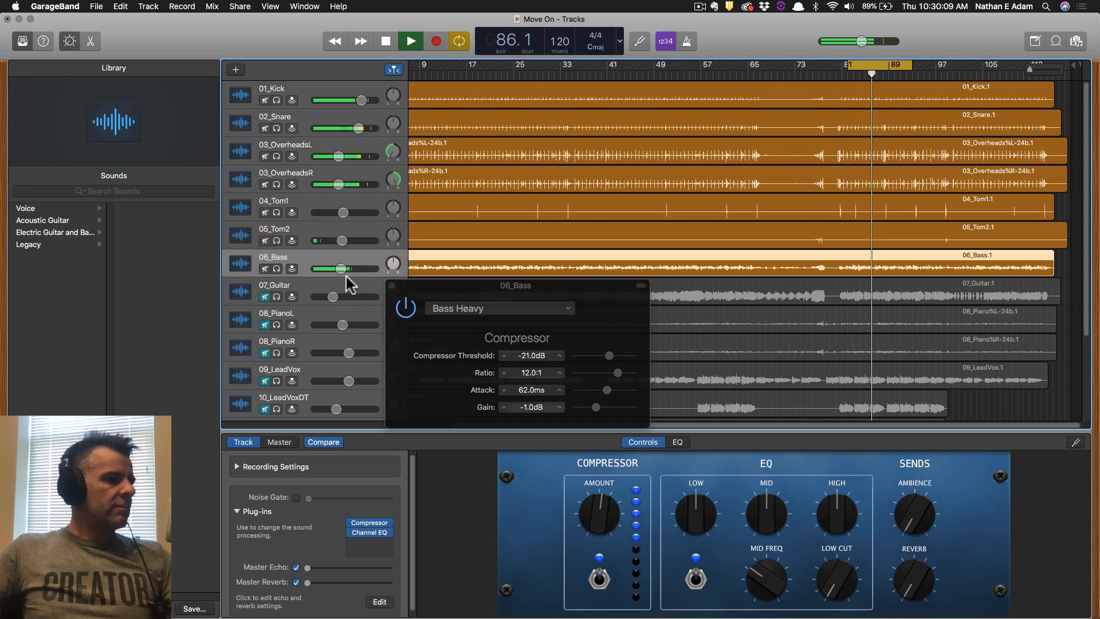
# Try the Direct Bass compressor preset and nudge the 06_Bass and 04_Tom1 volumes up.
pyautogui.click(374, 257)
pyautogui.click(495, 304)
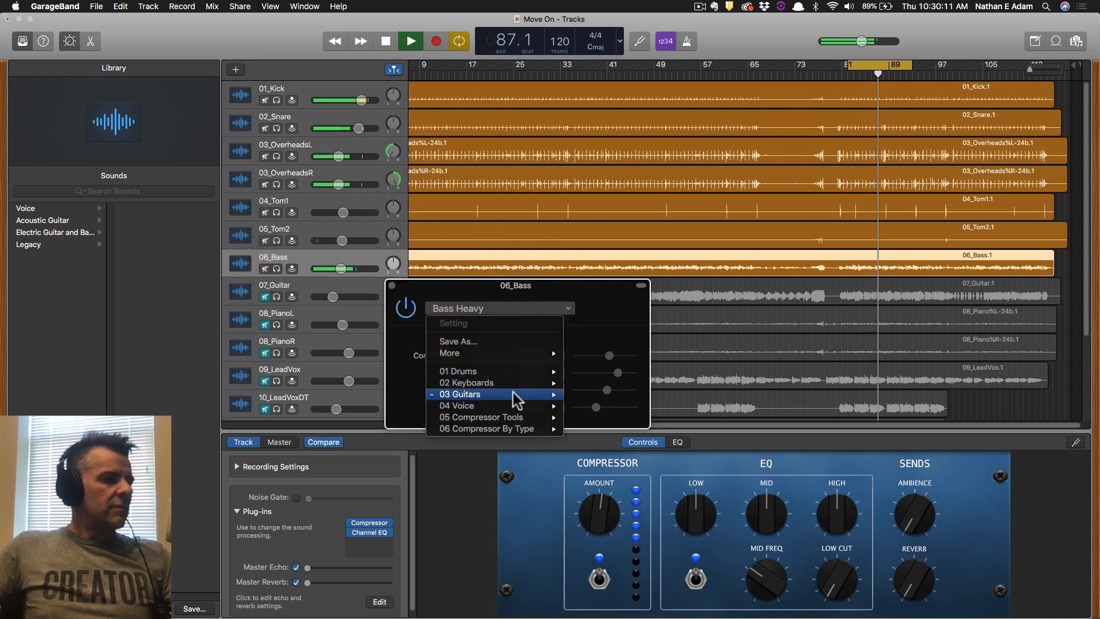
pyautogui.moveTo(513, 393)
pyautogui.click(603, 400)
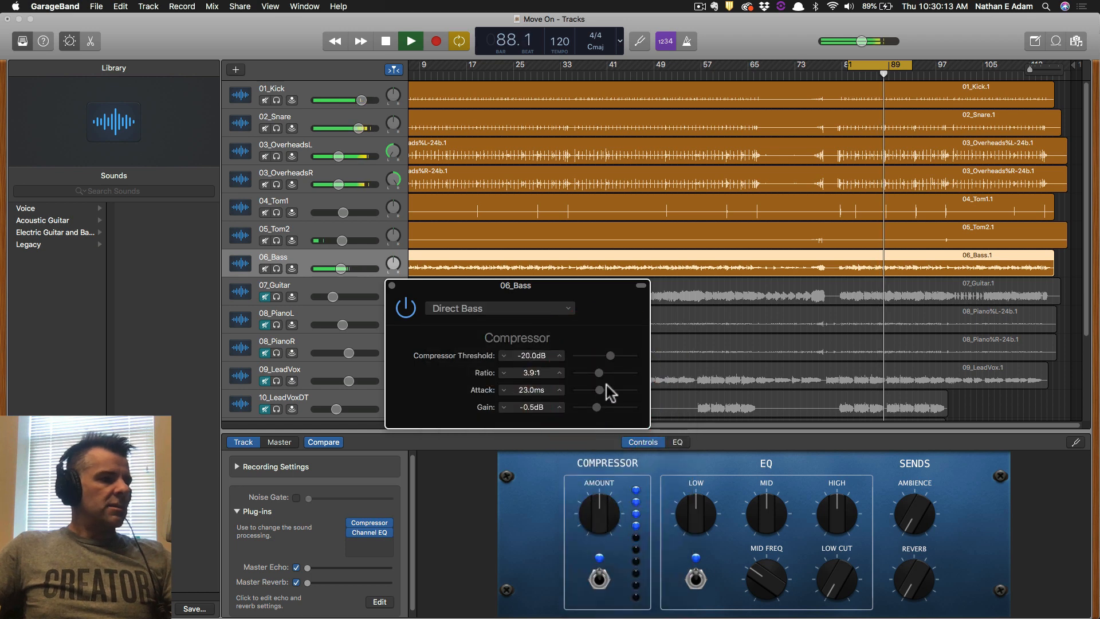
pyautogui.click(342, 269)
pyautogui.moveTo(351, 268); pyautogui.dragTo(353, 268)
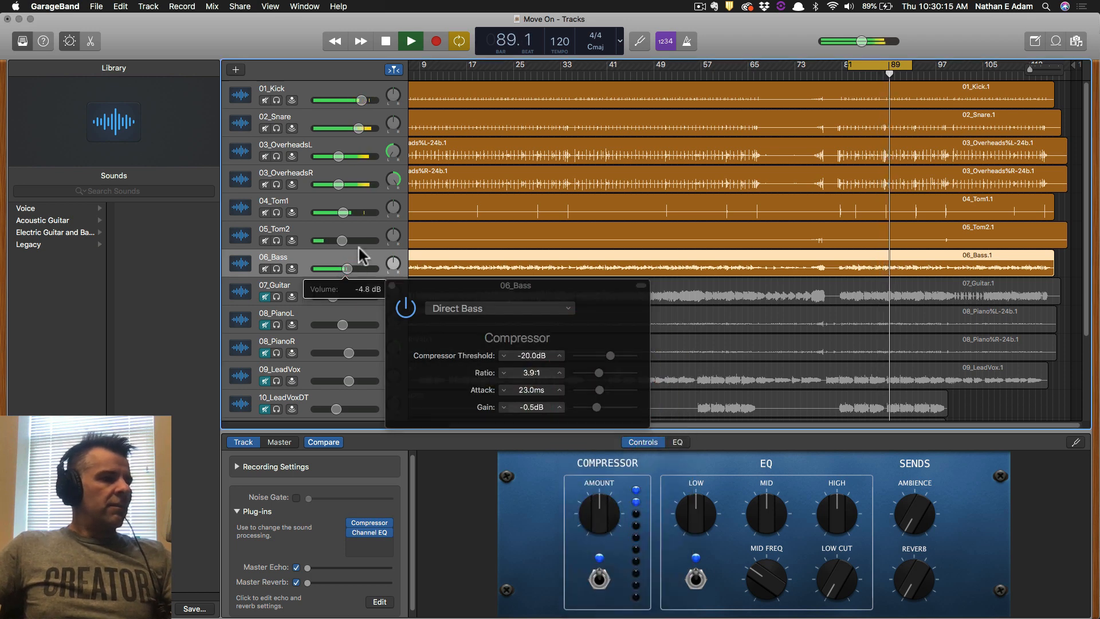
pyautogui.click(343, 213)
pyautogui.moveTo(331, 212); pyautogui.dragTo(337, 213)
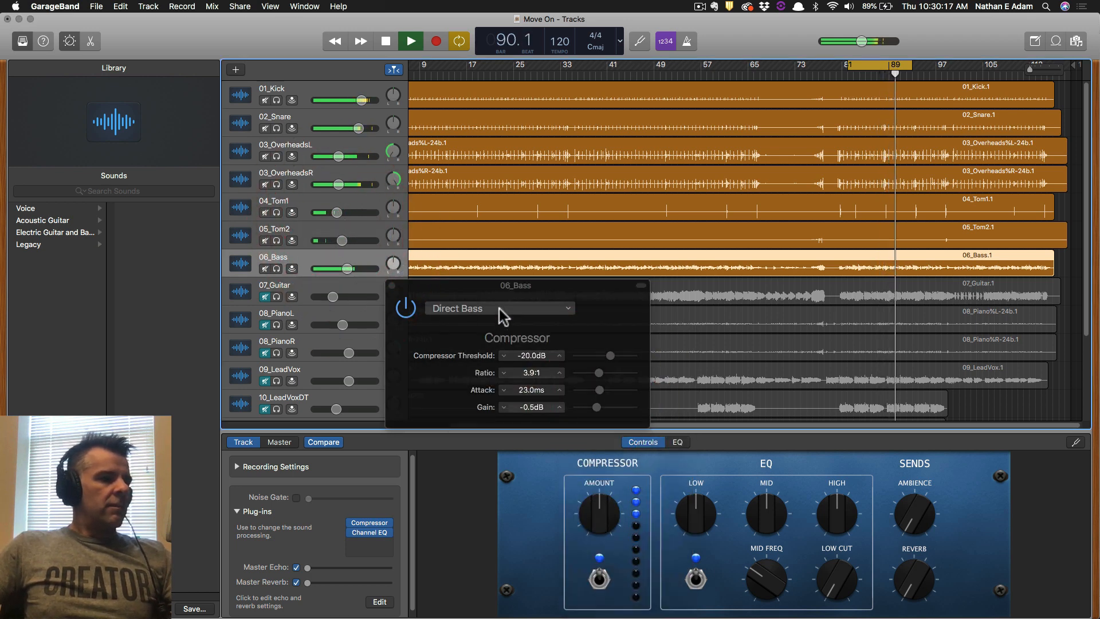
# A/B the bass compressor with 06_Bass soloed, then load the Bass Light preset.
pyautogui.click(407, 308)
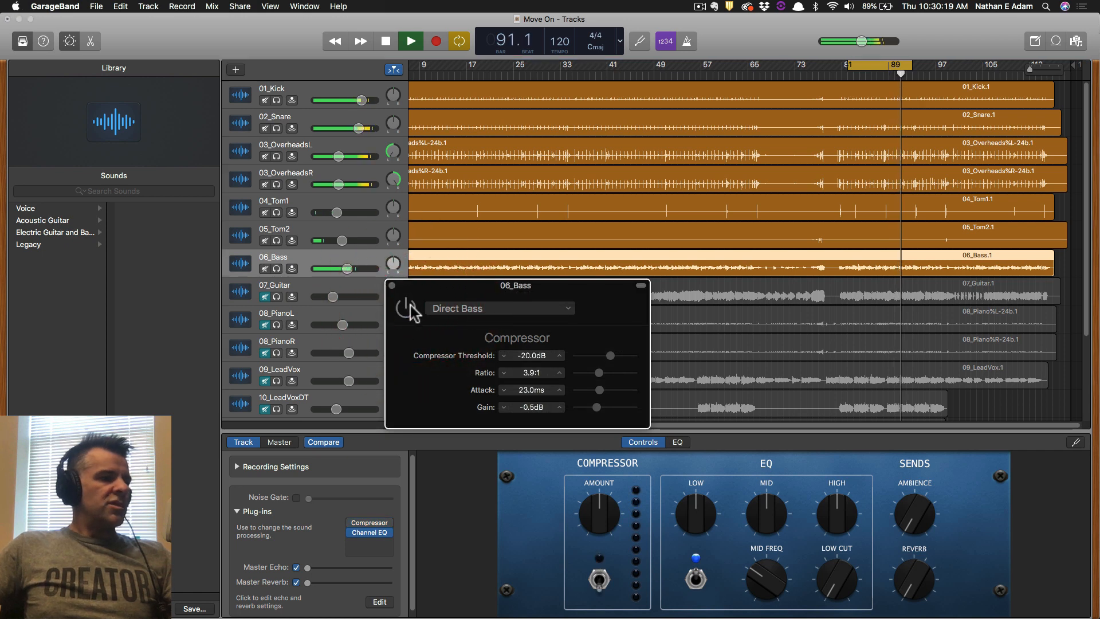
pyautogui.click(408, 309)
pyautogui.click(276, 269)
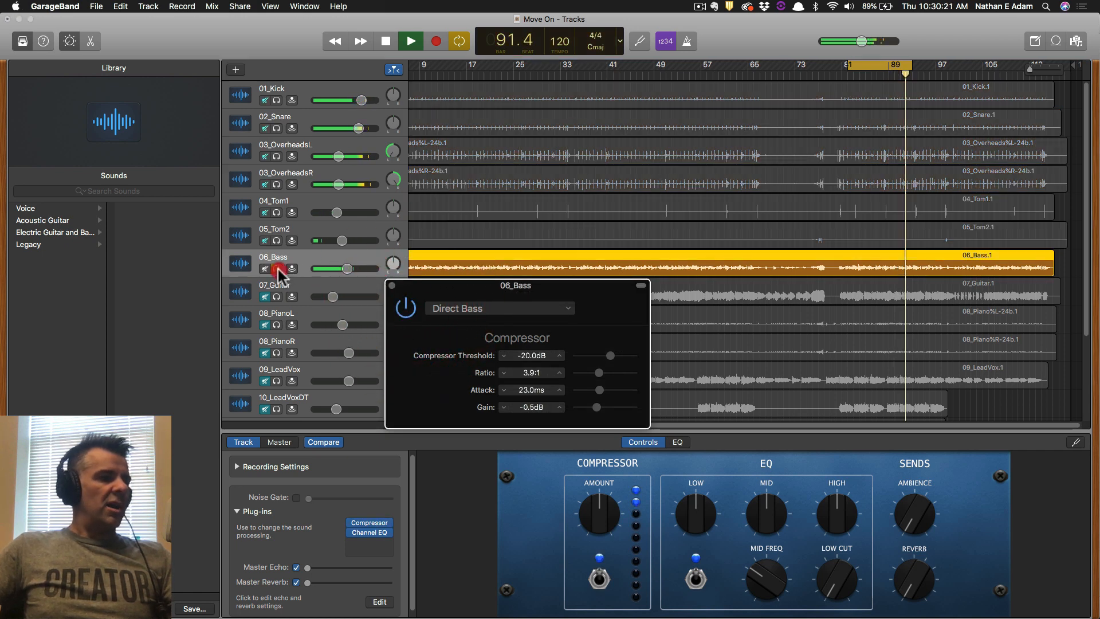
pyautogui.click(406, 309)
pyautogui.click(465, 308)
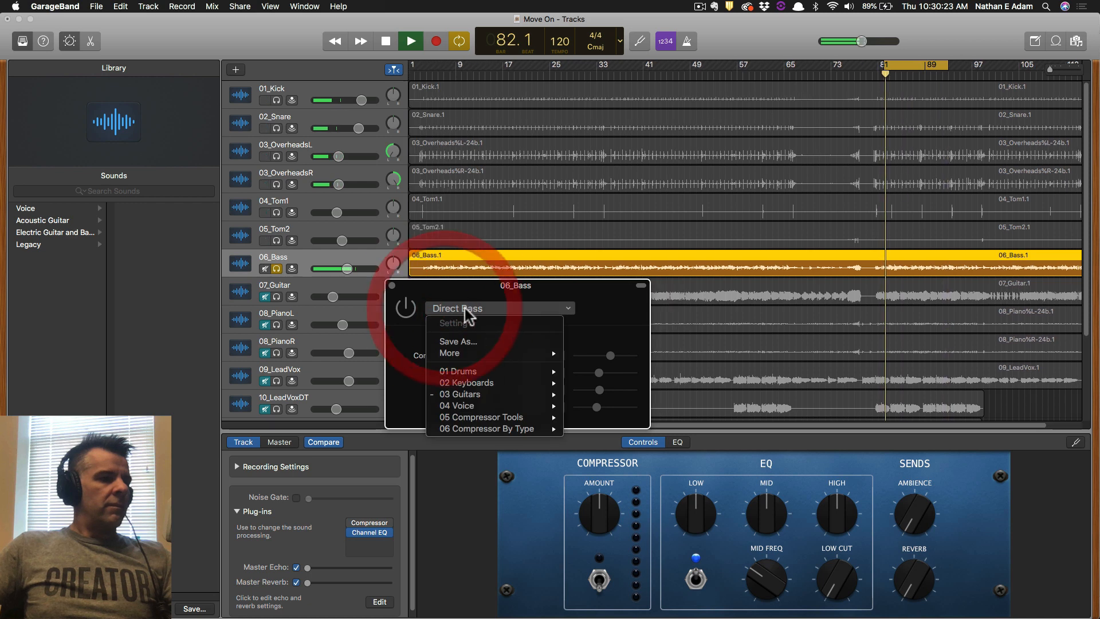
pyautogui.moveTo(518, 394)
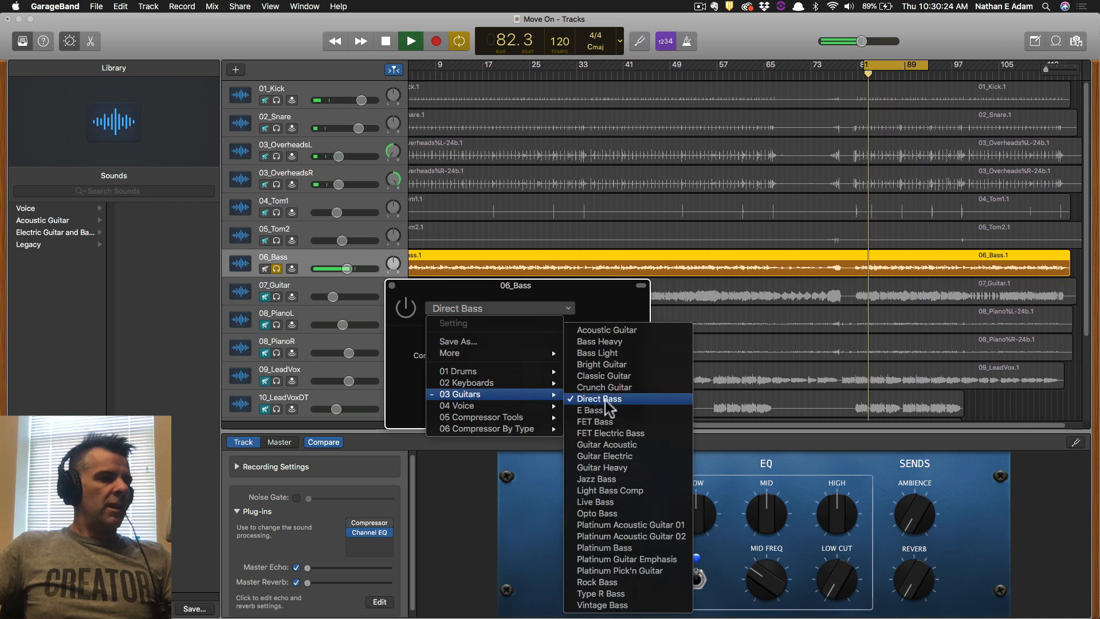
pyautogui.click(635, 355)
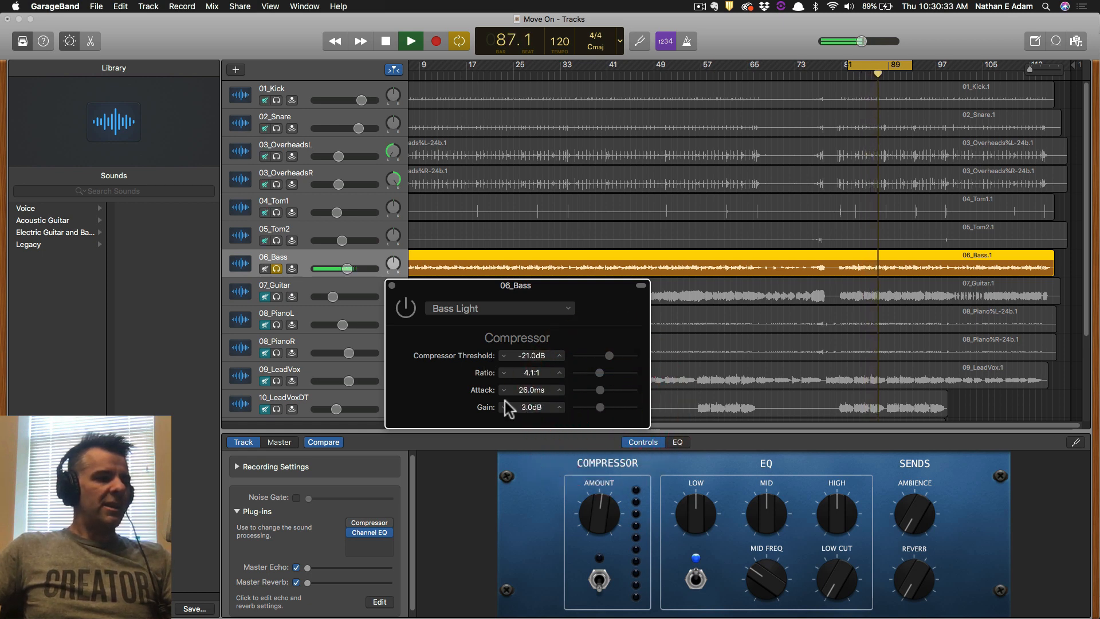
# Unsolo the bass, lower 03_OverheadsL slightly, stop playback and solo 07_Guitar.
pyautogui.click(276, 268)
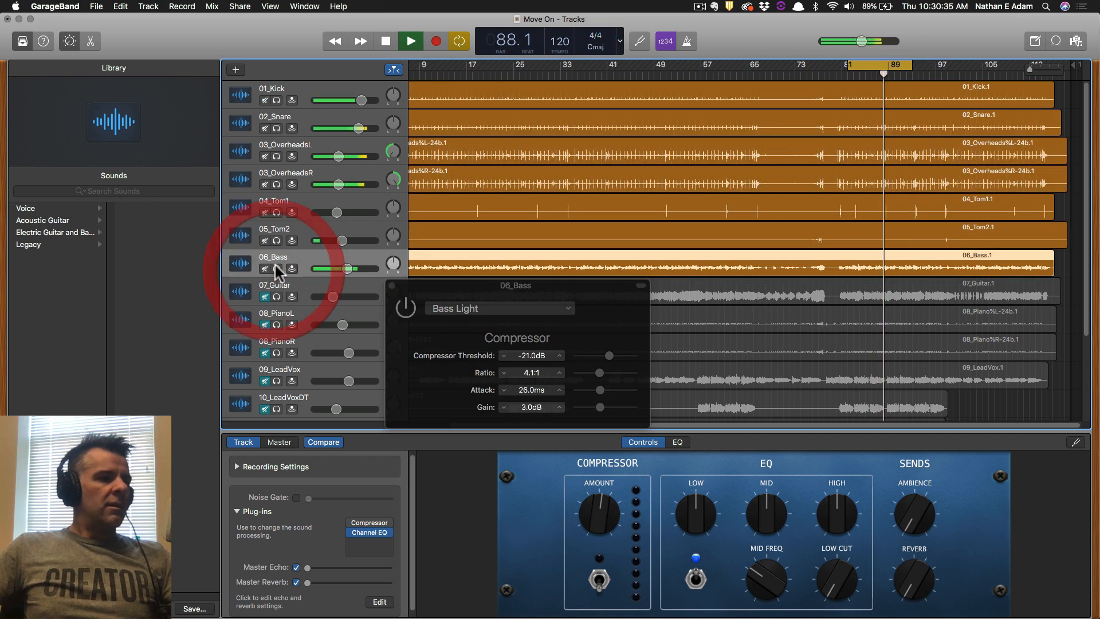
pyautogui.moveTo(337, 155); pyautogui.dragTo(330, 184)
pyautogui.press('space')
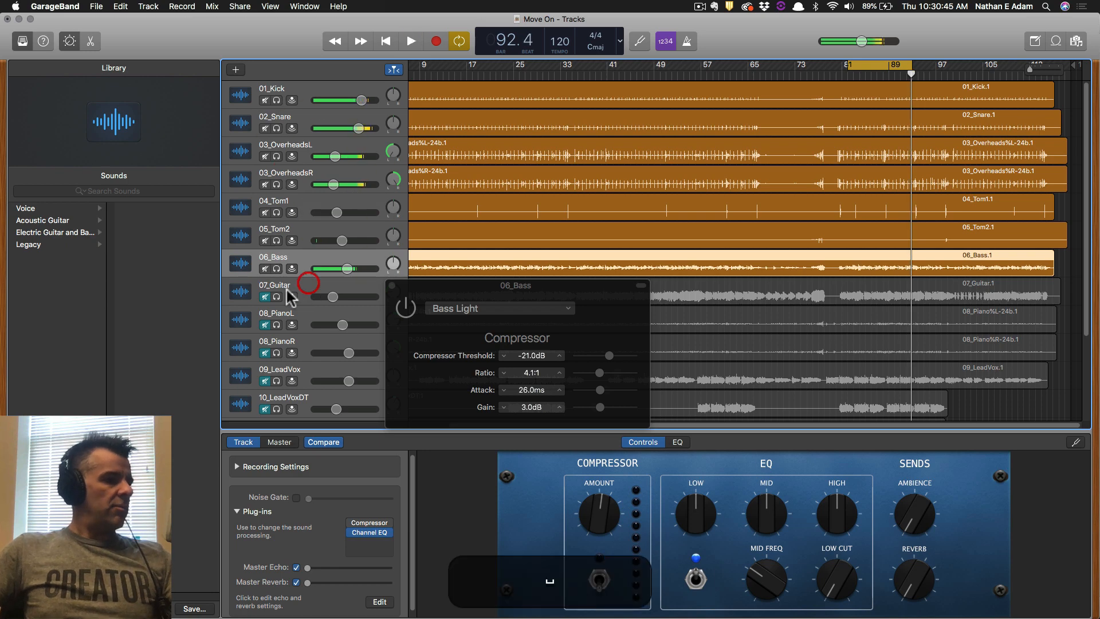
pyautogui.click(276, 296)
# Switch on 07_Guitar's compressor and load the 03 Guitars > Guitar Electric preset.
pyautogui.click(393, 286)
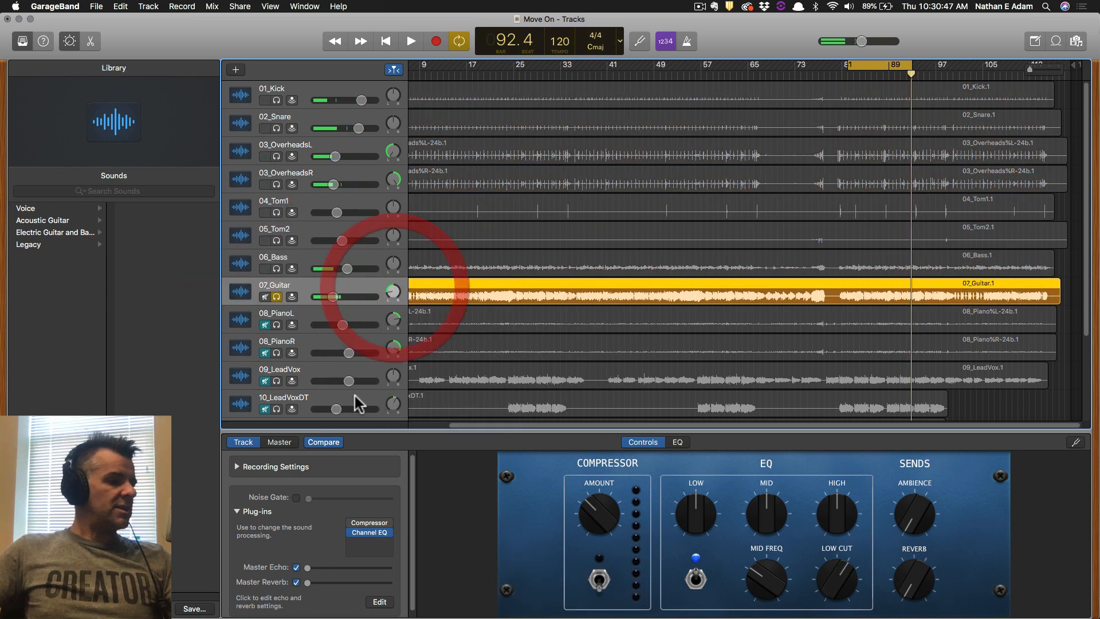
pyautogui.click(352, 521)
pyautogui.click(369, 521)
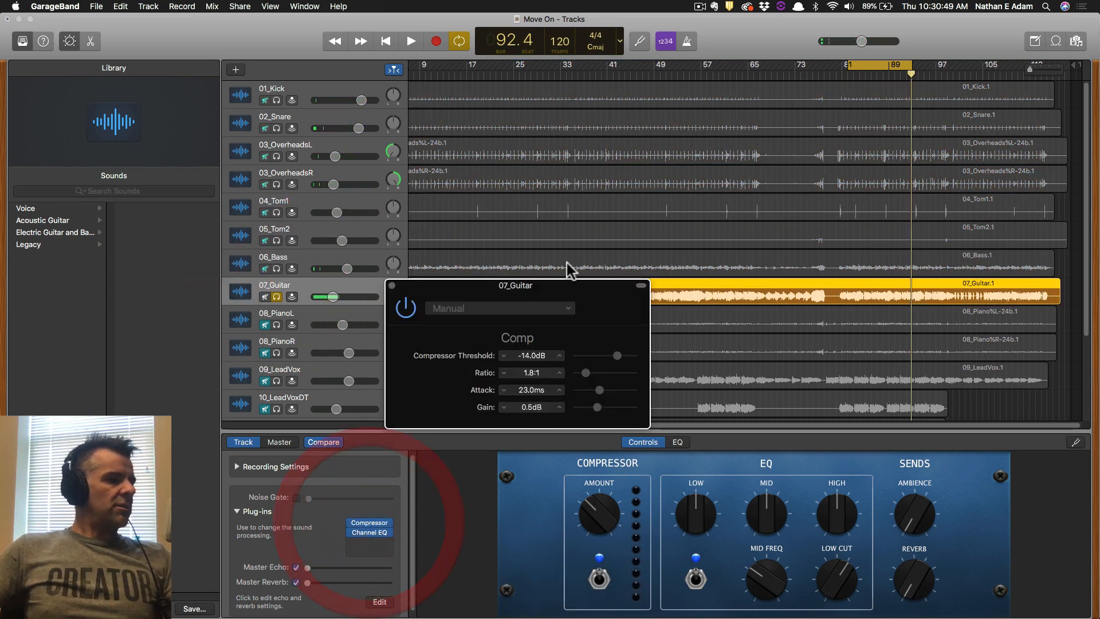
pyautogui.click(486, 307)
pyautogui.moveTo(511, 396)
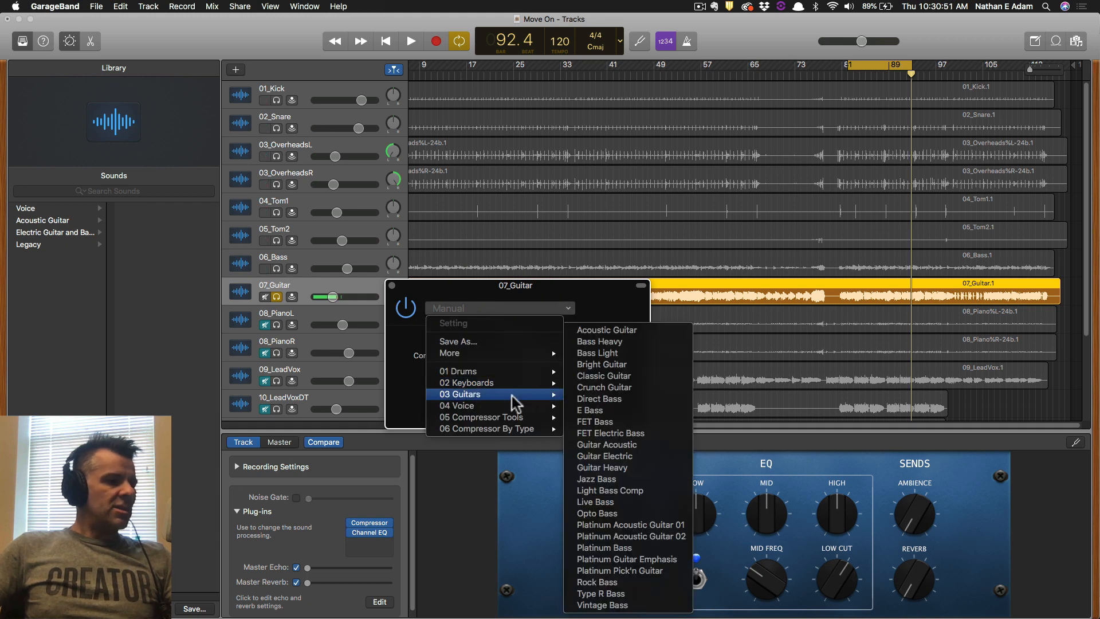
pyautogui.click(638, 456)
# Play the mix and compare the guitar compressor against bypass.
pyautogui.press('space')
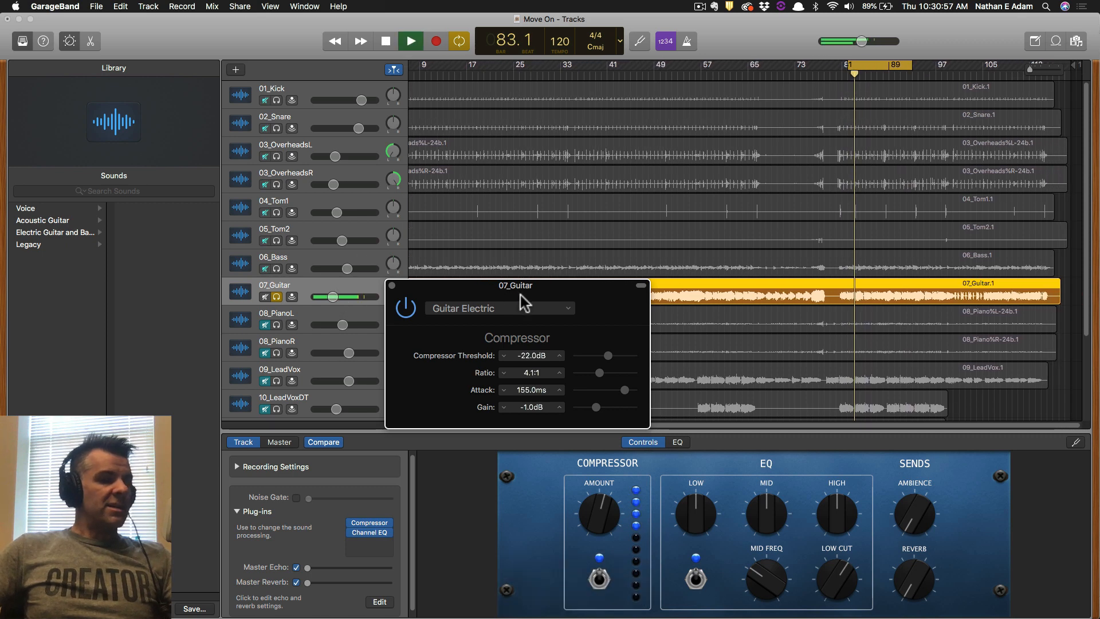
pyautogui.click(411, 313)
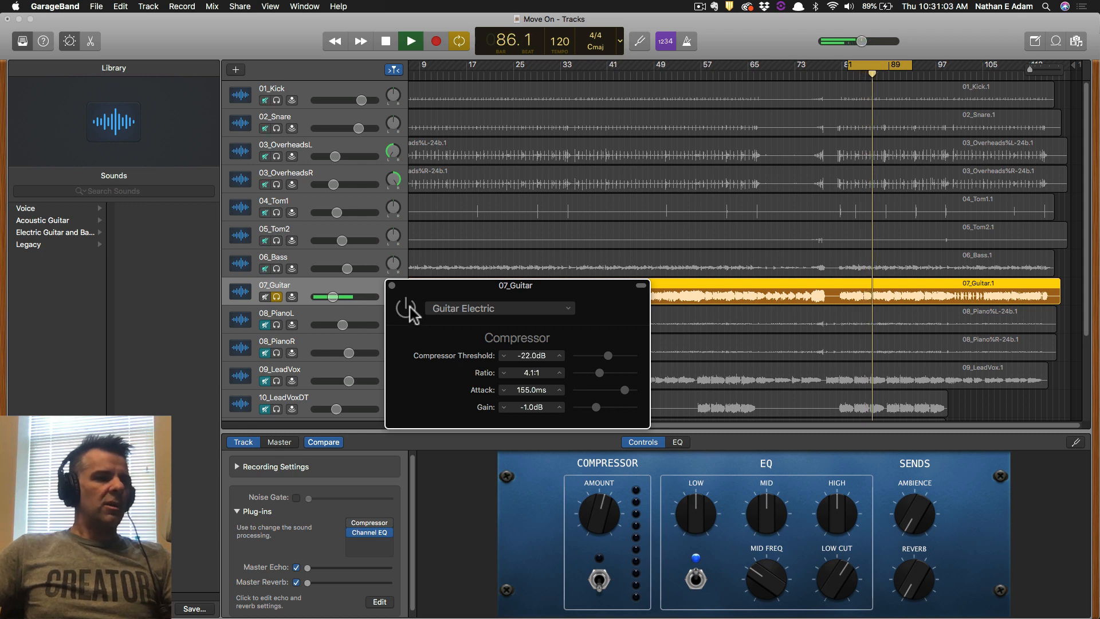
pyautogui.click(409, 305)
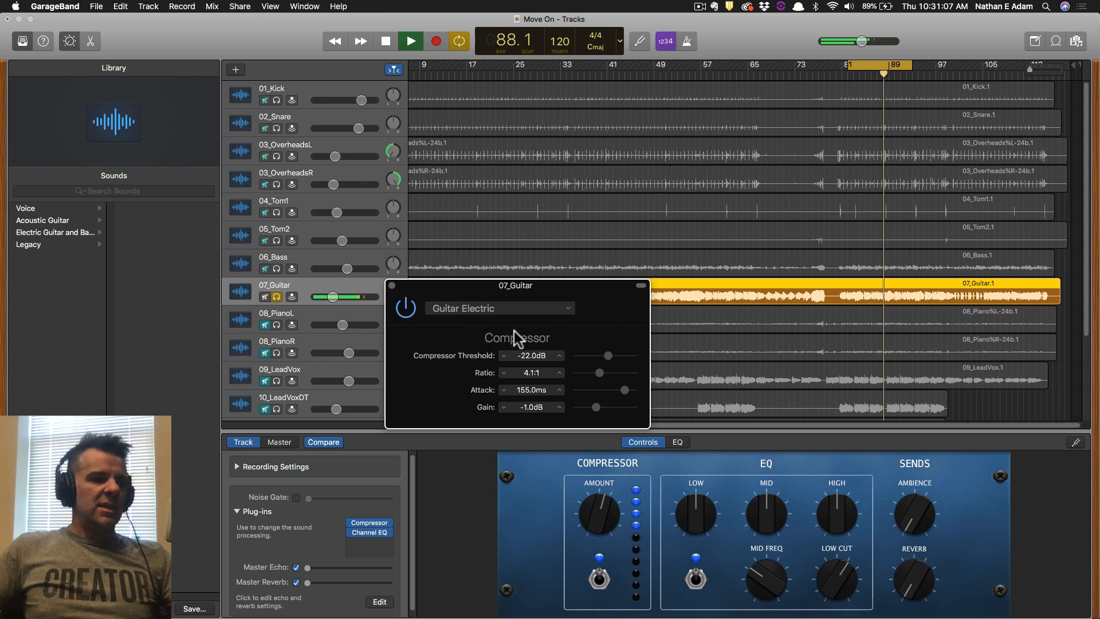
pyautogui.click(334, 296)
# Solo 08_PianoL and 08_PianoR instead of the guitar and select 08_PianoL.
pyautogui.moveTo(276, 325); pyautogui.dragTo(277, 379)
pyautogui.click(276, 296)
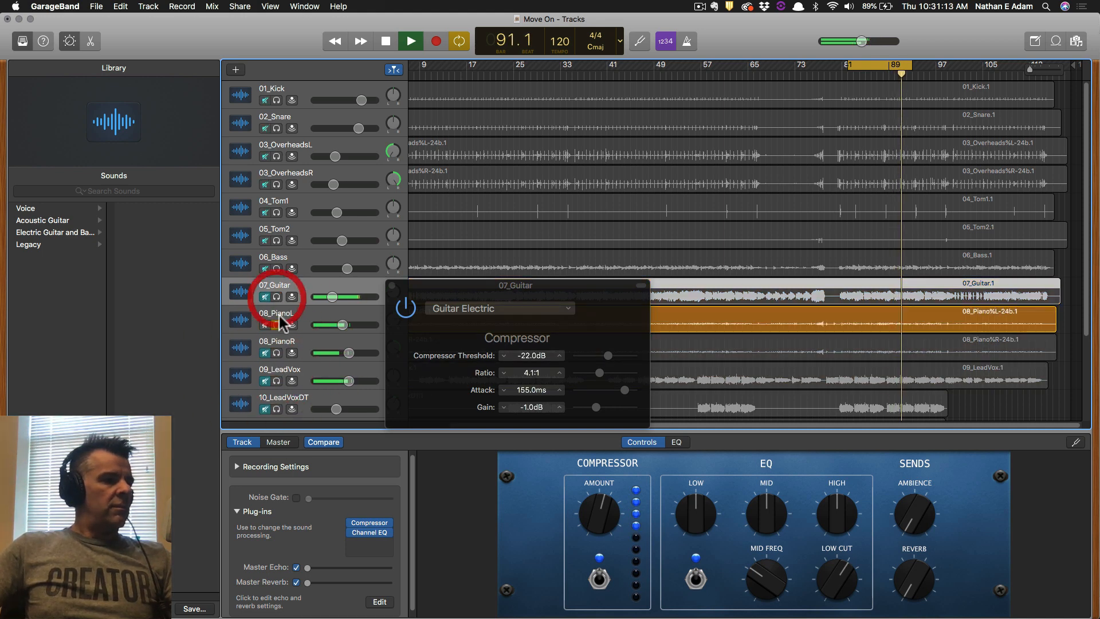
pyautogui.click(276, 353)
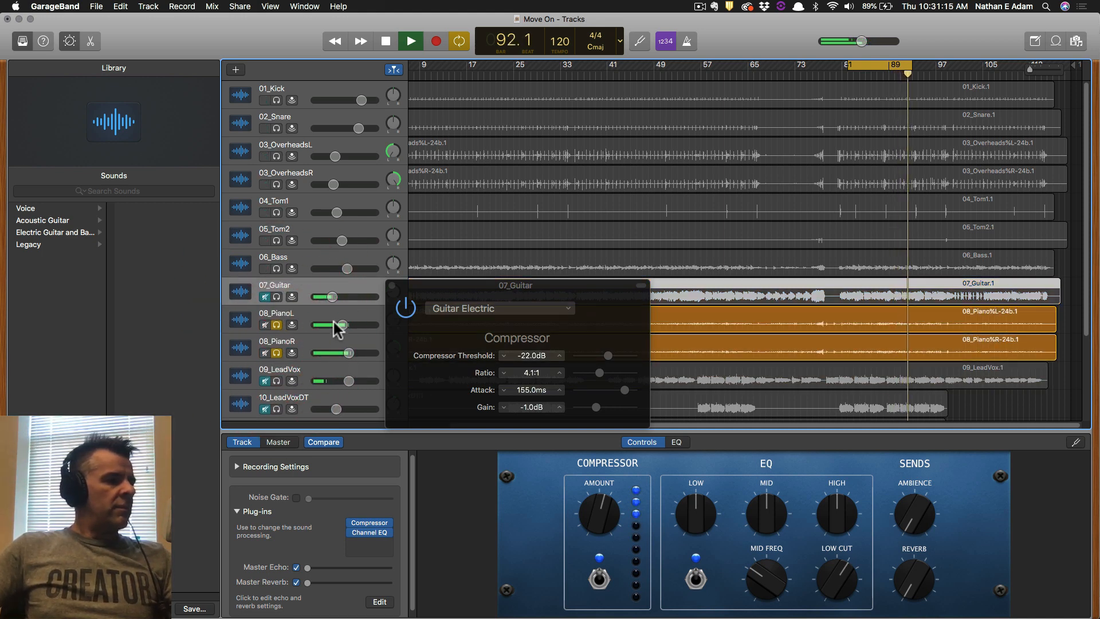
pyautogui.click(315, 313)
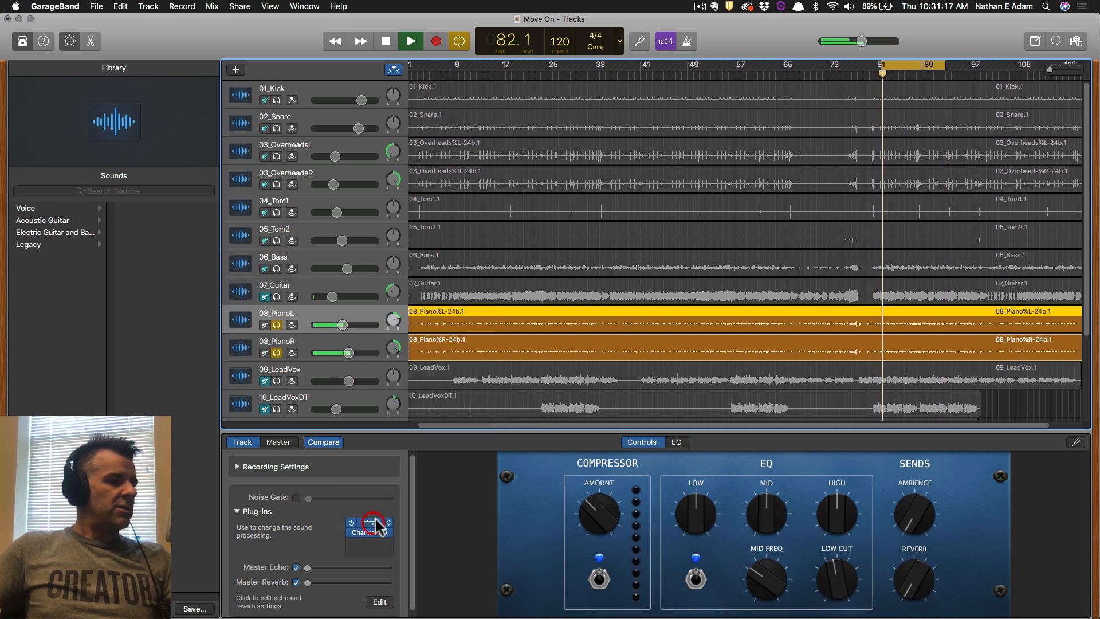
# Apply the Piano compressor preset to 08_PianoL and raise its volume slightly.
pyautogui.click(369, 522)
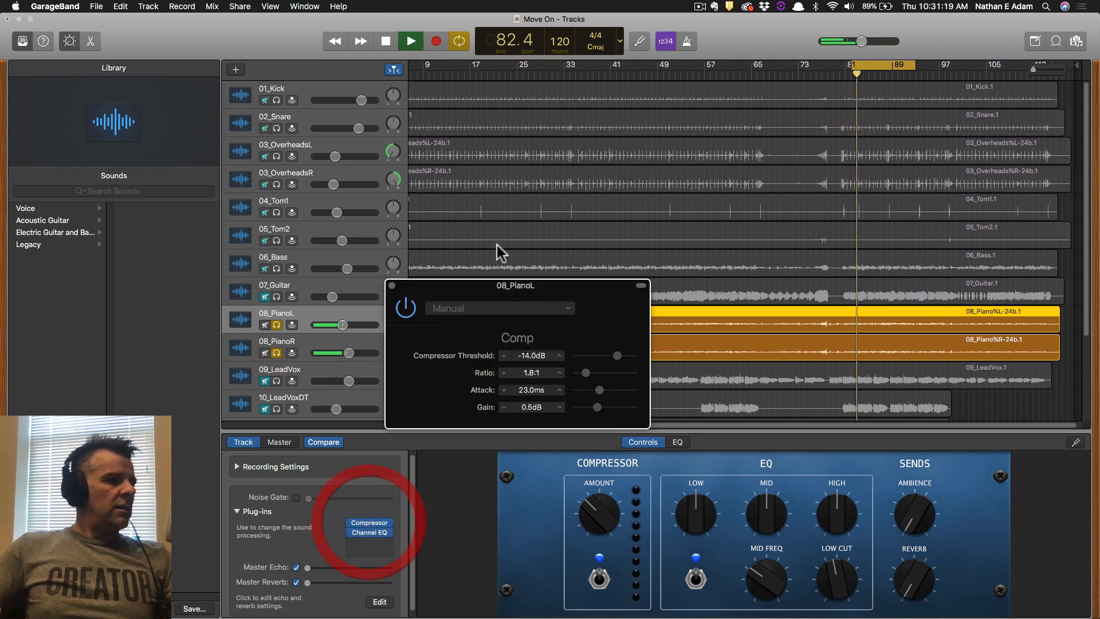
pyautogui.click(482, 308)
pyautogui.moveTo(547, 378)
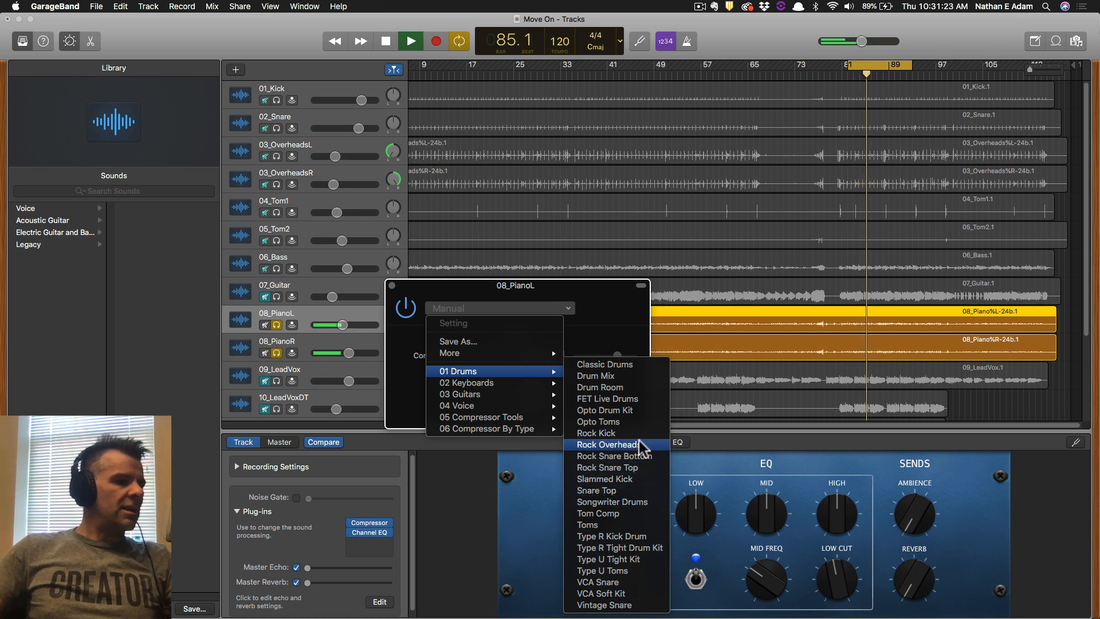
pyautogui.moveTo(508, 383)
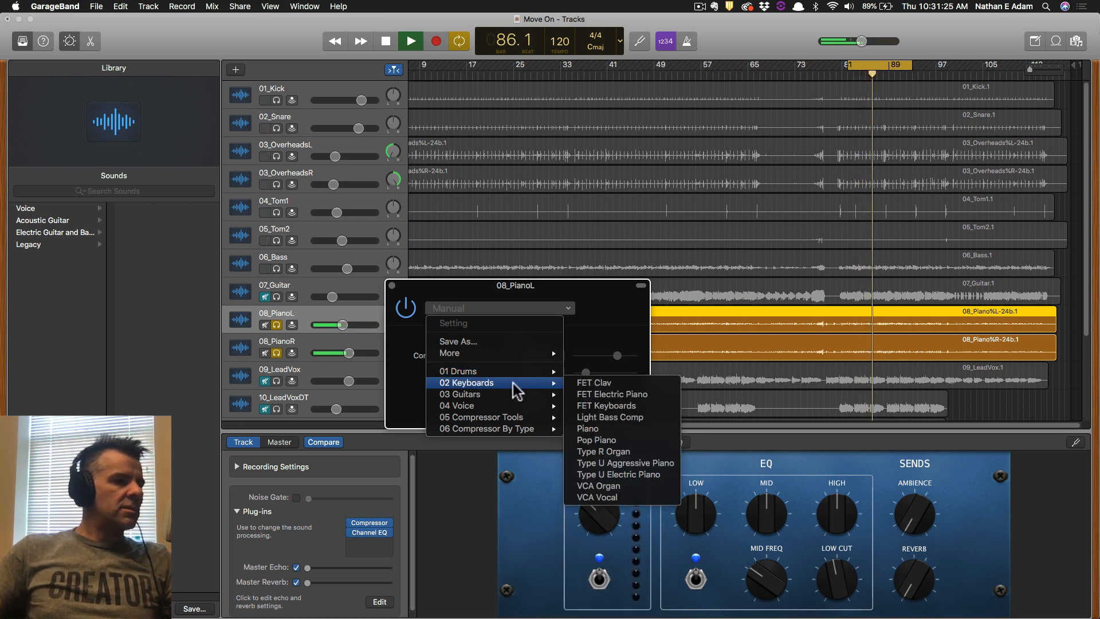
pyautogui.click(596, 429)
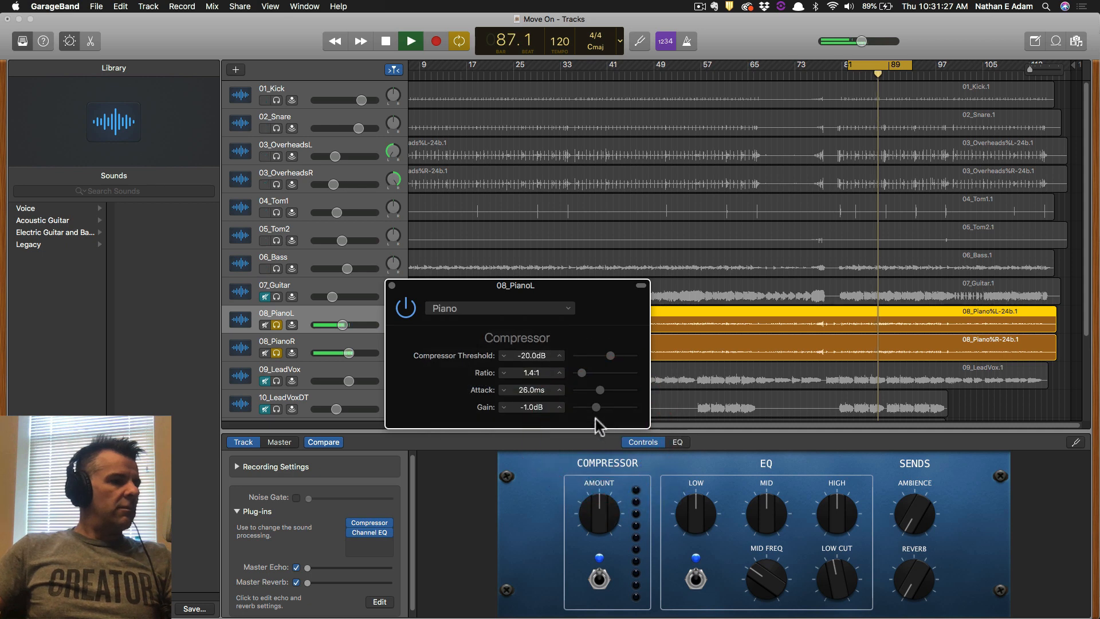
pyautogui.click(276, 353)
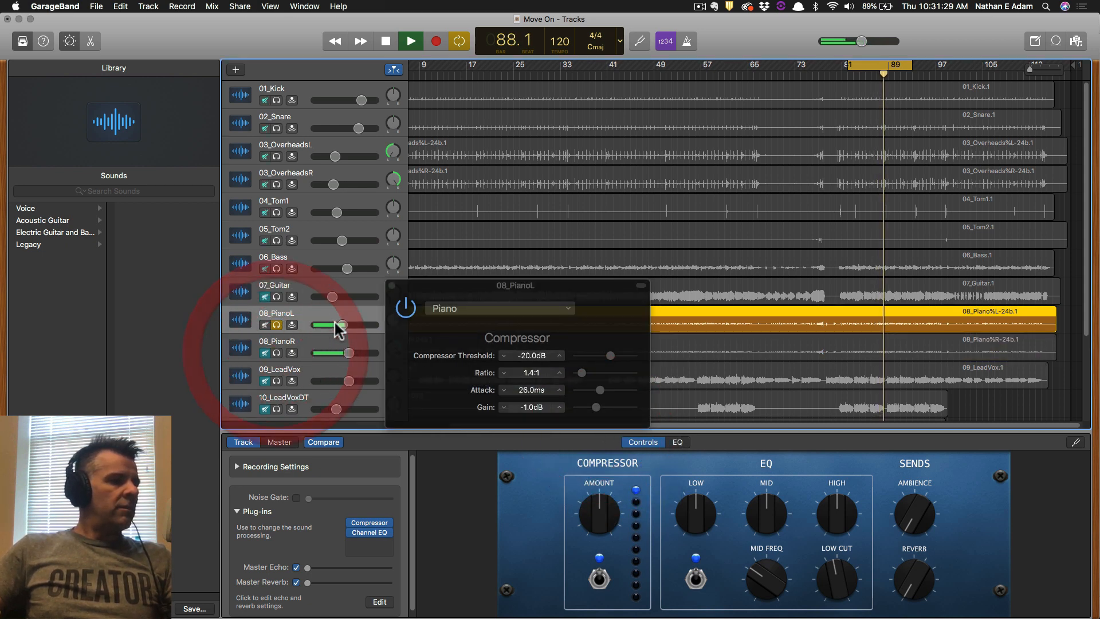
pyautogui.moveTo(342, 325); pyautogui.dragTo(345, 324)
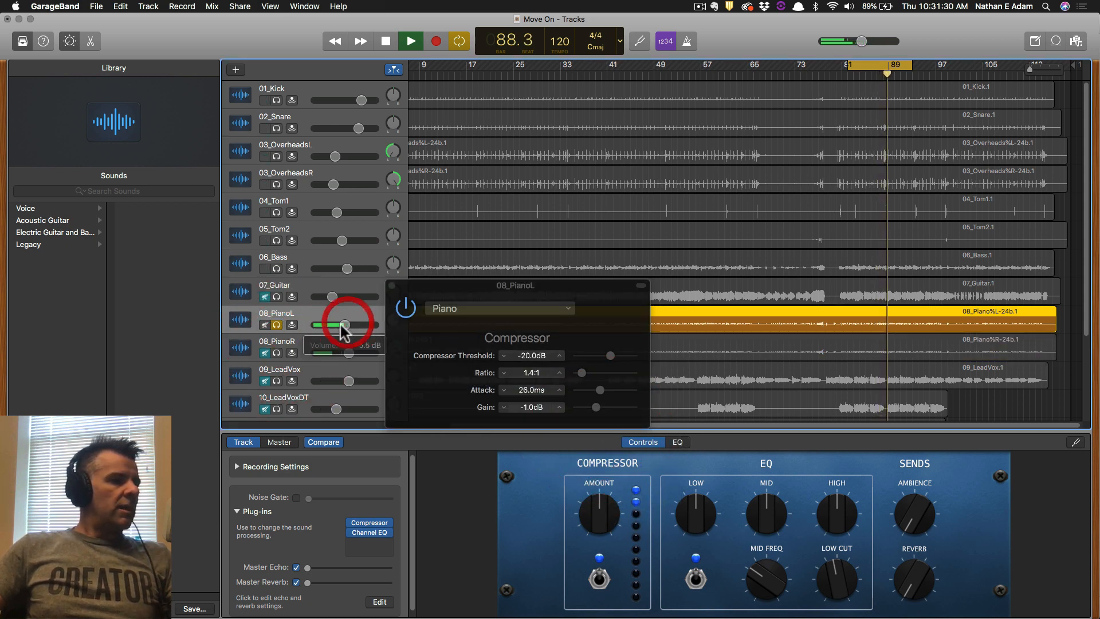
# After comparing against bypass, switch 08_PianoL's compressor to FET Electric Piano and solo 08_PianoR.
pyautogui.click(406, 309)
pyautogui.click(405, 309)
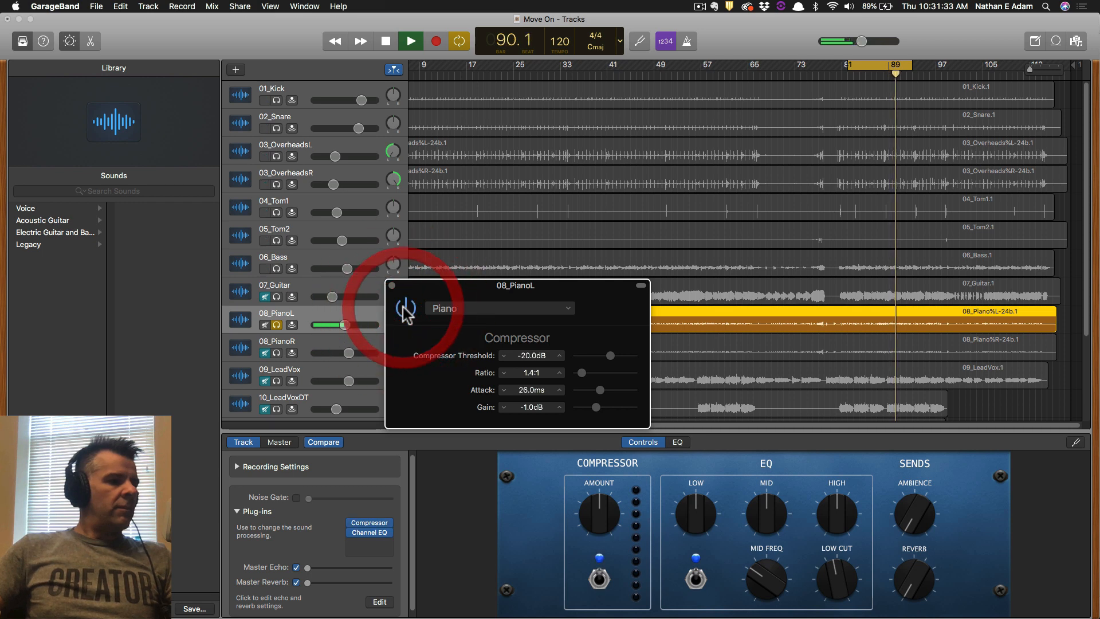
pyautogui.click(561, 406)
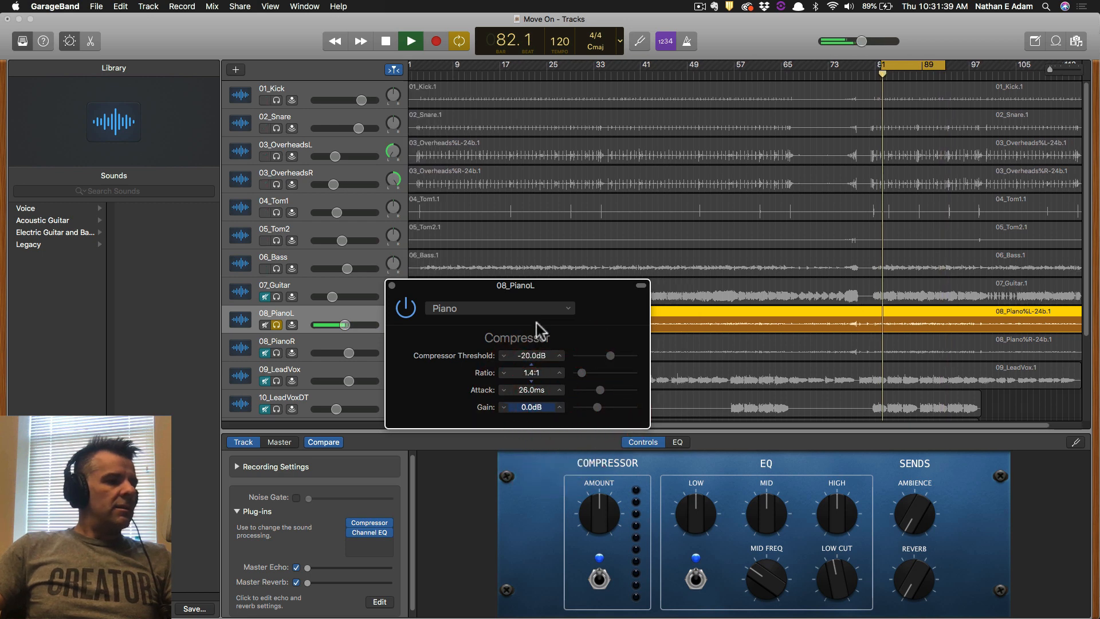
pyautogui.click(539, 308)
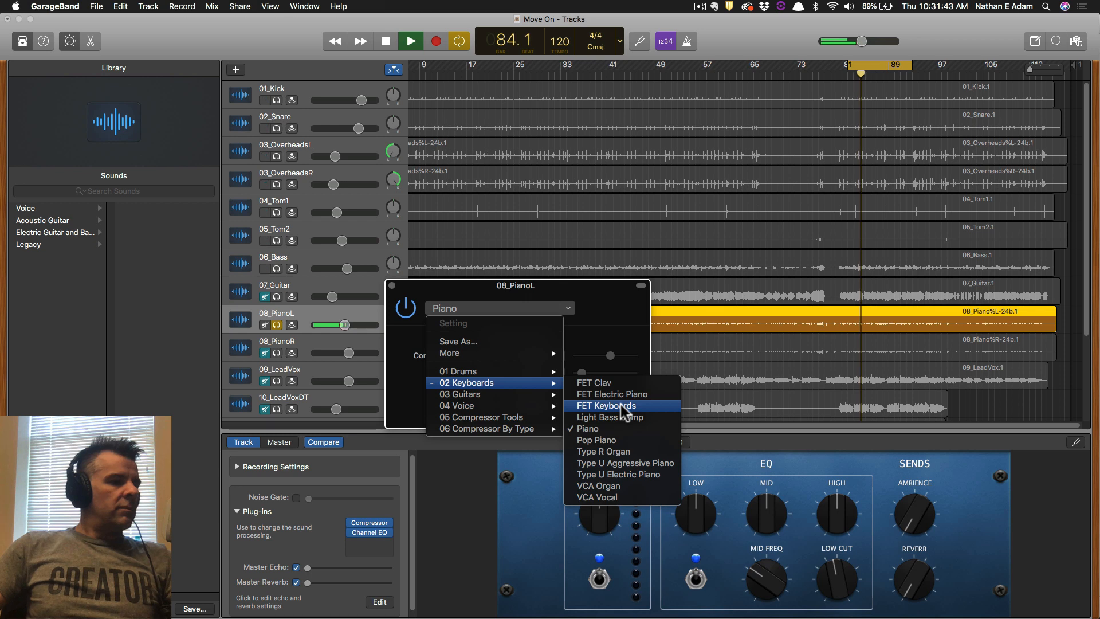
pyautogui.click(621, 394)
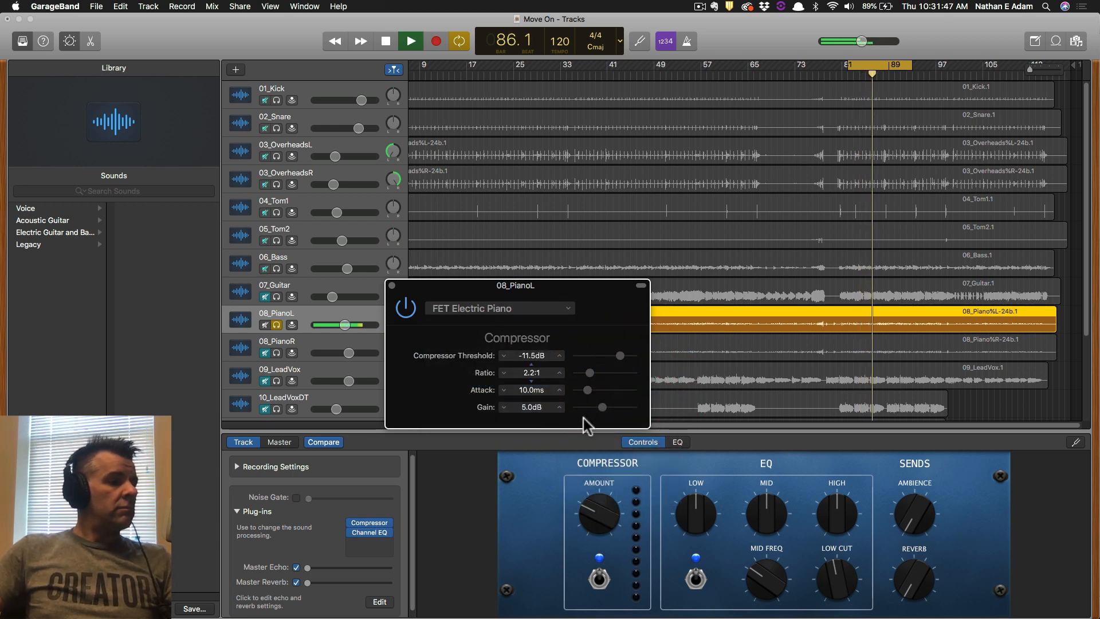
pyautogui.click(392, 286)
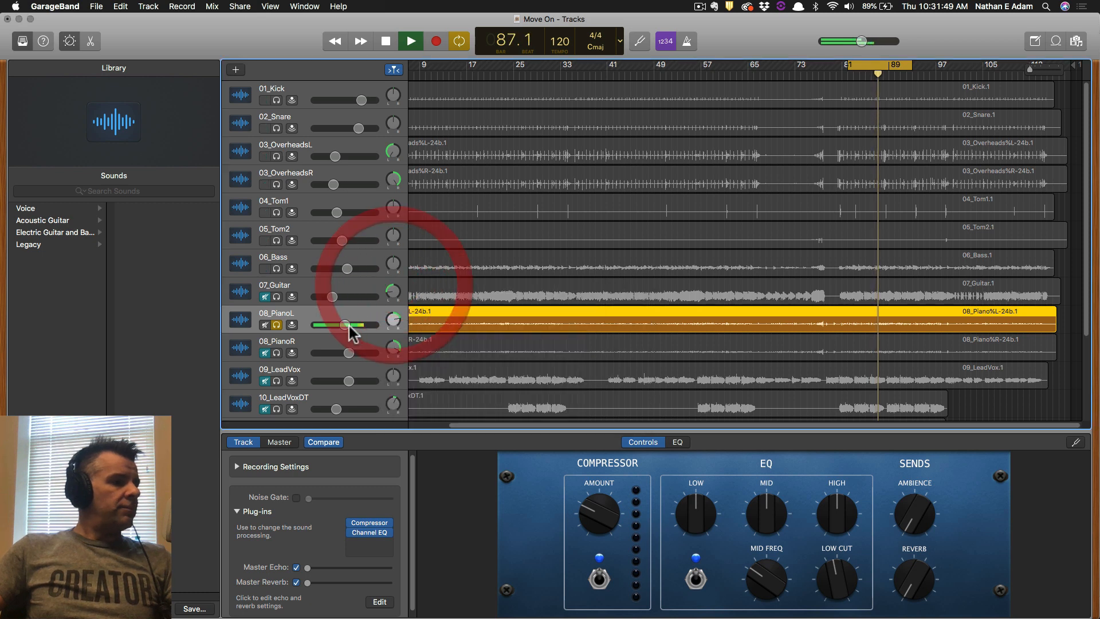
pyautogui.click(276, 351)
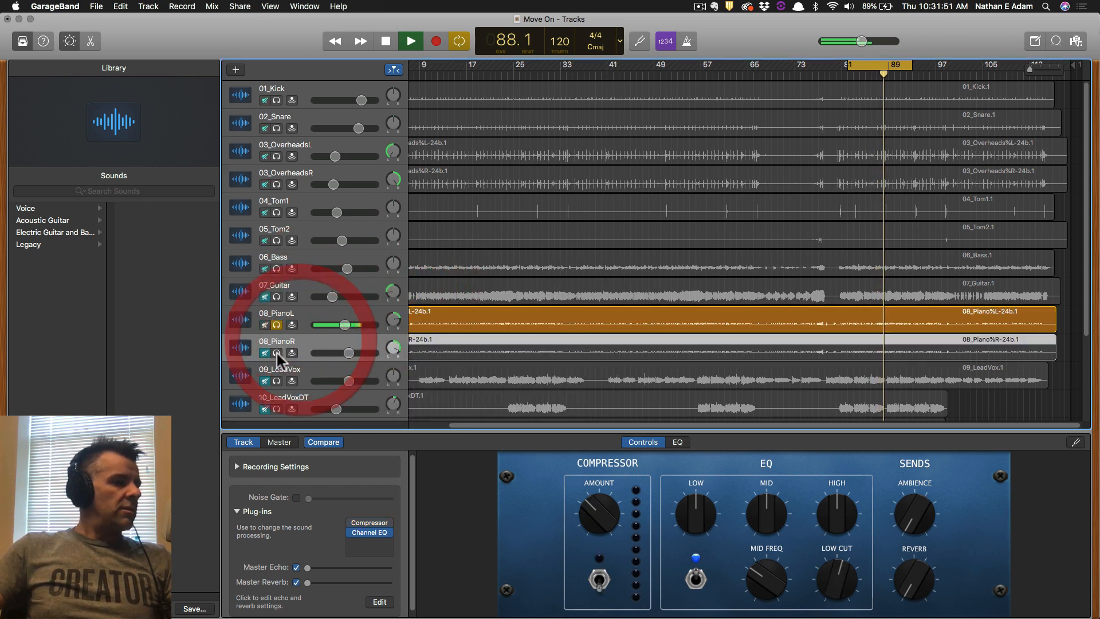
# Load FET Electric Piano on 08_PianoR's compressor and lower 08_PianoL to about -8.4 dB.
pyautogui.click(369, 523)
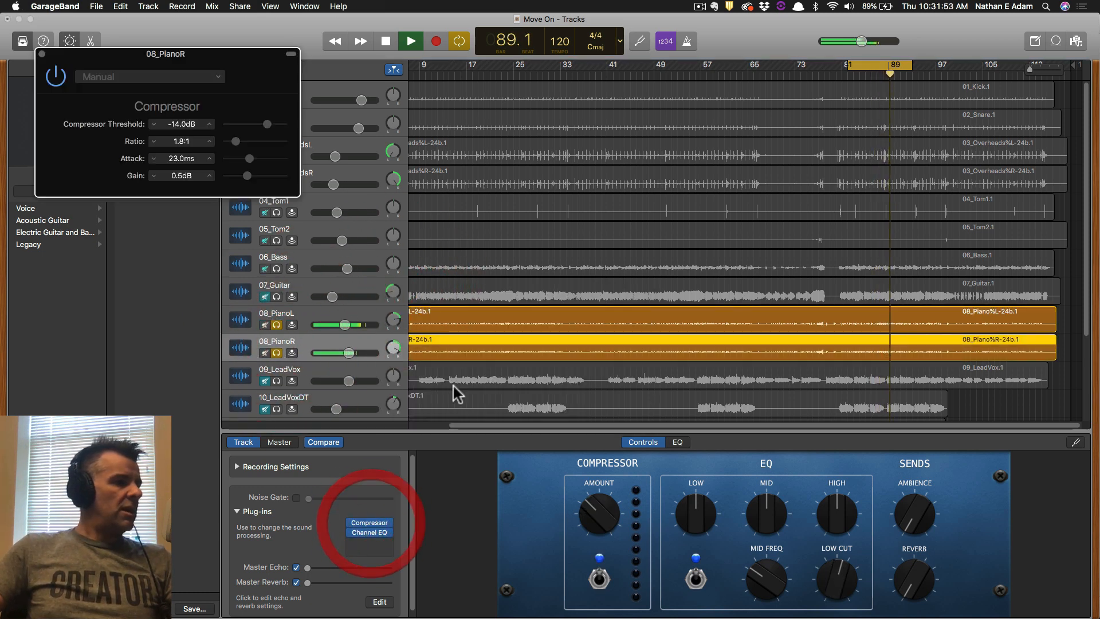
pyautogui.click(148, 76)
pyautogui.moveTo(157, 151)
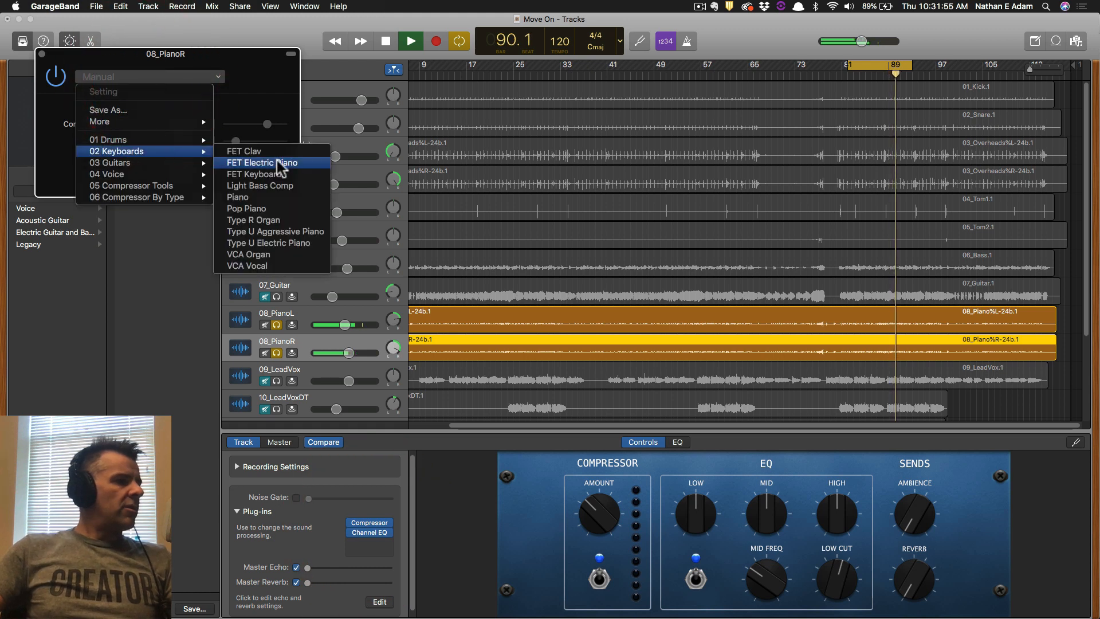
pyautogui.click(284, 162)
pyautogui.click(42, 54)
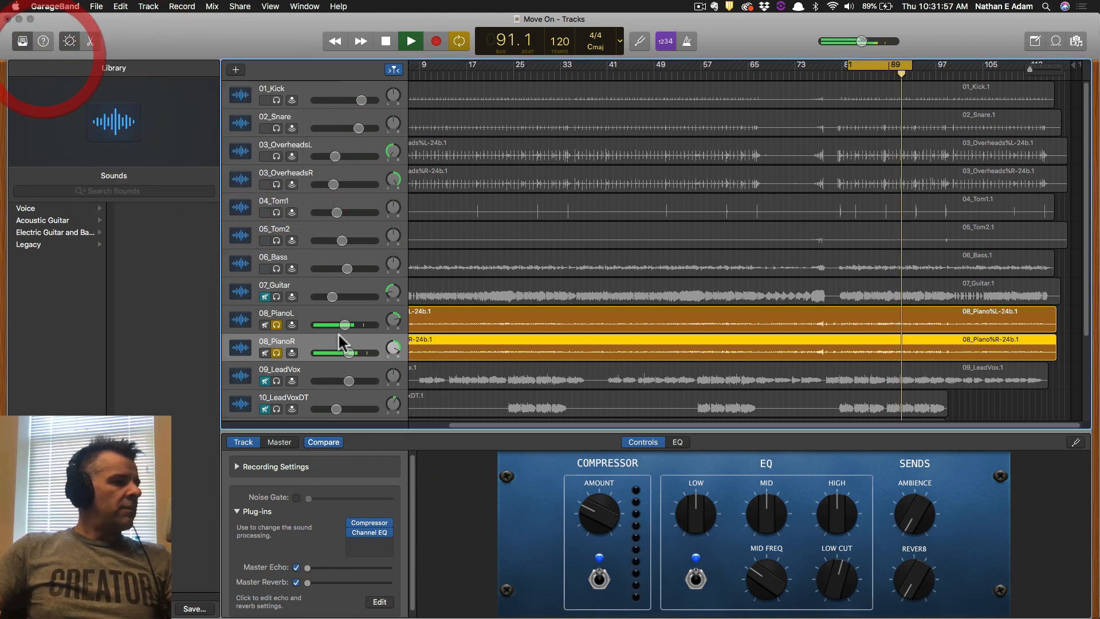
pyautogui.moveTo(342, 324); pyautogui.dragTo(341, 351)
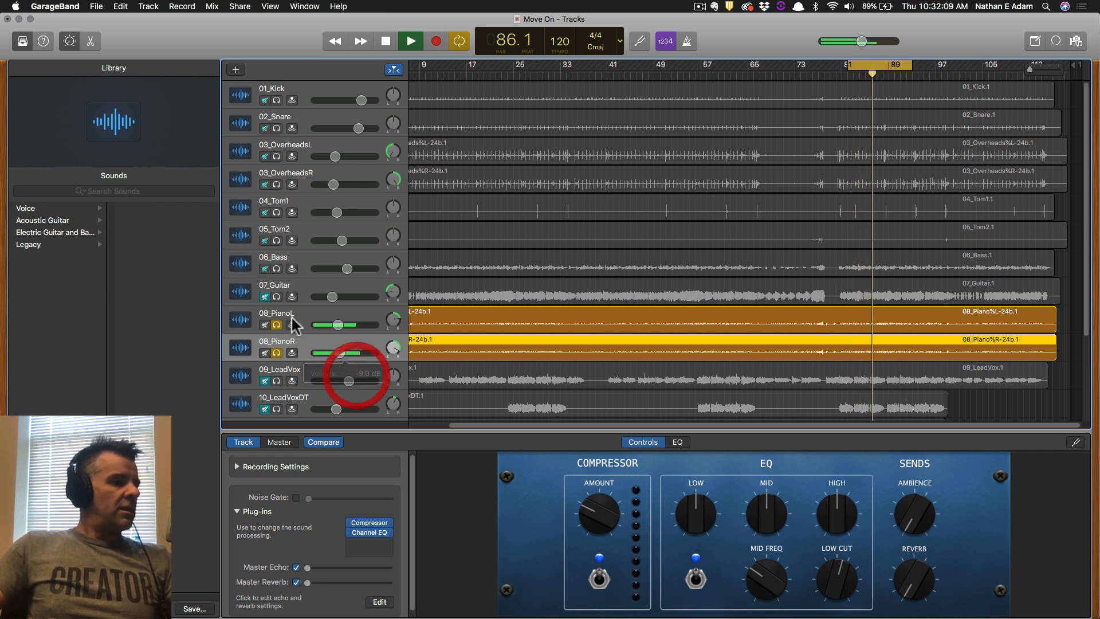
# Unsolo both pianos, unmute 07_Guitar and the pianos, and set 07_Guitar to about -15 dB.
pyautogui.click(276, 324)
pyautogui.click(277, 352)
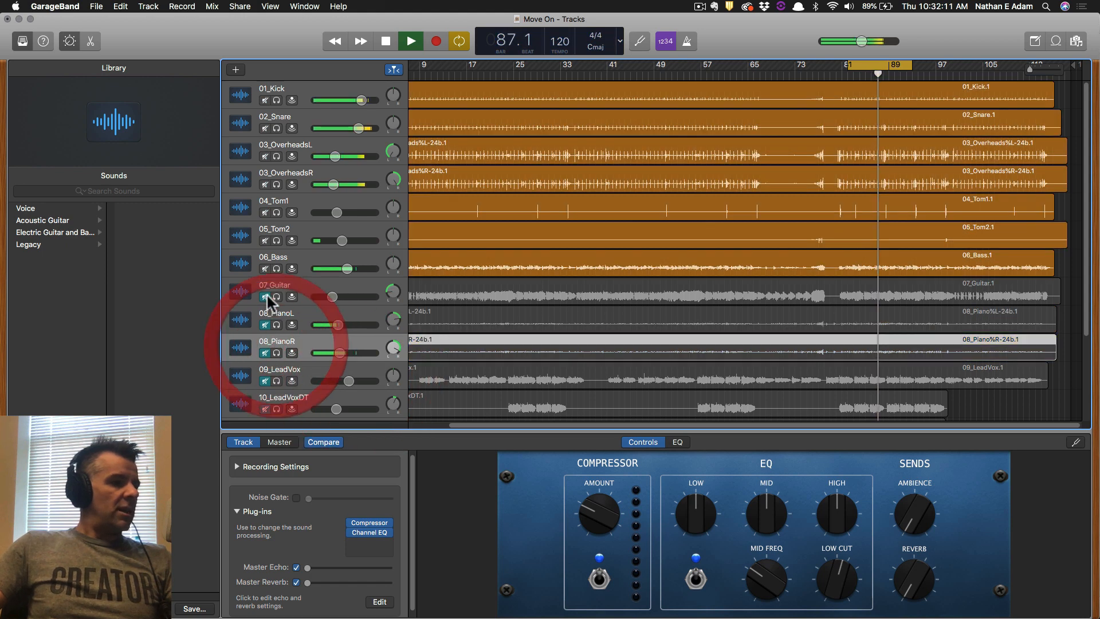
pyautogui.moveTo(265, 297); pyautogui.dragTo(261, 345)
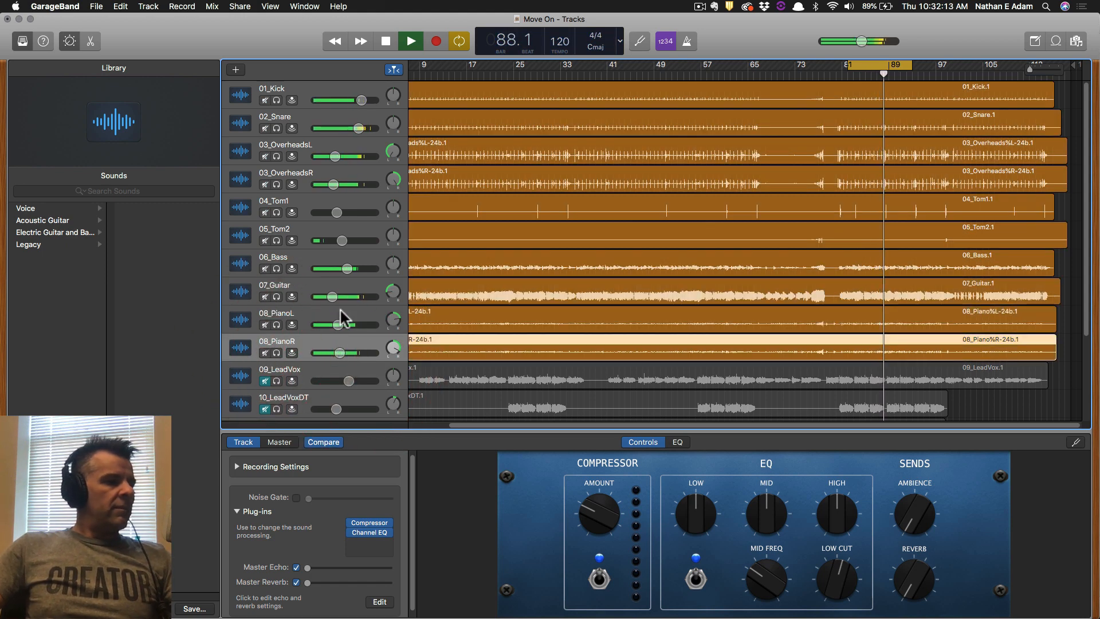
pyautogui.moveTo(333, 297)
pyautogui.mouseDown()
pyautogui.moveTo(336, 353)
pyautogui.moveTo(330, 296)
pyautogui.mouseUp()
pyautogui.press('space')
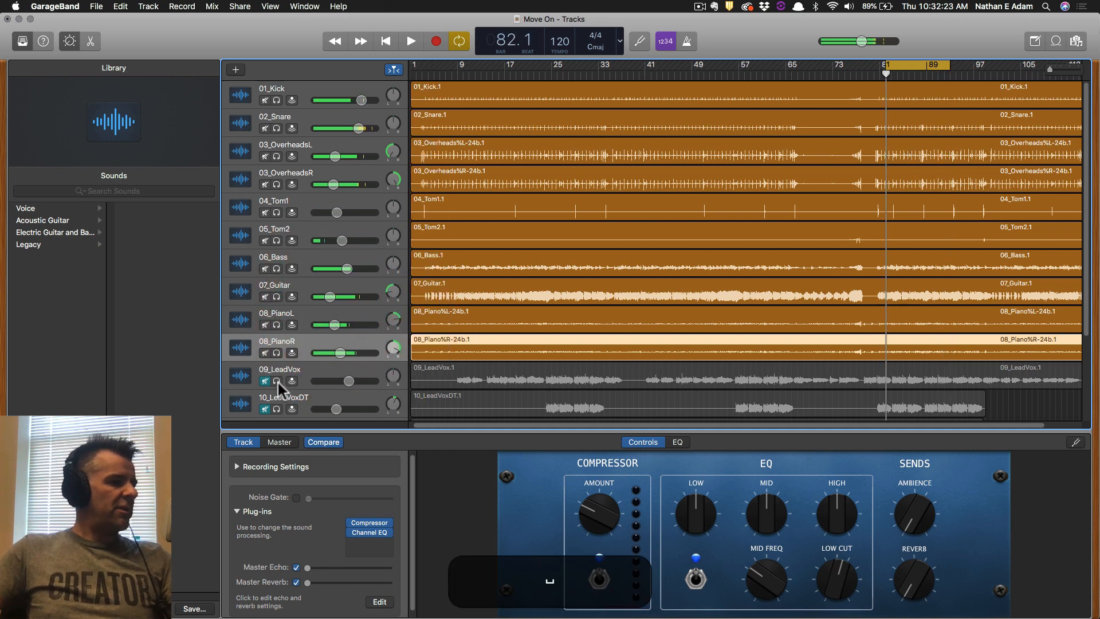
# Save the project and solo the 09_LeadVox track.
pyautogui.scroll(-4, 281, 373)
pyautogui.press('super+s')
pyautogui.click(304, 259)
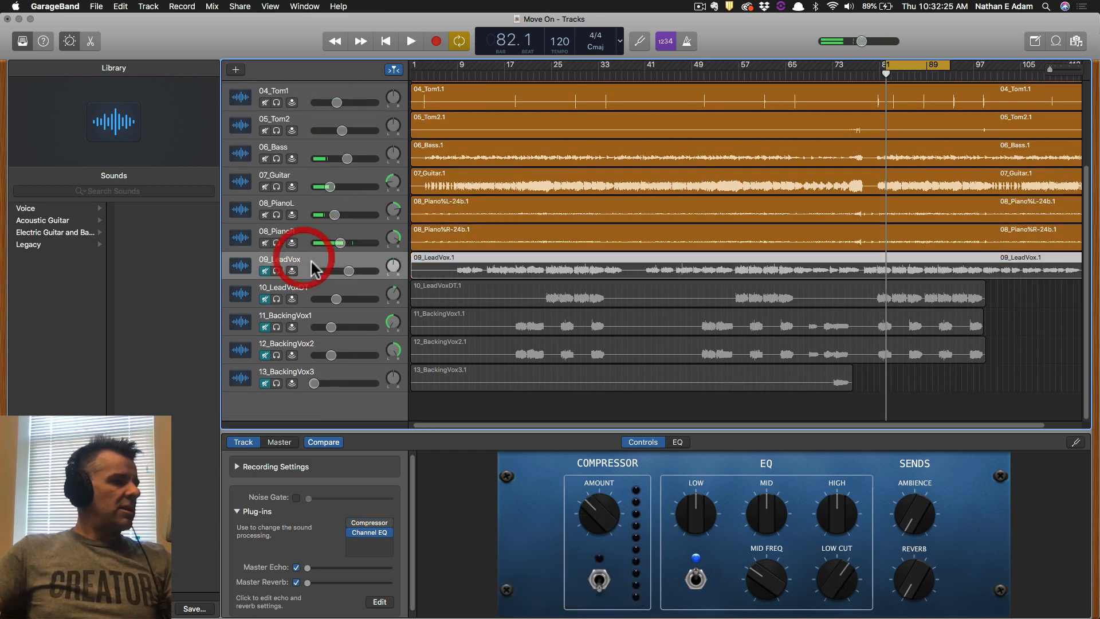
pyautogui.click(277, 271)
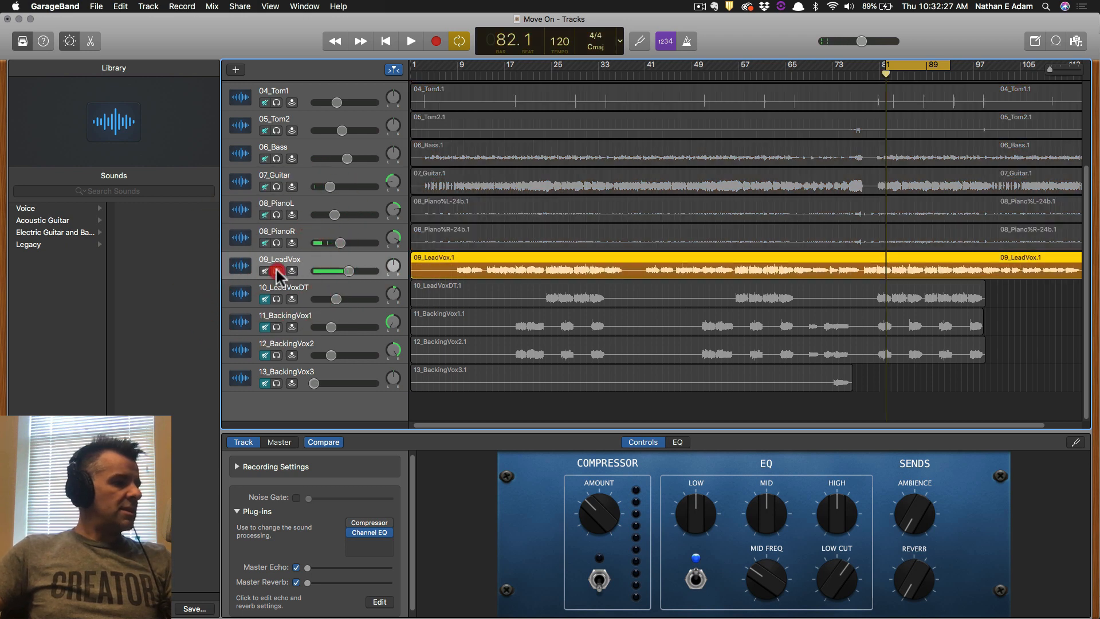
# Enable 09_LeadVox's compressor with the 04 Voice > Bright Vocal preset.
pyautogui.click(353, 522)
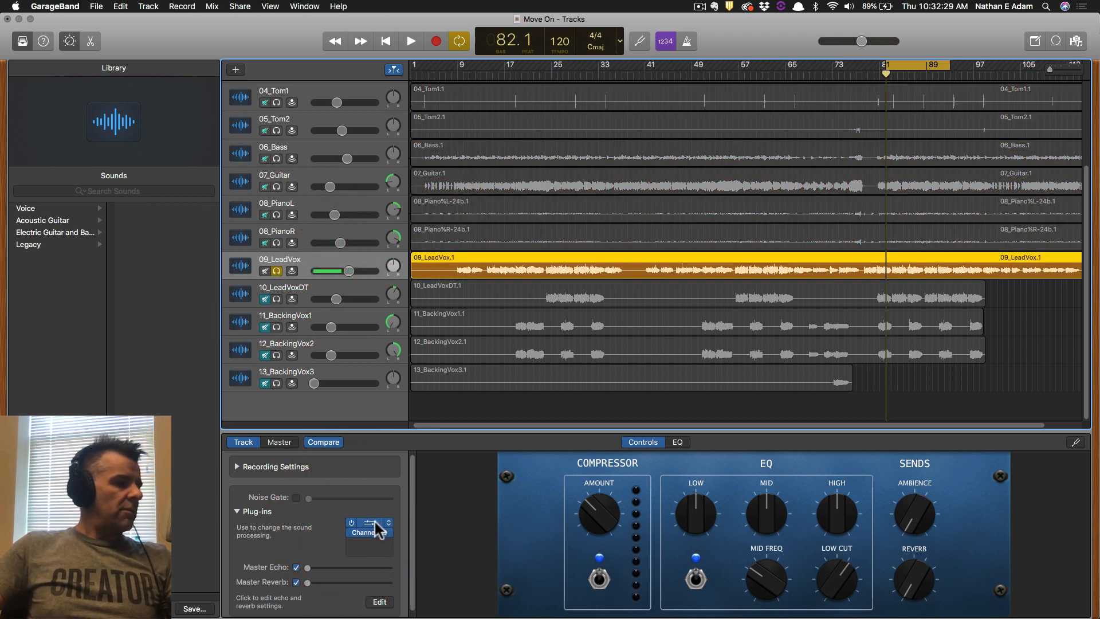
pyautogui.click(375, 521)
pyautogui.click(177, 88)
pyautogui.moveTo(177, 187)
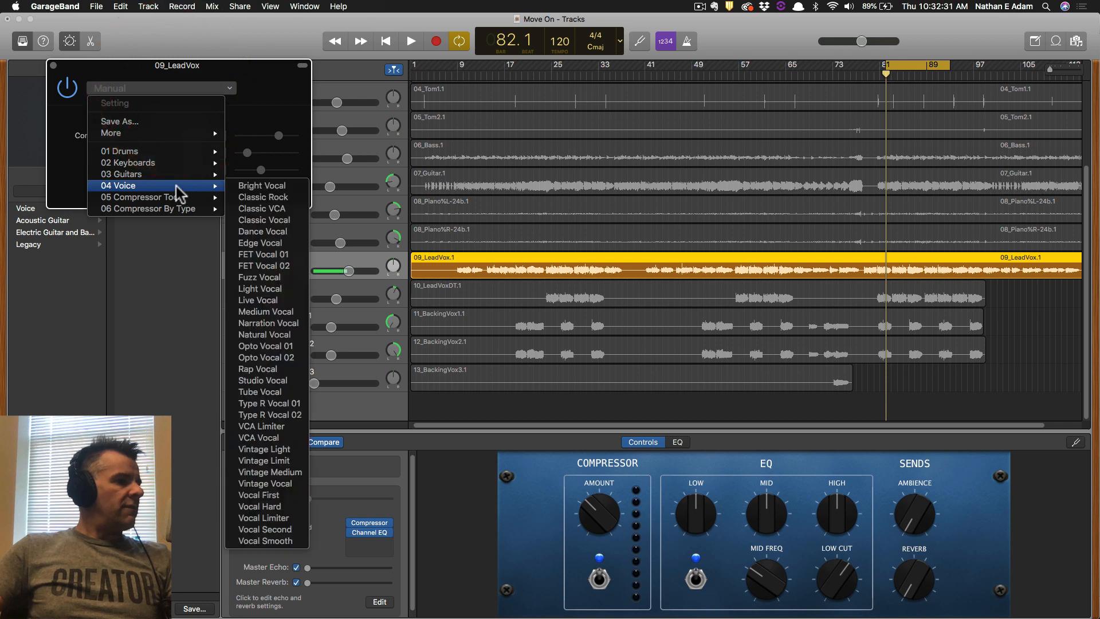
pyautogui.click(284, 186)
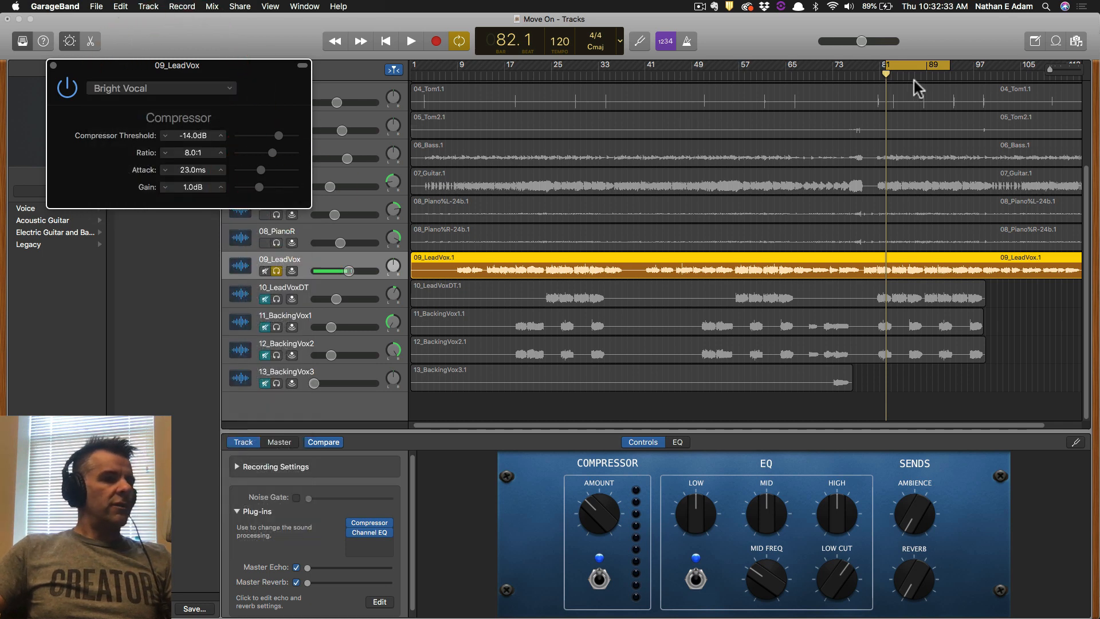
# Play the lead vocal and compare its compressor against bypass.
pyautogui.press('space')
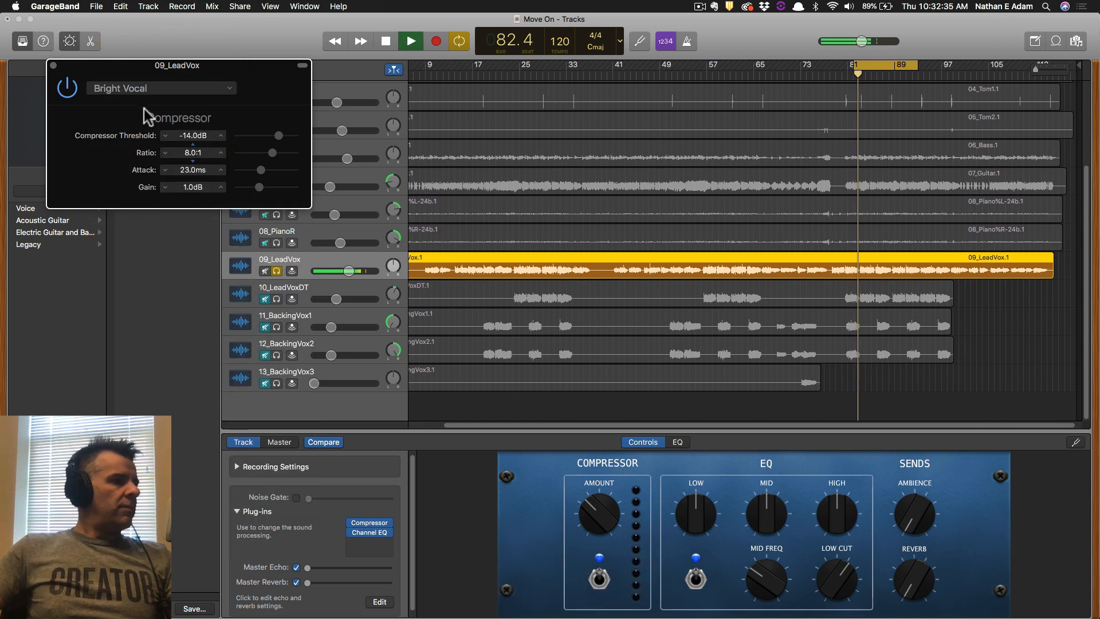
pyautogui.click(67, 87)
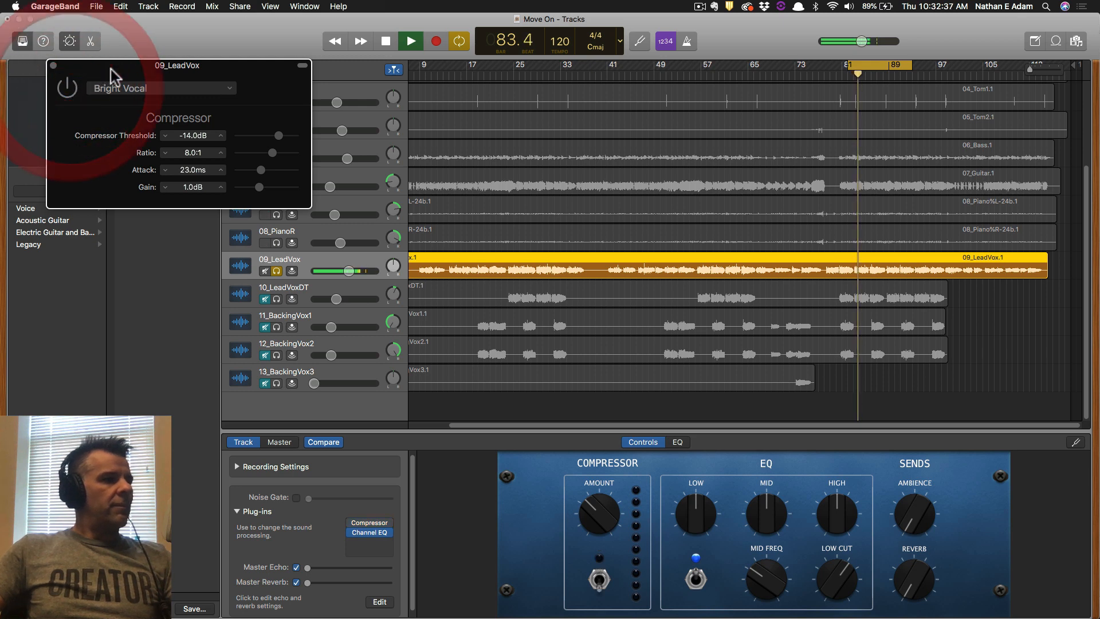
pyautogui.moveTo(111, 75); pyautogui.dragTo(207, 113)
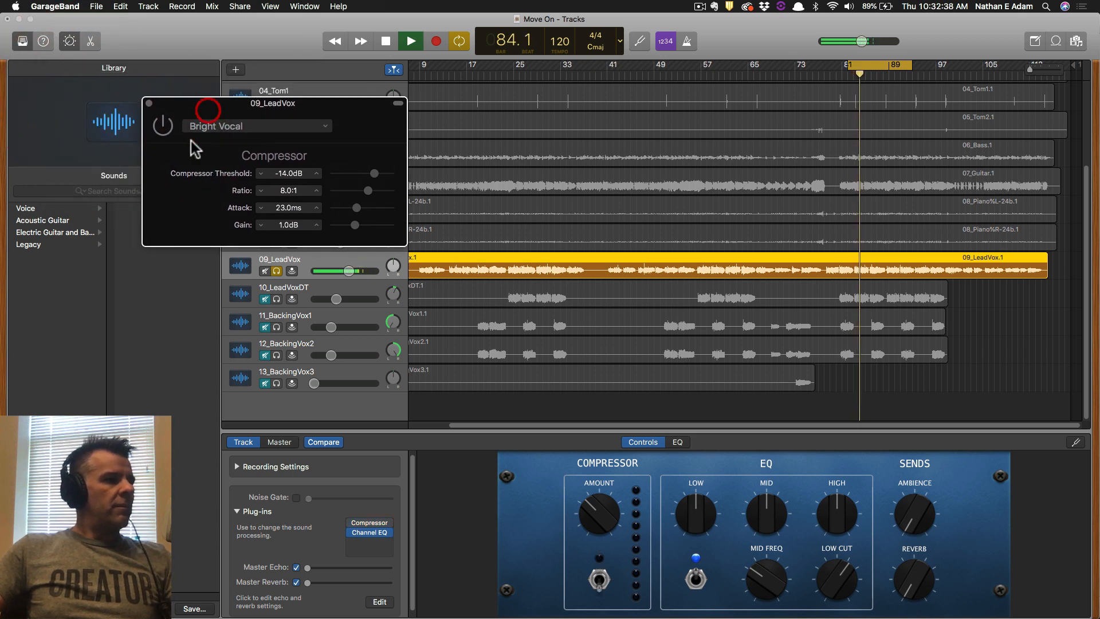
pyautogui.click(163, 126)
pyautogui.press('space')
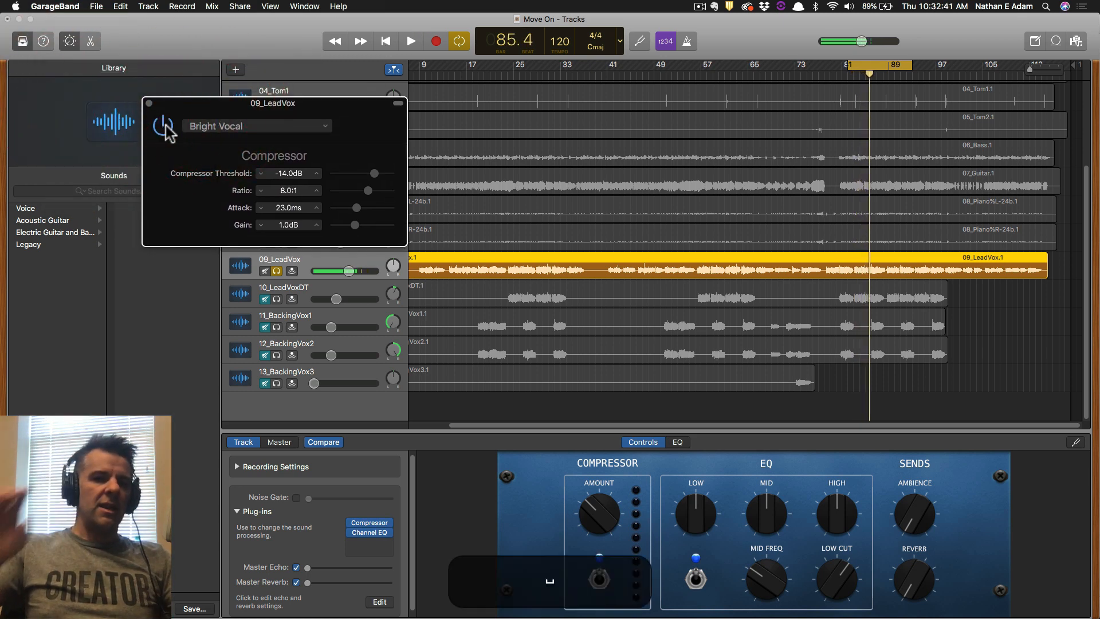
# Audition the Classic Rock, Classic Vocal and Edge Vocal presets on the lead vocal compressor.
pyautogui.click(219, 125)
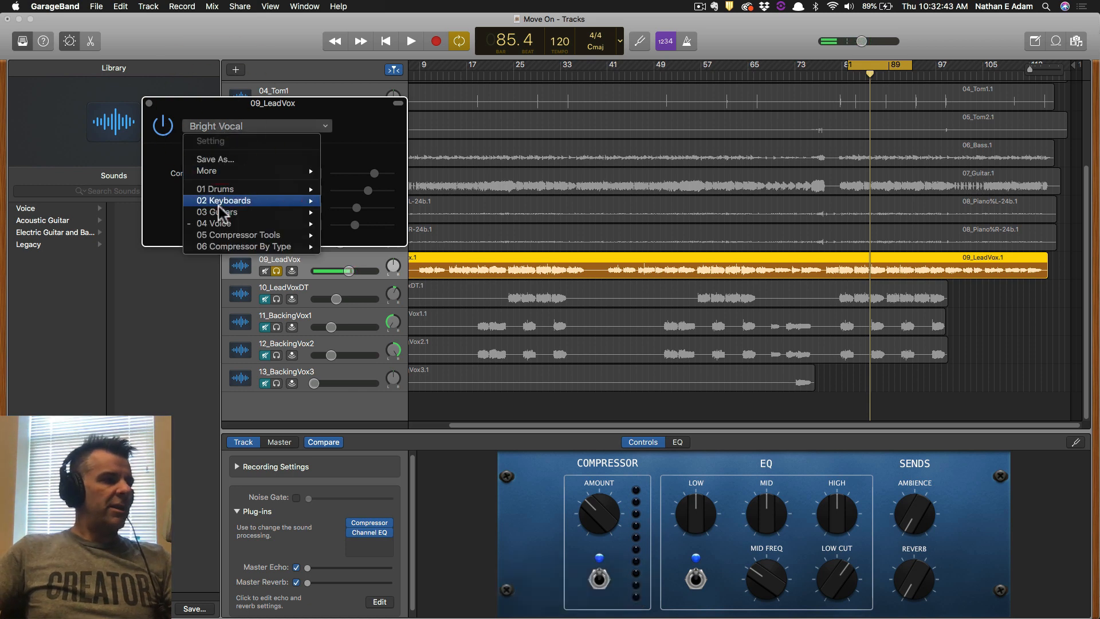
pyautogui.moveTo(314, 228)
pyautogui.click(361, 235)
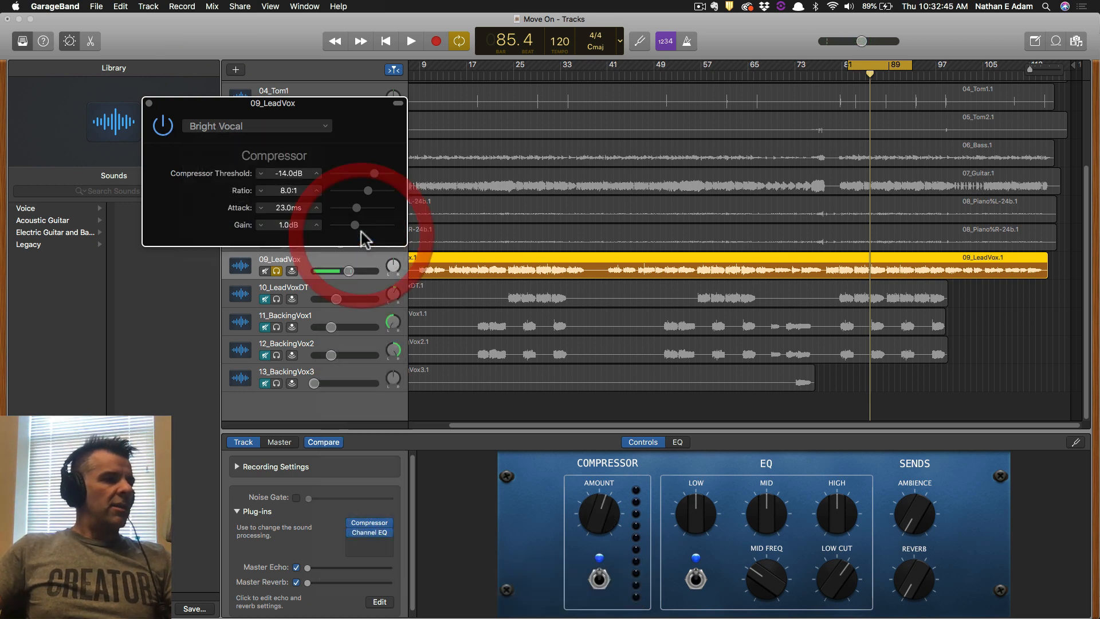
pyautogui.press('space')
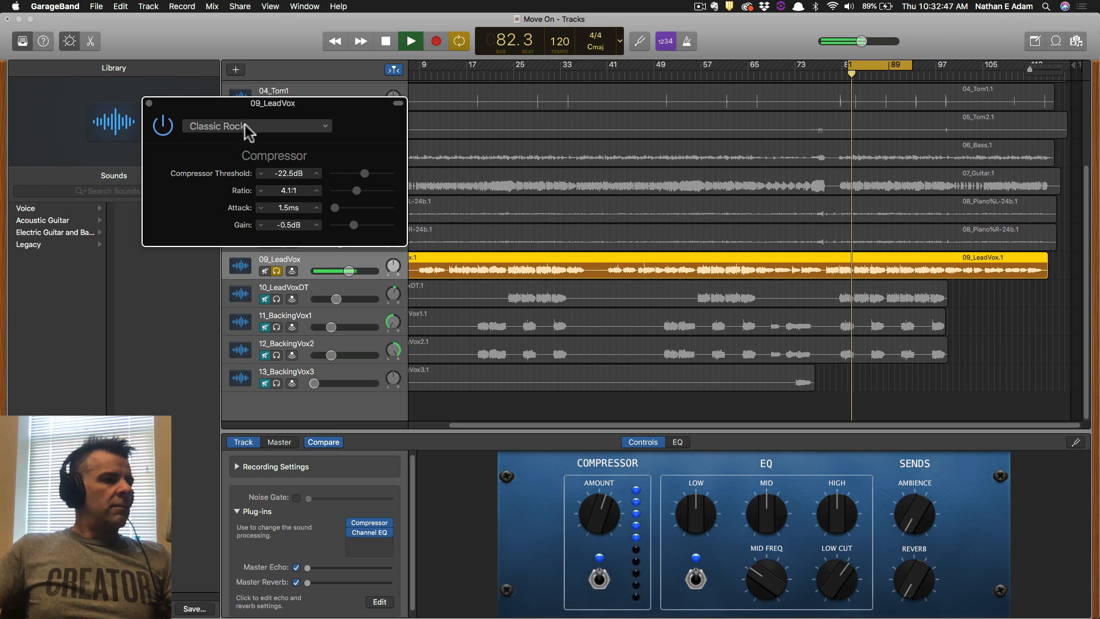
pyautogui.click(317, 125)
pyautogui.moveTo(270, 222)
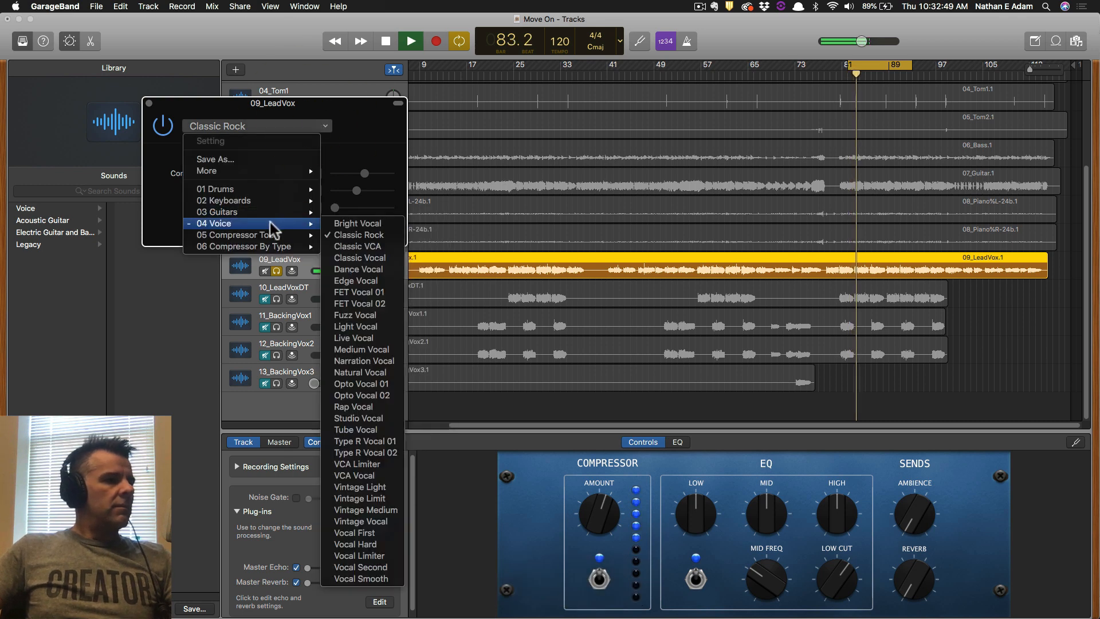
pyautogui.click(375, 257)
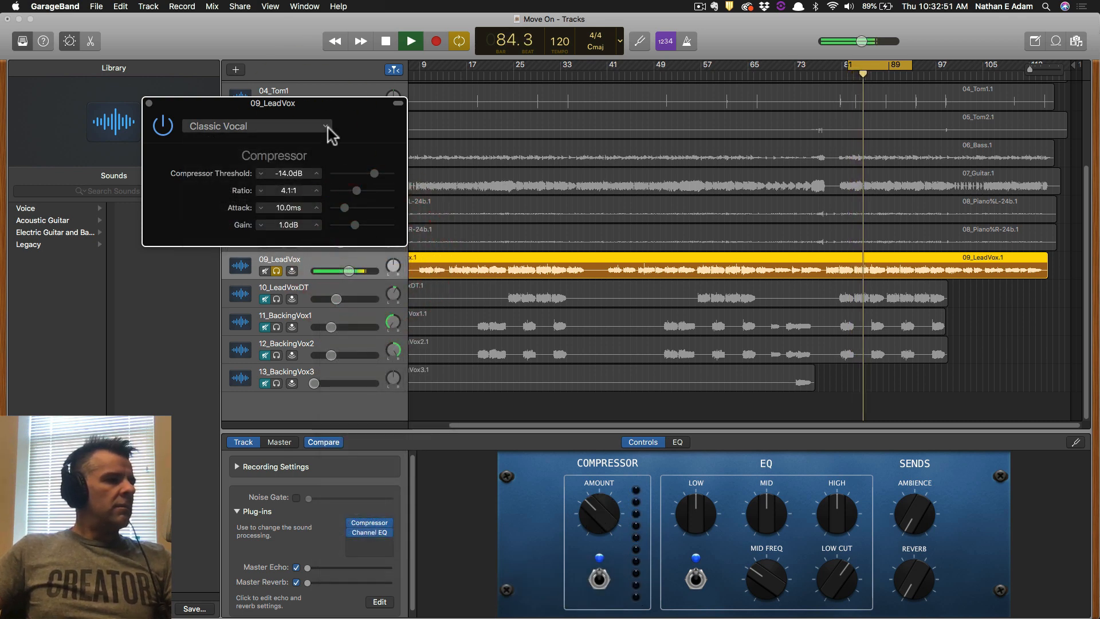
pyautogui.click(324, 126)
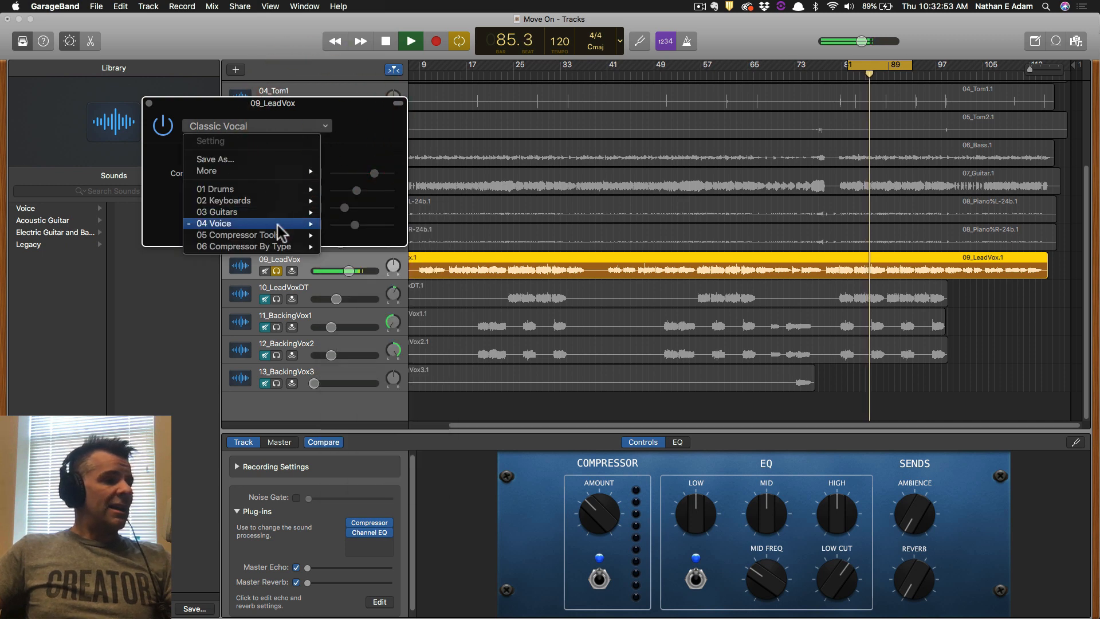
pyautogui.moveTo(278, 225)
pyautogui.click(358, 283)
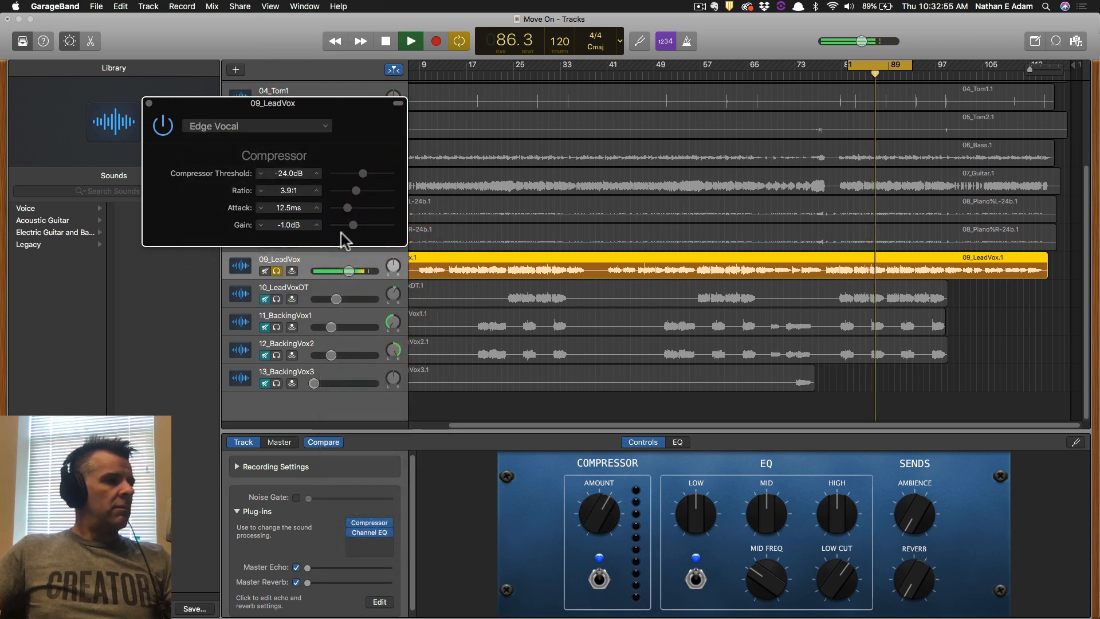
# Try Medium Vocal and Classic Rock again, then settle on Bright Vocal.
pyautogui.click(314, 126)
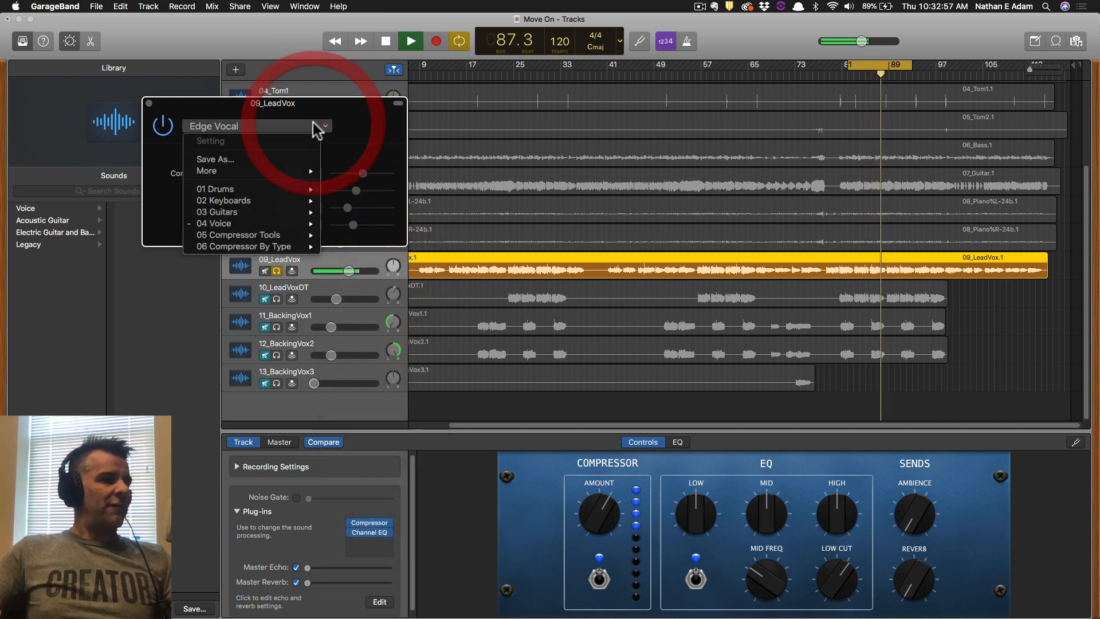
pyautogui.moveTo(292, 224)
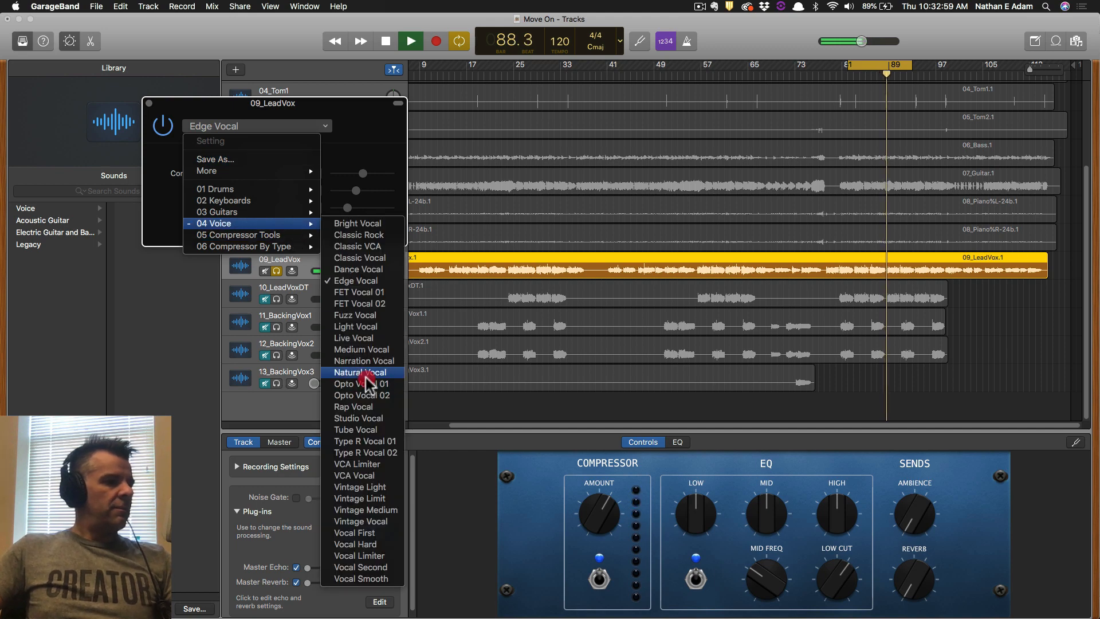
pyautogui.click(378, 351)
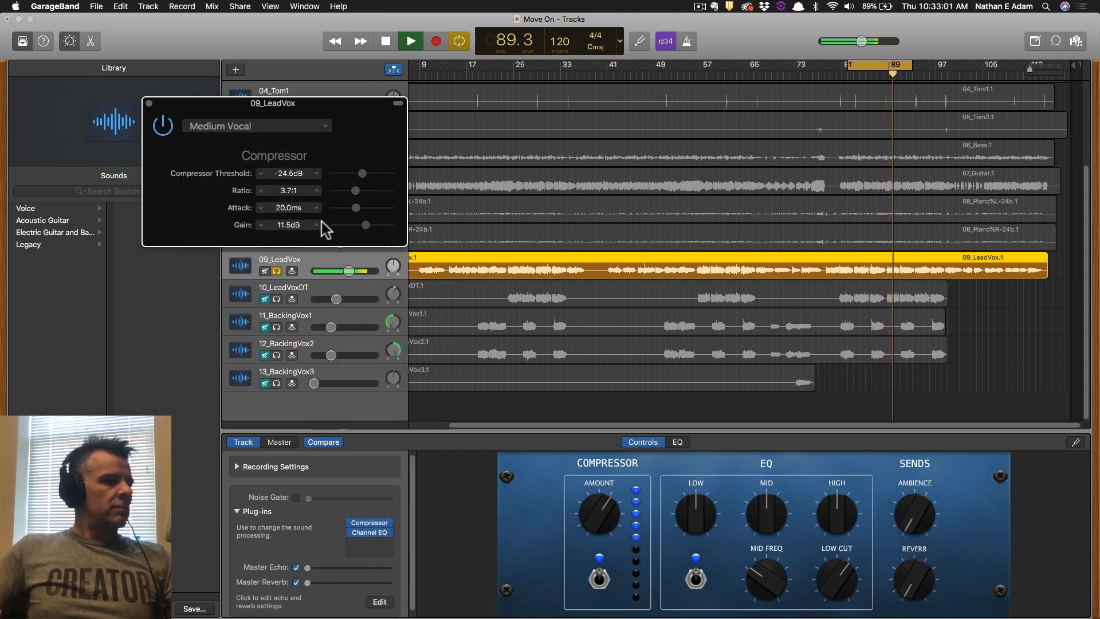
pyautogui.press('space')
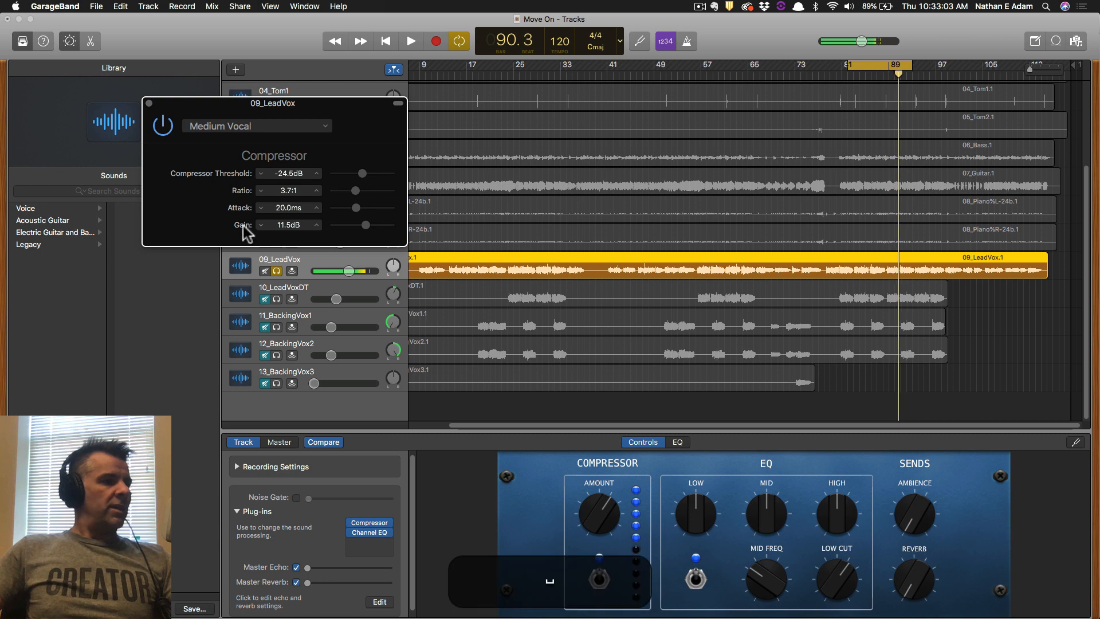
pyautogui.click(281, 128)
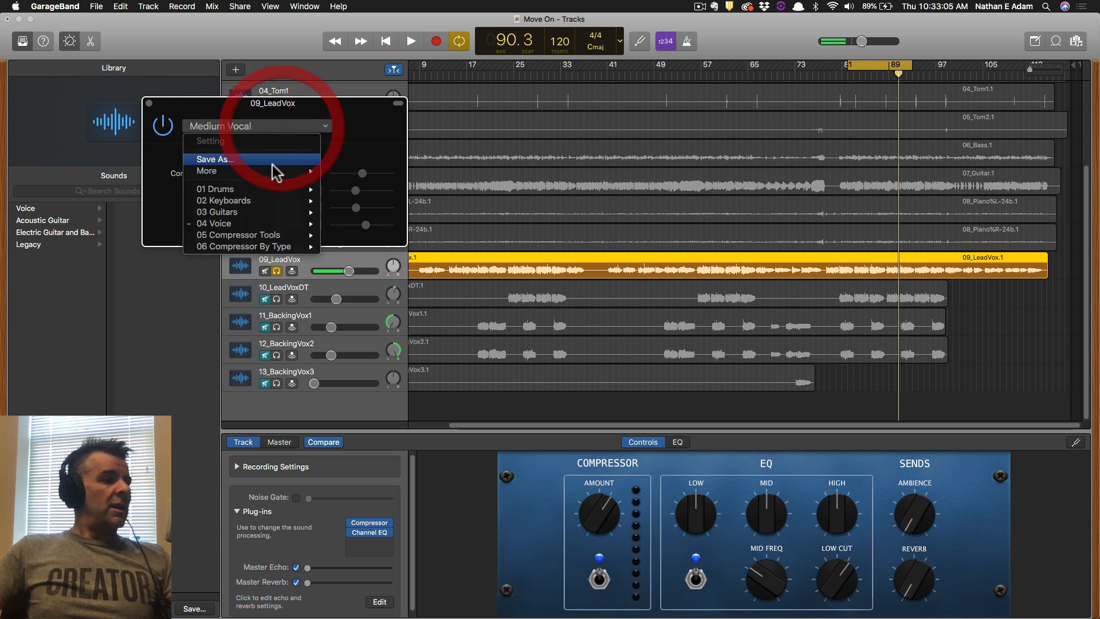
pyautogui.moveTo(275, 224)
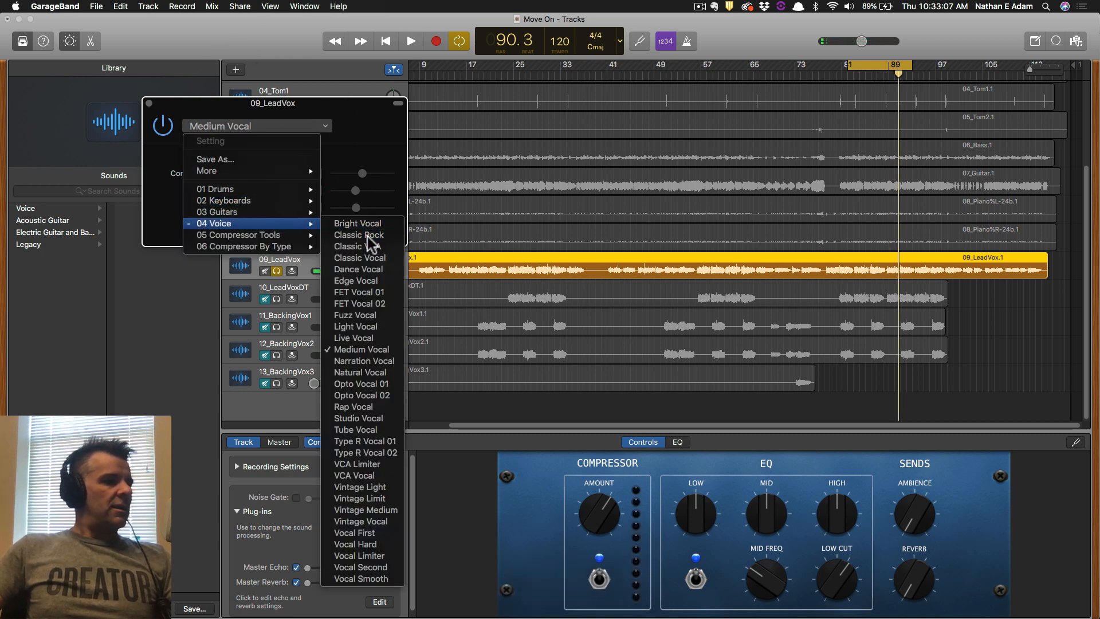
pyautogui.click(360, 234)
pyautogui.click(293, 128)
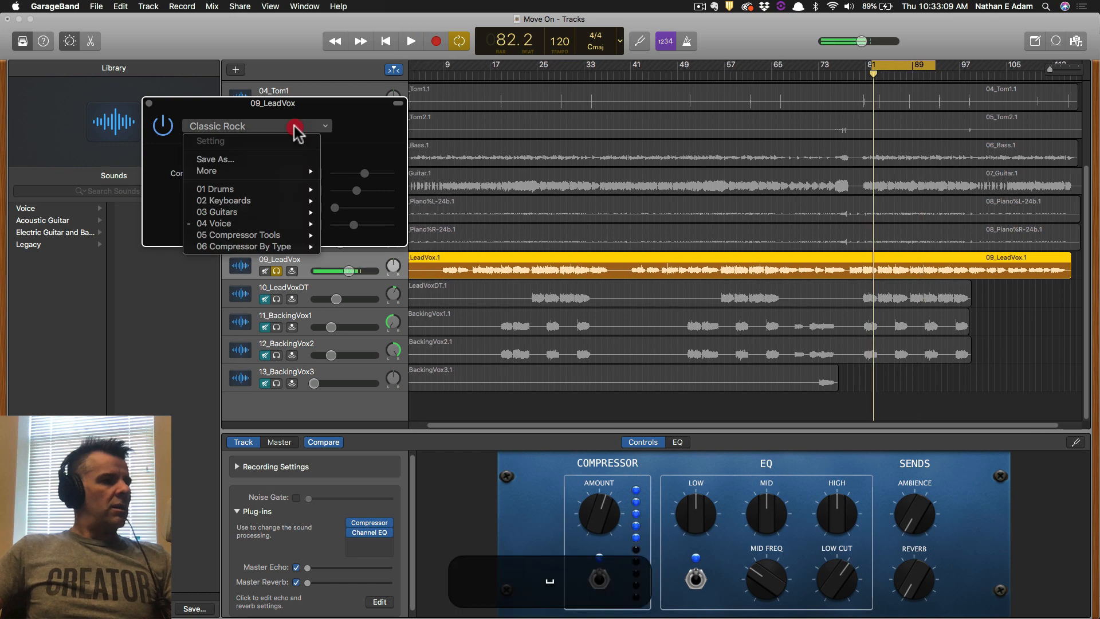
pyautogui.moveTo(286, 229)
pyautogui.click(352, 223)
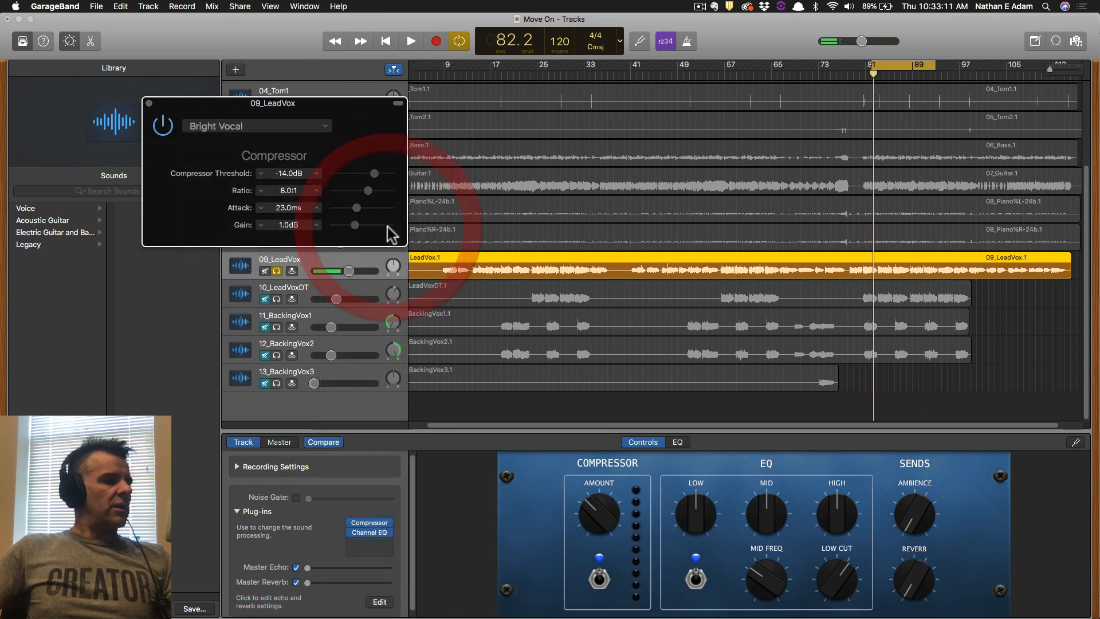
# Play the vocal and compare the Bright Vocal compressor against bypass.
pyautogui.press('space')
pyautogui.press('space')
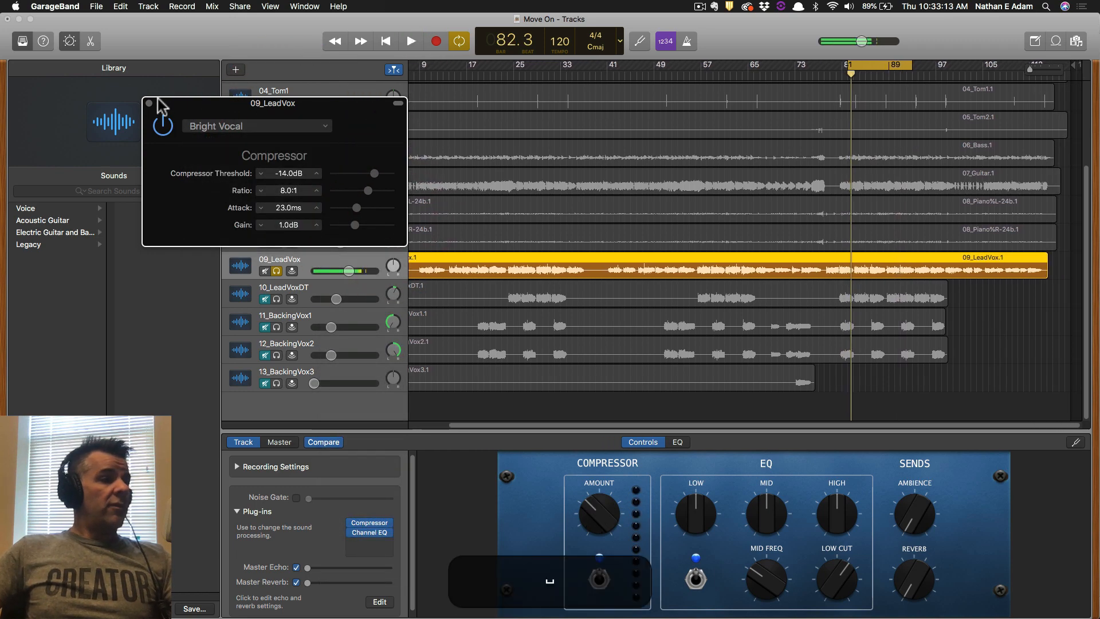
pyautogui.click(163, 124)
pyautogui.click(162, 124)
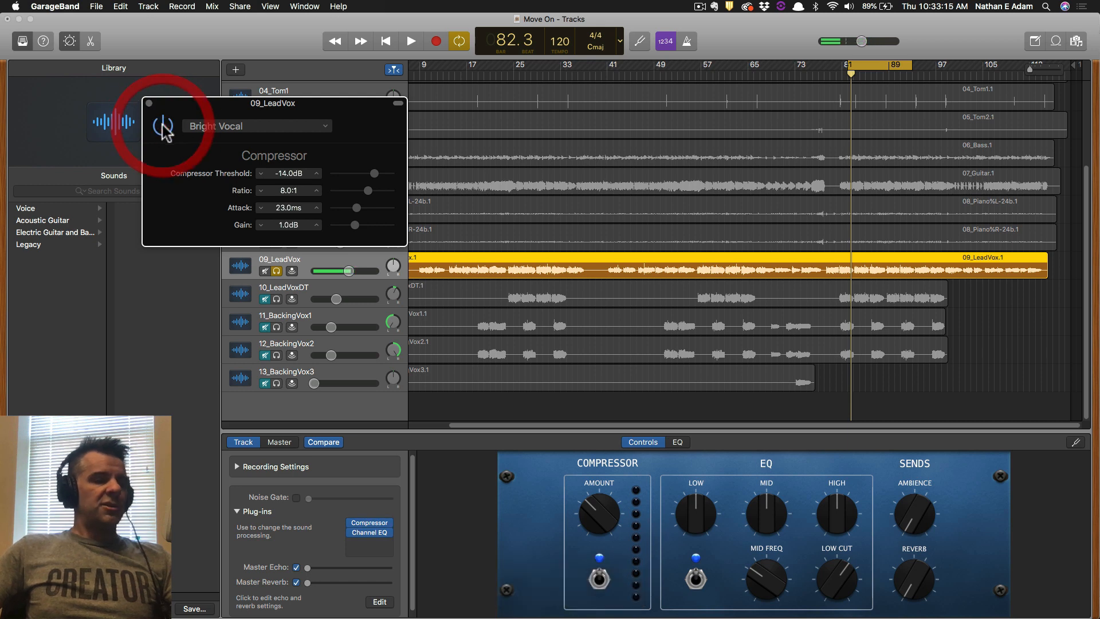
pyautogui.press('space')
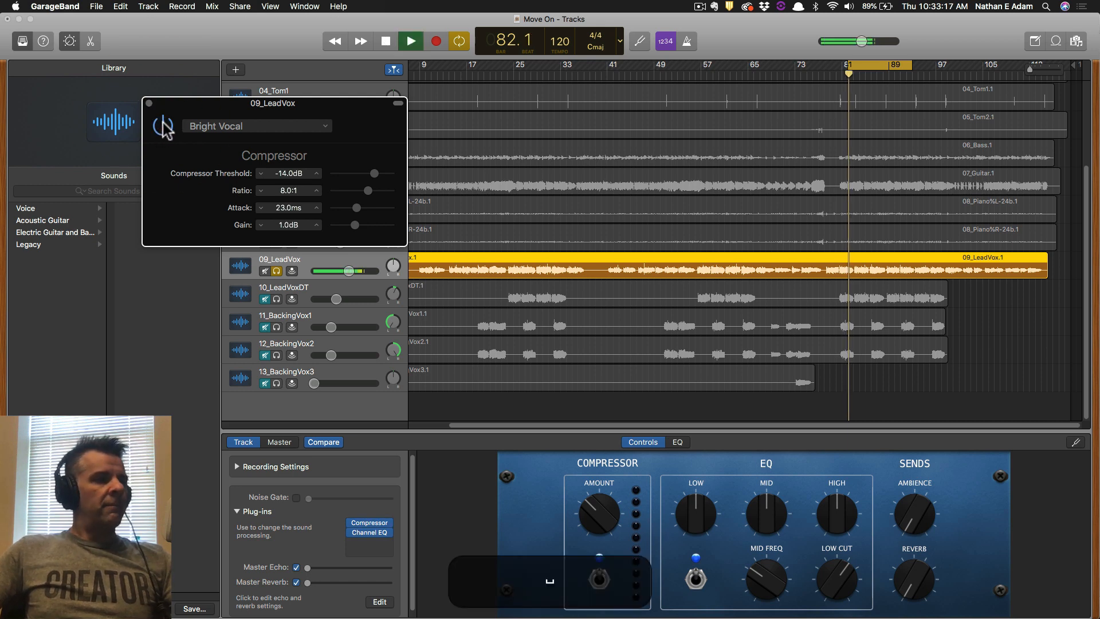
pyautogui.click(163, 126)
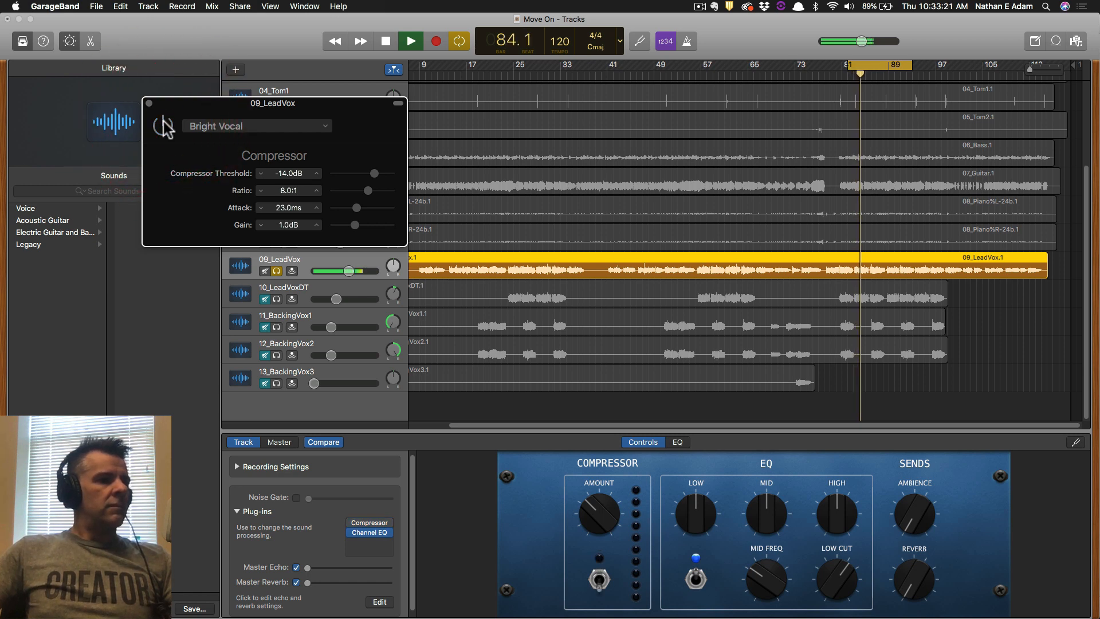
pyautogui.click(163, 121)
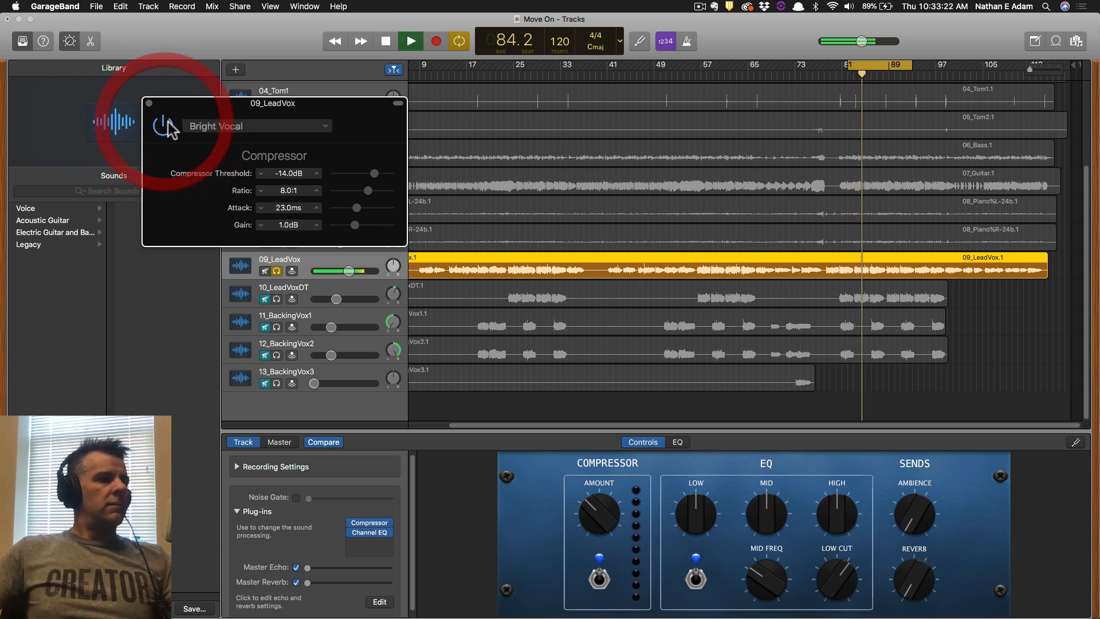
# Raise the compressor gain to 2.0 dB, close the window and solo 10_LeadVoxDT.
pyautogui.click(316, 224)
pyautogui.press('space')
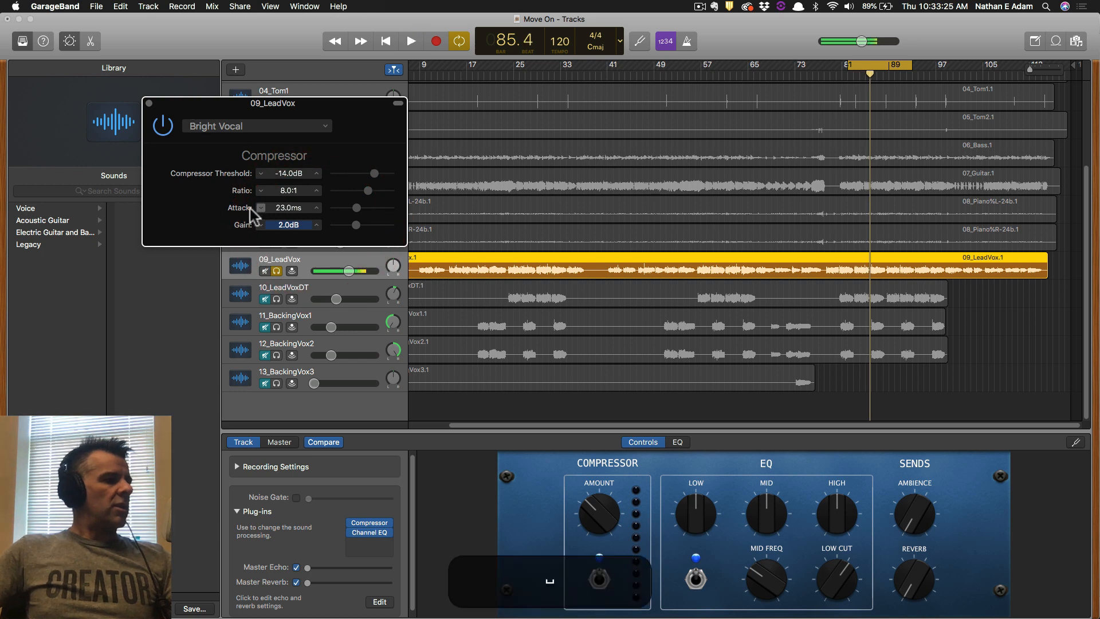
pyautogui.click(149, 103)
pyautogui.press('space')
pyautogui.press('space')
pyautogui.click(275, 298)
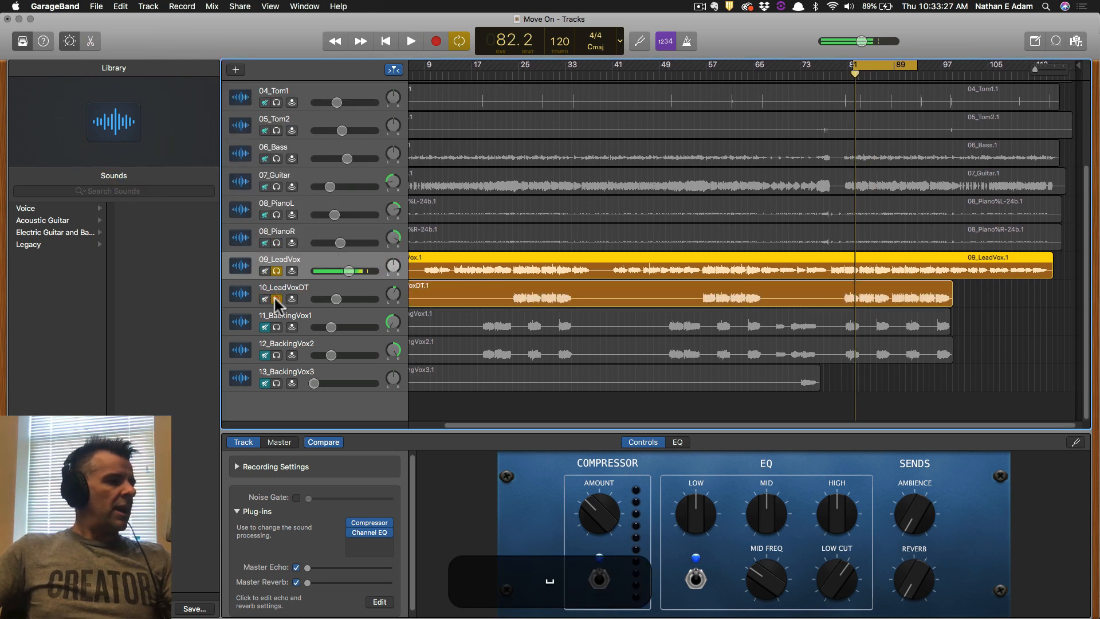
# Unsolo 09_LeadVox, open 10_LeadVoxDT's compressor settings and start playback.
pyautogui.click(275, 270)
pyautogui.click(304, 295)
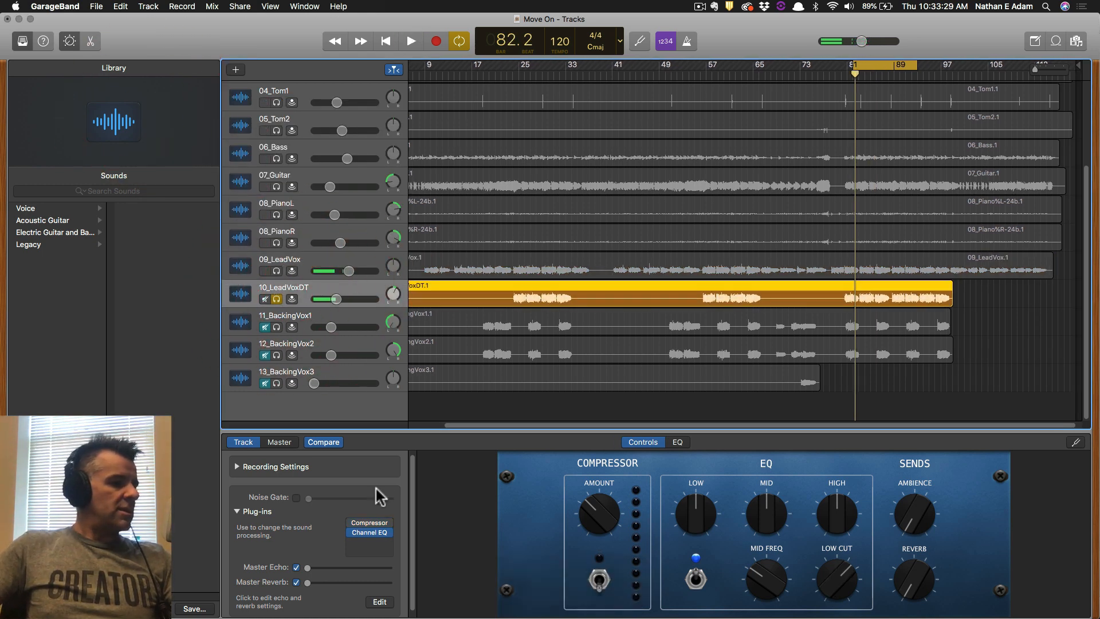
pyautogui.click(381, 524)
pyautogui.click(216, 87)
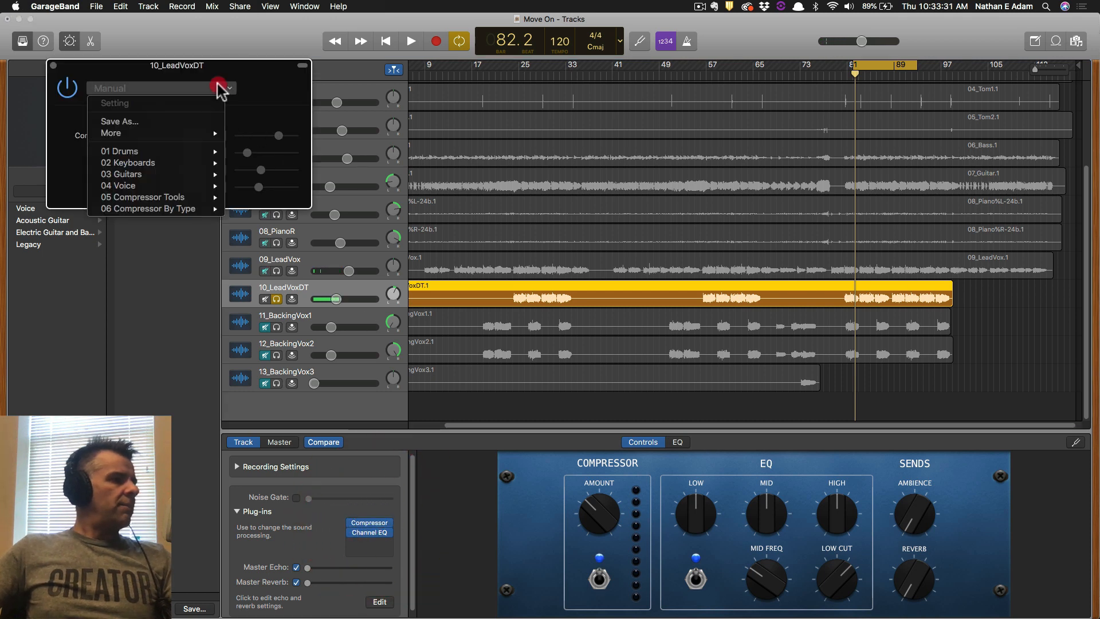
pyautogui.moveTo(195, 186)
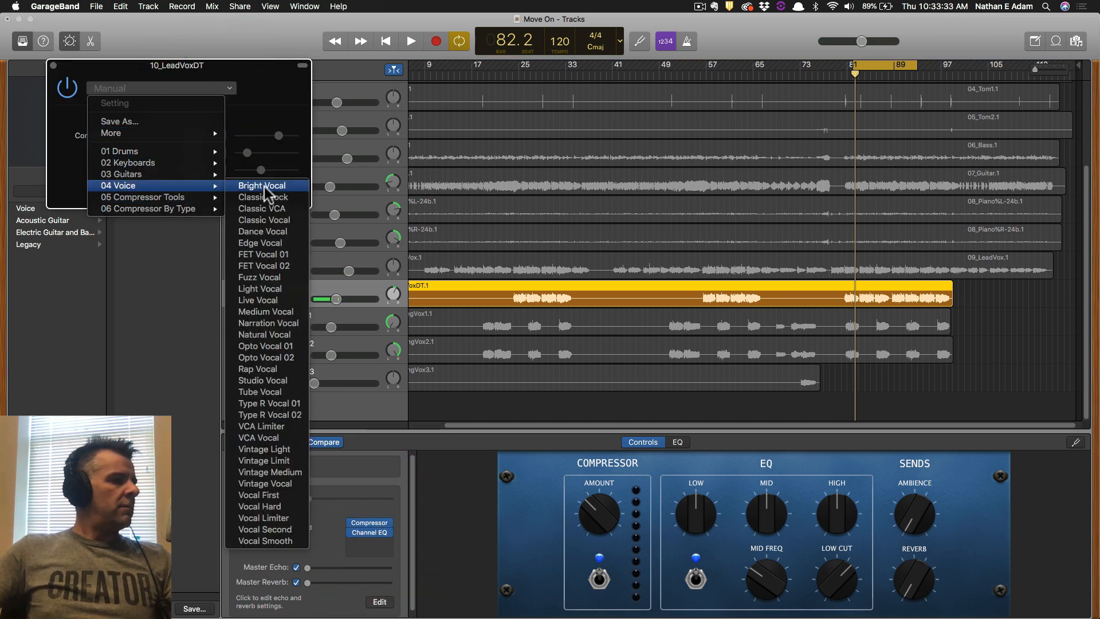
pyautogui.click(288, 52)
pyautogui.press('space')
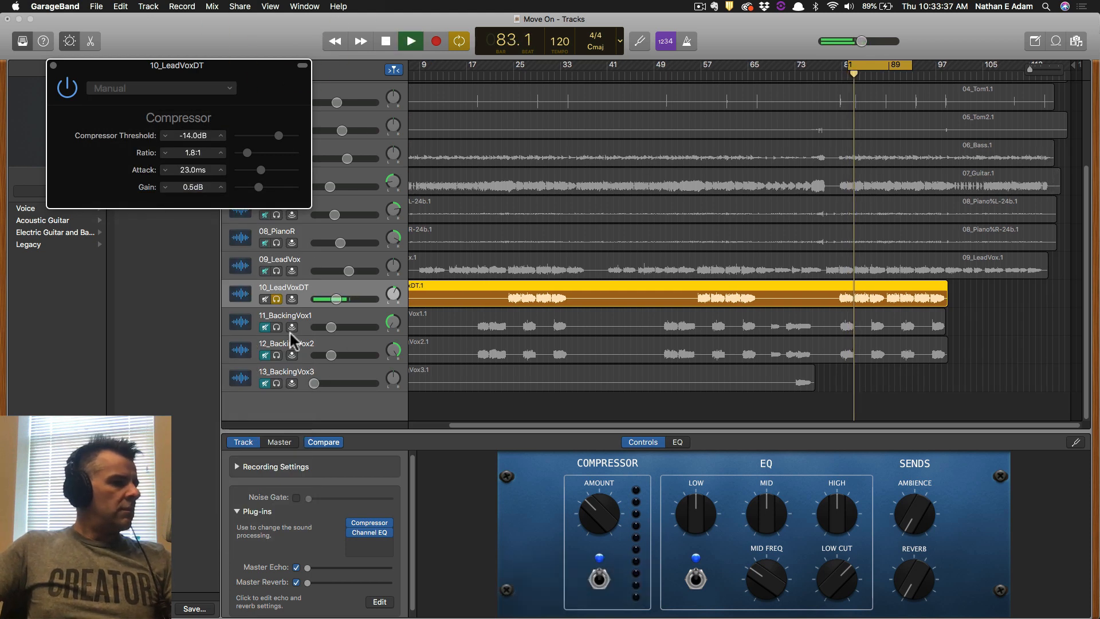
# After trying Classic Rock, set 10_LeadVoxDT's compressor to Classic Vocal and re-solo 09_LeadVox.
pyautogui.click(177, 89)
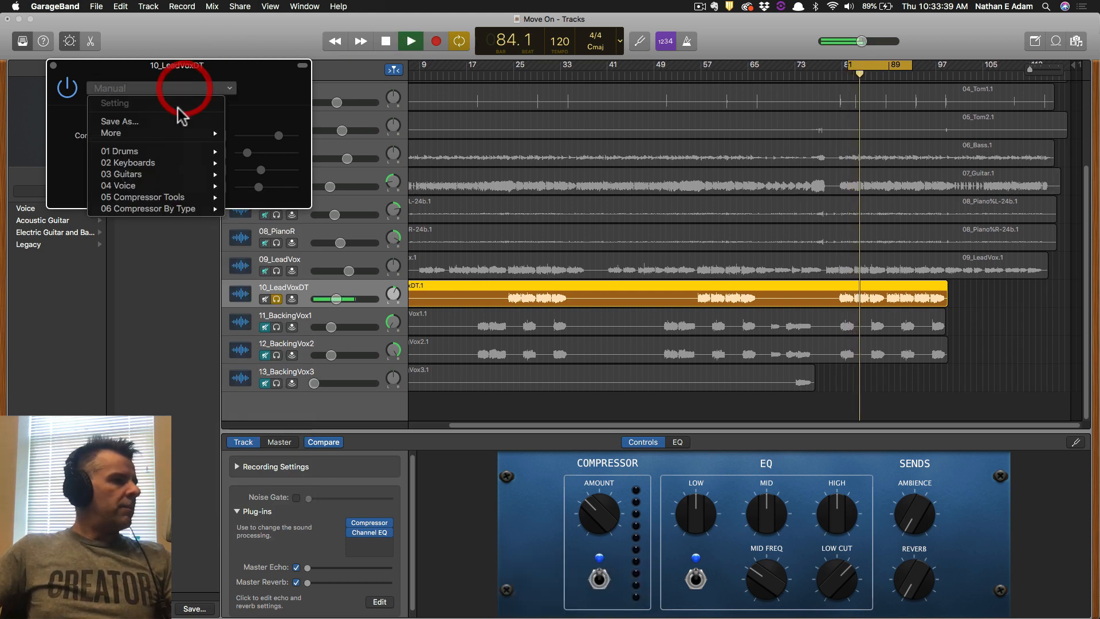
pyautogui.moveTo(179, 185)
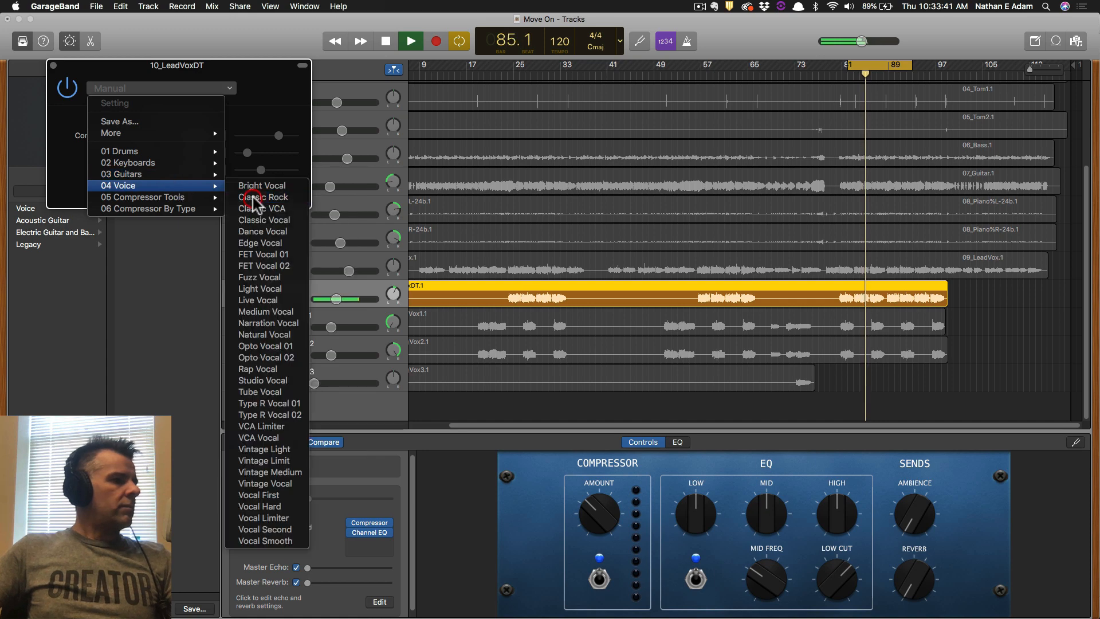
pyautogui.click(253, 199)
pyautogui.click(198, 89)
pyautogui.moveTo(183, 185)
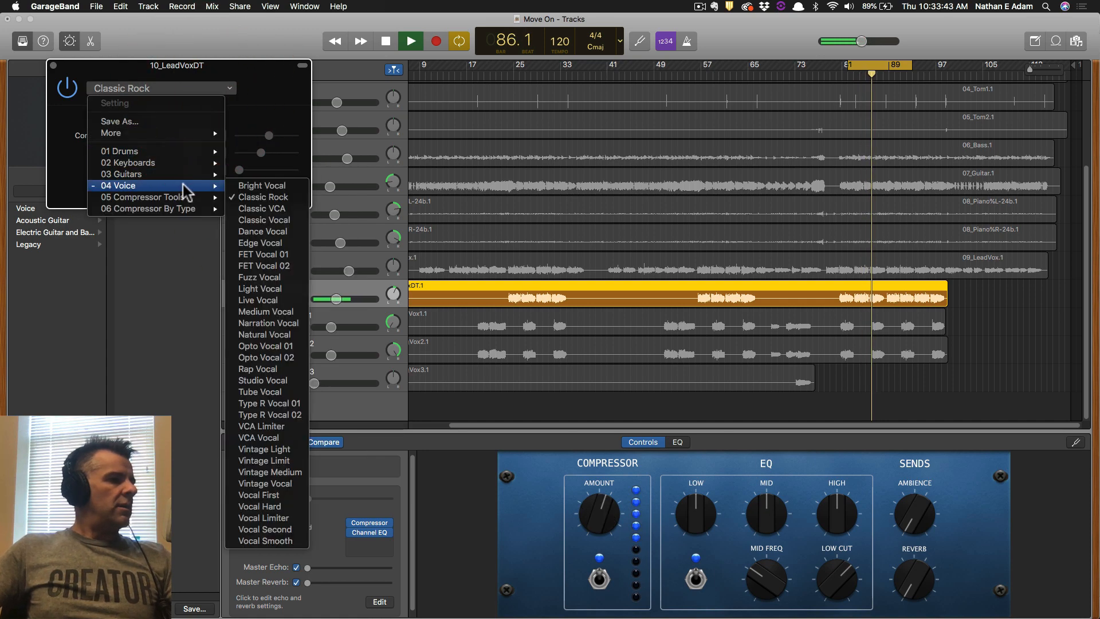
pyautogui.click(259, 222)
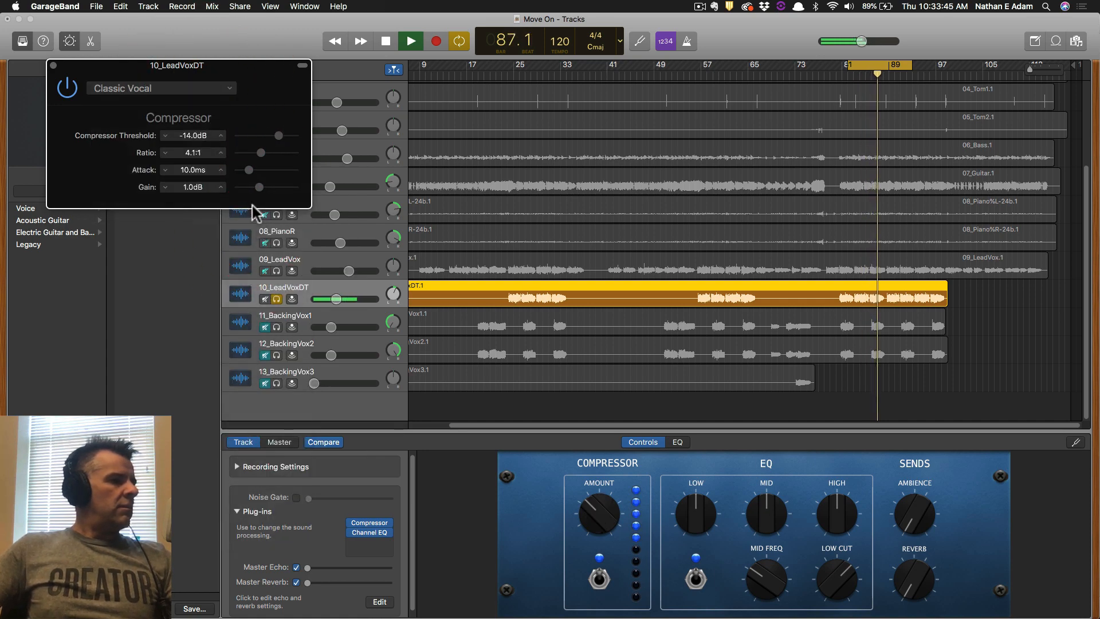
pyautogui.click(53, 65)
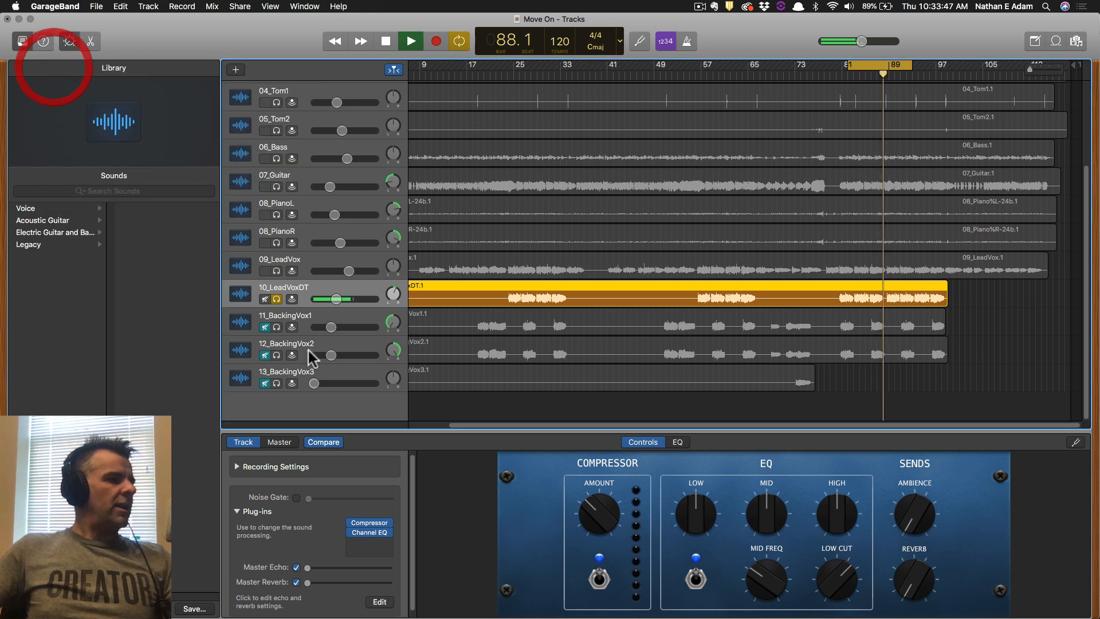
pyautogui.press('space')
pyautogui.click(276, 270)
# Lower 10_LeadVoxDT's volume slightly toward -14.2 dB during playback.
pyautogui.press('space')
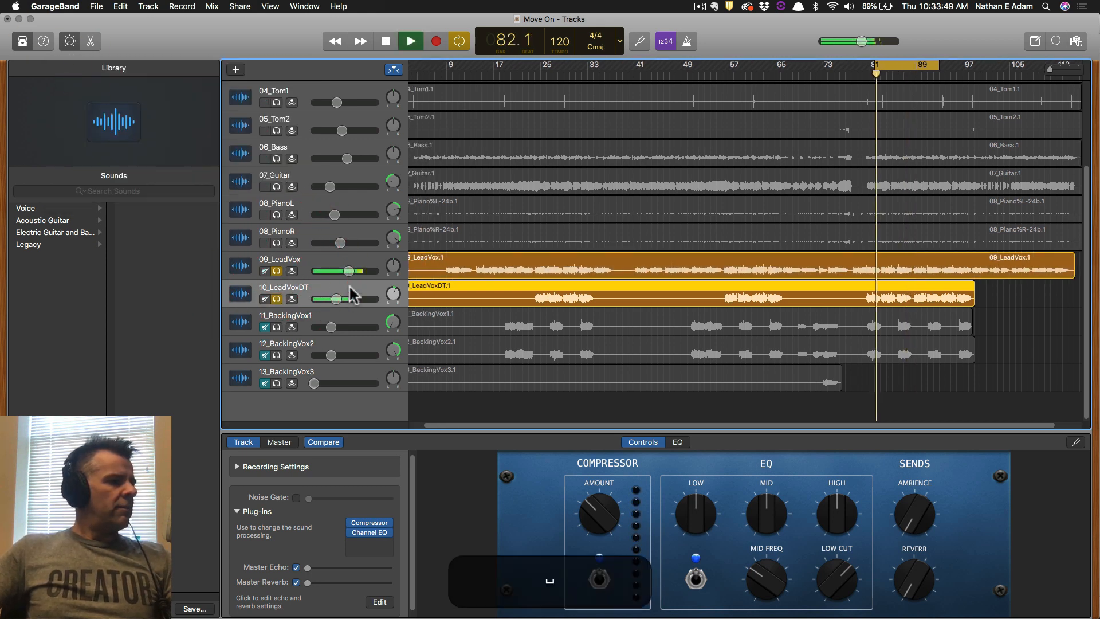
pyautogui.moveTo(337, 300); pyautogui.dragTo(333, 300)
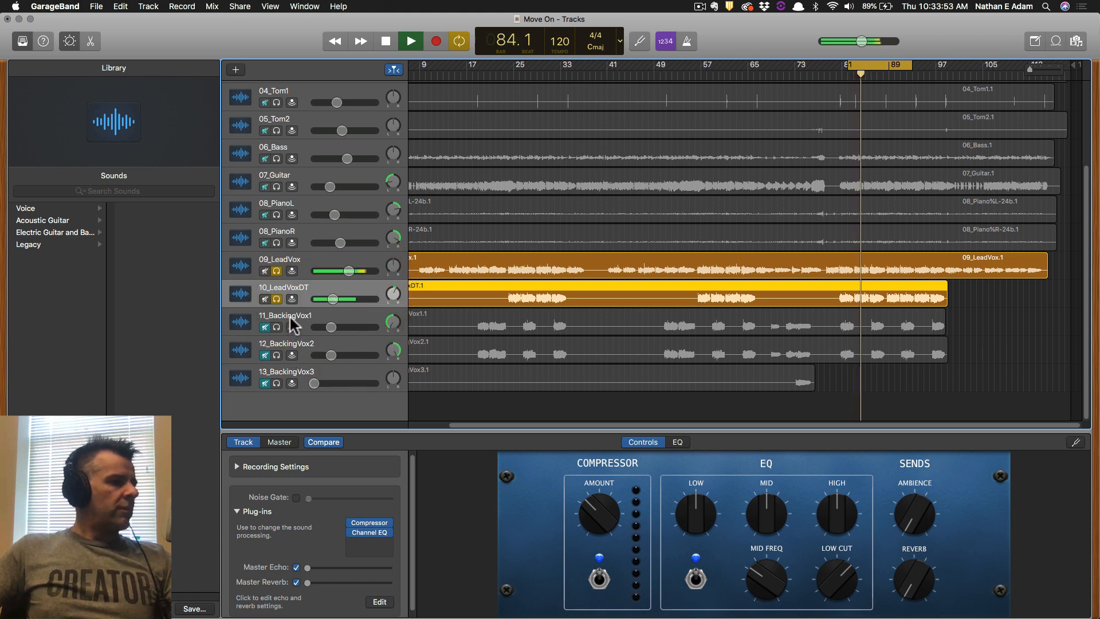
pyautogui.press('space')
# Solo only 11_BackingVox1 and 12_BackingVox2 and loop bars 52–55.
pyautogui.moveTo(277, 326); pyautogui.dragTo(276, 355)
pyautogui.moveTo(278, 270); pyautogui.dragTo(277, 298)
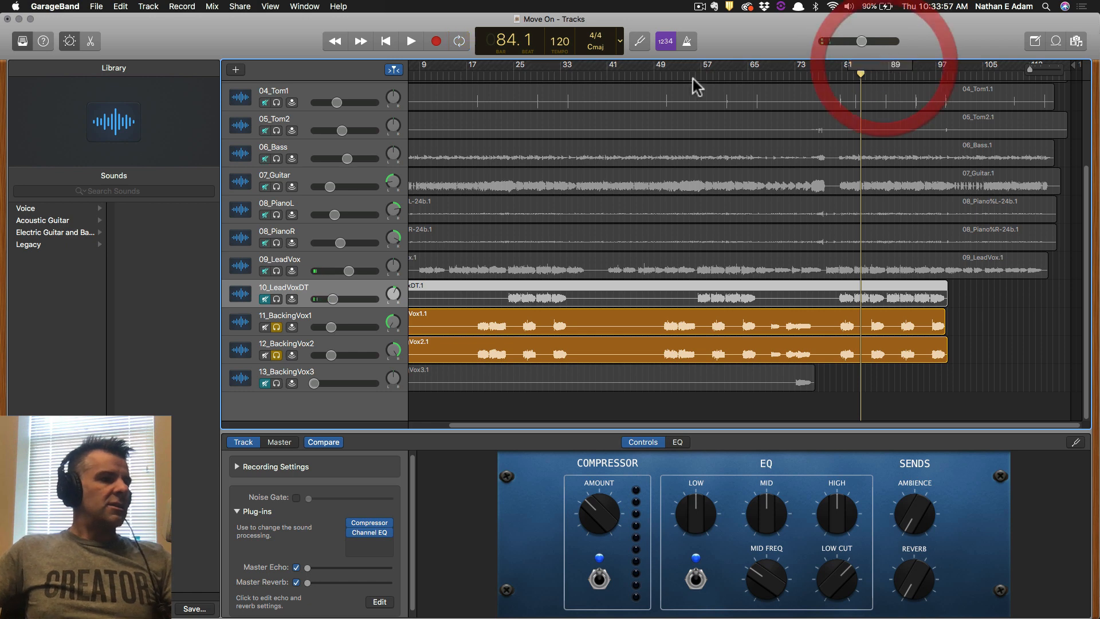
pyautogui.moveTo(672, 64); pyautogui.dragTo(690, 66)
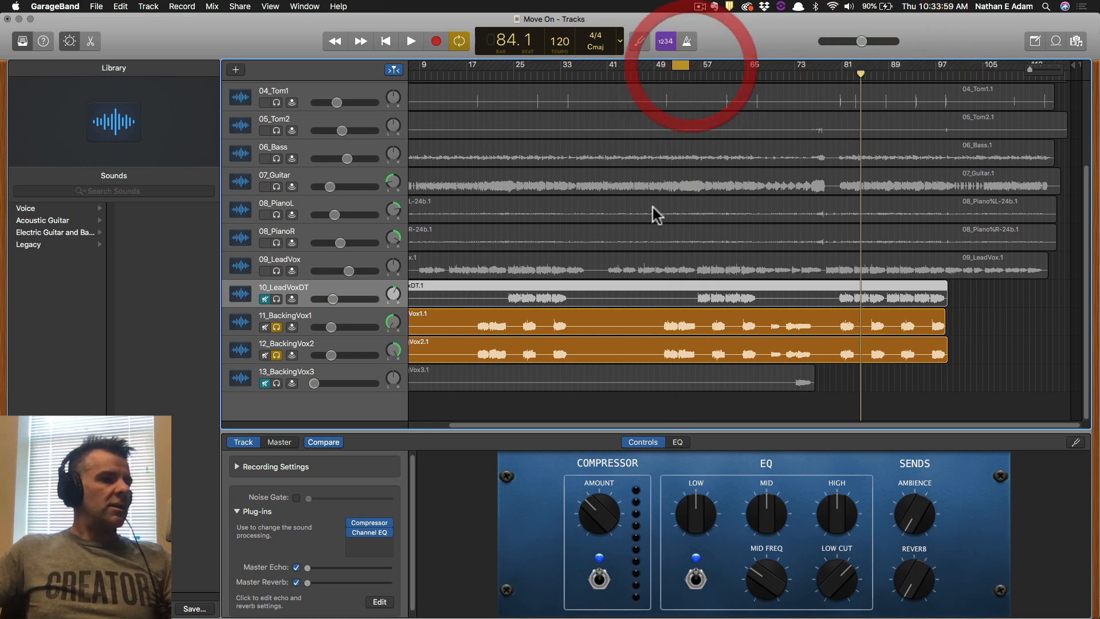
pyautogui.press('space')
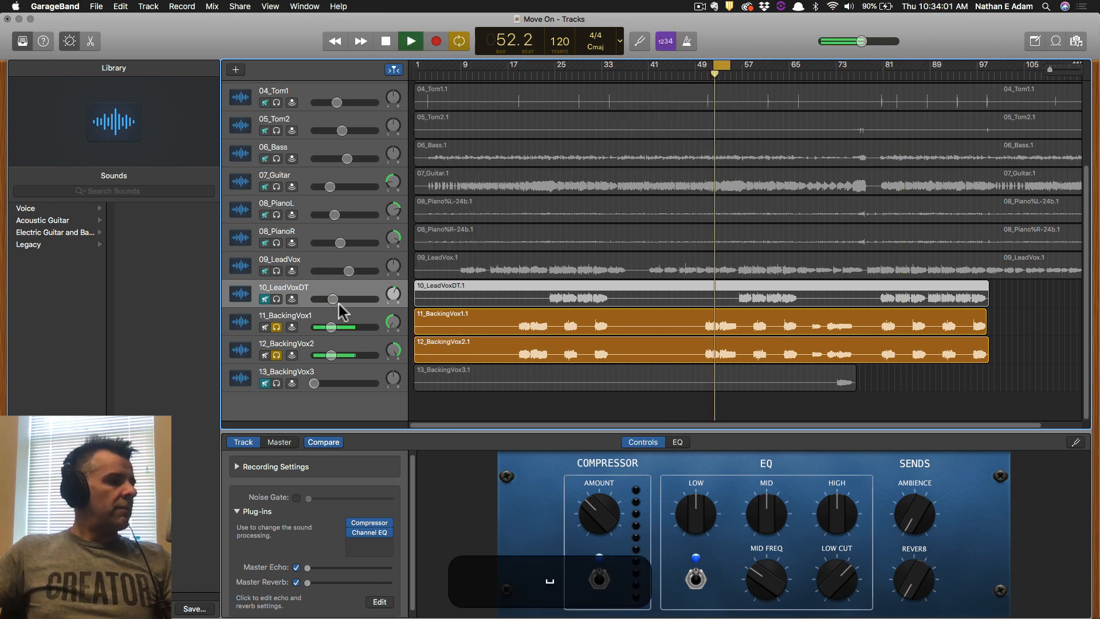
pyautogui.click(304, 318)
# Apply the 04 Voice > Medium Vocal compressor preset to 11_BackingVox1.
pyautogui.click(370, 525)
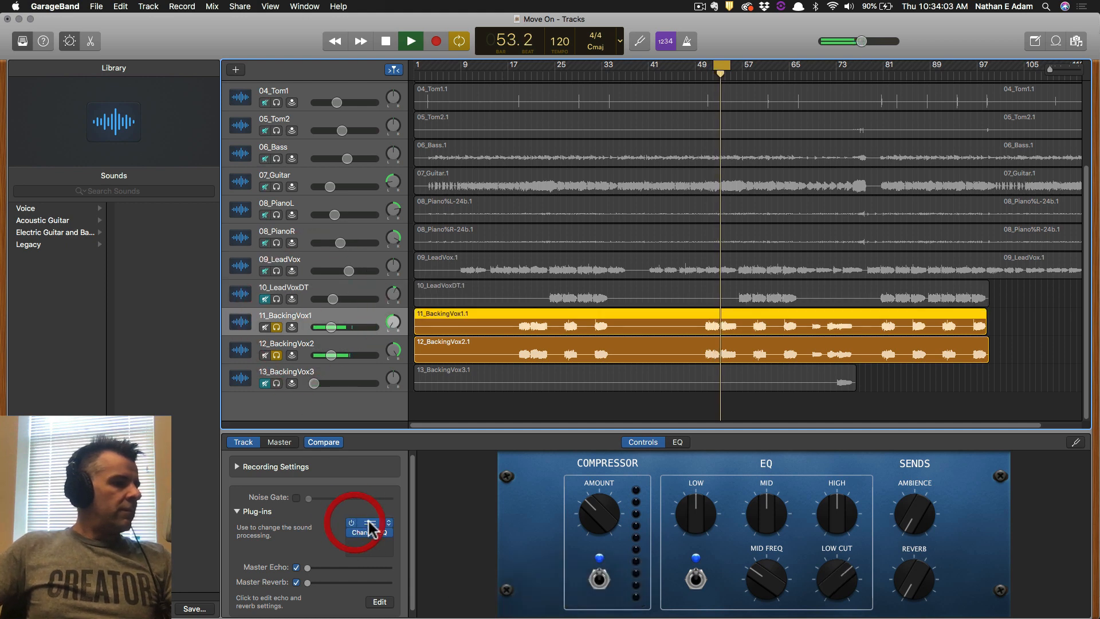
pyautogui.click(174, 99)
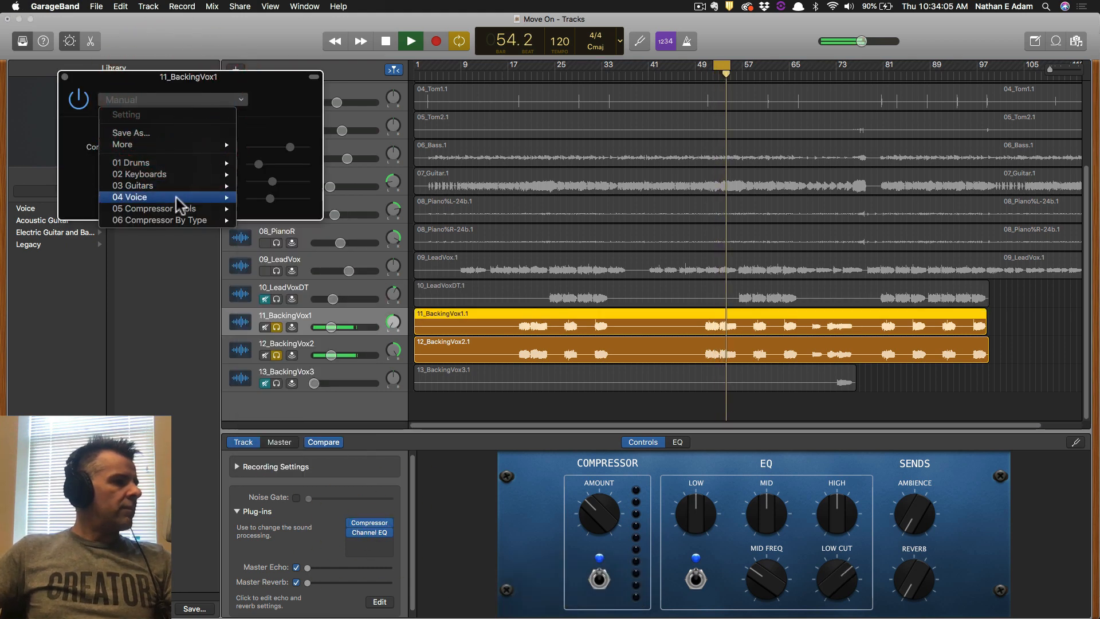
pyautogui.moveTo(180, 199)
pyautogui.click(303, 322)
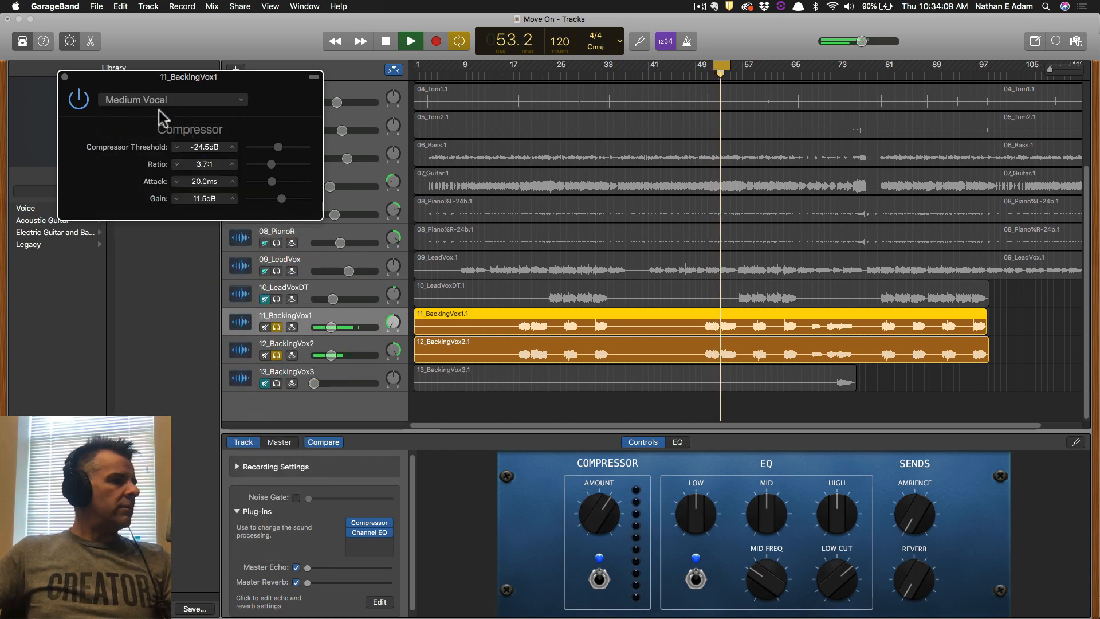
# Give 12_BackingVox2's compressor the Medium Vocal preset as well, then close the plug-in window.
pyautogui.click(309, 347)
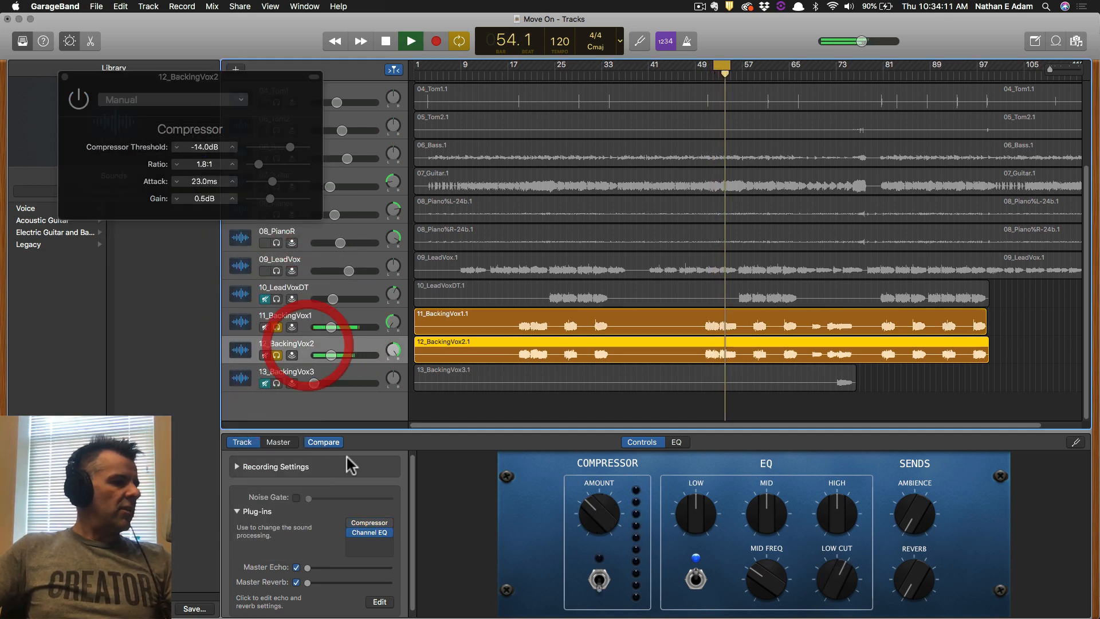
pyautogui.click(358, 519)
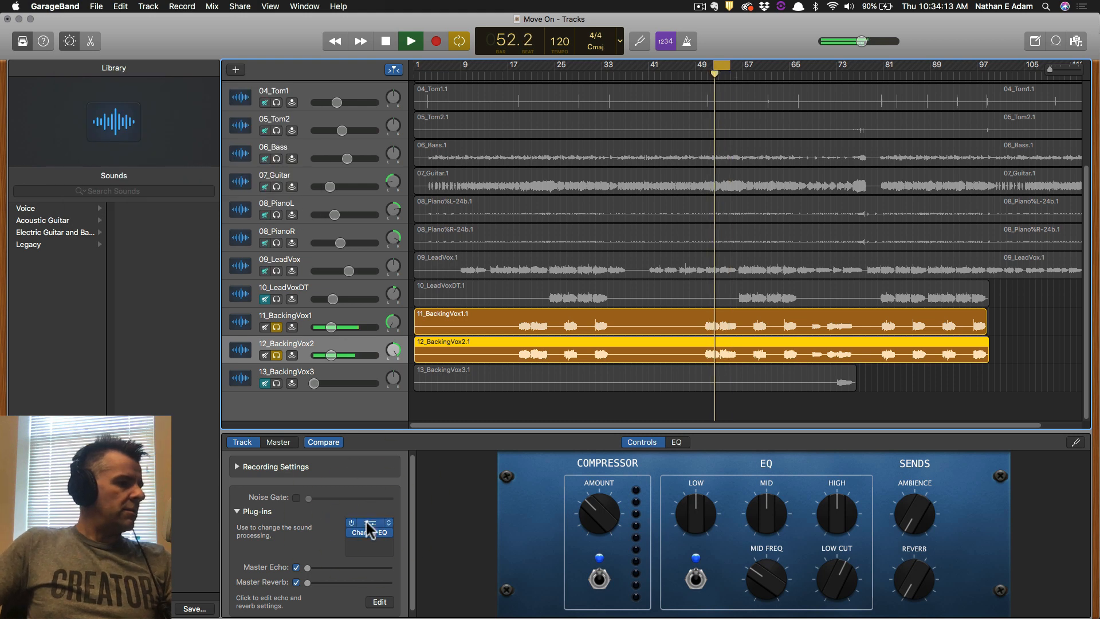
pyautogui.click(369, 524)
pyautogui.click(168, 102)
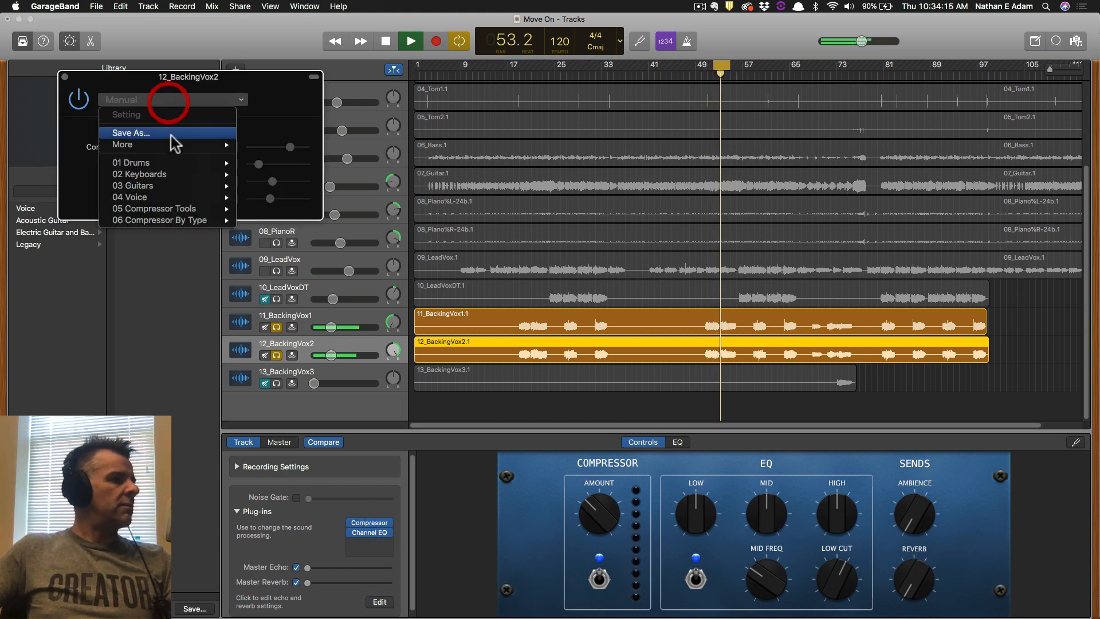
pyautogui.moveTo(172, 197)
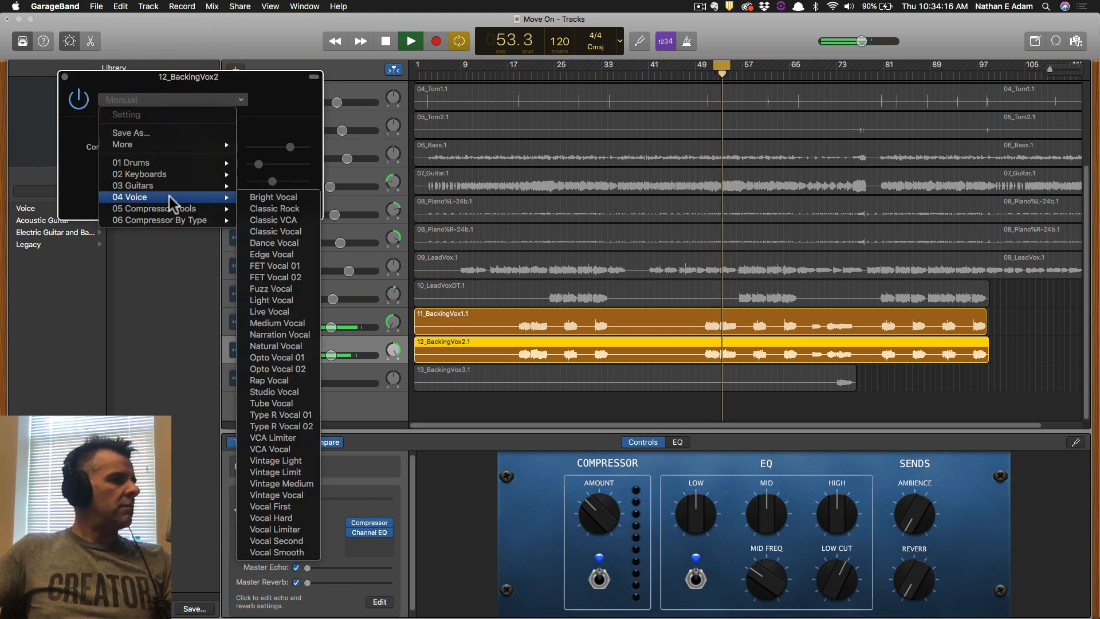
pyautogui.click(293, 325)
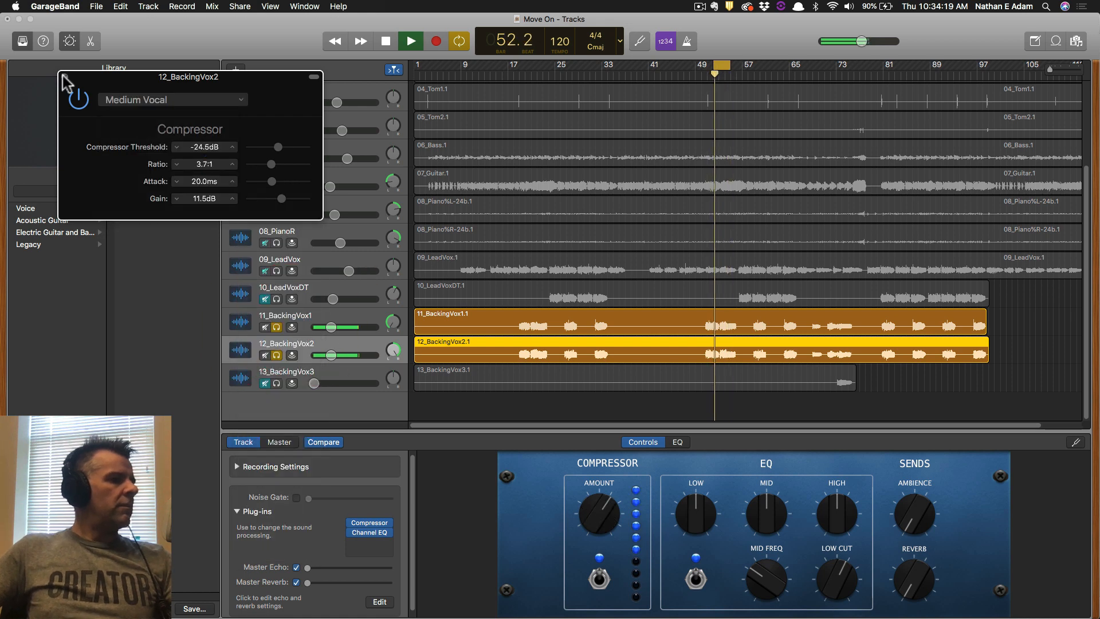
pyautogui.click(64, 77)
# Turn off solo on 12_BackingVox2, stop playback, and unmute tracks 10, 11 and 12.
pyautogui.click(331, 355)
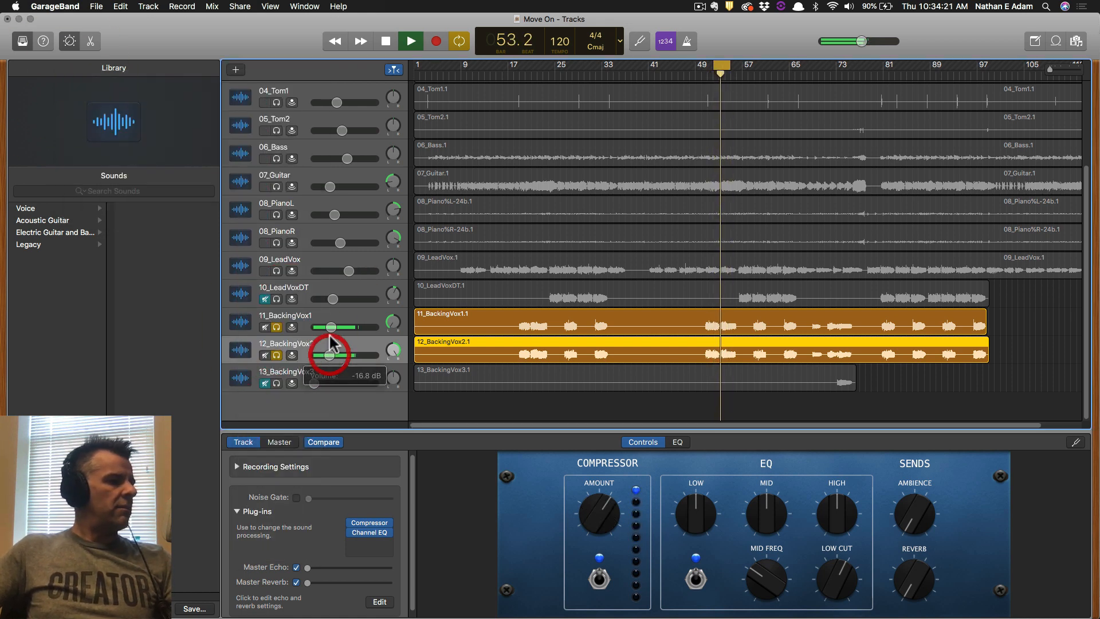
pyautogui.click(283, 345)
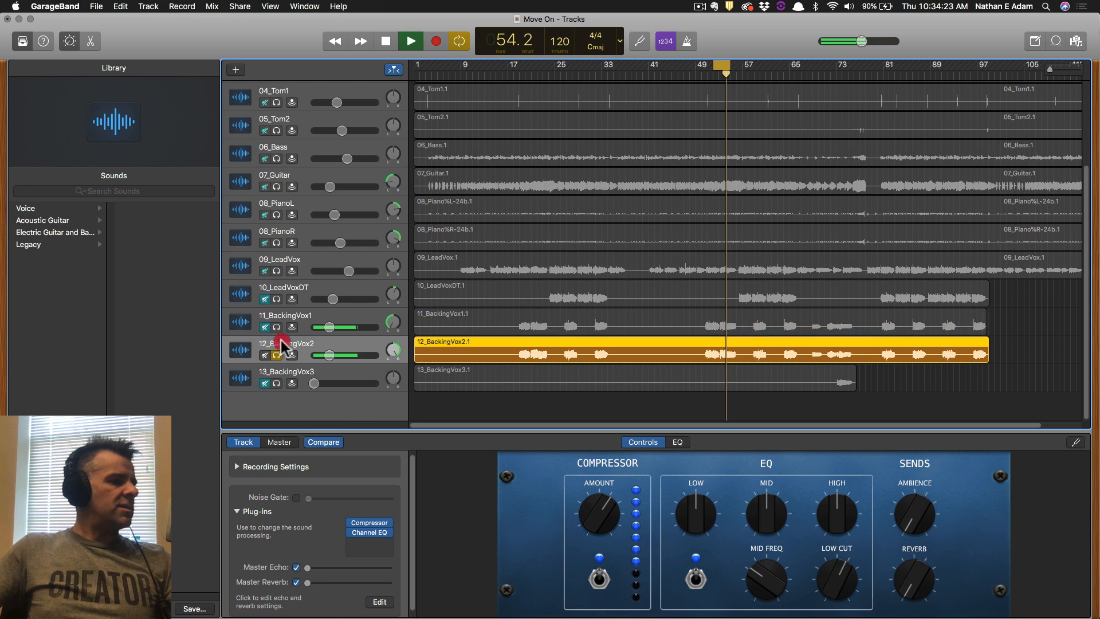
pyautogui.moveTo(281, 340); pyautogui.dragTo(283, 346)
pyautogui.press('space')
pyautogui.moveTo(264, 300); pyautogui.dragTo(262, 361)
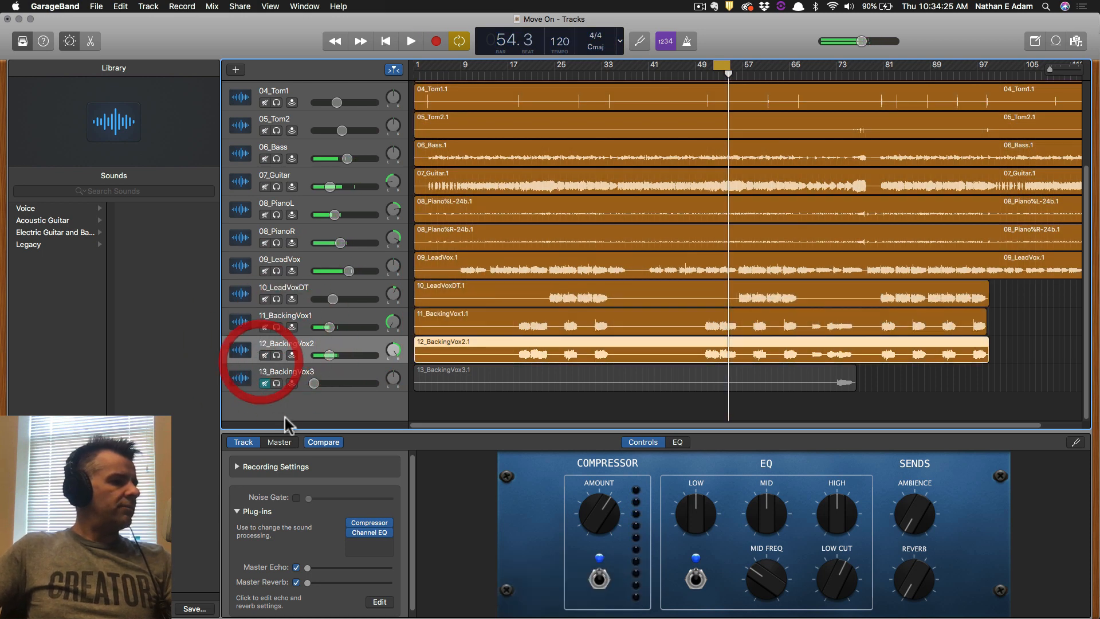
# Load the 04 Voice > Classic Rock compressor preset on 13_BackingVox3 and audition it.
pyautogui.click(353, 373)
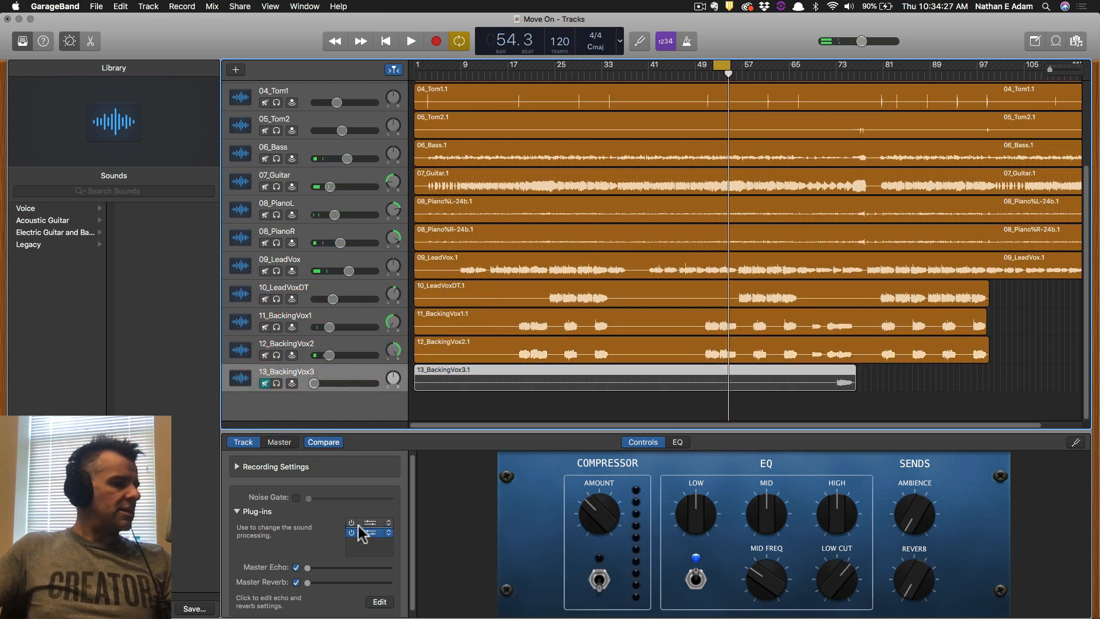
pyautogui.click(376, 521)
pyautogui.click(202, 112)
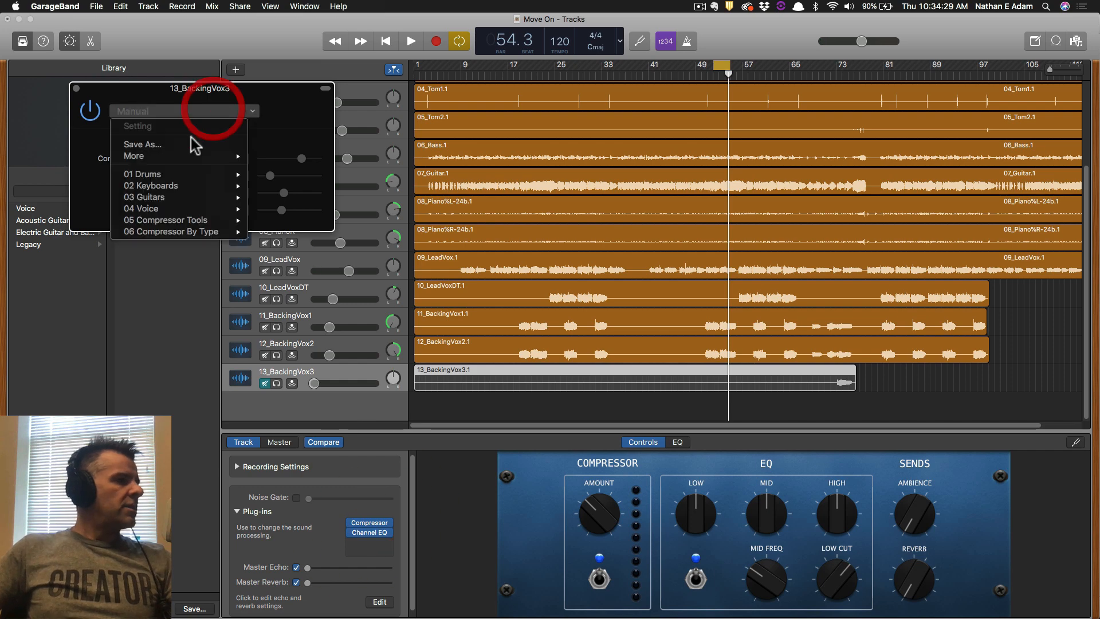
pyautogui.moveTo(184, 205)
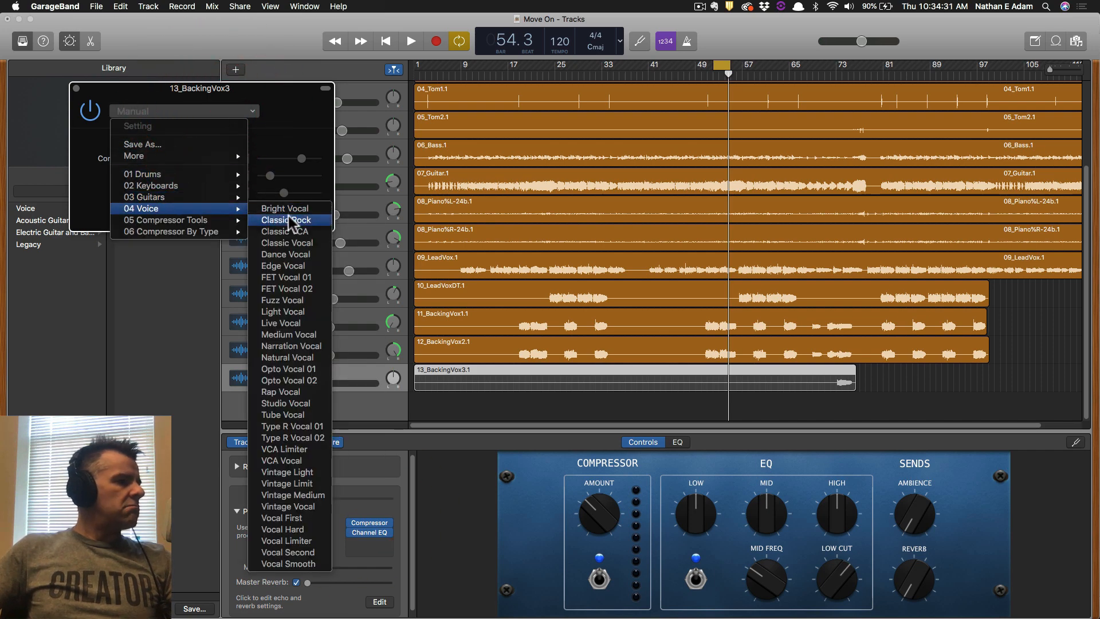
pyautogui.click(287, 212)
pyautogui.press('space')
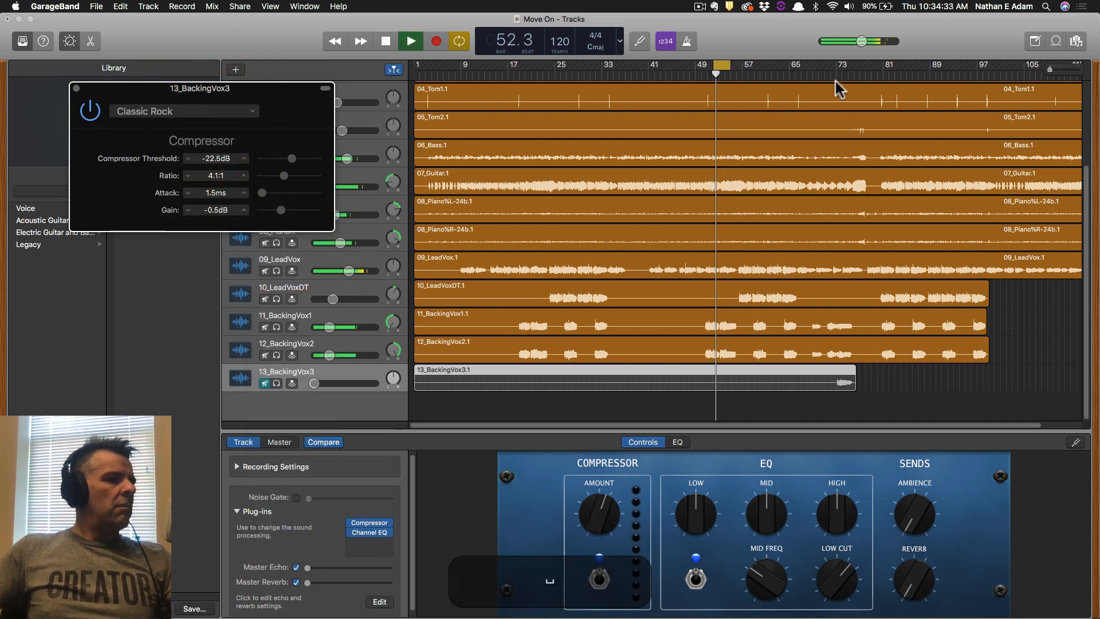
pyautogui.press('space')
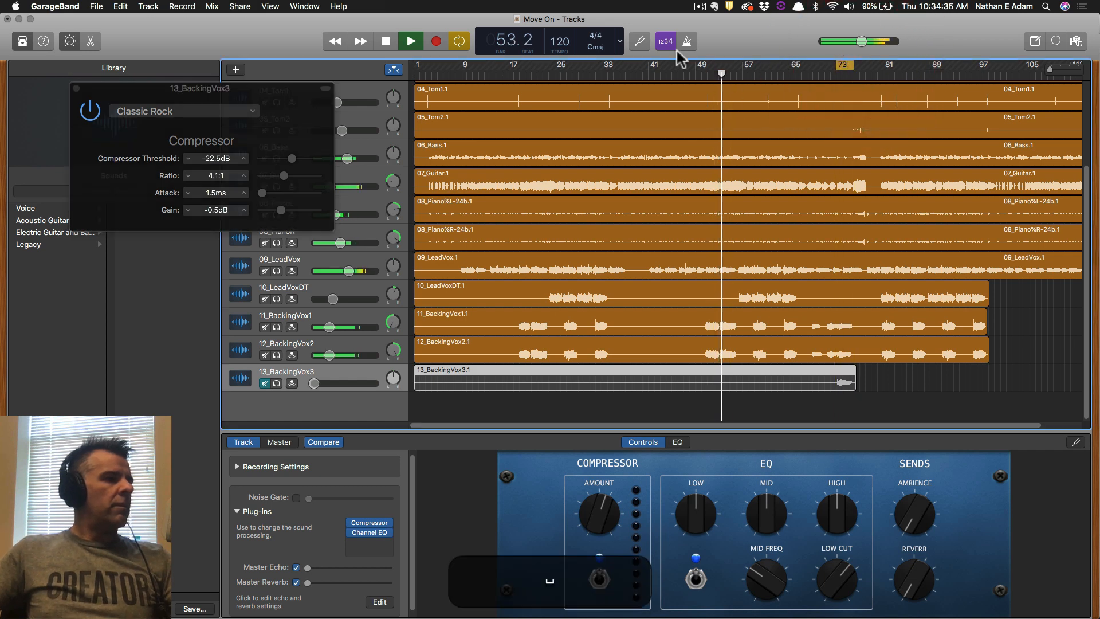
# Unmute 13_BackingVox3, play from bar 73, and close the compressor window.
pyautogui.click(265, 384)
pyautogui.press('space')
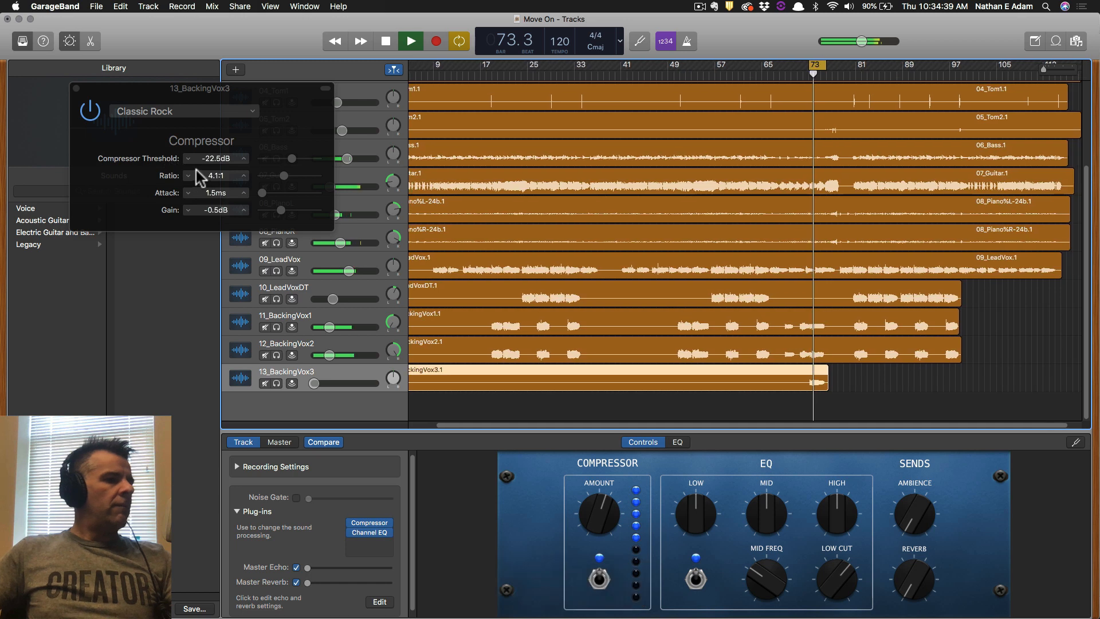
pyautogui.click(77, 88)
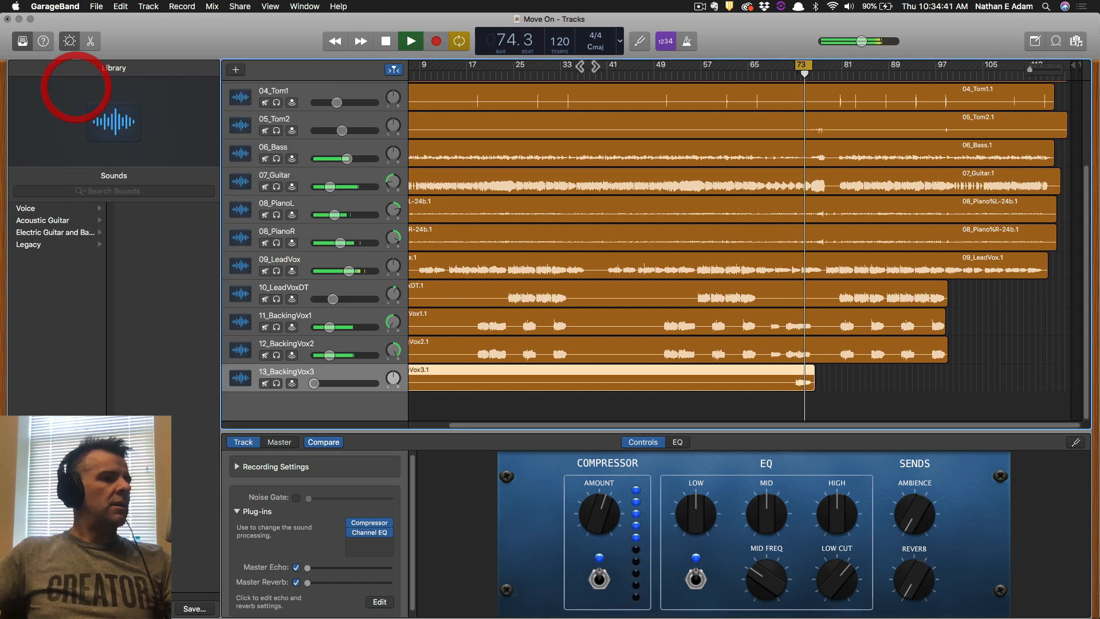
# Set a cycle range over bars 51–56, play it, and save the project.
pyautogui.press('space')
pyautogui.moveTo(663, 68); pyautogui.dragTo(696, 65)
pyautogui.press('space')
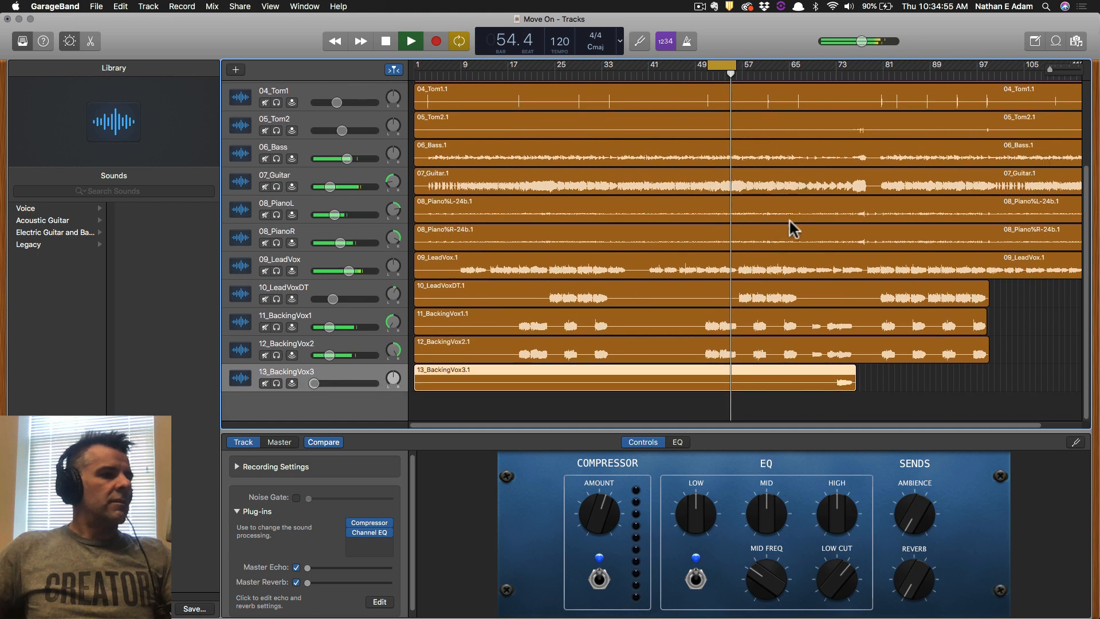
pyautogui.press('super+s')
# Lower the backing vocal, 09_LeadVox and 10_LeadVoxDT faders, with LeadVoxDT ending at -14.6 dB.
pyautogui.moveTo(329, 328); pyautogui.dragTo(325, 355)
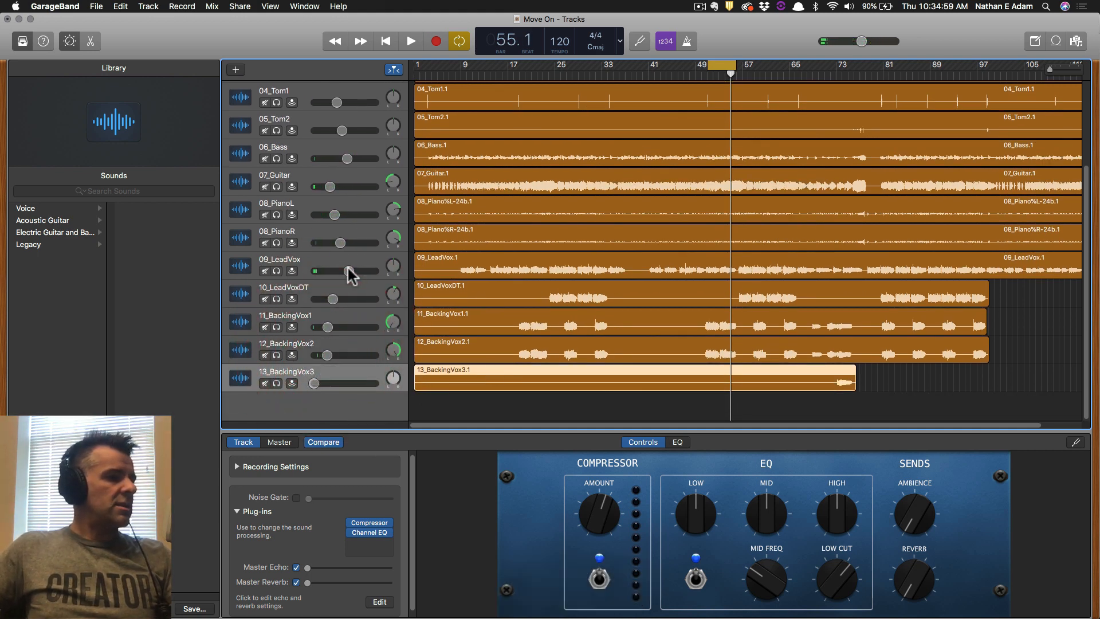
pyautogui.moveTo(349, 270); pyautogui.dragTo(333, 214)
pyautogui.moveTo(333, 299); pyautogui.dragTo(328, 327)
pyautogui.press('space')
# Trim the 01_Kick volume to +0.2 dB and save the project.
pyautogui.scroll(5, 364, 326)
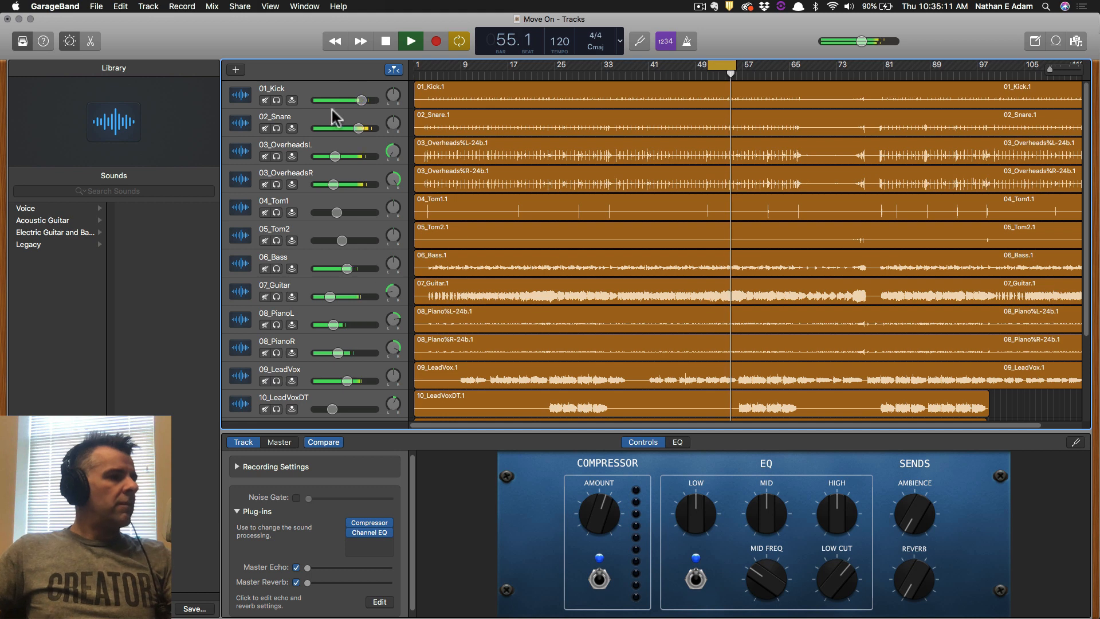
pyautogui.click(359, 127)
pyautogui.moveTo(361, 100); pyautogui.dragTo(361, 99)
pyautogui.press('super+s')
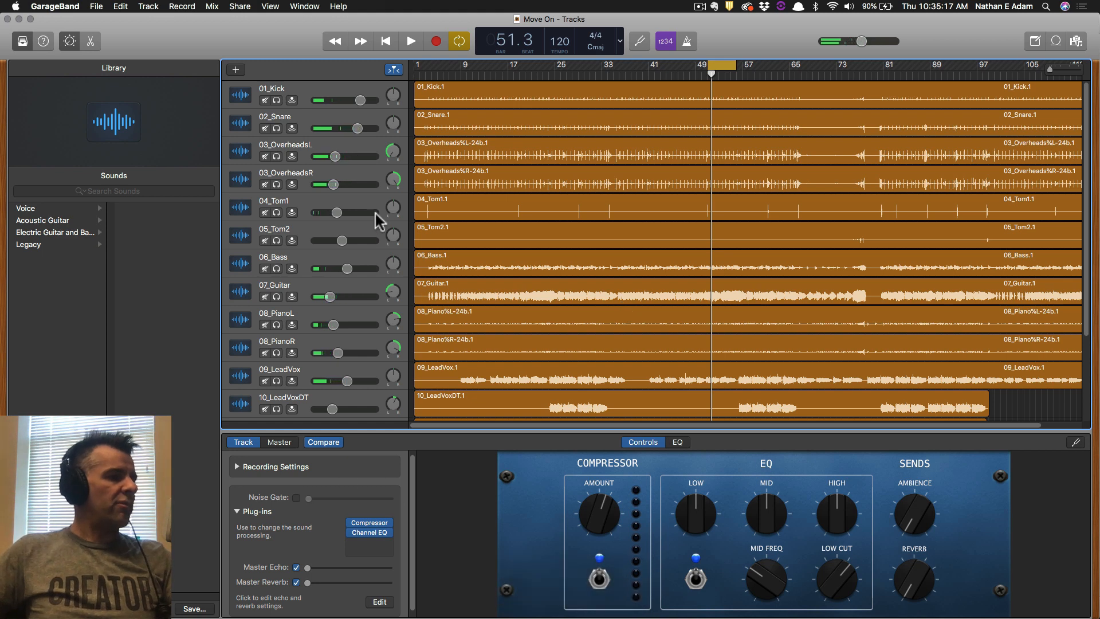
pyautogui.scroll(-4, 440, 265)
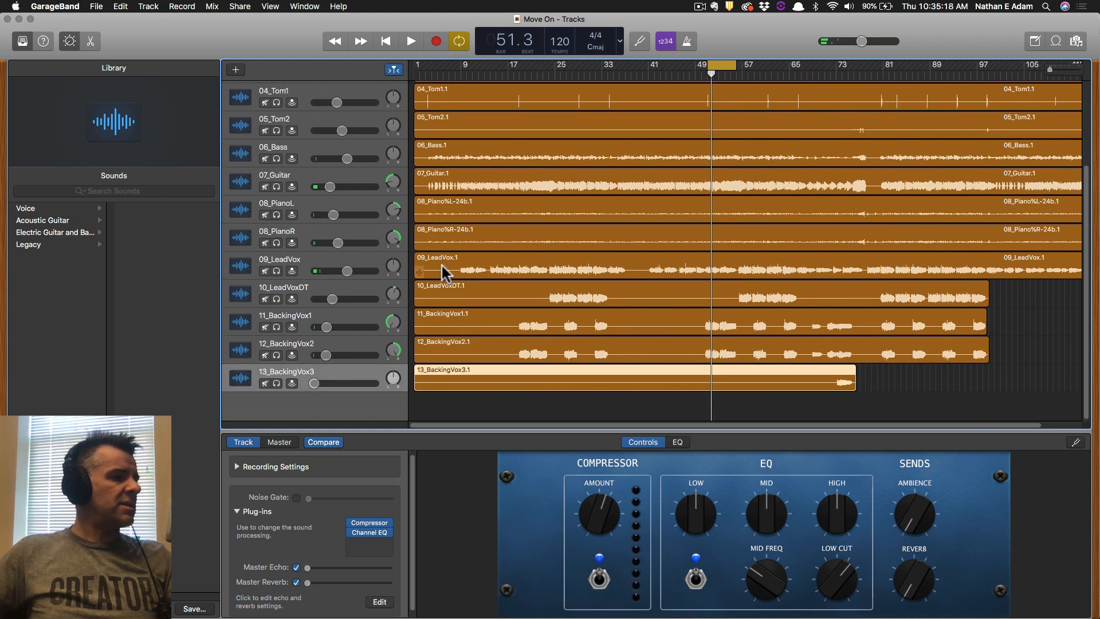
pyautogui.click(319, 260)
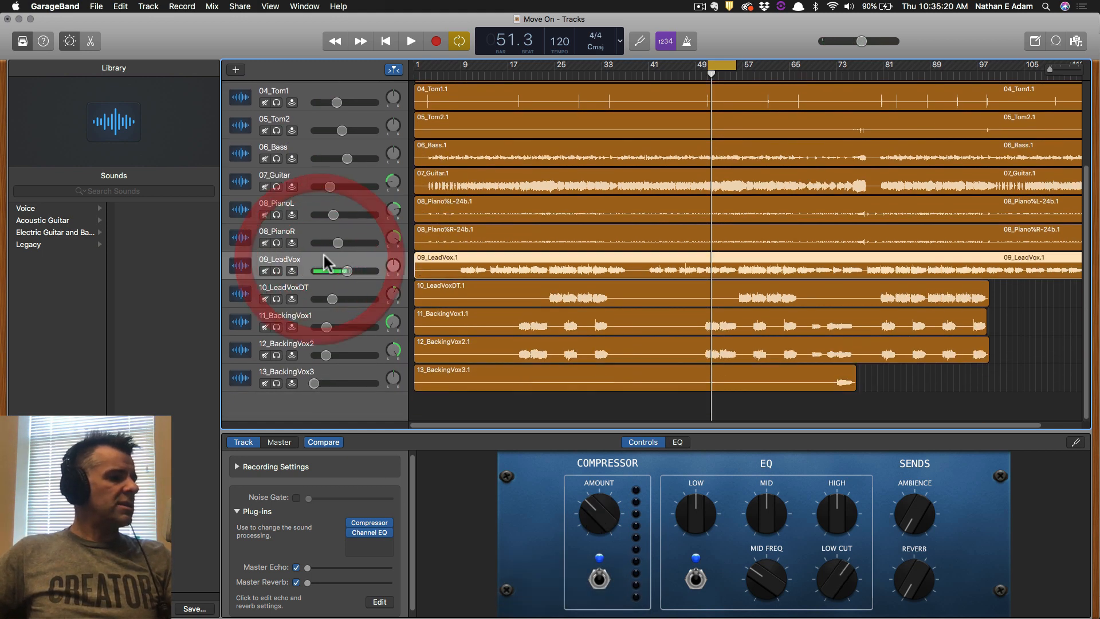
pyautogui.click(370, 523)
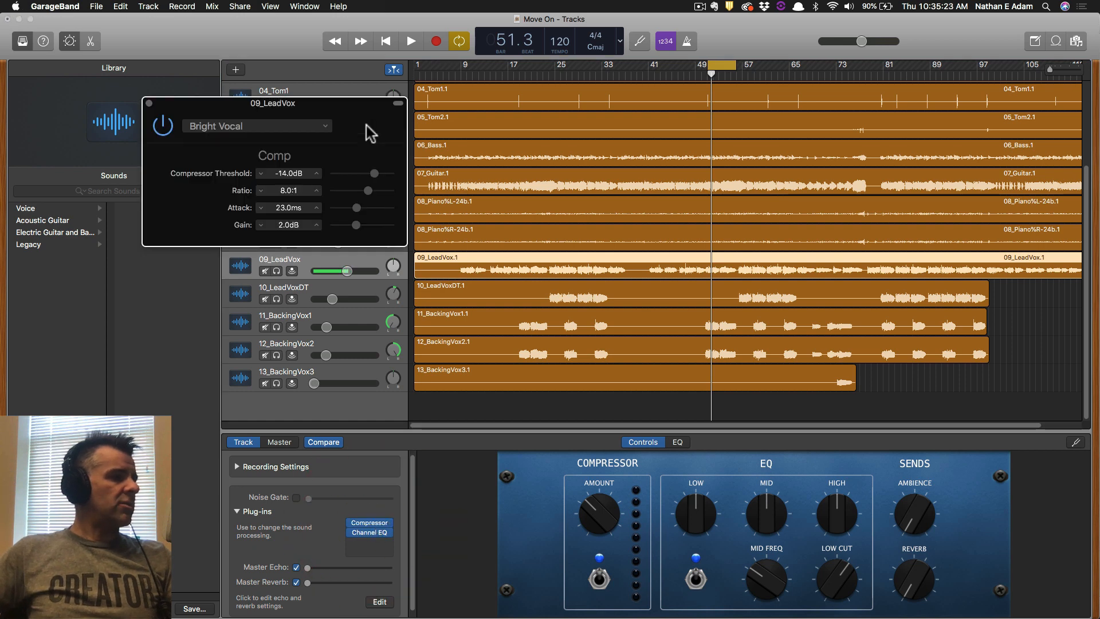
pyautogui.moveTo(336, 107); pyautogui.dragTo(274, 78)
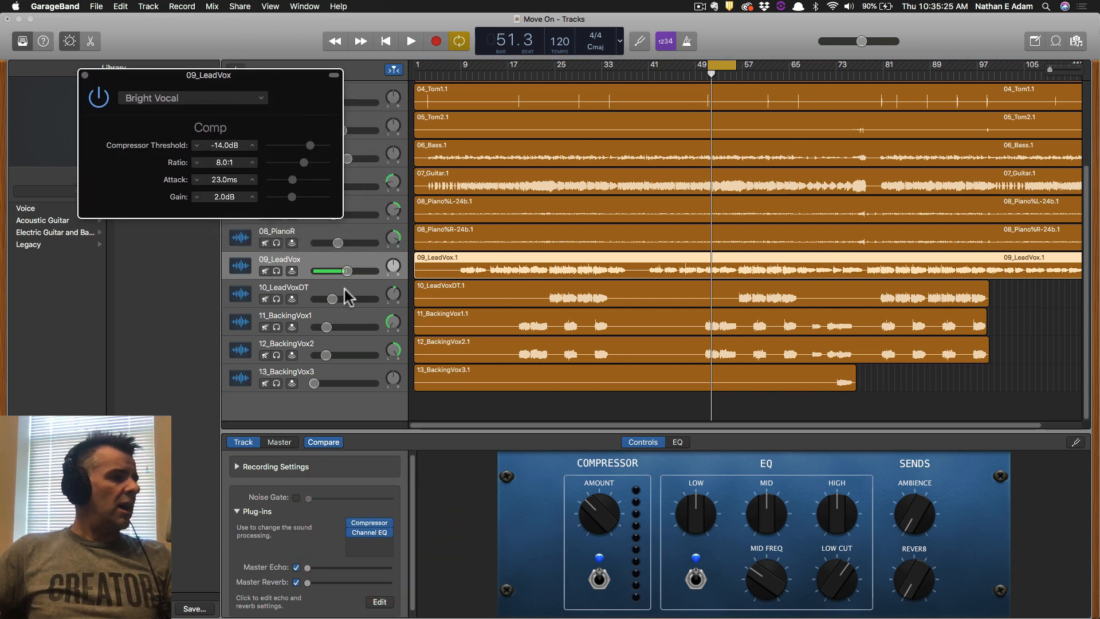
pyautogui.click(338, 322)
pyautogui.click(371, 521)
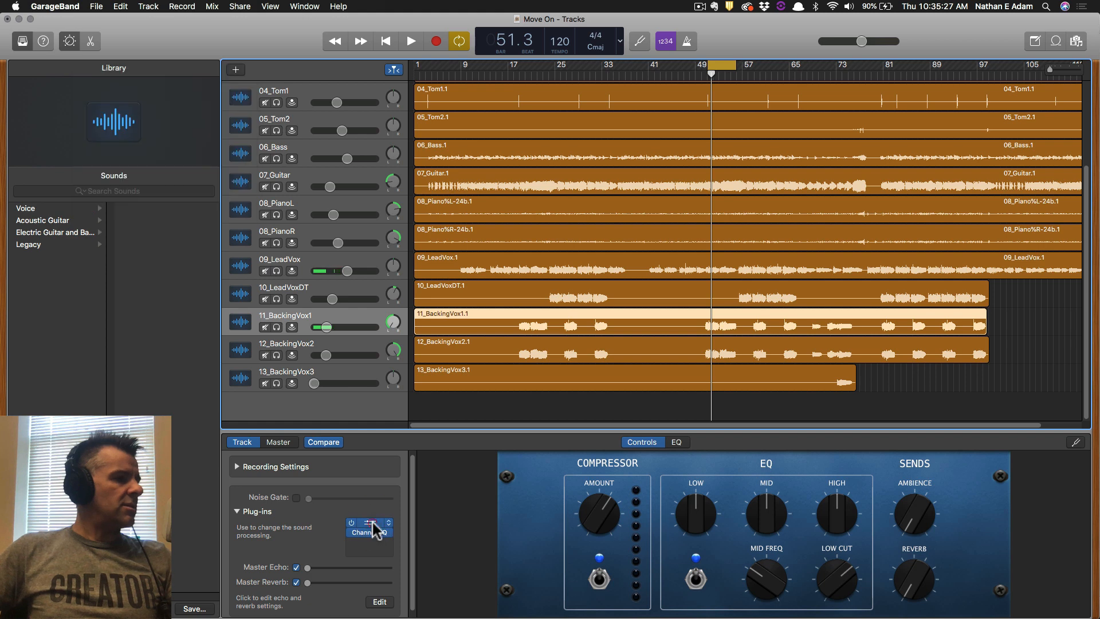
pyautogui.click(371, 517)
pyautogui.click(367, 491)
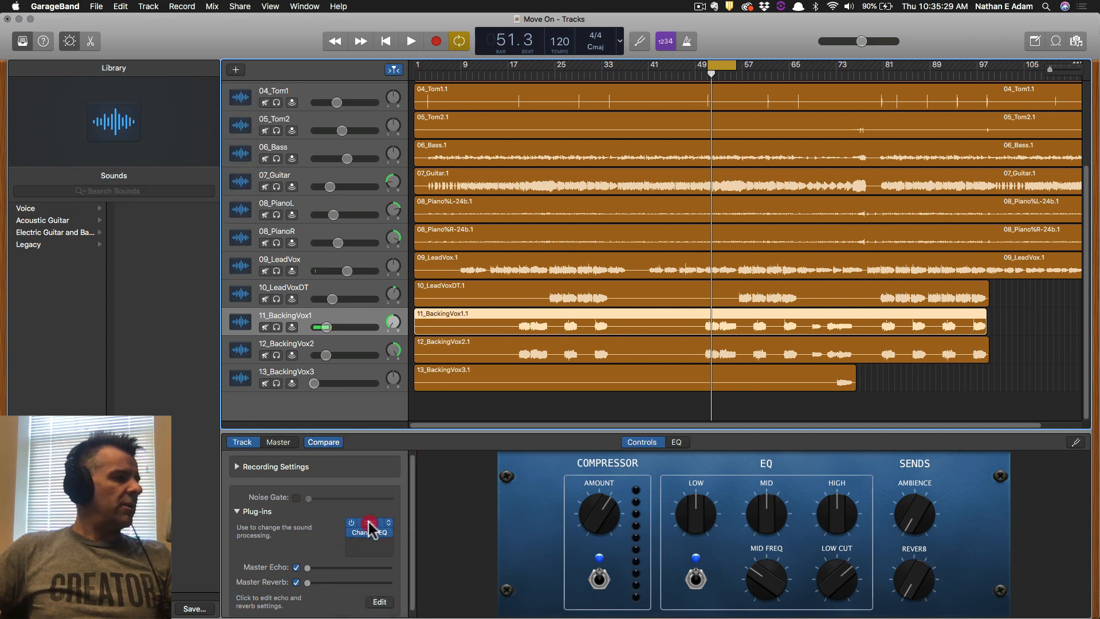
pyautogui.click(362, 521)
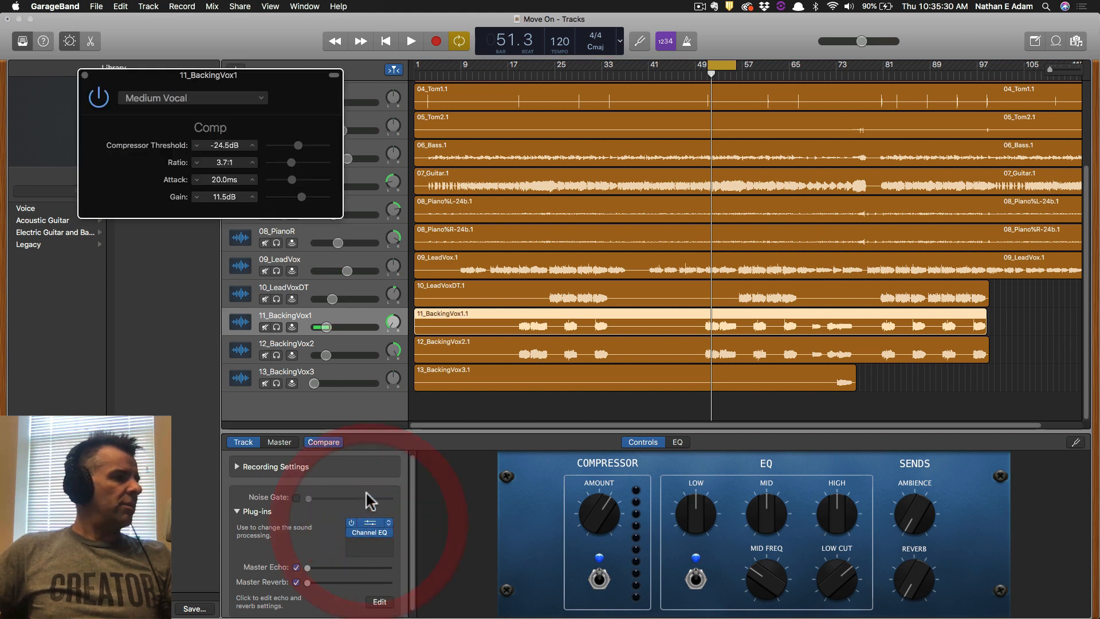
pyautogui.click(355, 262)
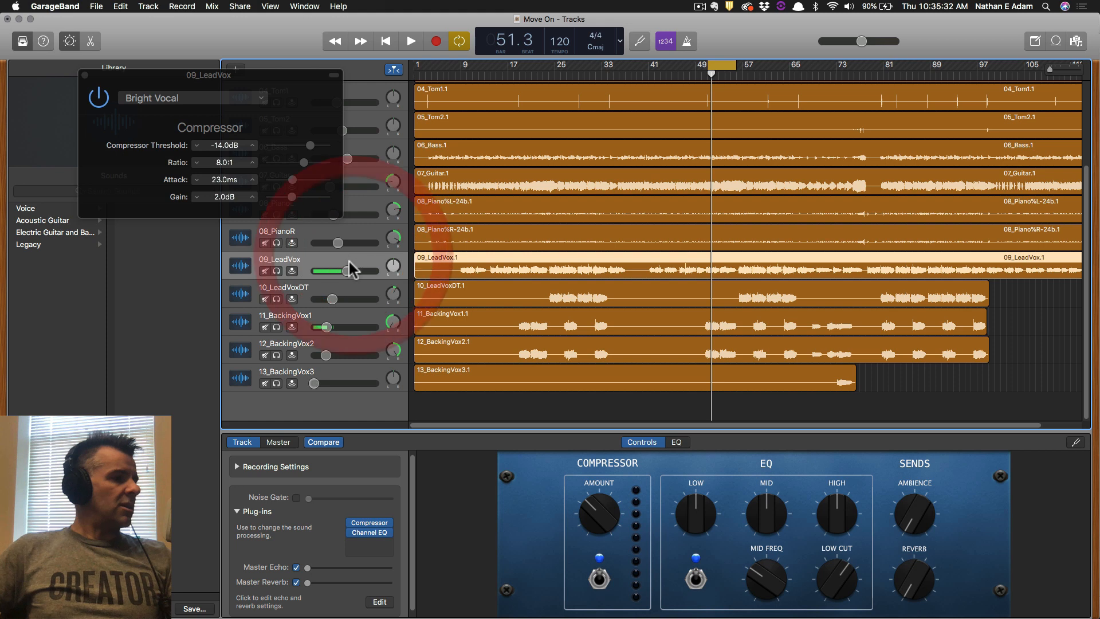
pyautogui.click(302, 94)
pyautogui.moveTo(304, 75); pyautogui.dragTo(655, 356)
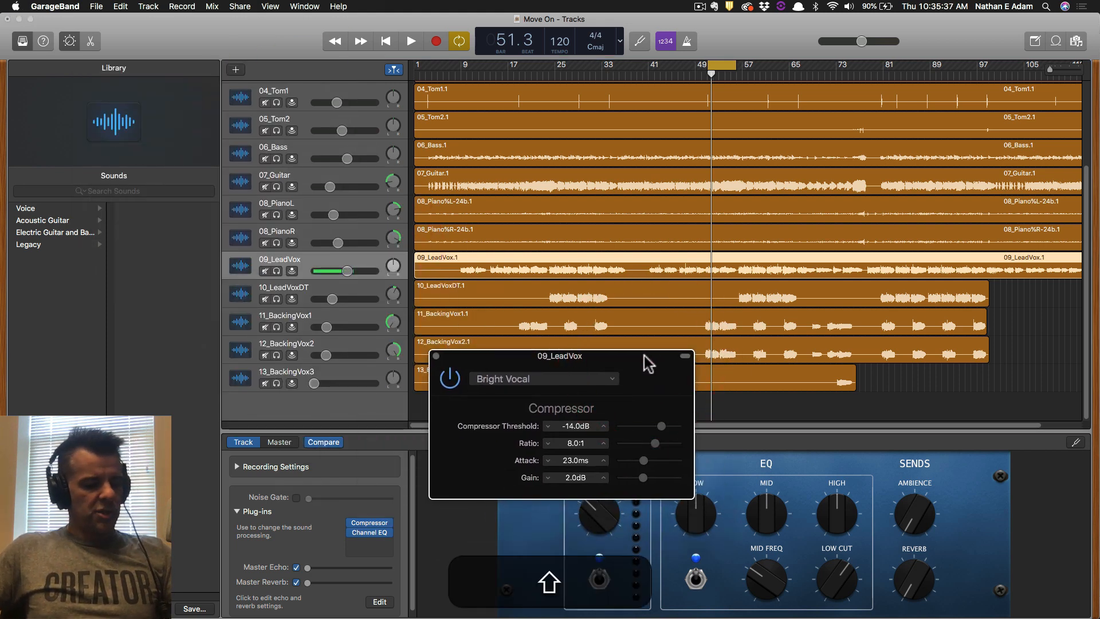
pyautogui.press('shift+super+4')
pyautogui.moveTo(211, 234); pyautogui.dragTo(811, 556)
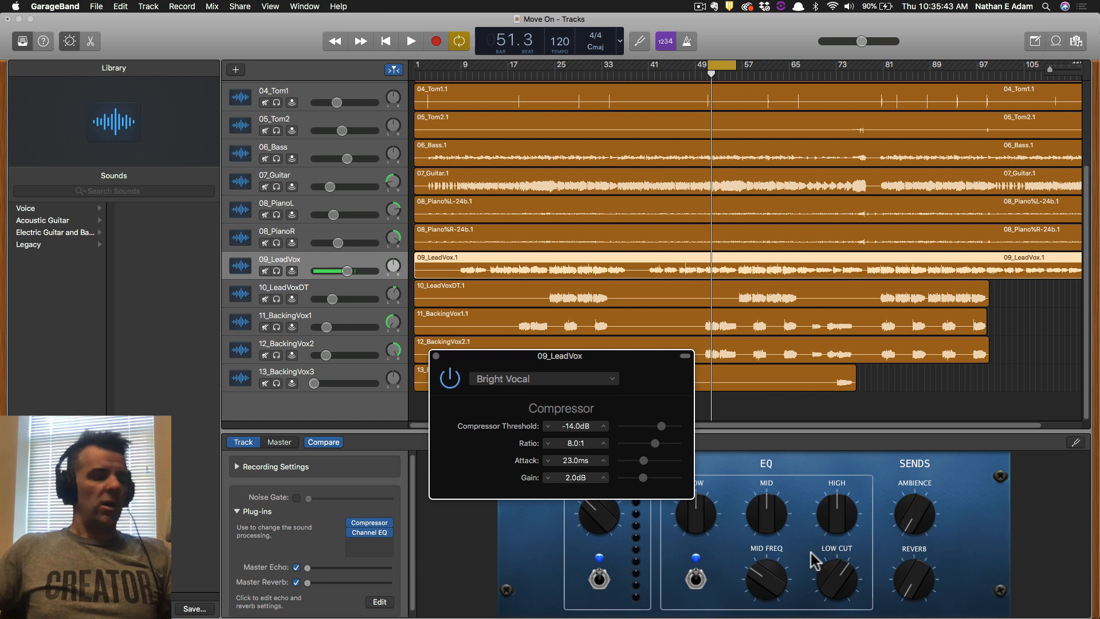
pyautogui.click(436, 357)
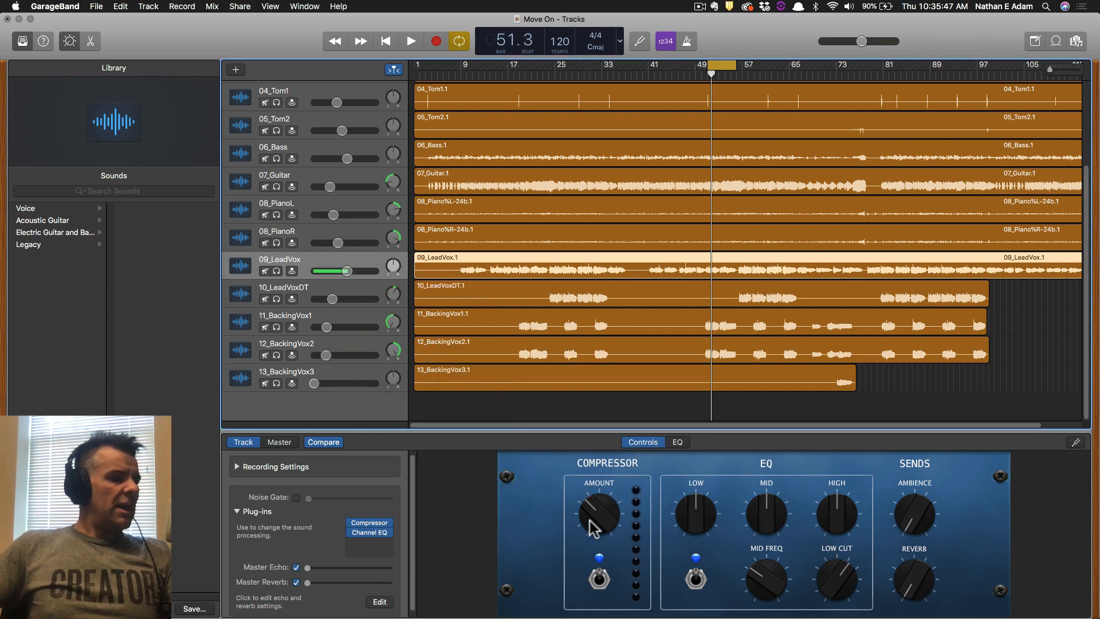
# Raise the Compressor Amount knob in 09_LeadVox's Smart Controls while the mix plays.
pyautogui.press('space')
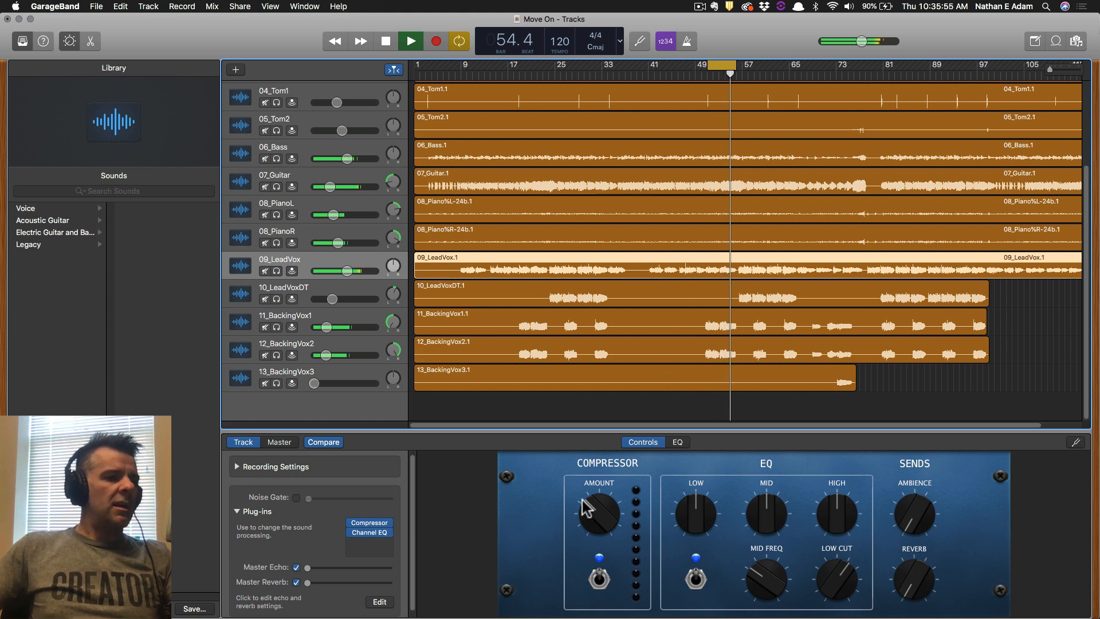
pyautogui.press('space')
pyautogui.click(599, 523)
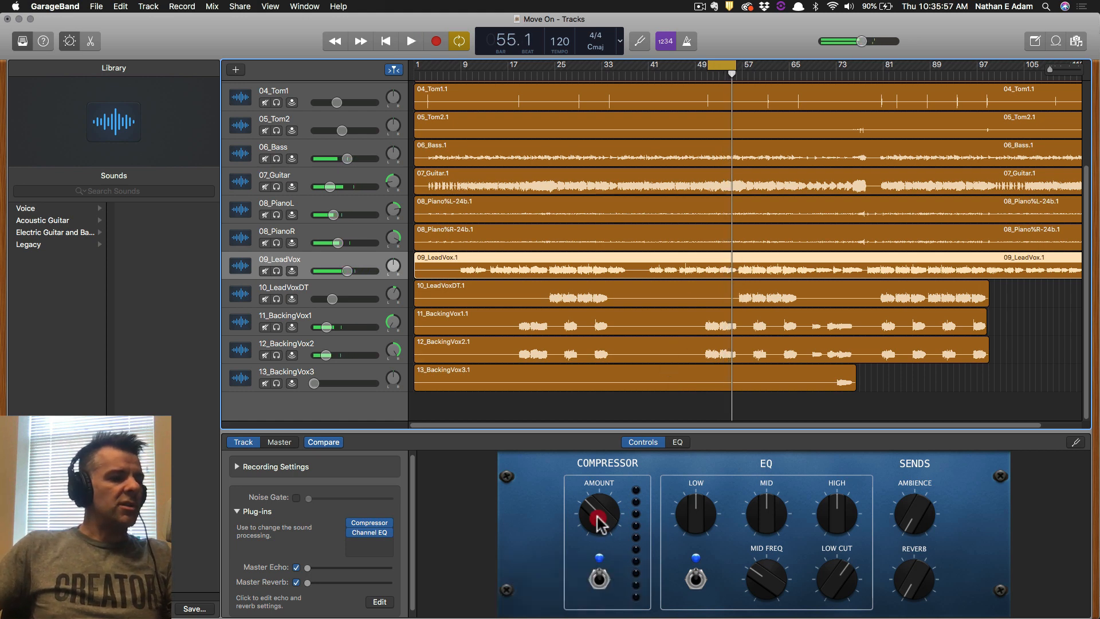
pyautogui.press('space')
pyautogui.moveTo(598, 518); pyautogui.dragTo(599, 512)
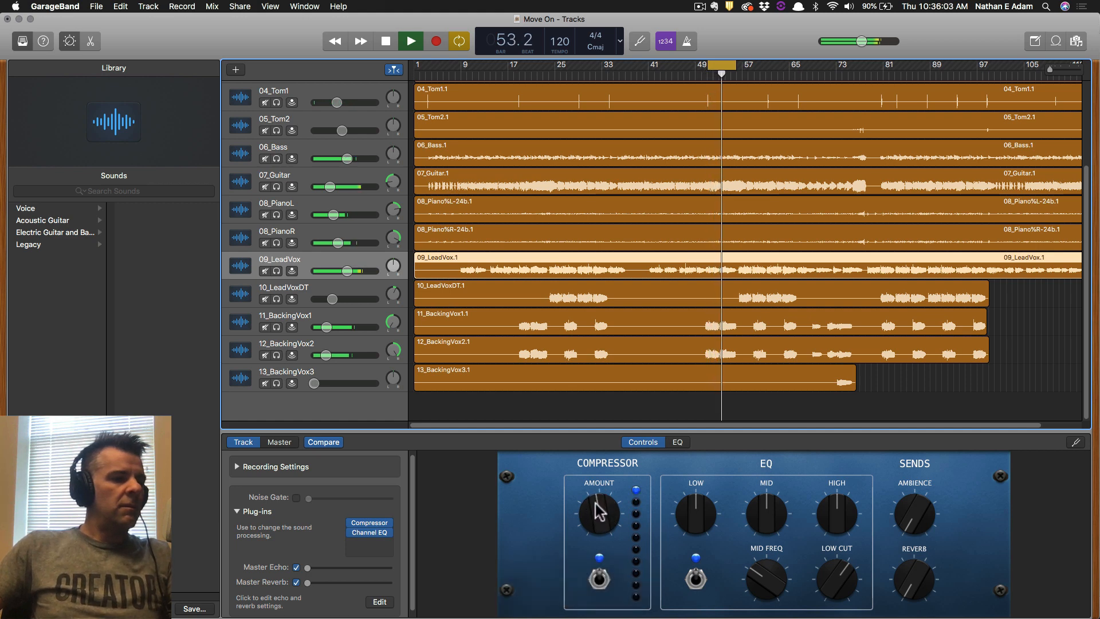
pyautogui.click(599, 512)
pyautogui.press('space')
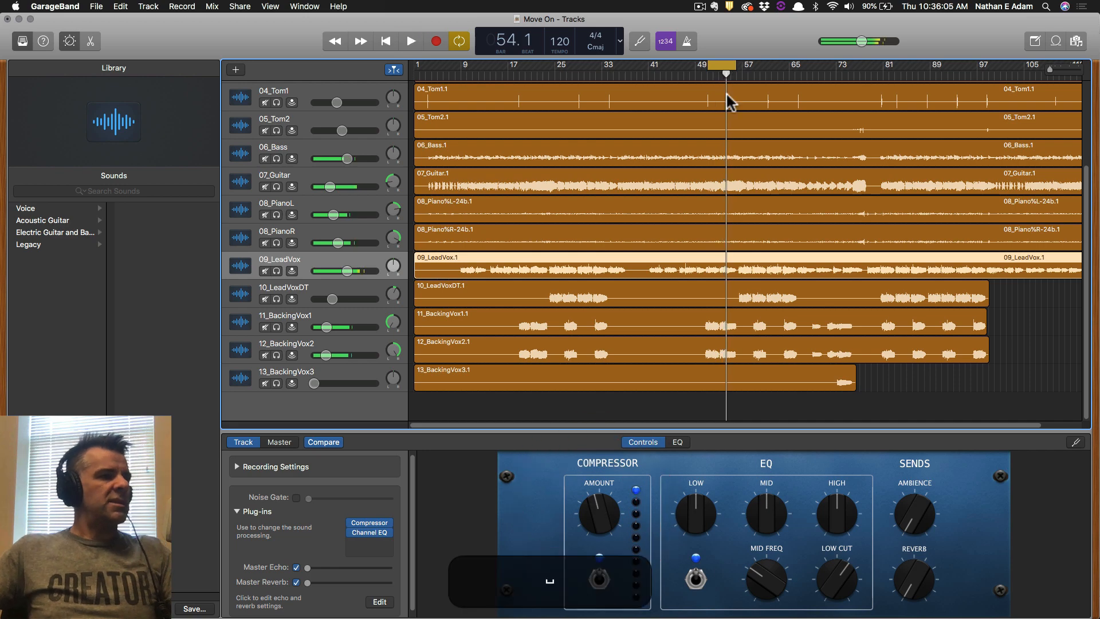
# Save the project, glance at the assignment in Word, and return to GarageBand.
pyautogui.press('super+s')
pyautogui.press('super+Tab')
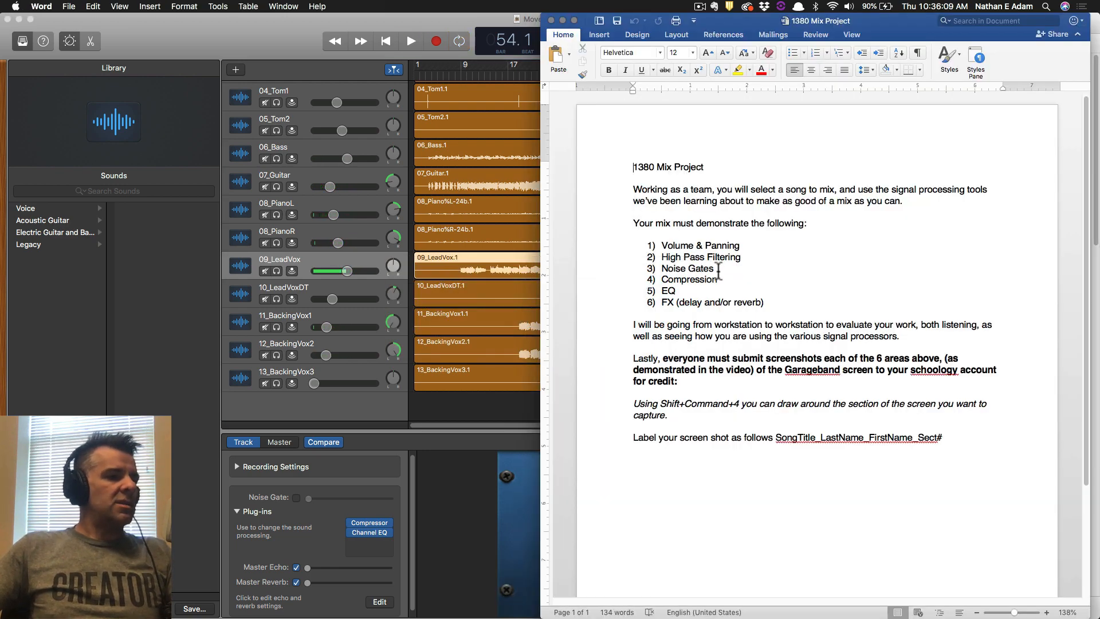
pyautogui.click(242, 28)
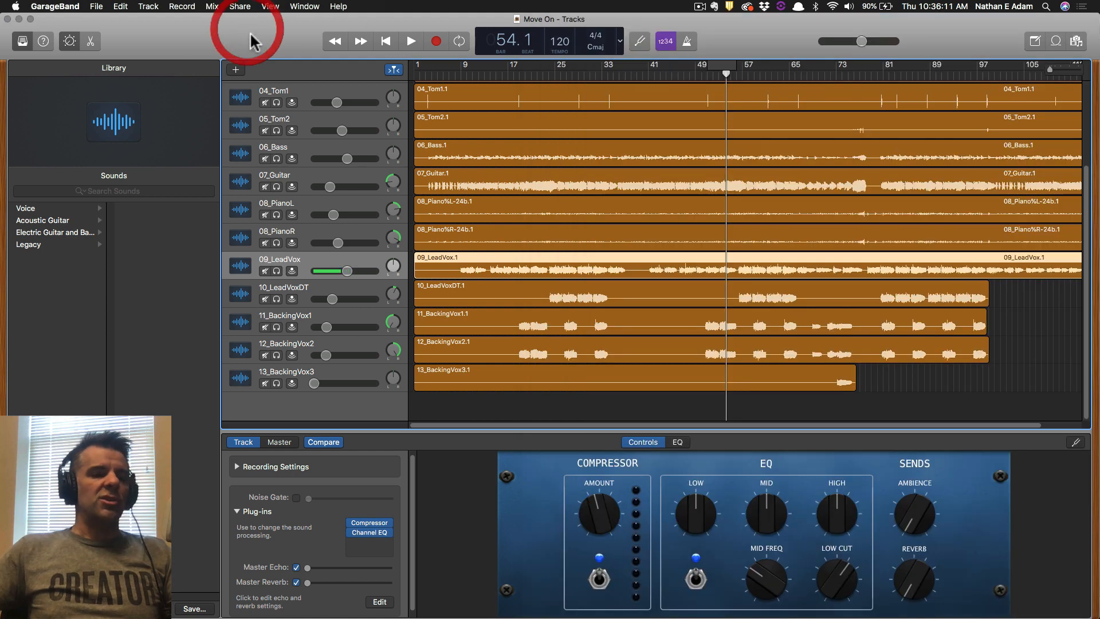
# Save the 'Move On' project again and select the 01_Kick track at the top of the list.
pyautogui.press('shift+super')
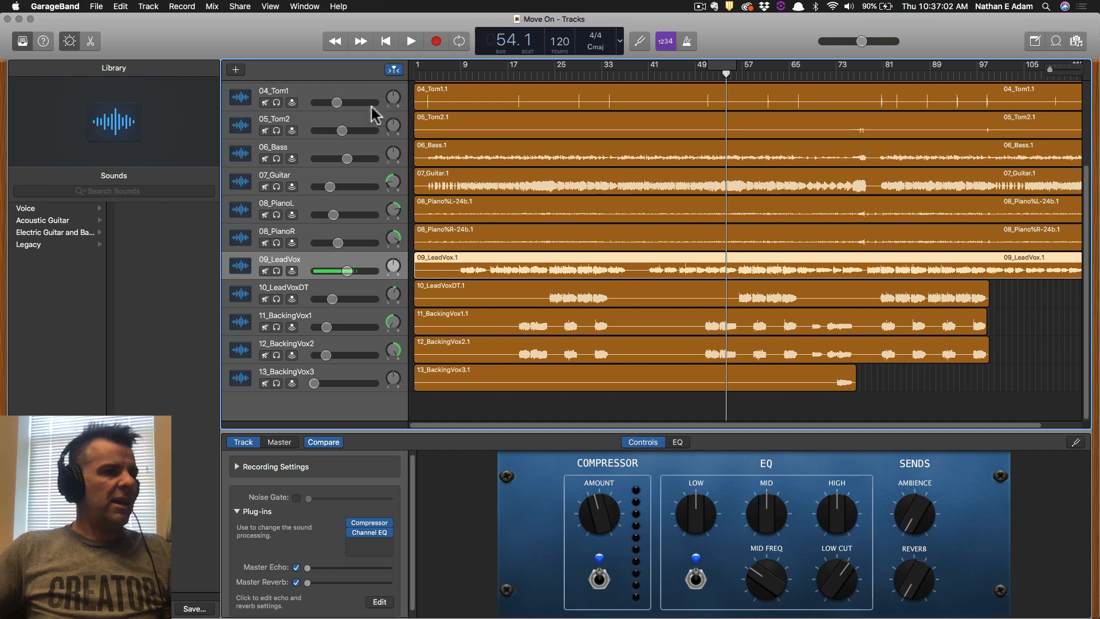
pyautogui.scroll(5, 438, 151)
pyautogui.press('super+s')
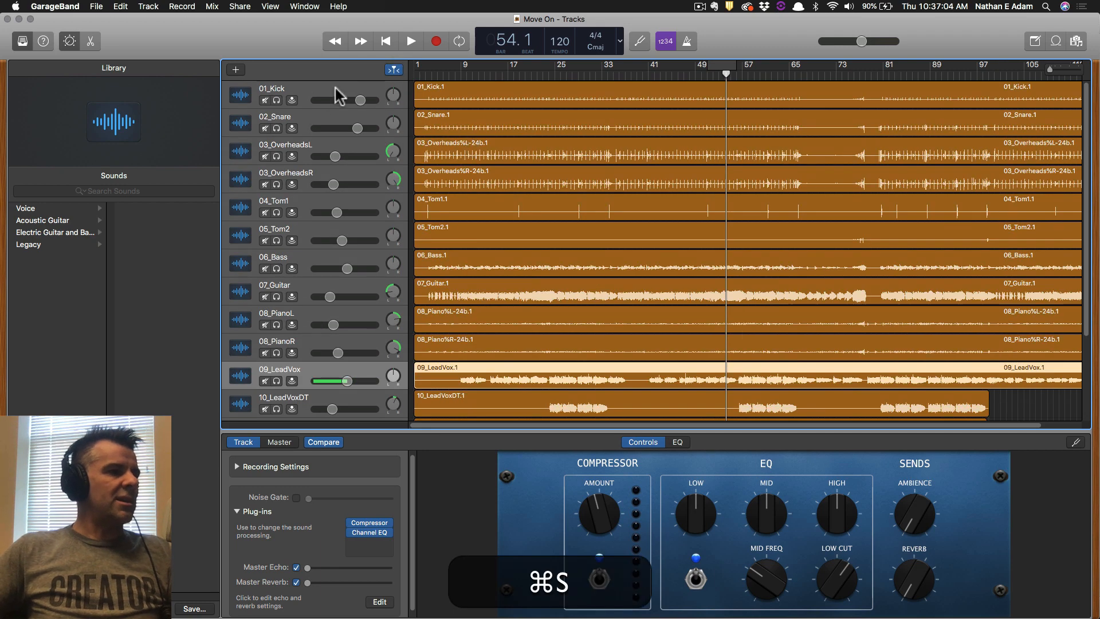
pyautogui.click(328, 89)
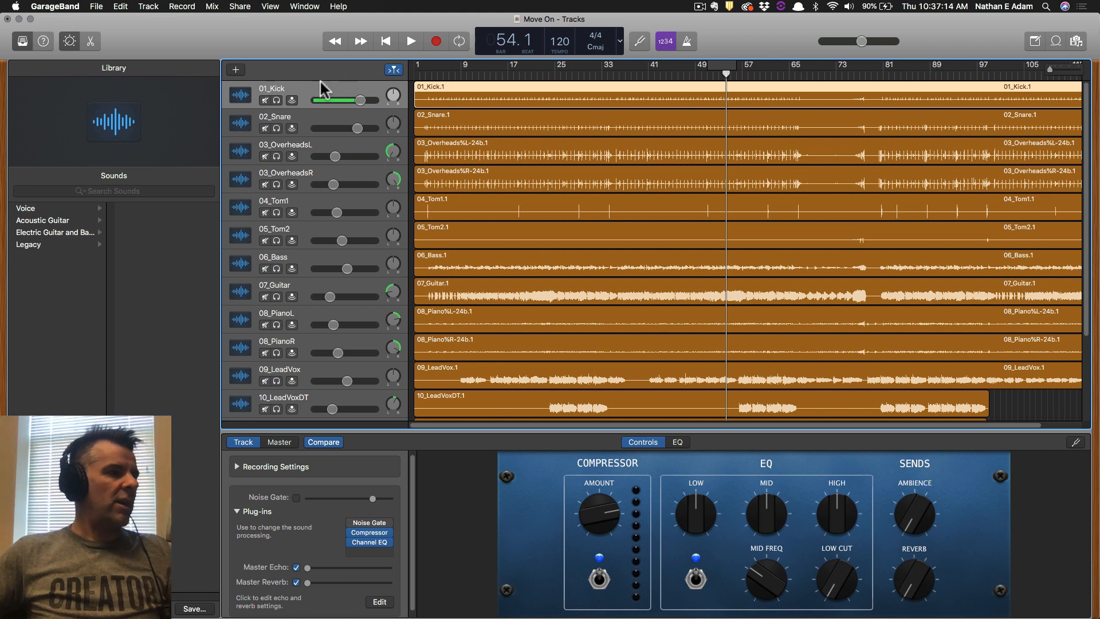
# Insert a Channel EQ plug-in after 01_Kick's compressor and review the track's settings.
pyautogui.click(370, 542)
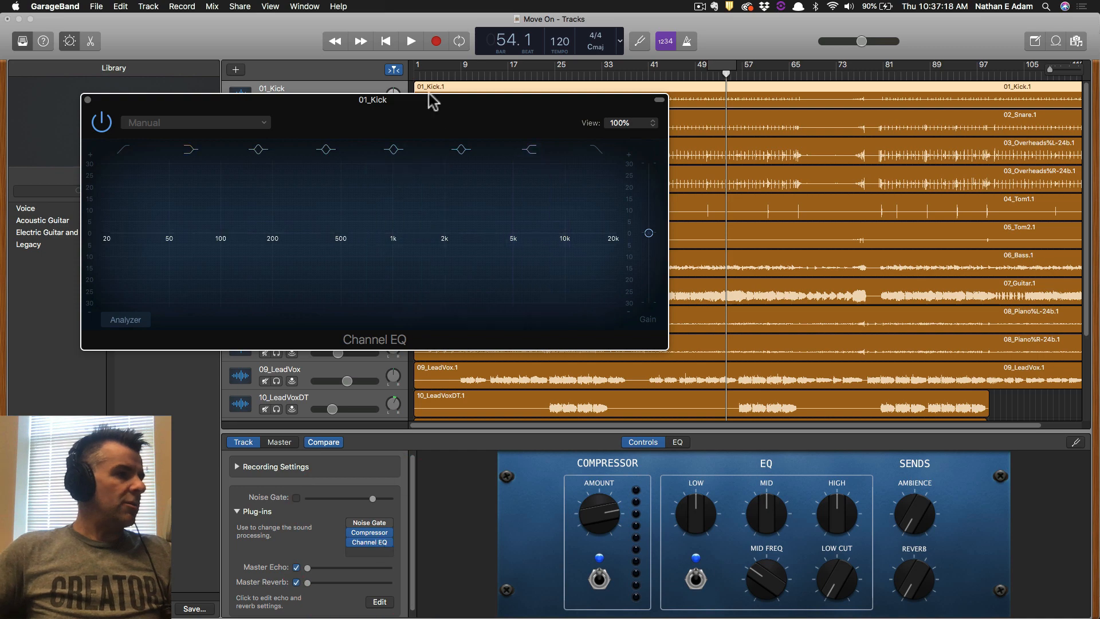
pyautogui.moveTo(429, 98); pyautogui.dragTo(785, 135)
pyautogui.click(307, 70)
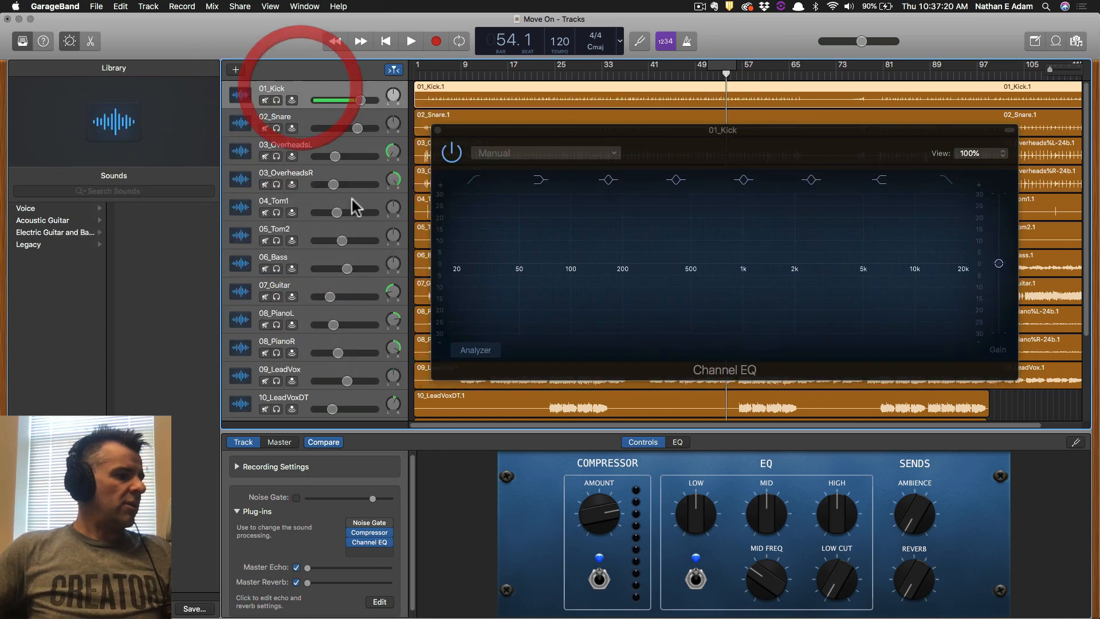
pyautogui.click(265, 443)
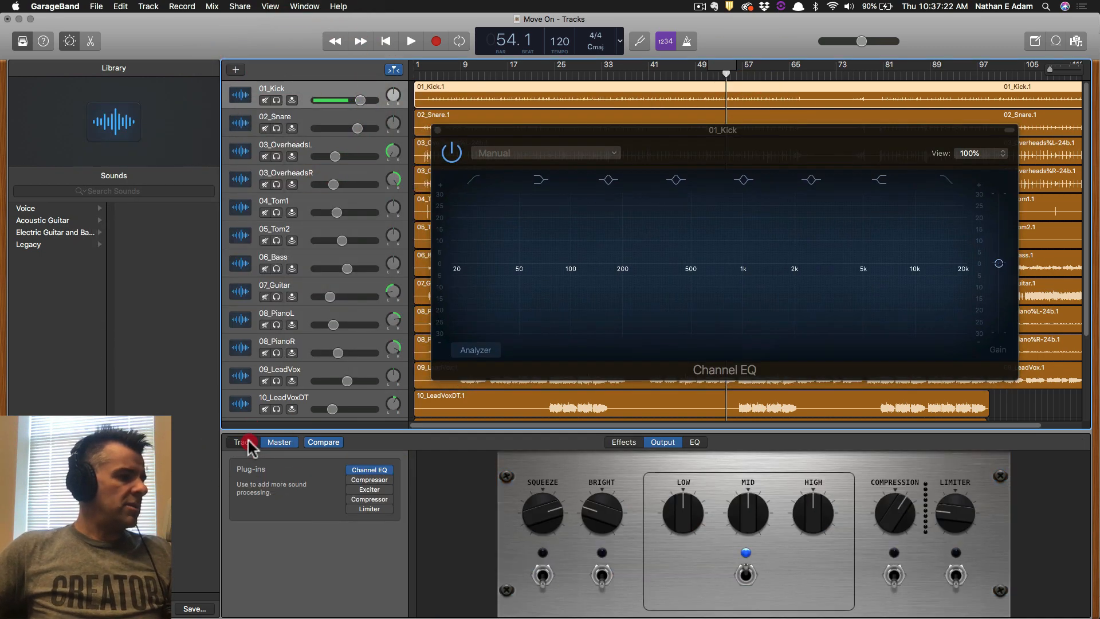
pyautogui.click(245, 442)
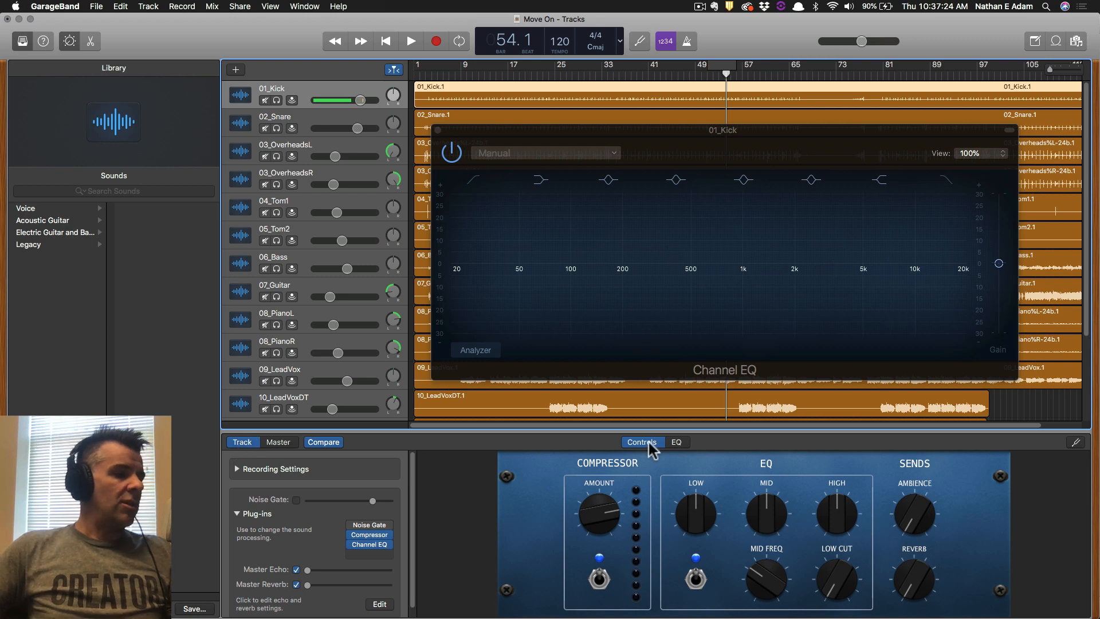
pyautogui.click(676, 442)
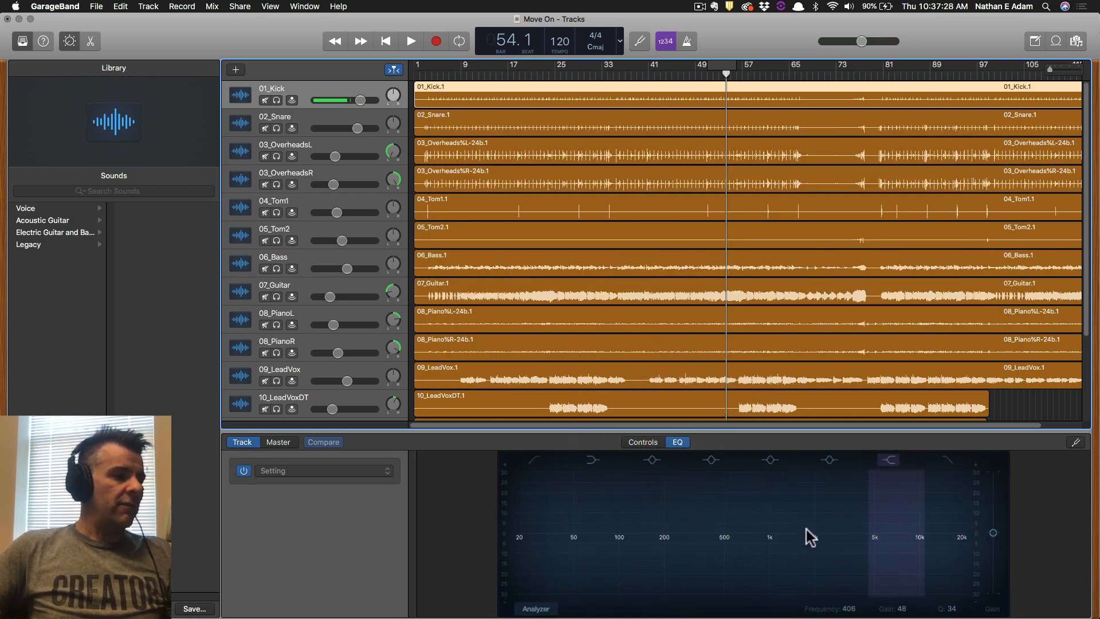
pyautogui.click(643, 442)
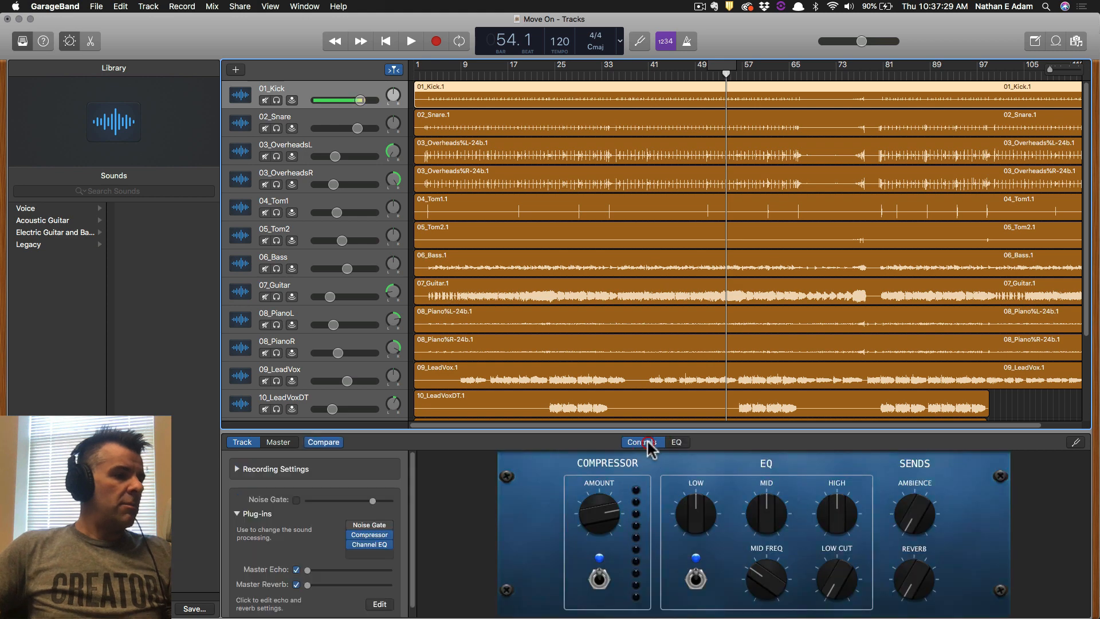
# Enable the Channel EQ analyzer and loop playback over bars 81–89.
pyautogui.click(371, 547)
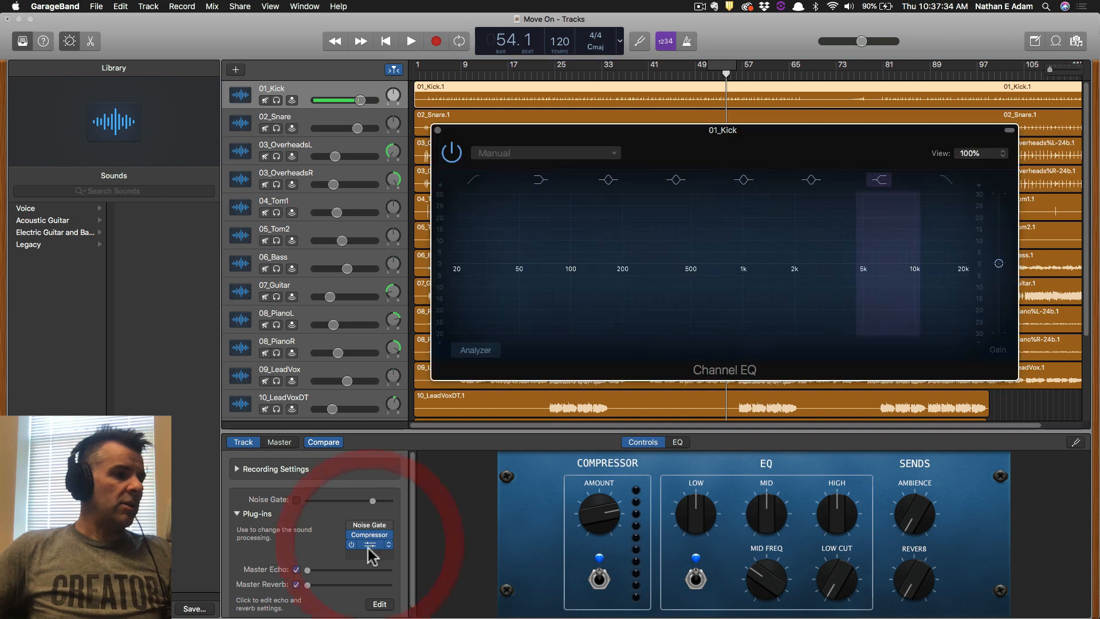
pyautogui.click(481, 350)
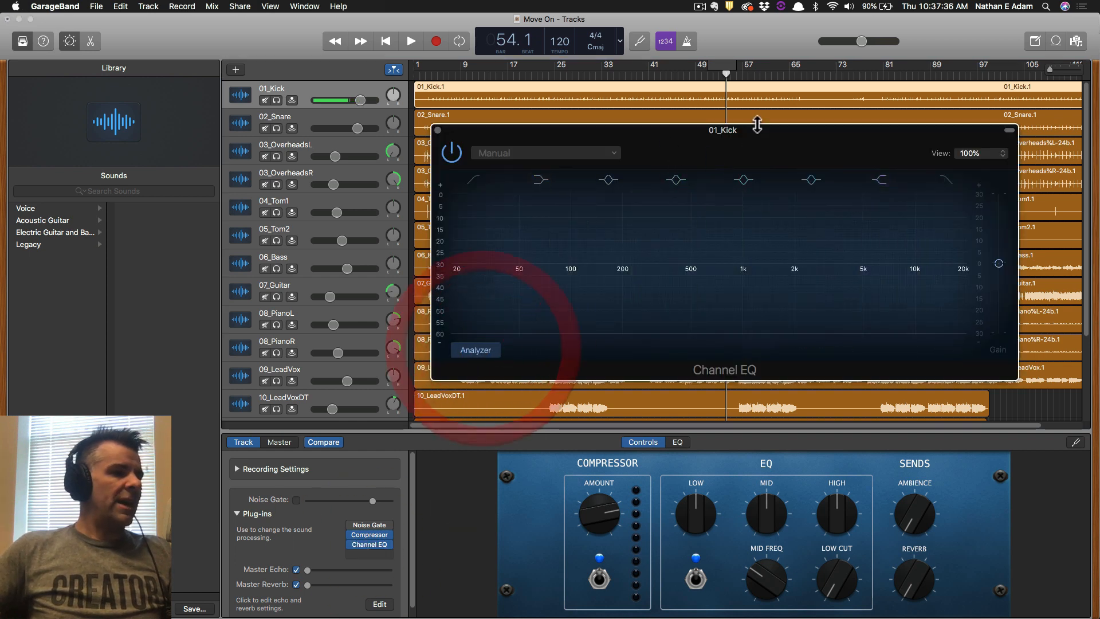
pyautogui.moveTo(749, 134); pyautogui.dragTo(608, 331)
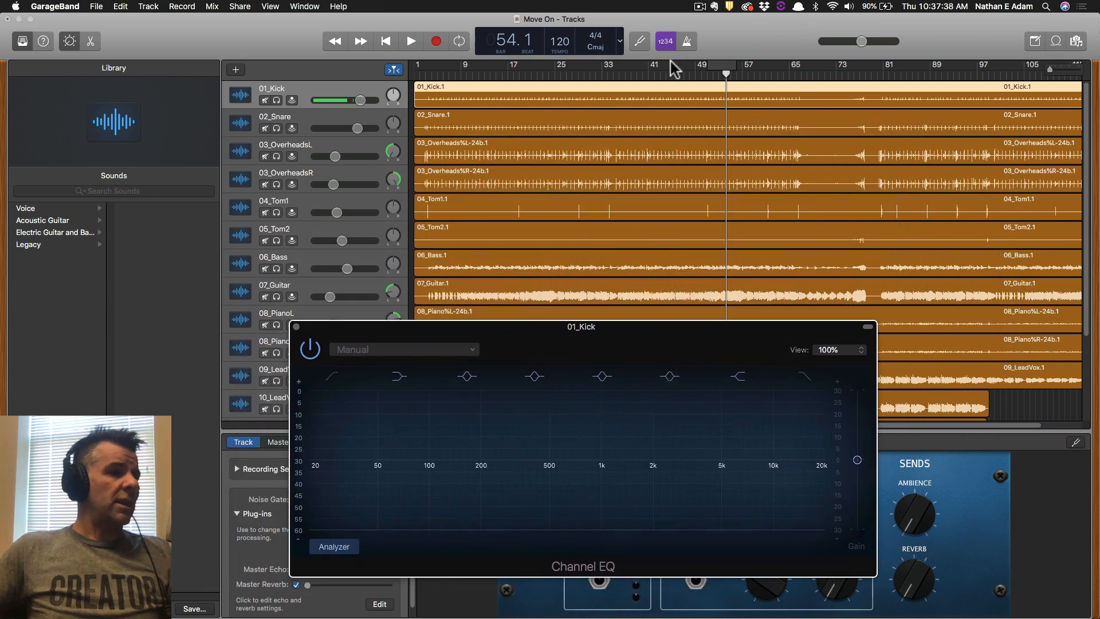
pyautogui.moveTo(889, 70); pyautogui.dragTo(932, 69)
pyautogui.press('space')
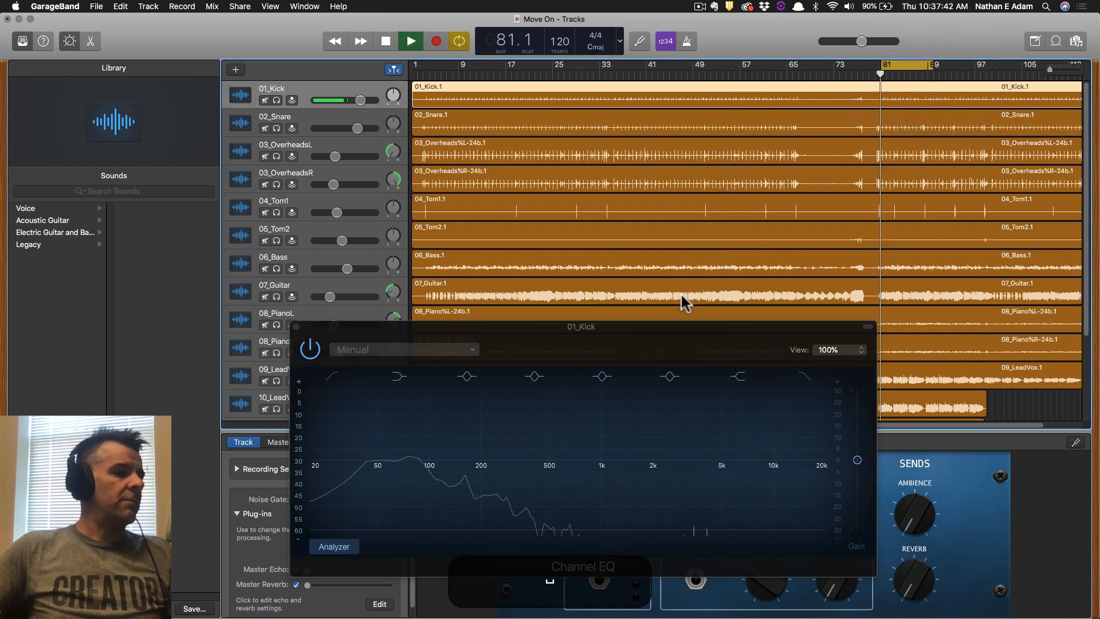
# Solo 01_Kick and load the 01 Drums > Clean Up Kick preset in its Channel EQ.
pyautogui.moveTo(636, 337); pyautogui.dragTo(684, 305)
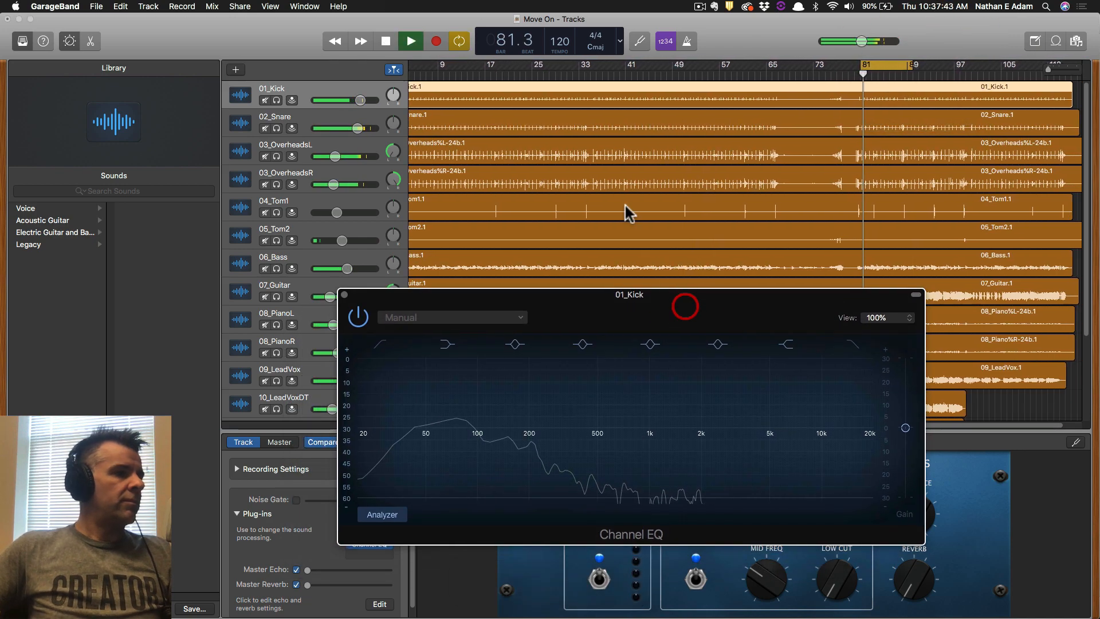
pyautogui.click(277, 100)
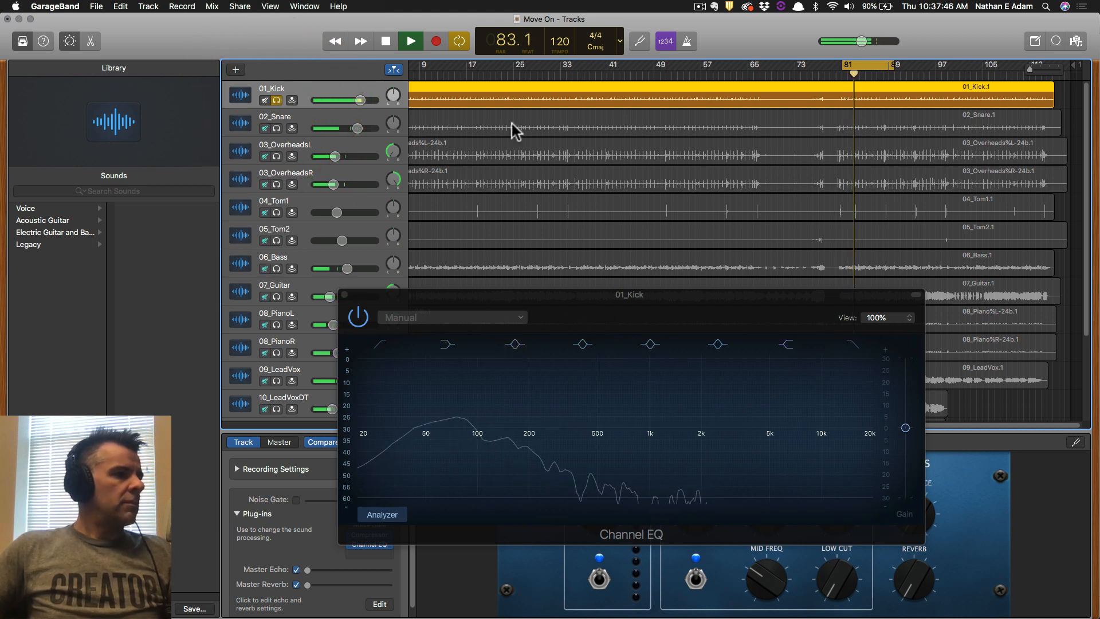
pyautogui.moveTo(575, 296); pyautogui.dragTo(634, 292)
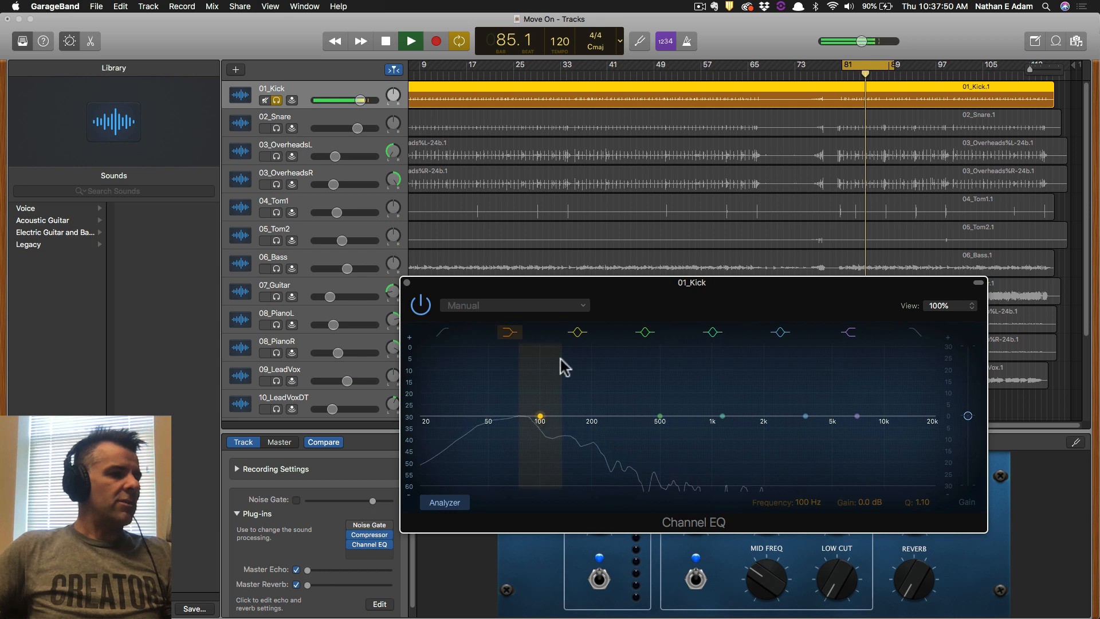
pyautogui.click(573, 306)
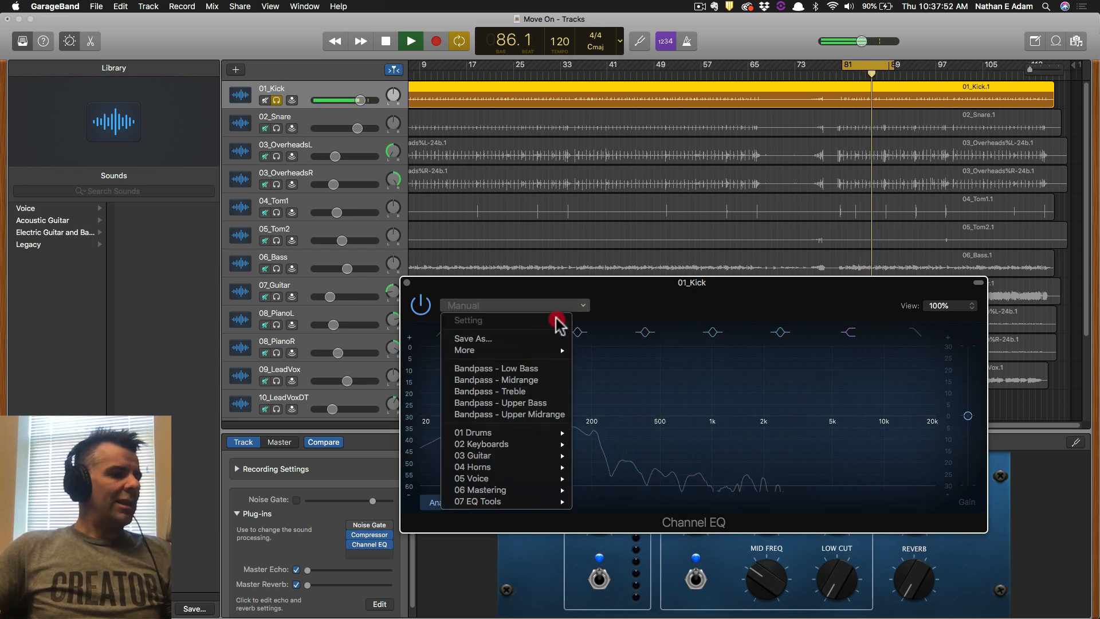
pyautogui.moveTo(523, 433)
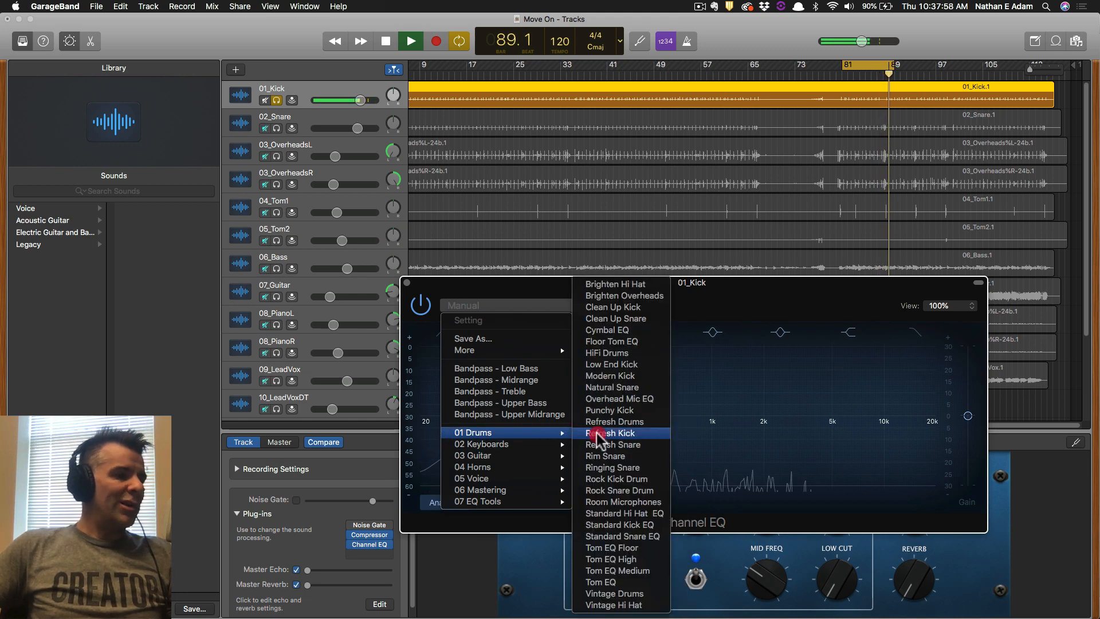
pyautogui.click(634, 308)
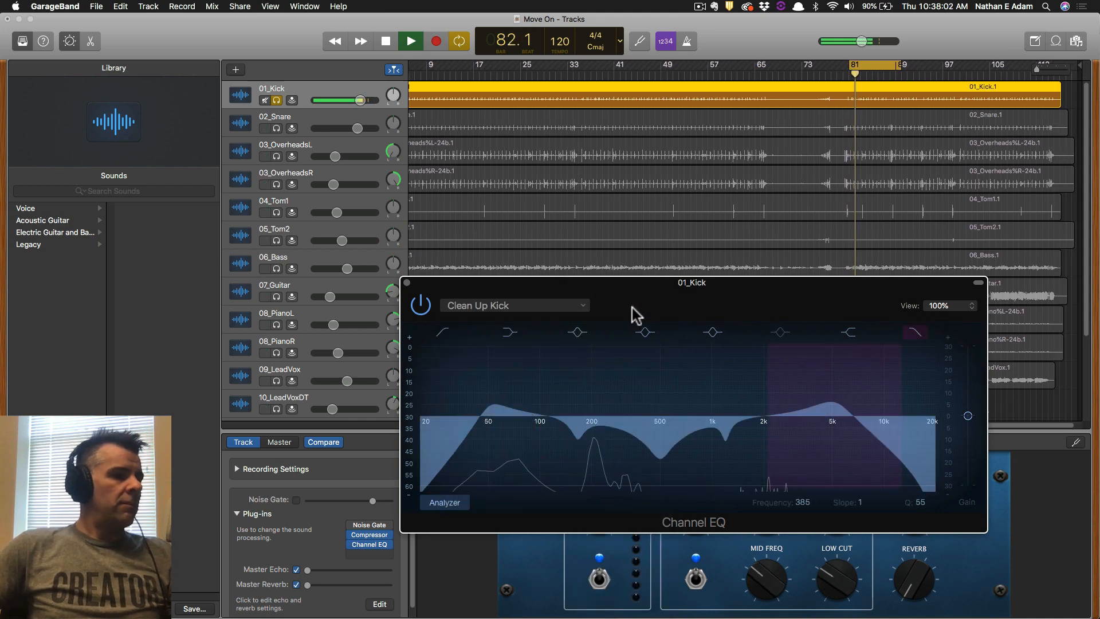
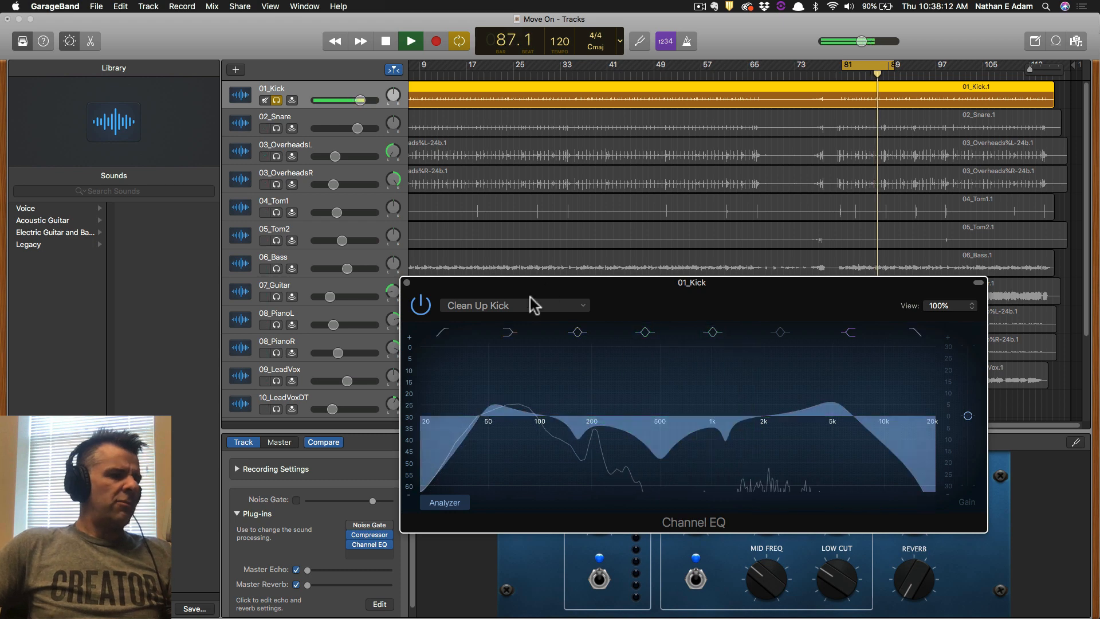
# Bypass and re-enable the kick's Channel EQ to compare, then try the Low End Kick preset.
pyautogui.click(421, 307)
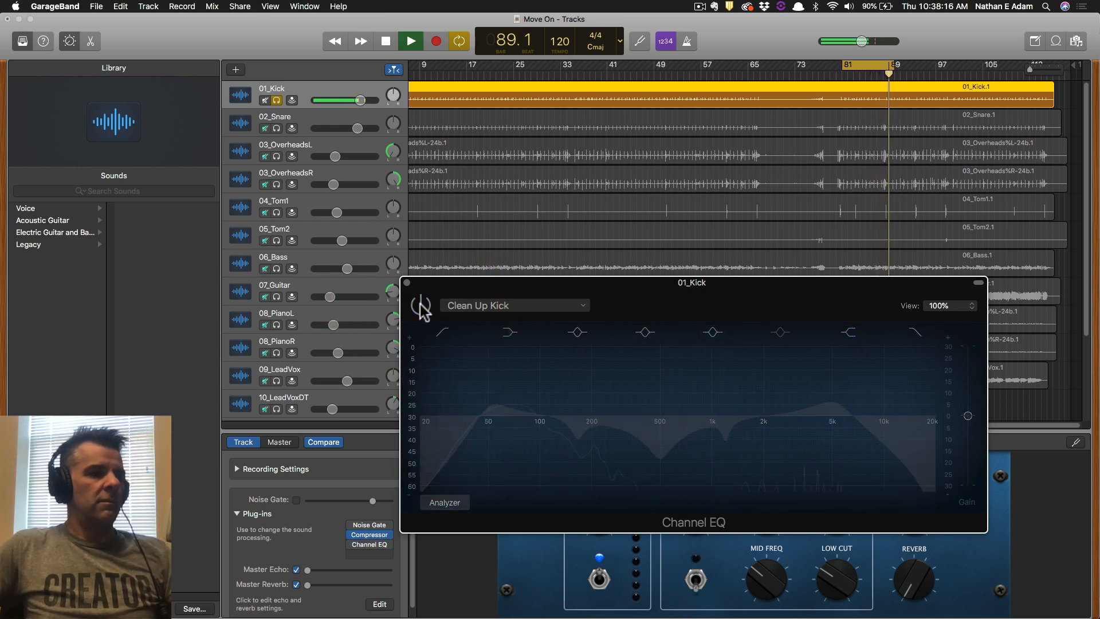
pyautogui.click(421, 307)
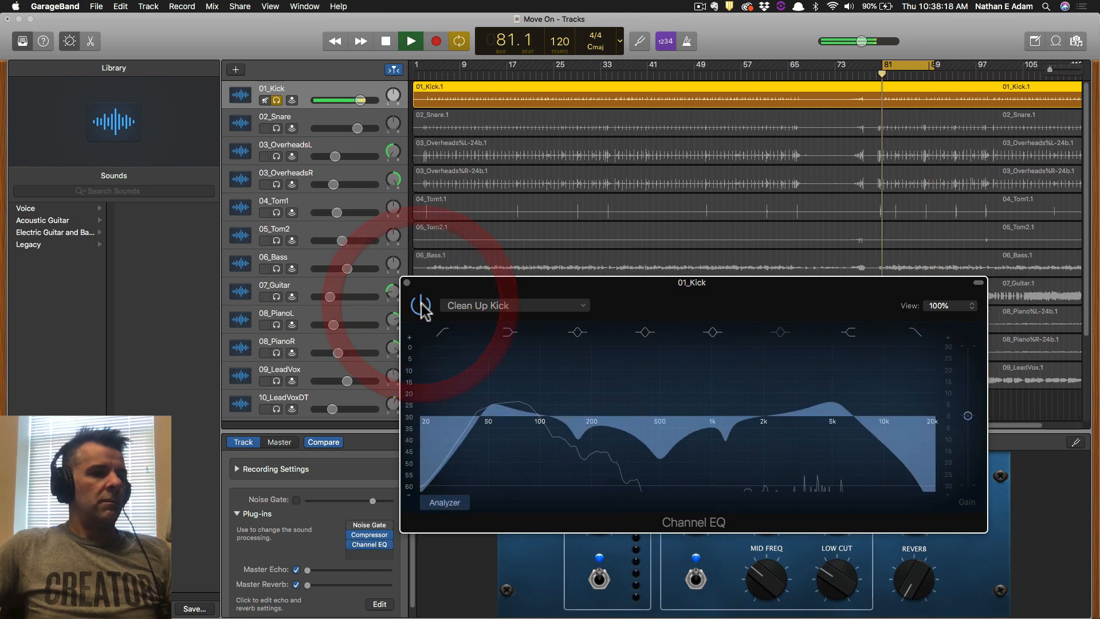
pyautogui.click(552, 304)
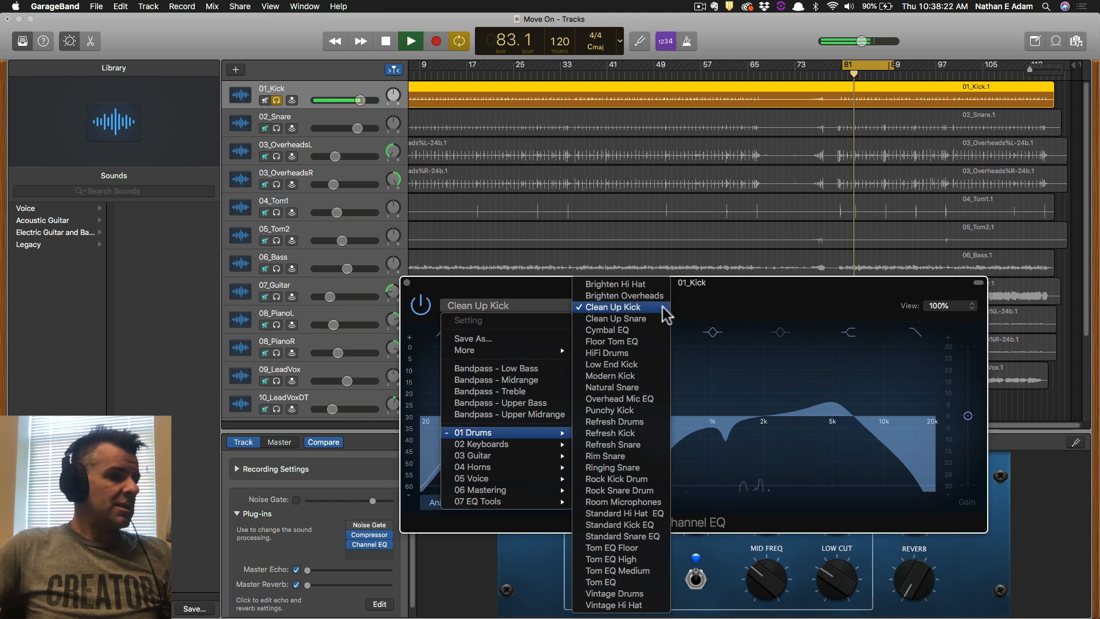
pyautogui.click(643, 365)
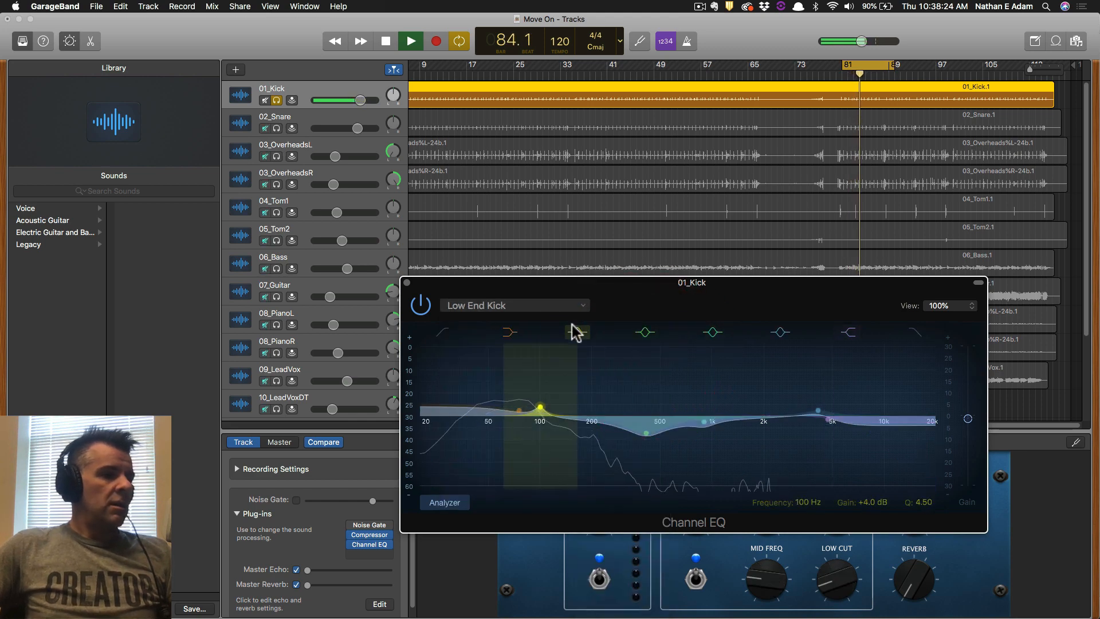
# Switch the kick's Channel EQ to the Modern Kick preset.
pyautogui.click(541, 308)
pyautogui.click(593, 253)
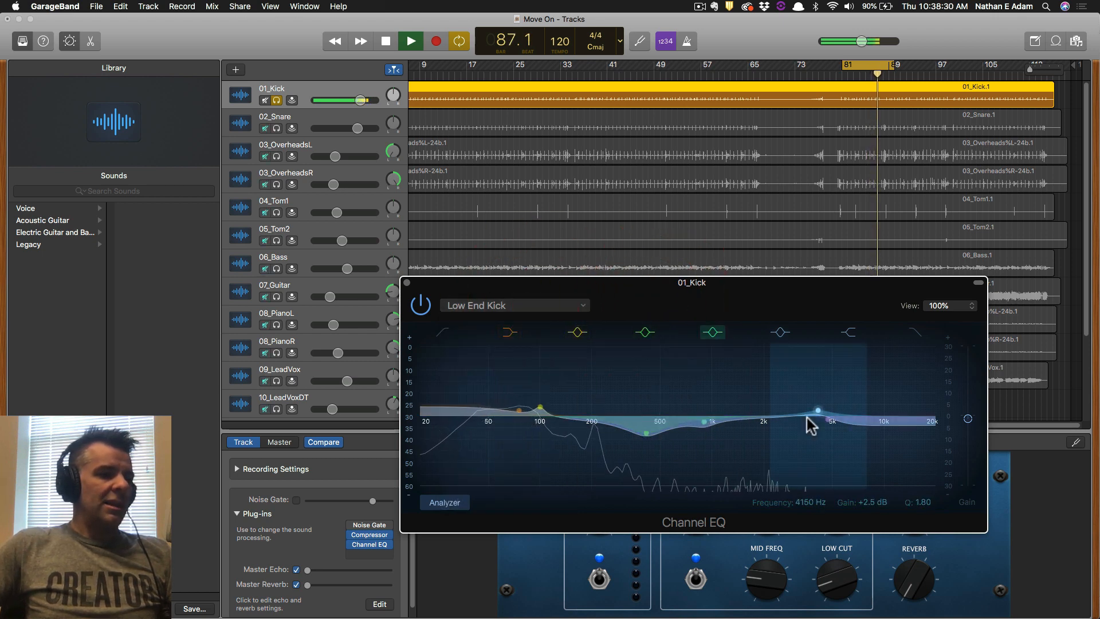
pyautogui.click(550, 308)
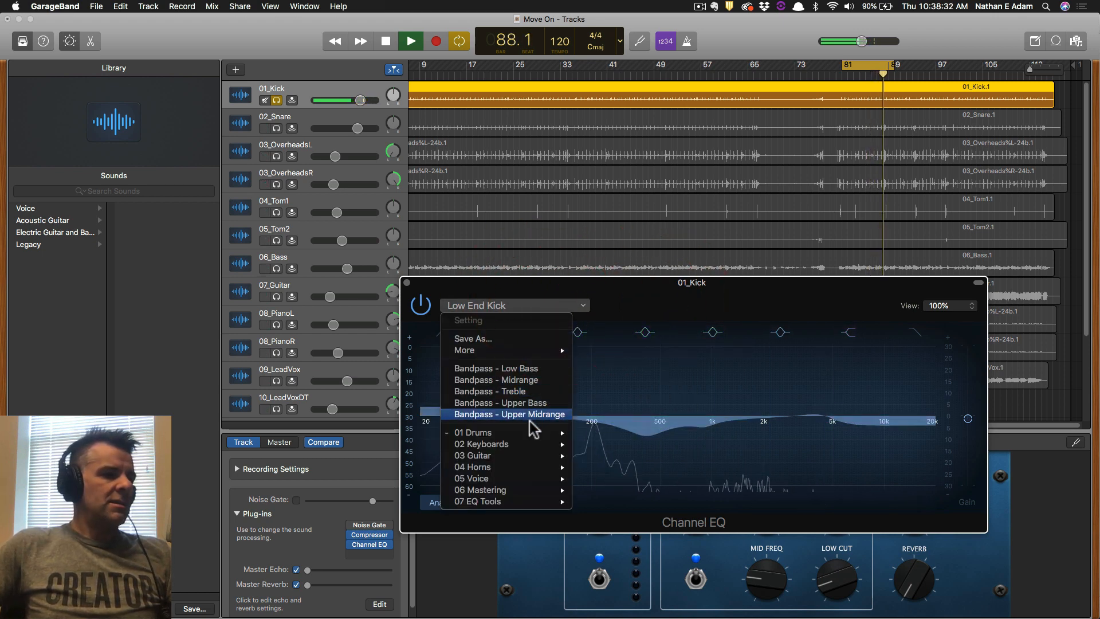
pyautogui.moveTo(547, 439)
pyautogui.click(630, 377)
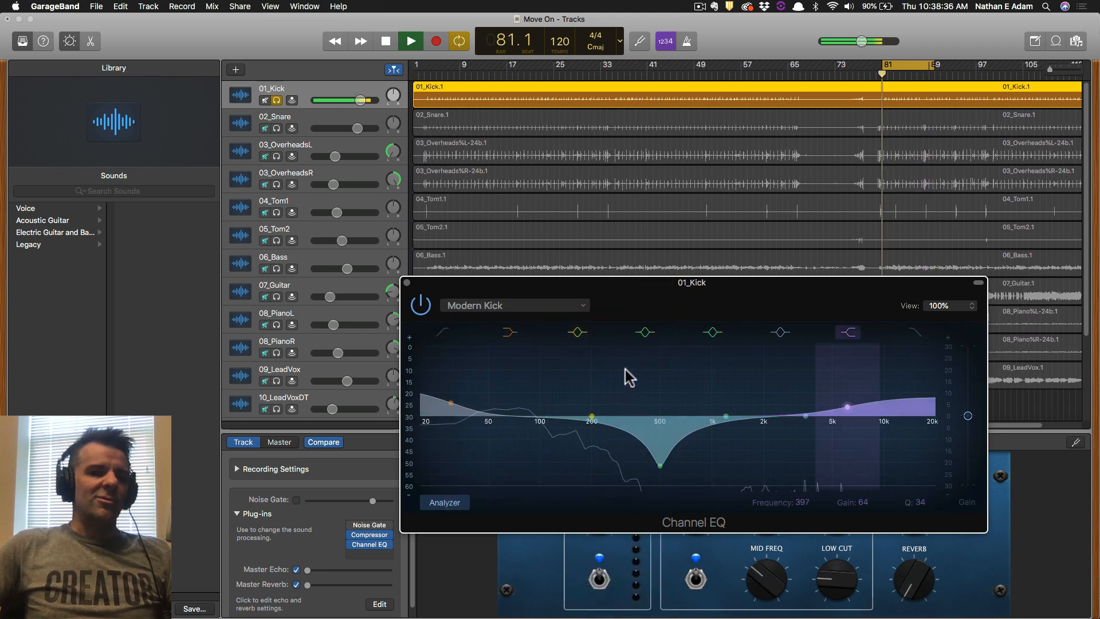
# Try Refresh Kick, return to the Clean Up Kick preset, and close the EQ window.
pyautogui.click(537, 307)
pyautogui.moveTo(540, 440)
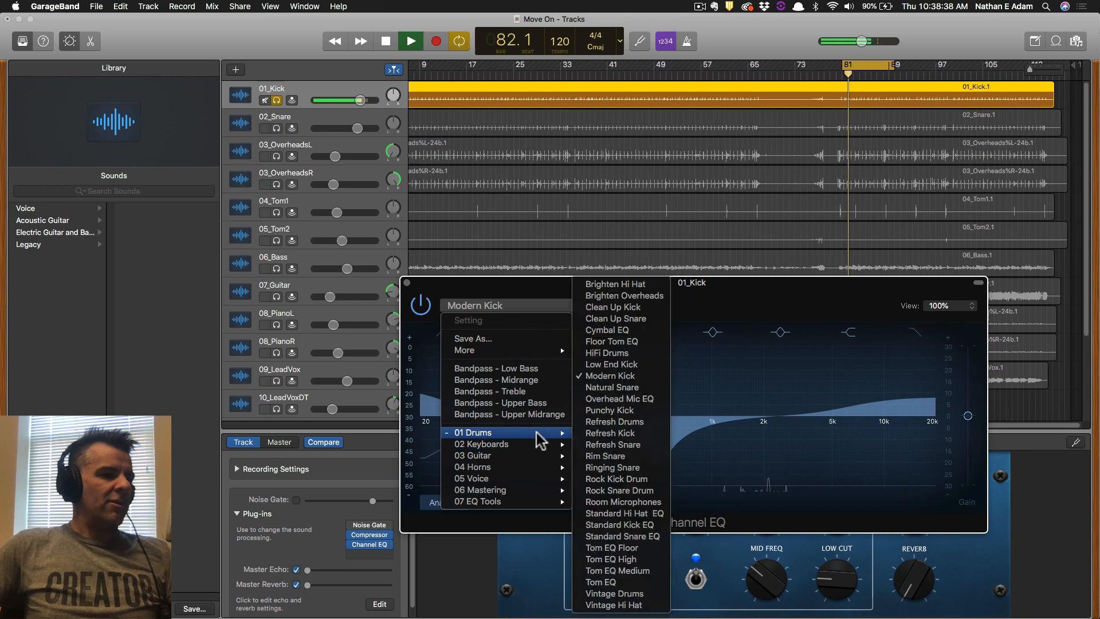
pyautogui.click(615, 436)
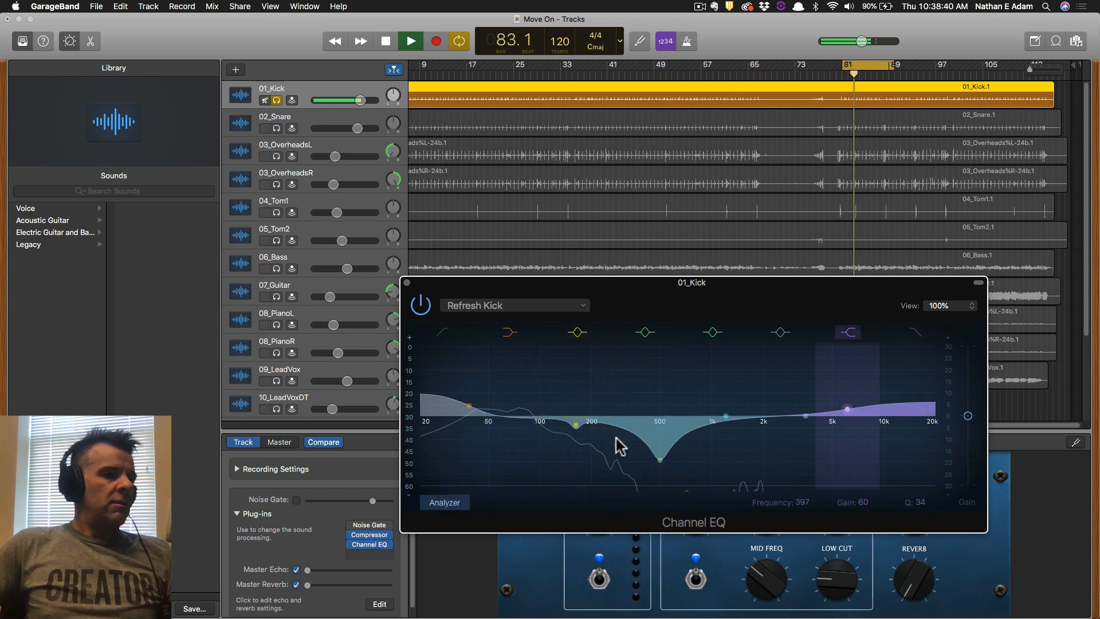
pyautogui.click(535, 310)
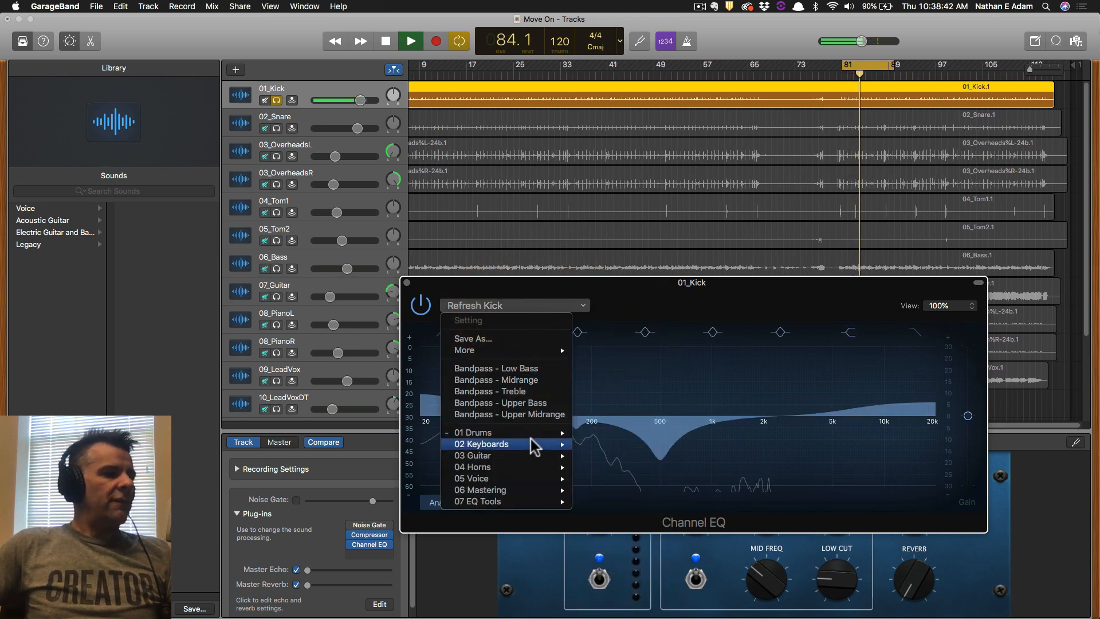
pyautogui.moveTo(535, 431)
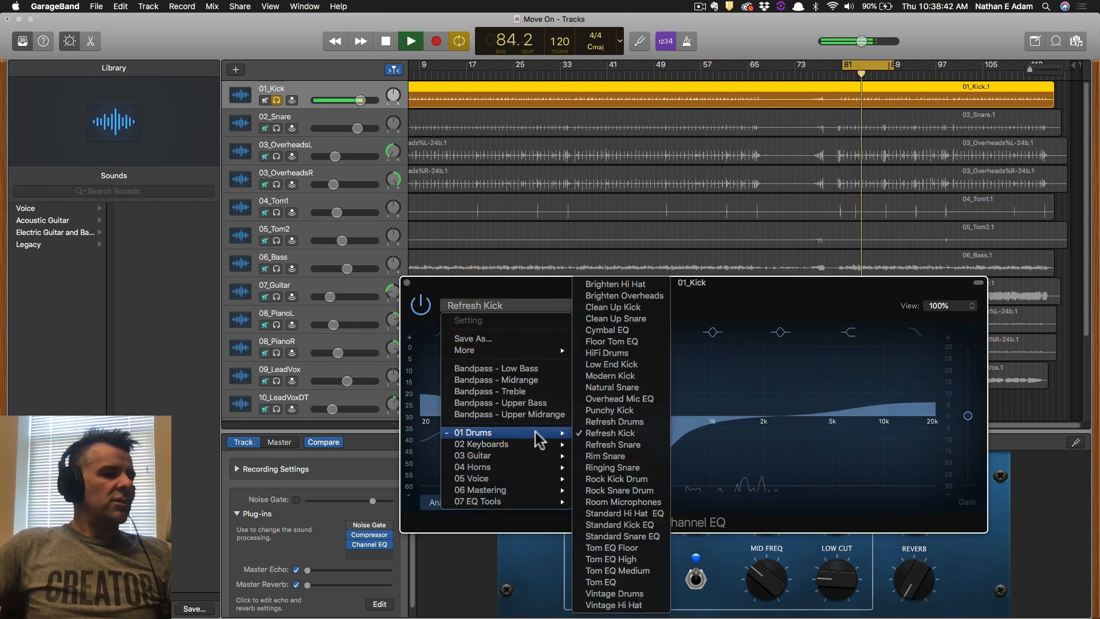
pyautogui.click(626, 307)
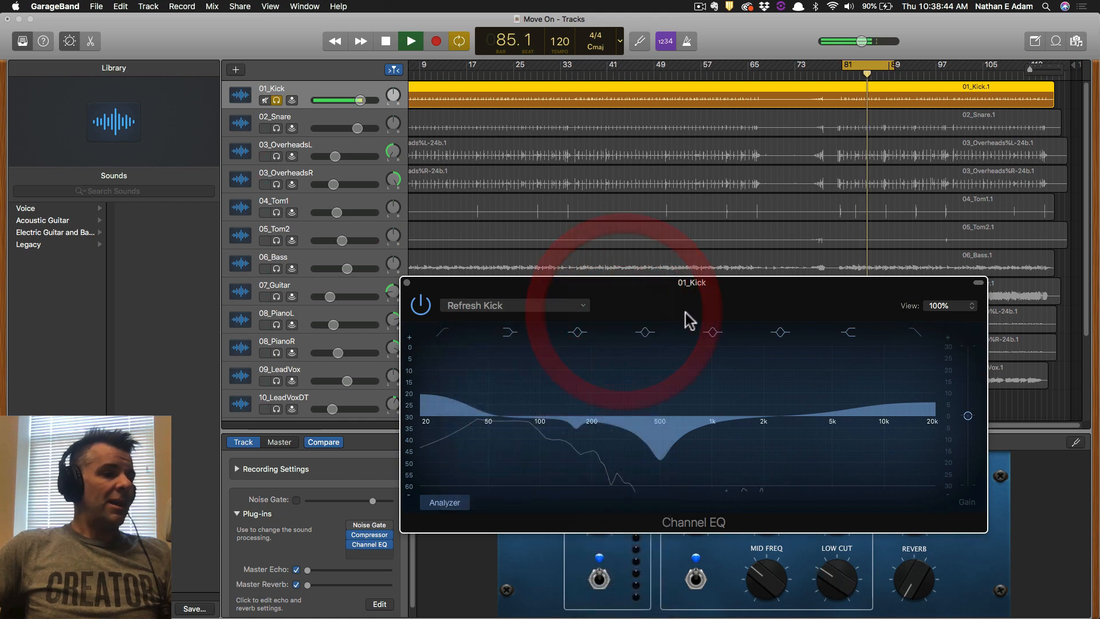
pyautogui.click(407, 283)
# Solo 02_Snare instead of 01_Kick and bring up the snare's Channel EQ.
pyautogui.click(277, 123)
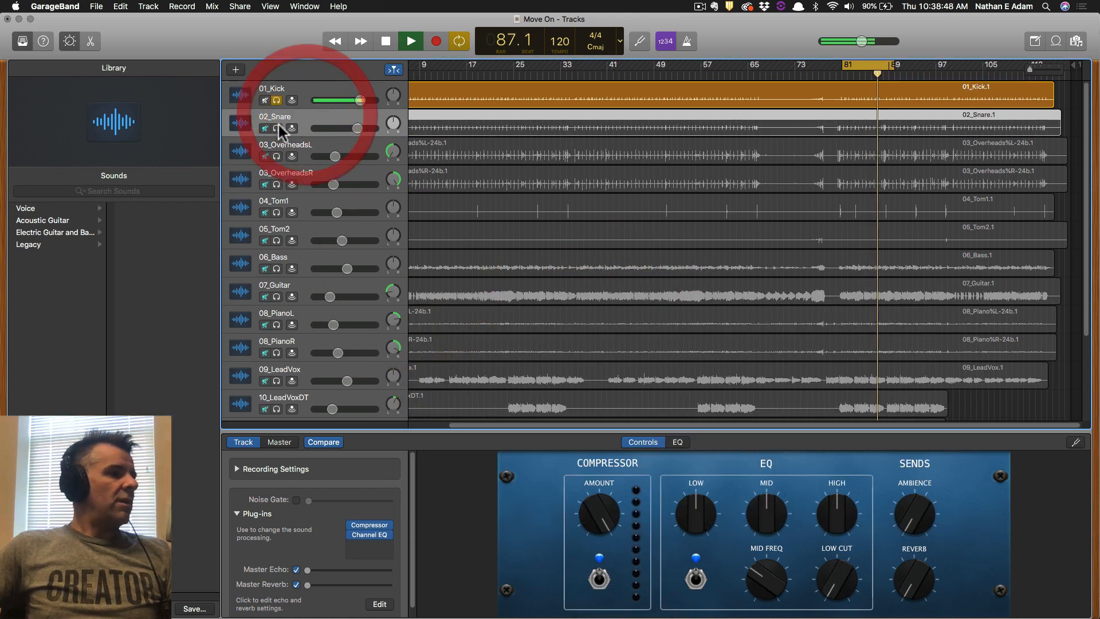
pyautogui.click(276, 101)
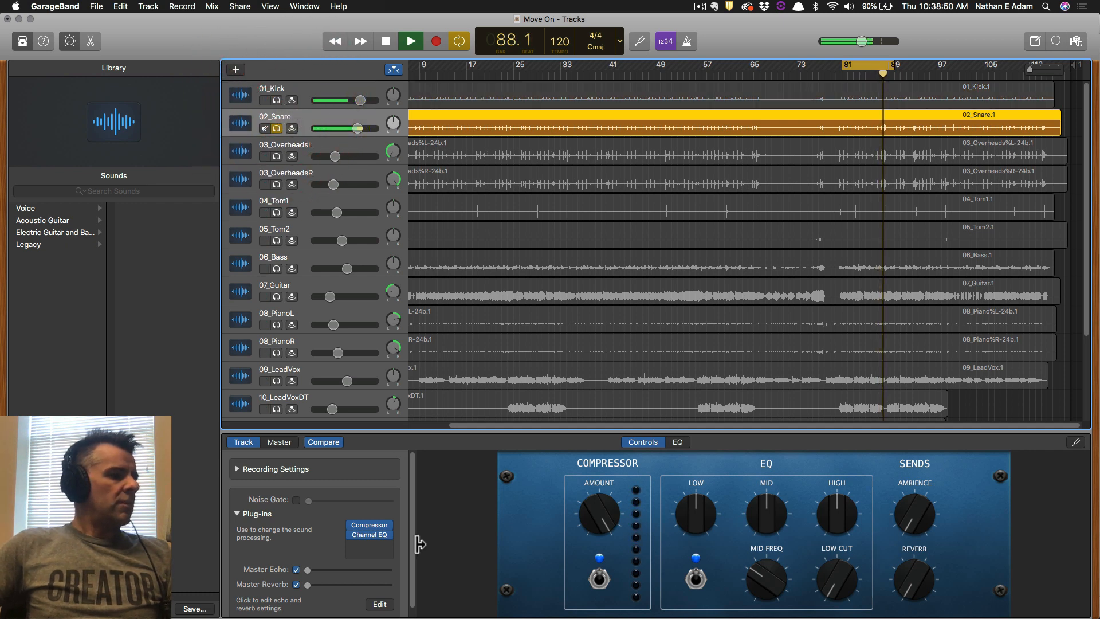
pyautogui.click(370, 534)
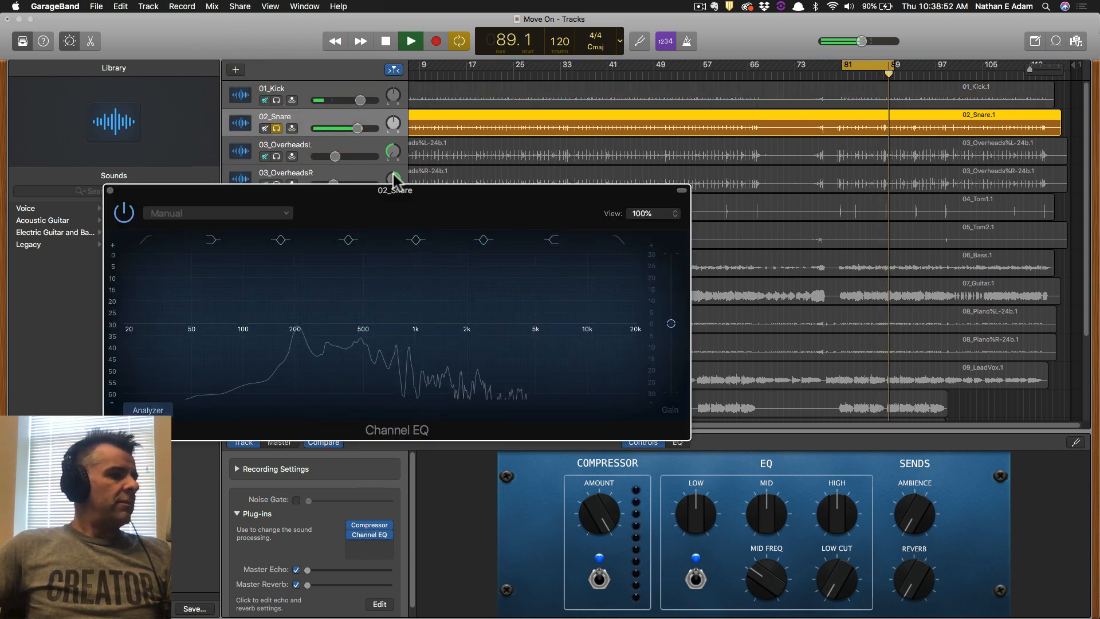
pyautogui.moveTo(393, 179); pyautogui.dragTo(668, 194)
# Apply the 01 Drums > Clean Up Snare preset to the snare's Channel EQ.
pyautogui.click(509, 205)
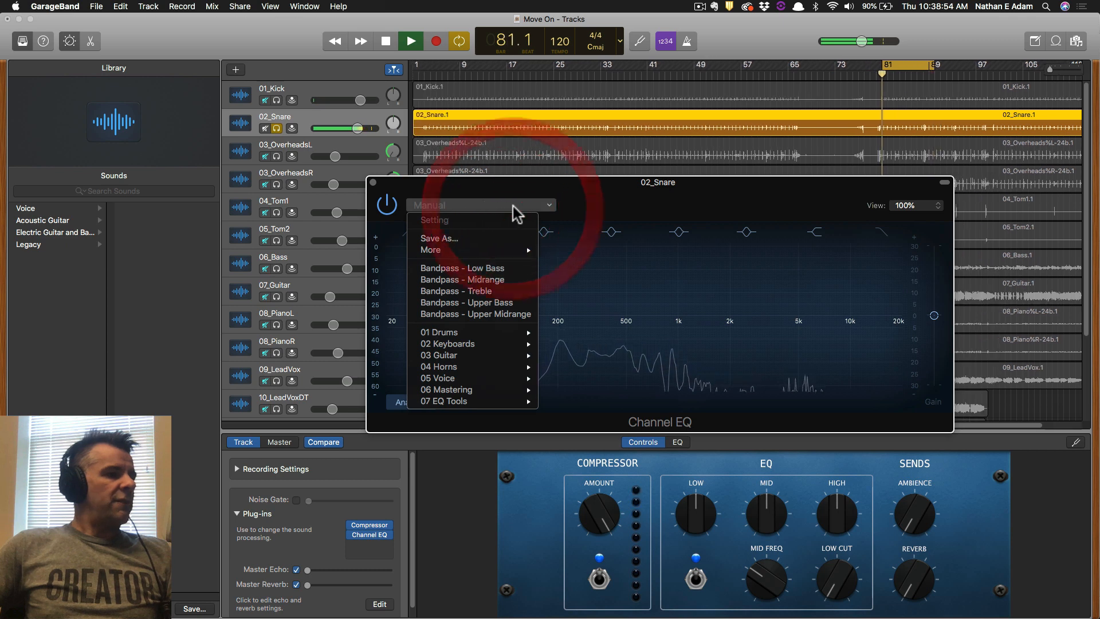
pyautogui.click(616, 201)
pyautogui.click(485, 206)
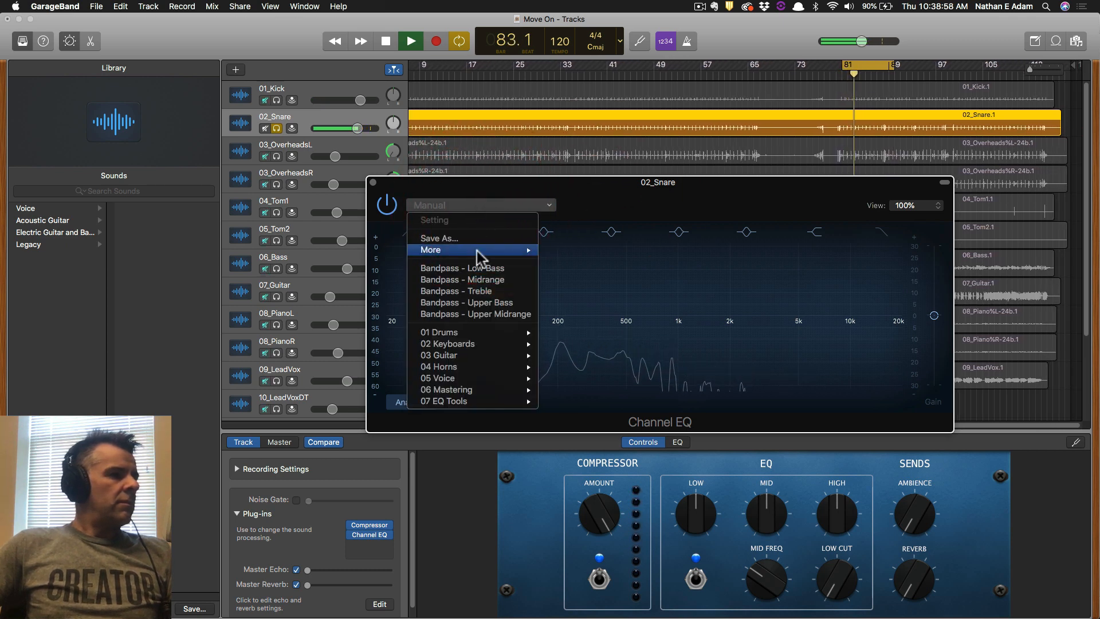
pyautogui.moveTo(523, 333)
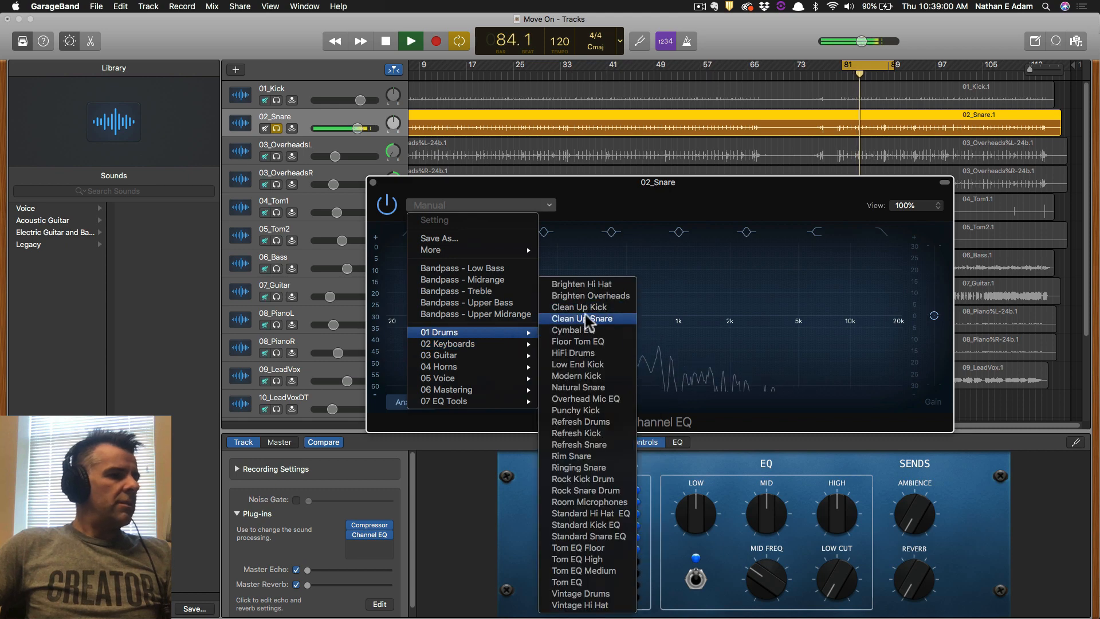
pyautogui.click(586, 318)
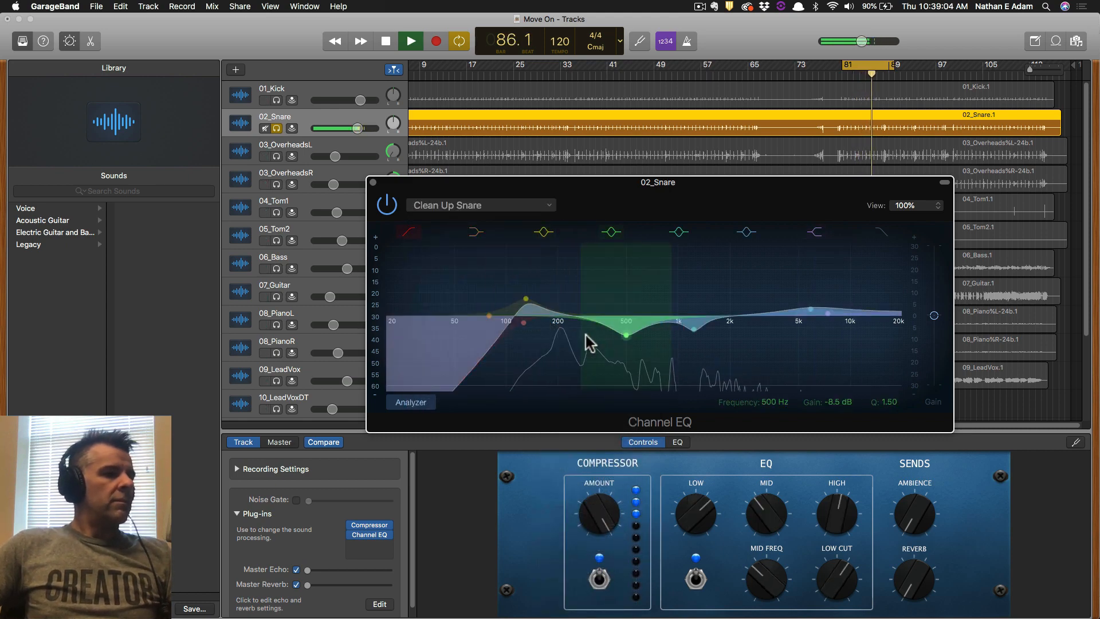
# Bypass and re-enable the snare EQ to compare, then try the Natural Snare preset.
pyautogui.click(392, 205)
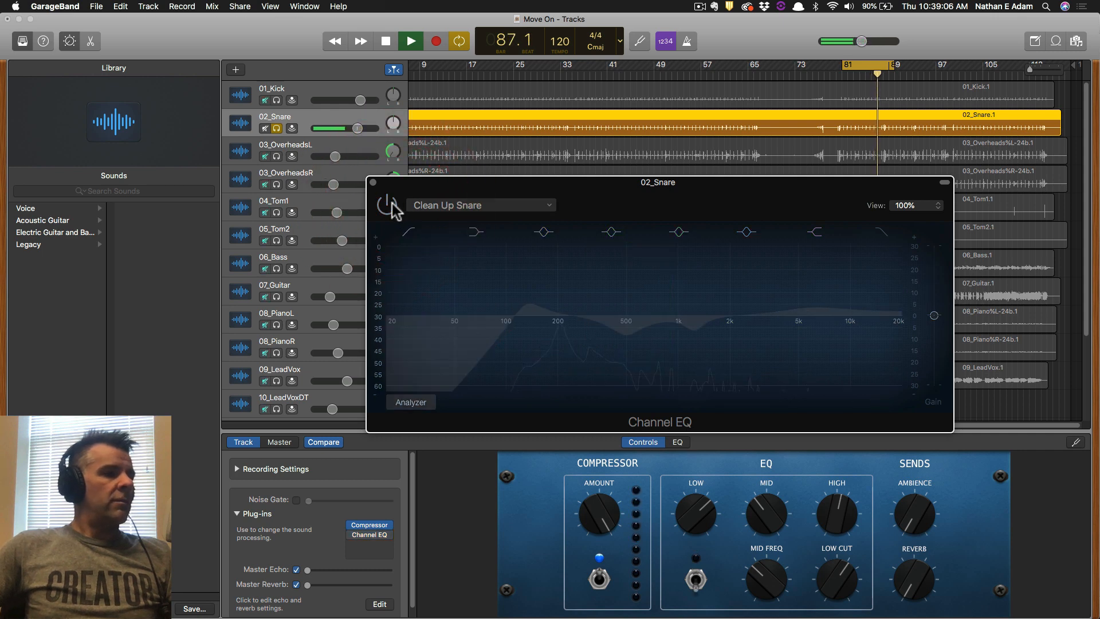
pyautogui.click(389, 204)
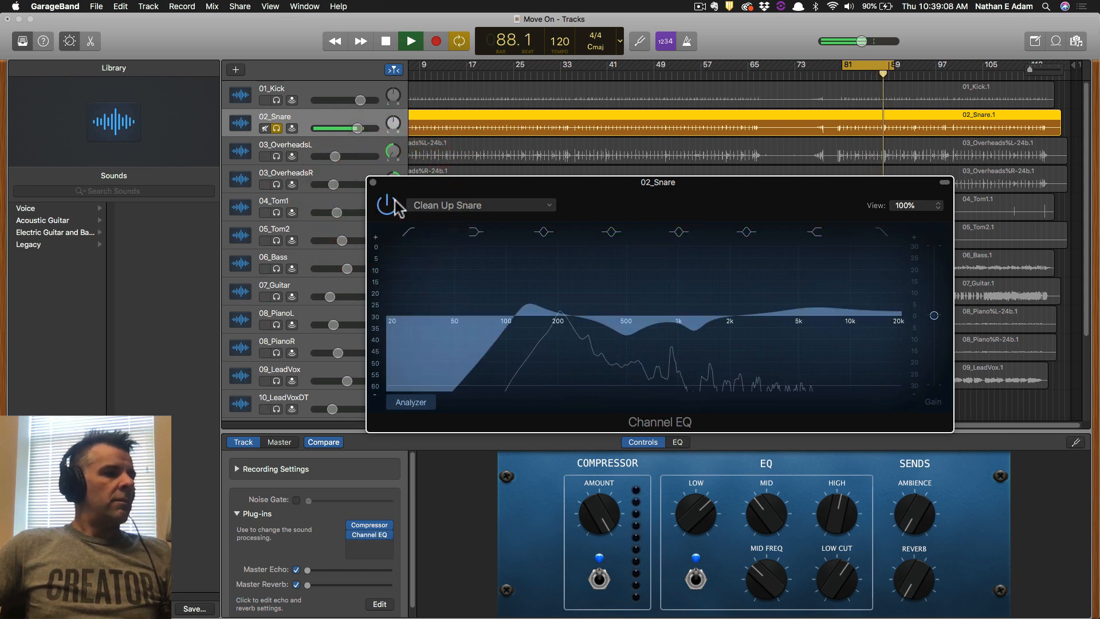
pyautogui.click(458, 209)
pyautogui.moveTo(515, 333)
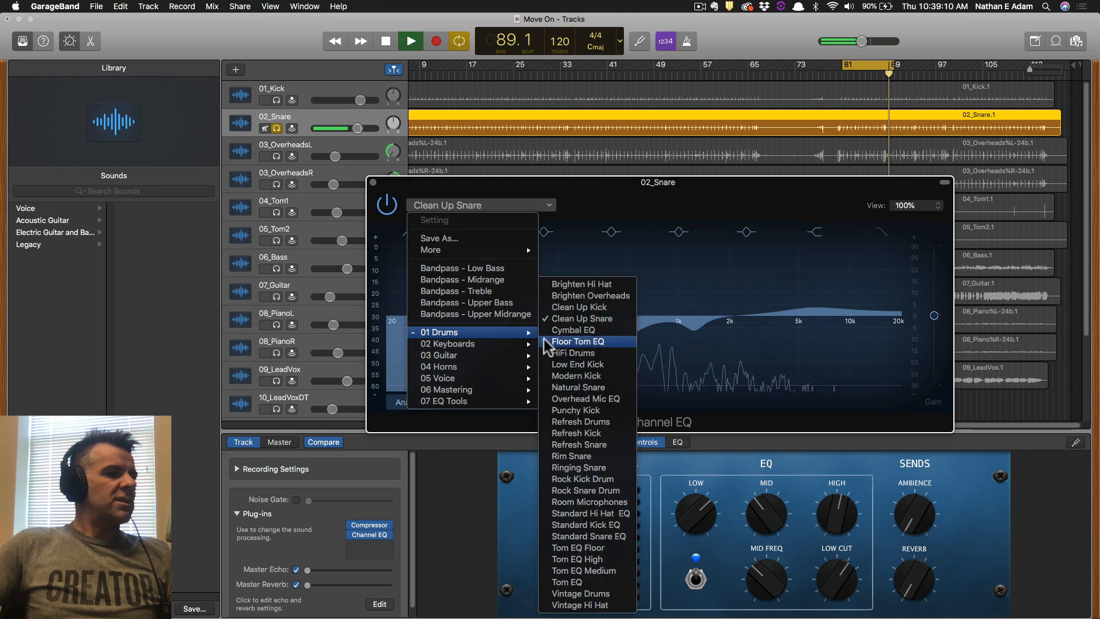
pyautogui.click(595, 388)
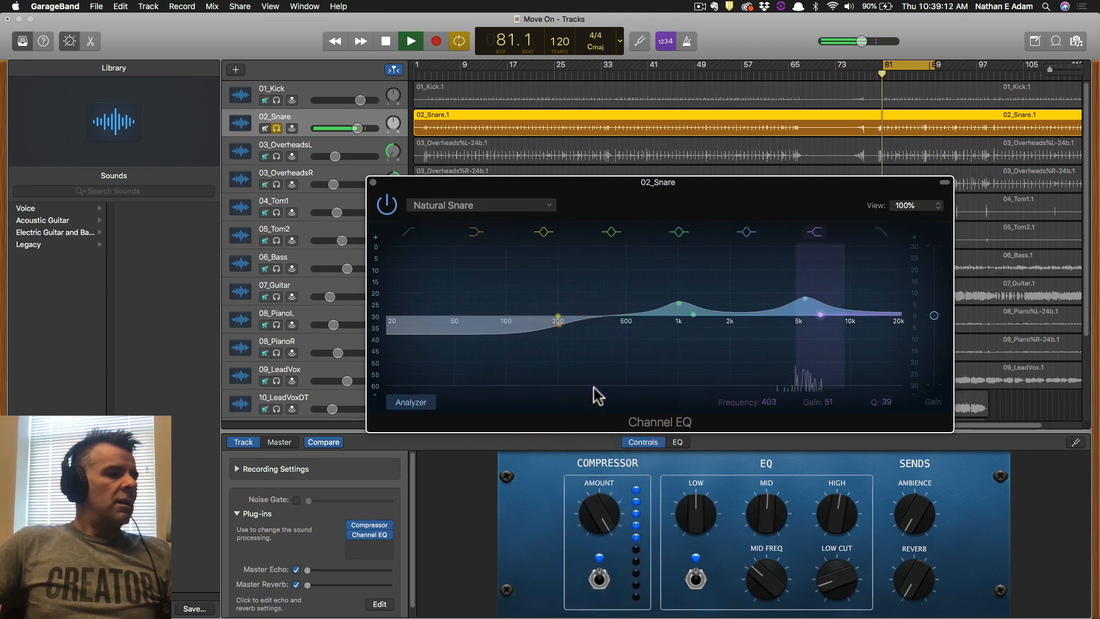
# Audition the Refresh Snare and Ringing Snare EQ presets on the snare.
pyautogui.click(463, 207)
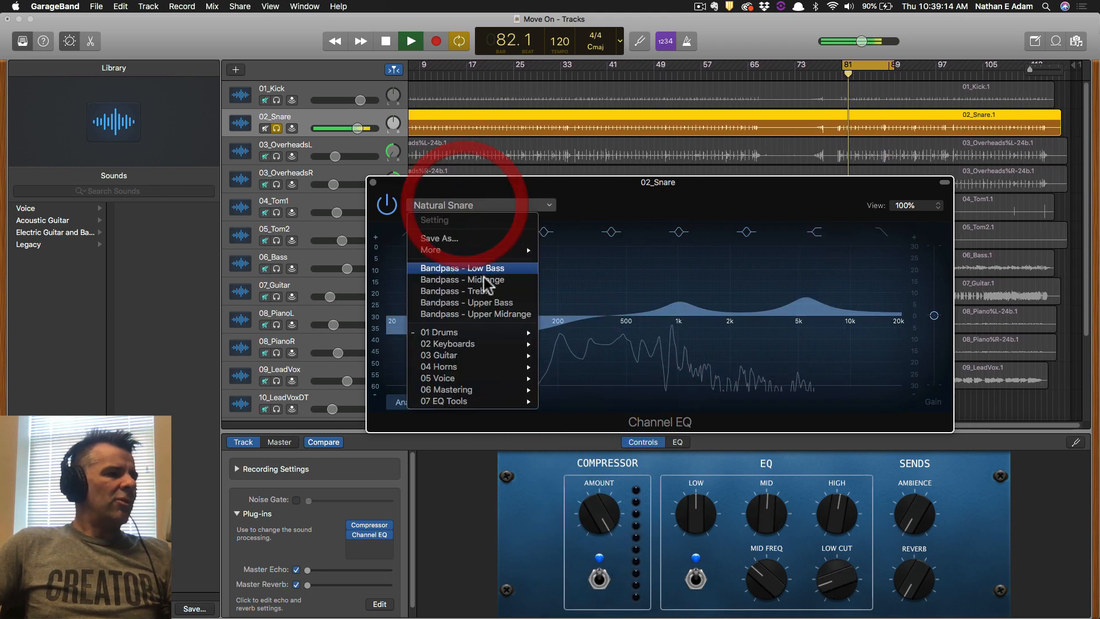
pyautogui.moveTo(505, 337)
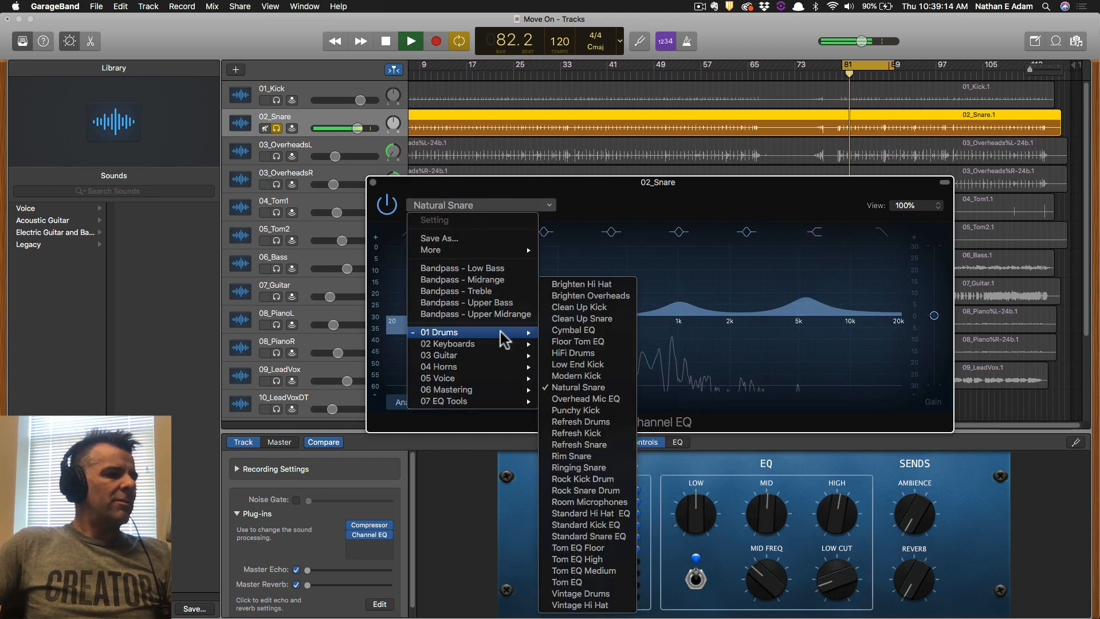
pyautogui.click(602, 445)
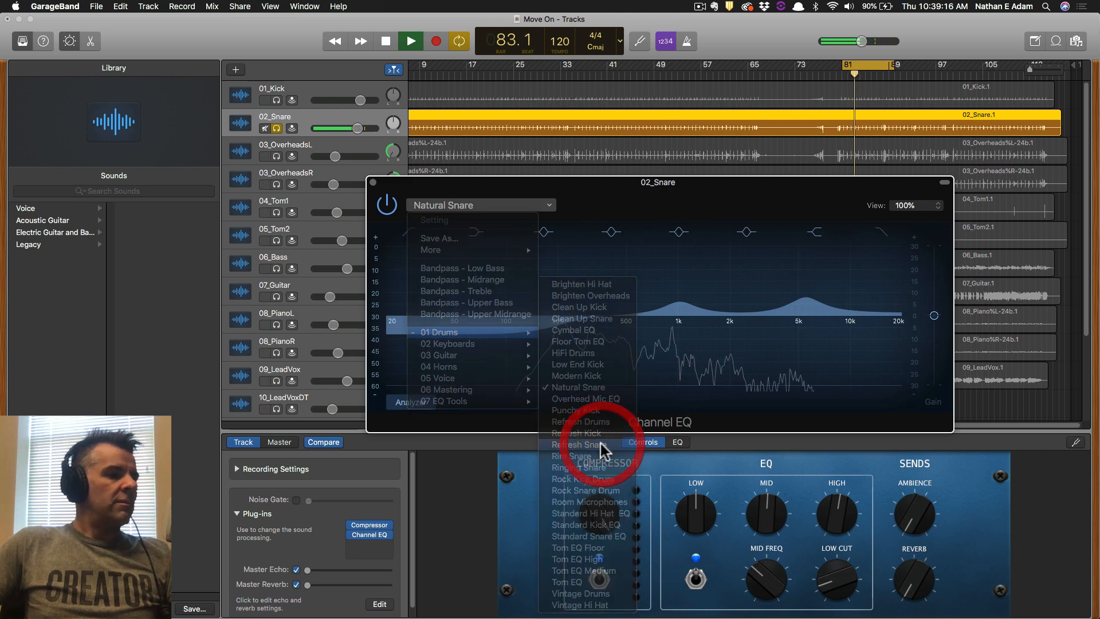
pyautogui.click(486, 205)
pyautogui.moveTo(459, 333)
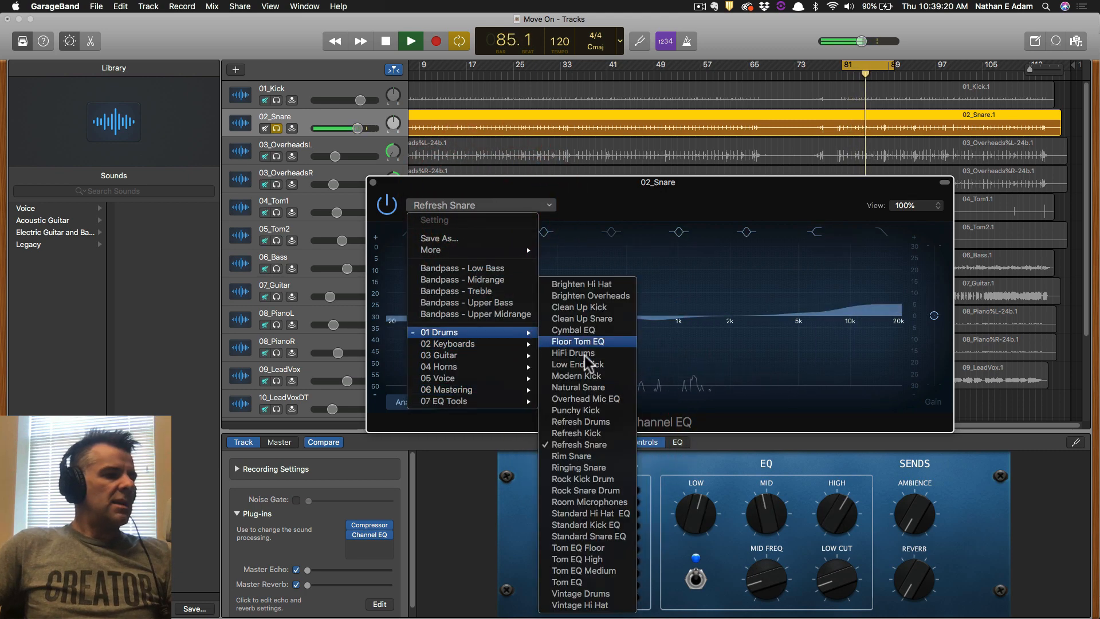
pyautogui.click(579, 468)
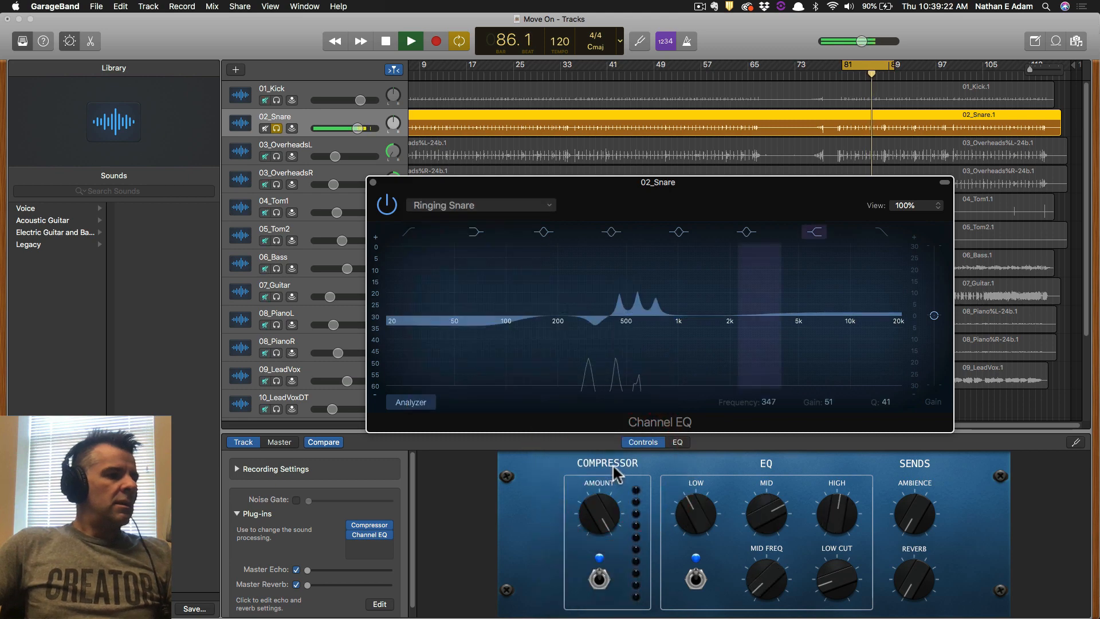
# Try Standard Snare, settle back on Clean Up Snare, and close the EQ window.
pyautogui.click(521, 207)
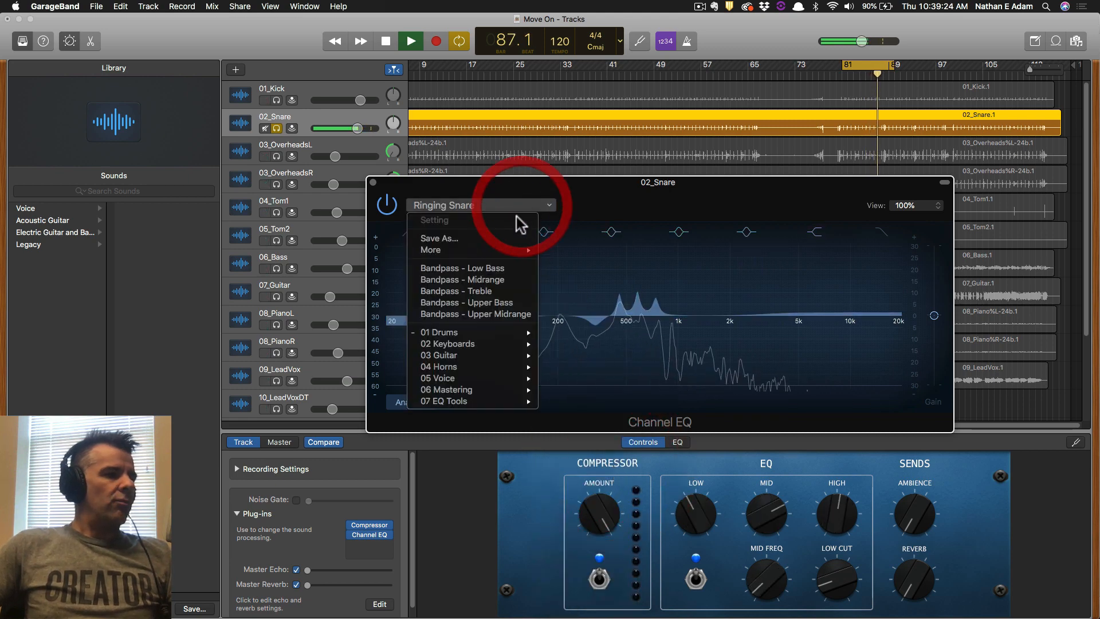
pyautogui.moveTo(508, 334)
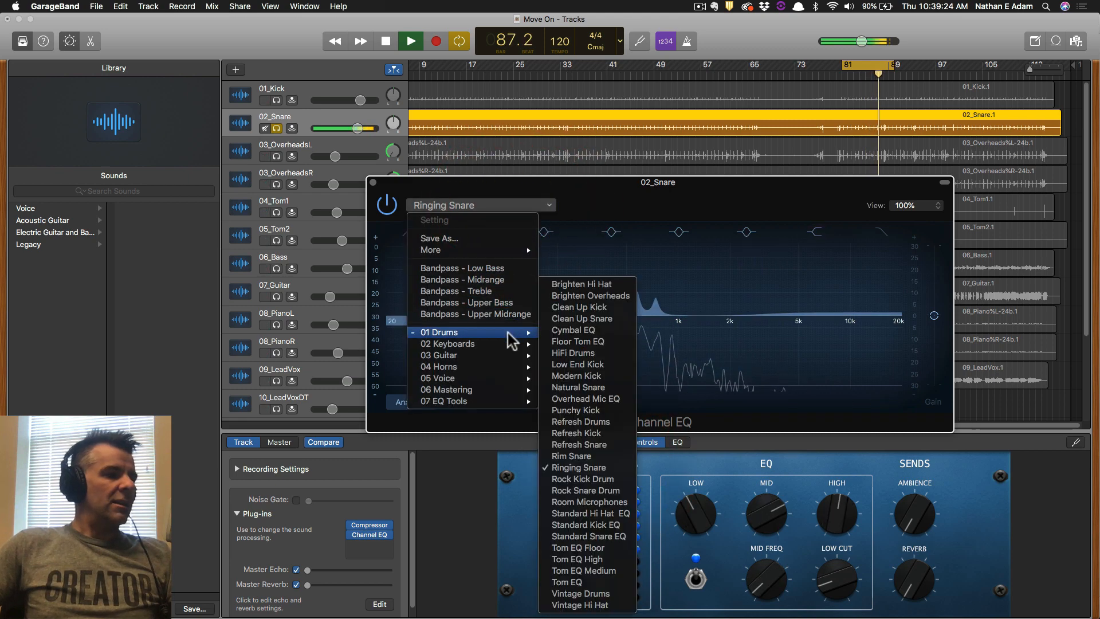
pyautogui.click(618, 537)
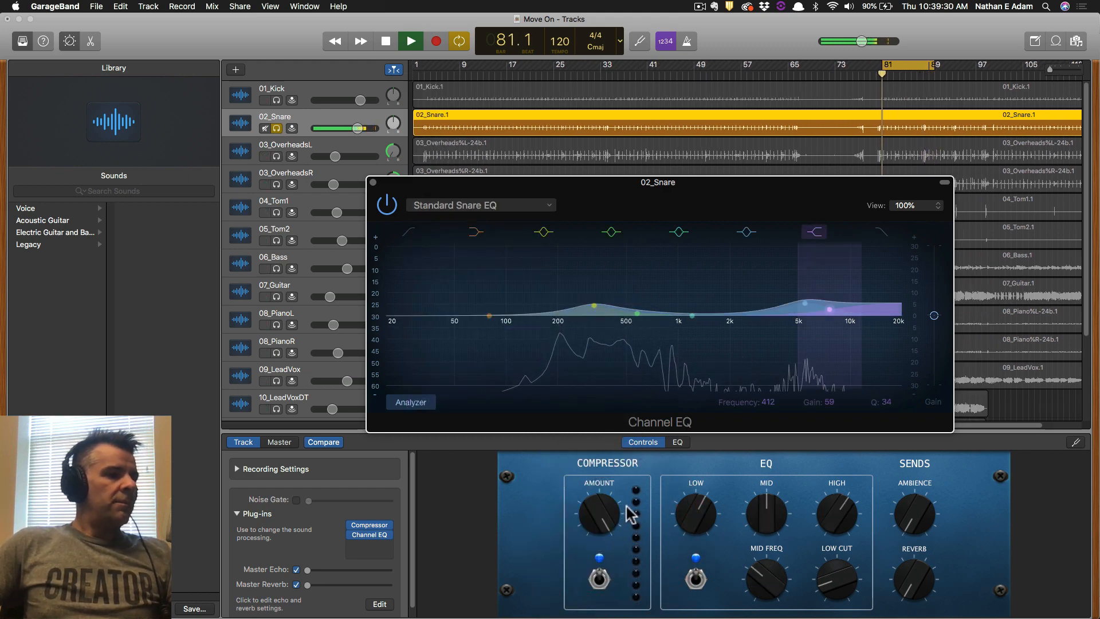
pyautogui.click(480, 201)
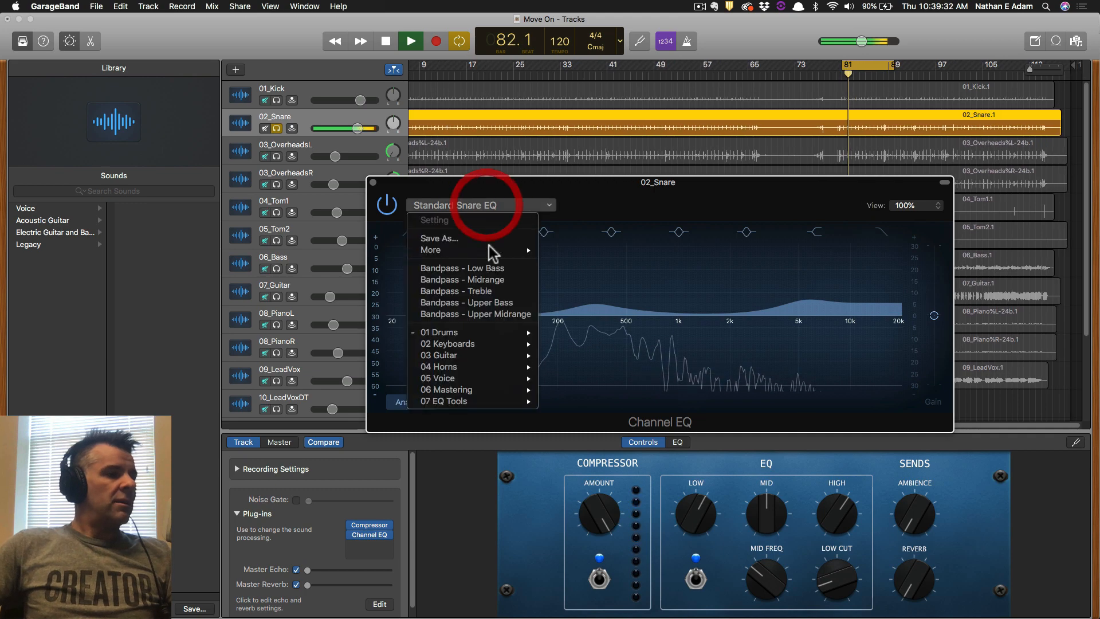
pyautogui.moveTo(495, 337)
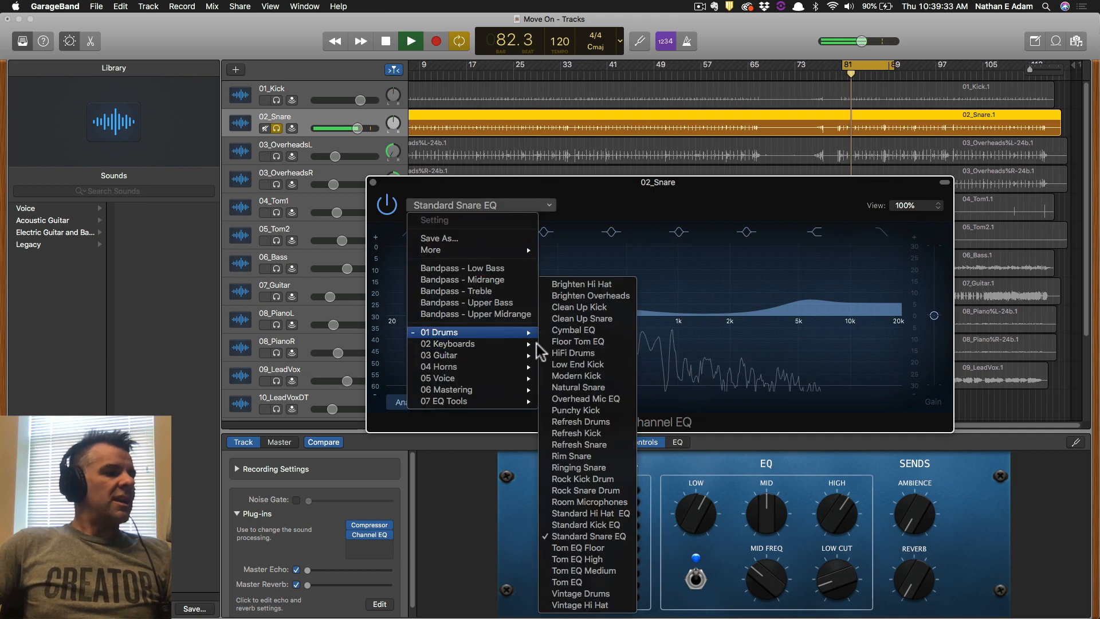
pyautogui.click(608, 319)
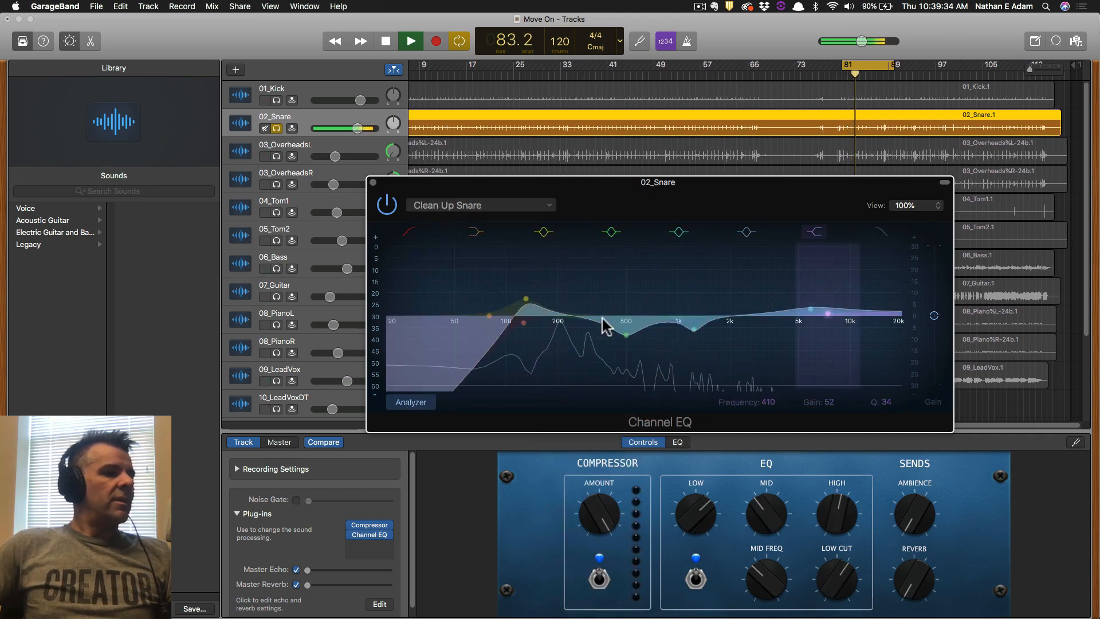
pyautogui.click(373, 182)
# Solo only 03_OverheadsL, select it, and bring up its Channel EQ.
pyautogui.click(276, 156)
pyautogui.click(276, 184)
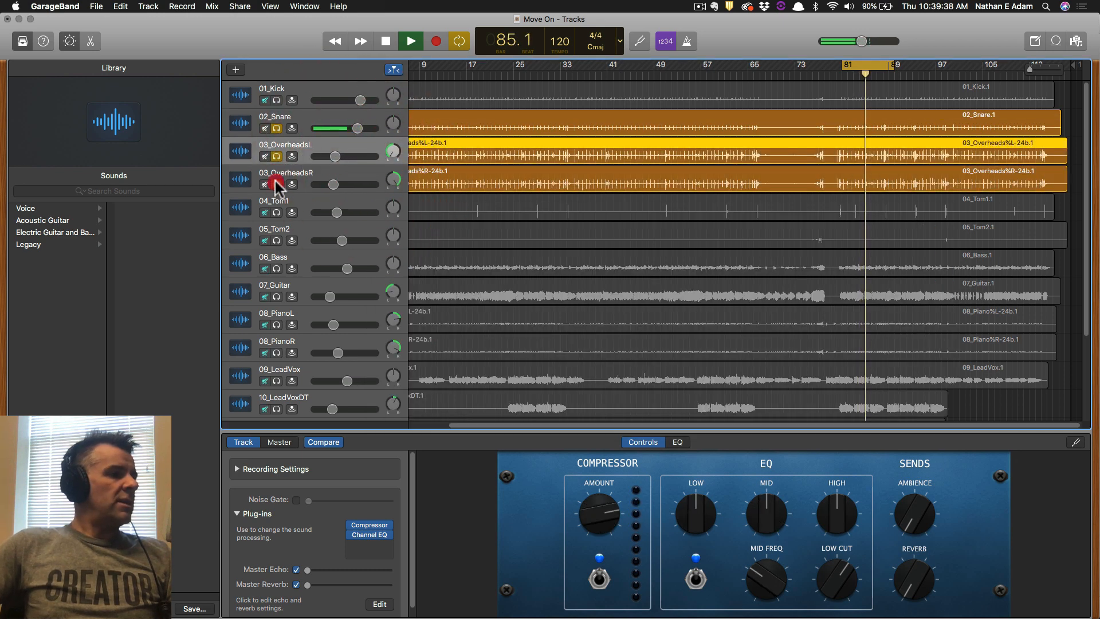
pyautogui.click(277, 184)
pyautogui.click(276, 128)
pyautogui.click(312, 145)
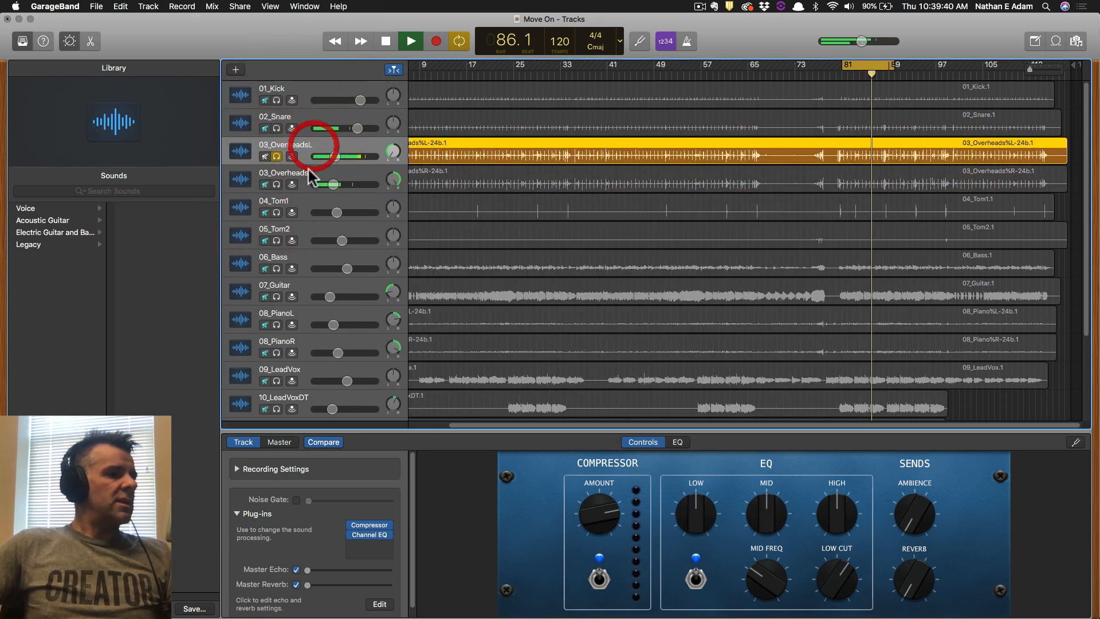
pyautogui.click(370, 534)
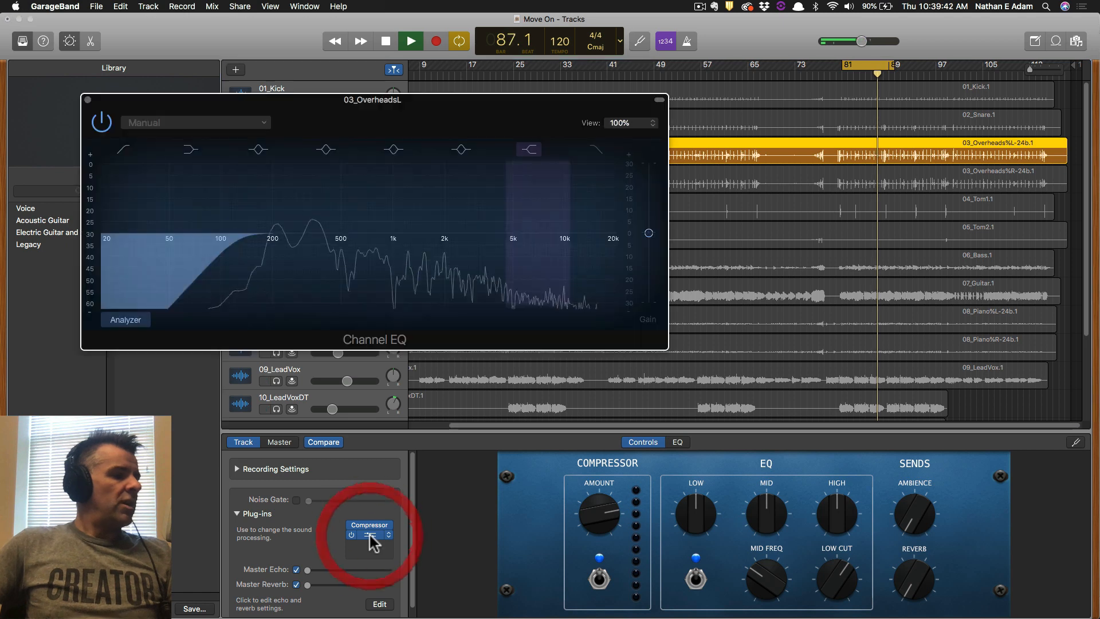
pyautogui.moveTo(319, 98); pyautogui.dragTo(521, 121)
# Apply the 01 Drums > Room Microphones preset to the OverheadsL Channel EQ.
pyautogui.click(455, 146)
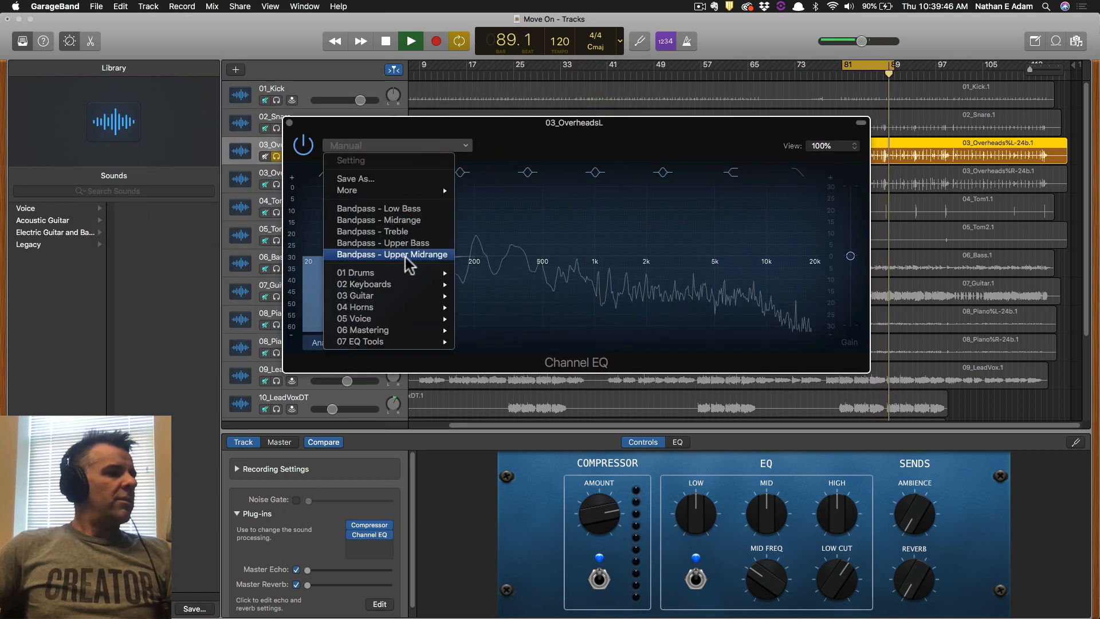
pyautogui.moveTo(417, 273)
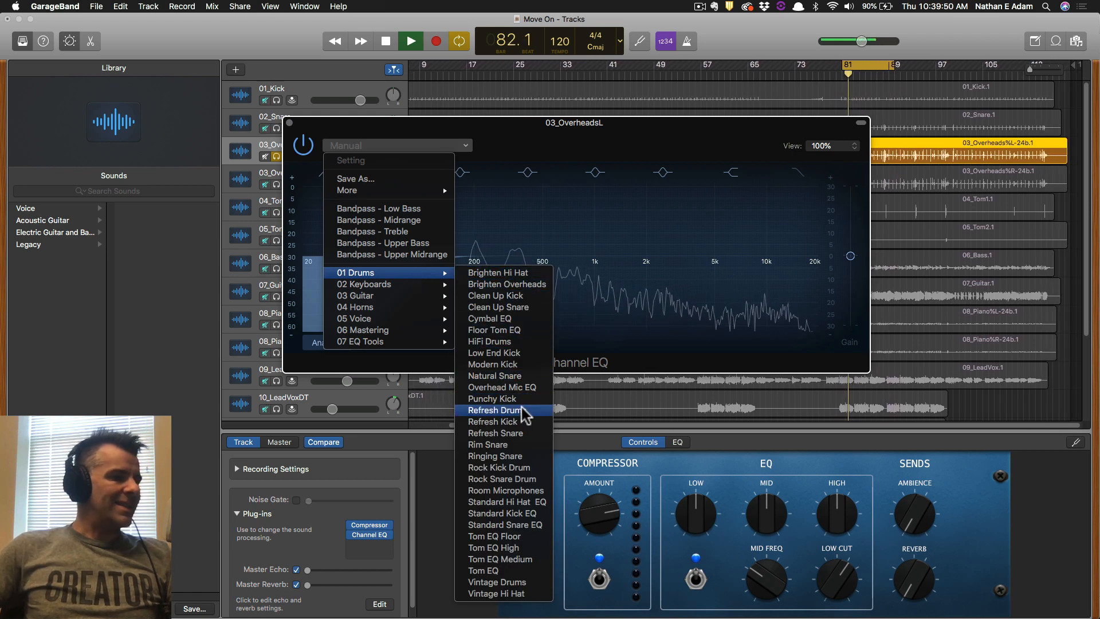
pyautogui.click(533, 491)
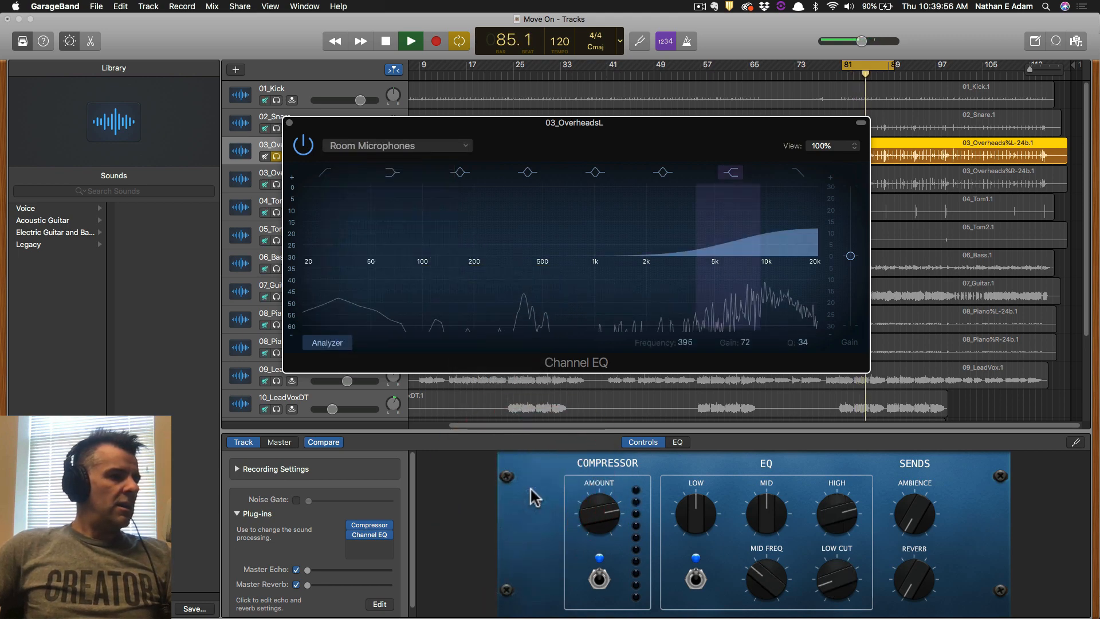
pyautogui.press('a')
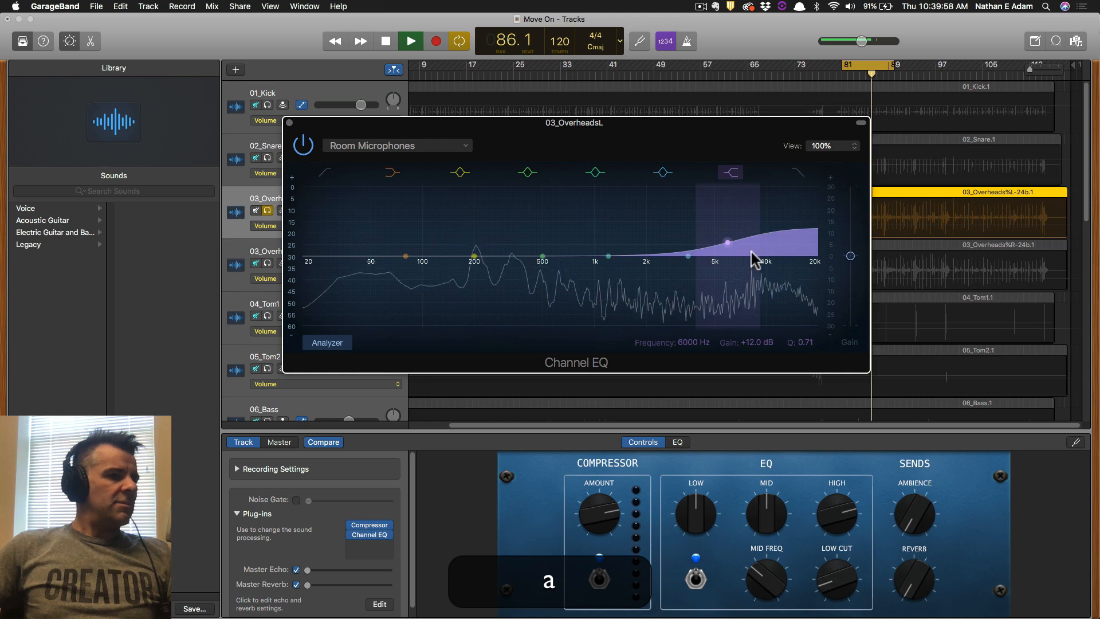
pyautogui.press('a')
# Compare the Overhead Mic preset, then switch back to Room Microphones.
pyautogui.click(424, 148)
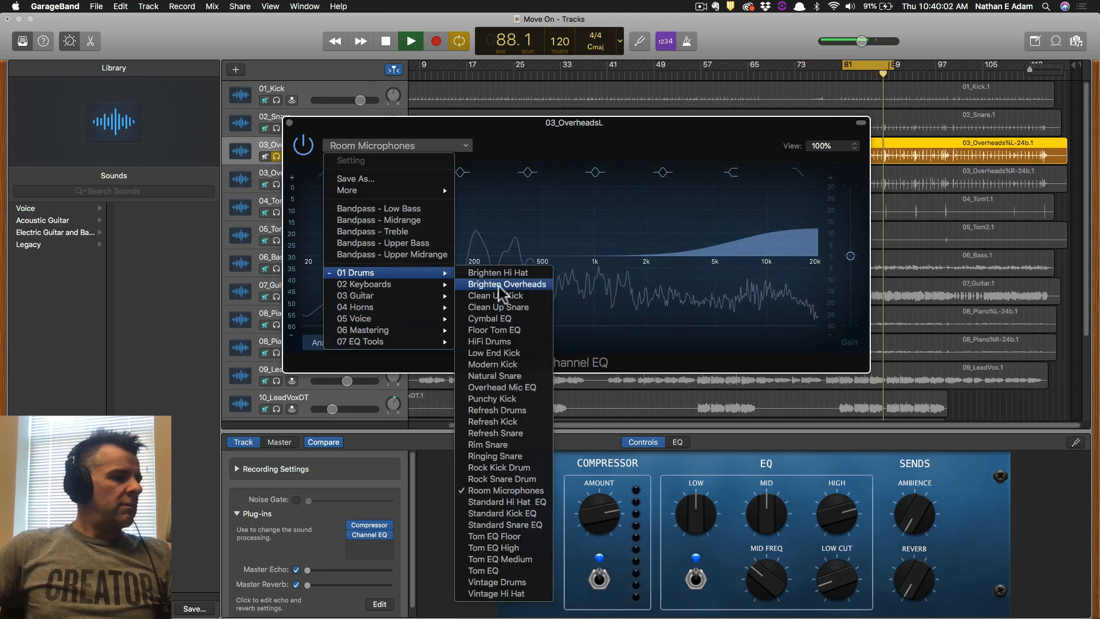
pyautogui.click(518, 388)
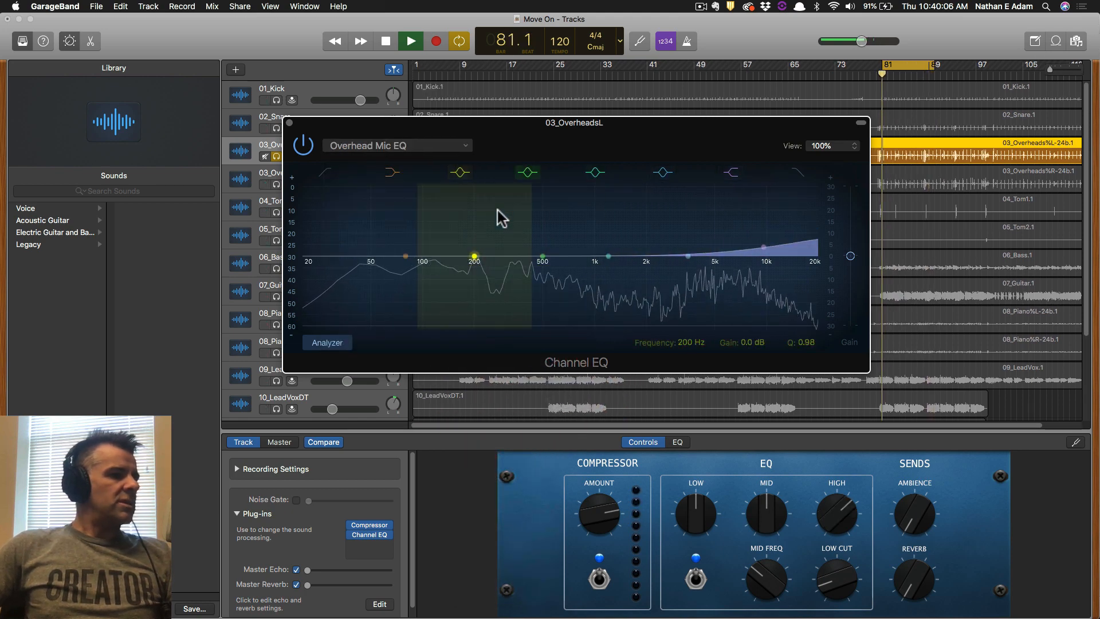
pyautogui.click(405, 147)
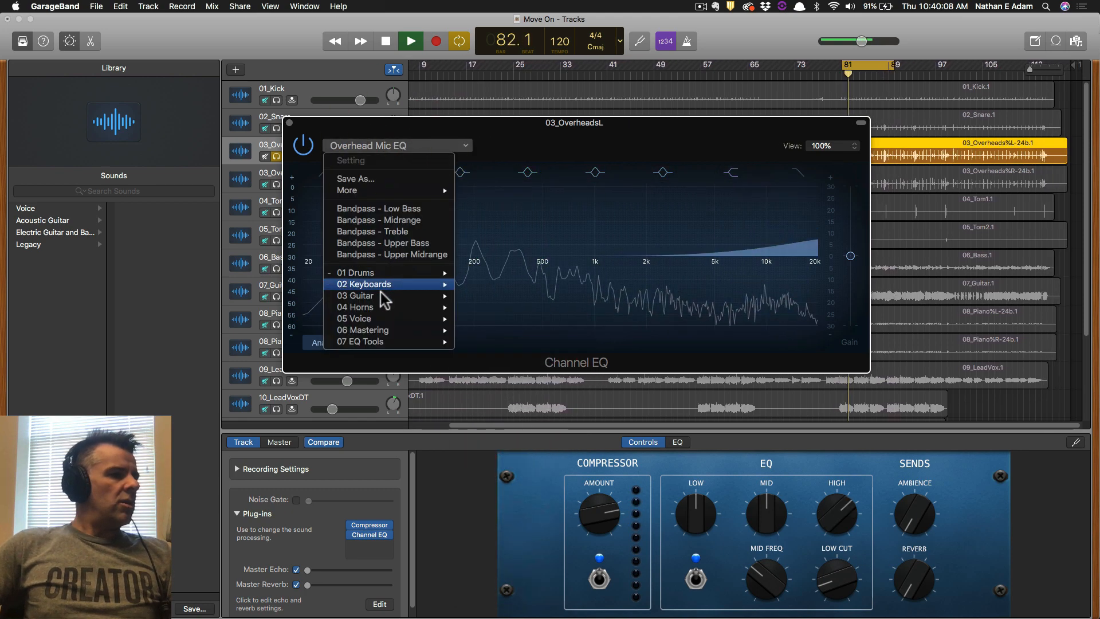
pyautogui.moveTo(393, 275)
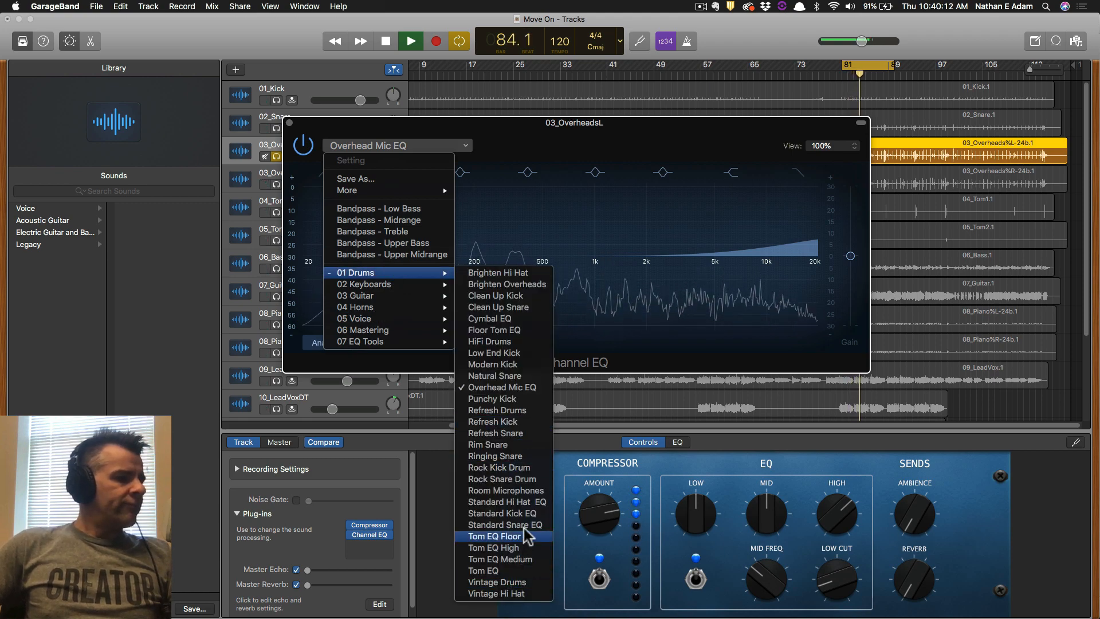
pyautogui.click(504, 490)
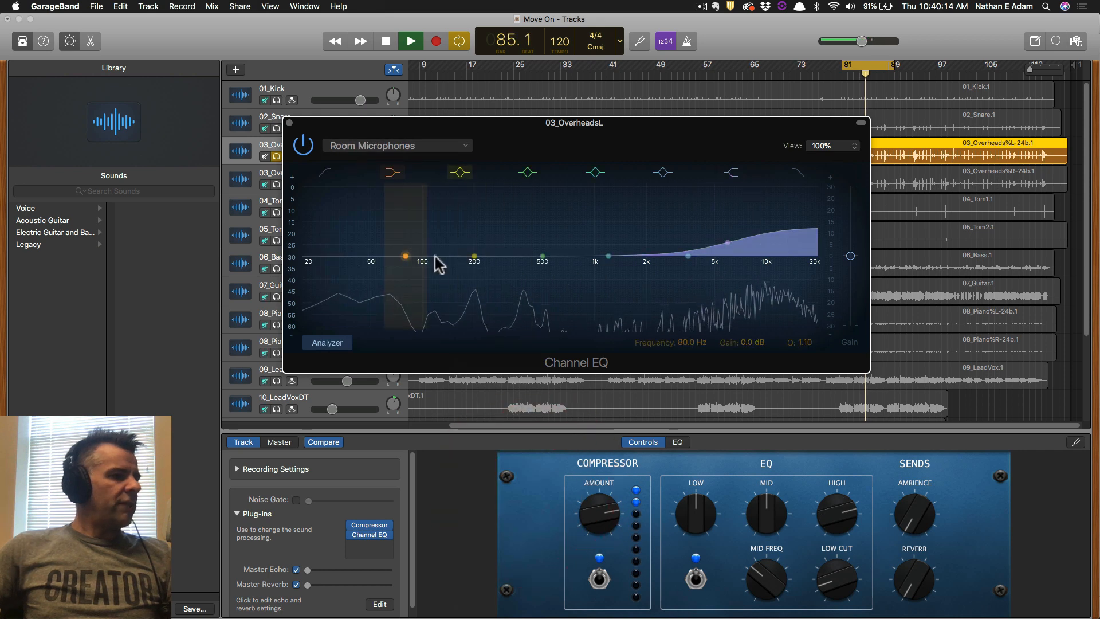
# Enable the low-cut band at about 152 Hz and close the OverheadsL EQ.
pyautogui.click(325, 172)
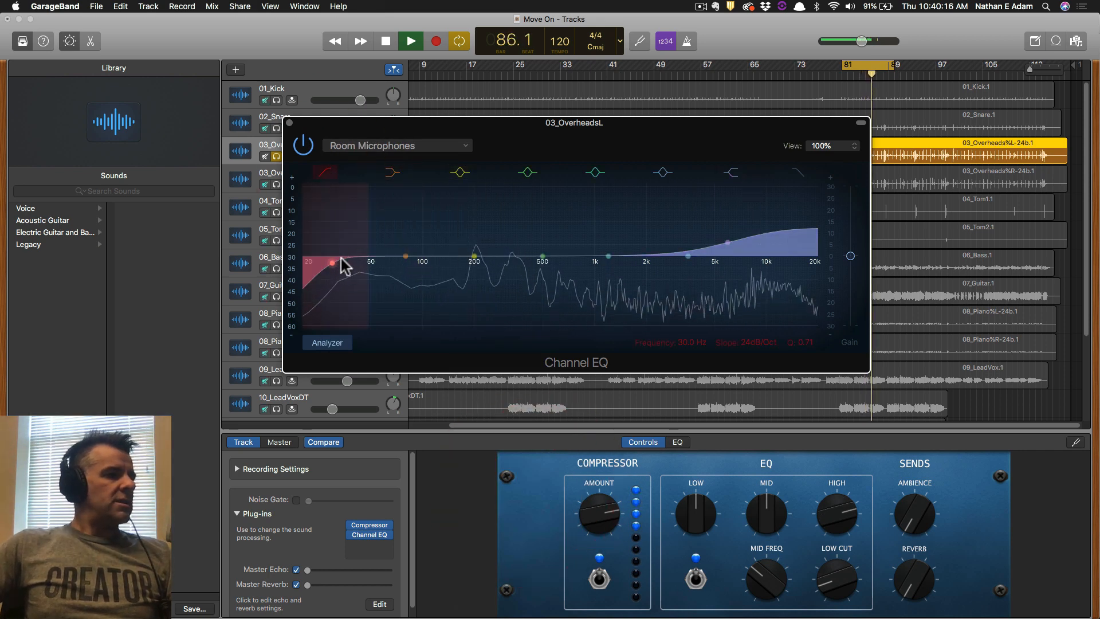
pyautogui.moveTo(375, 265); pyautogui.dragTo(467, 265)
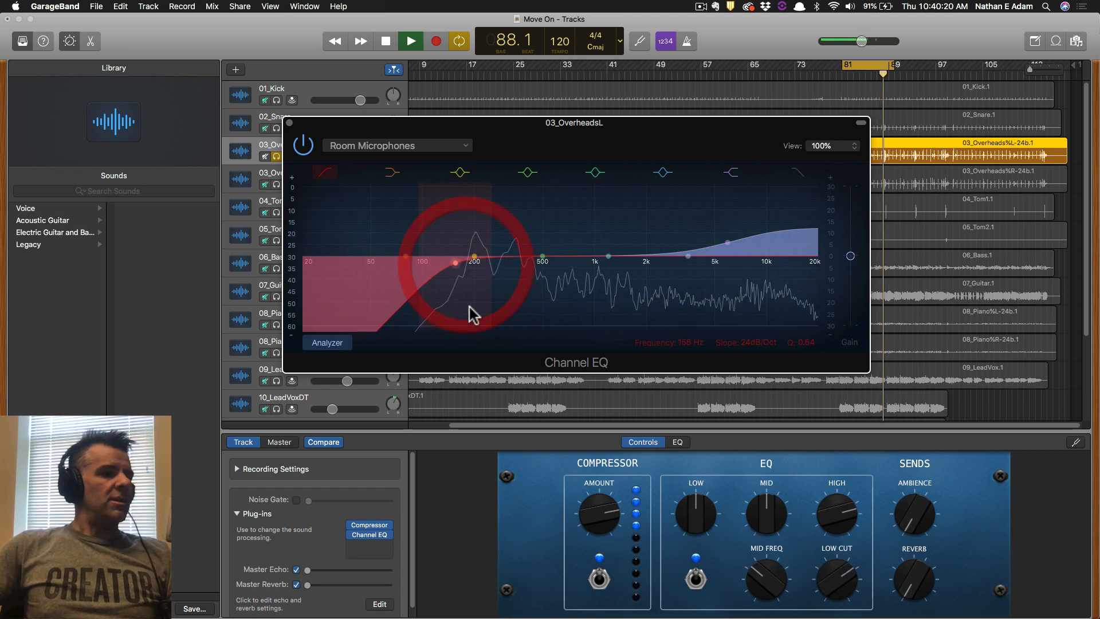
pyautogui.click(289, 123)
# Solo 03_OverheadsR and give its Channel EQ Room Microphones with a raised low cut.
pyautogui.click(276, 184)
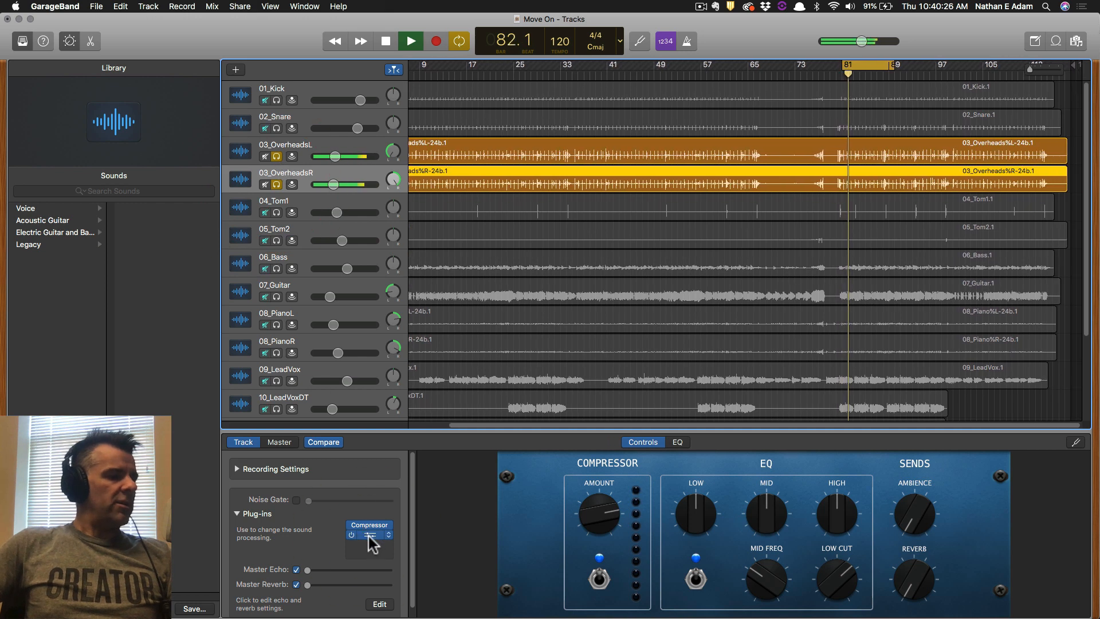
pyautogui.click(369, 536)
pyautogui.click(207, 124)
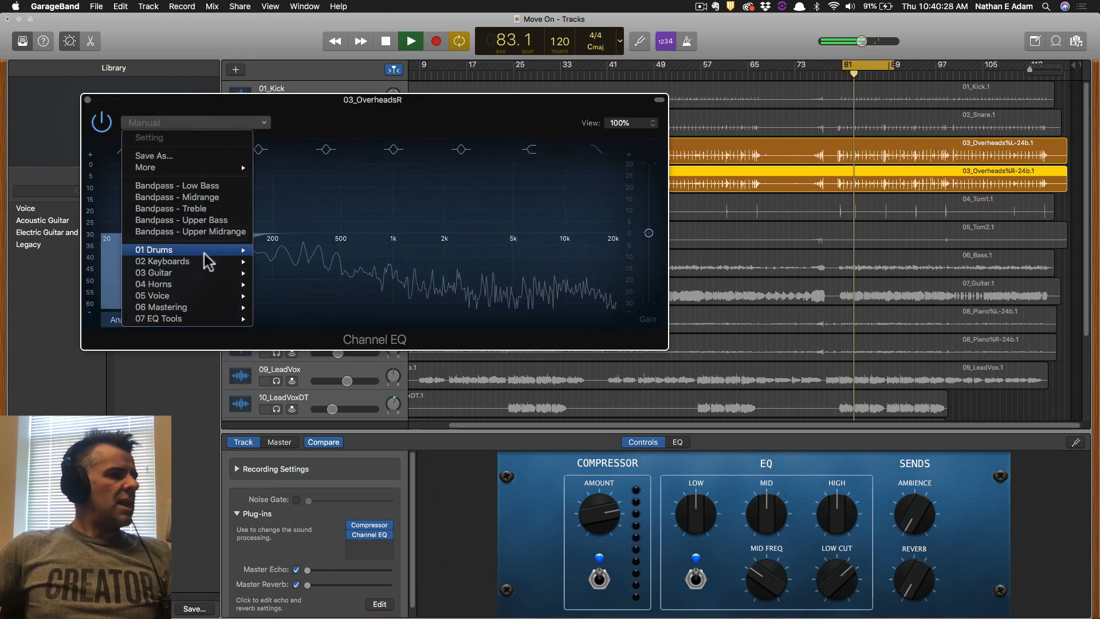
pyautogui.moveTo(206, 252)
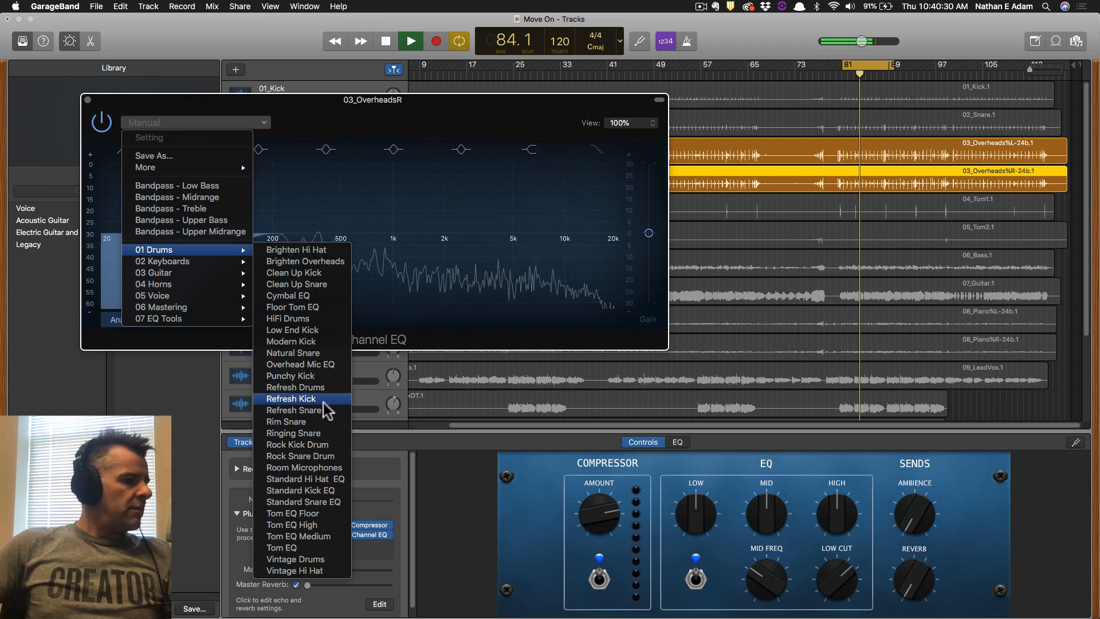
pyautogui.click(337, 468)
pyautogui.click(123, 149)
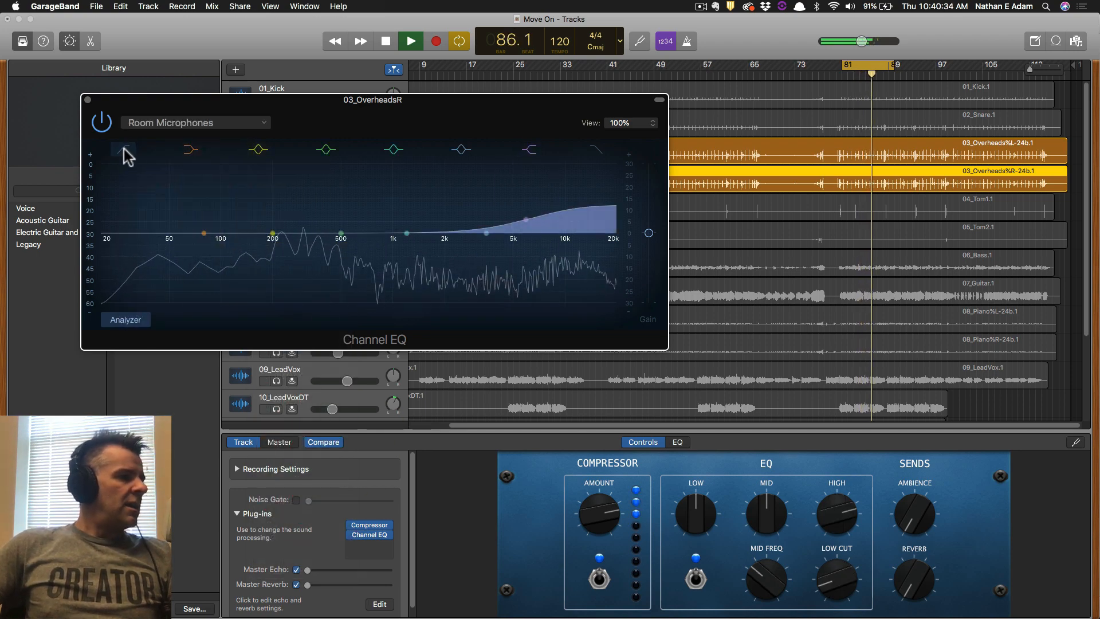
pyautogui.moveTo(131, 242); pyautogui.dragTo(184, 196)
pyautogui.click(88, 99)
# Solo the kick and snare tracks, audition playback, and save the project.
pyautogui.press('space')
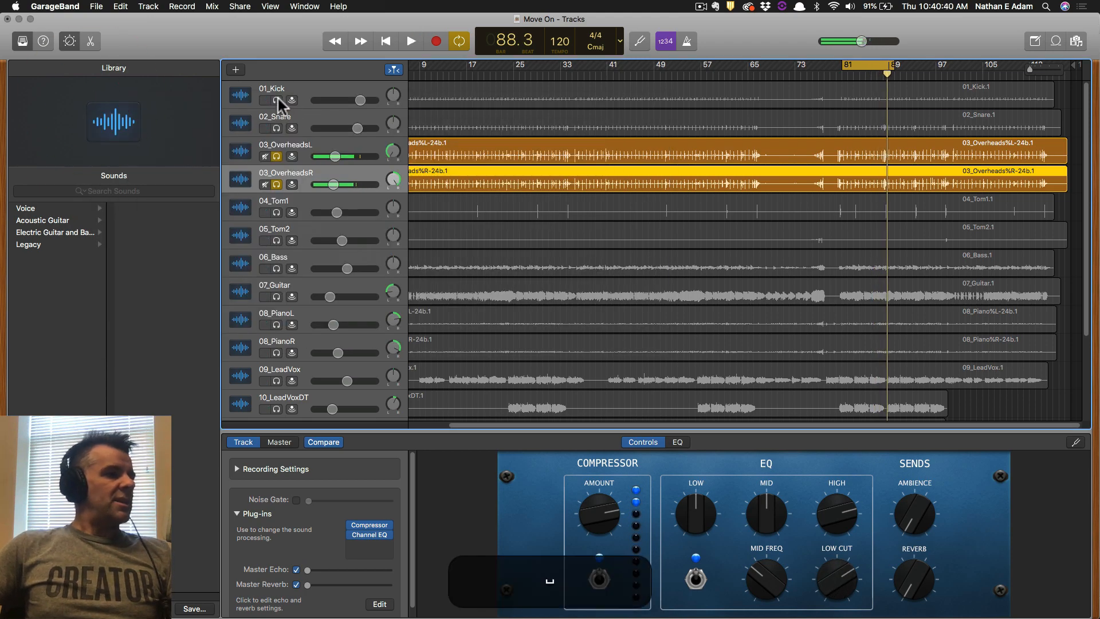
pyautogui.moveTo(278, 98); pyautogui.dragTo(277, 183)
pyautogui.press('space')
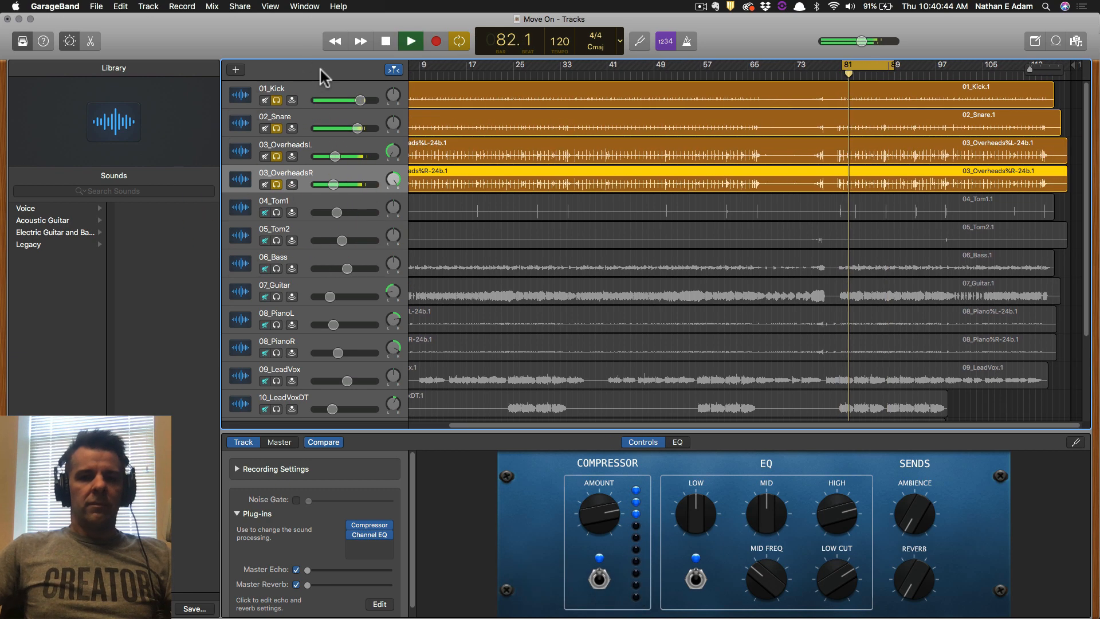
pyautogui.press('space')
pyautogui.moveTo(276, 95); pyautogui.dragTo(278, 181)
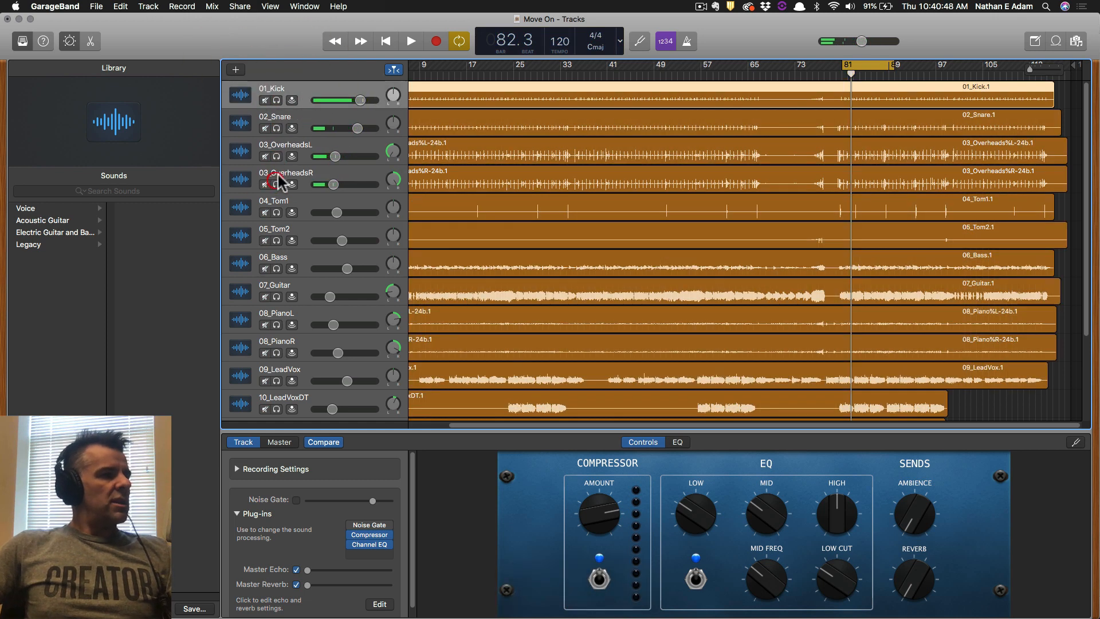
pyautogui.press('super+s')
# Select 06_Bass, open its Channel EQ, and turn on its Compressor.
pyautogui.click(320, 259)
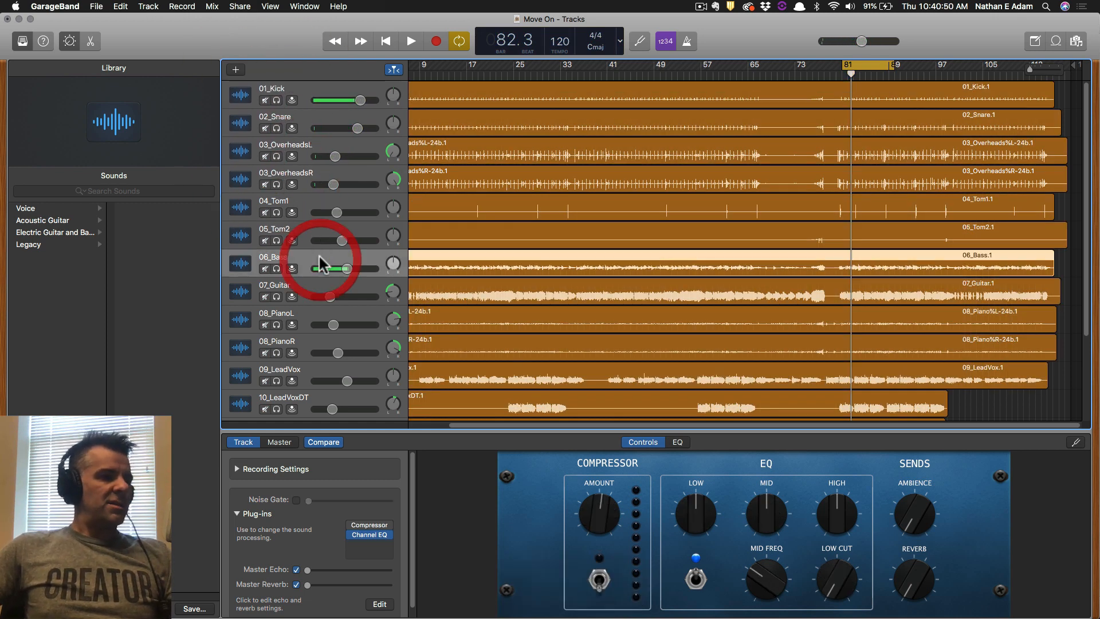
pyautogui.click(369, 536)
pyautogui.moveTo(381, 123); pyautogui.dragTo(746, 143)
pyautogui.click(368, 529)
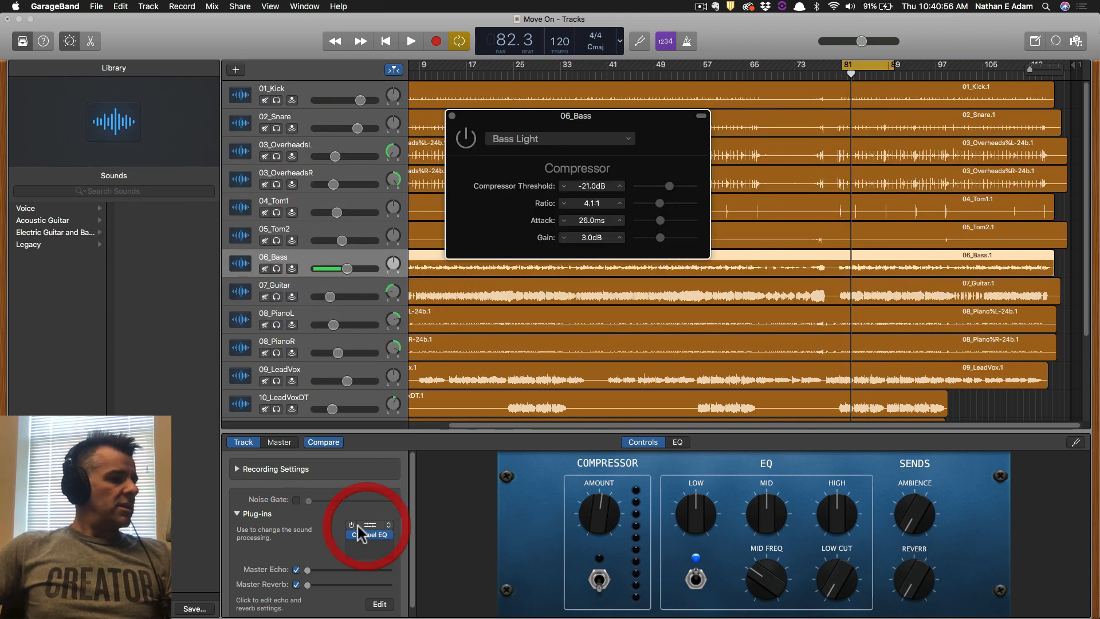
pyautogui.click(353, 525)
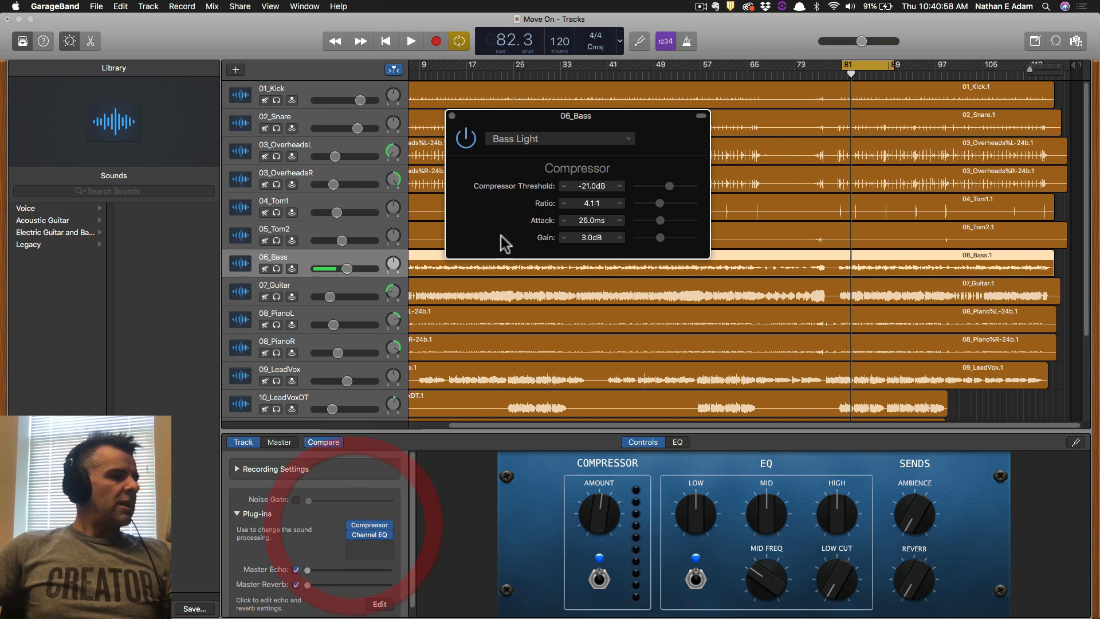
pyautogui.press('space')
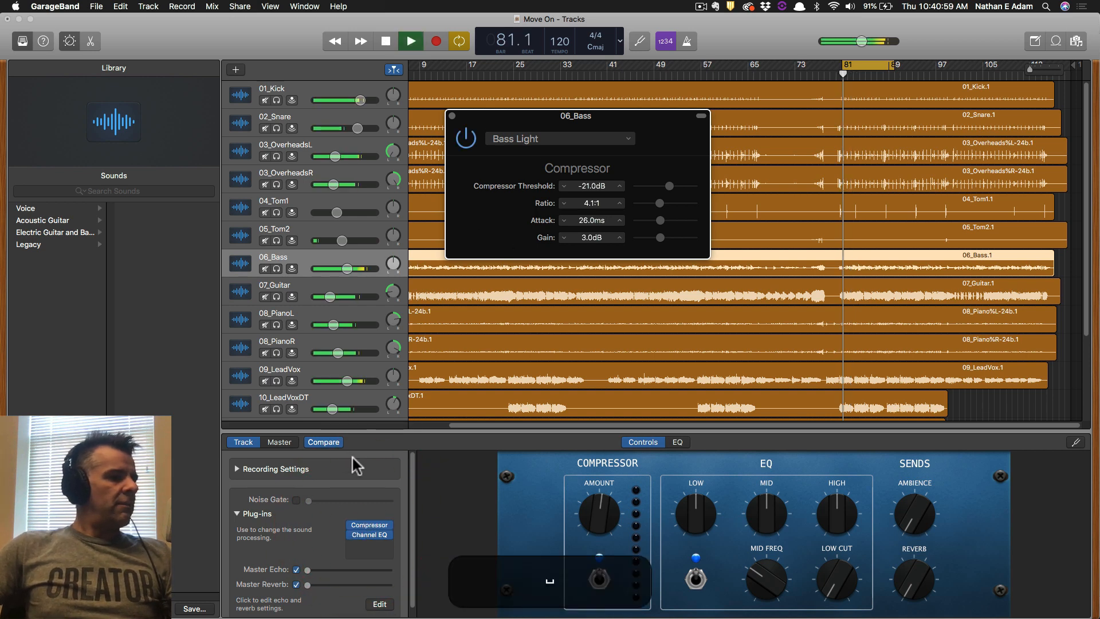
pyautogui.press('space')
# Solo 06_Bass and apply the Bass Boost EQ preset.
pyautogui.click(370, 534)
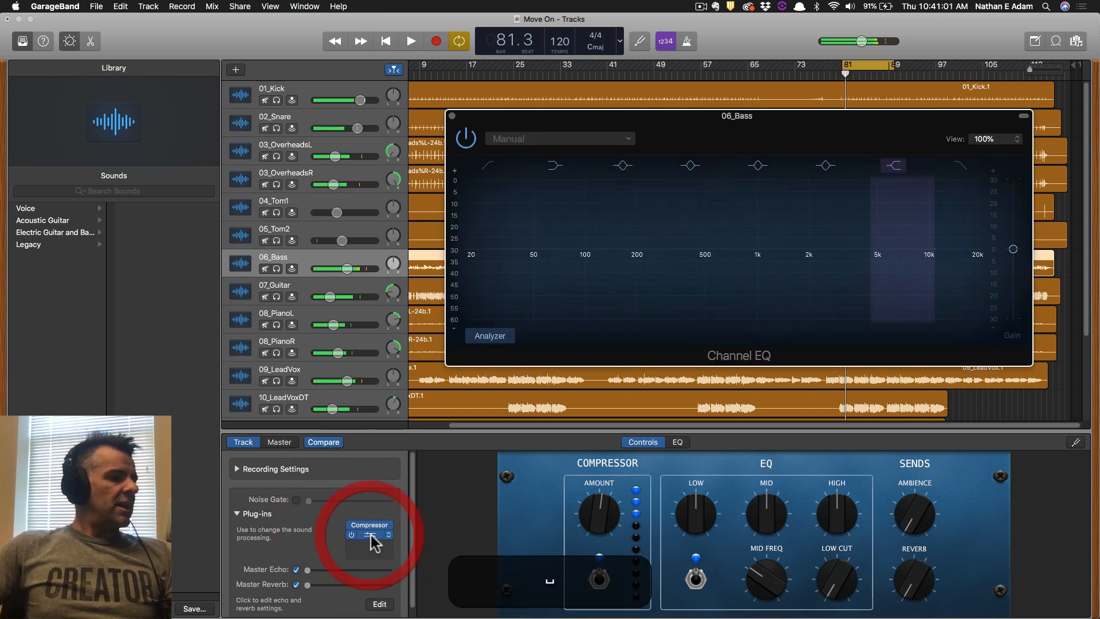
pyautogui.click(585, 139)
pyautogui.moveTo(552, 325)
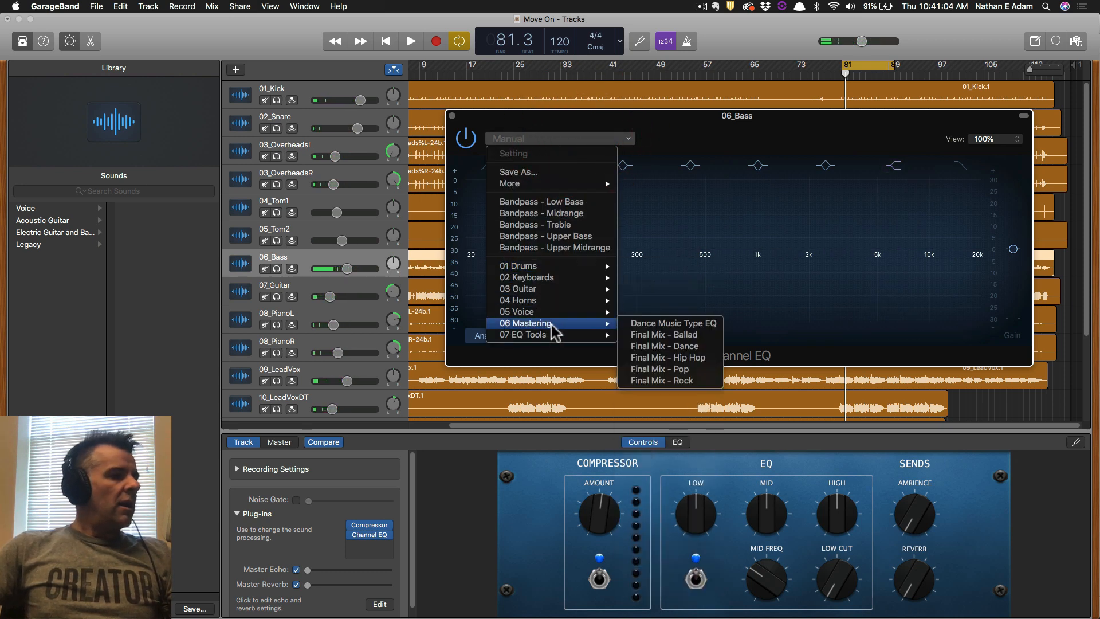
pyautogui.moveTo(564, 293)
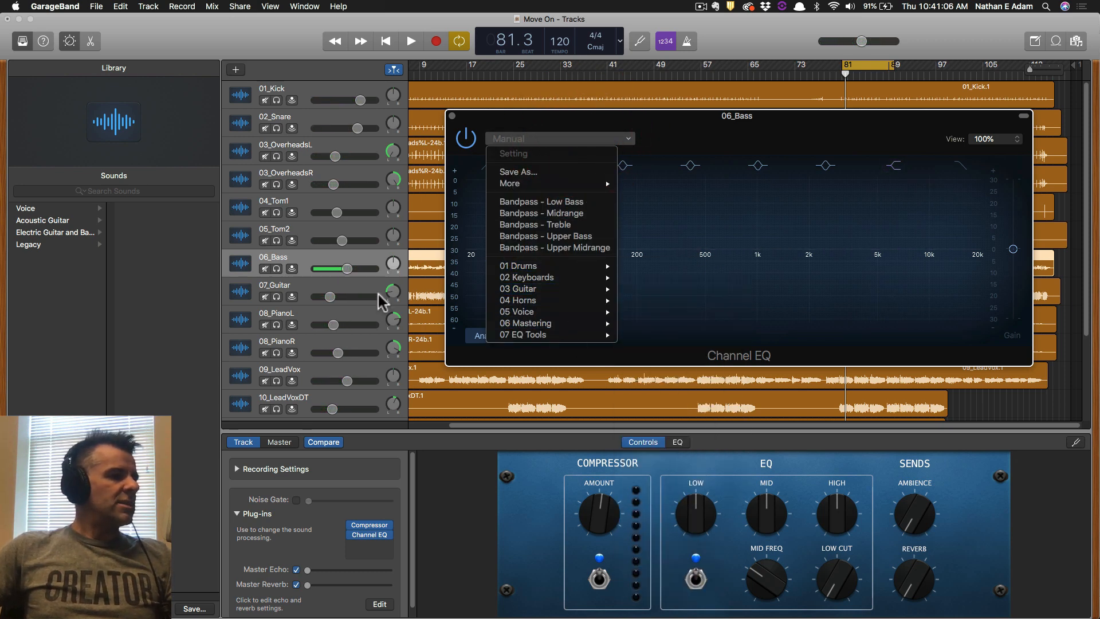
pyautogui.click(273, 269)
pyautogui.click(274, 267)
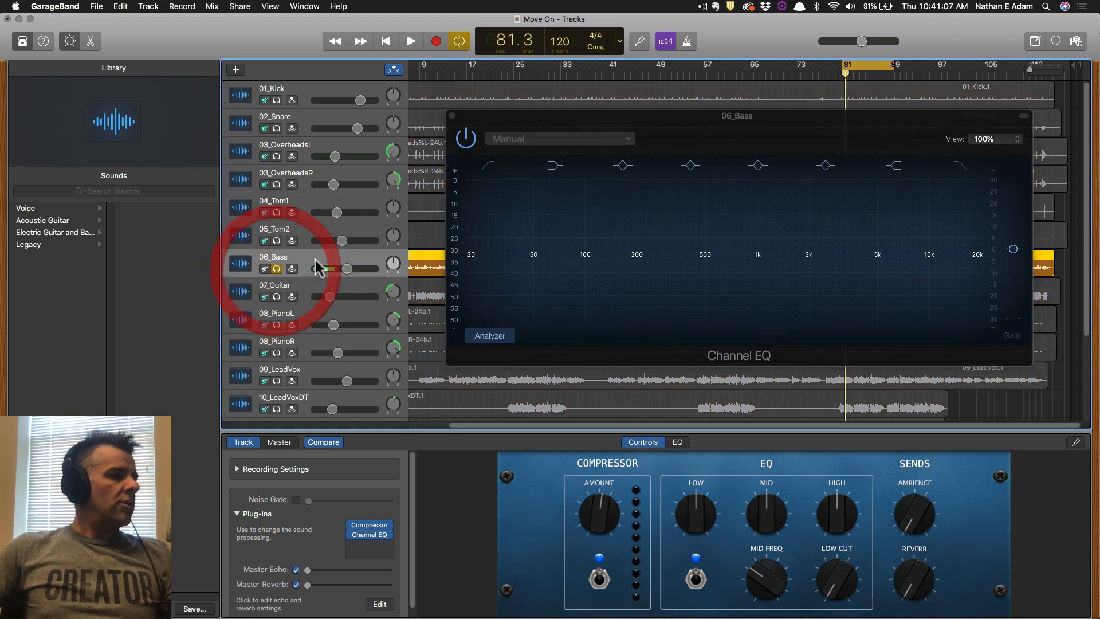
pyautogui.click(547, 140)
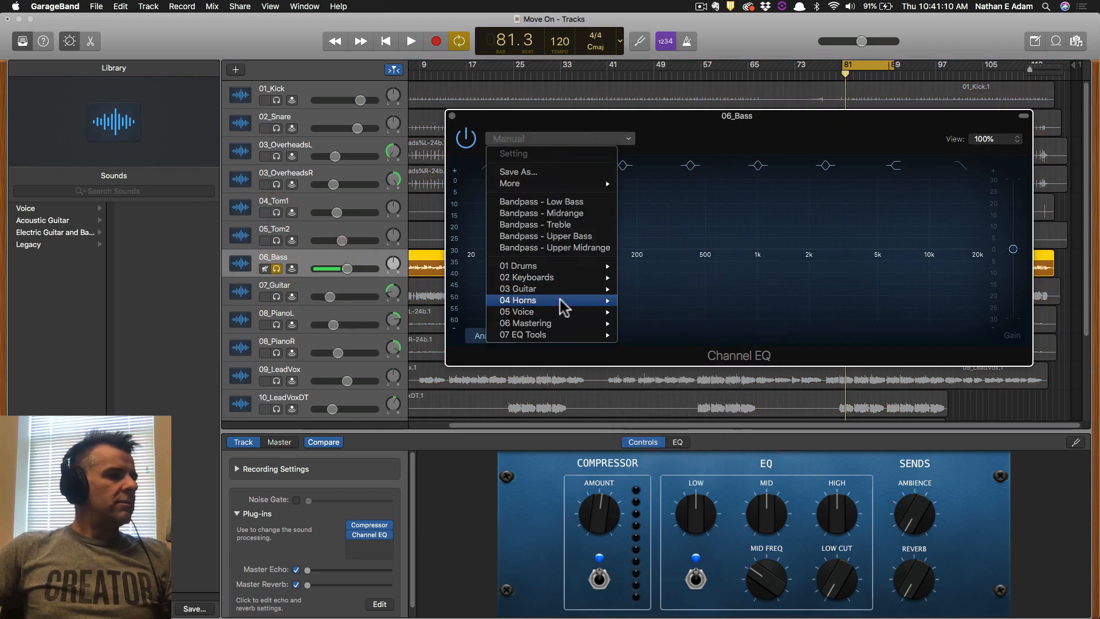
pyautogui.moveTo(564, 289)
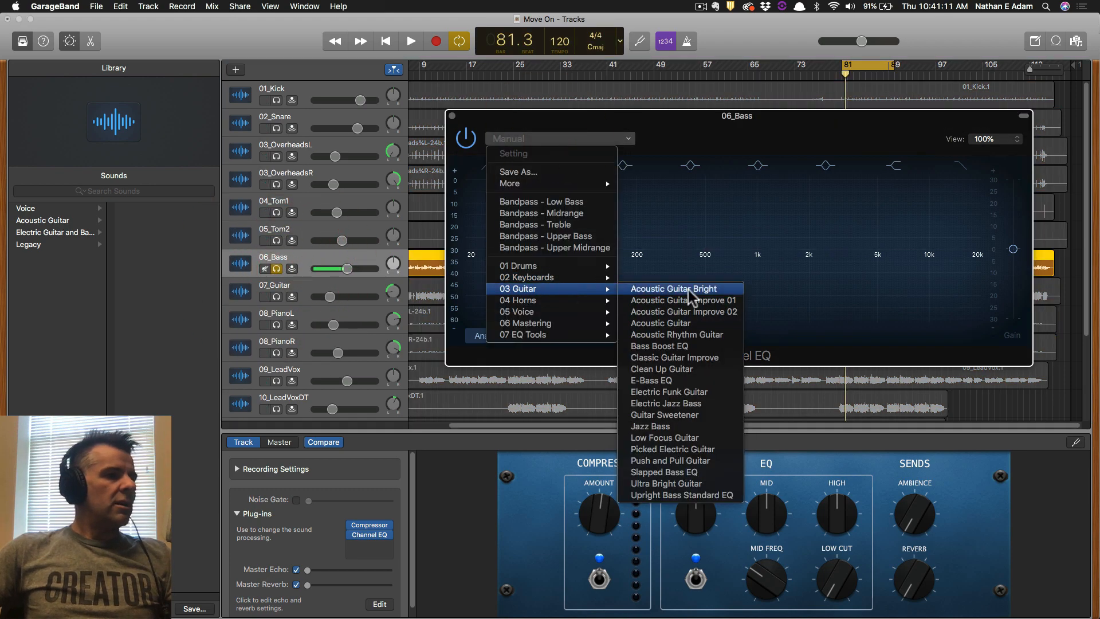
pyautogui.click(683, 346)
# Play back, compare with the EQ bypassed, then try the E-Bass preset on the bass.
pyautogui.press('space')
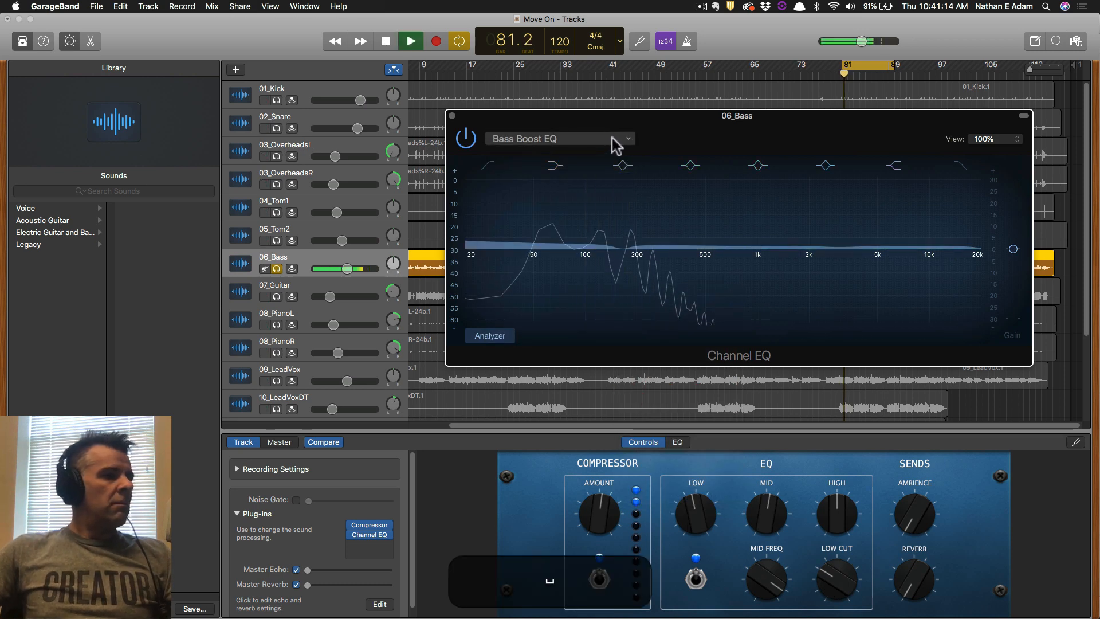
pyautogui.click(467, 139)
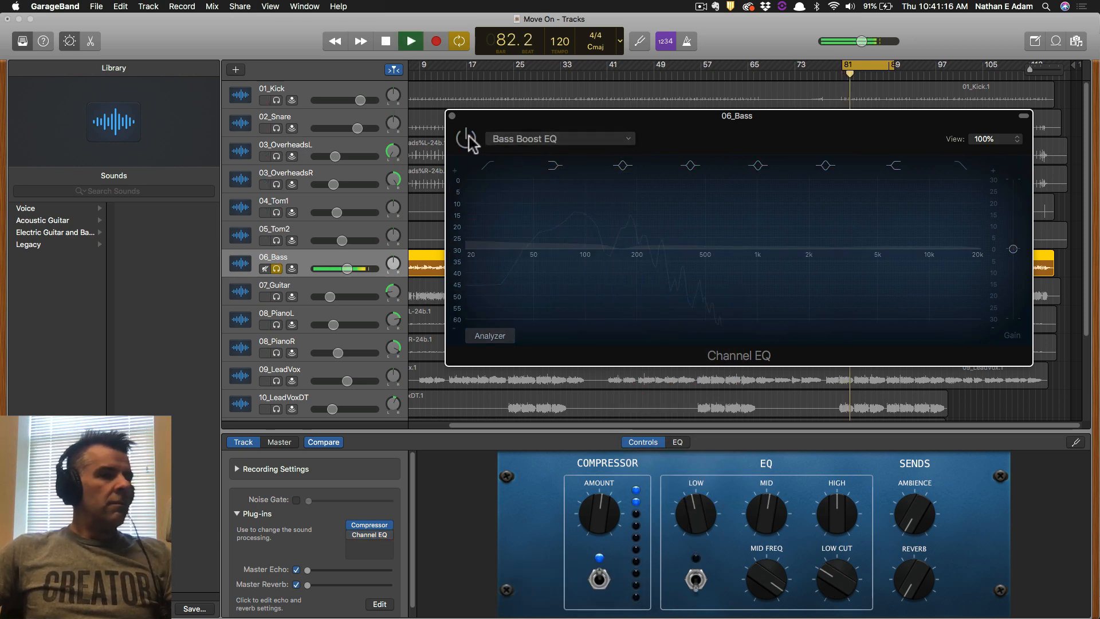
pyautogui.click(466, 138)
pyautogui.click(569, 139)
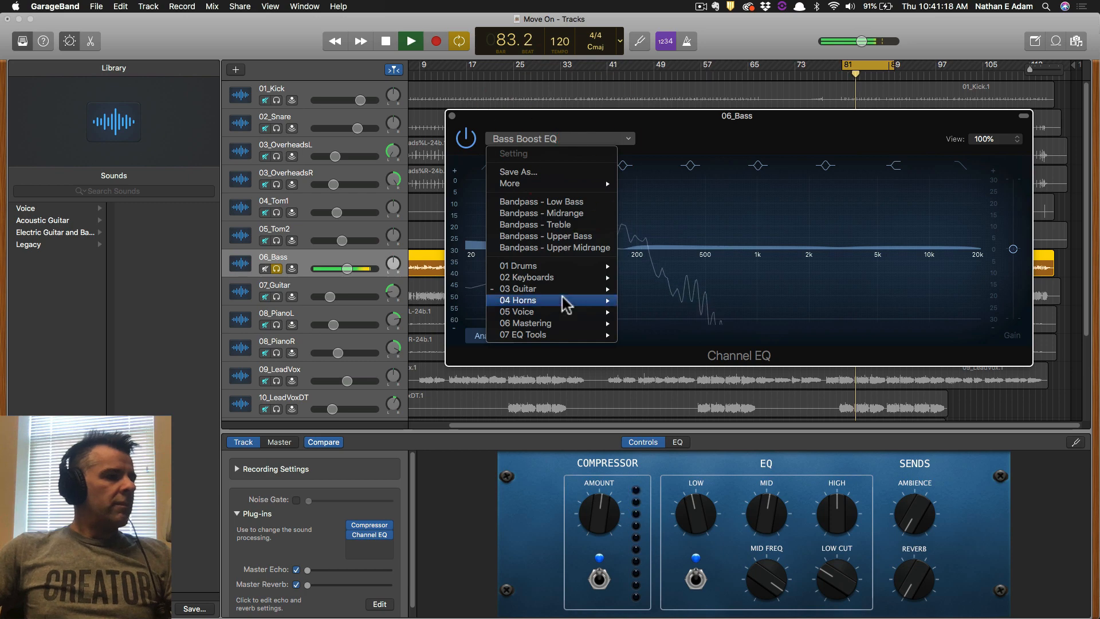
pyautogui.moveTo(575, 295)
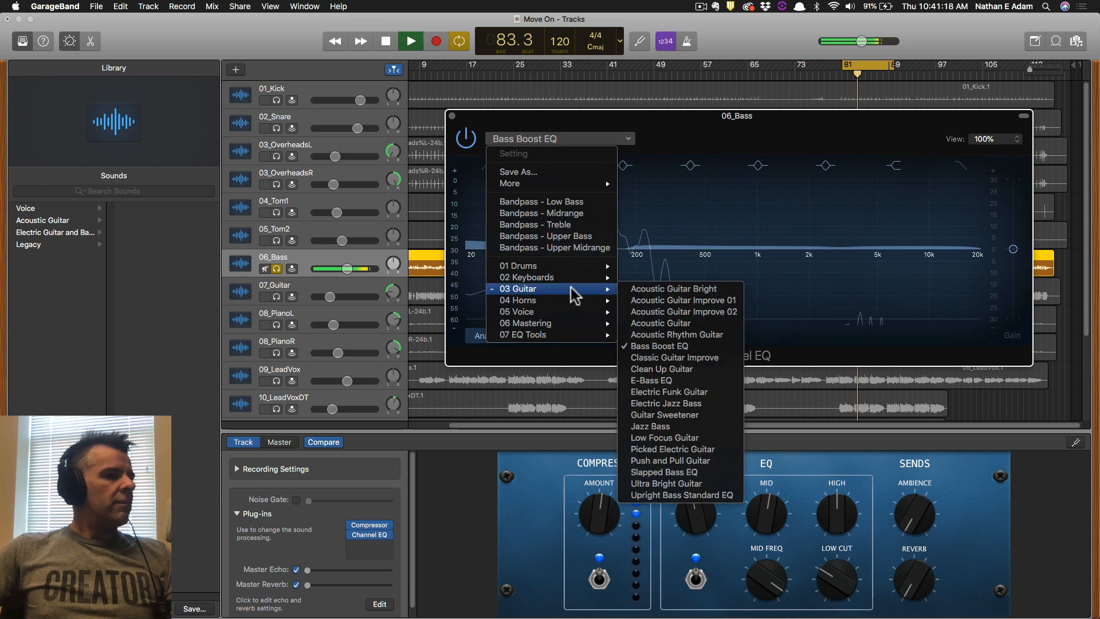
pyautogui.click(676, 379)
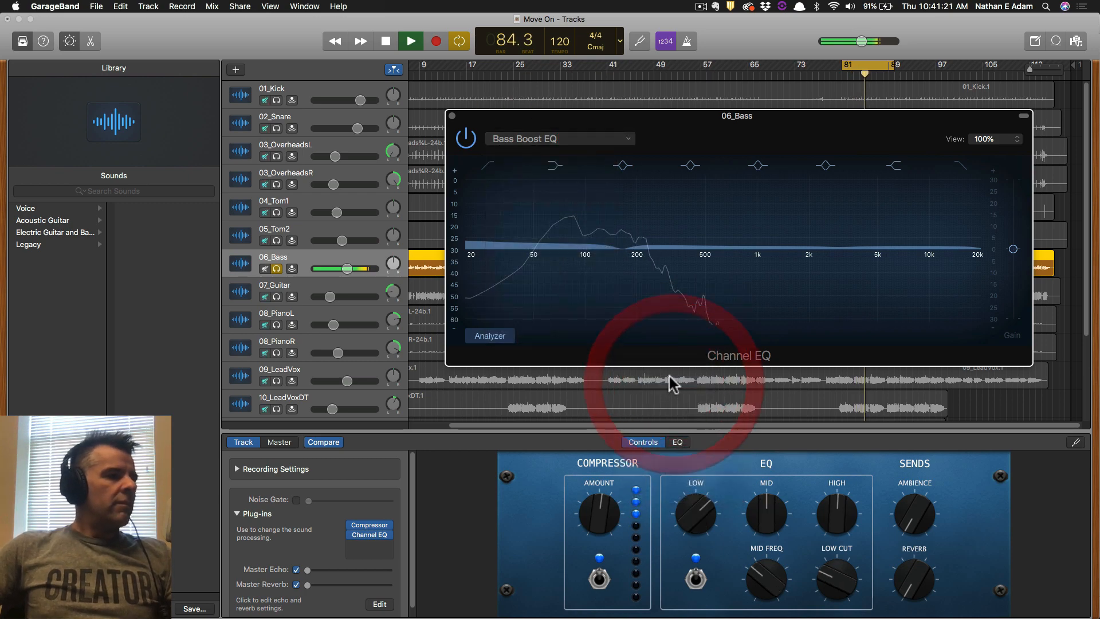
# Apply Picked Electric Guitar to the bass and solo overheads, snare, kick and 07_Guitar.
pyautogui.click(601, 139)
pyautogui.moveTo(577, 290)
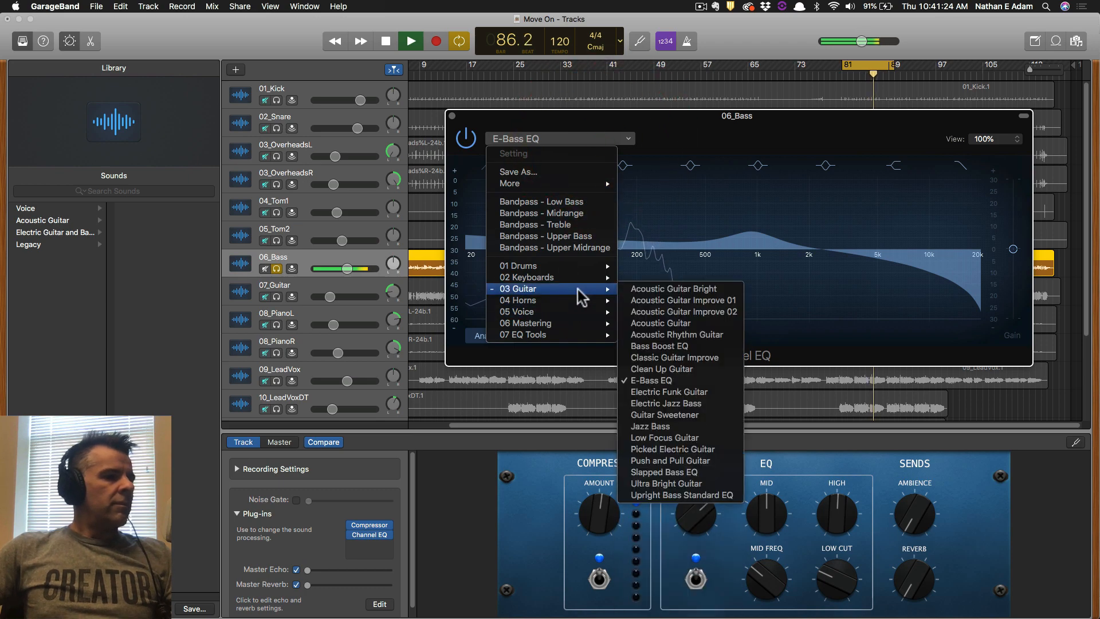
pyautogui.click(653, 450)
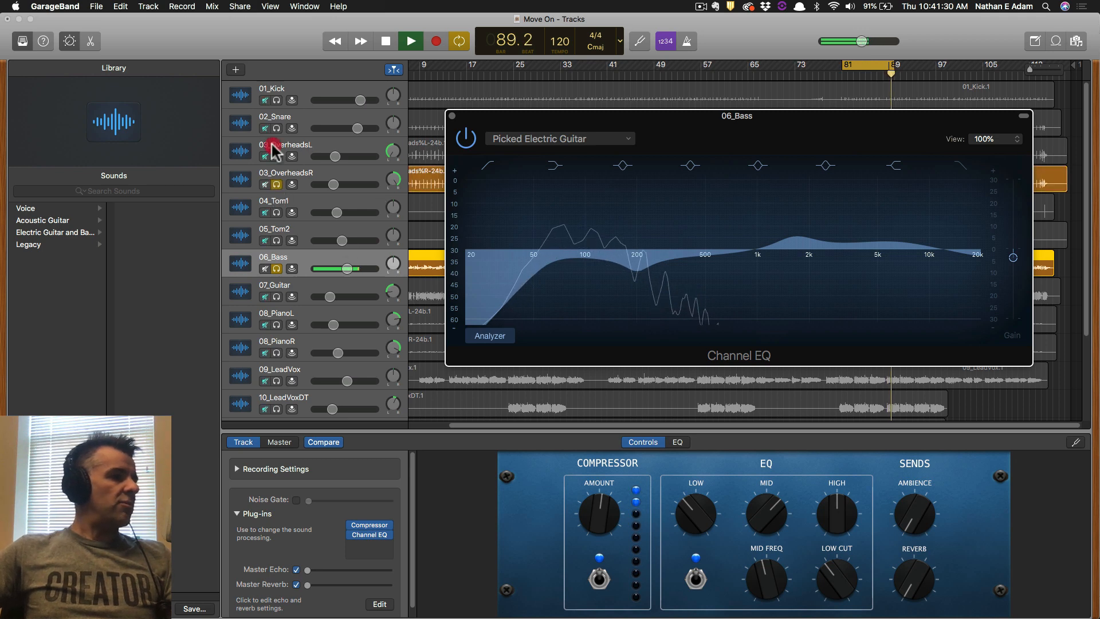
pyautogui.moveTo(271, 144); pyautogui.dragTo(277, 99)
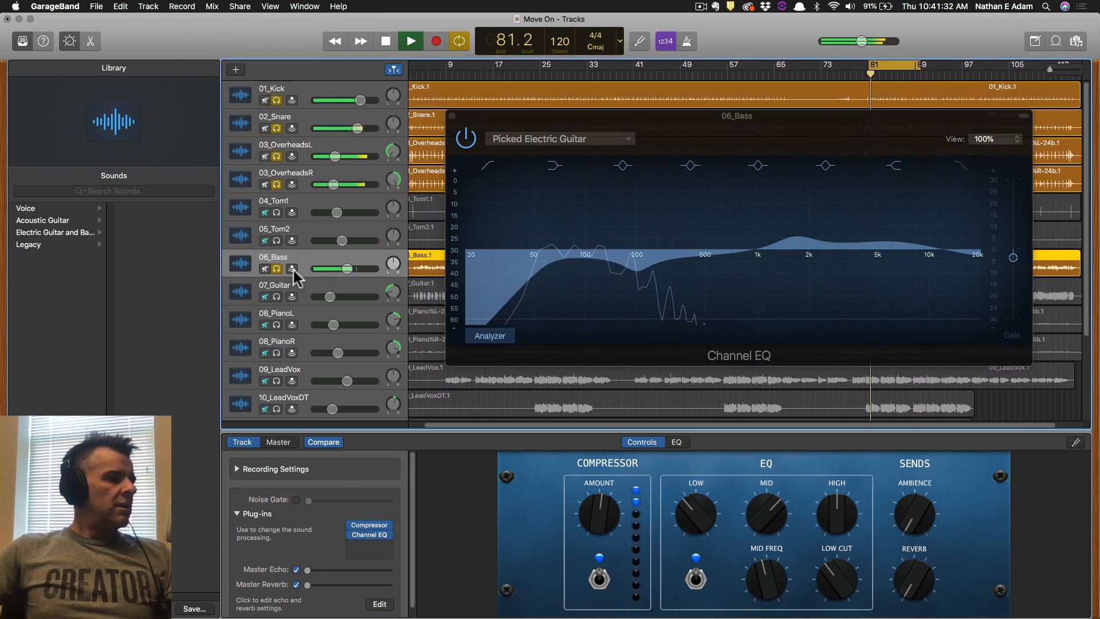
pyautogui.click(276, 297)
# Close the bass EQ, save the project, and bring up 07_Guitar's Channel EQ.
pyautogui.click(452, 116)
pyautogui.press('super+s')
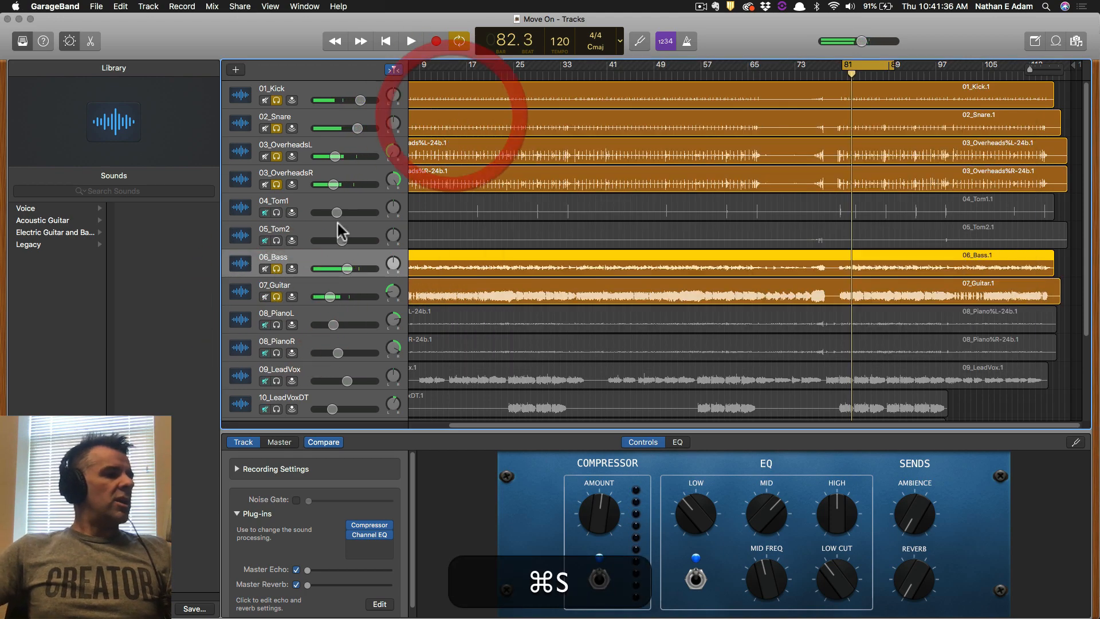
pyautogui.click(304, 287)
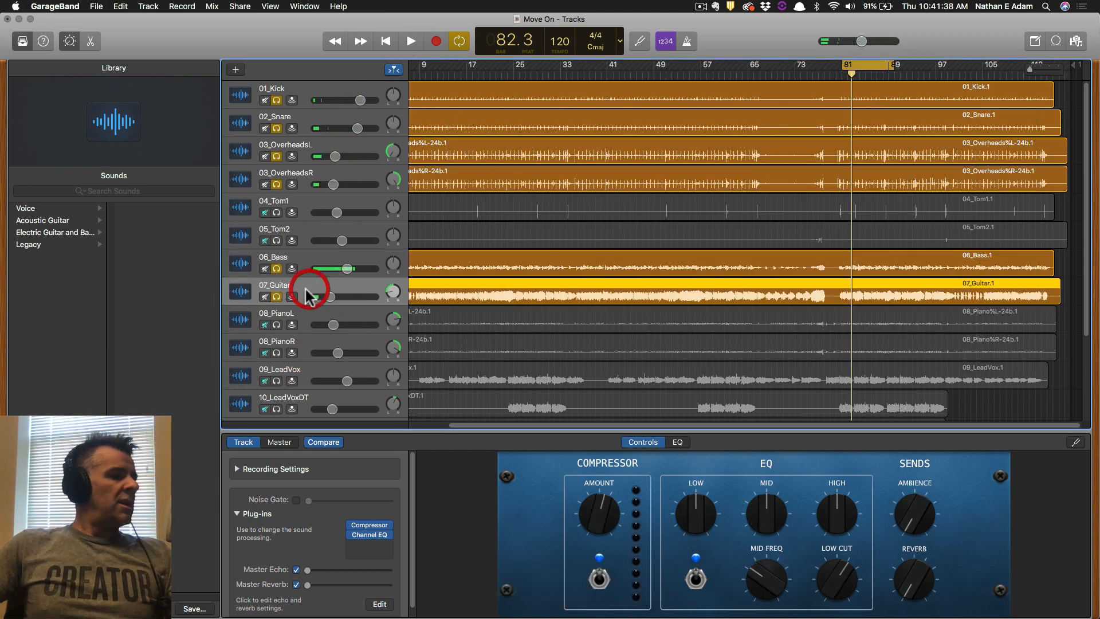
pyautogui.click(369, 535)
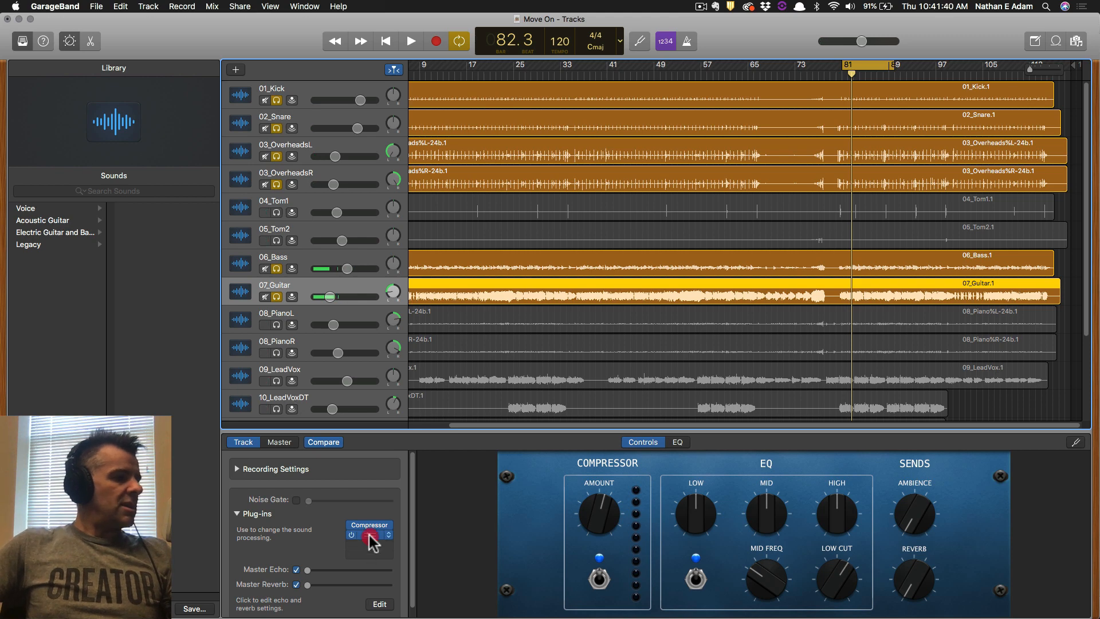
pyautogui.moveTo(330, 103); pyautogui.dragTo(509, 113)
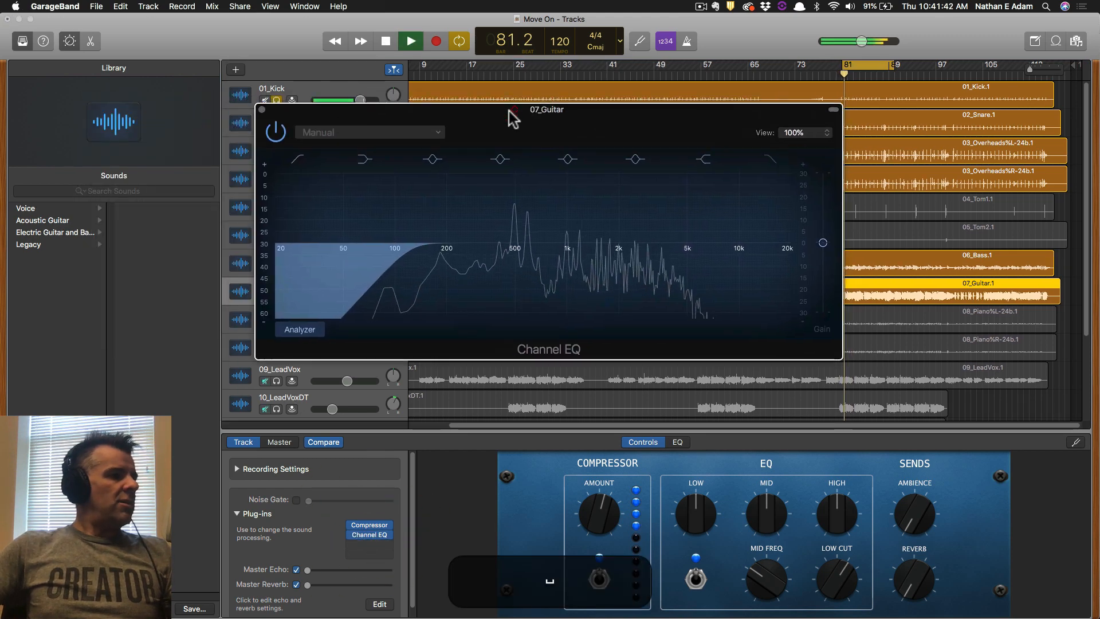
# Audition the Clean Up Guitar and Guitar Sweetener EQ presets on the guitar.
pyautogui.click(413, 132)
pyautogui.moveTo(369, 282)
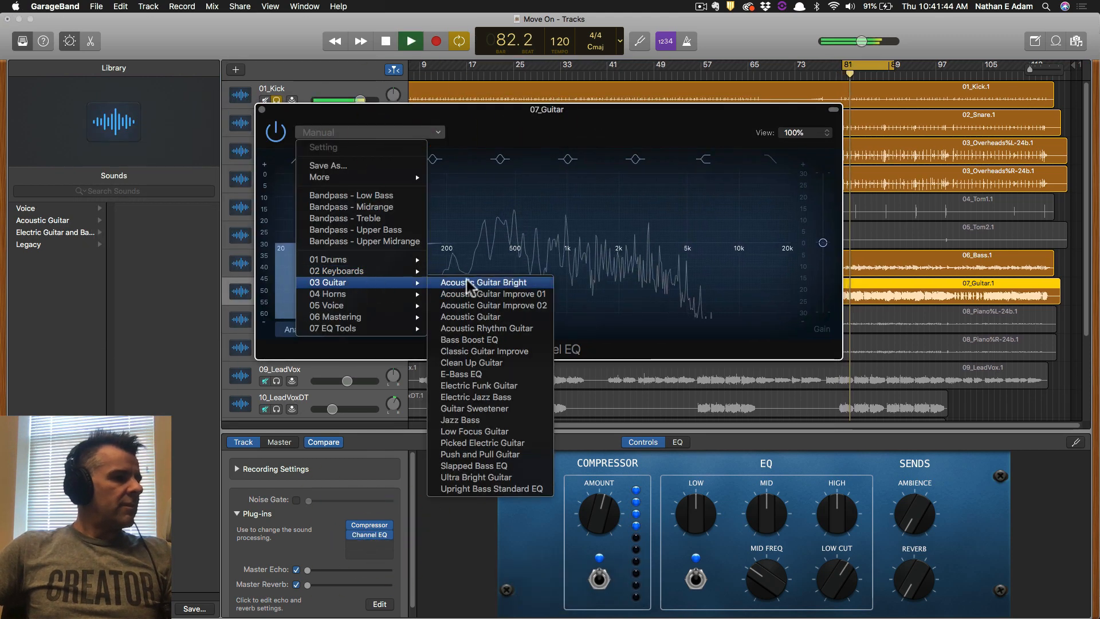
pyautogui.click(494, 365)
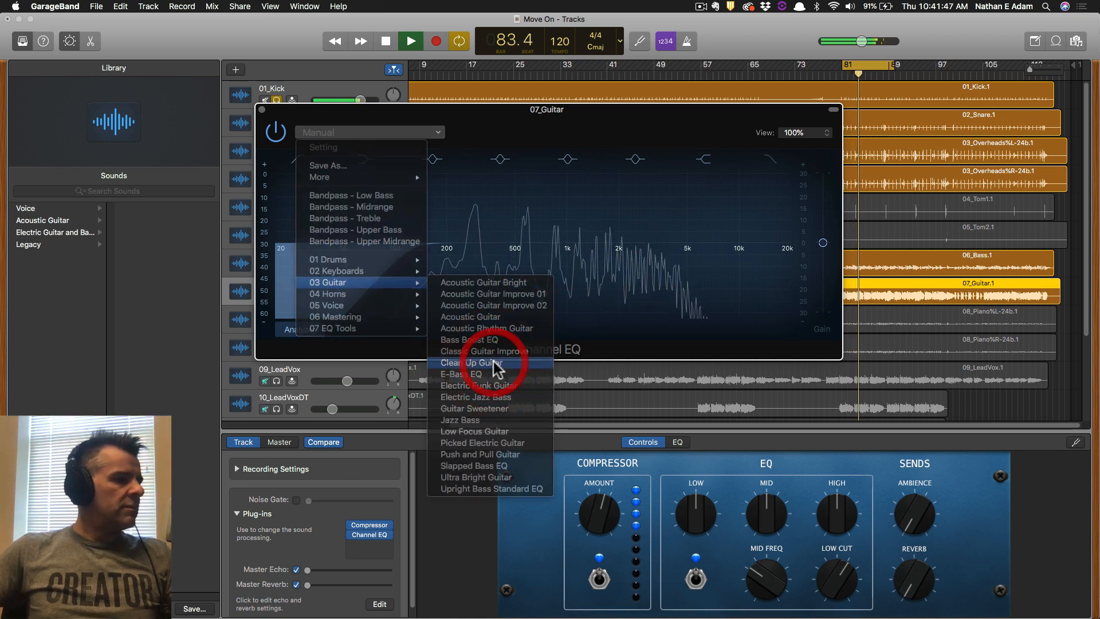
pyautogui.click(395, 133)
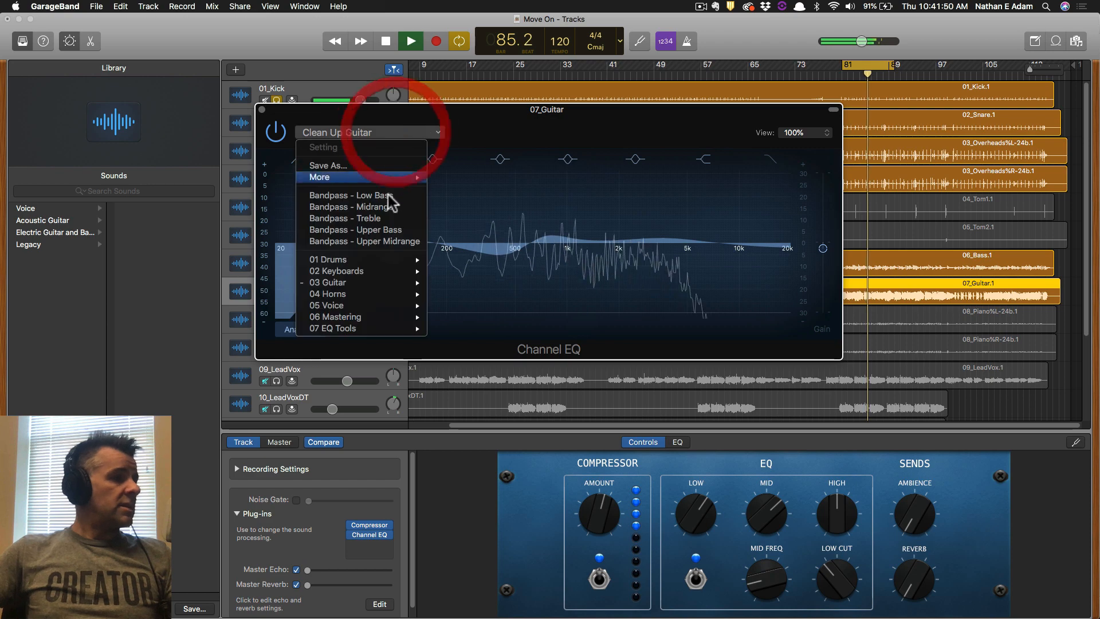
pyautogui.moveTo(387, 286)
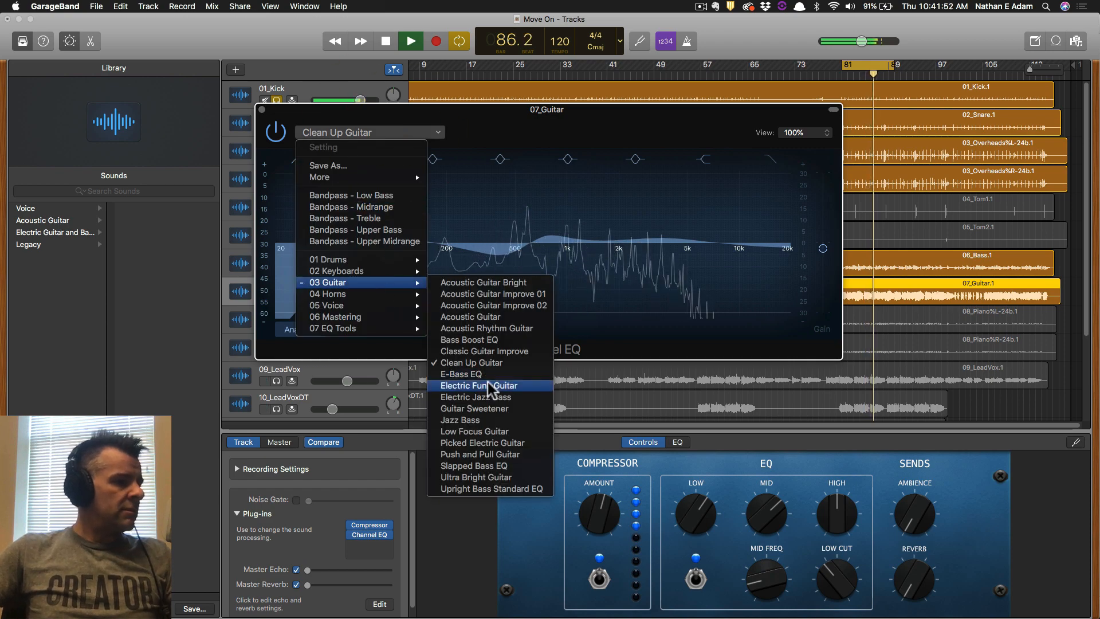
pyautogui.click(496, 409)
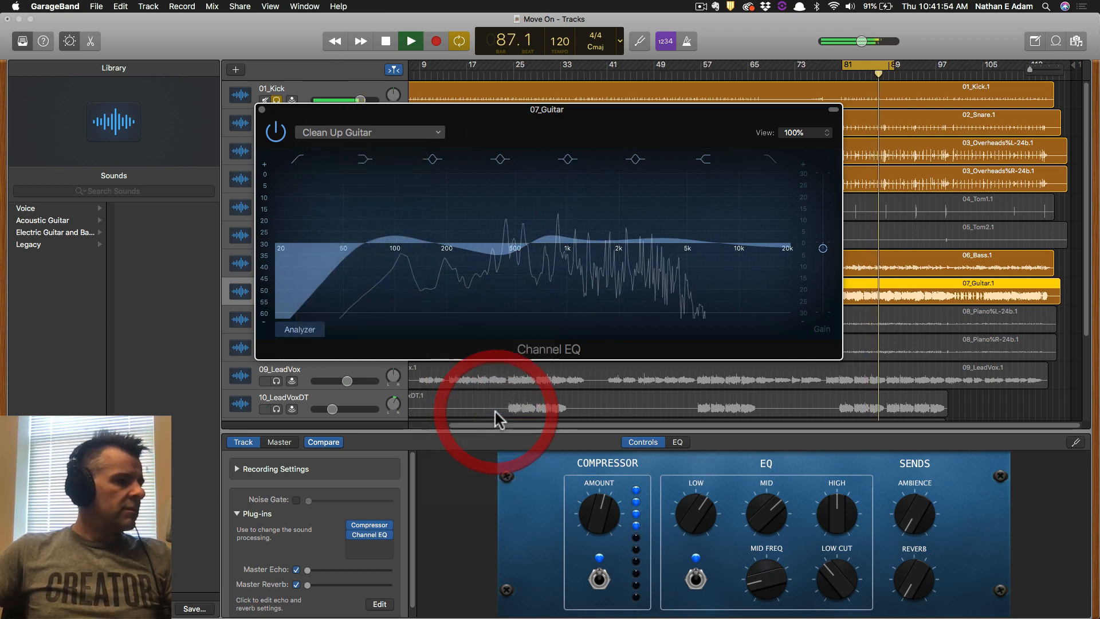
# Apply the 03 Guitar > Picked Electric Guitar preset and close the guitar EQ.
pyautogui.click(369, 132)
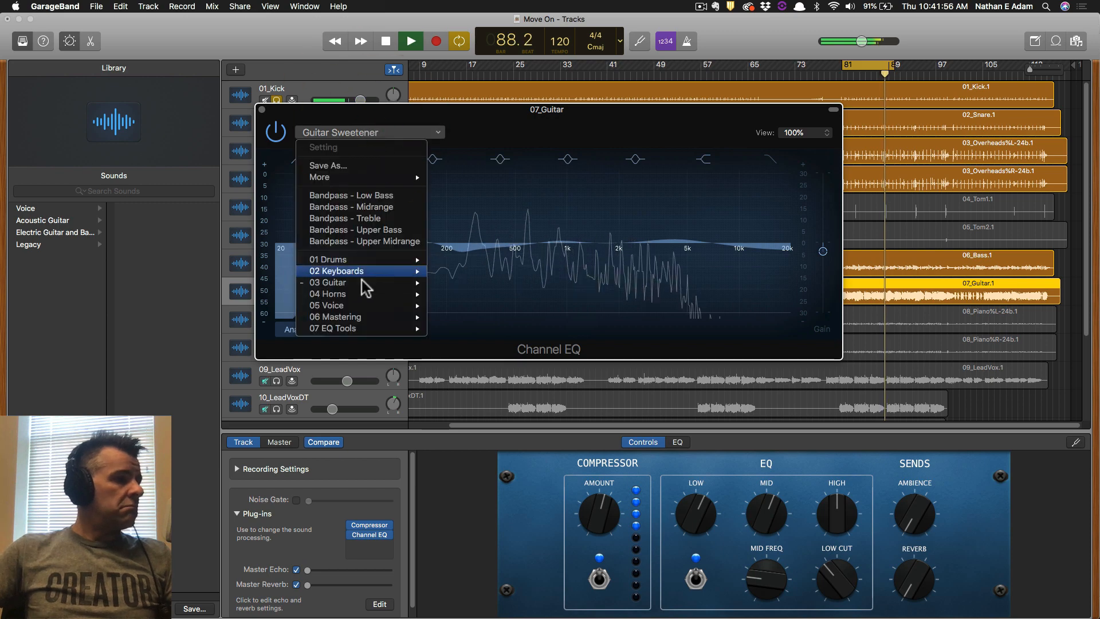
pyautogui.moveTo(378, 286)
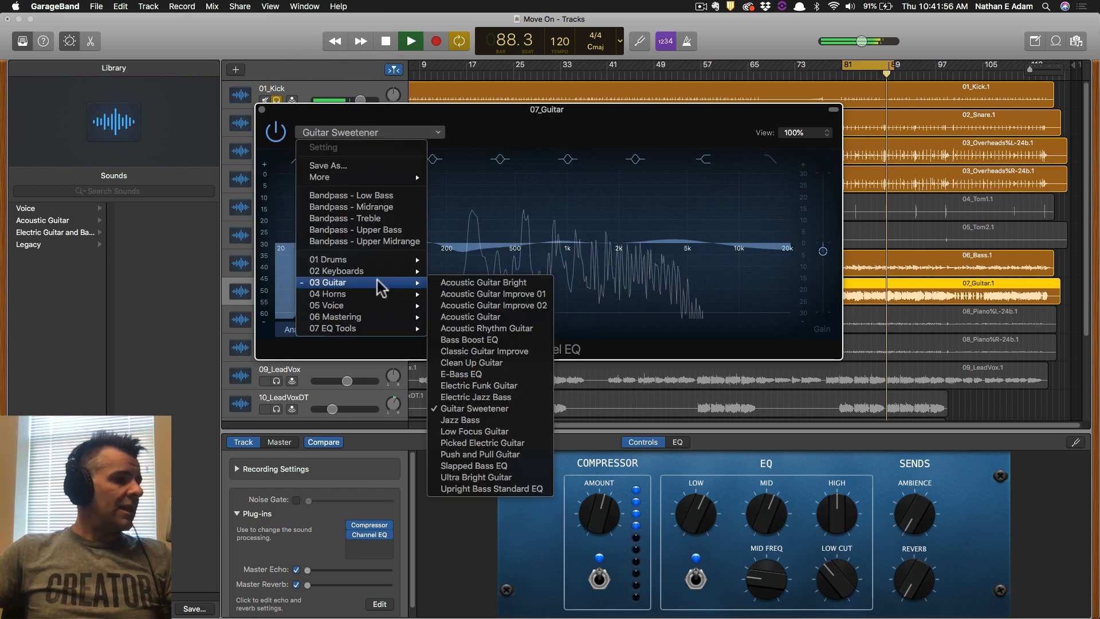
pyautogui.click(488, 445)
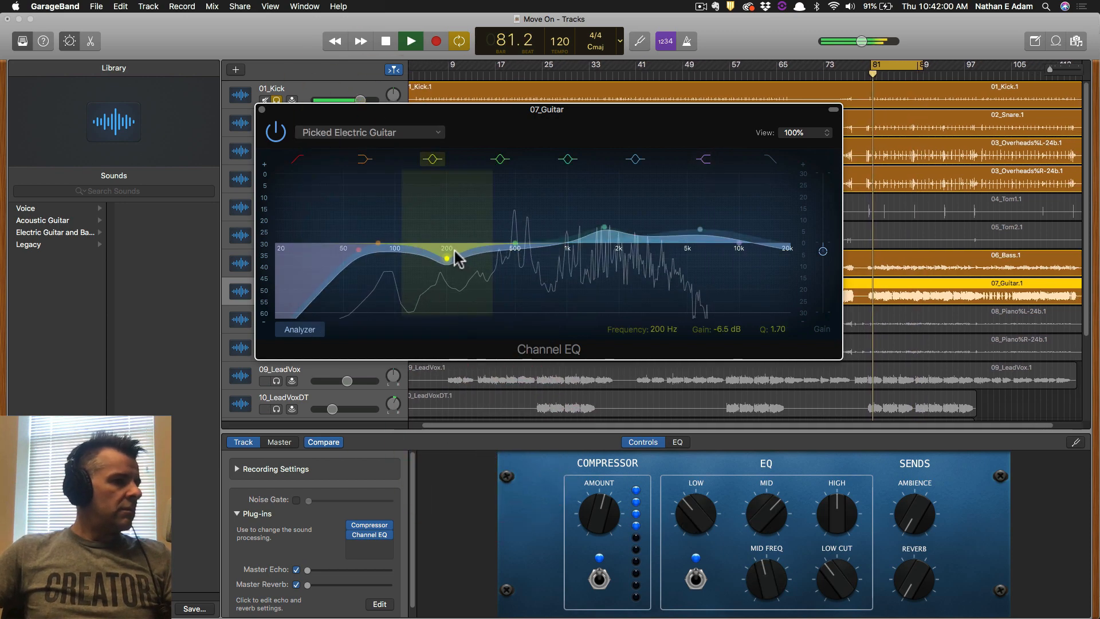
pyautogui.click(262, 109)
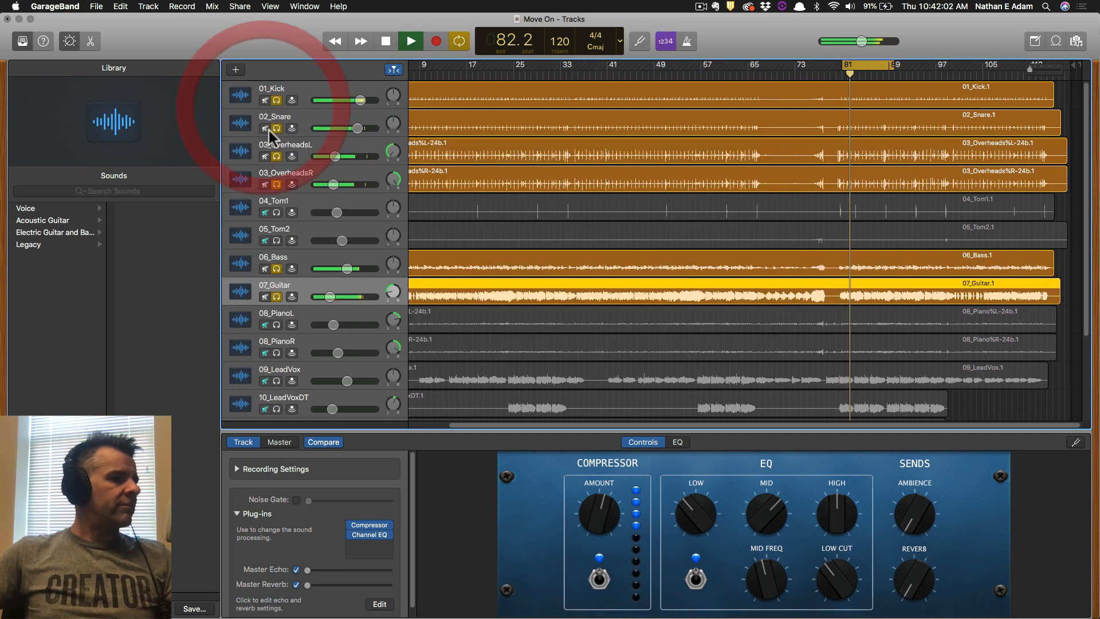
# Solo 08_PianoR, open its Channel EQ and apply the Piano Bright preset.
pyautogui.moveTo(276, 326); pyautogui.dragTo(277, 353)
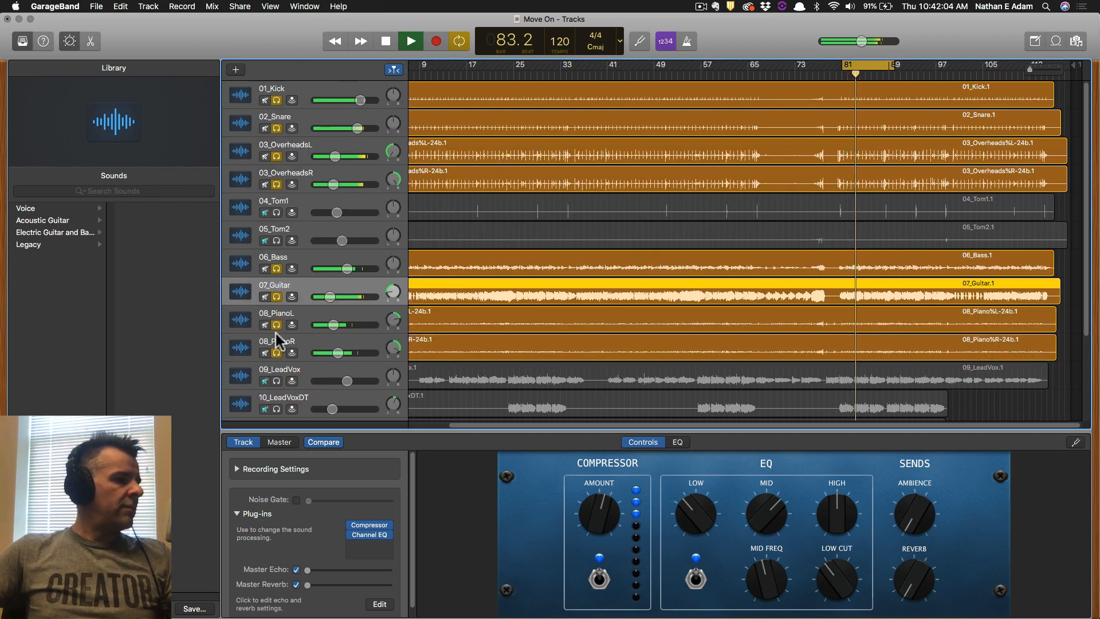
pyautogui.click(277, 325)
pyautogui.click(300, 345)
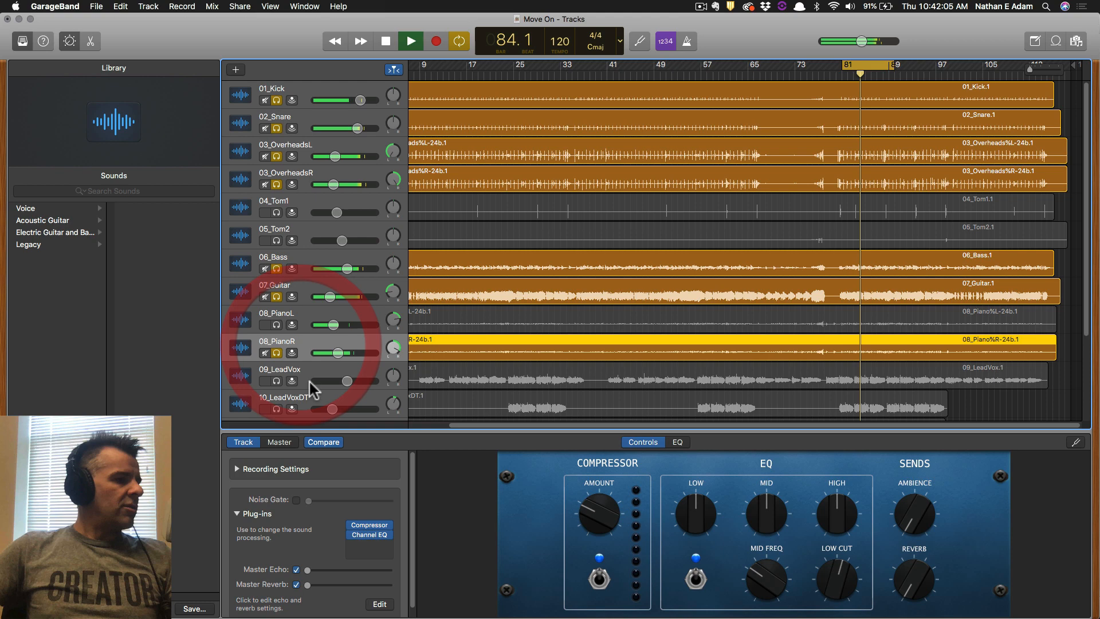
pyautogui.click(370, 535)
pyautogui.click(241, 123)
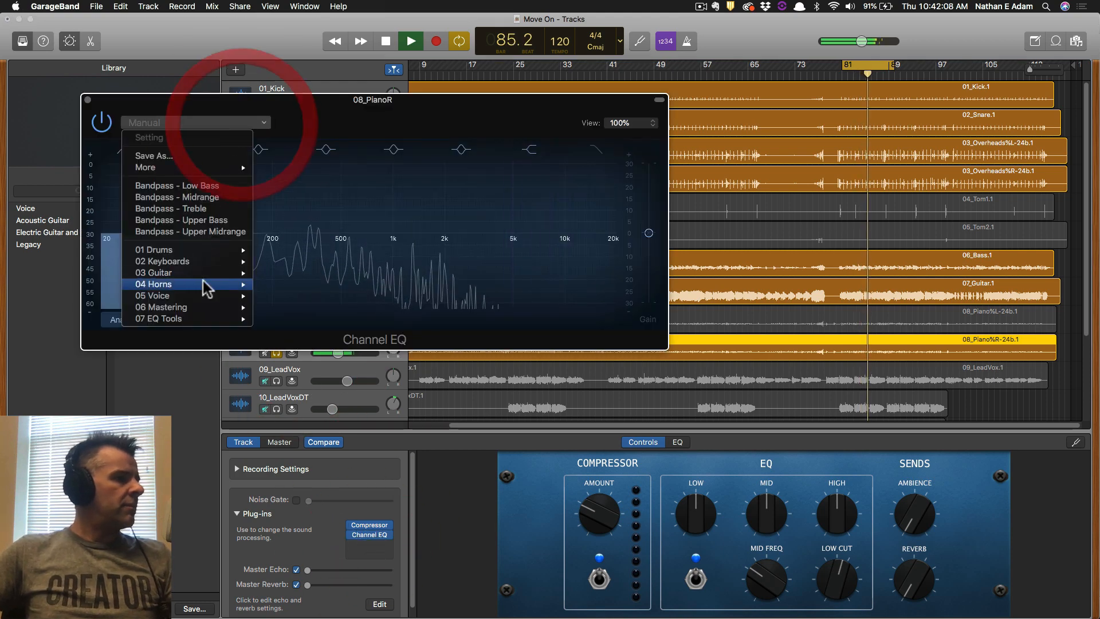
pyautogui.moveTo(210, 263)
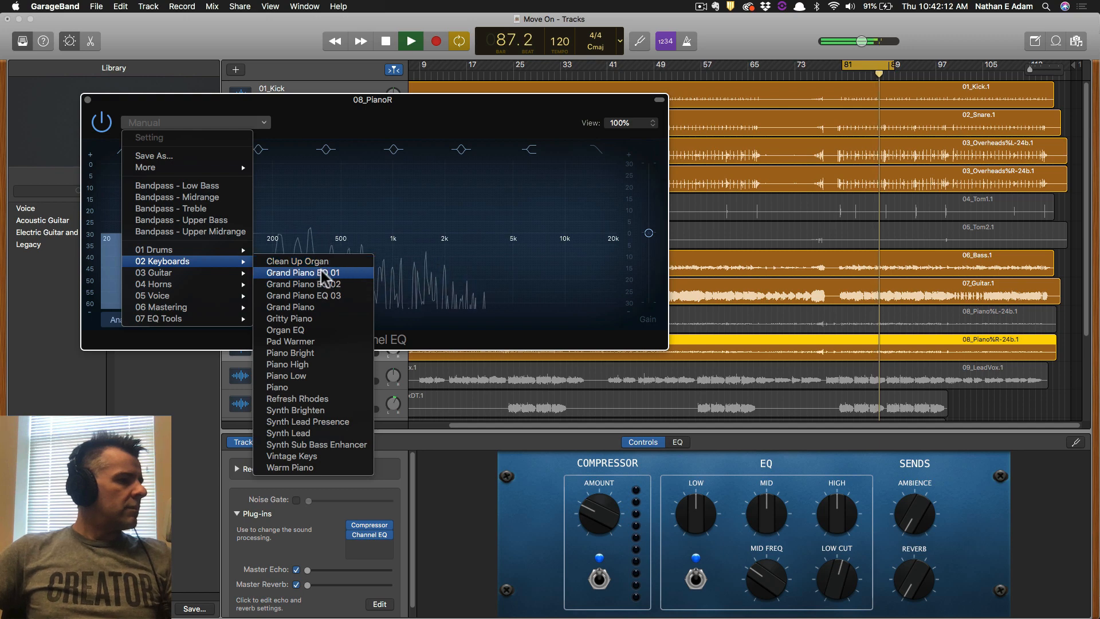
pyautogui.click(331, 350)
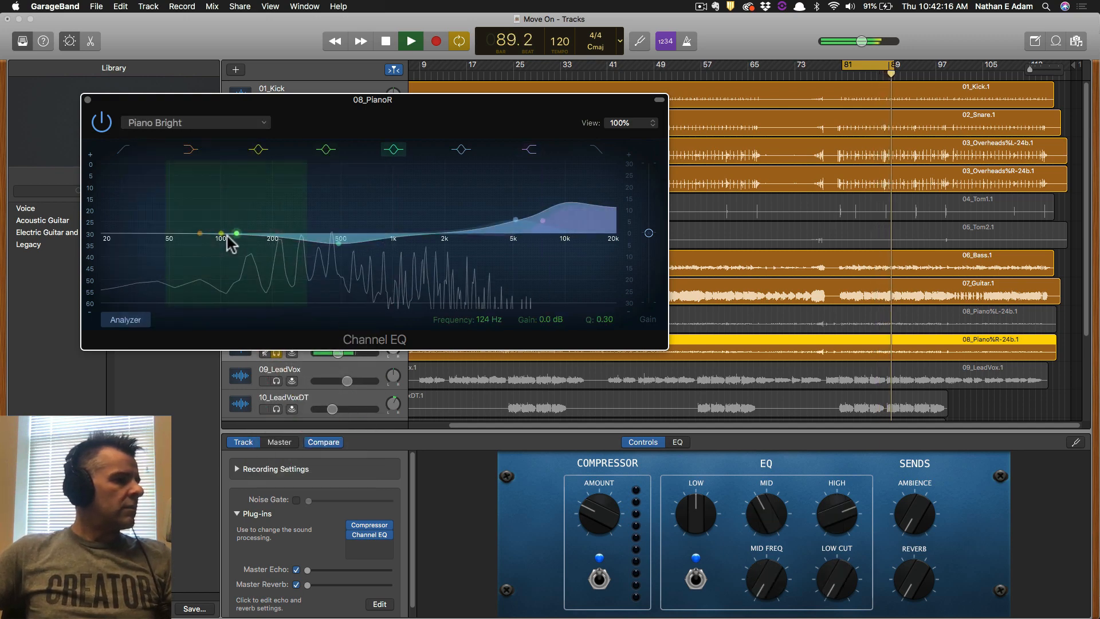
# Solo only 08_PianoR and play it, comparing the EQ bypassed and on.
pyautogui.press('space')
pyautogui.moveTo(323, 116); pyautogui.dragTo(616, 120)
pyautogui.click(277, 352)
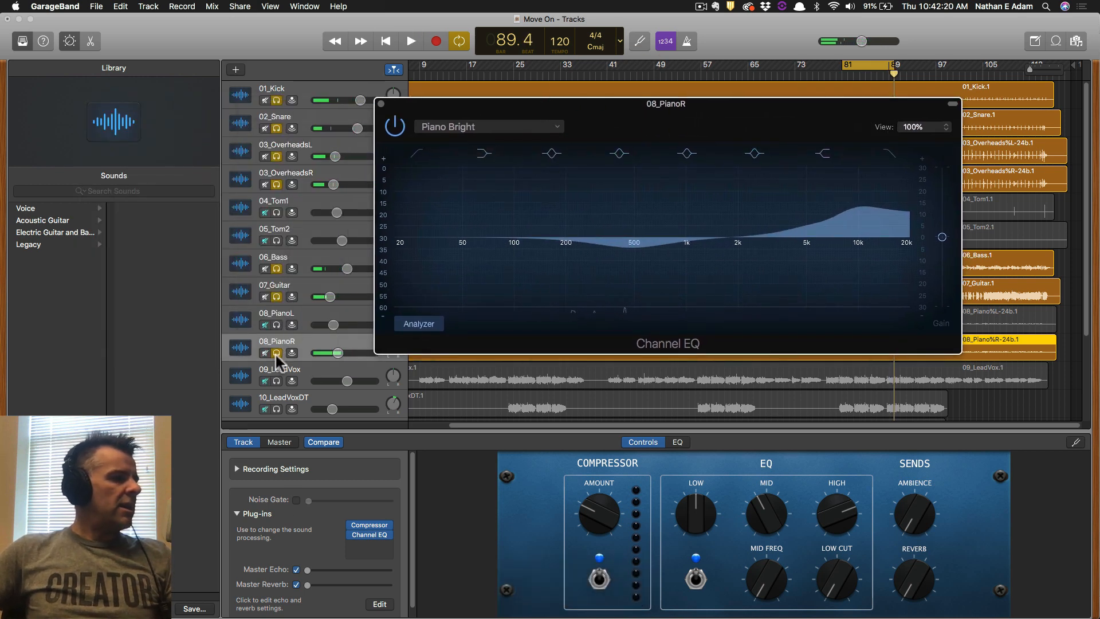
pyautogui.keyDown('alt'); pyautogui.click(276, 352); pyautogui.keyUp('alt')
pyautogui.keyDown('alt'); pyautogui.click(278, 352); pyautogui.keyUp('alt')
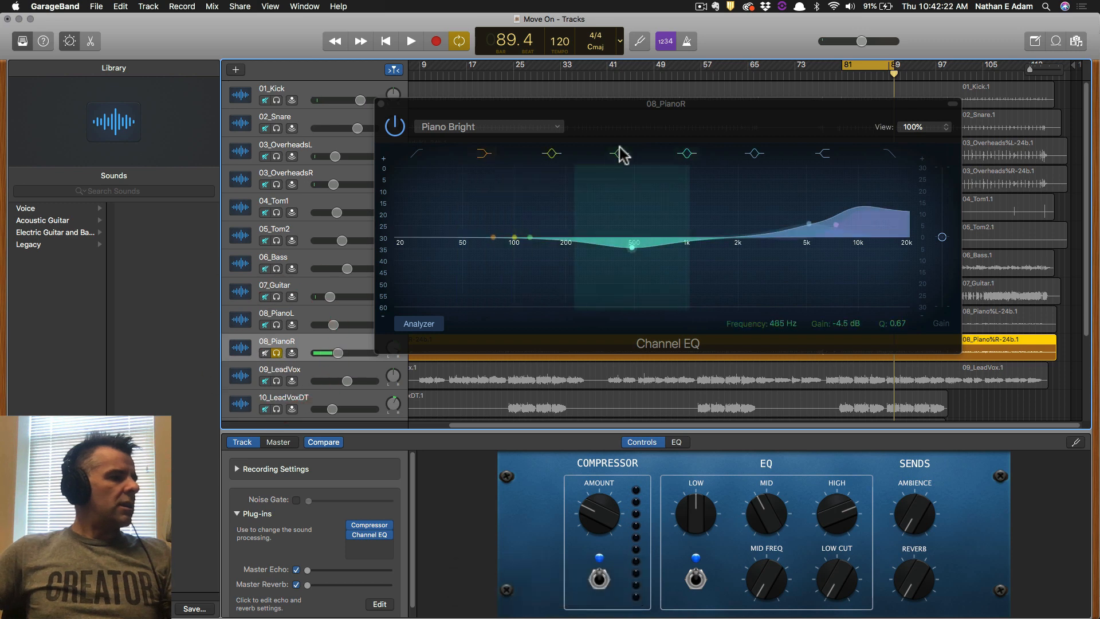
pyautogui.moveTo(645, 112); pyautogui.dragTo(655, 131)
pyautogui.press('space')
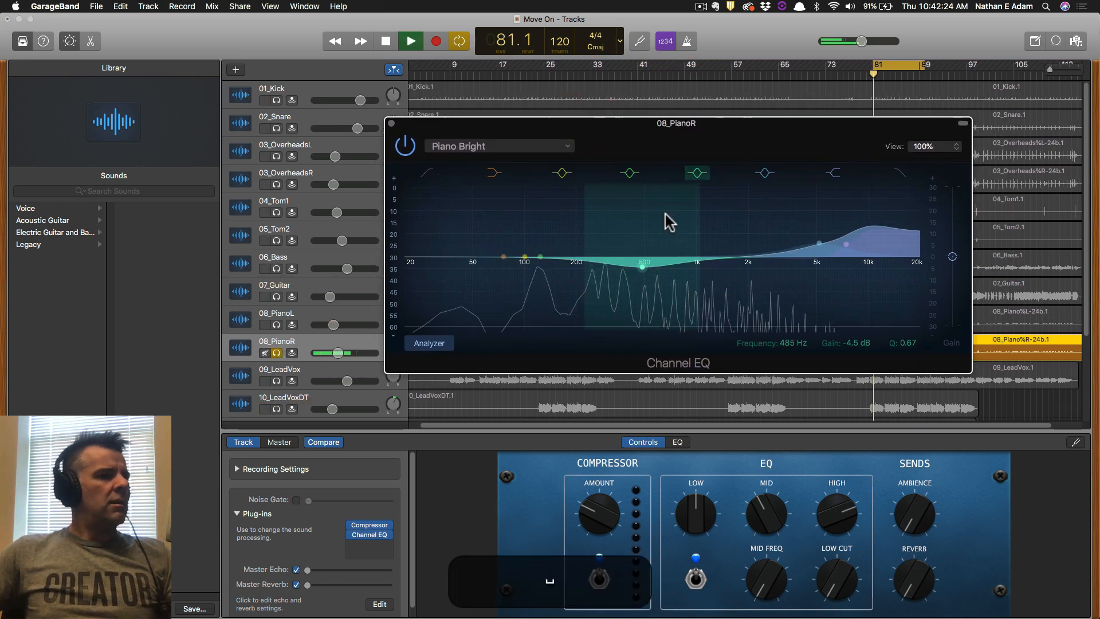
pyautogui.click(402, 146)
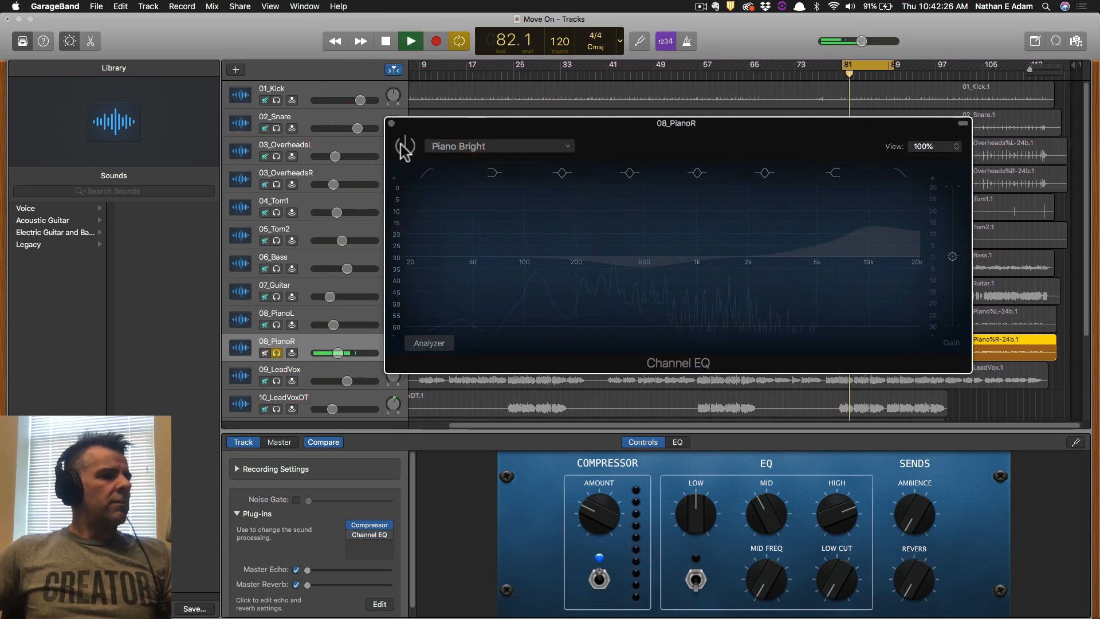
pyautogui.click(404, 147)
# Try the Synth Brighten, Warm Piano, then Piano High EQ presets, keeping Piano High.
pyautogui.click(483, 147)
pyautogui.moveTo(513, 292)
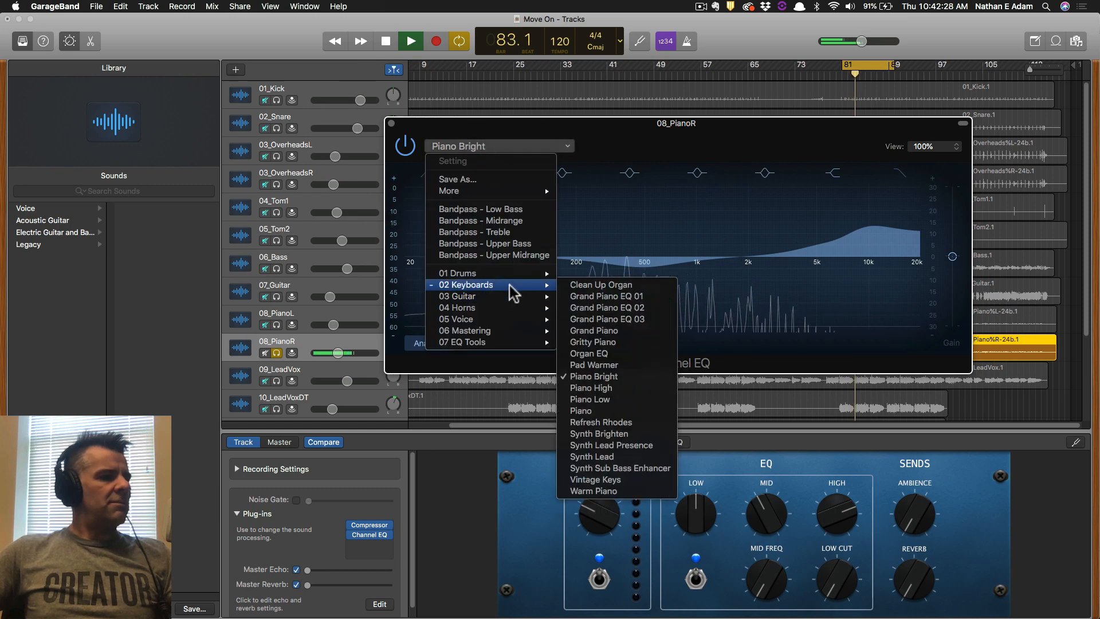
pyautogui.click(590, 434)
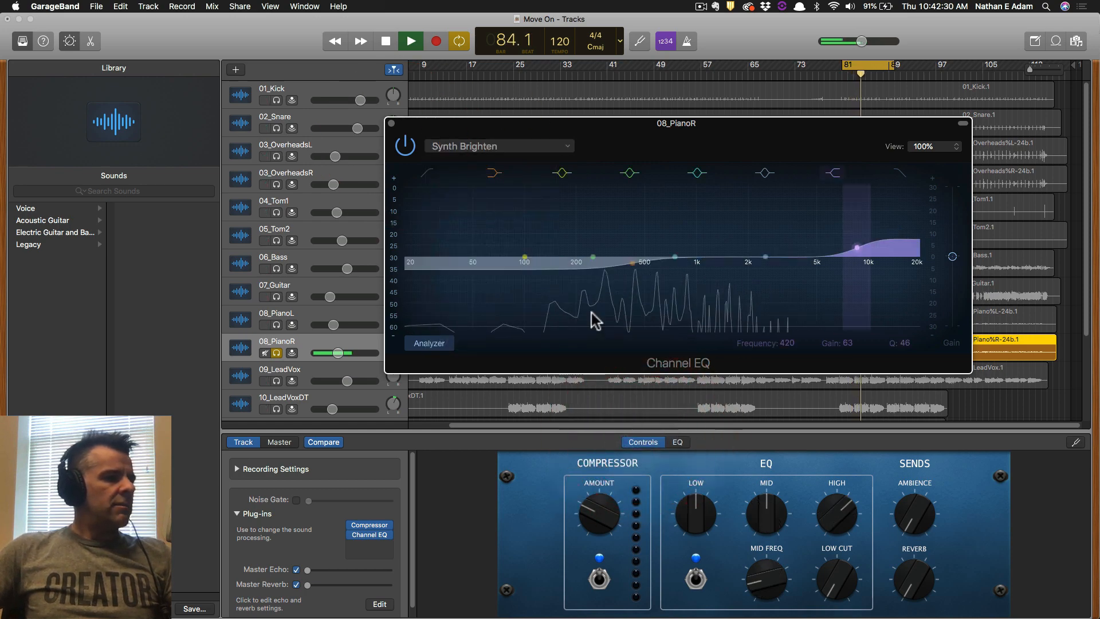
pyautogui.click(513, 148)
pyautogui.moveTo(519, 284)
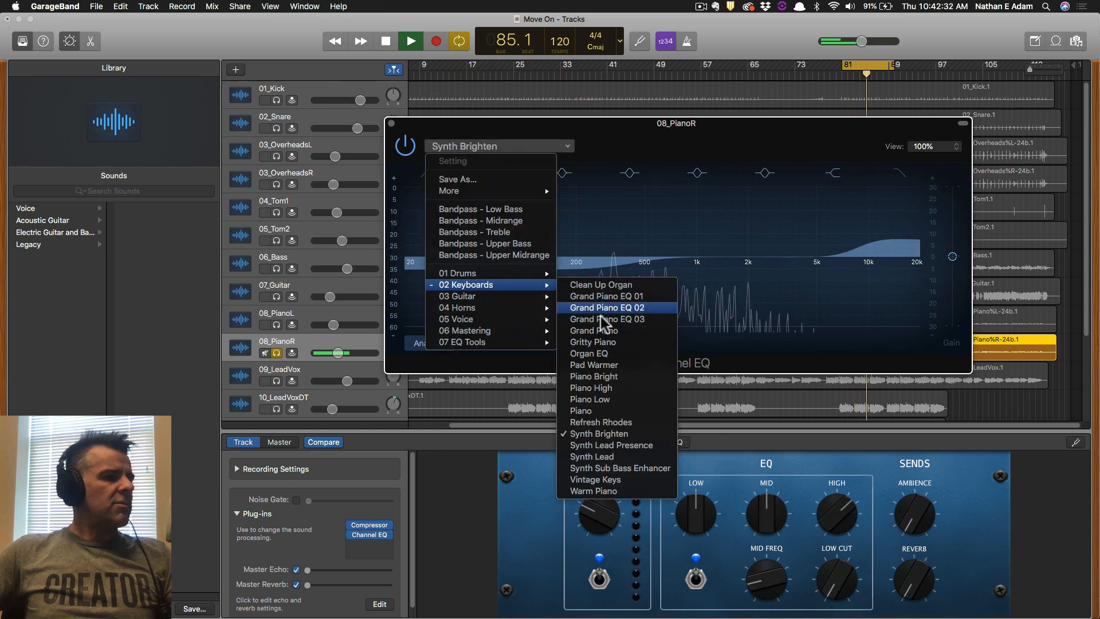
pyautogui.click(634, 491)
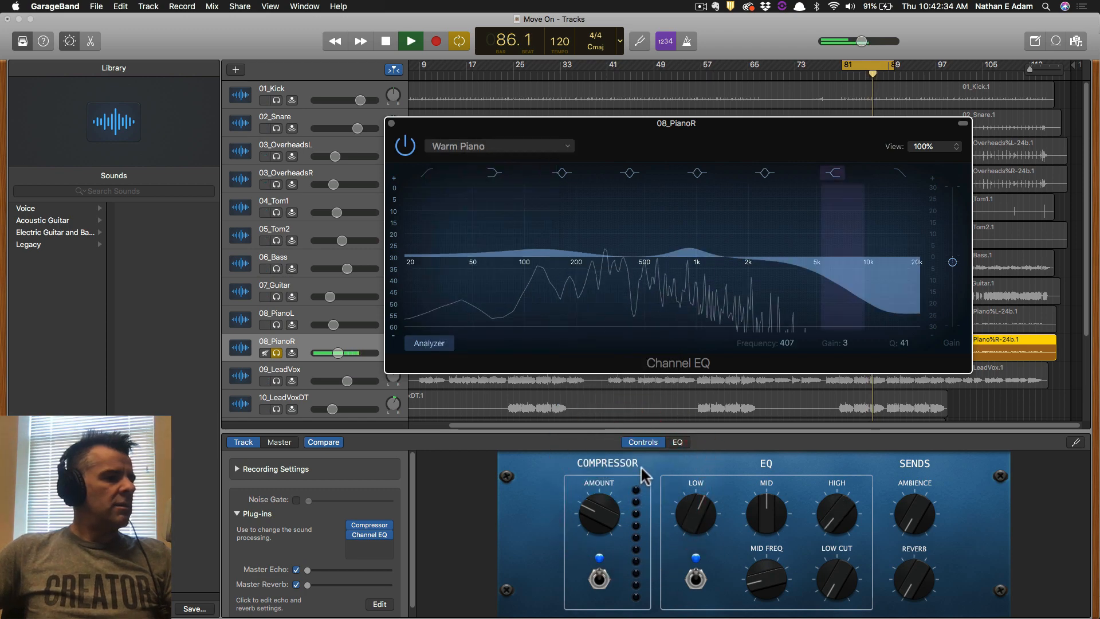
pyautogui.click(545, 146)
pyautogui.moveTo(512, 286)
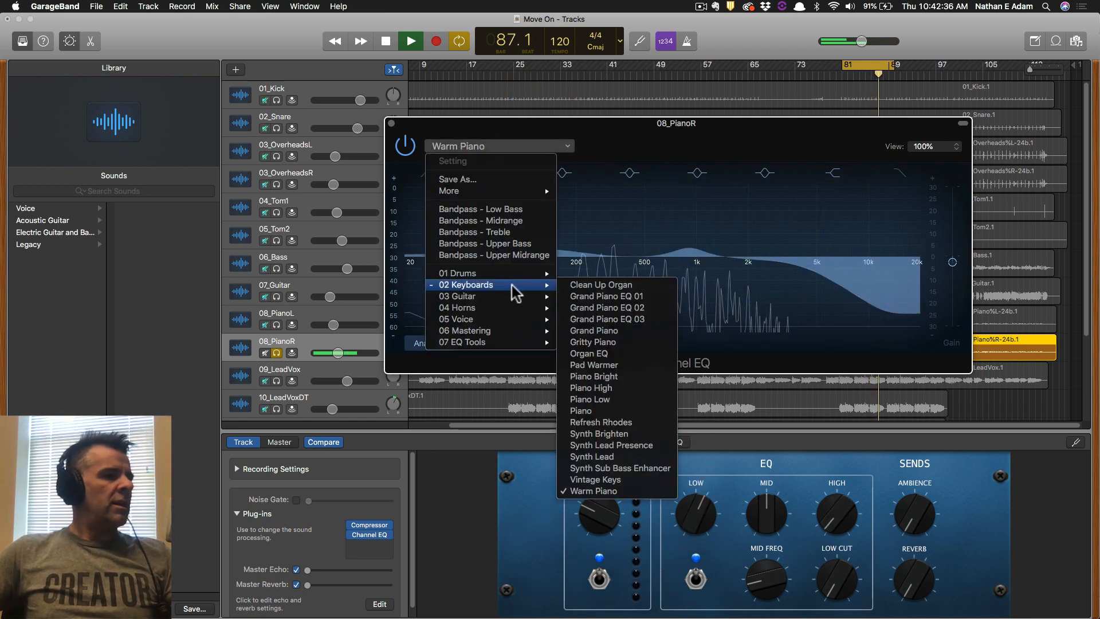
pyautogui.click(618, 389)
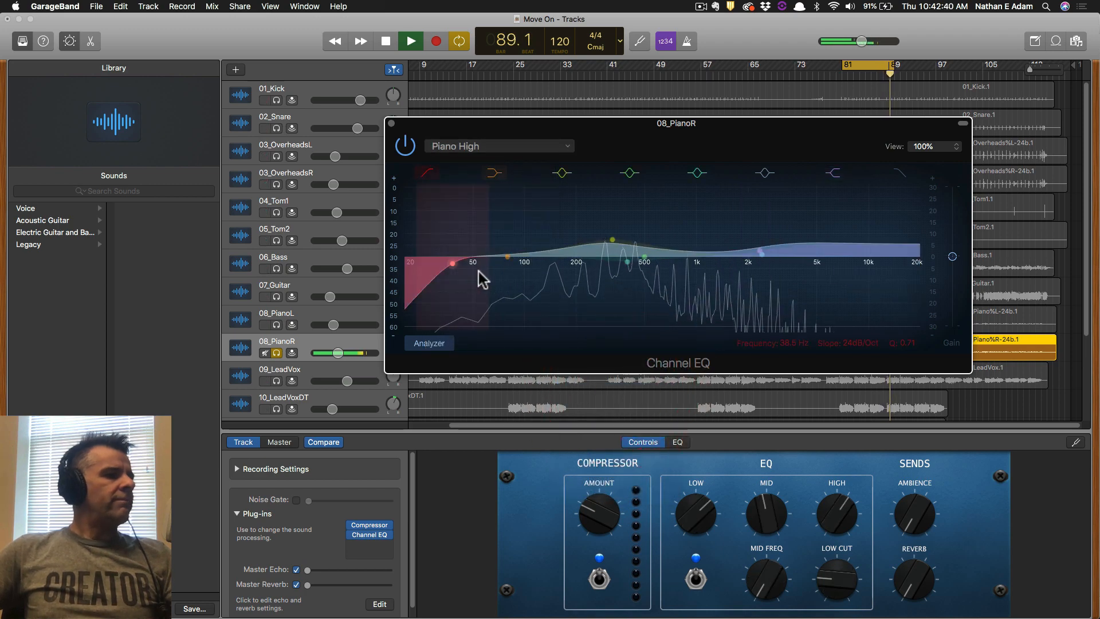
# Raise the low cut to about 82 Hz, compare against bypass, then select 08_PianoL.
pyautogui.moveTo(455, 263); pyautogui.dragTo(507, 270)
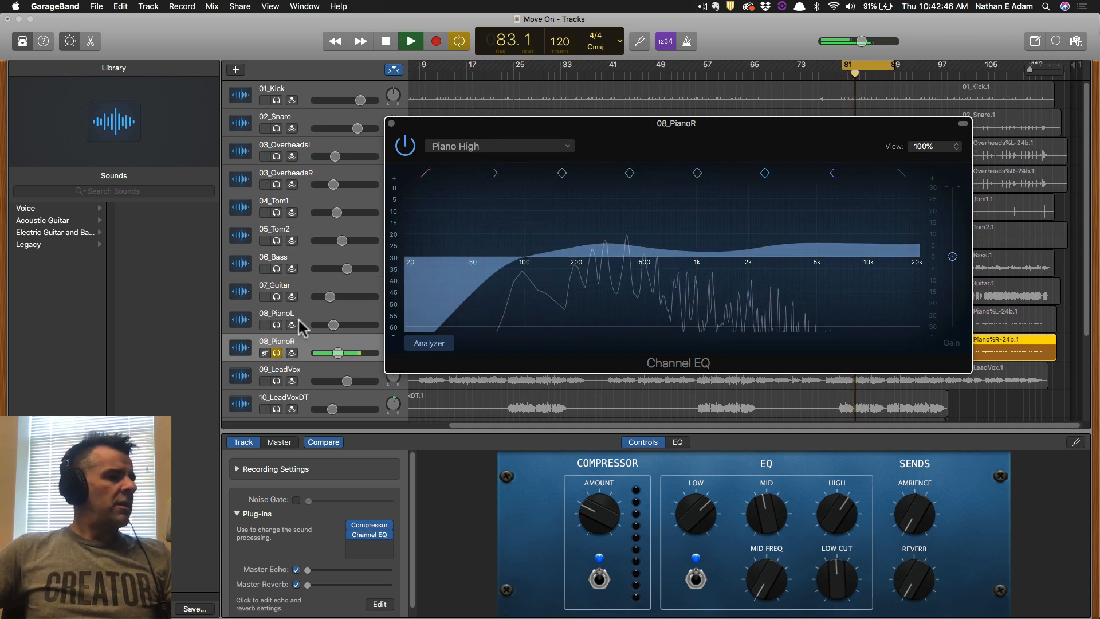
pyautogui.click(405, 146)
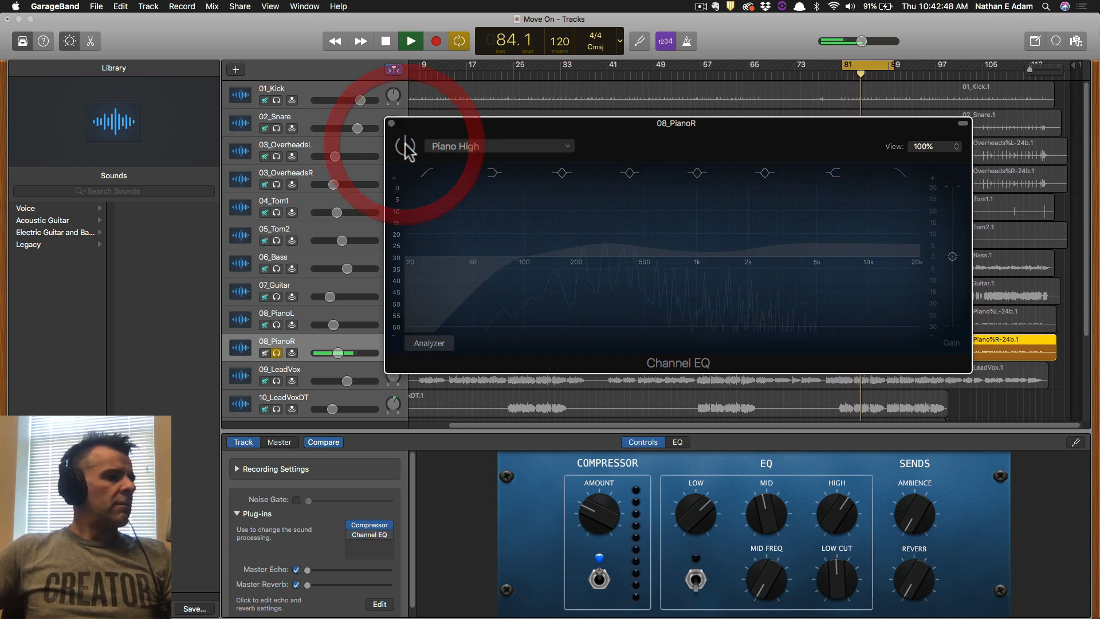
pyautogui.click(405, 146)
pyautogui.click(405, 146)
pyautogui.click(405, 146)
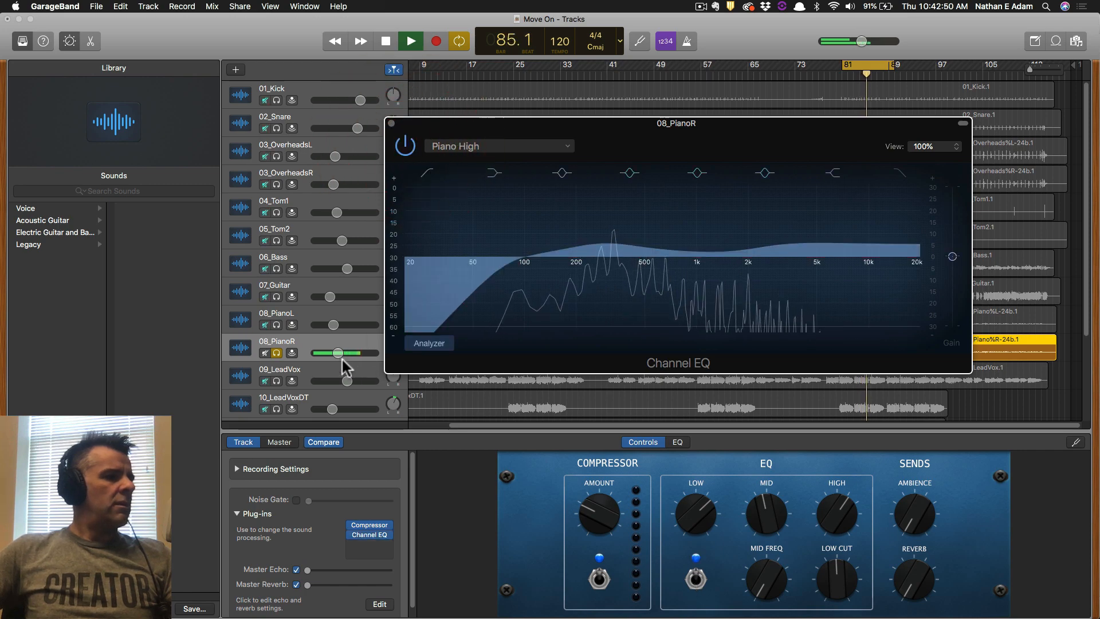
pyautogui.click(311, 311)
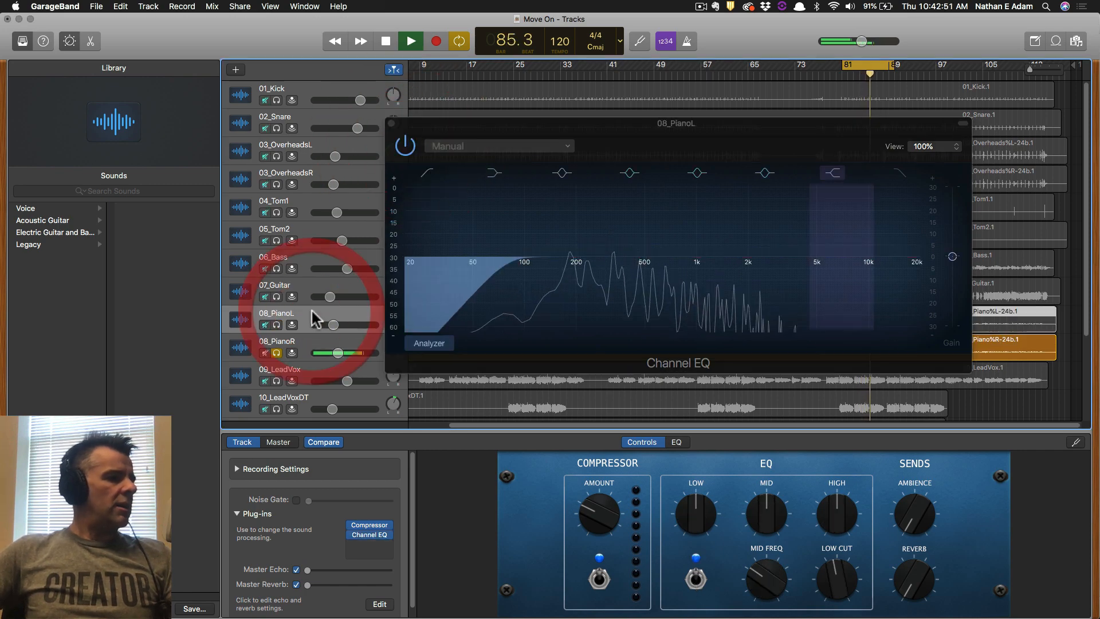
# Solo 08_PianoL instead of 08_PianoR and bring up 08_PianoL's Channel EQ.
pyautogui.click(369, 533)
pyautogui.click(276, 324)
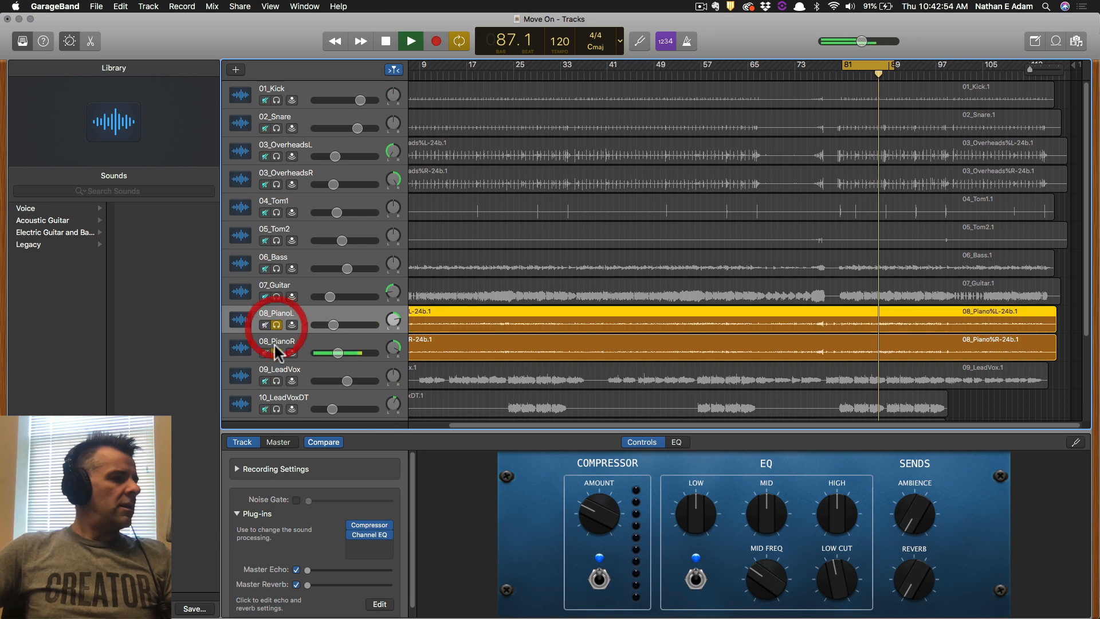
pyautogui.click(275, 352)
pyautogui.click(294, 342)
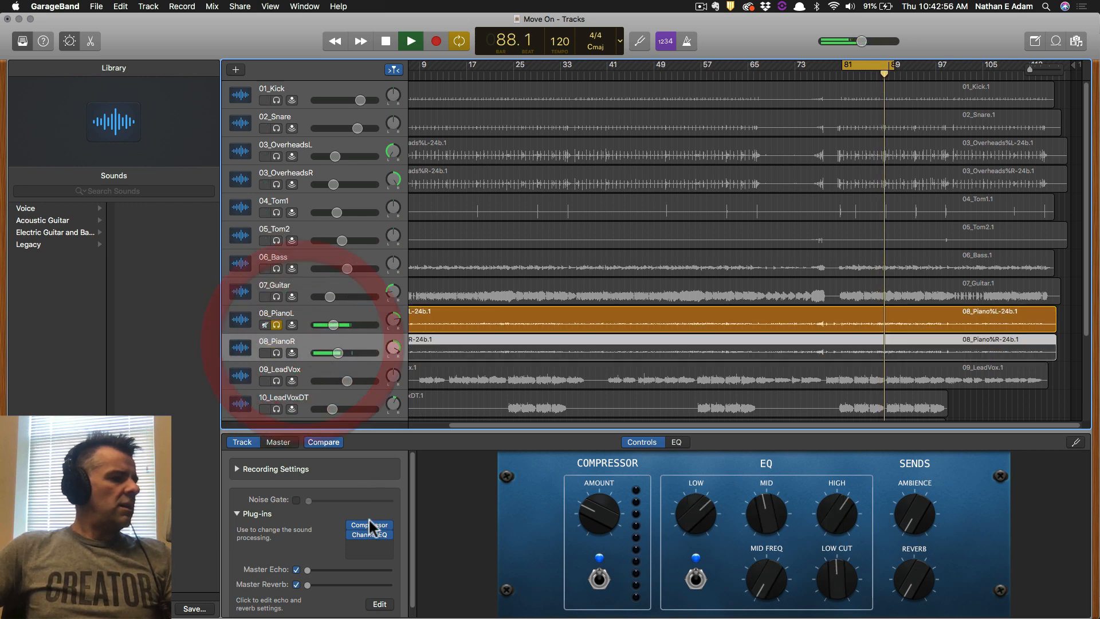
pyautogui.click(369, 534)
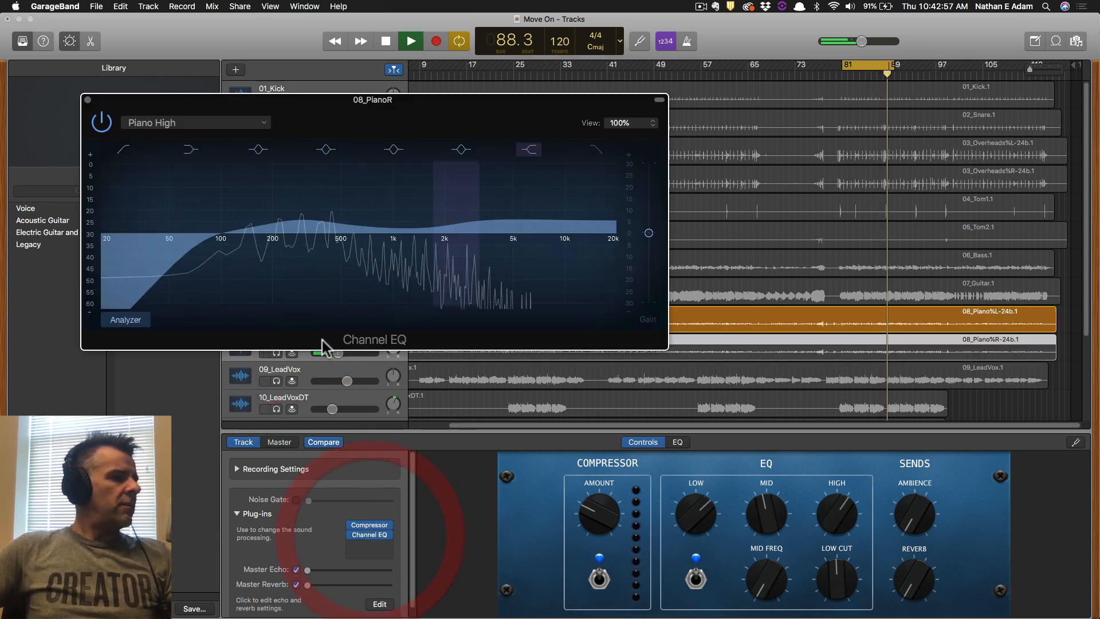
pyautogui.click(88, 99)
pyautogui.click(314, 312)
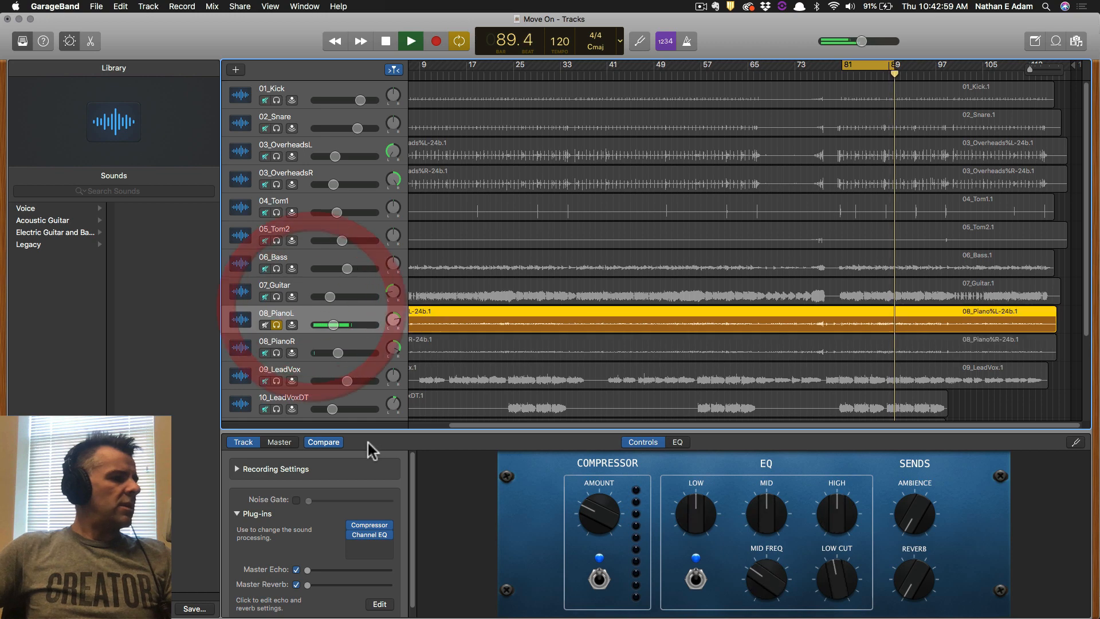
pyautogui.click(369, 535)
# Try Piano Low, then apply Piano High with low cut near 100 Hz and close the EQ.
pyautogui.click(434, 142)
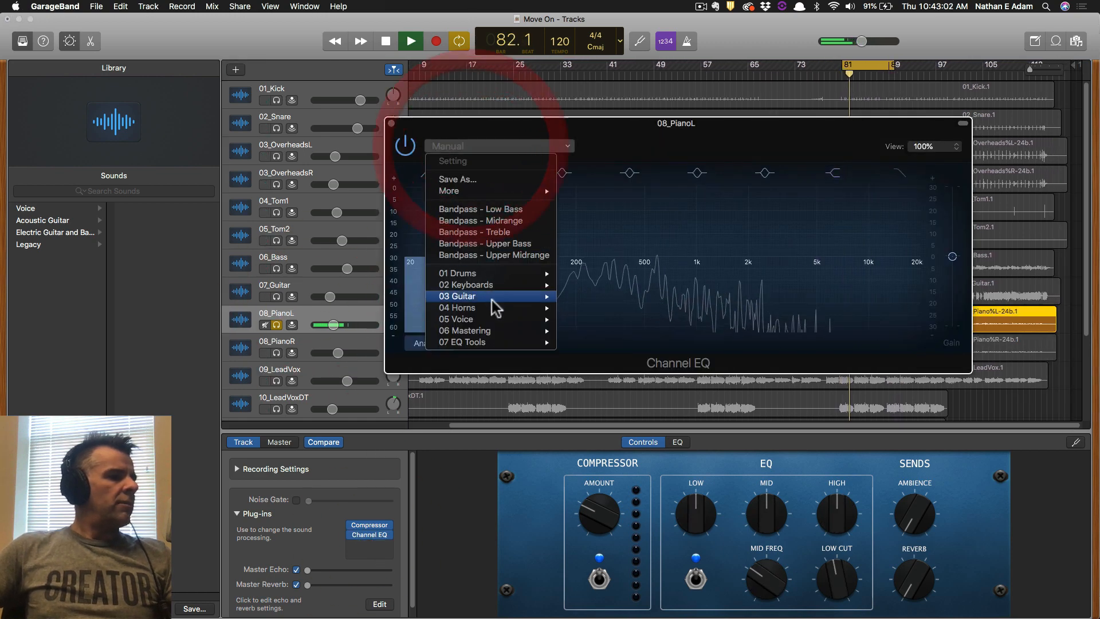
pyautogui.moveTo(514, 286)
pyautogui.click(612, 398)
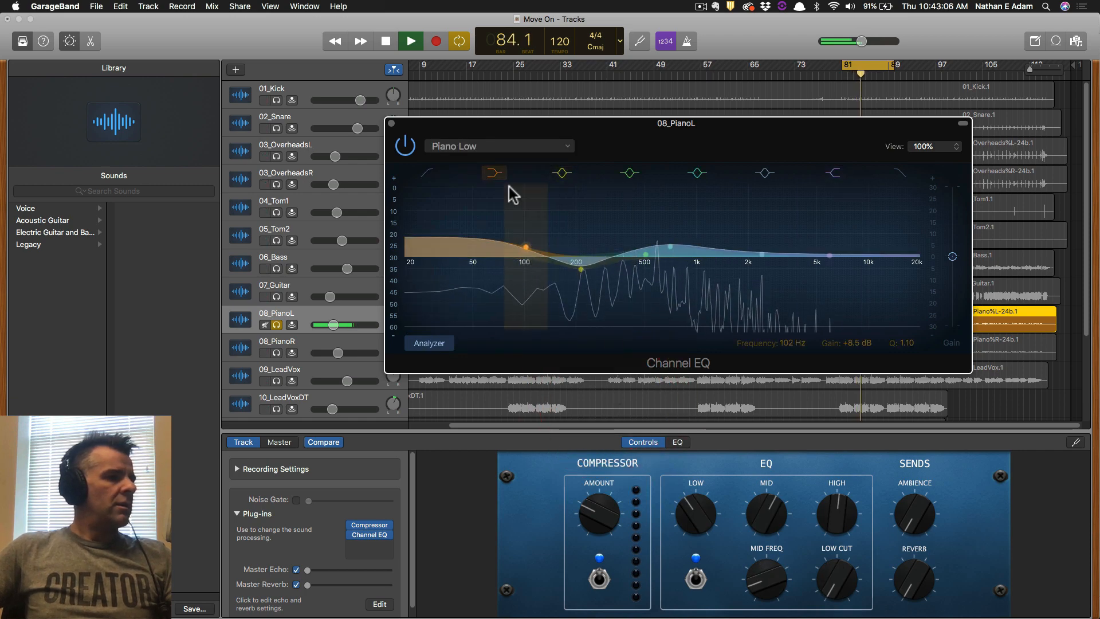
pyautogui.click(507, 147)
pyautogui.moveTo(527, 284)
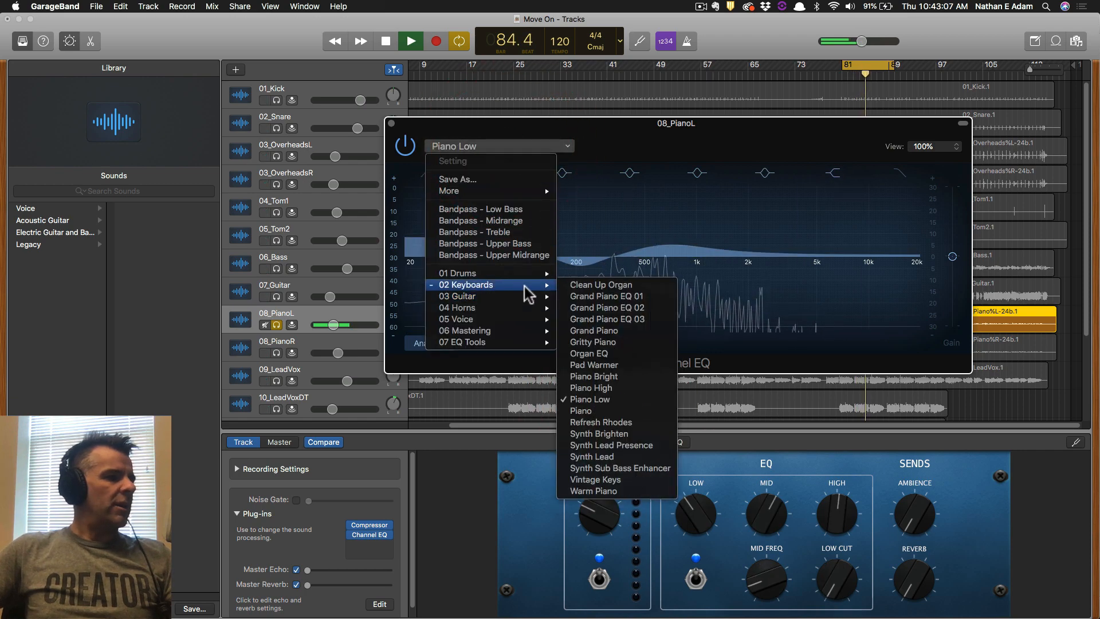
pyautogui.click(629, 390)
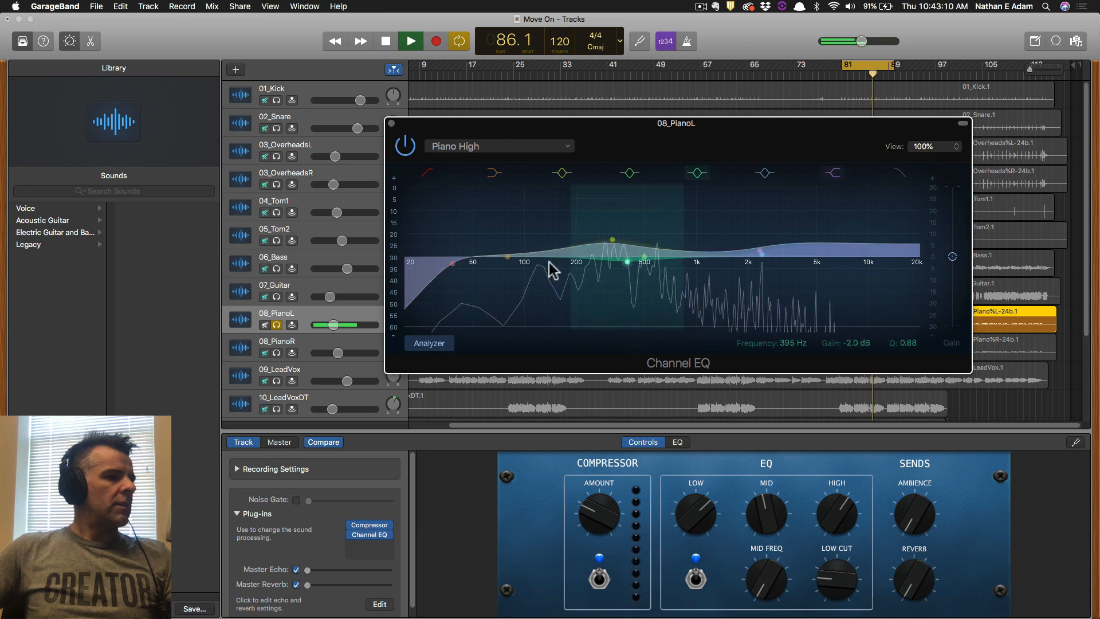
pyautogui.moveTo(456, 263); pyautogui.dragTo(524, 264)
pyautogui.click(391, 123)
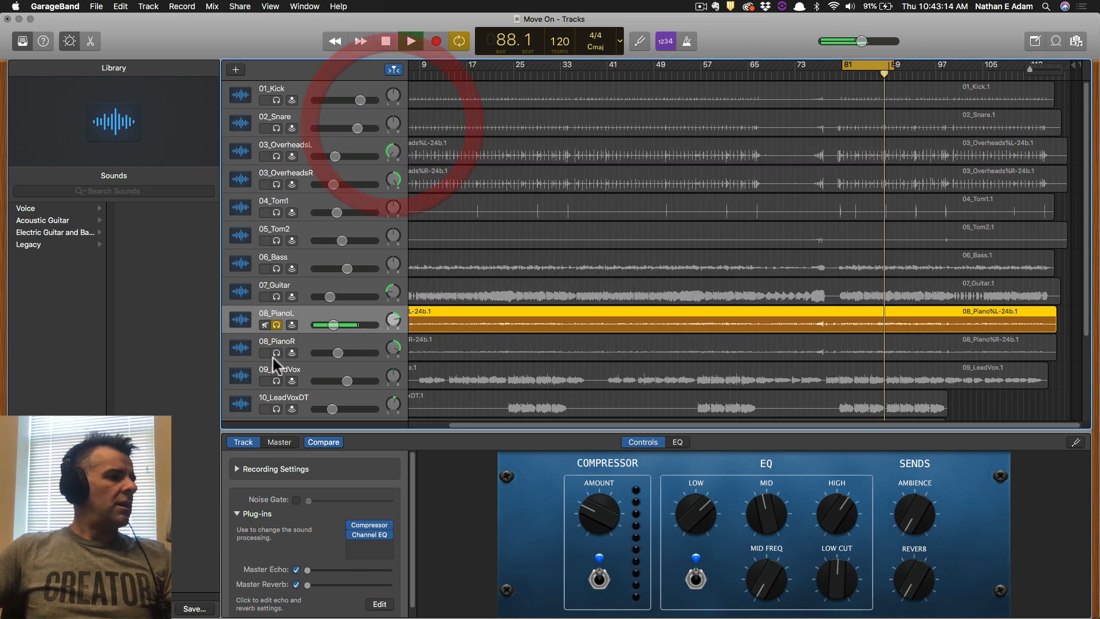
# Solo both piano tracks and select 08_PianoR and 08_PianoL together.
pyautogui.click(277, 353)
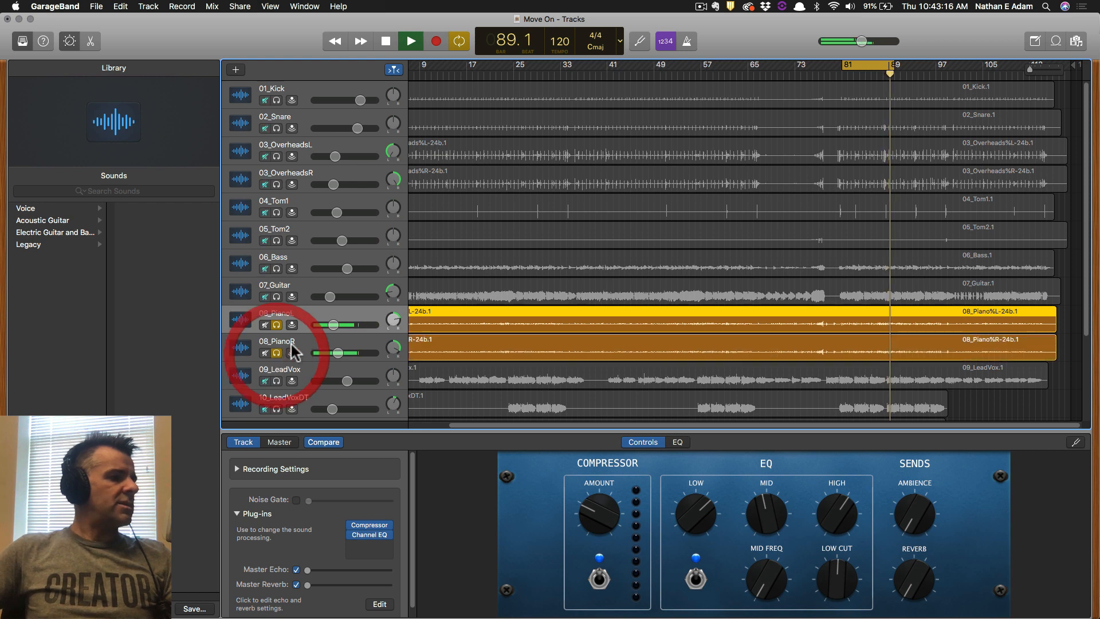
pyautogui.press('shift')
pyautogui.keyDown('shift'); pyautogui.click(306, 343); pyautogui.keyUp('shift')
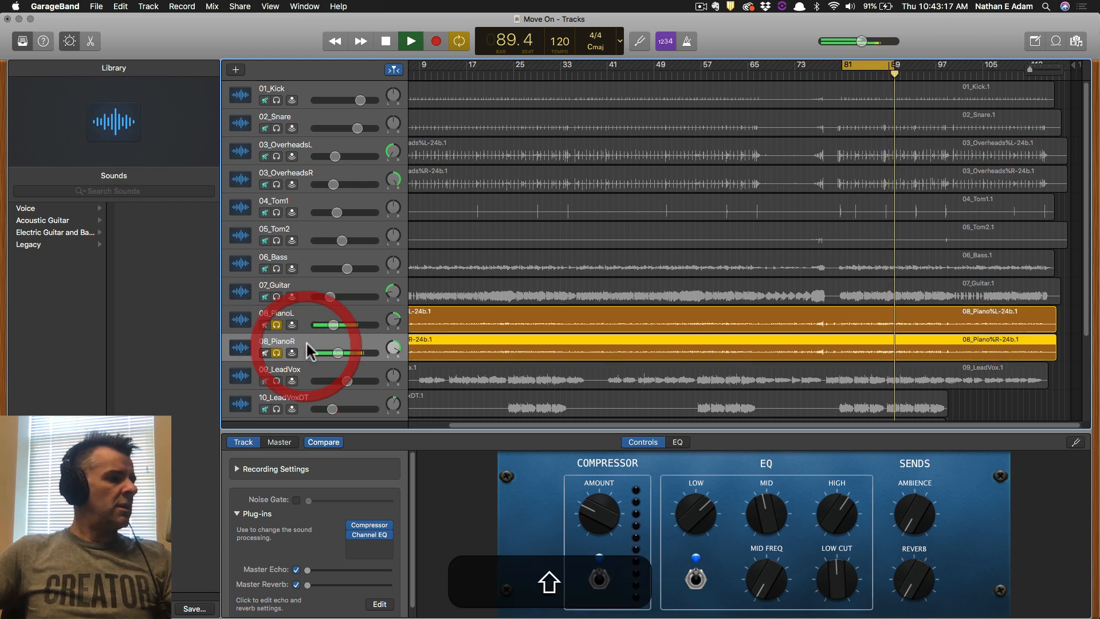
pyautogui.keyDown('shift'); pyautogui.click(305, 309); pyautogui.keyUp('shift')
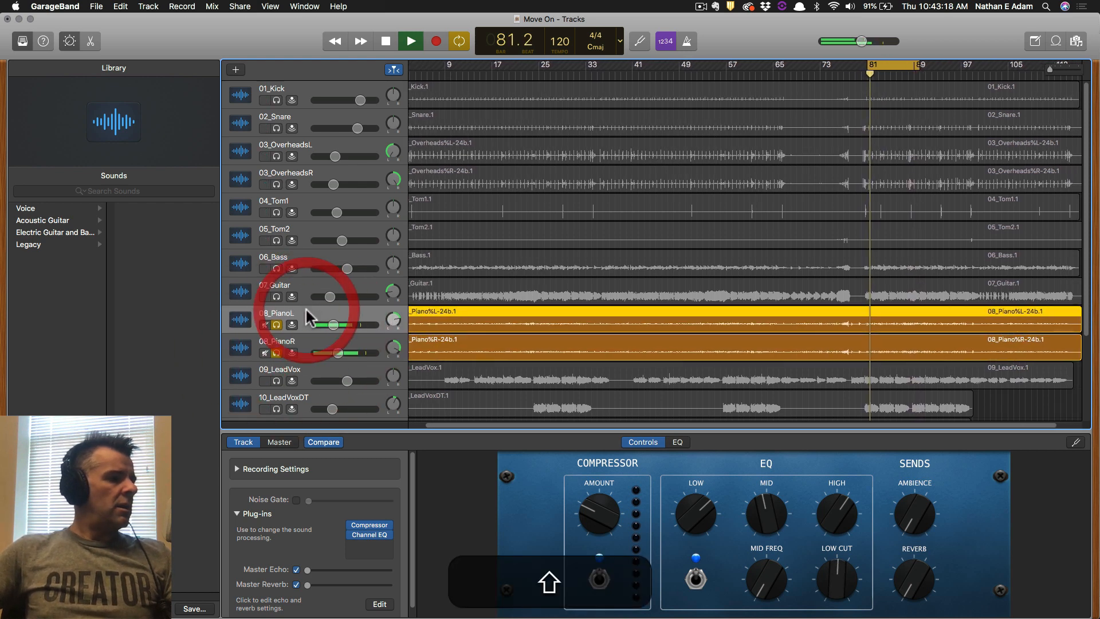
# Compare the pianos with Compressor and EQ bypassed, then switch both plug-ins back on.
pyautogui.click(351, 525)
pyautogui.click(303, 347)
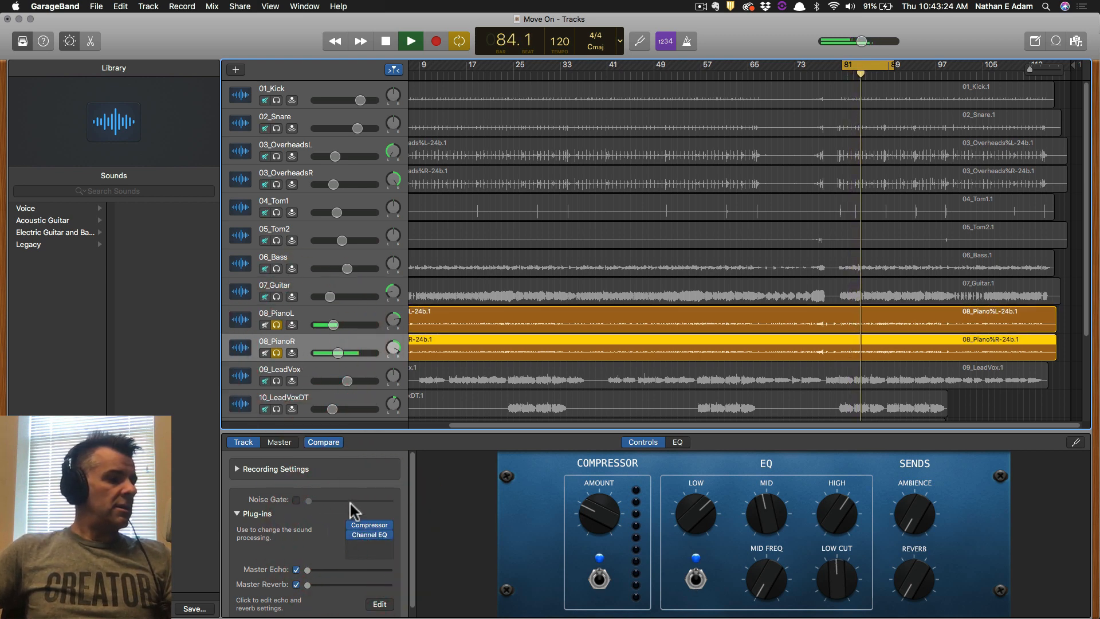
pyautogui.click(350, 524)
pyautogui.click(351, 537)
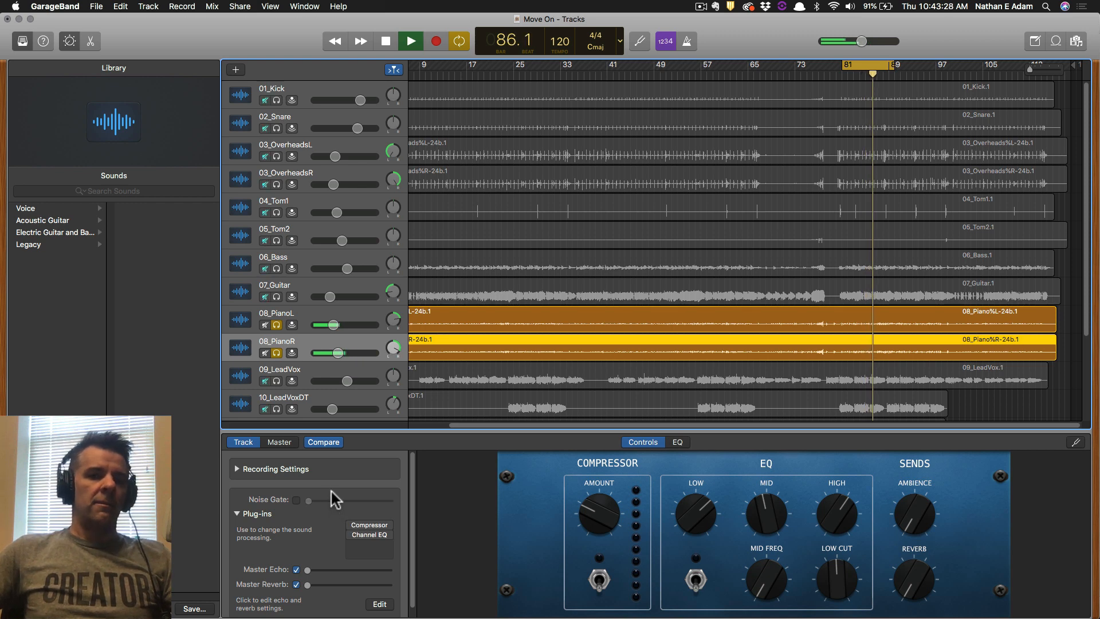
pyautogui.click(352, 526)
pyautogui.click(349, 535)
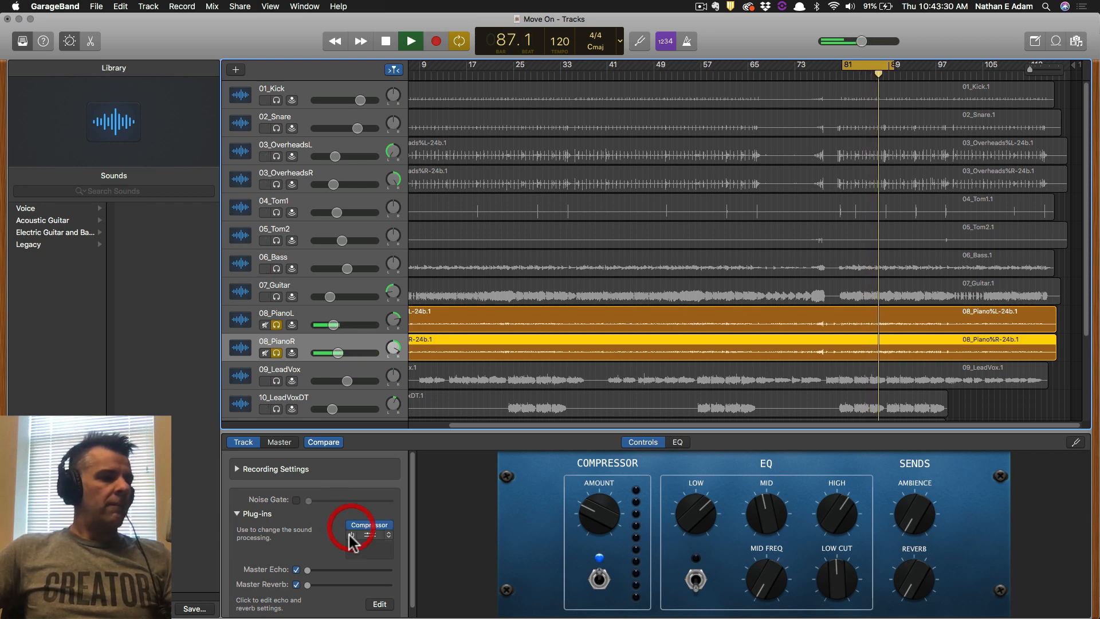
pyautogui.click(306, 313)
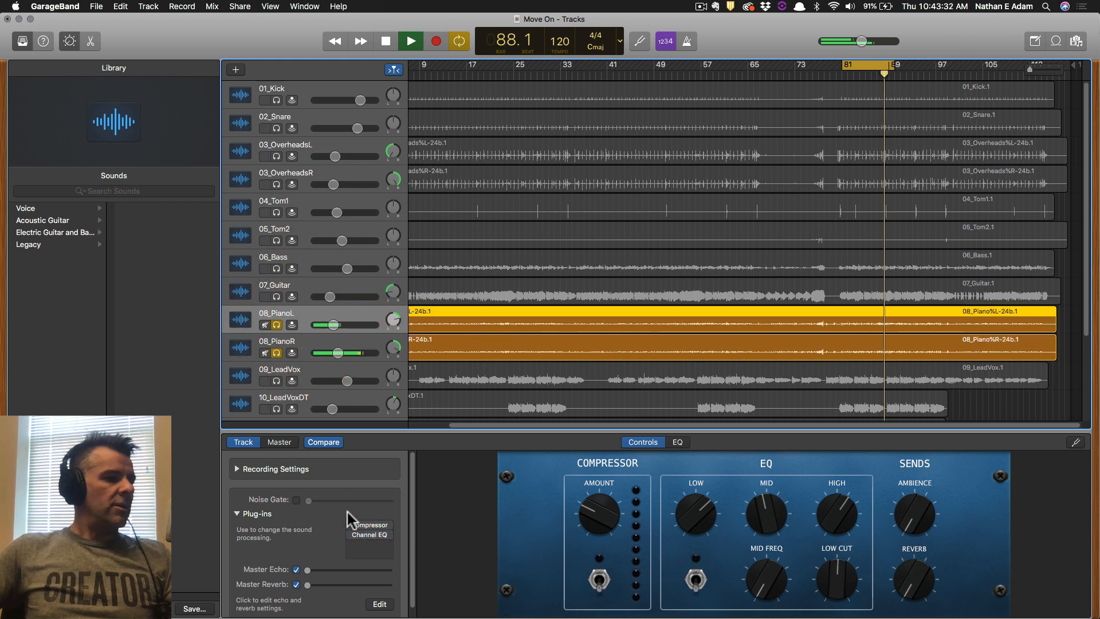
pyautogui.click(351, 535)
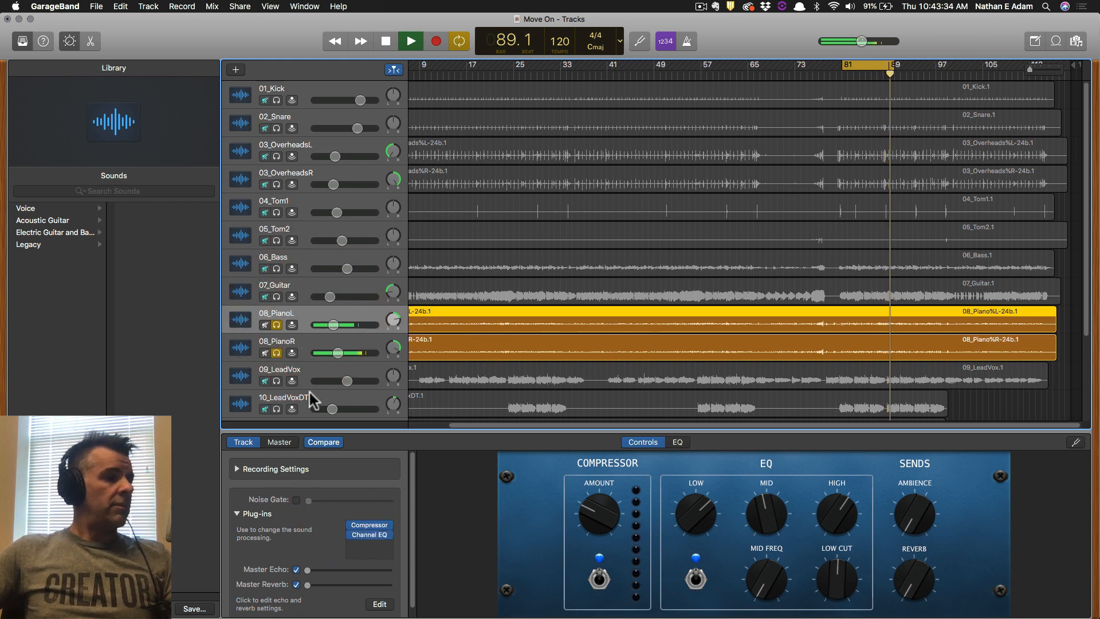
# Stop playback, clear the solos on 08_PianoR and 08_PianoL, and save the project.
pyautogui.click(286, 369)
pyautogui.press('space')
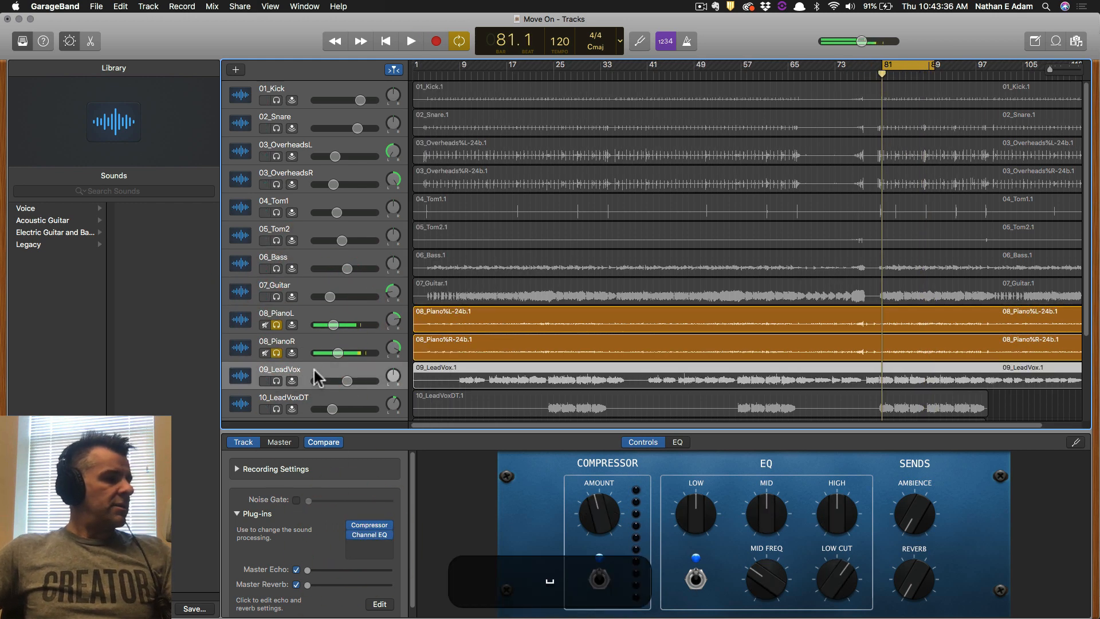
pyautogui.click(276, 350)
pyautogui.click(276, 325)
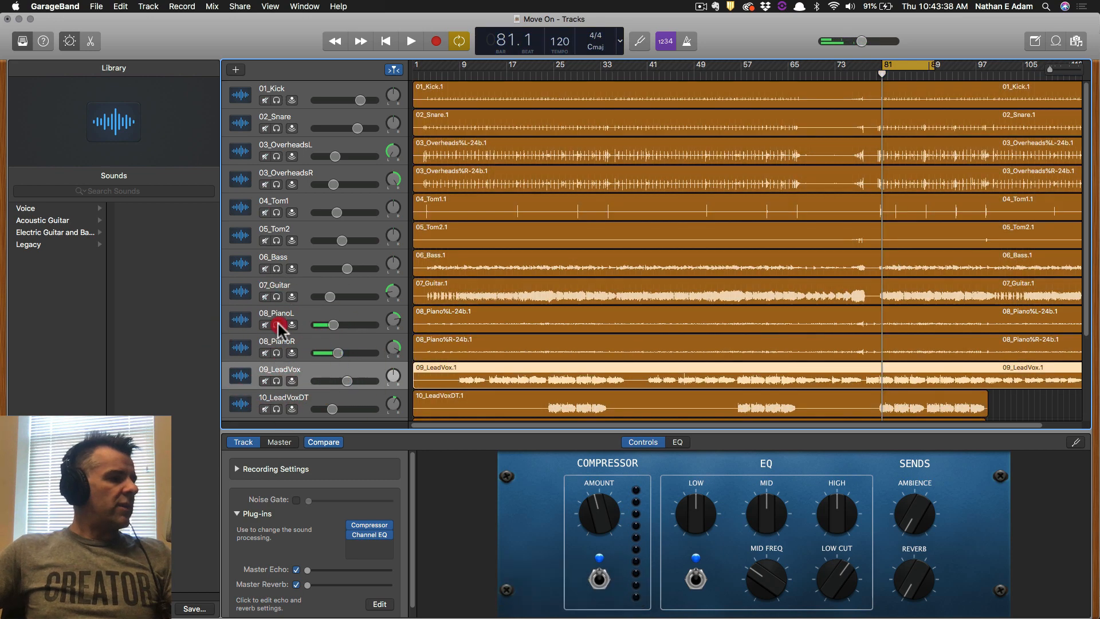
pyautogui.scroll(-3, 329, 373)
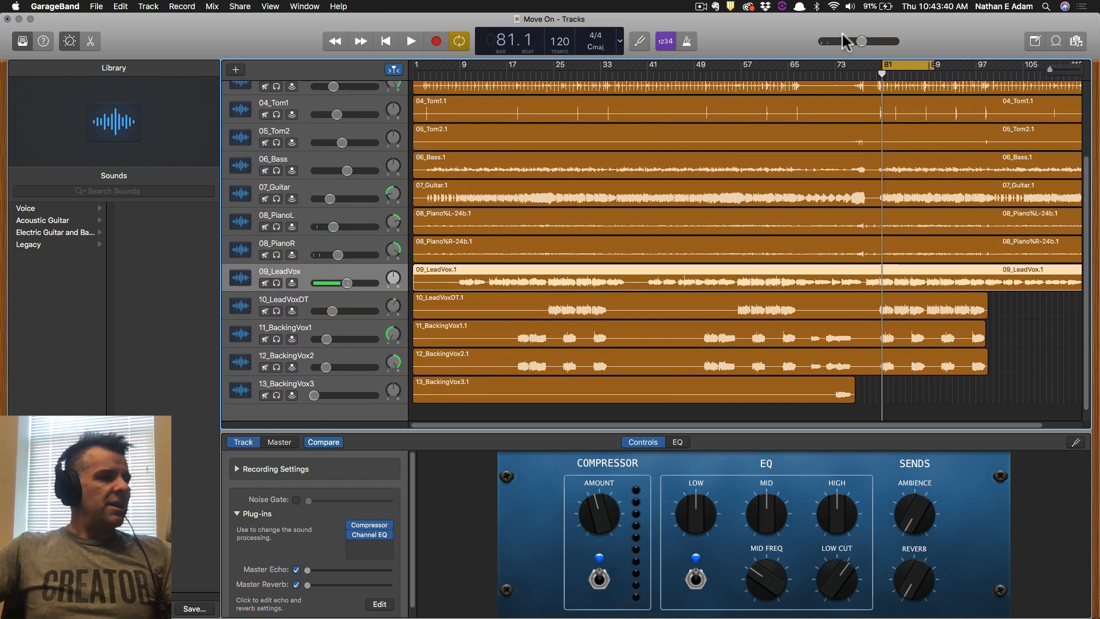
pyautogui.press('super+s')
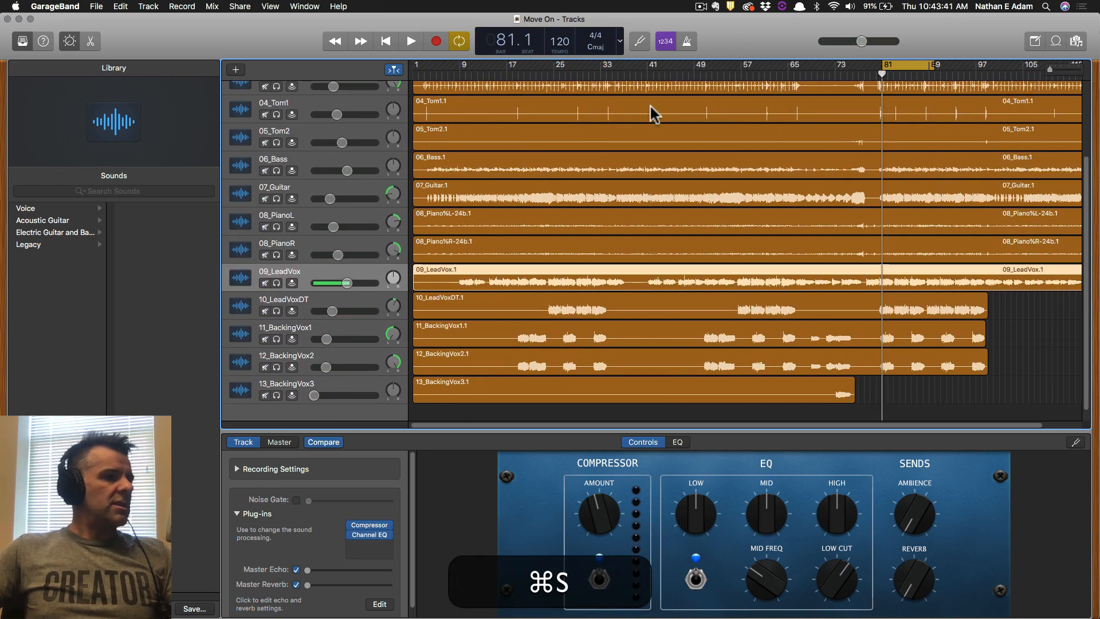
# Open 08_PianoR's Channel EQ, move it aside, and screenshot the tracks and EQ together.
pyautogui.click(303, 245)
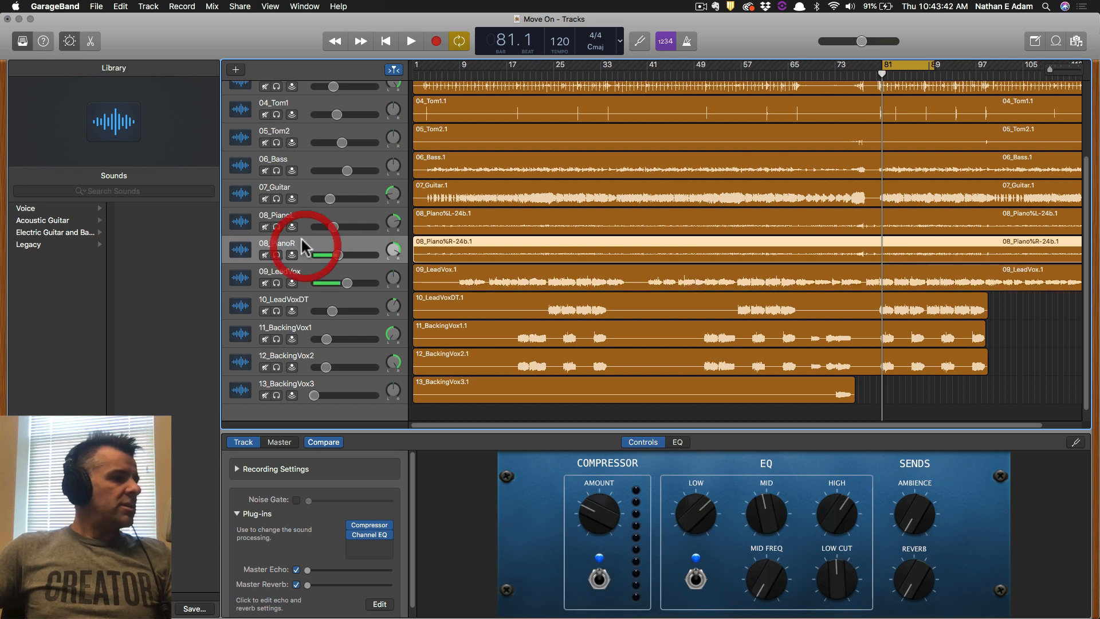
pyautogui.click(371, 535)
pyautogui.moveTo(467, 127); pyautogui.dragTo(802, 314)
pyautogui.press('super+shift+4')
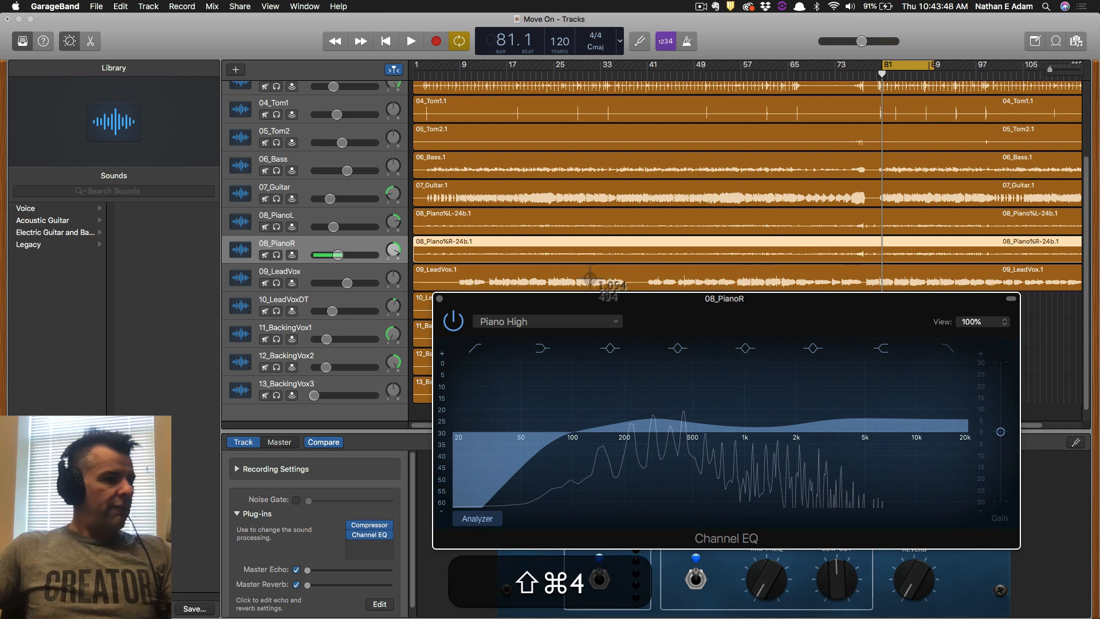
pyautogui.moveTo(247, 263); pyautogui.dragTo(1016, 571)
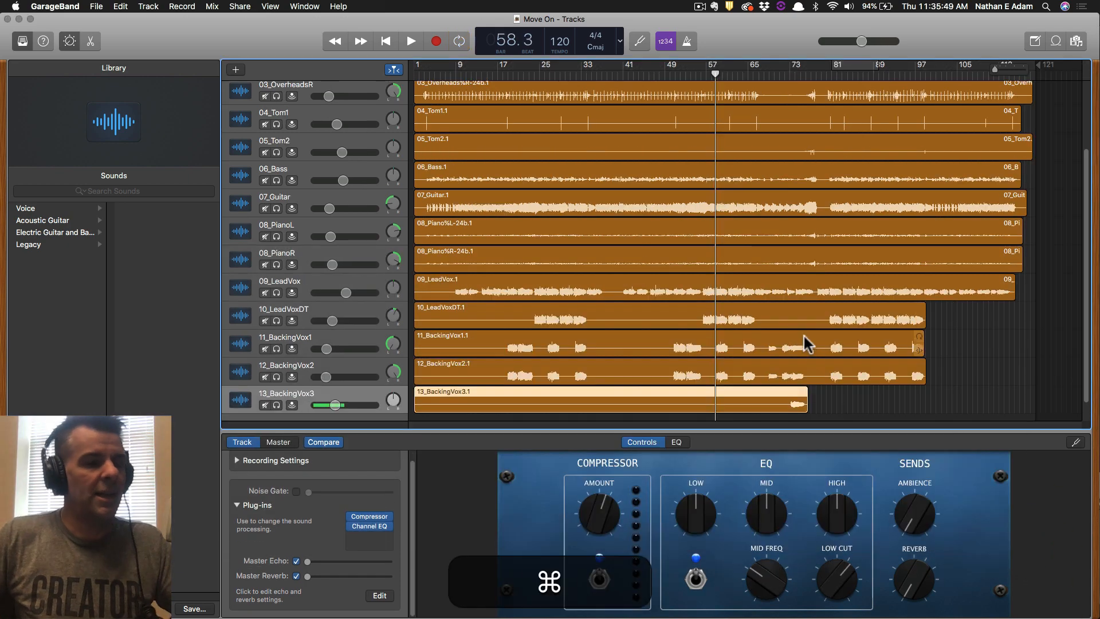
# Switch to the 1380 Mix Project document in Word, then return to GarageBand.
pyautogui.press('super+Tab')
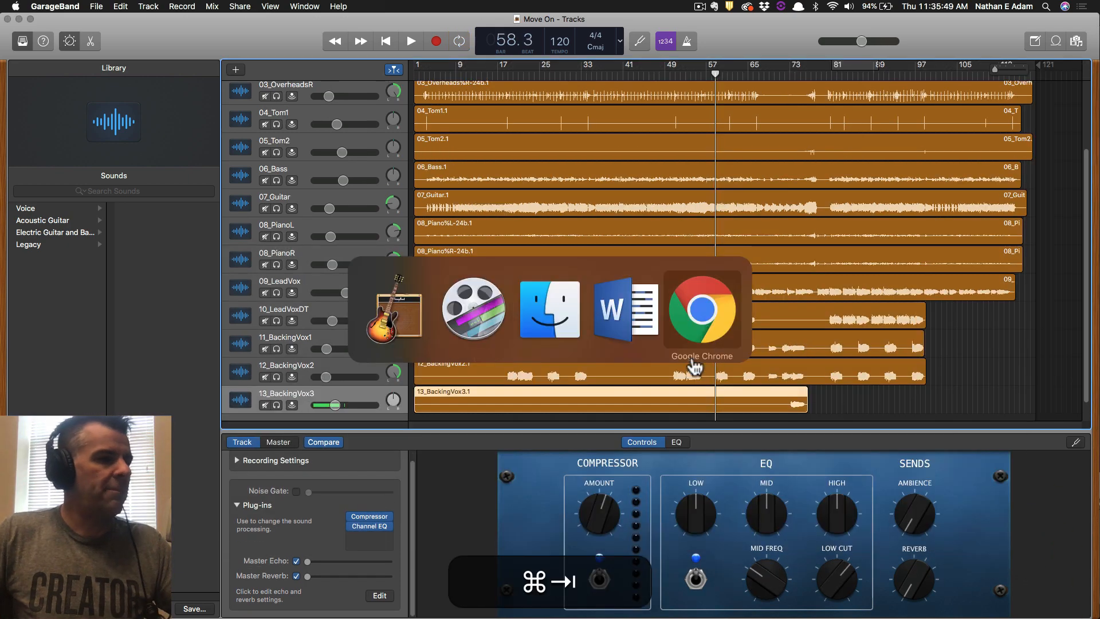
pyautogui.click(619, 322)
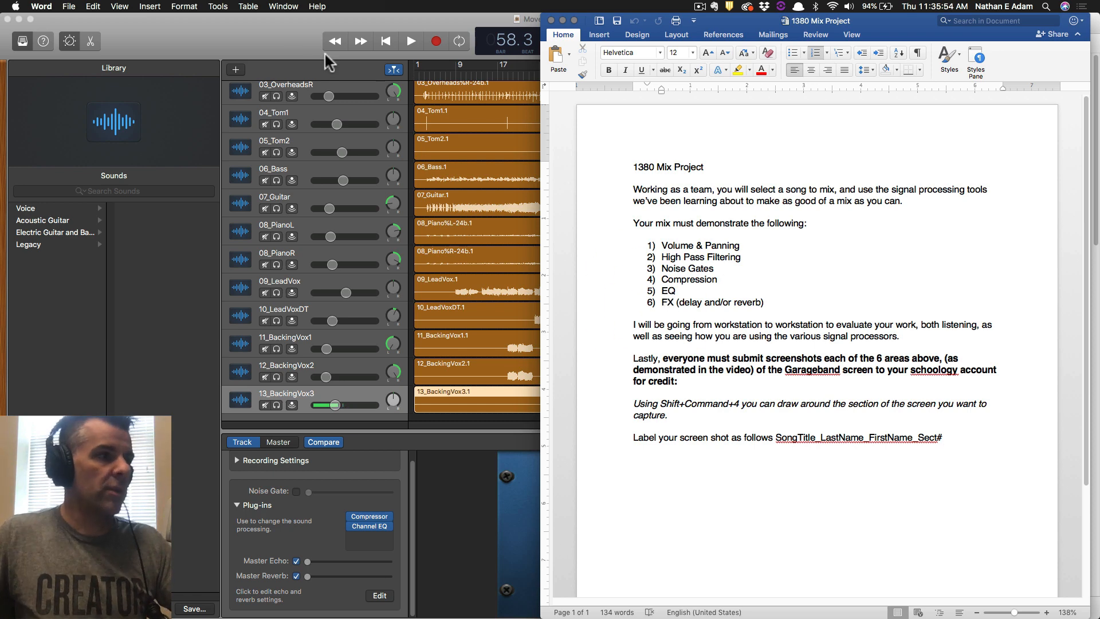
pyautogui.click(269, 32)
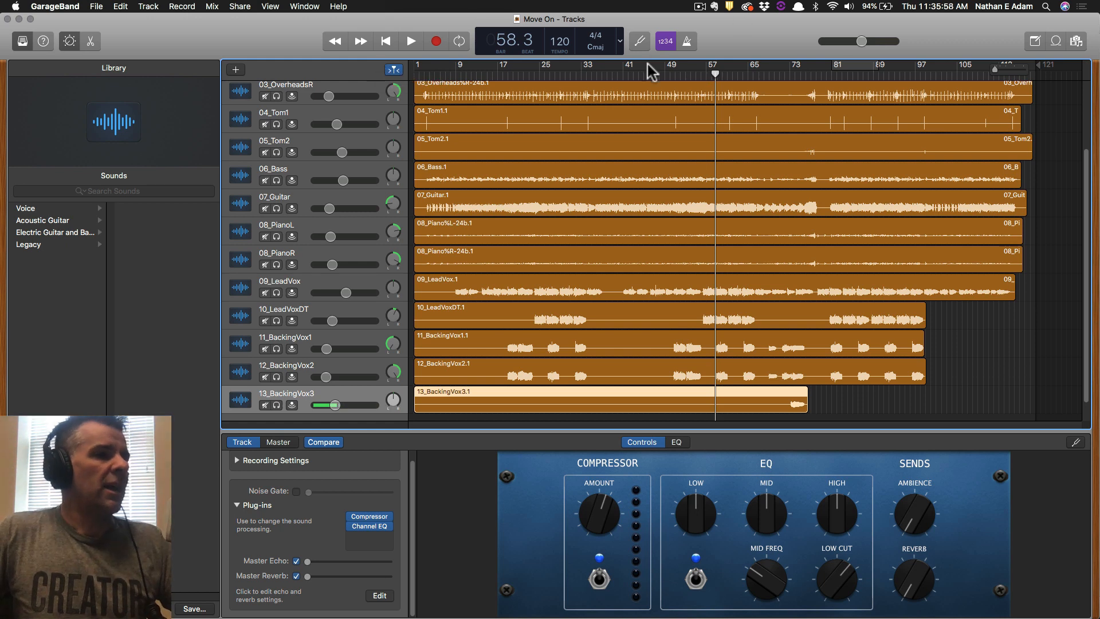
# Cycle bars 81–89, play and stop the loop, then switch to the Word project sheet.
pyautogui.click(838, 67)
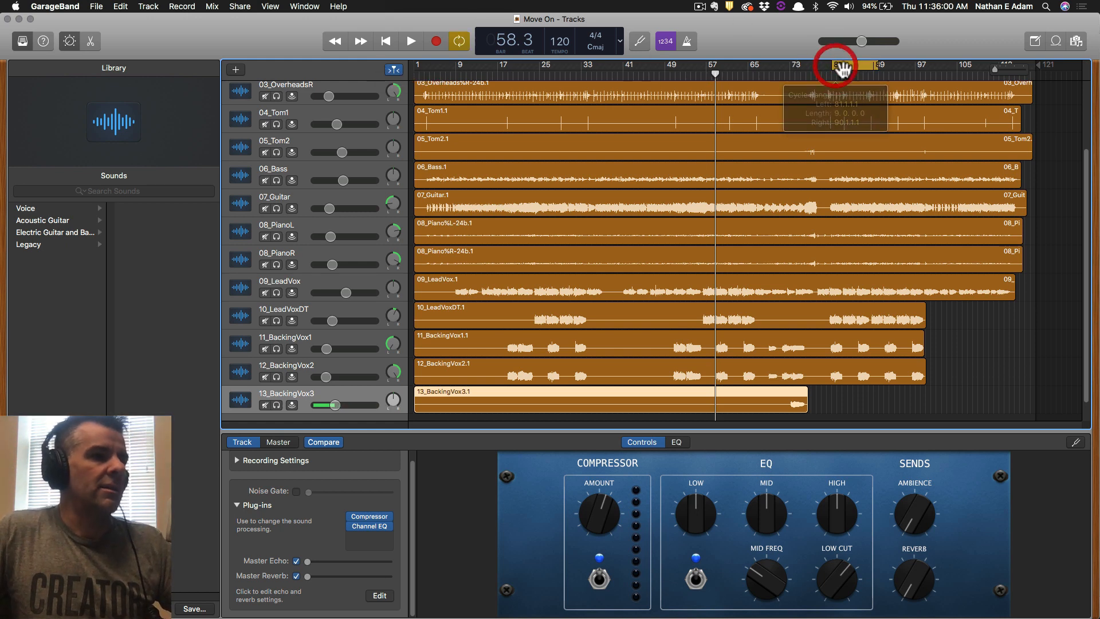
pyautogui.press('space')
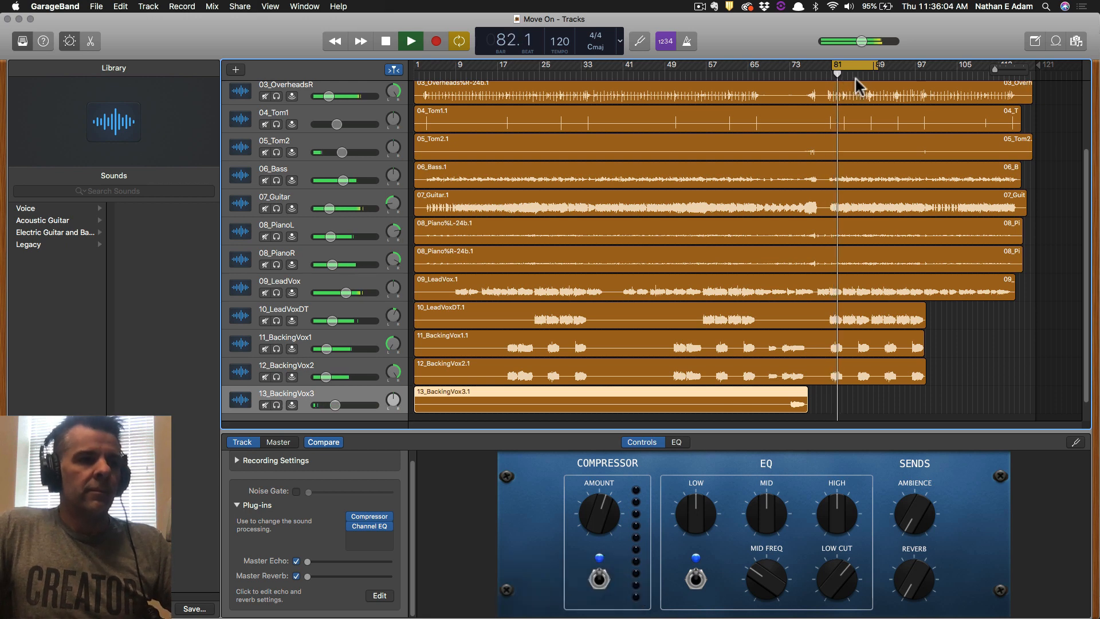
pyautogui.press('space')
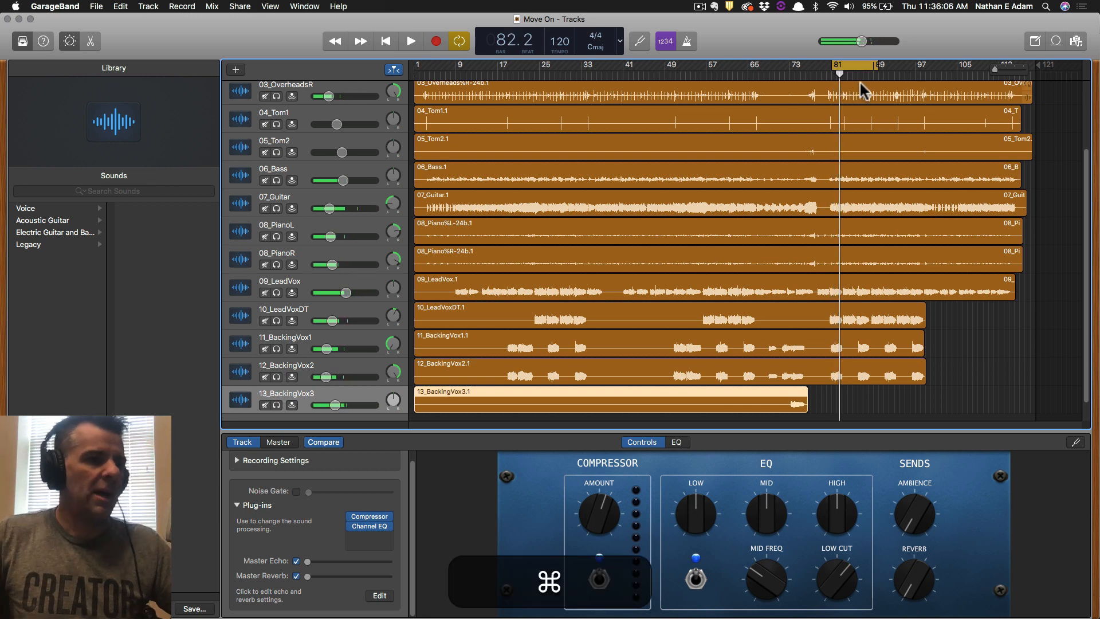
pyautogui.press('super+Tab')
pyautogui.press('super+Tab')
pyautogui.press('Tab')
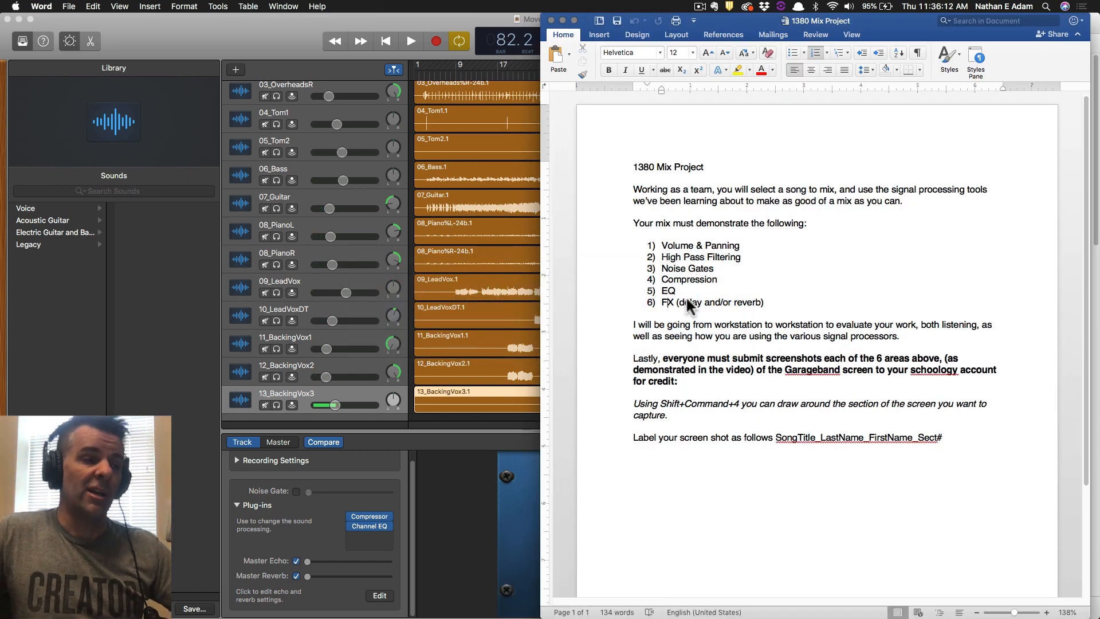
# Leave the Word requirements sheet and bring the GarageBand tracks back to the front.
pyautogui.press('super+Tab')
pyautogui.click(294, 36)
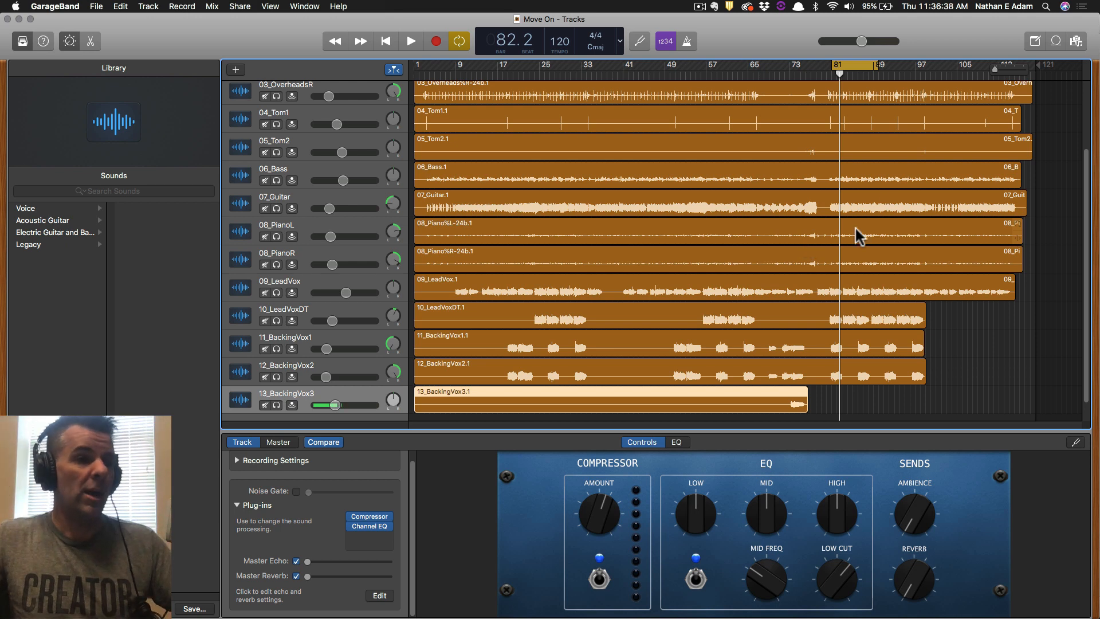
# Save, audition the loop with 01_Kick soloed, then solo 02_Snare instead.
pyautogui.press('cmd+s')
pyautogui.scroll(3, 754, 326)
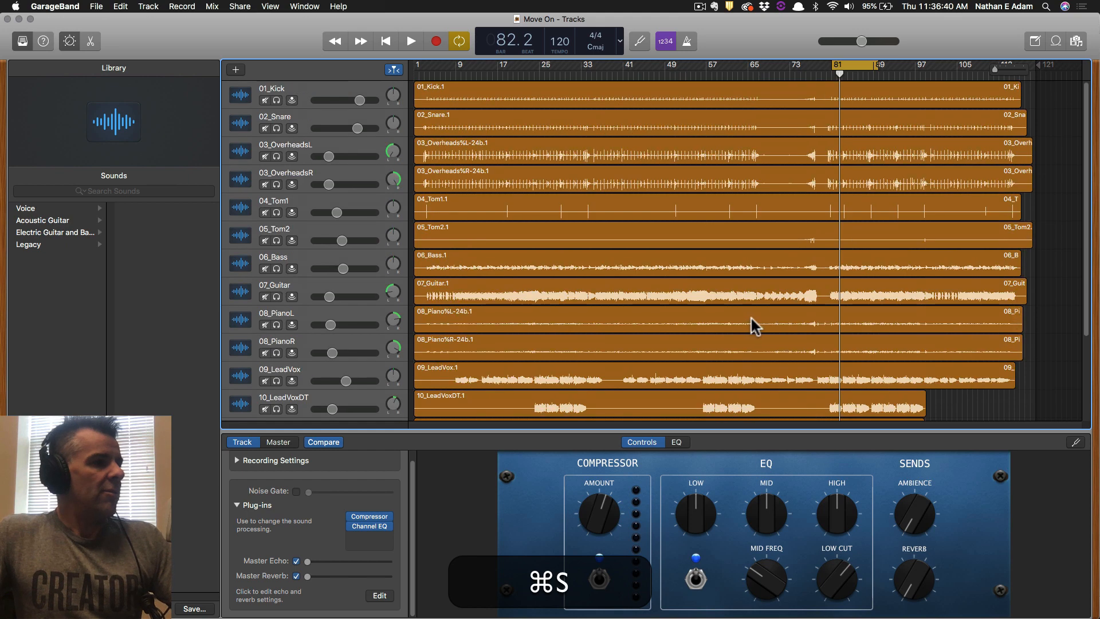
pyautogui.click(343, 115)
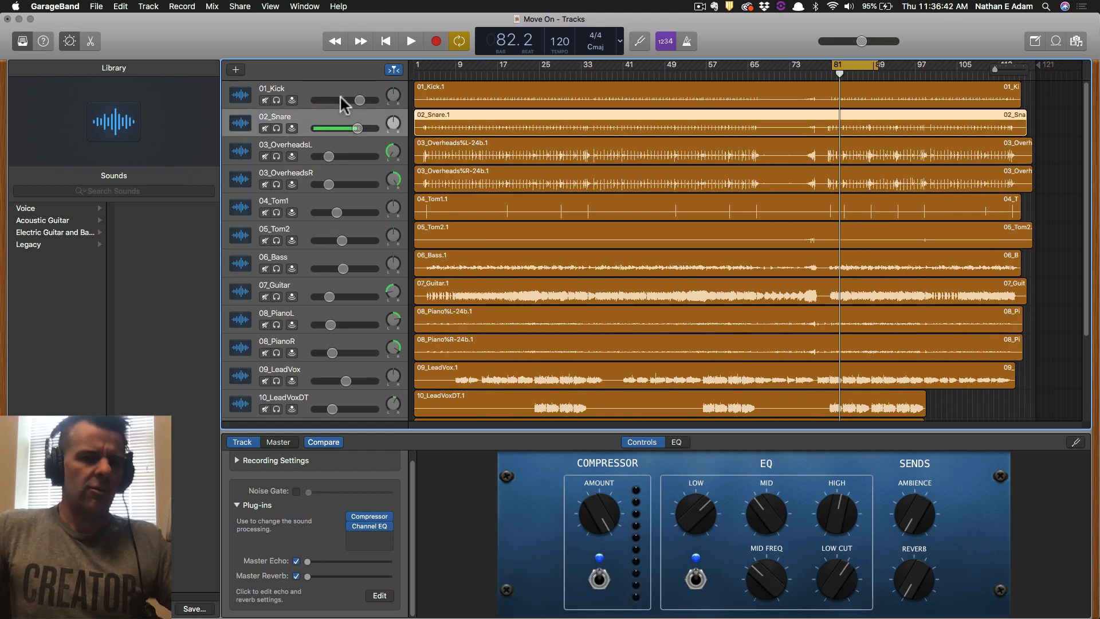
pyautogui.click(338, 92)
pyautogui.click(275, 100)
pyautogui.press('space')
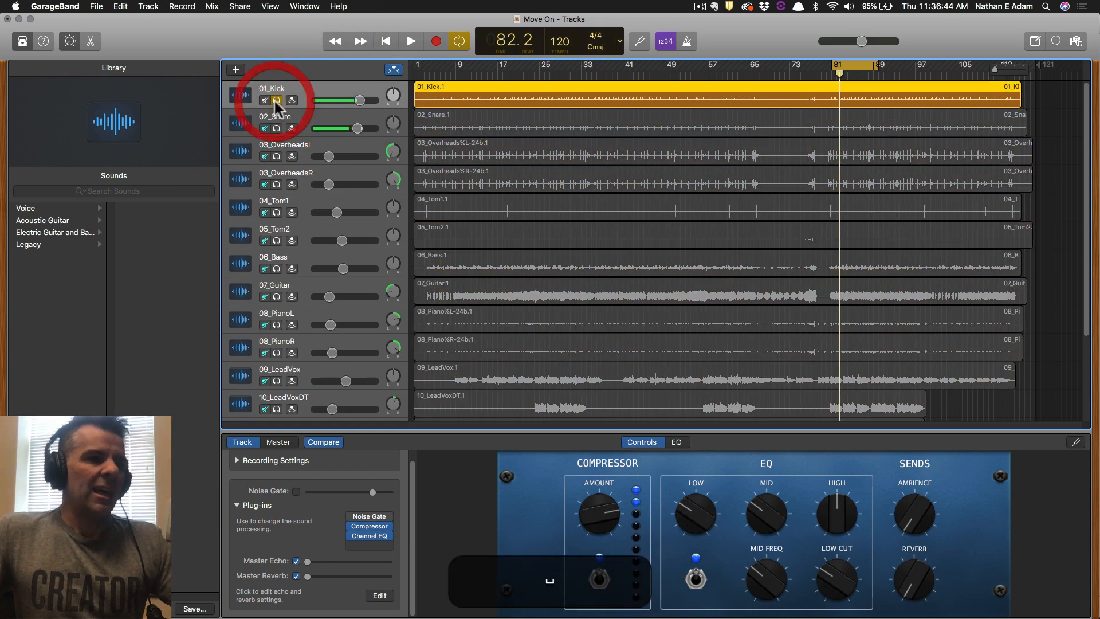
pyautogui.press('space')
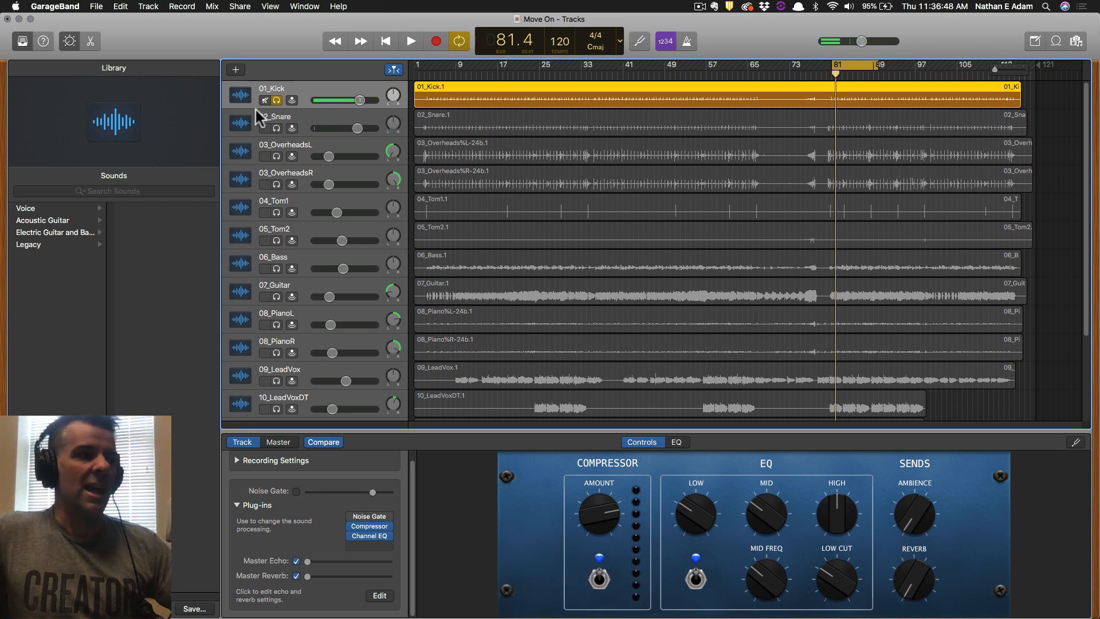
pyautogui.click(276, 128)
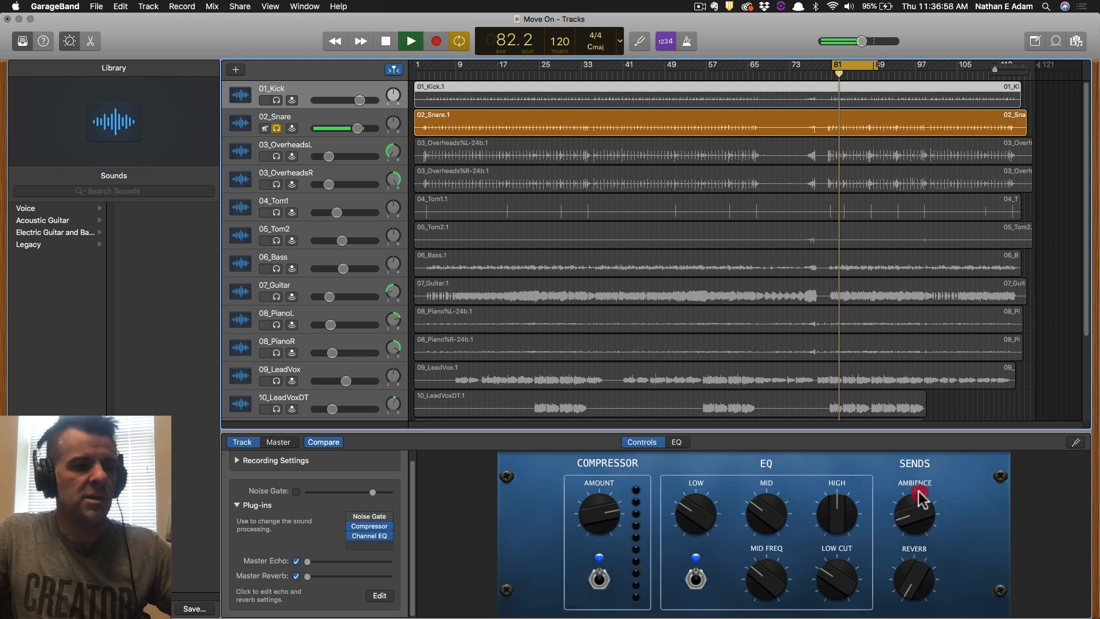
# Sweep the 02_Snare Ambience send up and down, settling it near the middle.
pyautogui.moveTo(920, 498)
pyautogui.mouseDown()
pyautogui.moveTo(919, 463)
pyautogui.moveTo(920, 512)
pyautogui.mouseUp()
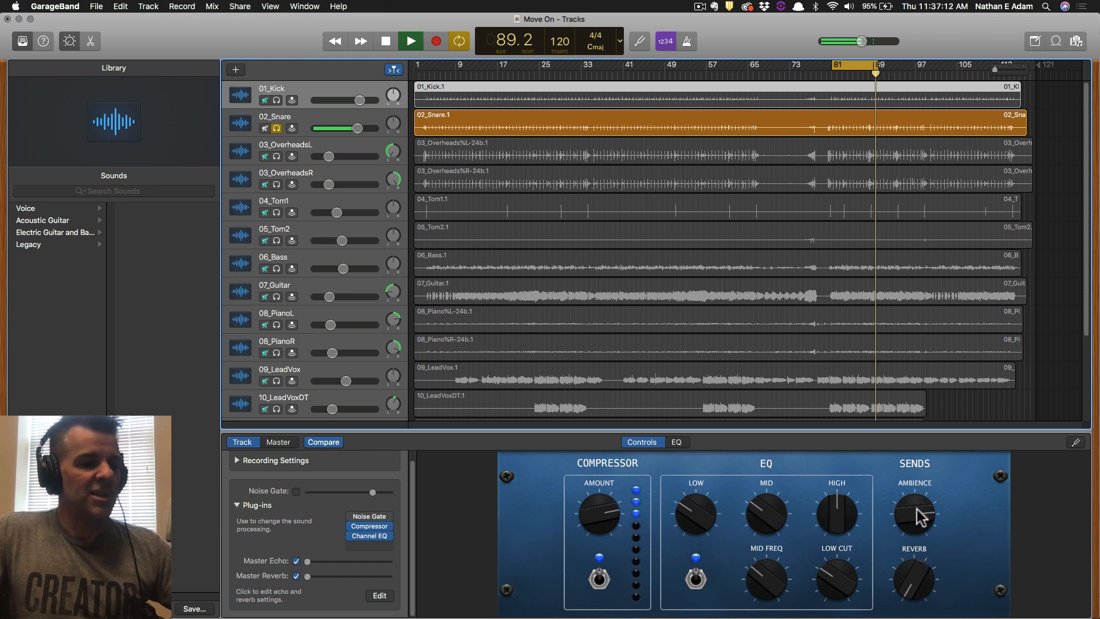
pyautogui.moveTo(919, 515); pyautogui.dragTo(926, 616)
pyautogui.click(307, 110)
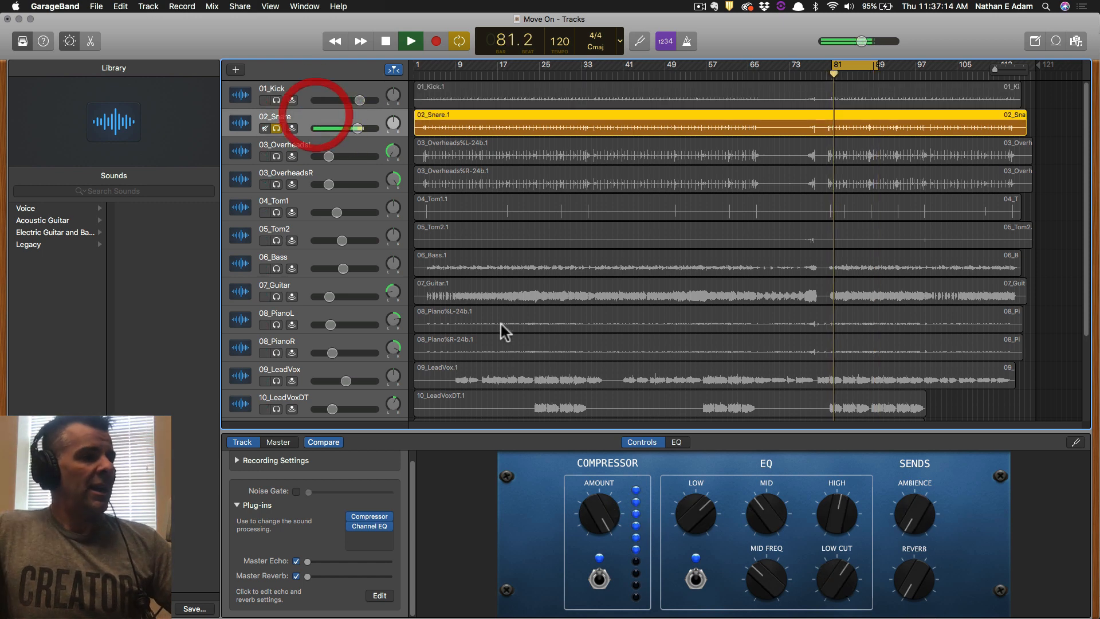
pyautogui.moveTo(915, 530); pyautogui.dragTo(925, 508)
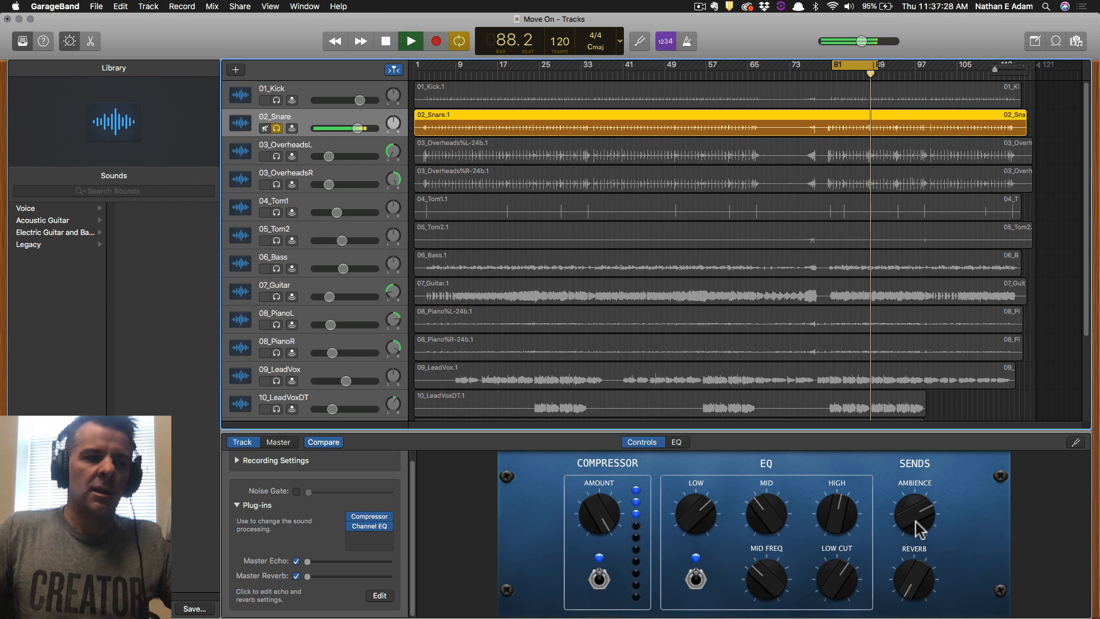
pyautogui.moveTo(918, 530)
pyautogui.mouseDown()
pyautogui.moveTo(914, 555)
pyautogui.moveTo(914, 523)
pyautogui.moveTo(917, 537)
pyautogui.mouseUp()
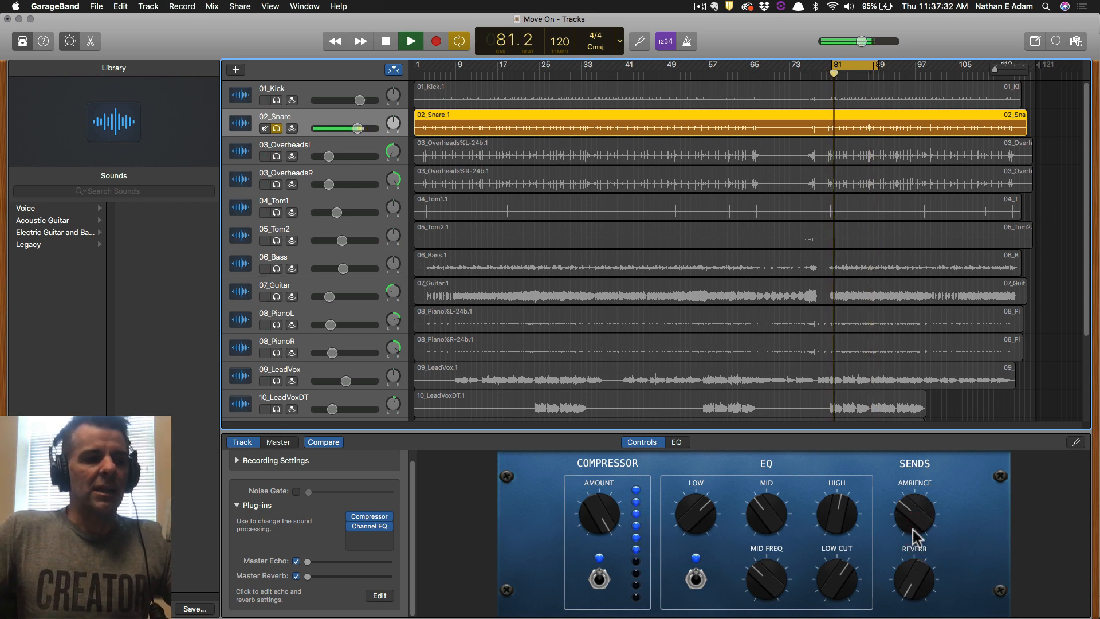
# Balance the snare's Reverb and Ambience sends, ending Ambience mid and Reverb raised; select 03_OverheadsL.
pyautogui.moveTo(911, 589); pyautogui.dragTo(927, 557)
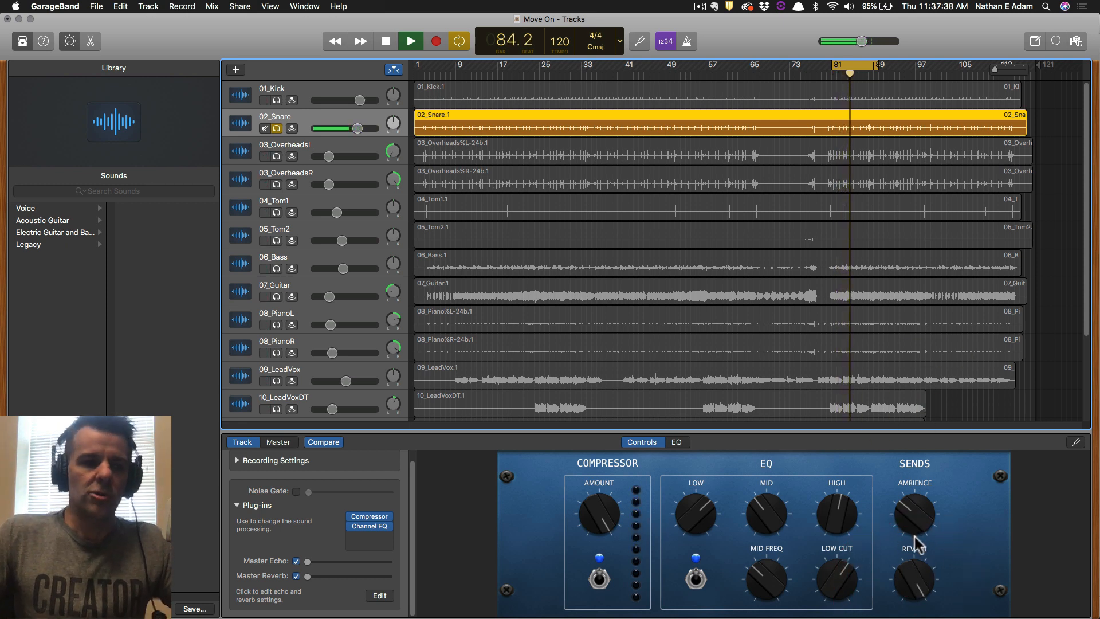
pyautogui.moveTo(906, 578)
pyautogui.mouseDown()
pyautogui.moveTo(904, 608)
pyautogui.moveTo(910, 580)
pyautogui.mouseUp()
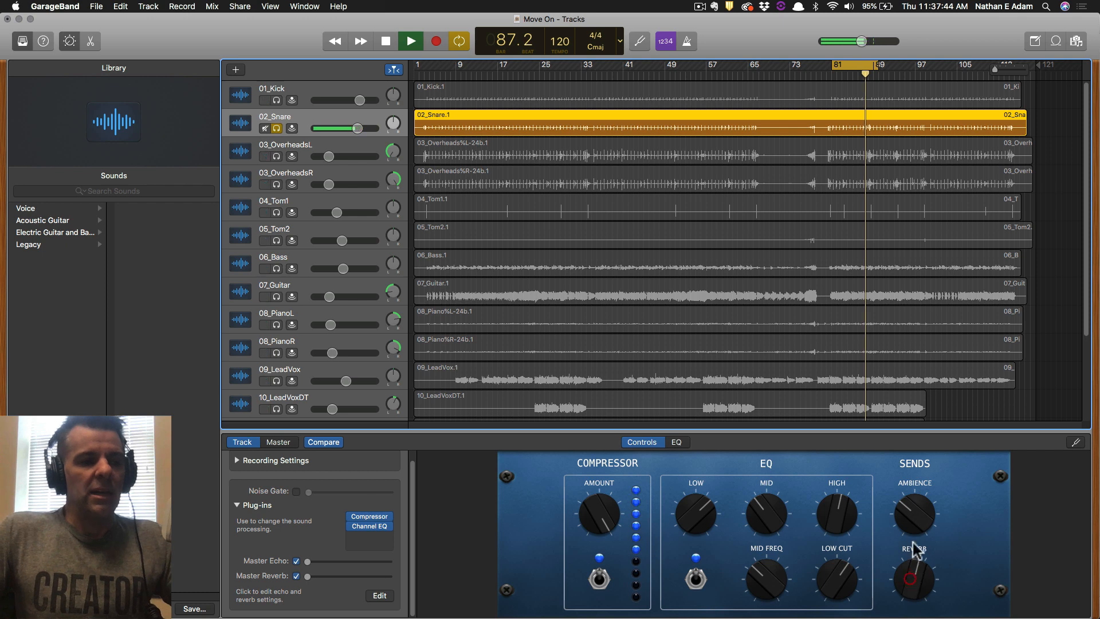
pyautogui.moveTo(906, 511); pyautogui.dragTo(909, 522)
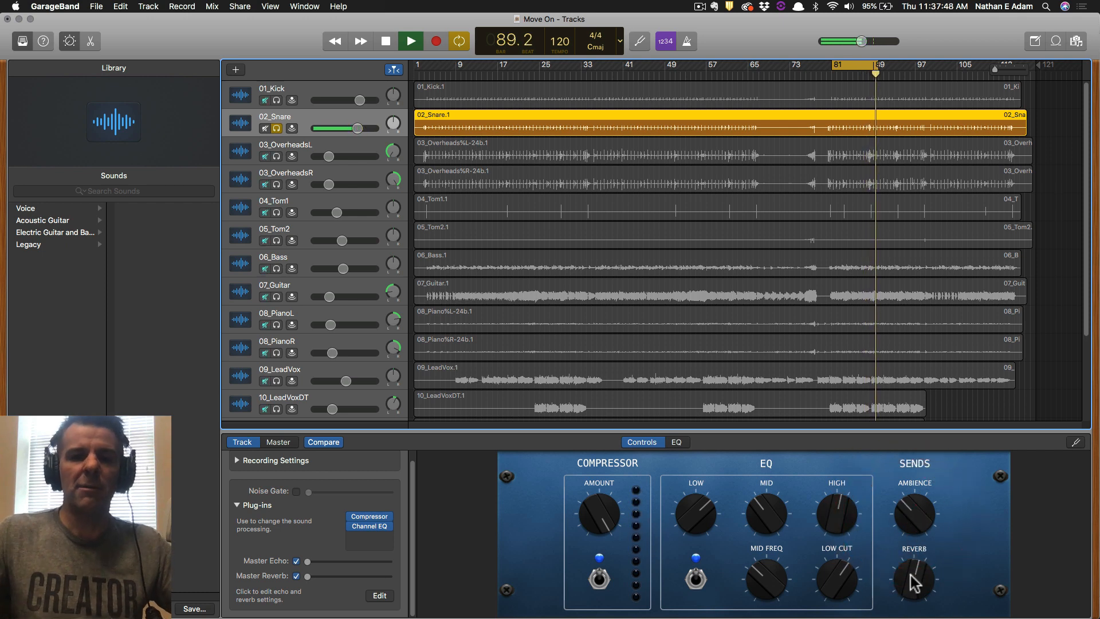
pyautogui.moveTo(901, 507); pyautogui.dragTo(901, 513)
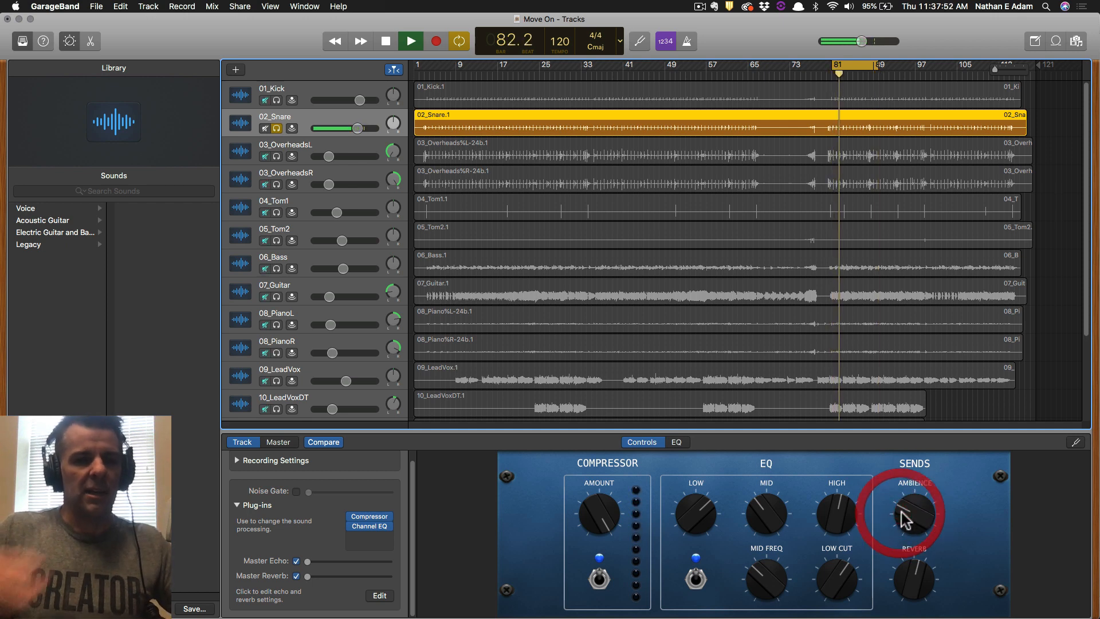
pyautogui.moveTo(913, 575)
pyautogui.mouseDown()
pyautogui.moveTo(922, 565)
pyautogui.moveTo(907, 608)
pyautogui.moveTo(913, 588)
pyautogui.mouseUp()
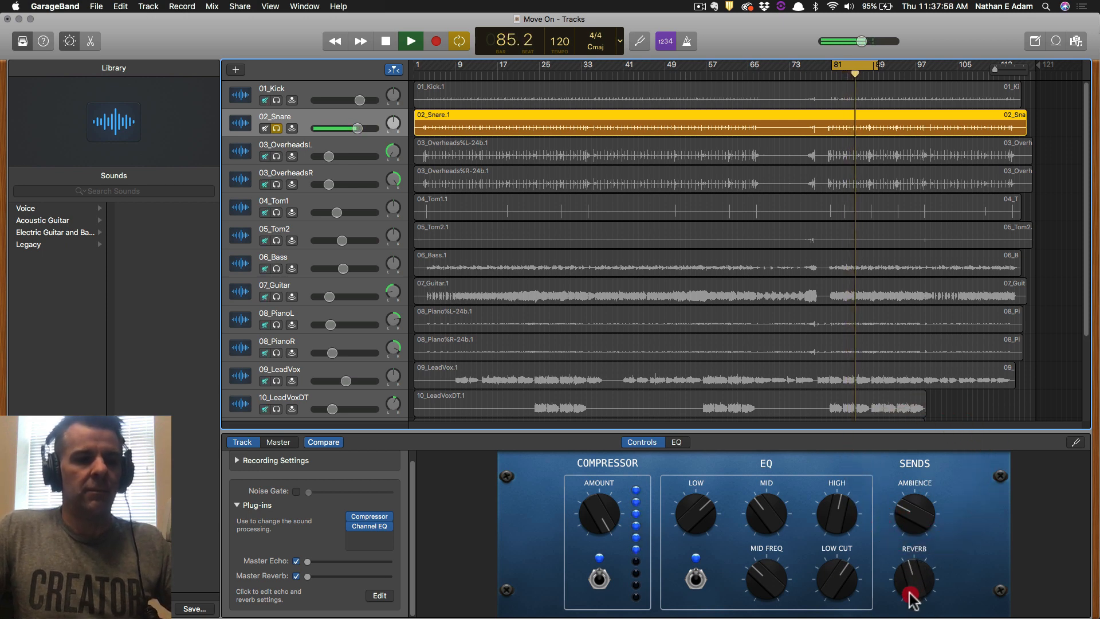
pyautogui.moveTo(909, 517); pyautogui.dragTo(903, 613)
pyautogui.moveTo(909, 576); pyautogui.dragTo(904, 608)
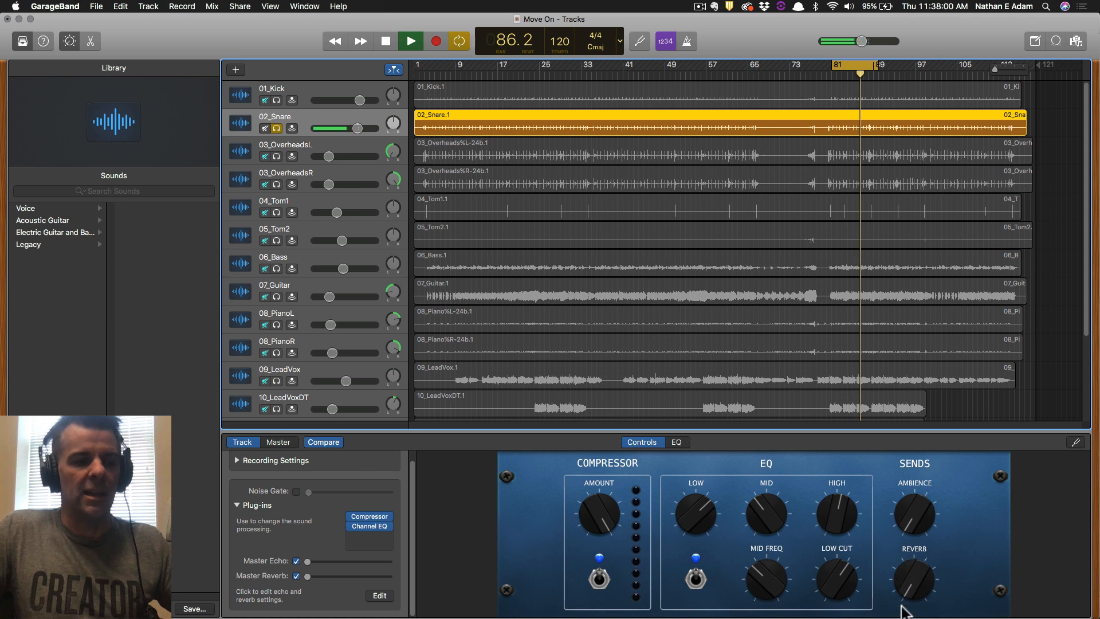
pyautogui.moveTo(910, 522)
pyautogui.mouseDown()
pyautogui.moveTo(911, 464)
pyautogui.moveTo(913, 497)
pyautogui.mouseUp()
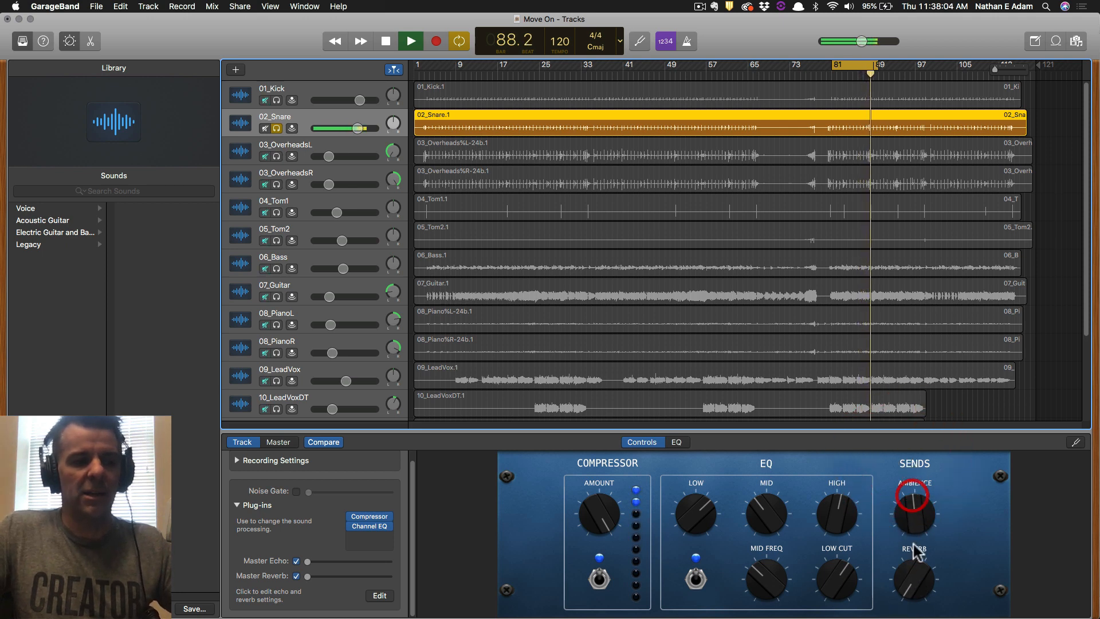
pyautogui.moveTo(915, 571)
pyautogui.mouseDown()
pyautogui.moveTo(920, 530)
pyautogui.moveTo(909, 572)
pyautogui.mouseUp()
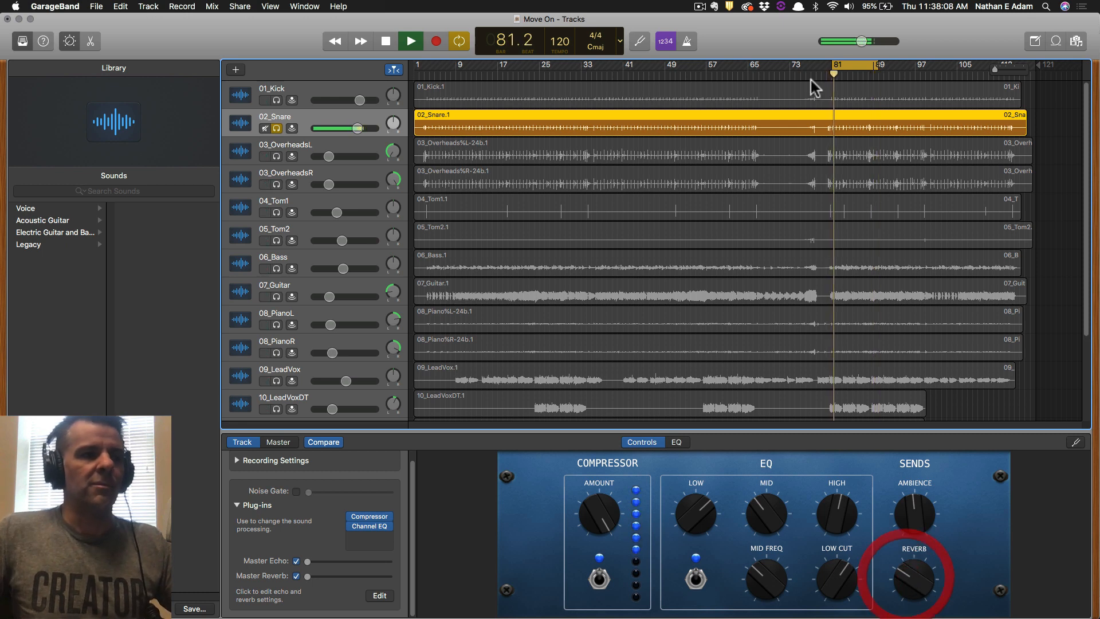
pyautogui.click(360, 147)
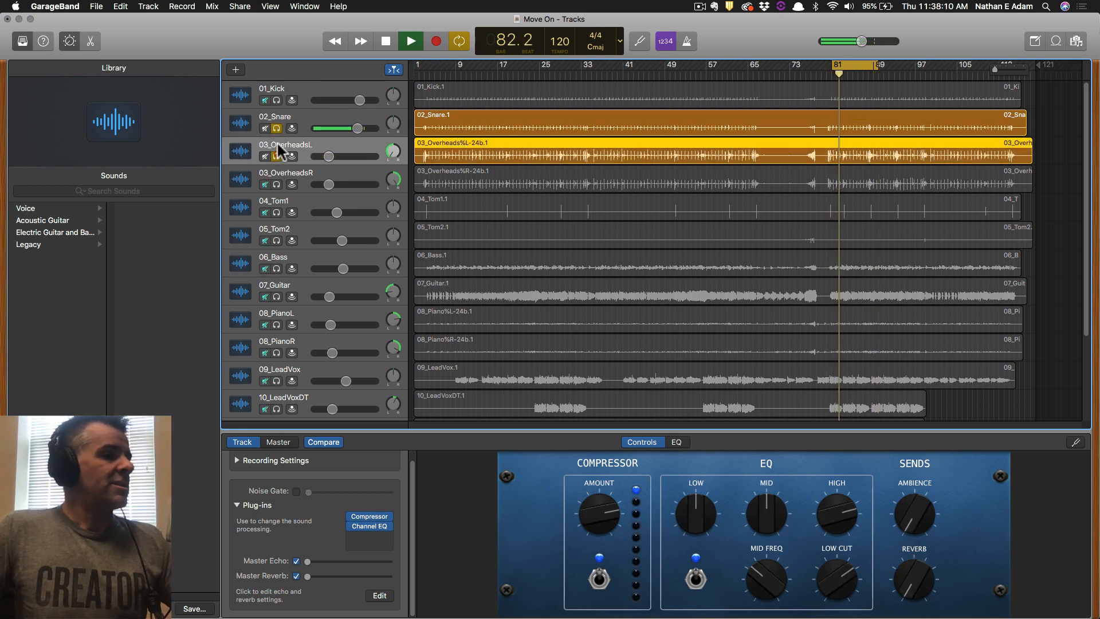
# Solo 03_OverheadsL, pull Ambience back from maximum, and settle Reverb around halfway.
pyautogui.click(277, 155)
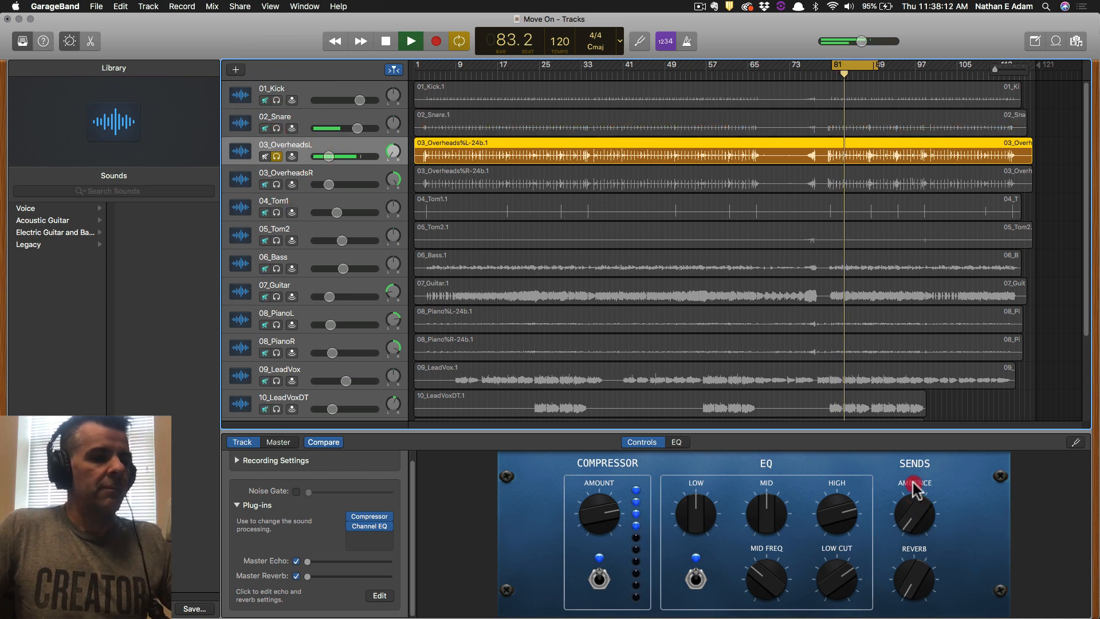
pyautogui.moveTo(913, 483); pyautogui.dragTo(934, 352)
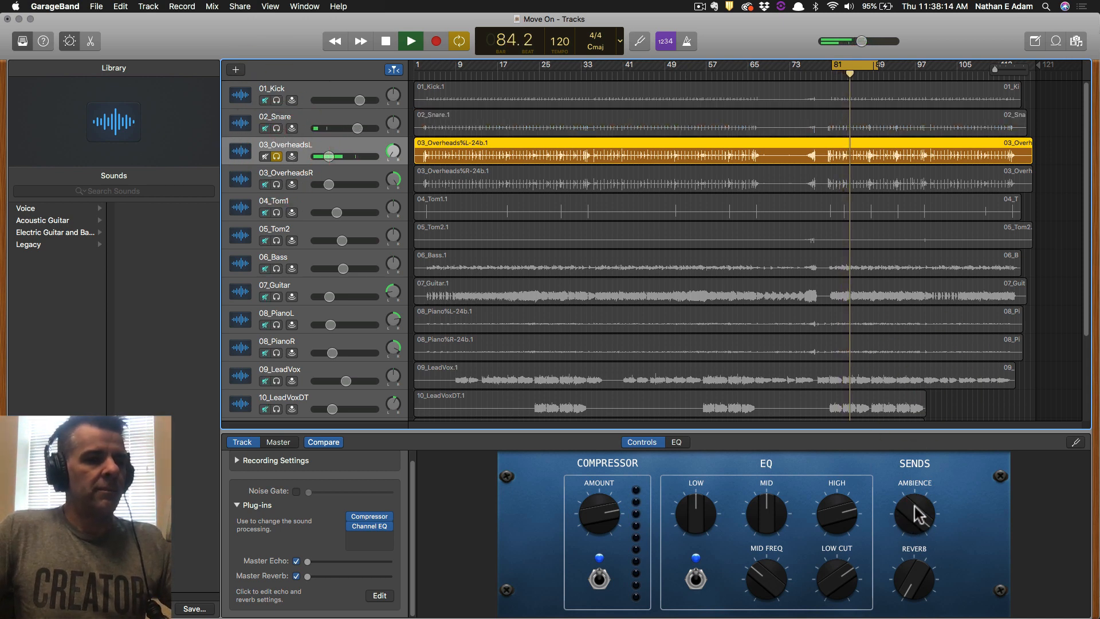
pyautogui.moveTo(917, 513)
pyautogui.mouseDown()
pyautogui.moveTo(907, 601)
pyautogui.moveTo(903, 575)
pyautogui.moveTo(895, 601)
pyautogui.moveTo(910, 592)
pyautogui.moveTo(900, 539)
pyautogui.moveTo(910, 520)
pyautogui.mouseUp()
pyautogui.moveTo(908, 579); pyautogui.dragTo(908, 598)
pyautogui.moveTo(907, 521); pyautogui.dragTo(903, 495)
pyautogui.moveTo(909, 567); pyautogui.dragTo(910, 556)
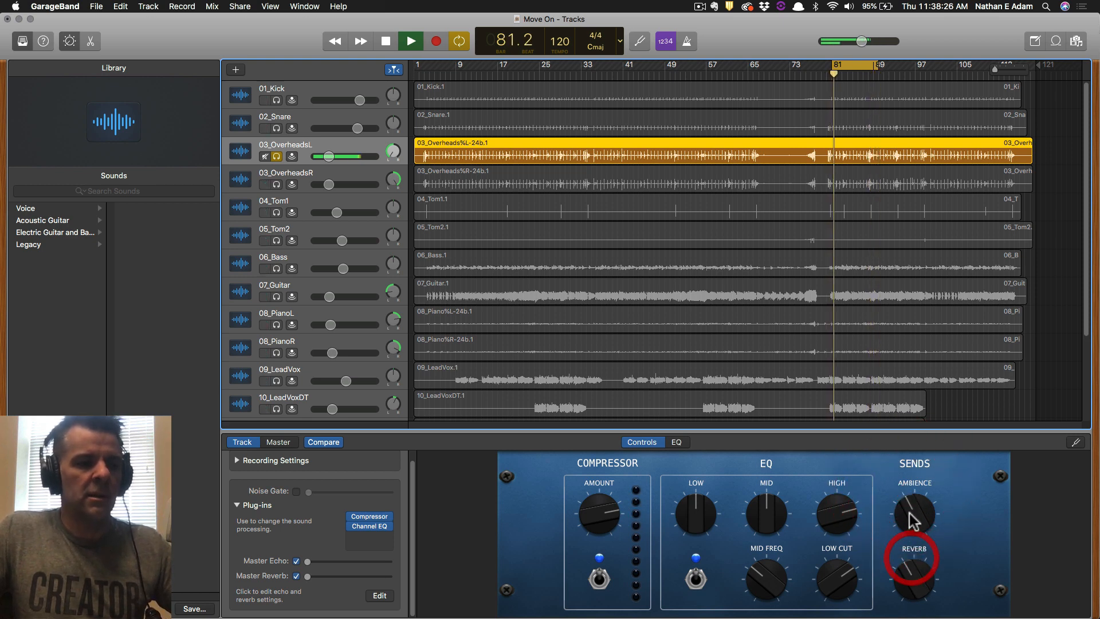
pyautogui.moveTo(908, 512); pyautogui.dragTo(908, 516)
pyautogui.moveTo(910, 578); pyautogui.dragTo(909, 575)
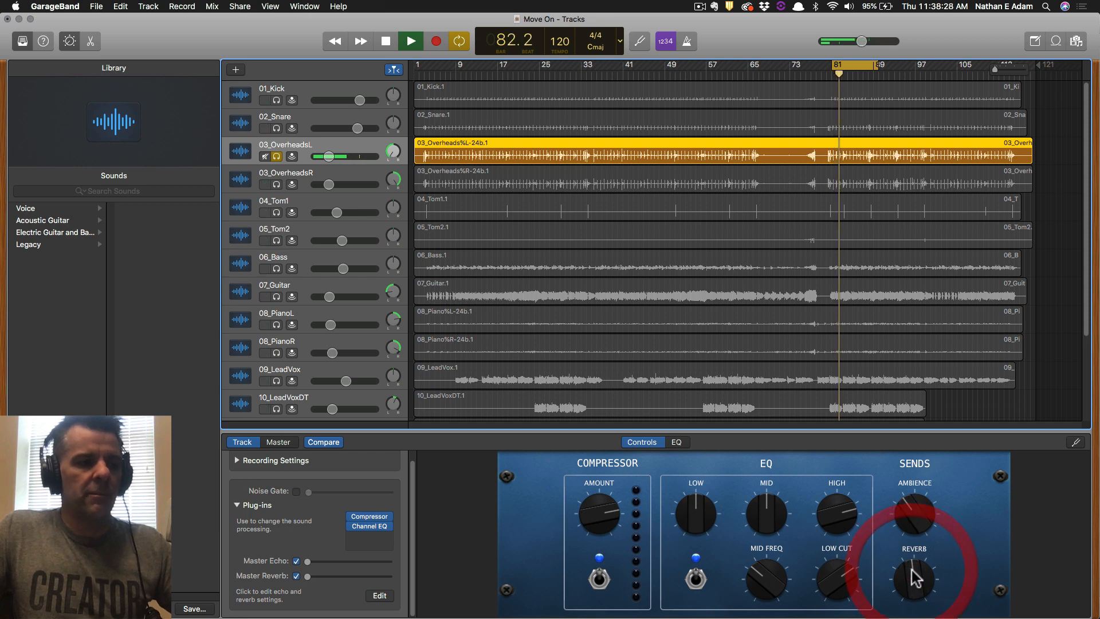
pyautogui.click(908, 521)
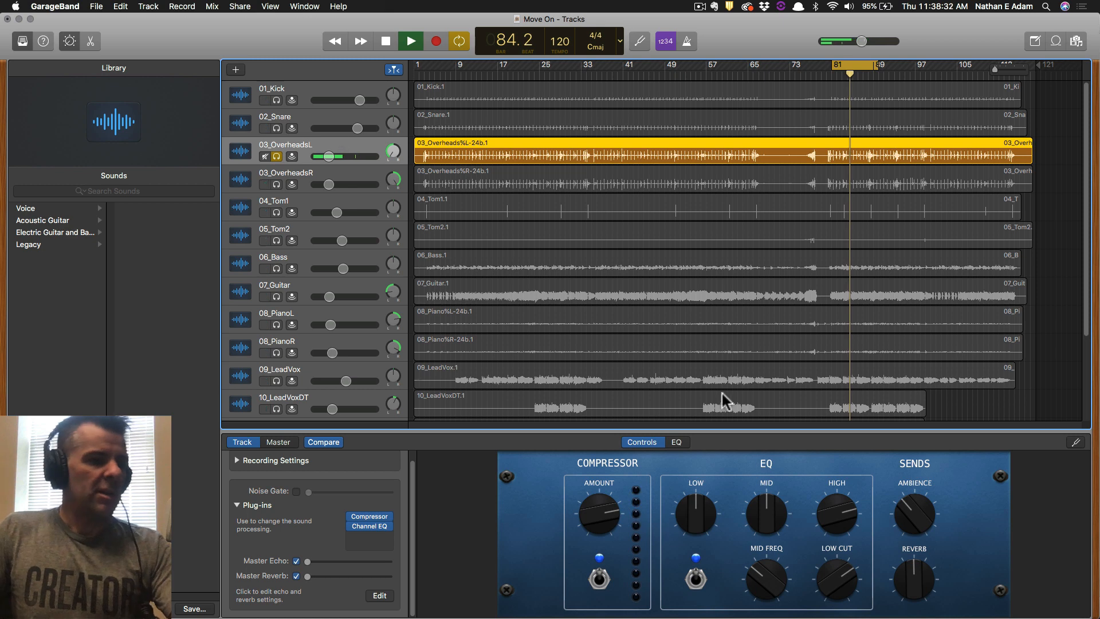
# Set the Ambience send and raise the Reverb send on 03_OverheadsR, comparing against 03_OverheadsL.
pyautogui.press('Down')
pyautogui.press('Up')
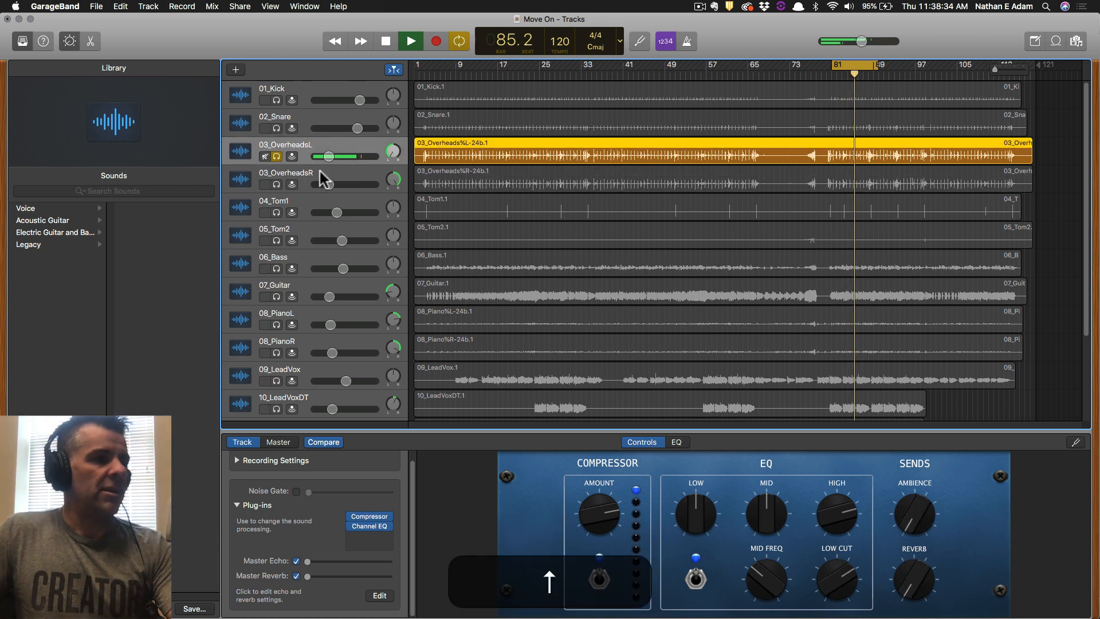
pyautogui.press('Down')
pyautogui.press('Up')
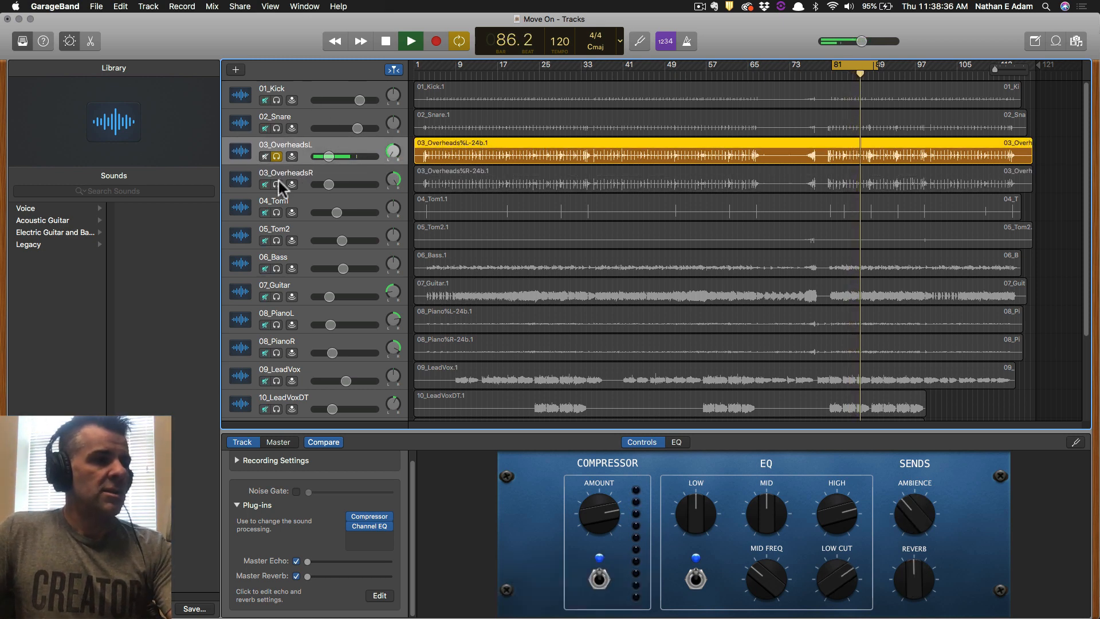
pyautogui.press('Down')
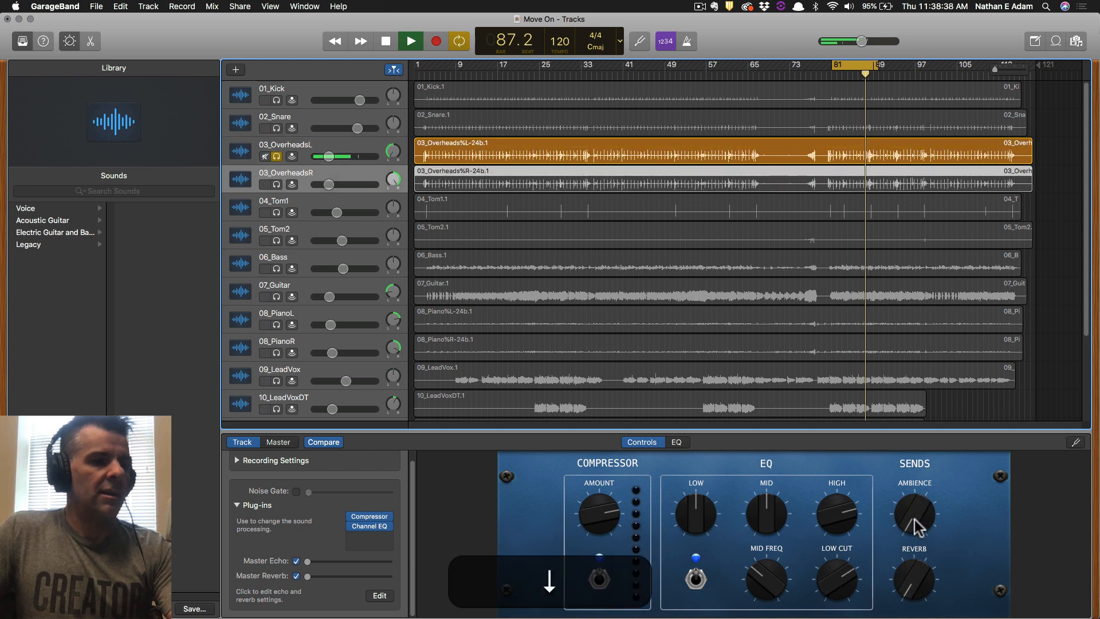
pyautogui.moveTo(915, 500); pyautogui.dragTo(917, 474)
pyautogui.press('Down')
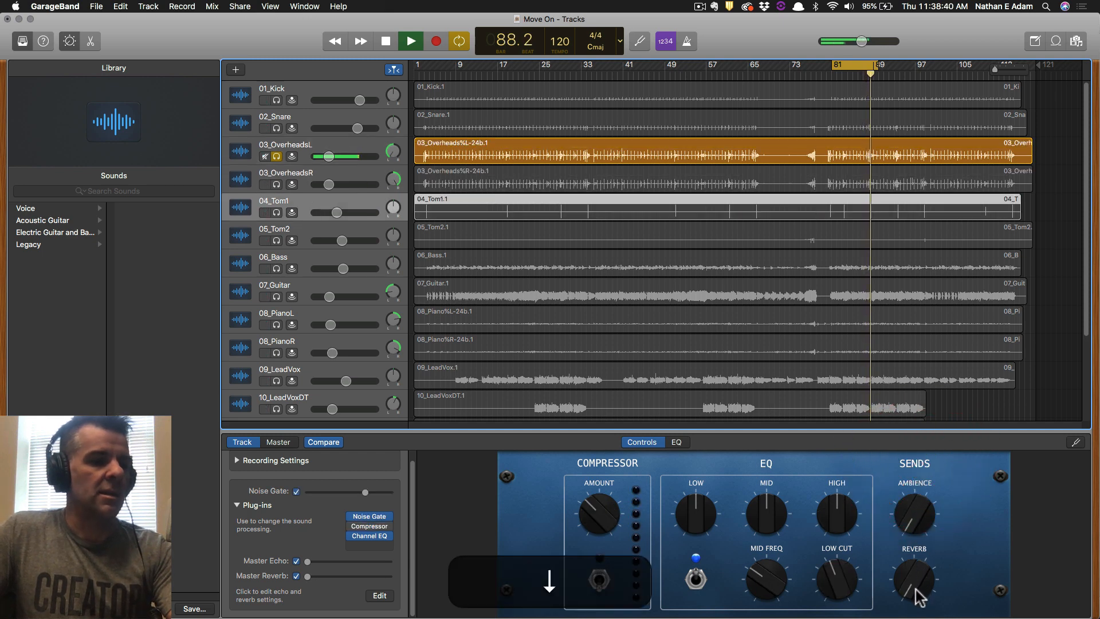
pyautogui.moveTo(917, 561); pyautogui.dragTo(919, 552)
pyautogui.press('Up')
pyautogui.press('Up')
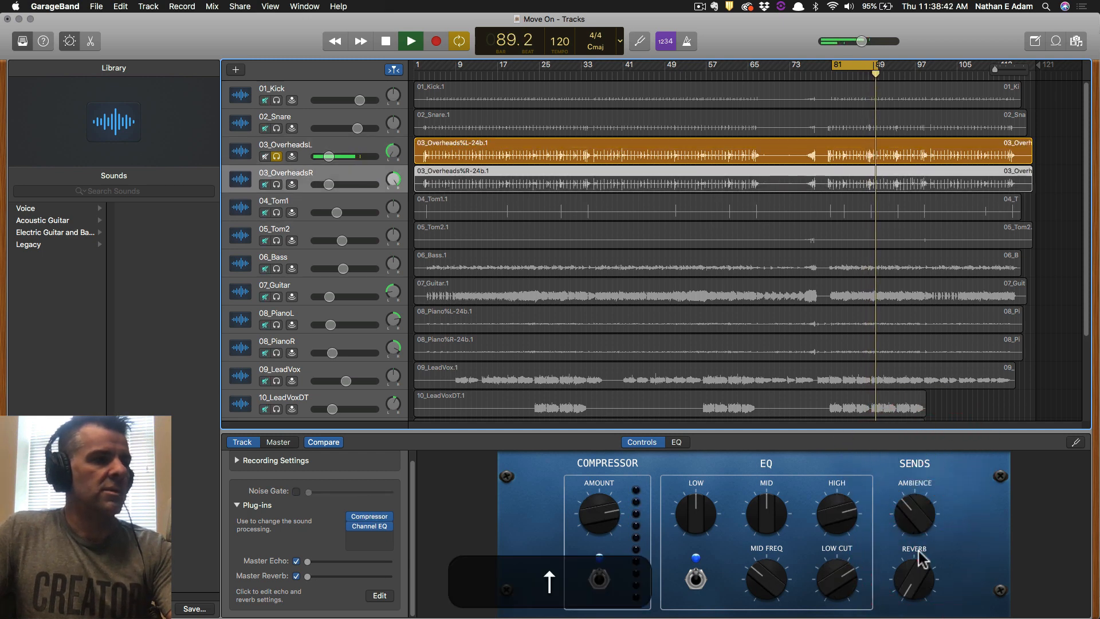
pyautogui.press('Down')
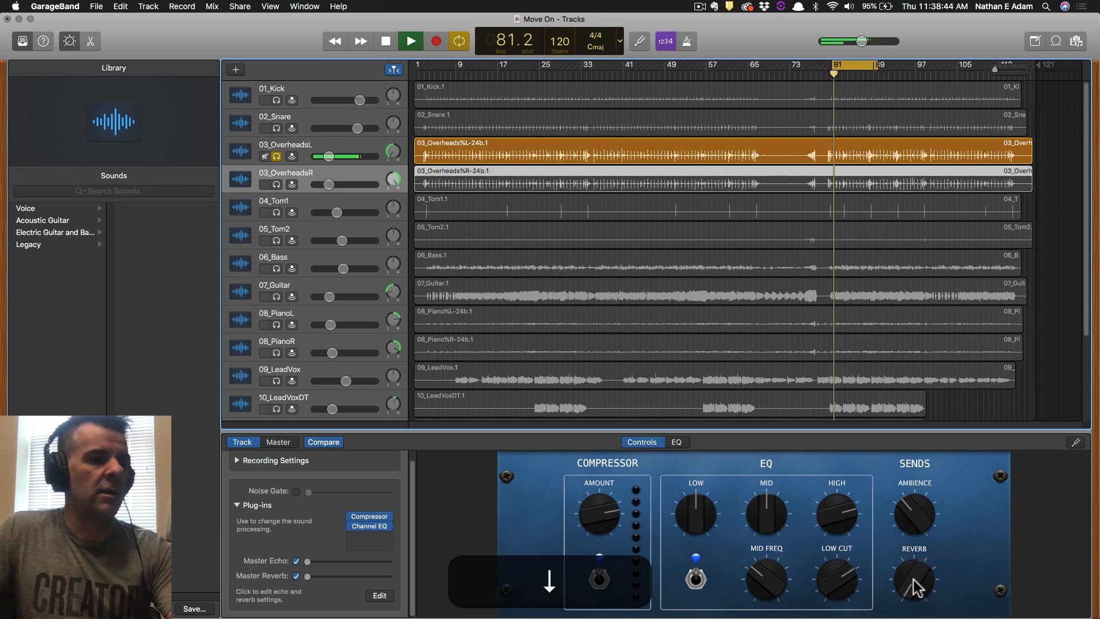
pyautogui.moveTo(913, 577)
pyautogui.mouseDown()
pyautogui.moveTo(918, 535)
pyautogui.moveTo(923, 562)
pyautogui.mouseUp()
# Solo 03_OverheadsR with 03_OverheadsL, 04_Tom1 and 06_Bass, keeping master echo and reverb on.
pyautogui.press('Up')
pyautogui.press('Down')
pyautogui.press('Up')
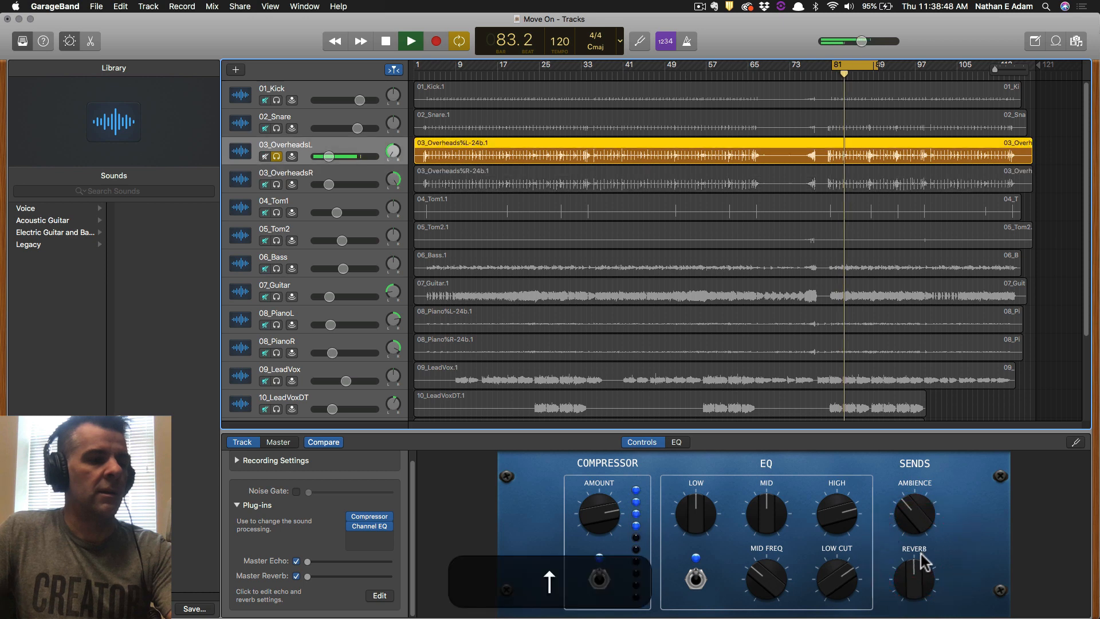
pyautogui.press('Down')
pyautogui.click(277, 184)
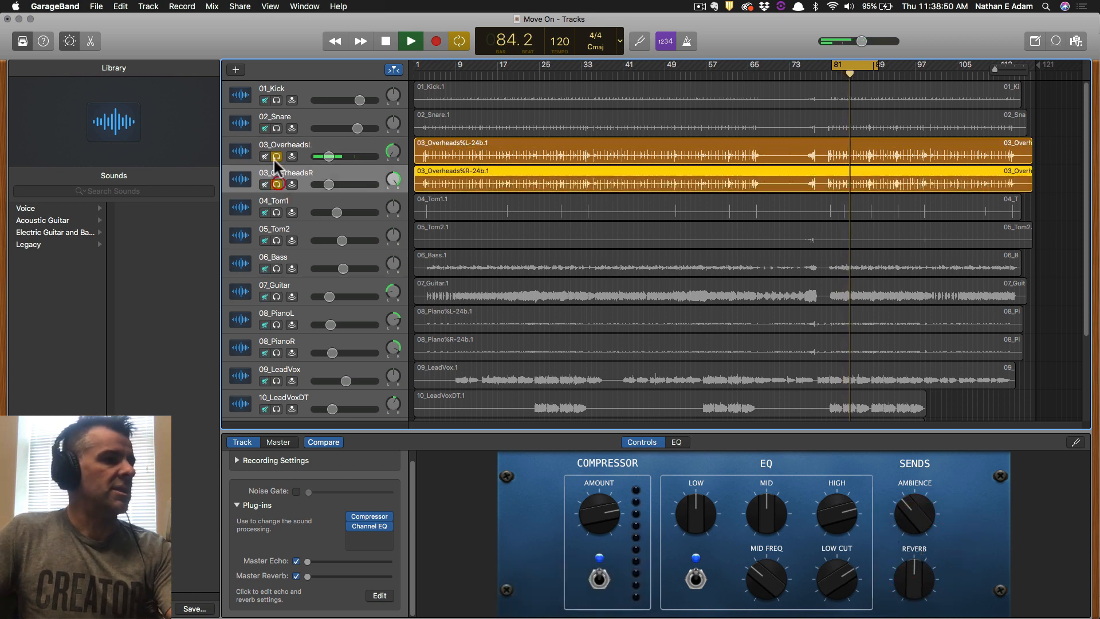
pyautogui.click(295, 562)
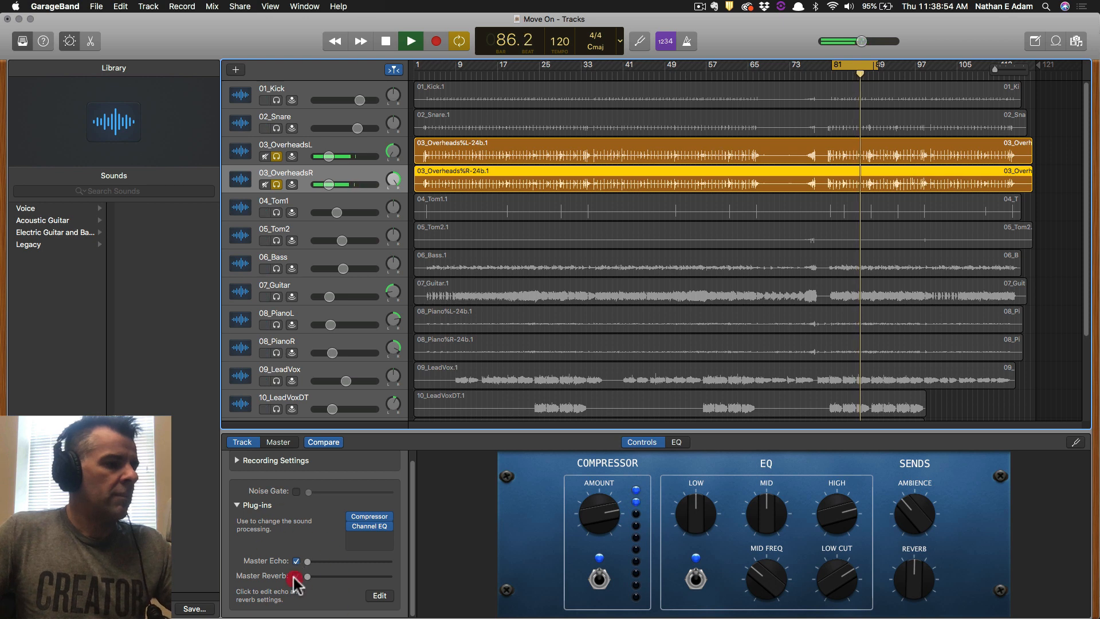
pyautogui.click(295, 560)
pyautogui.click(296, 576)
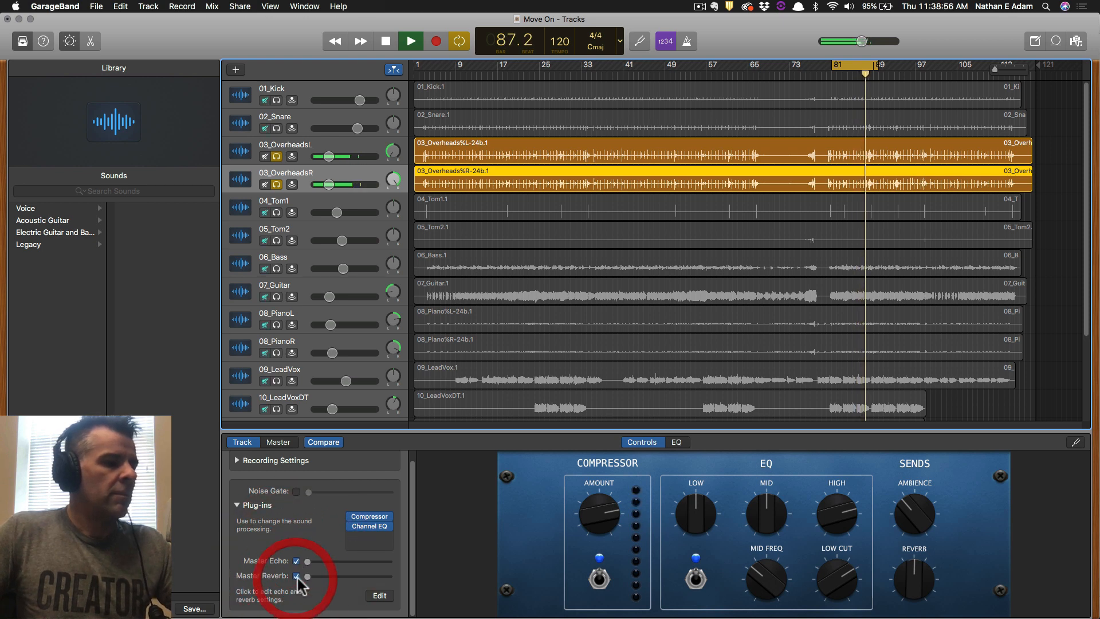
pyautogui.click(276, 213)
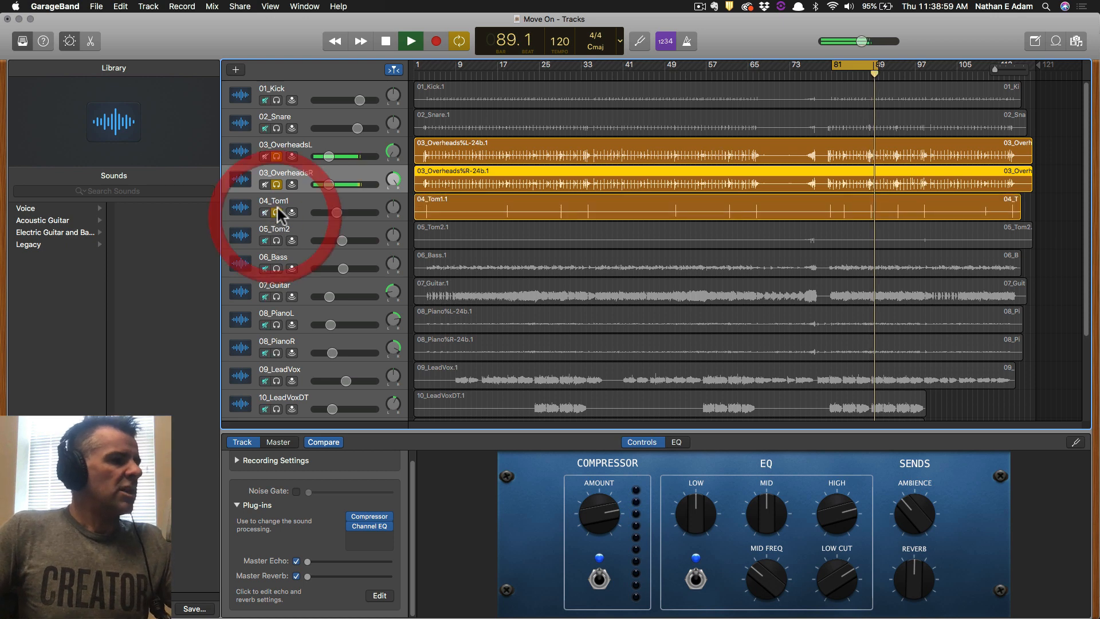
pyautogui.click(278, 269)
pyautogui.moveTo(277, 150)
pyautogui.mouseDown()
pyautogui.moveTo(284, 206)
pyautogui.moveTo(287, 150)
pyautogui.mouseUp()
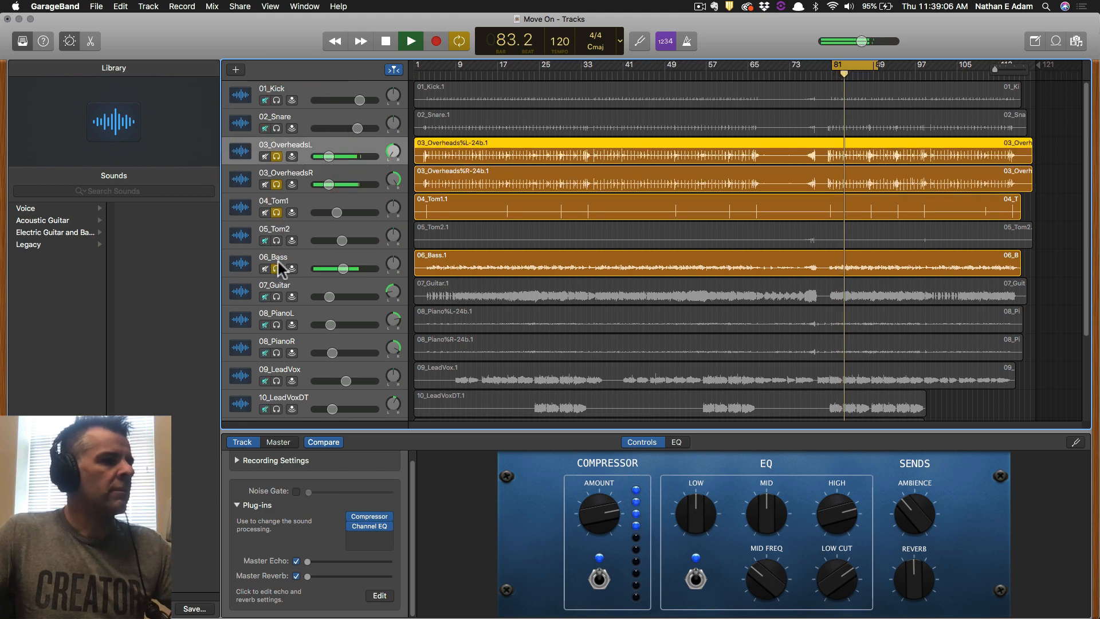
# Solo only 06_Bass, set its Ambience send to about 1 o'clock, lower its Reverb send, and save.
pyautogui.keyDown('alt'); pyautogui.click(278, 268); pyautogui.keyUp('alt')
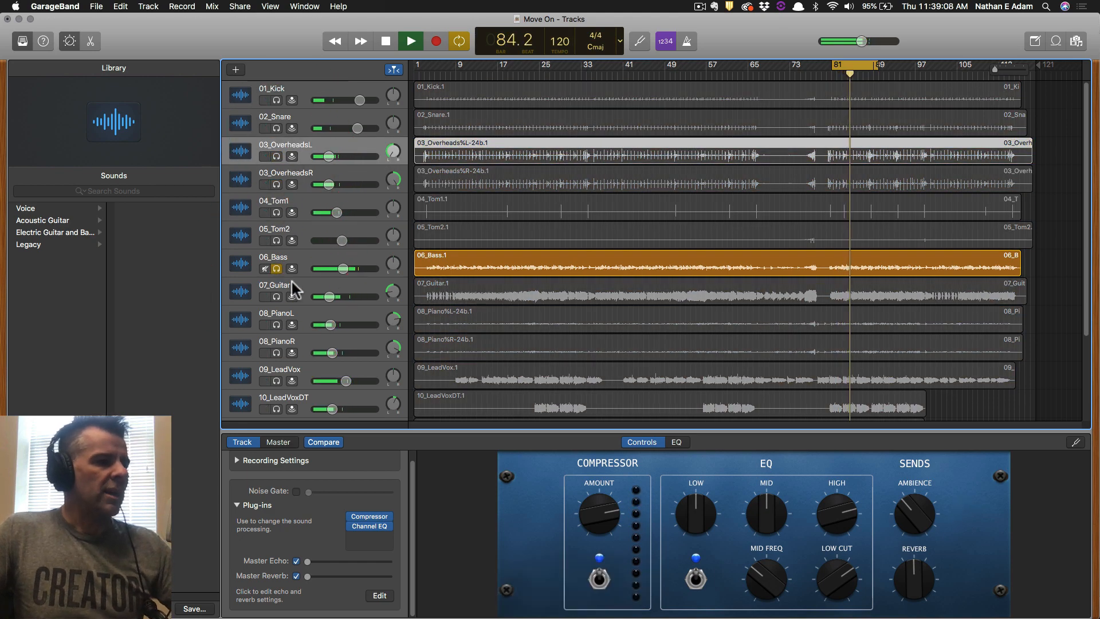
pyautogui.click(308, 261)
pyautogui.moveTo(912, 524); pyautogui.dragTo(934, 332)
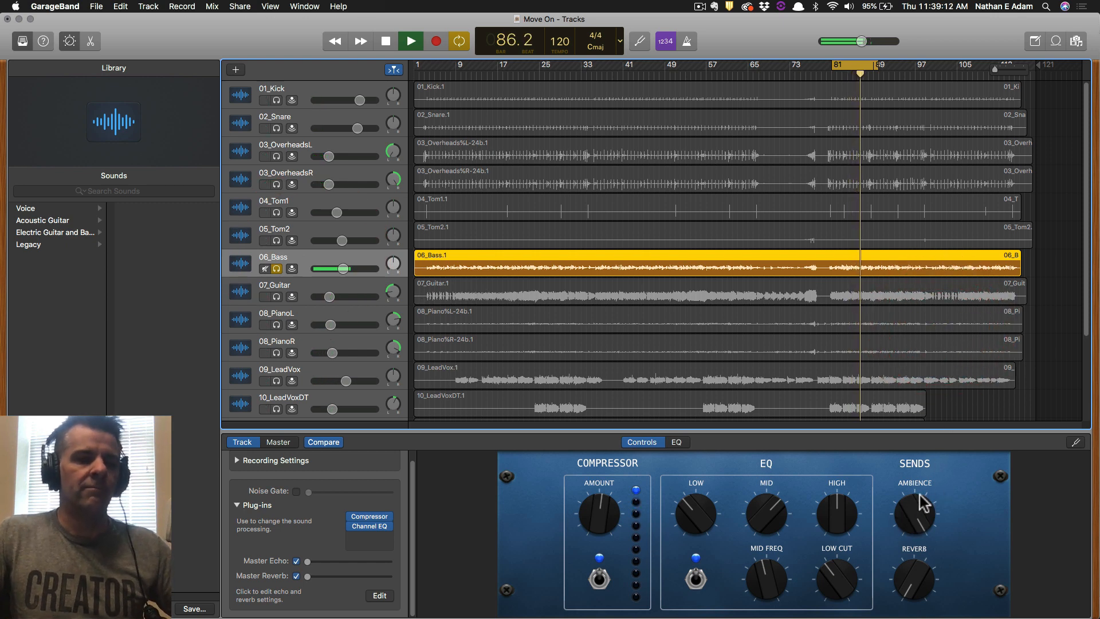
pyautogui.moveTo(913, 501)
pyautogui.mouseDown()
pyautogui.moveTo(908, 535)
pyautogui.moveTo(906, 514)
pyautogui.mouseUp()
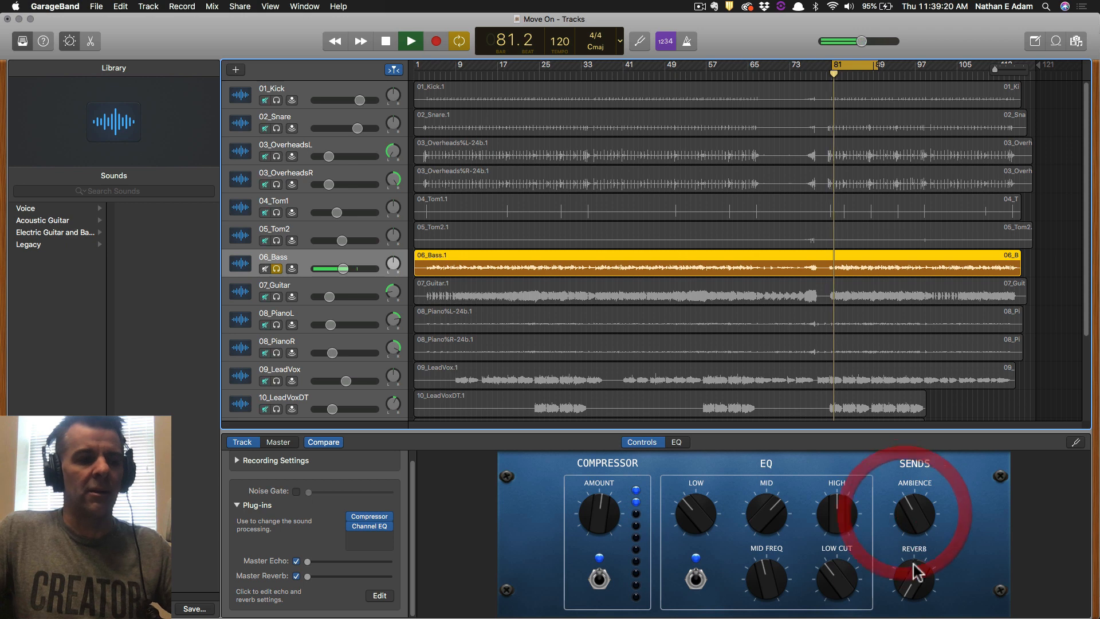
pyautogui.moveTo(914, 565); pyautogui.dragTo(936, 314)
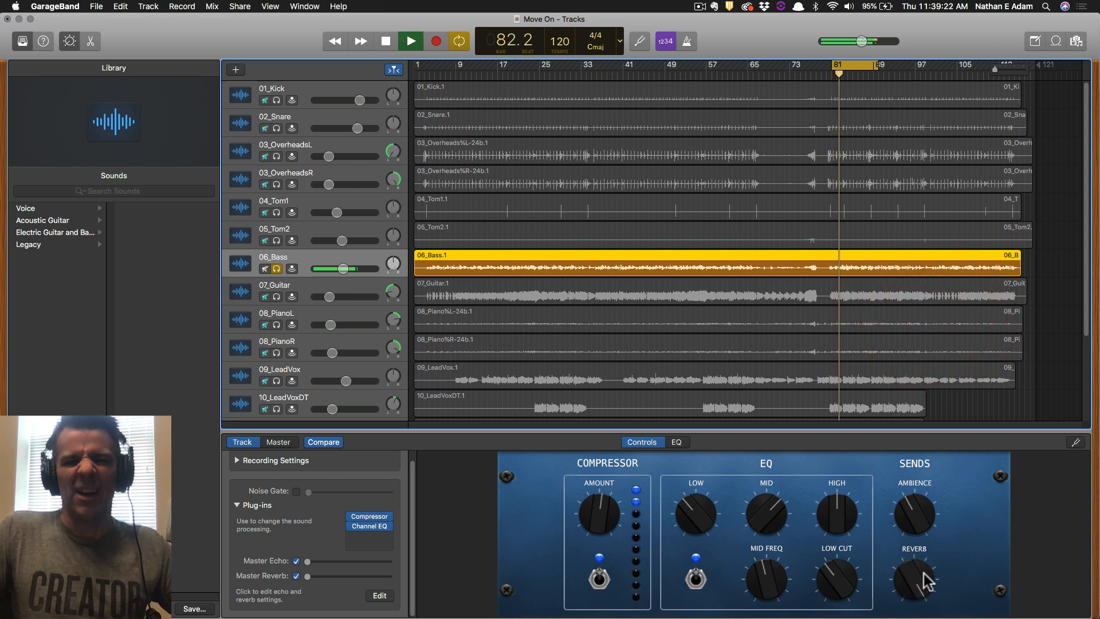
pyautogui.moveTo(923, 572); pyautogui.dragTo(908, 596)
pyautogui.press('super+s')
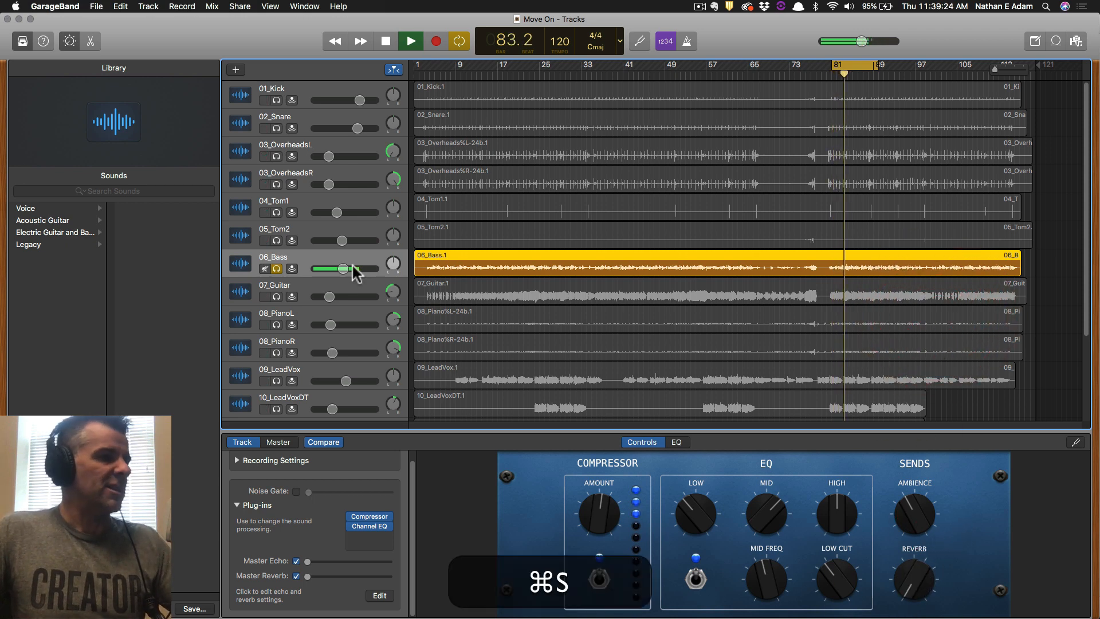
# Solo 07_Guitar alone, turn its Ambience send to maximum and adjust its Reverb send.
pyautogui.click(276, 295)
pyautogui.click(277, 268)
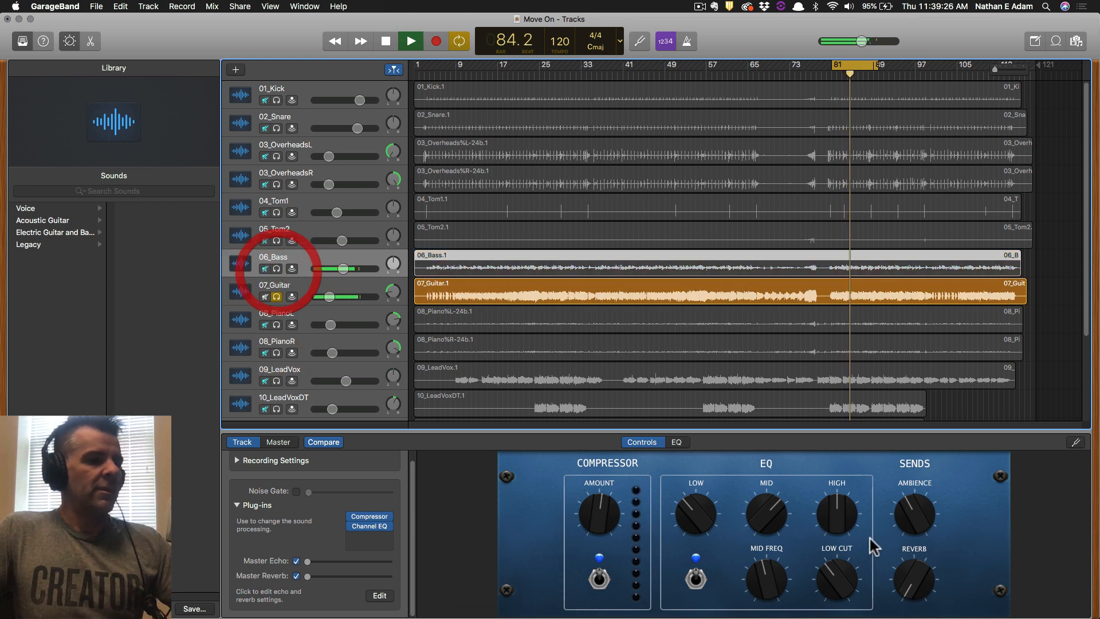
pyautogui.click(303, 282)
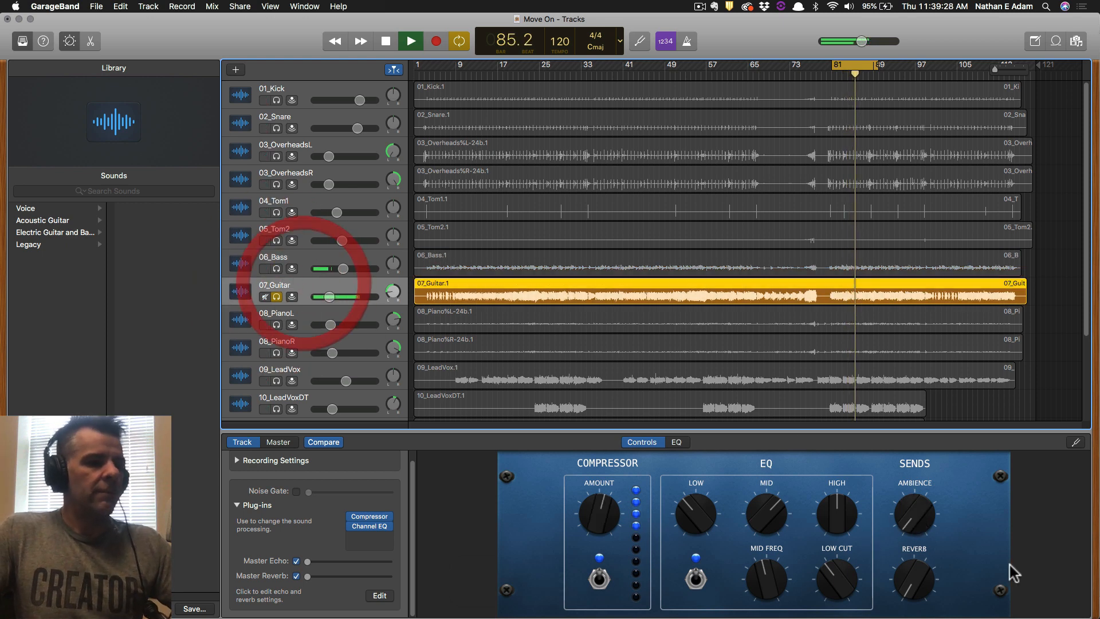
pyautogui.moveTo(912, 518); pyautogui.dragTo(946, 321)
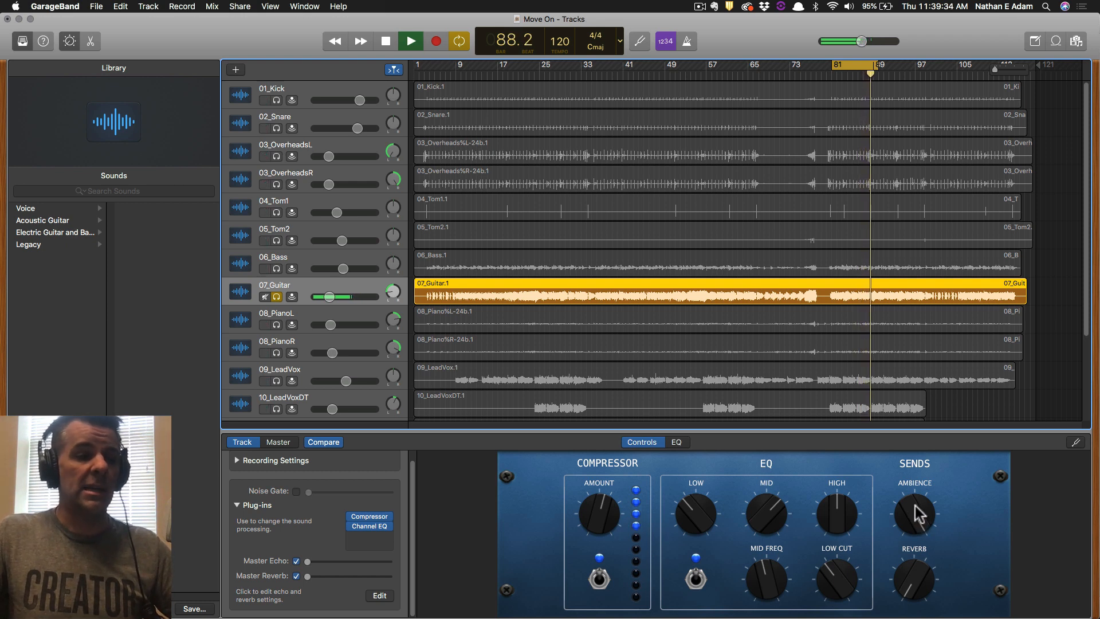
pyautogui.moveTo(917, 513)
pyautogui.mouseDown()
pyautogui.moveTo(907, 538)
pyautogui.moveTo(902, 513)
pyautogui.moveTo(892, 607)
pyautogui.mouseUp()
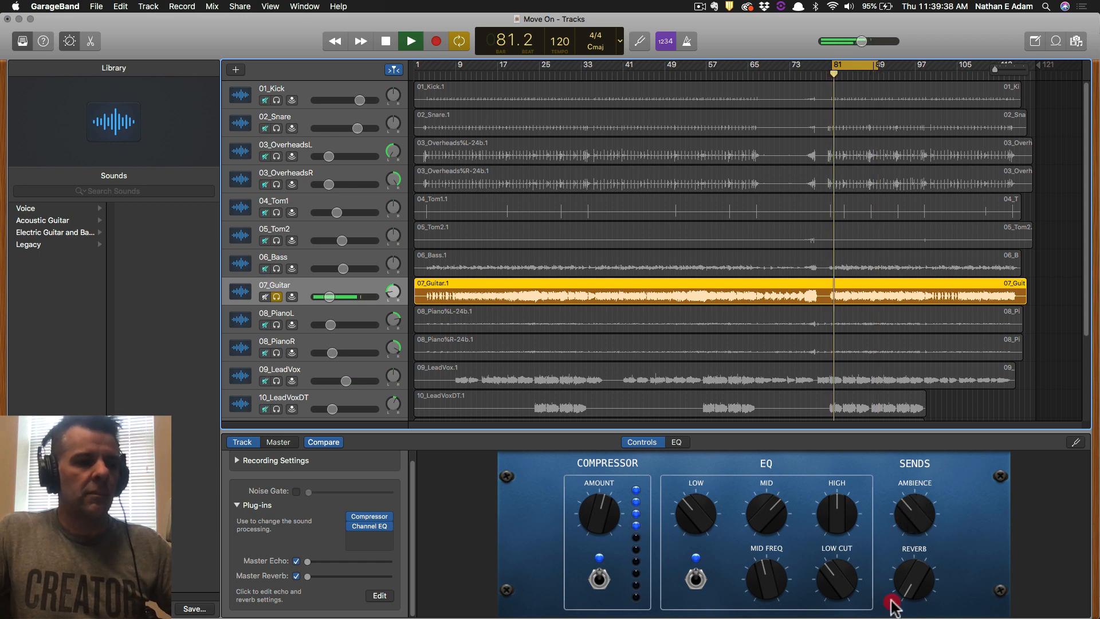
pyautogui.moveTo(900, 564)
pyautogui.mouseDown()
pyautogui.moveTo(918, 408)
pyautogui.moveTo(905, 453)
pyautogui.mouseUp()
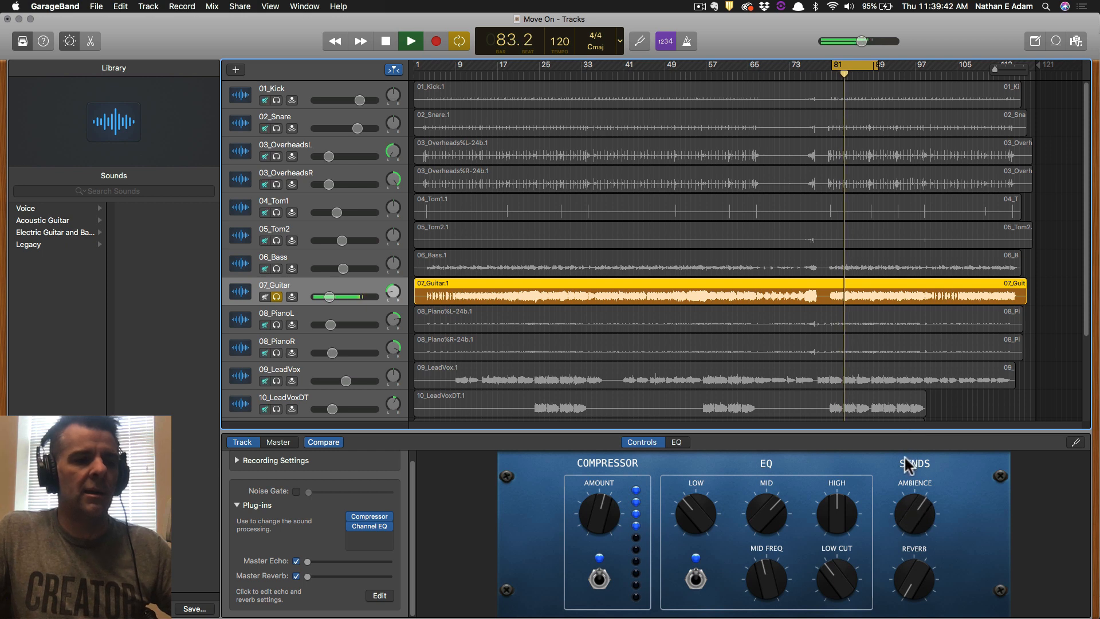
pyautogui.moveTo(916, 592); pyautogui.dragTo(913, 580)
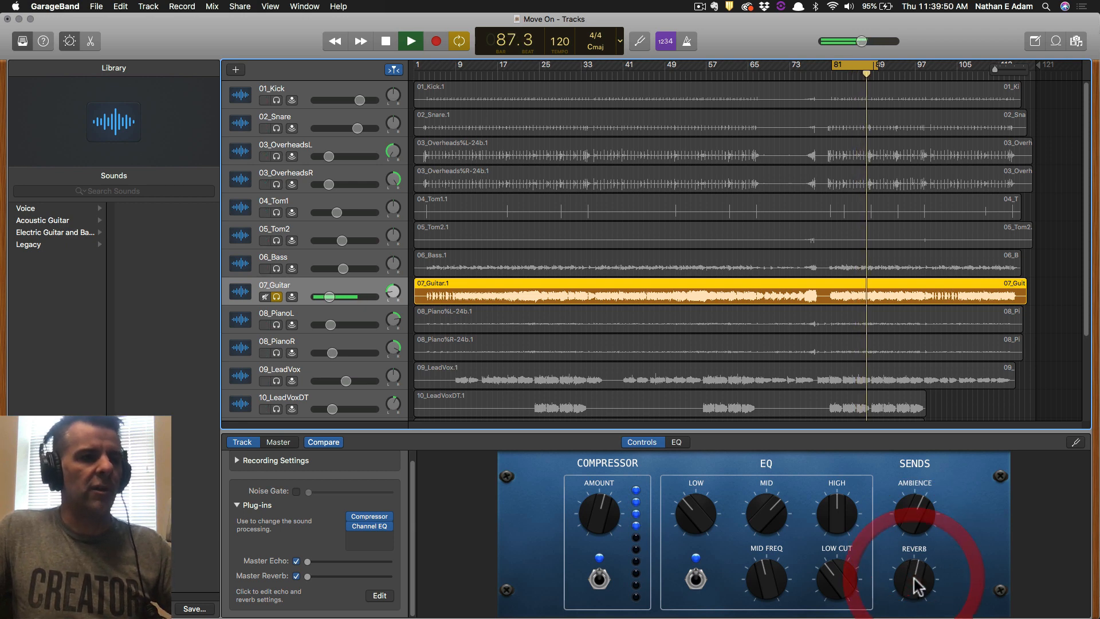
# Solo both piano tracks and settle 08_PianoL's Ambience send at about two-thirds.
pyautogui.click(277, 324)
pyautogui.click(277, 297)
pyautogui.click(277, 353)
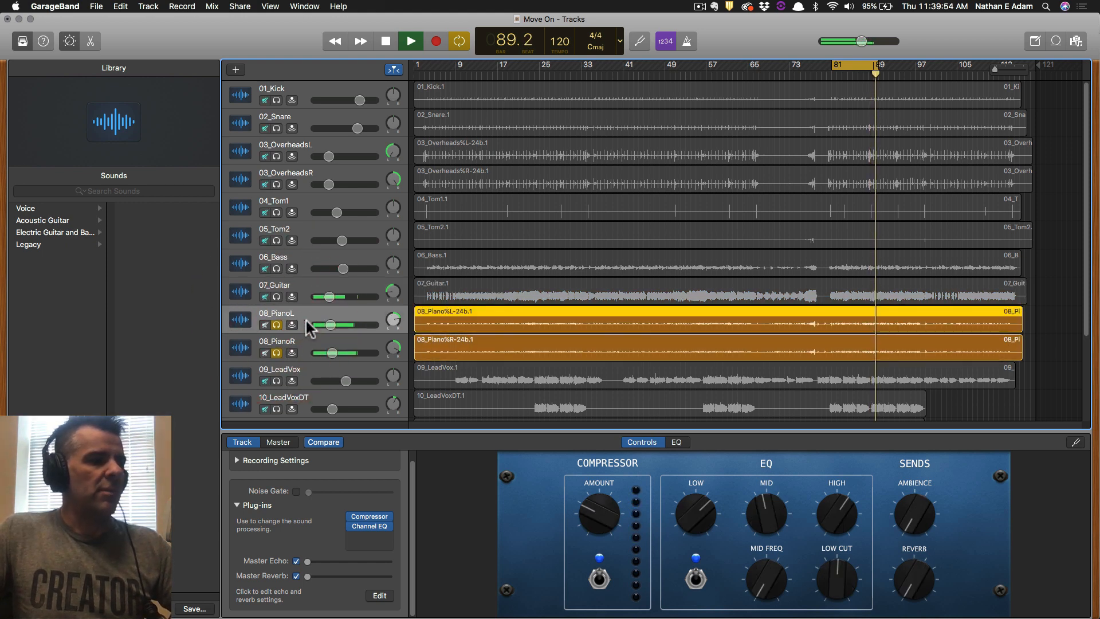
pyautogui.moveTo(914, 518); pyautogui.dragTo(928, 449)
pyautogui.click(277, 352)
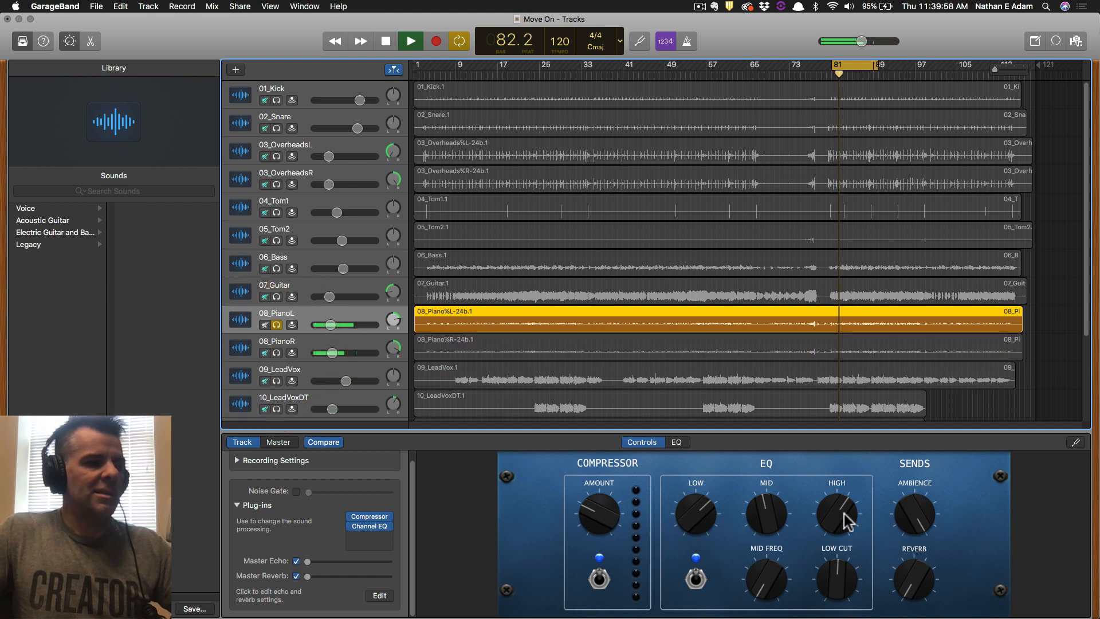
pyautogui.moveTo(920, 507); pyautogui.dragTo(897, 616)
pyautogui.moveTo(915, 448); pyautogui.dragTo(925, 381)
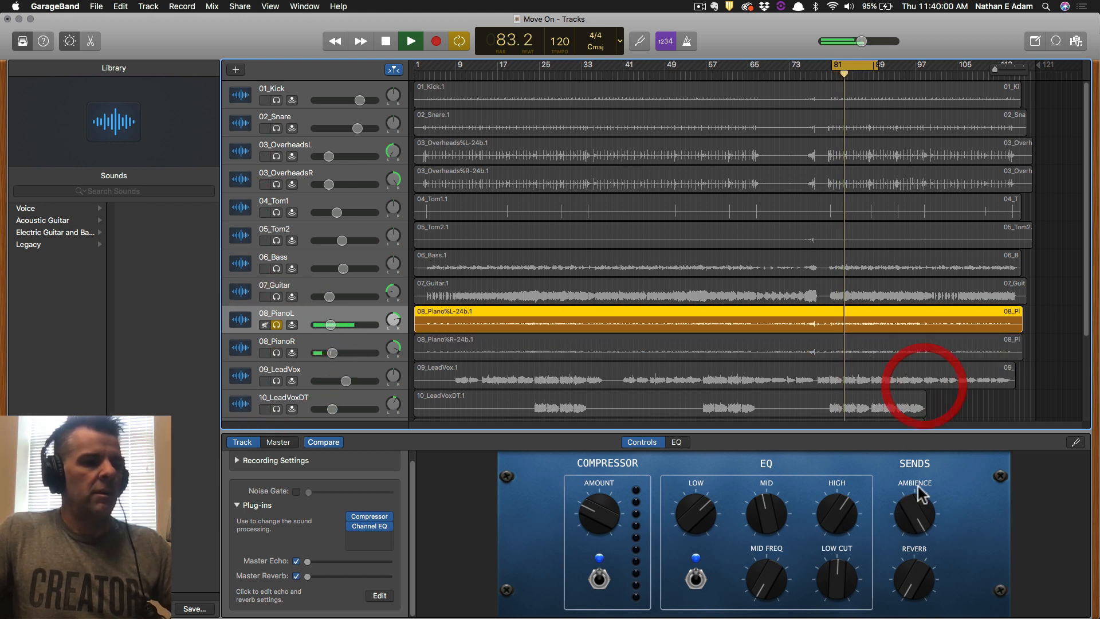
pyautogui.moveTo(919, 507); pyautogui.dragTo(896, 616)
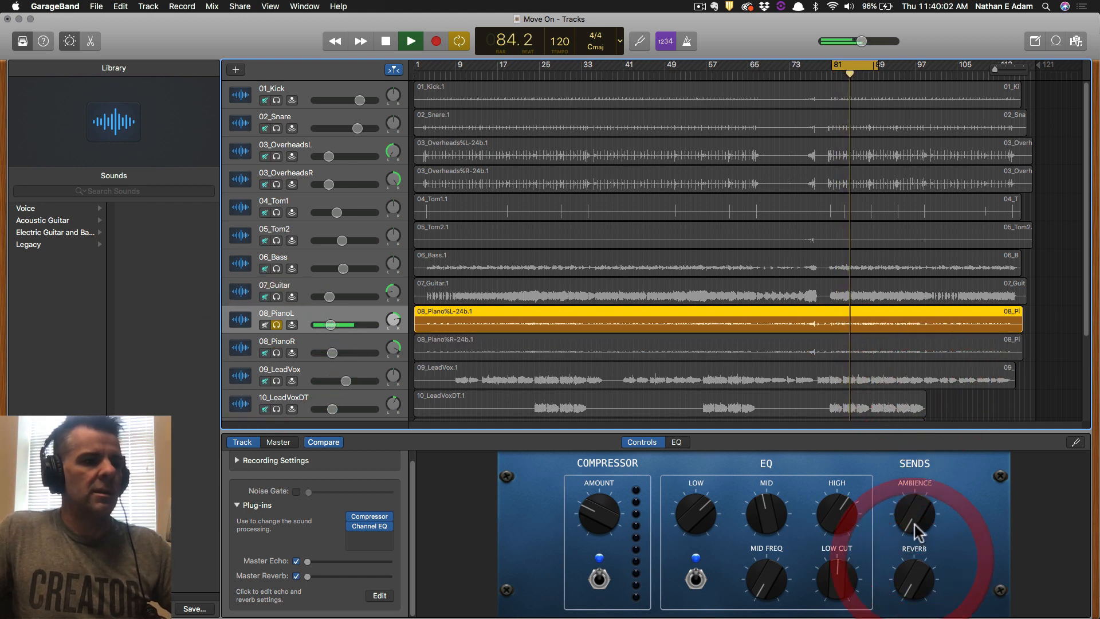
pyautogui.moveTo(913, 521)
pyautogui.mouseDown()
pyautogui.moveTo(936, 359)
pyautogui.moveTo(903, 518)
pyautogui.mouseUp()
pyautogui.moveTo(906, 511)
pyautogui.mouseDown()
pyautogui.moveTo(903, 522)
pyautogui.moveTo(906, 507)
pyautogui.mouseUp()
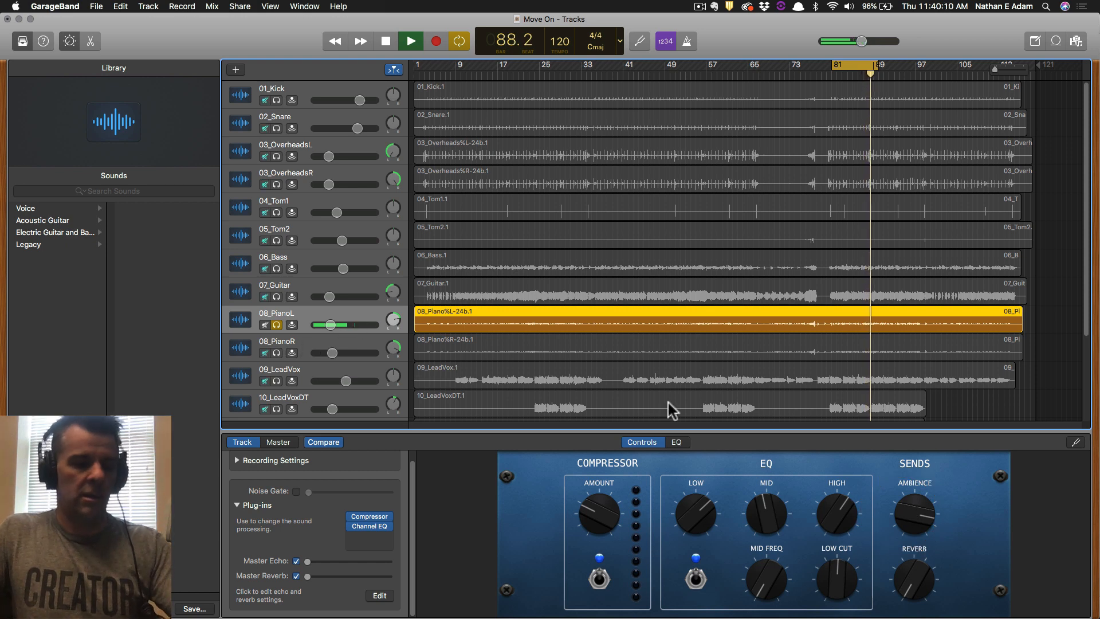
pyautogui.press('Left')
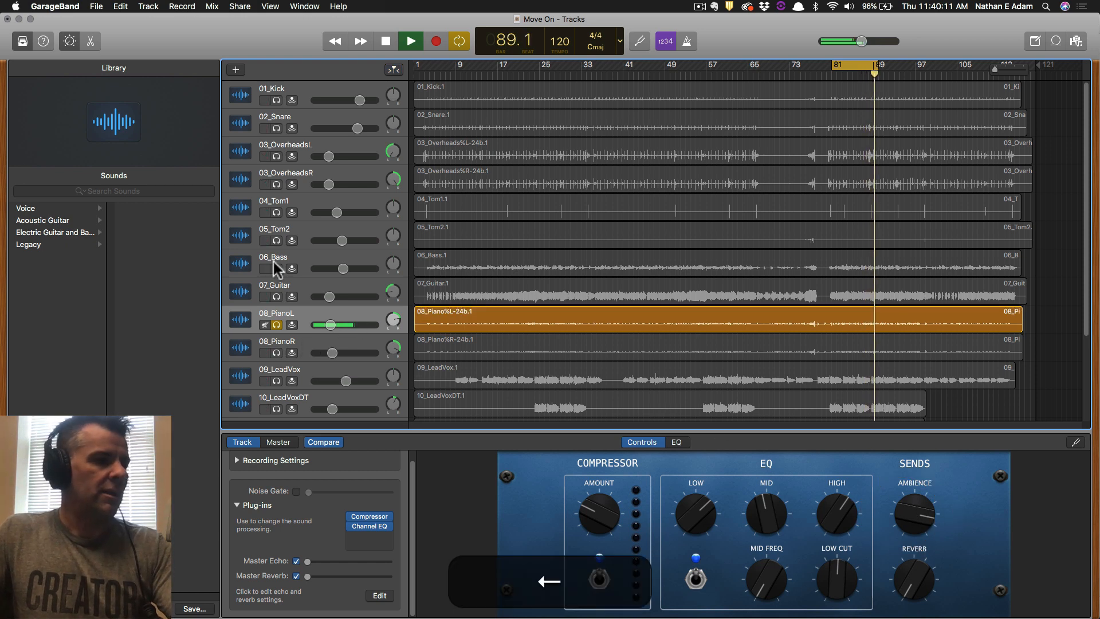
# Raise 08_PianoR's Ambience send, audition it soloed, then solo 09_LeadVox.
pyautogui.click(294, 343)
pyautogui.moveTo(929, 458); pyautogui.dragTo(930, 445)
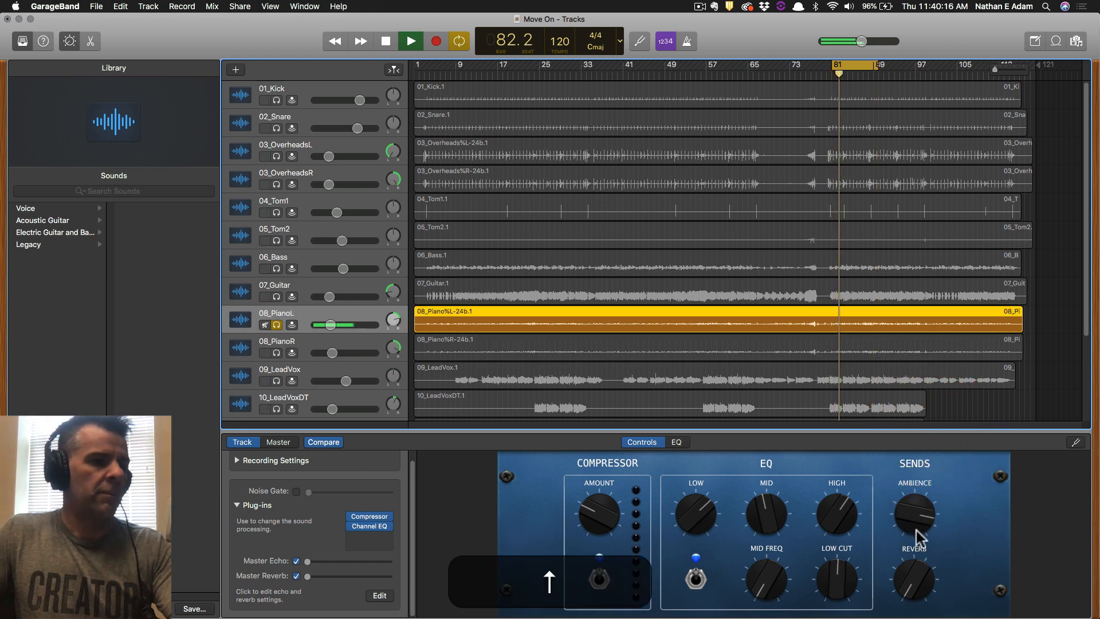
pyautogui.press('Down')
pyautogui.moveTo(917, 511); pyautogui.dragTo(924, 484)
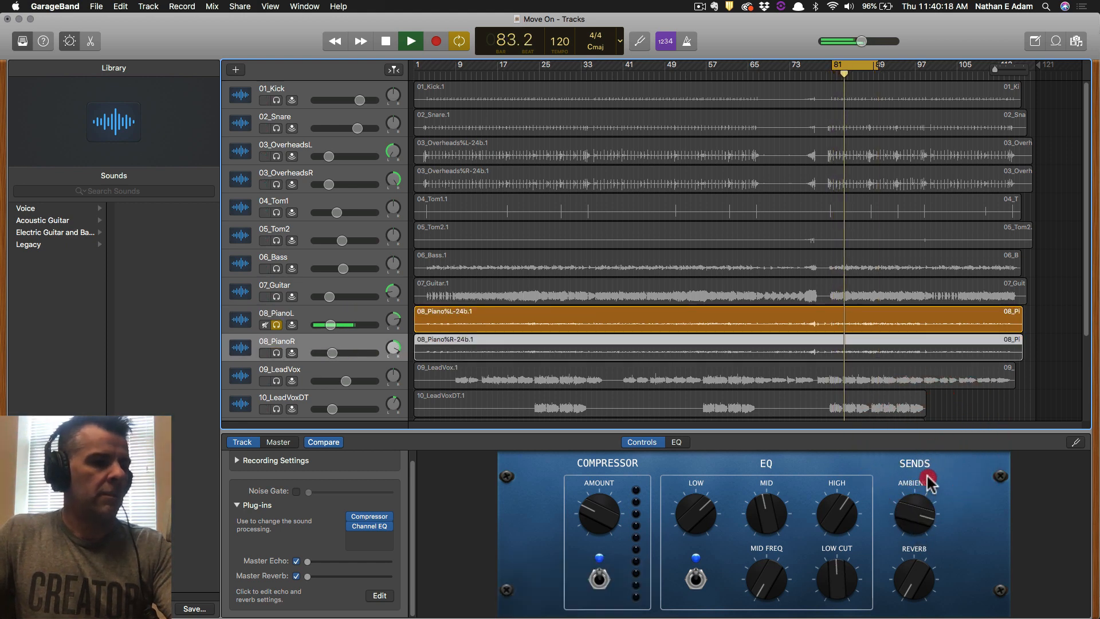
pyautogui.press('Up')
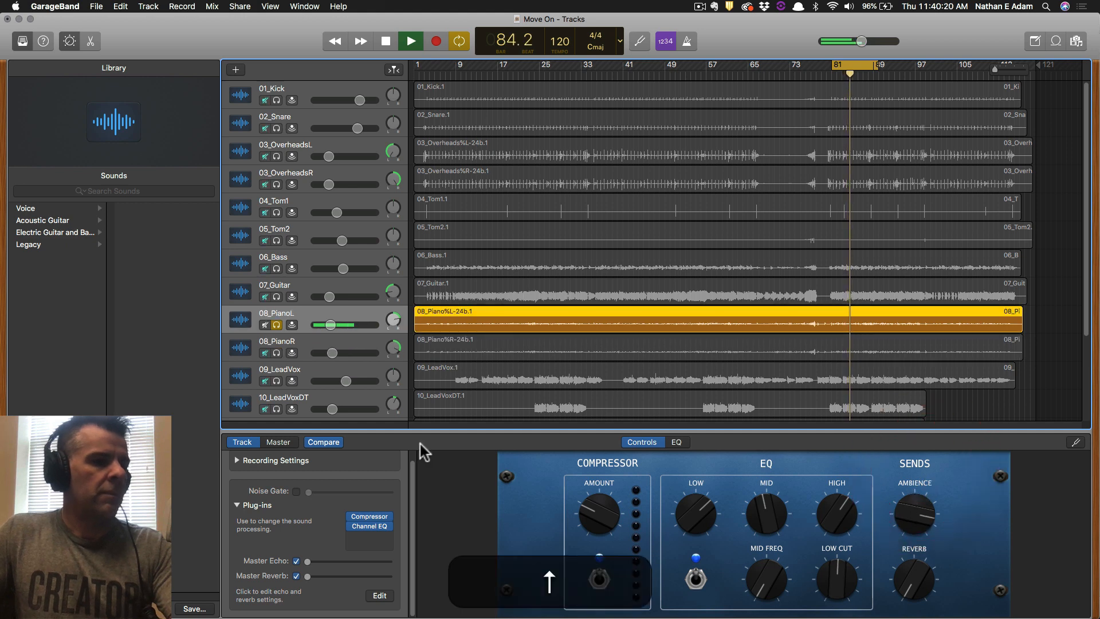
pyautogui.click(276, 352)
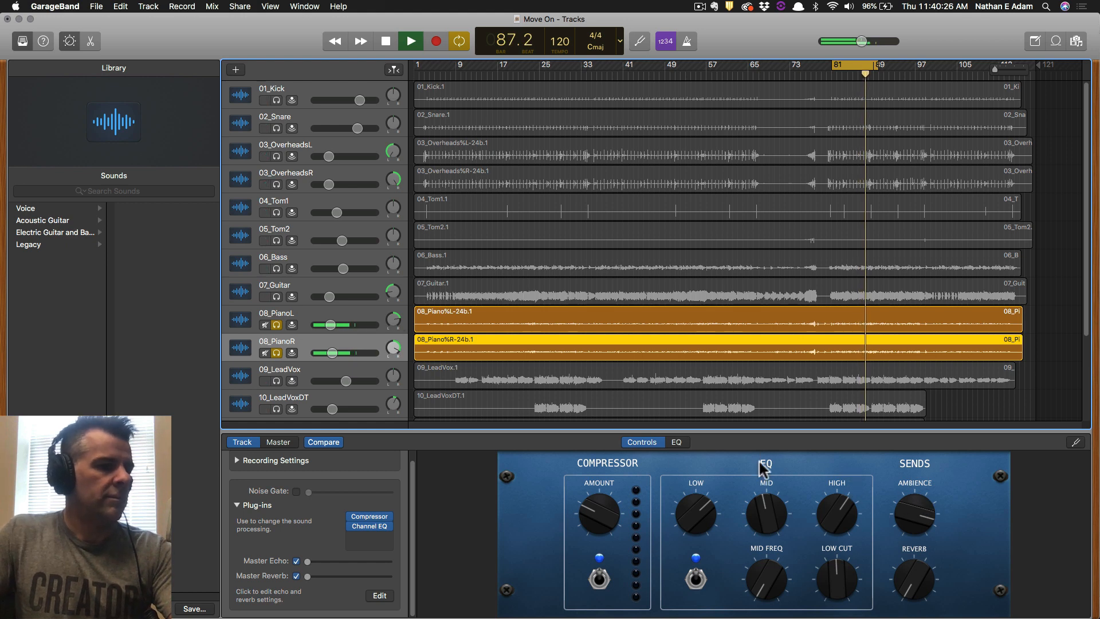
pyautogui.click(322, 370)
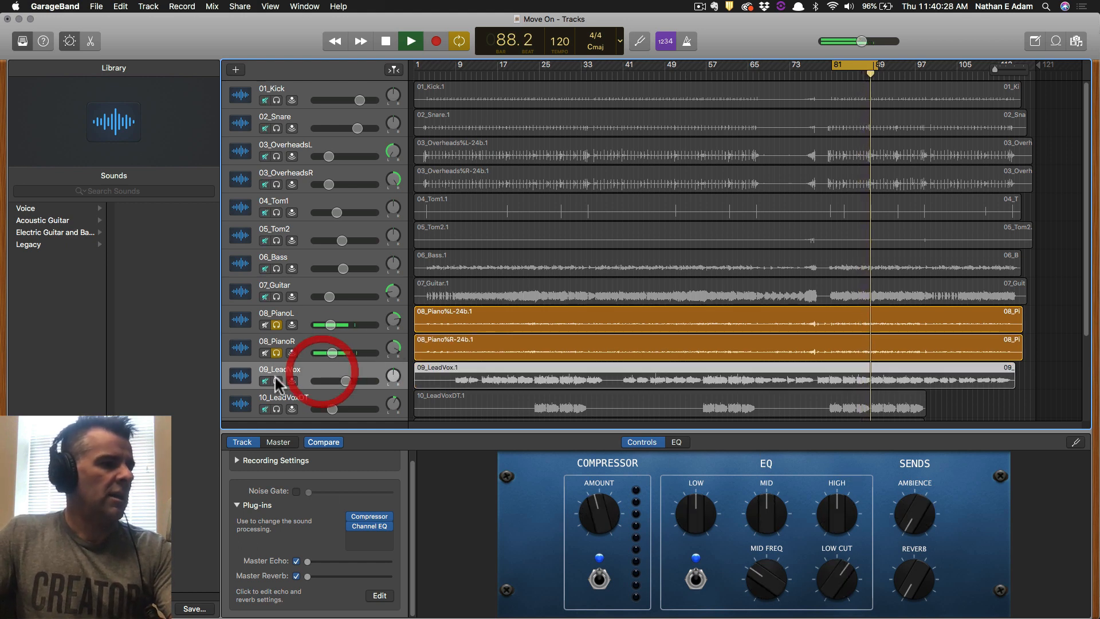
# Clear the piano solos and give 09_LeadVox a near-maximum Ambience send and a little Reverb.
pyautogui.click(276, 380)
pyautogui.click(276, 352)
pyautogui.click(276, 352)
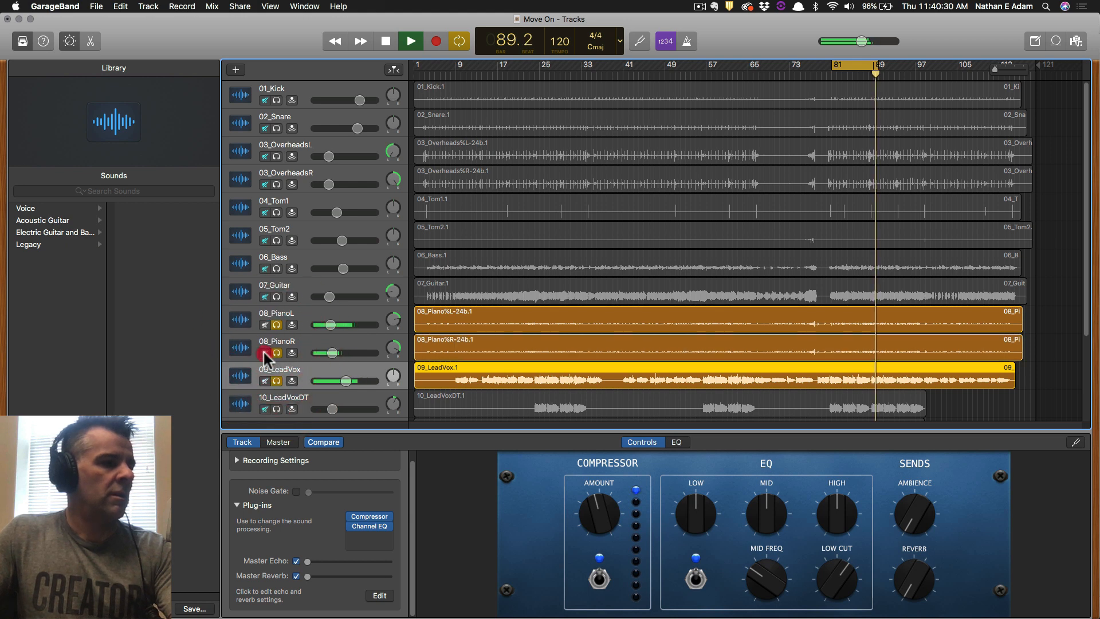
pyautogui.moveTo(276, 328)
pyautogui.mouseDown()
pyautogui.moveTo(274, 349)
pyautogui.moveTo(282, 314)
pyautogui.mouseUp()
pyautogui.click(277, 326)
pyautogui.click(276, 352)
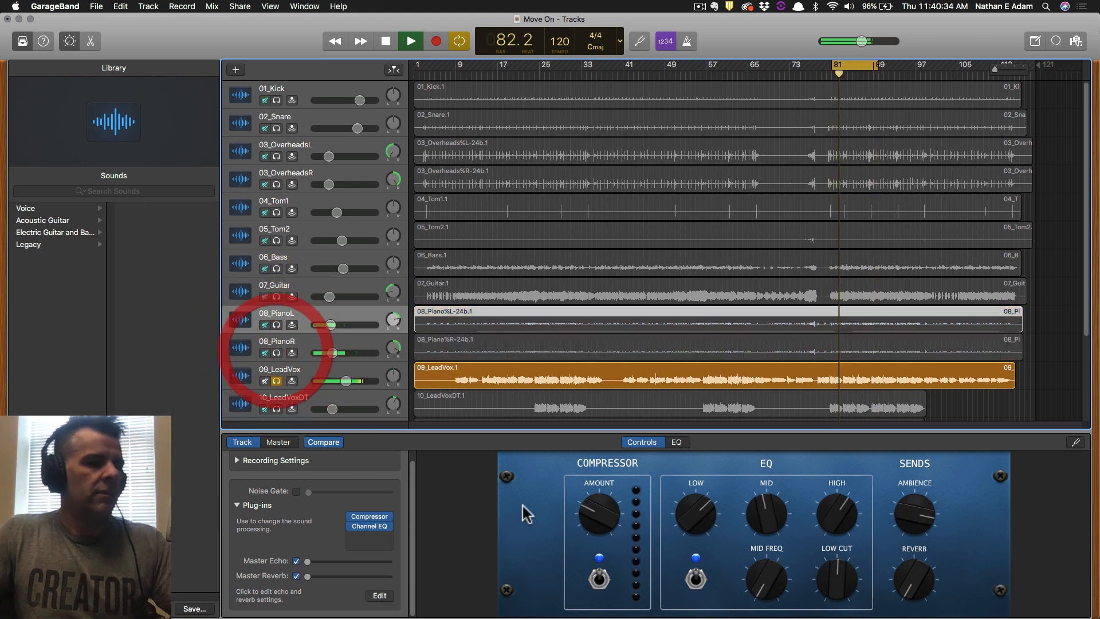
pyautogui.click(315, 367)
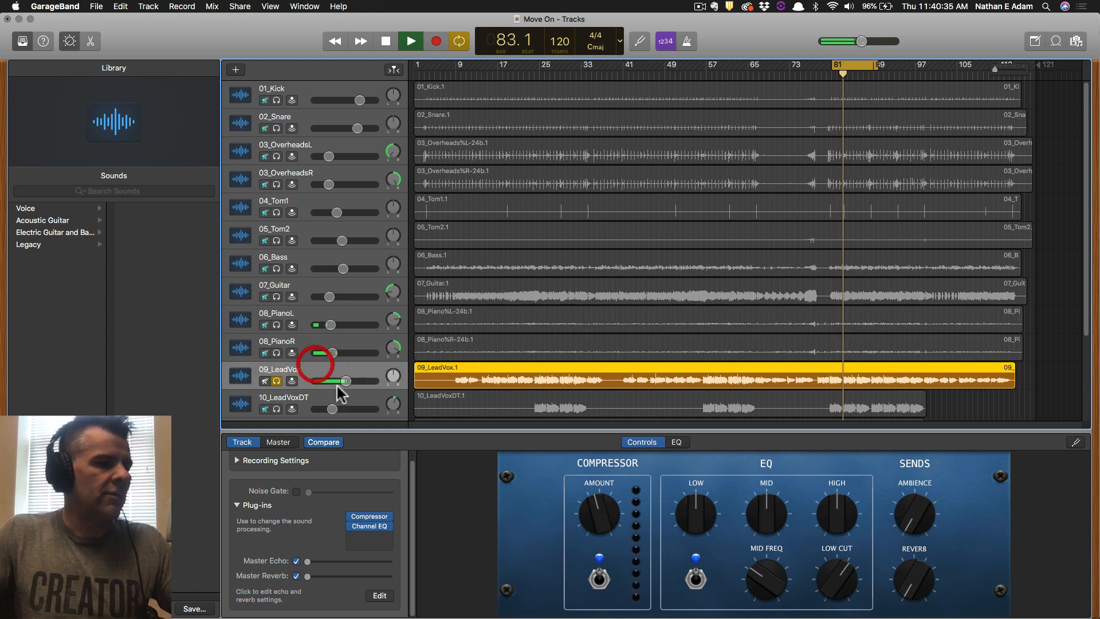
pyautogui.click(916, 513)
pyautogui.moveTo(916, 507)
pyautogui.mouseDown()
pyautogui.moveTo(942, 447)
pyautogui.moveTo(909, 523)
pyautogui.mouseUp()
pyautogui.moveTo(909, 517); pyautogui.dragTo(909, 524)
pyautogui.moveTo(909, 584)
pyautogui.mouseDown()
pyautogui.moveTo(910, 571)
pyautogui.moveTo(914, 582)
pyautogui.mouseUp()
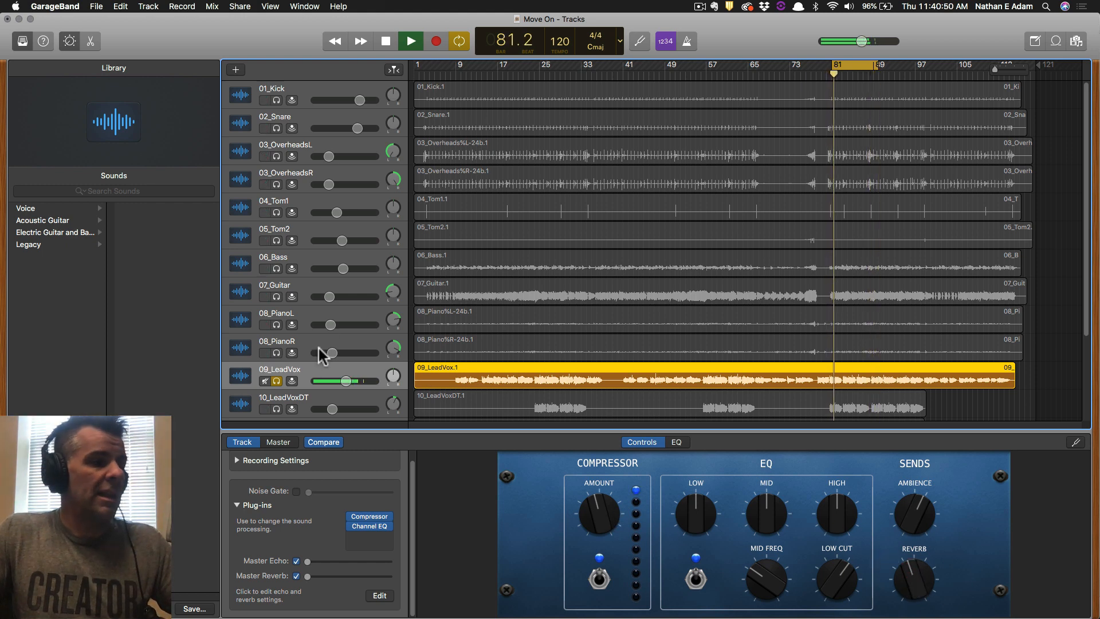
# Solo 10_LeadVoxDT alone, lower its Ambience send slightly and raise its Reverb send from minimum.
pyautogui.click(276, 409)
pyautogui.click(276, 381)
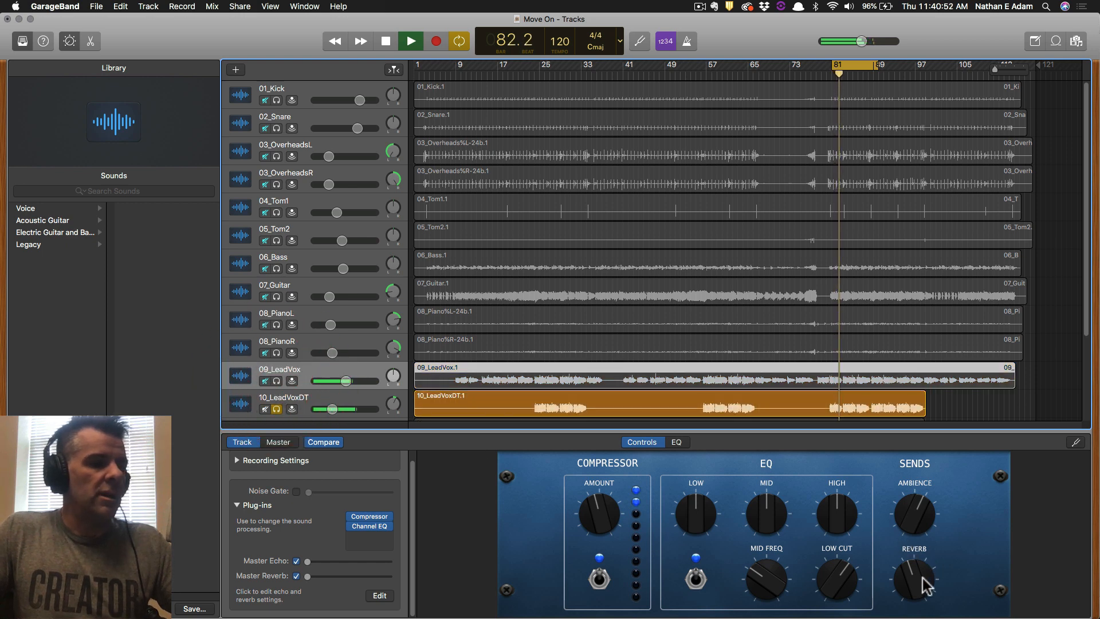
pyautogui.click(298, 400)
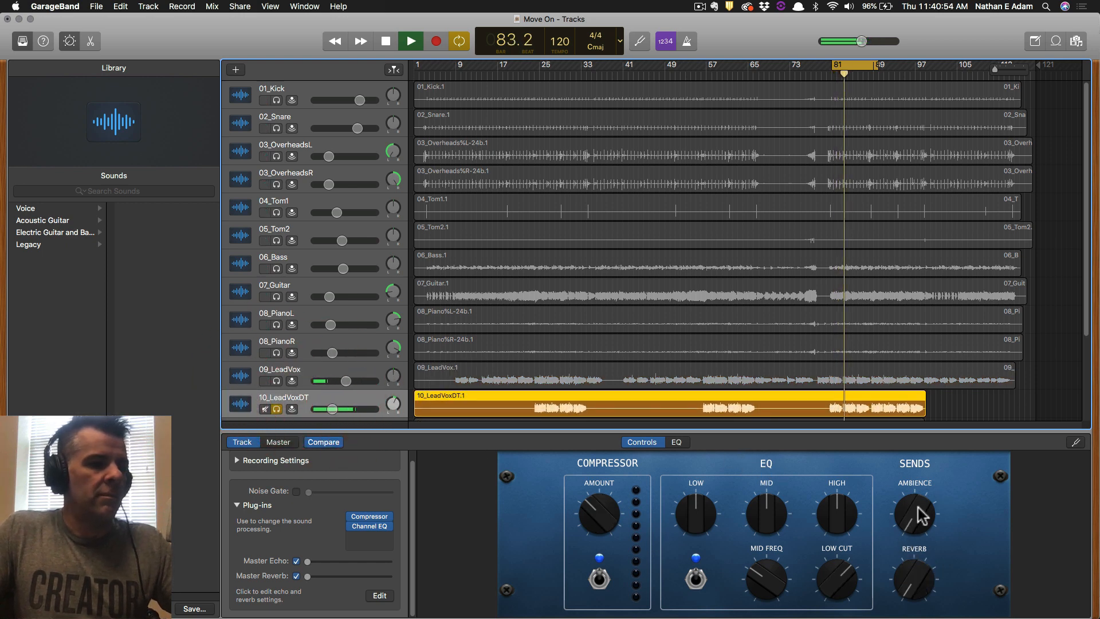
pyautogui.moveTo(935, 394); pyautogui.dragTo(936, 394)
pyautogui.moveTo(912, 515); pyautogui.dragTo(907, 527)
pyautogui.moveTo(919, 575)
pyautogui.mouseDown()
pyautogui.moveTo(927, 546)
pyautogui.moveTo(912, 566)
pyautogui.mouseUp()
pyautogui.scroll(-4, 369, 363)
# Save, solo 11_BackingVox1 and 12_BackingVox2, and adjust 11_BackingVox1's Ambience send.
pyautogui.press('super+s')
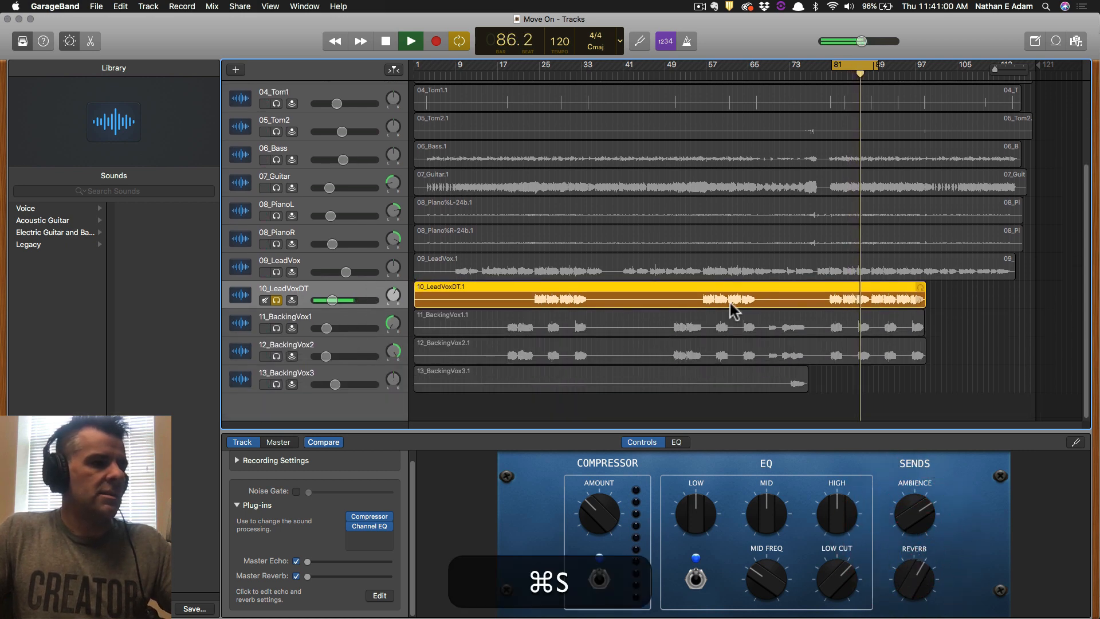
pyautogui.click(276, 329)
pyautogui.click(276, 356)
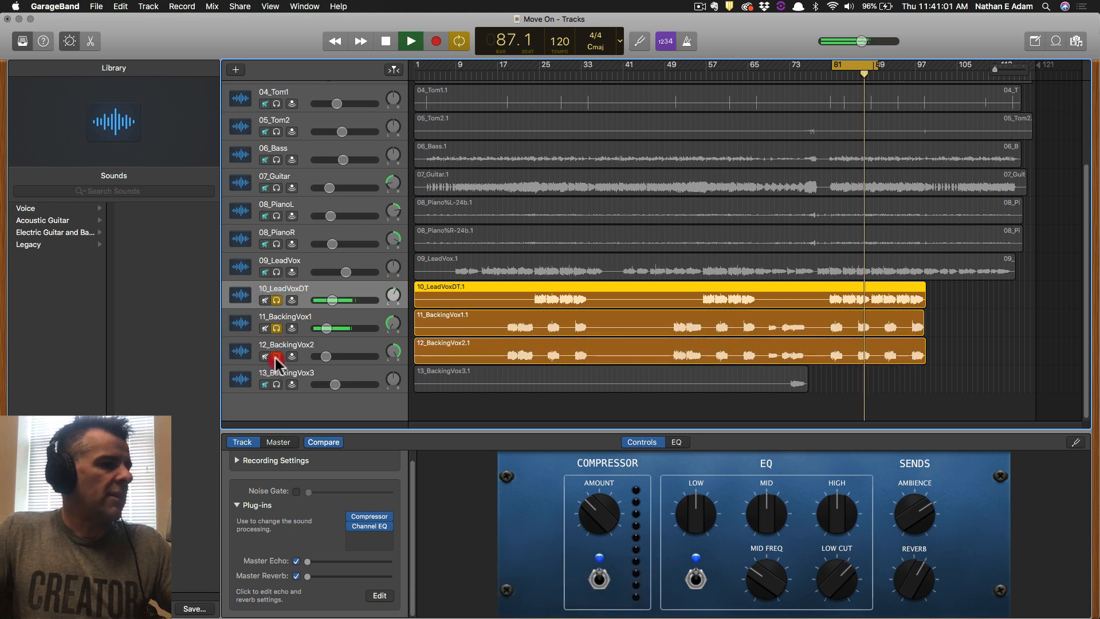
pyautogui.click(294, 319)
pyautogui.click(277, 299)
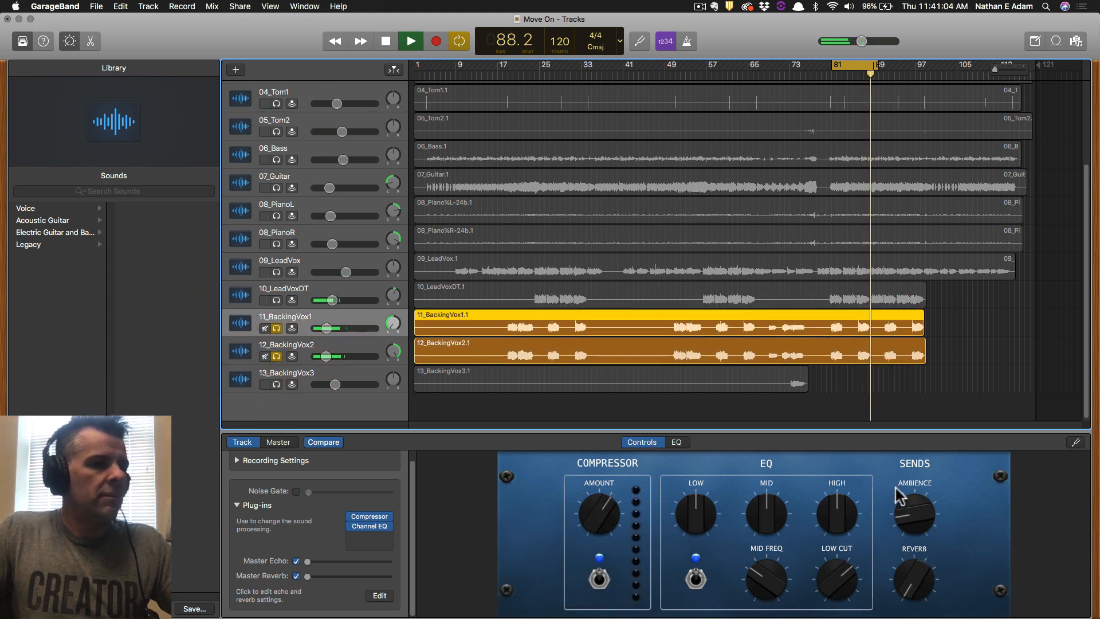
pyautogui.press('space')
pyautogui.press('space')
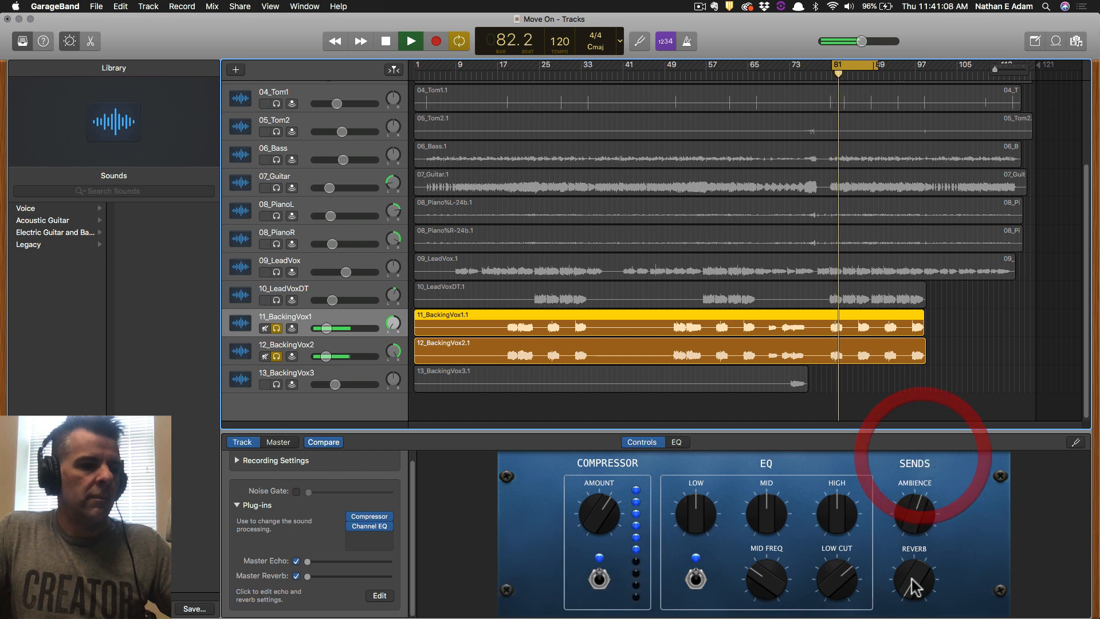
pyautogui.press('space')
pyautogui.click(925, 507)
pyautogui.press('space')
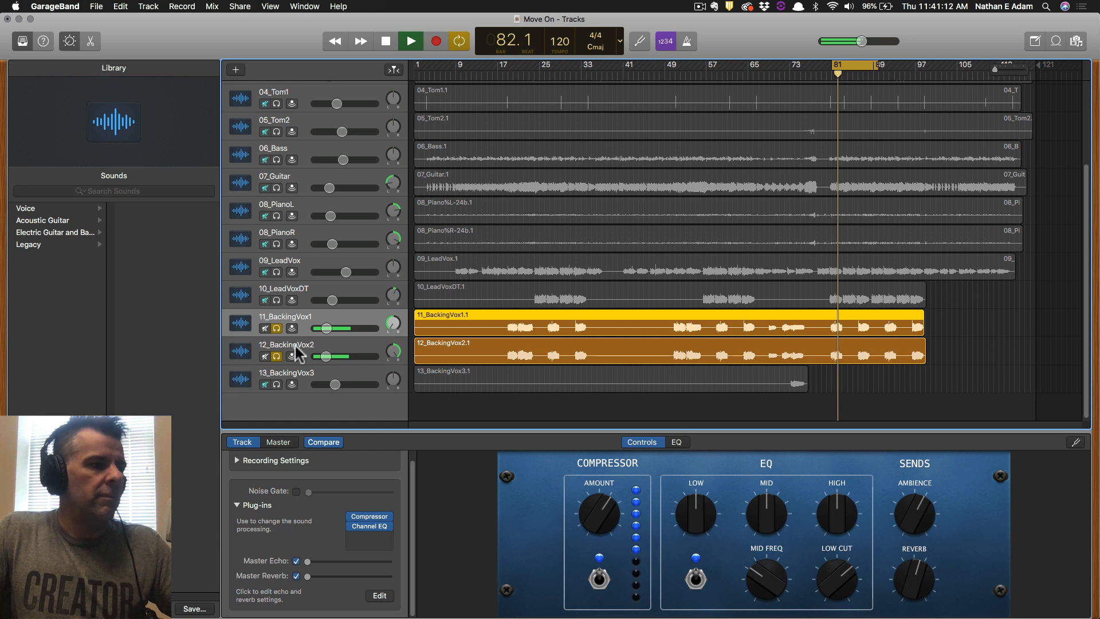
# Audition 11_BackingVox1 and then 12_BackingVox2 each soloed alone.
pyautogui.click(276, 328)
pyautogui.click(276, 355)
pyautogui.click(277, 328)
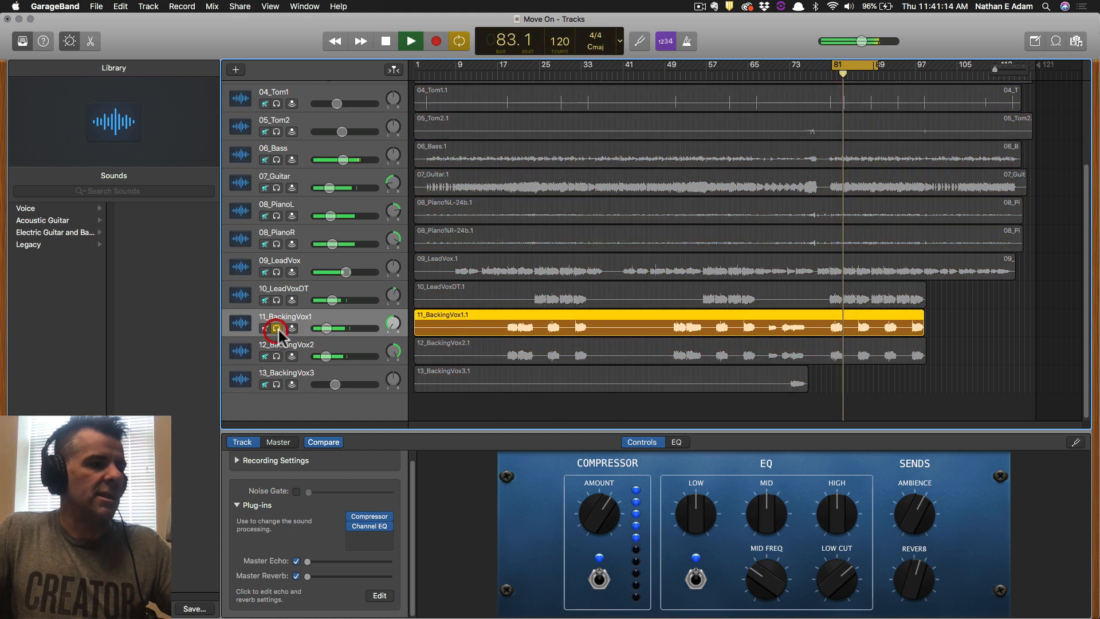
pyautogui.press('space')
pyautogui.press('space')
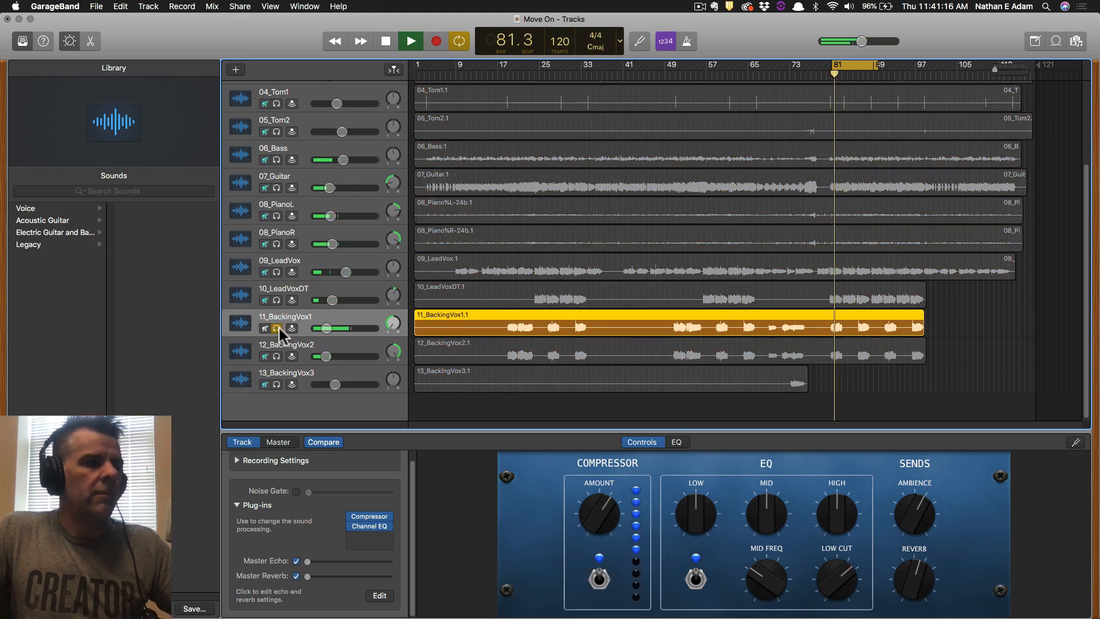
pyautogui.click(276, 356)
pyautogui.click(276, 328)
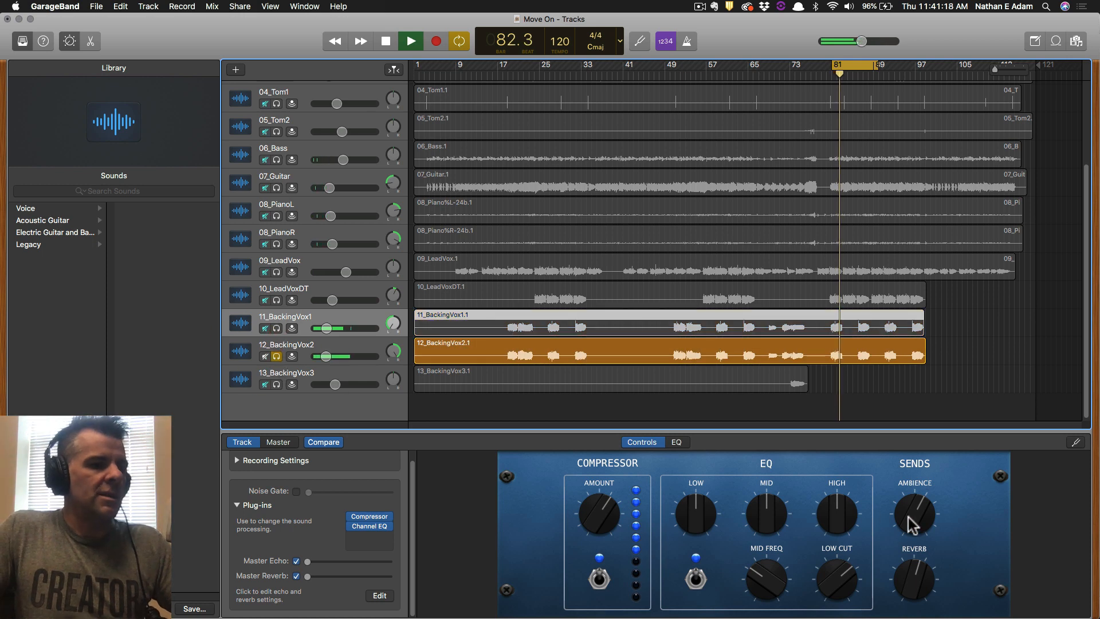
# Turn up 12_BackingVox2's Ambience send and raise its Reverb send to about 1 o'clock.
pyautogui.click(375, 354)
pyautogui.moveTo(916, 514); pyautogui.dragTo(933, 458)
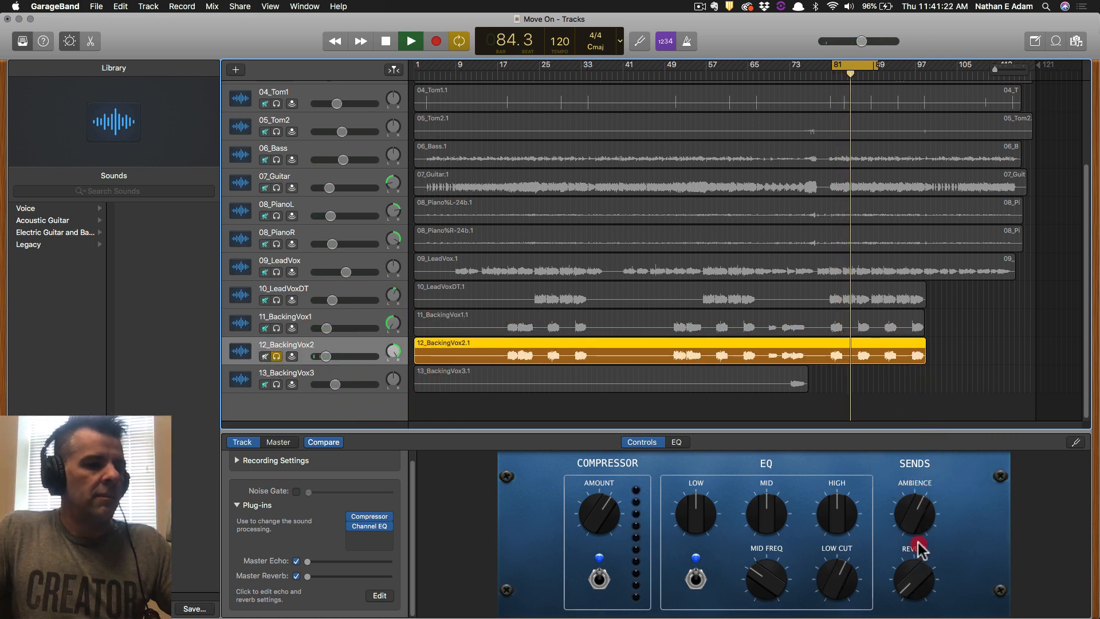
pyautogui.press('space')
pyautogui.press('space')
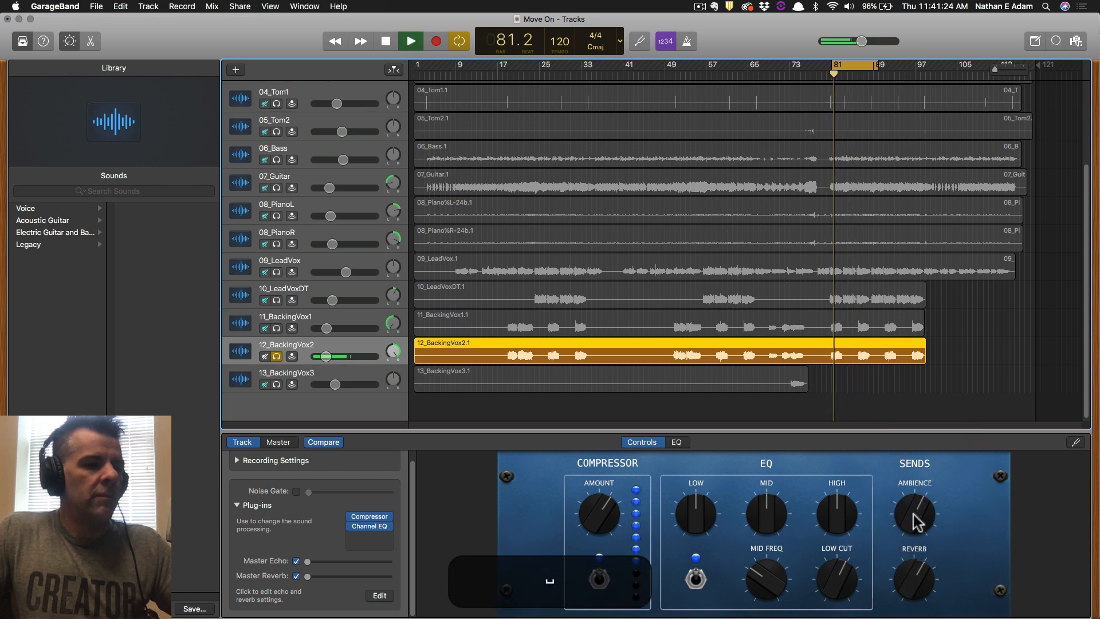
pyautogui.click(916, 582)
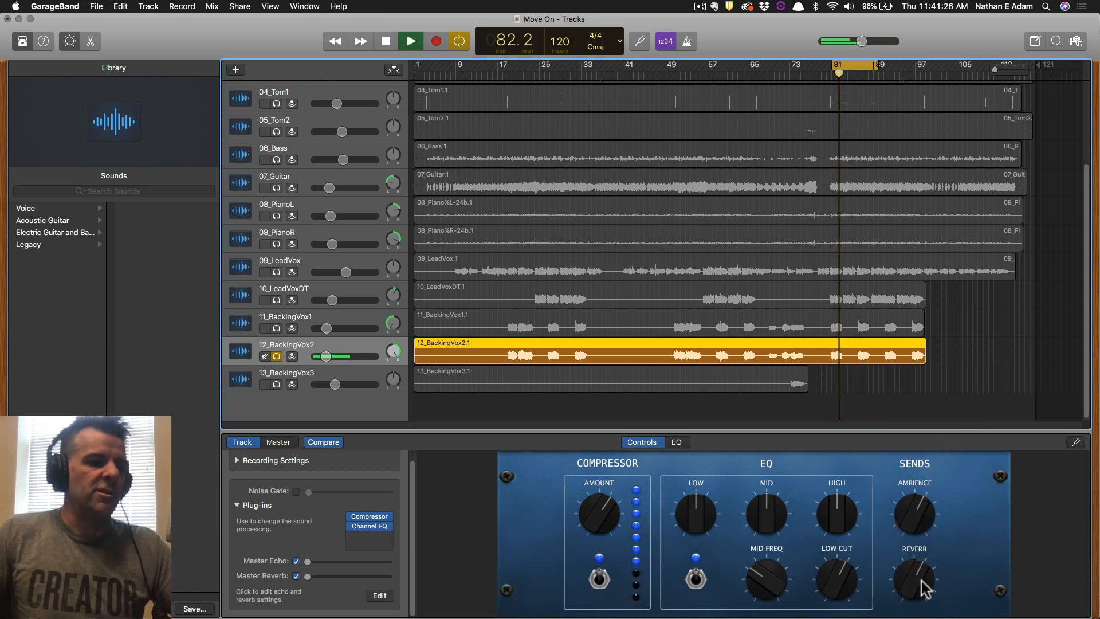
pyautogui.press('space')
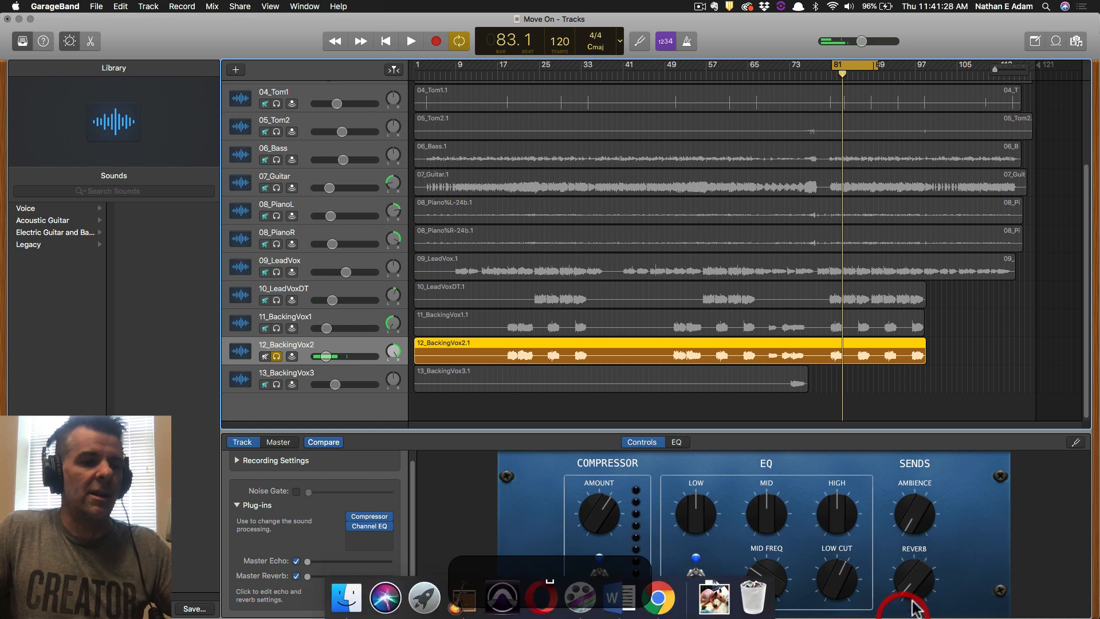
pyautogui.press('space')
pyautogui.moveTo(916, 512); pyautogui.dragTo(930, 427)
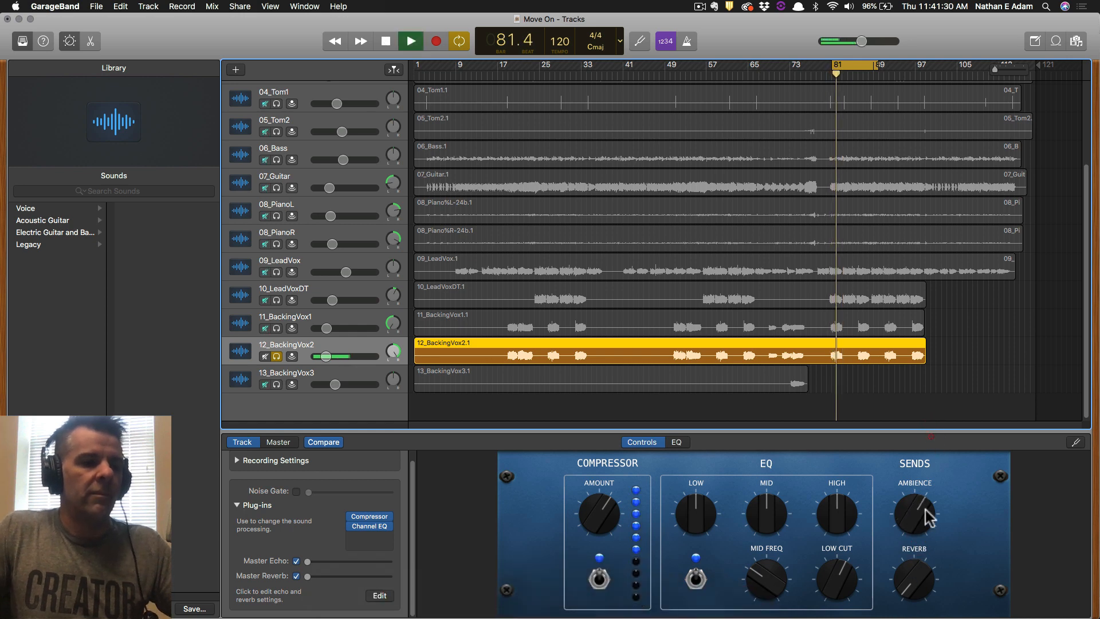
pyautogui.moveTo(914, 579); pyautogui.dragTo(928, 497)
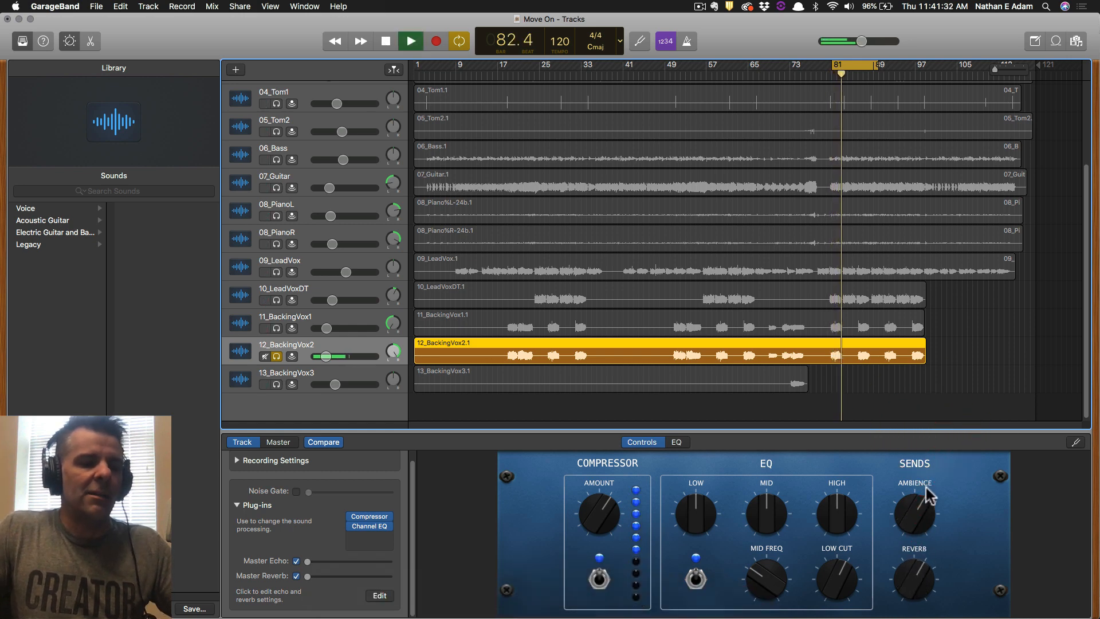
pyautogui.press('space')
# Solo 13_BackingVox3 alone and play a new cycle range starting near bar 73.
pyautogui.click(276, 384)
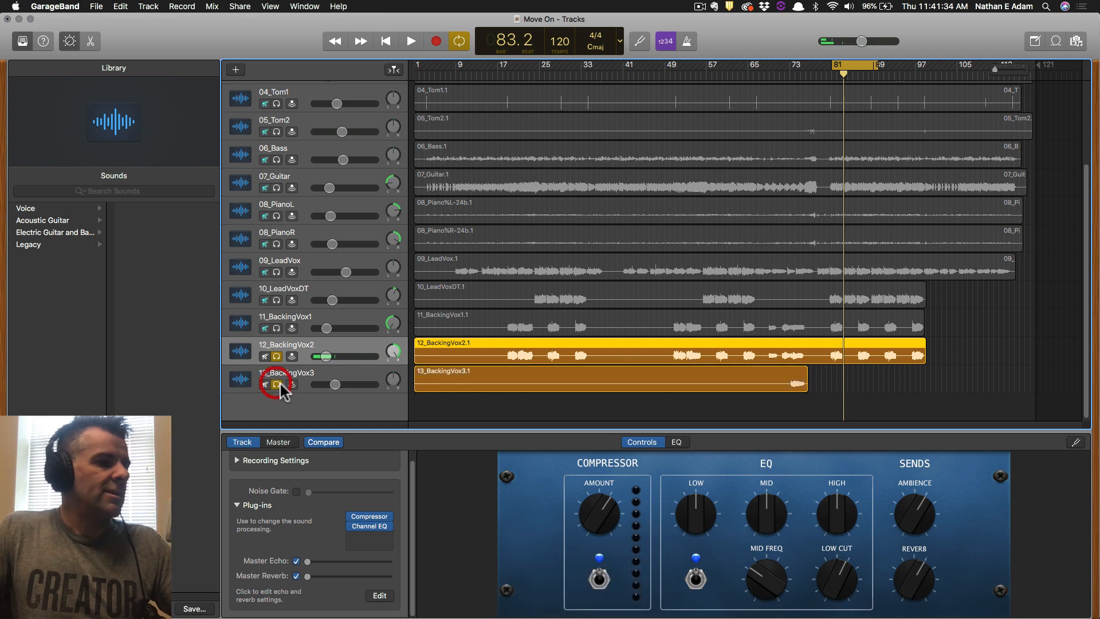
pyautogui.click(276, 356)
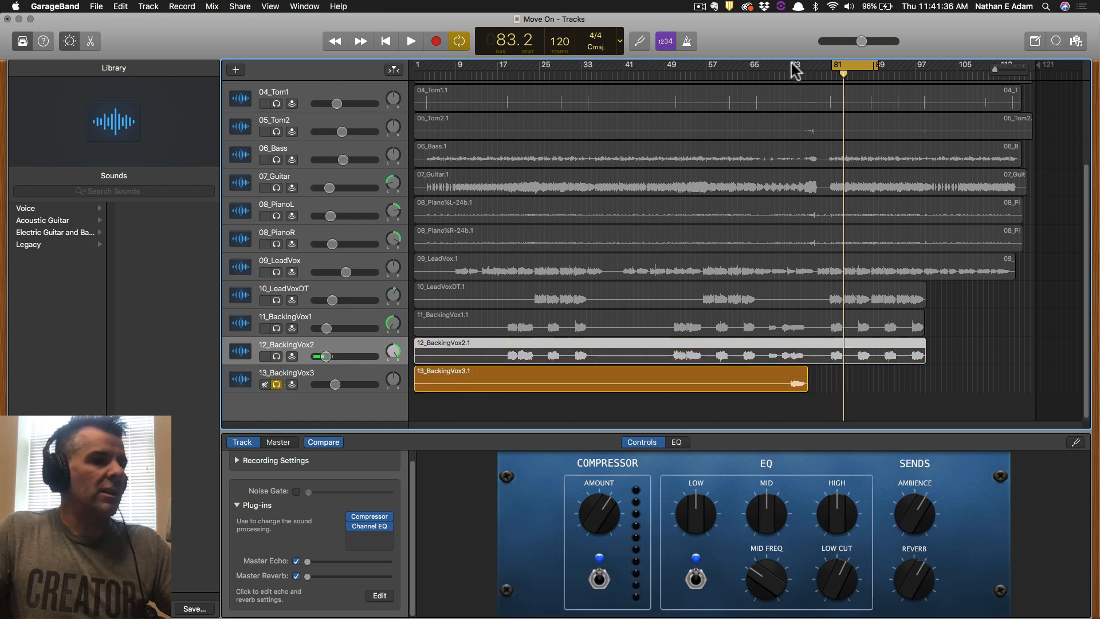
pyautogui.moveTo(791, 68); pyautogui.dragTo(803, 69)
pyautogui.press('space')
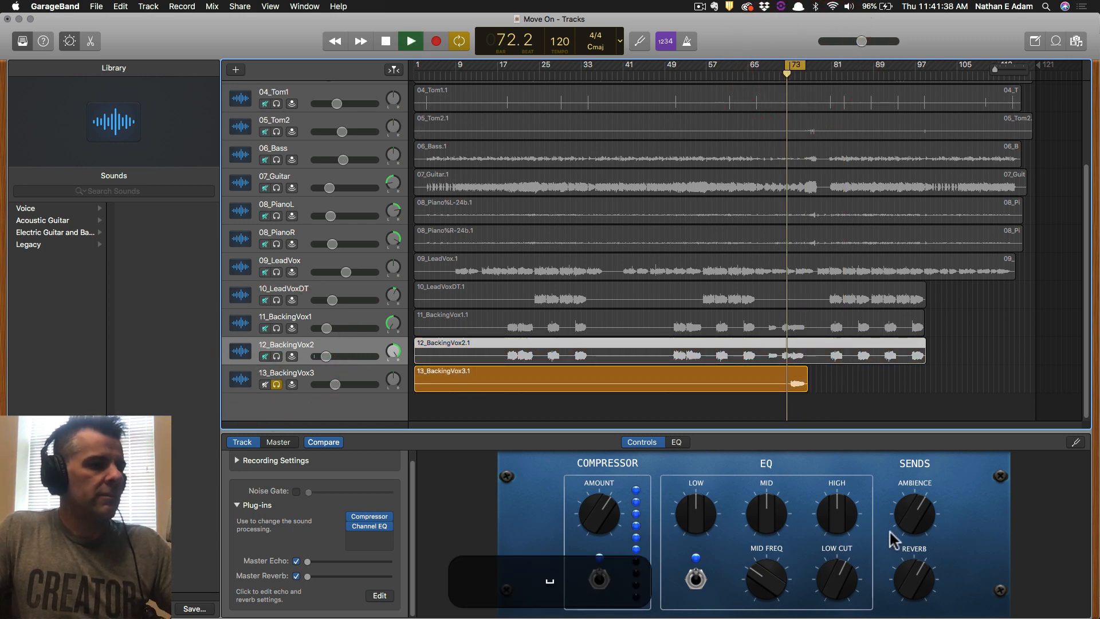
# Raise 13_BackingVox3's Ambience and Reverb sends, take it out of solo, and save.
pyautogui.click(303, 379)
pyautogui.moveTo(915, 514); pyautogui.dragTo(940, 432)
pyautogui.moveTo(915, 594); pyautogui.dragTo(939, 492)
pyautogui.press('space')
pyautogui.press('space')
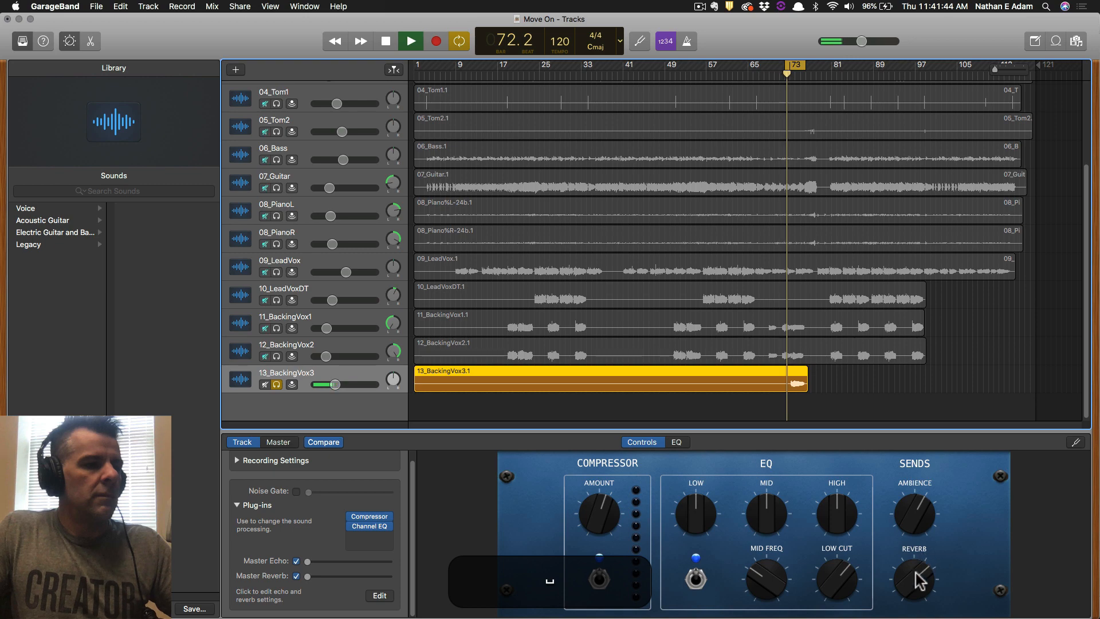
pyautogui.click(917, 581)
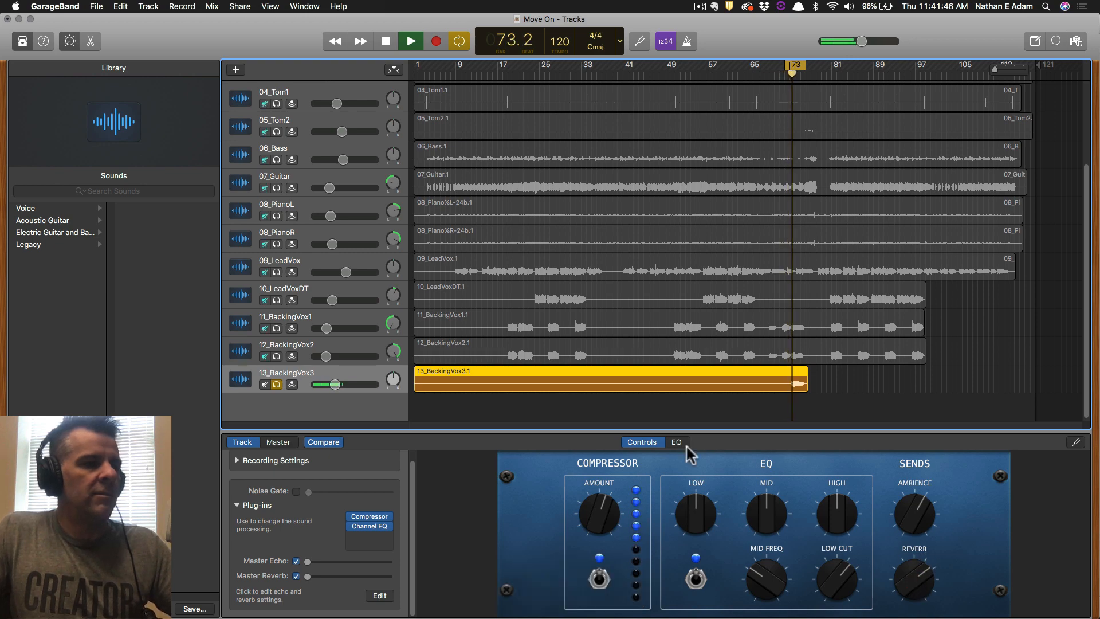
pyautogui.press('space')
pyautogui.click(277, 385)
pyautogui.press('super+s')
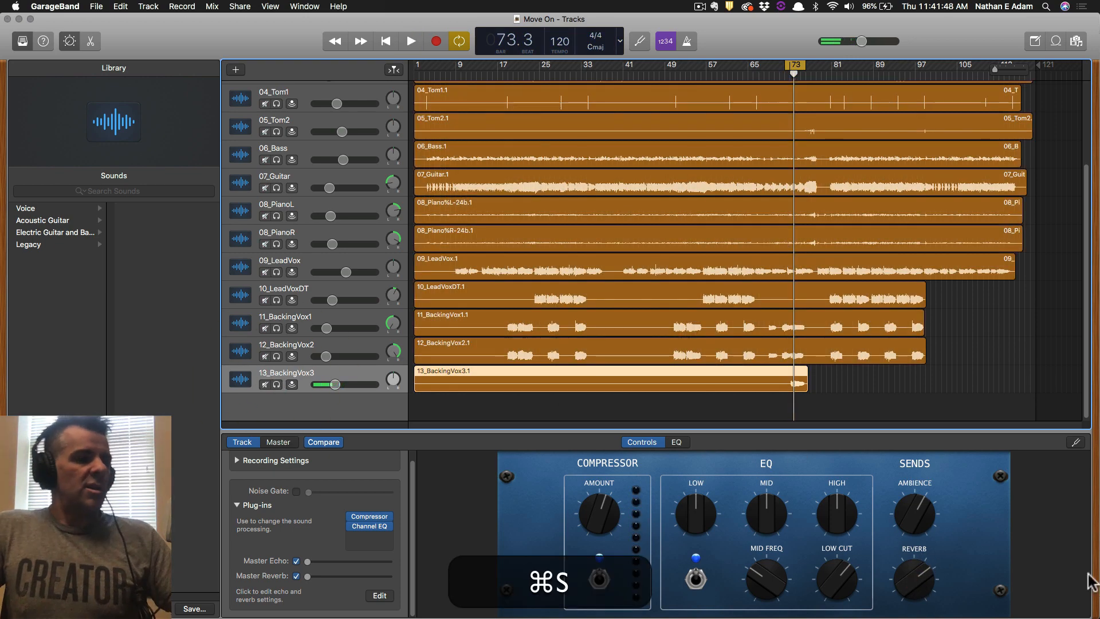
# Loop bars 57–65, start playback, and save.
pyautogui.scroll(5, 733, 197)
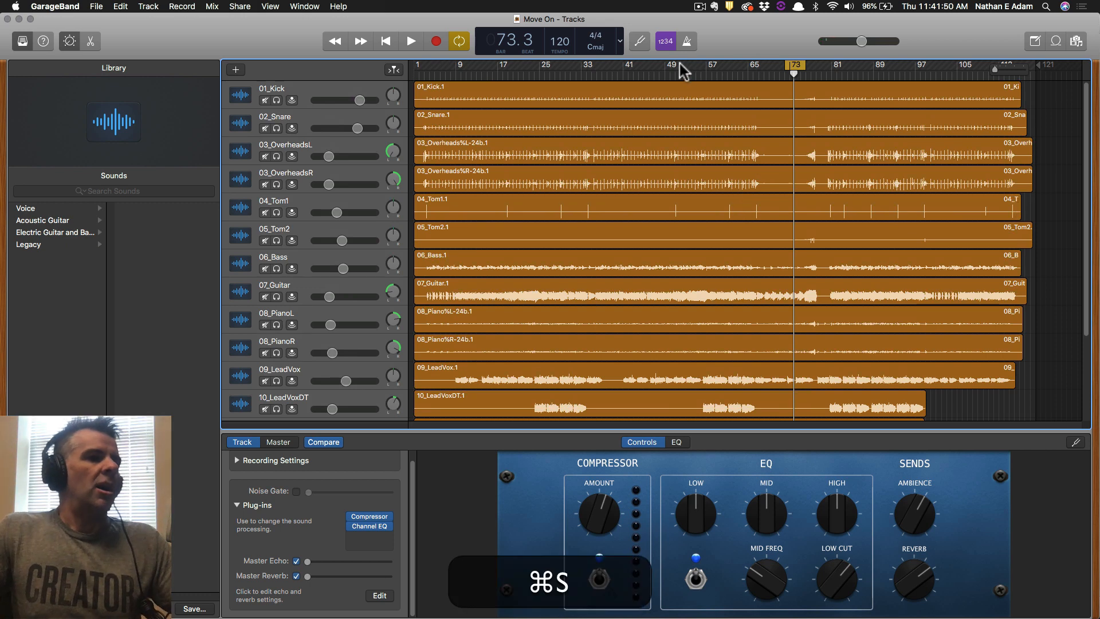
pyautogui.moveTo(680, 65); pyautogui.dragTo(774, 67)
pyautogui.press('space')
pyautogui.press('super+s')
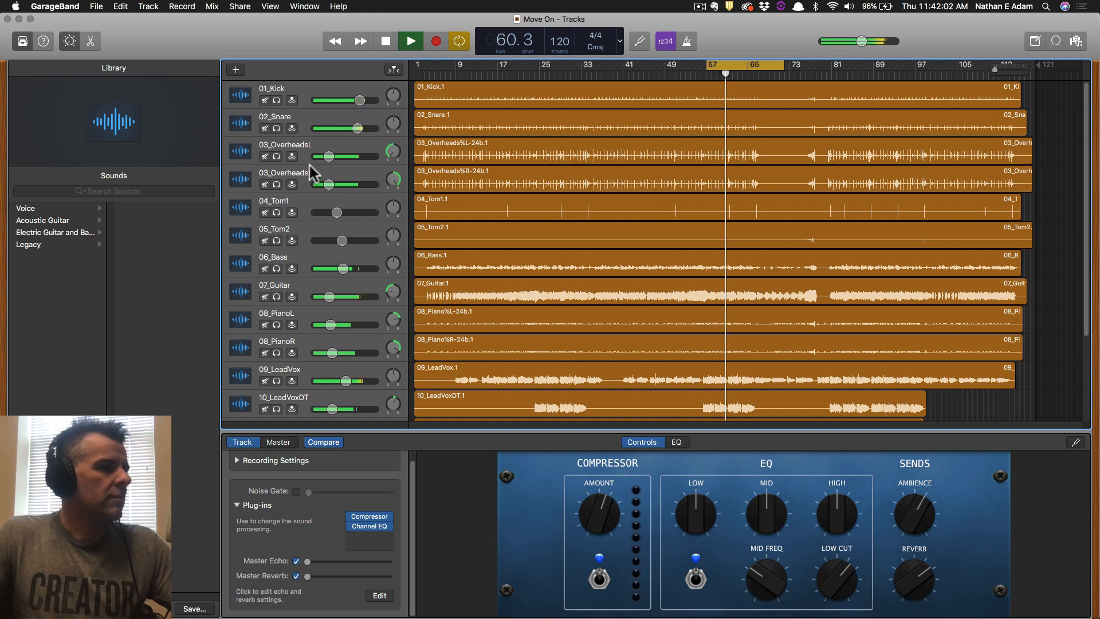
# Set the overheads track volume to -18.0 dB, stop playback, select 09_LeadVox, and save.
pyautogui.moveTo(328, 183); pyautogui.dragTo(325, 182)
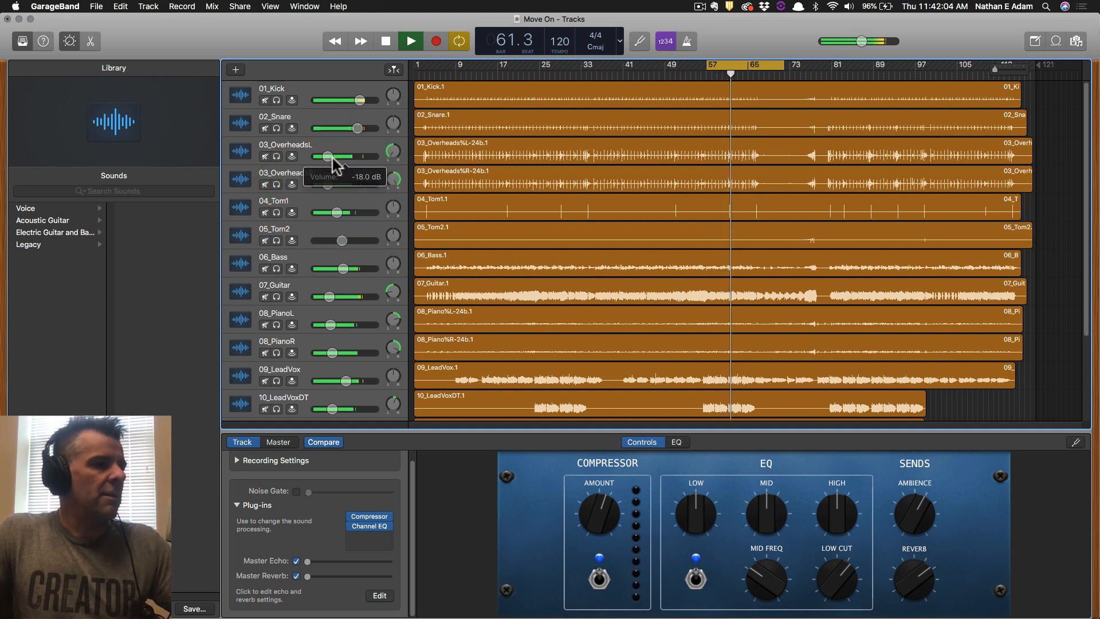
pyautogui.press('space')
pyautogui.press('super+s')
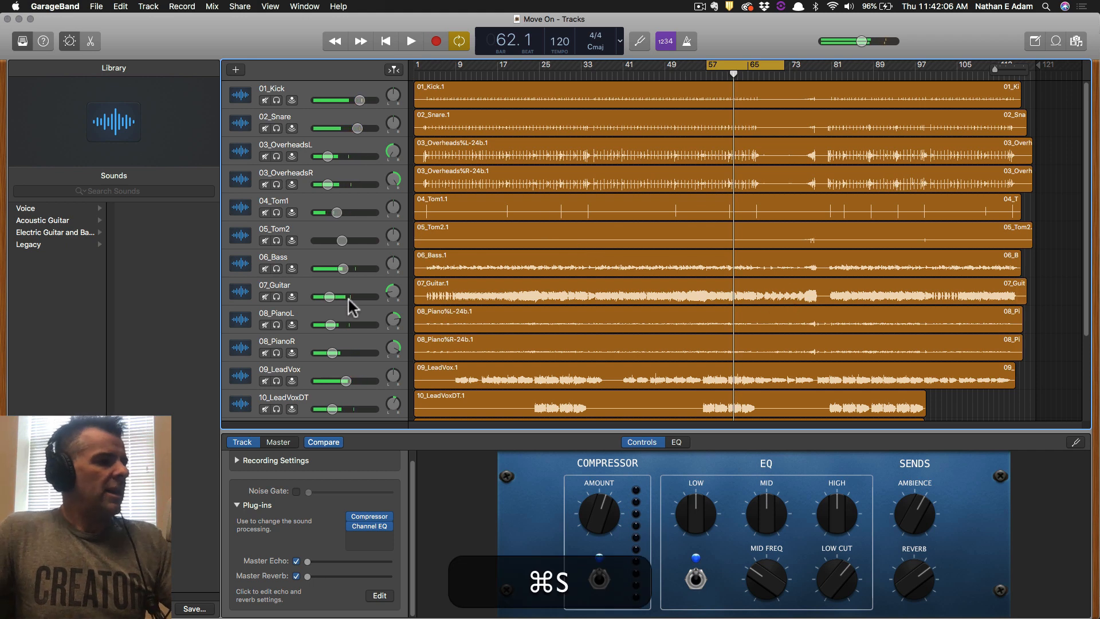
pyautogui.scroll(-1, 309, 342)
pyautogui.click(312, 375)
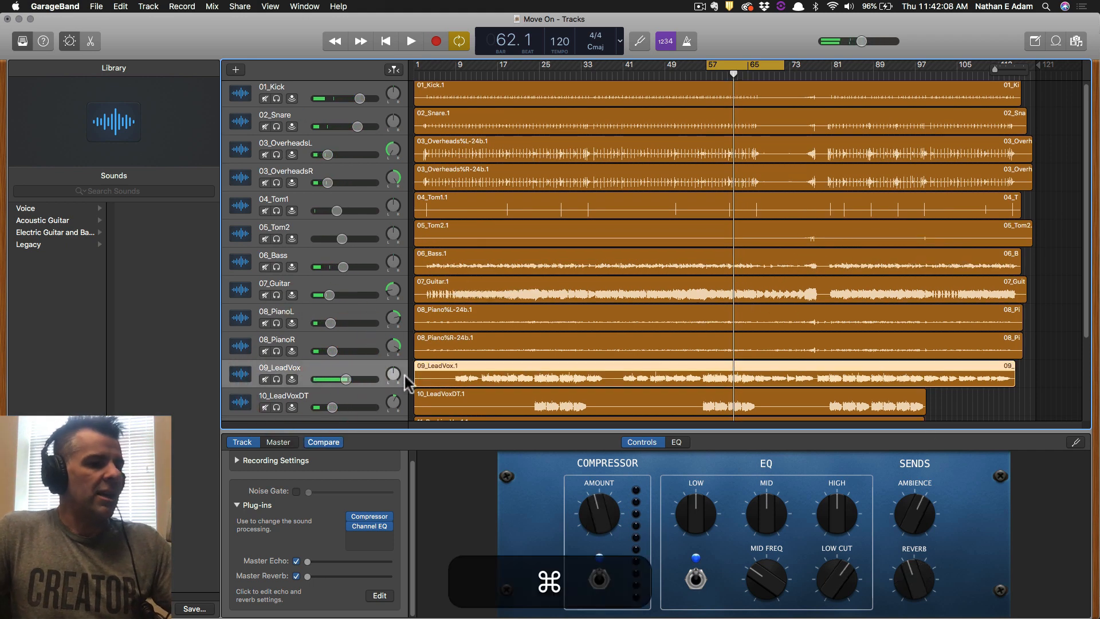
pyautogui.press('super+s')
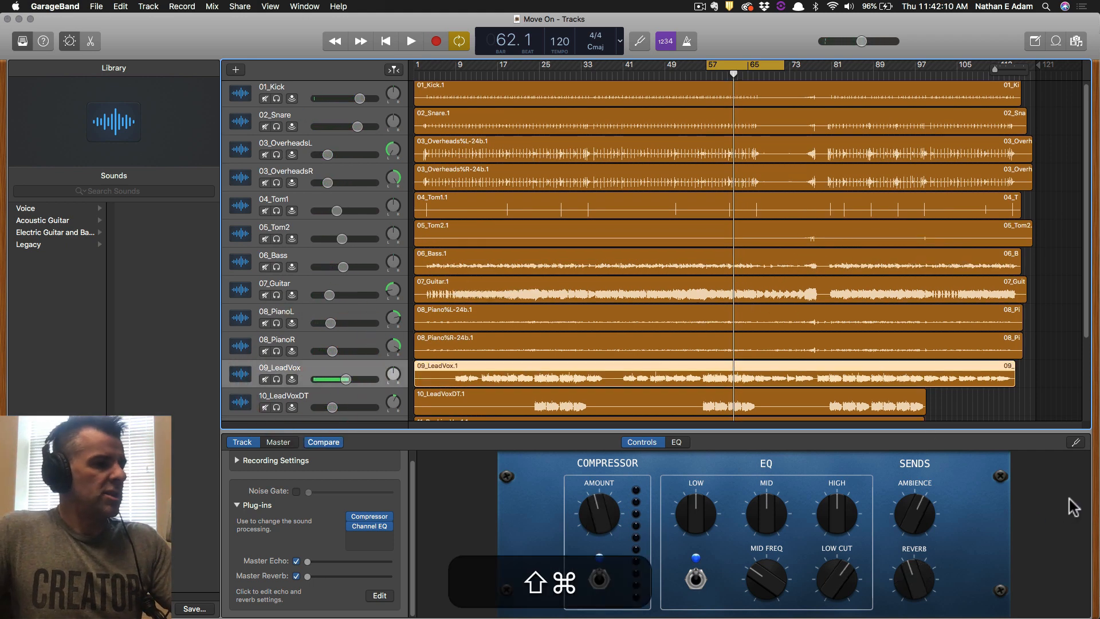
# Capture a screenshot of the track area and save the project again.
pyautogui.press('shift+super+4')
pyautogui.moveTo(216, 341); pyautogui.dragTo(1019, 606)
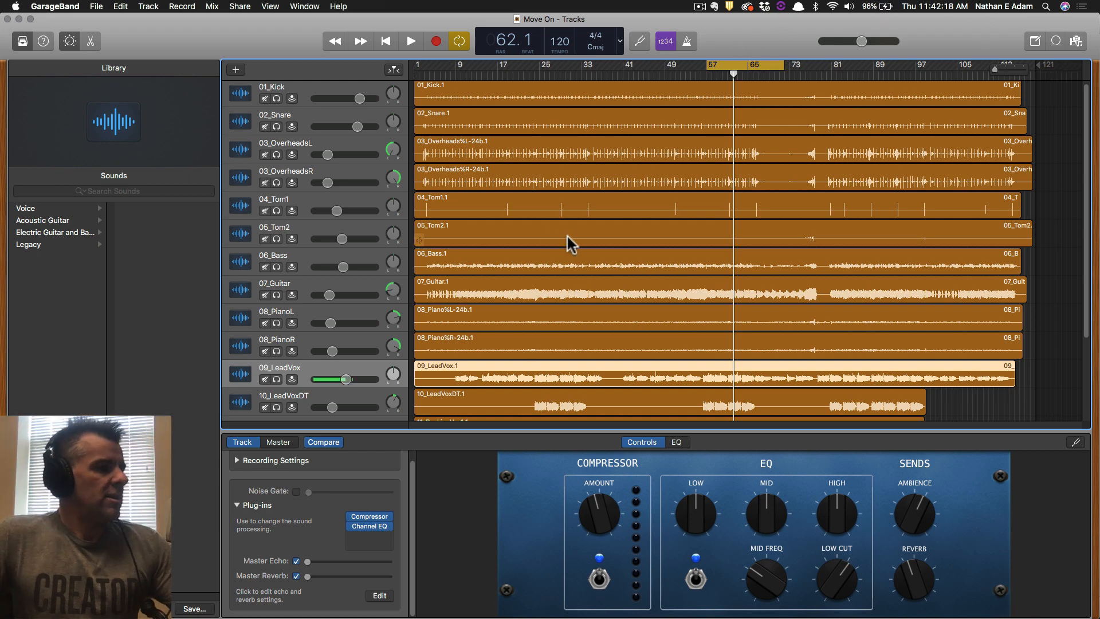
pyautogui.scroll(-3, 640, 267)
pyautogui.scroll(3, 639, 262)
pyautogui.press('super+s')
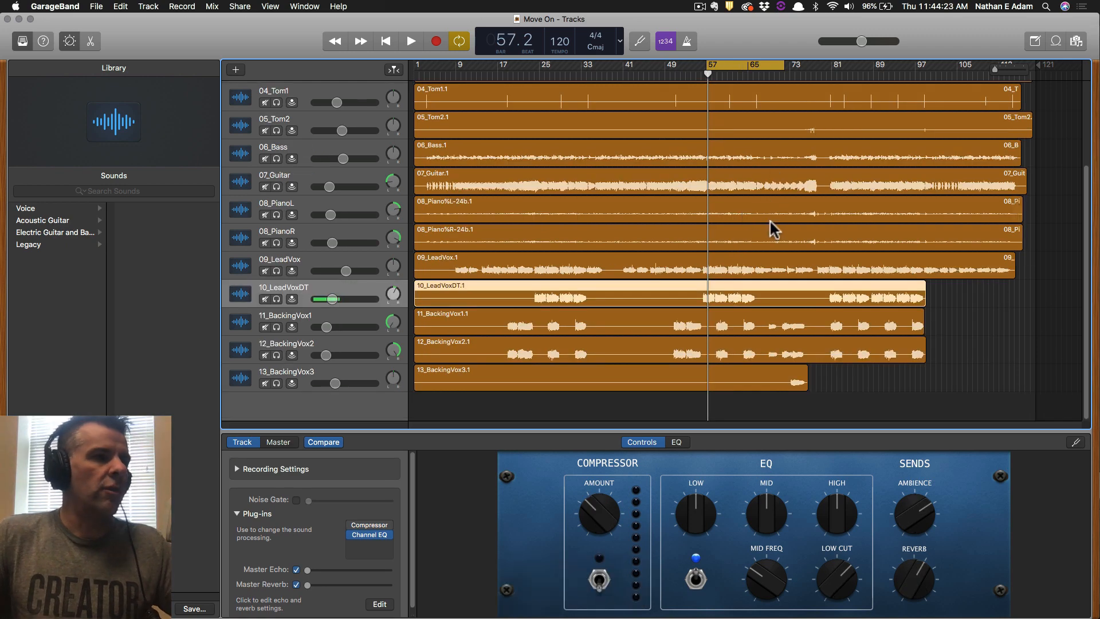
# Toggle Cycle off and back on with C, then save.
pyautogui.click(459, 43)
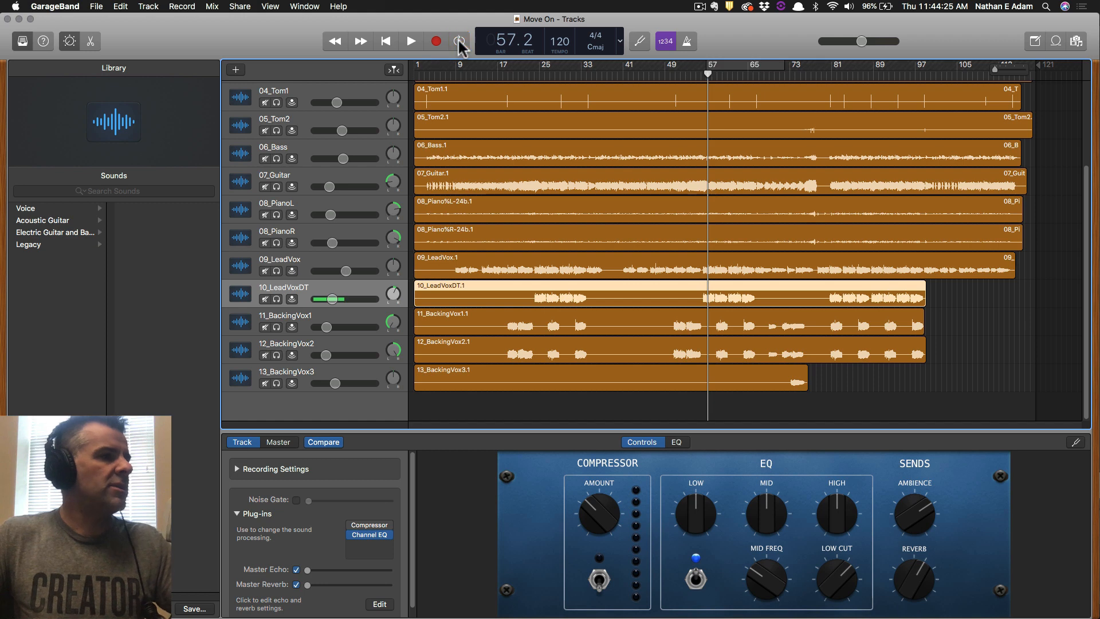
pyautogui.press('c')
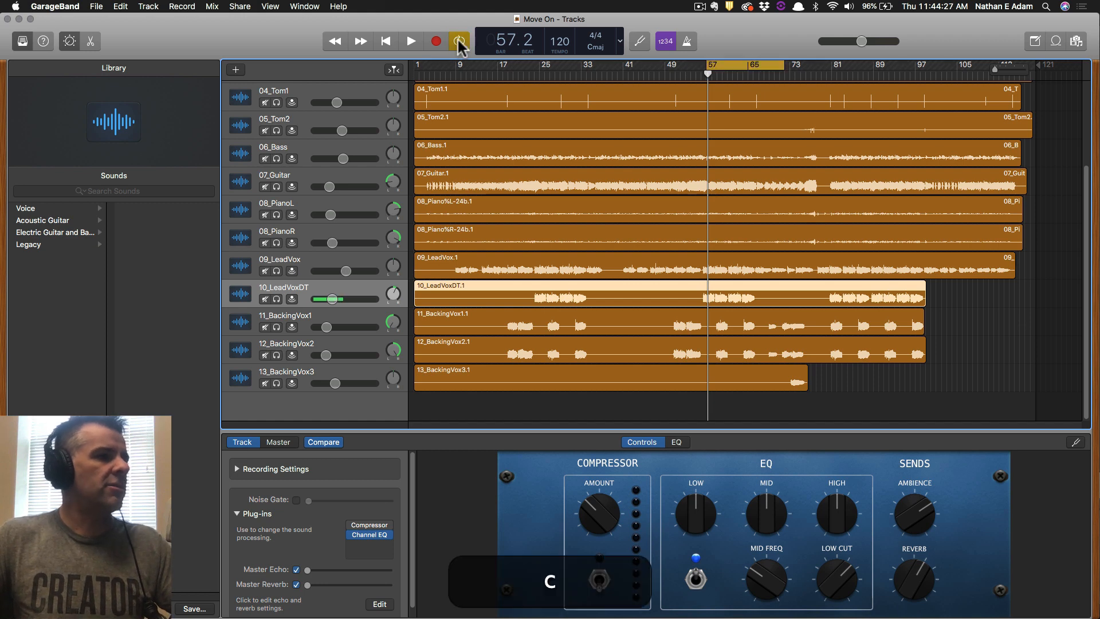
pyautogui.press('super+s')
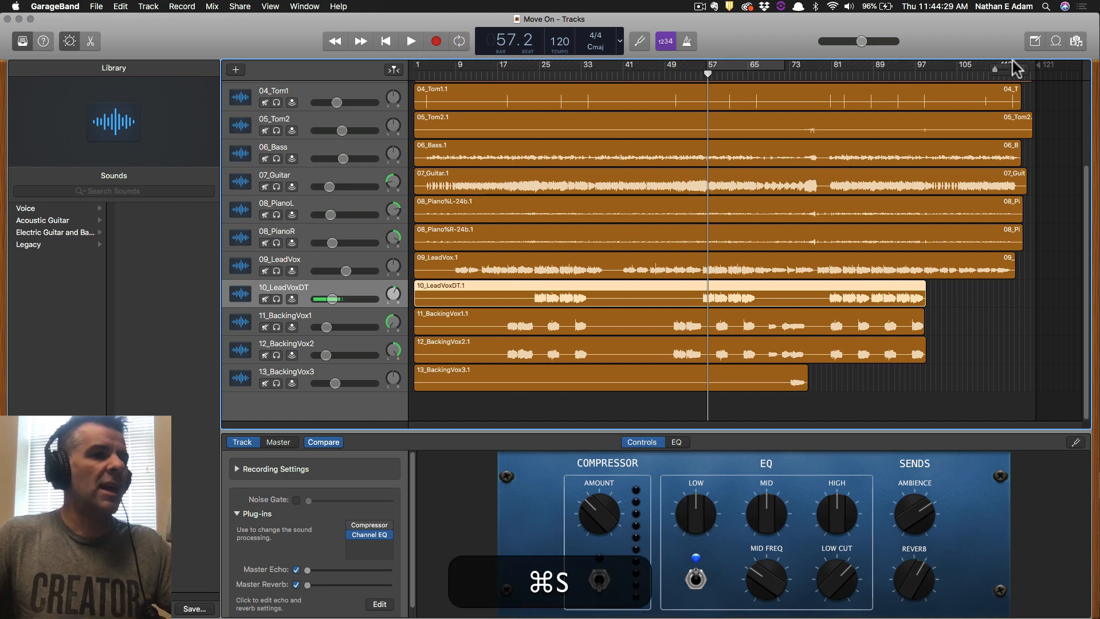
# Move the project end marker slightly earlier, save, and show the Track menu.
pyautogui.moveTo(1039, 67)
pyautogui.mouseDown()
pyautogui.moveTo(1026, 67)
pyautogui.moveTo(1042, 66)
pyautogui.mouseUp()
pyautogui.scroll(5, 1040, 126)
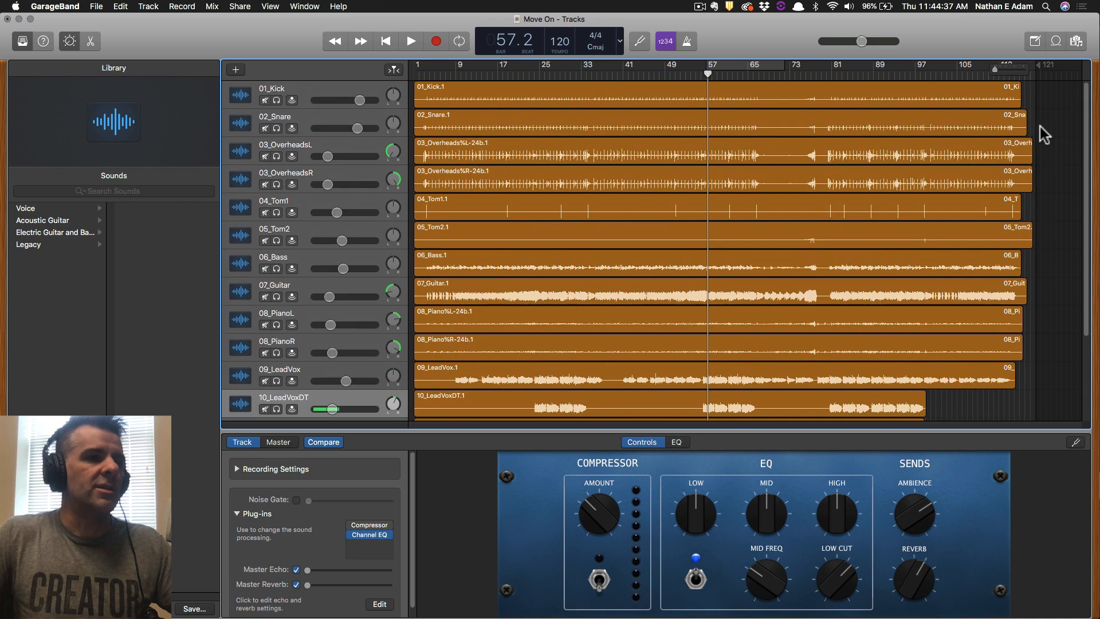
pyautogui.scroll(-5, 1001, 80)
pyautogui.press('super+s')
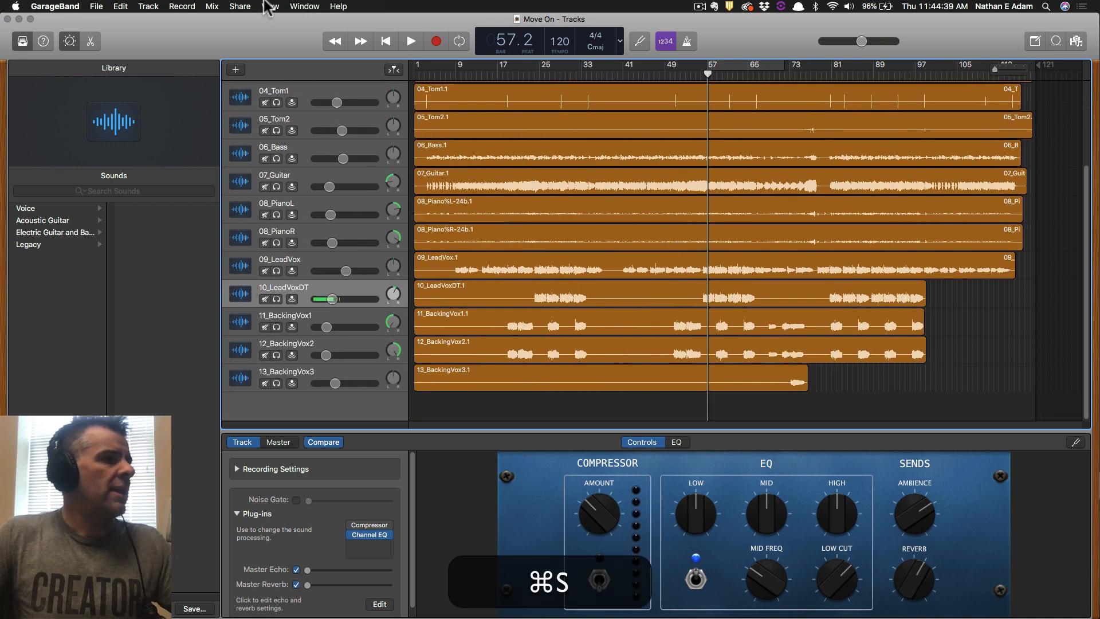
pyautogui.click(121, 6)
pyautogui.moveTo(150, 7)
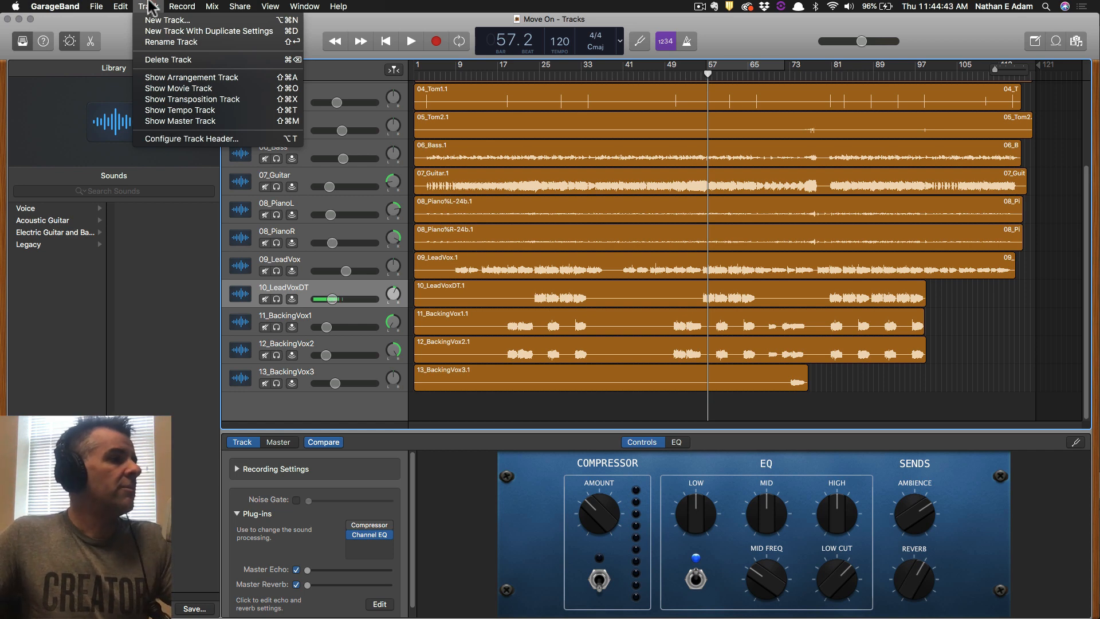
# Show the Master Track, play the ending from bar 111, and reveal Volume automation lanes.
pyautogui.click(177, 122)
pyautogui.scroll(-2, 730, 361)
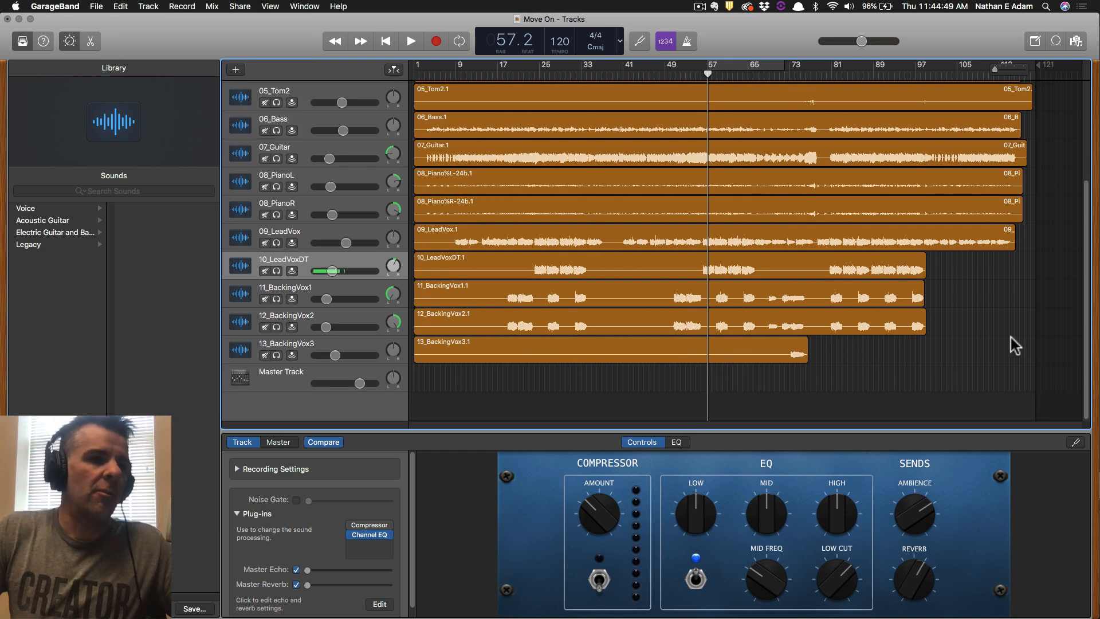
pyautogui.click(988, 74)
pyautogui.press('space')
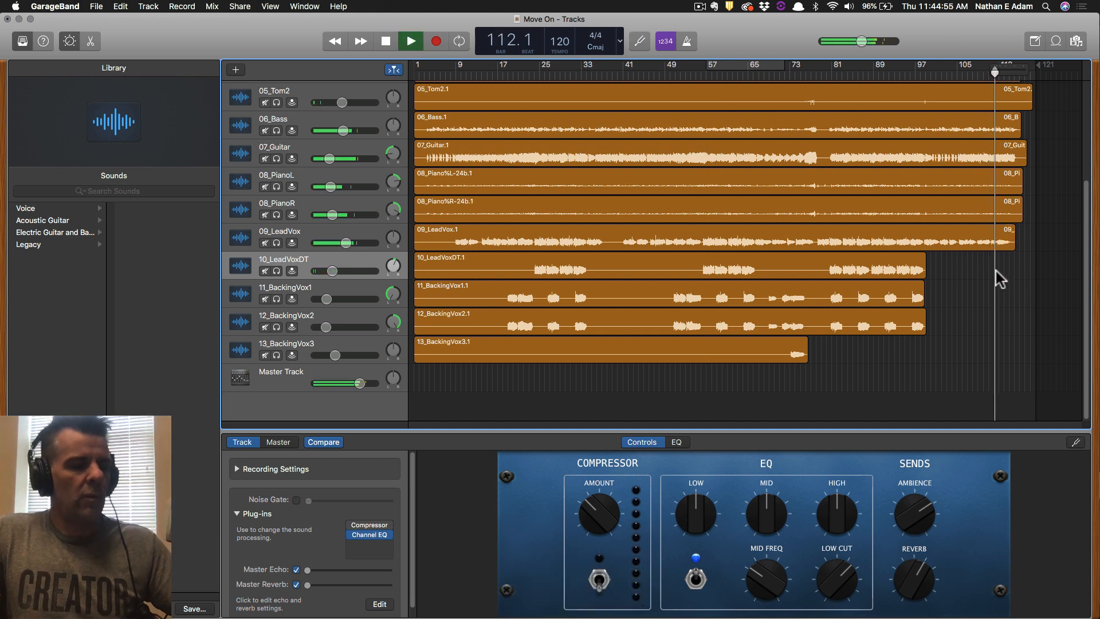
pyautogui.press('t')
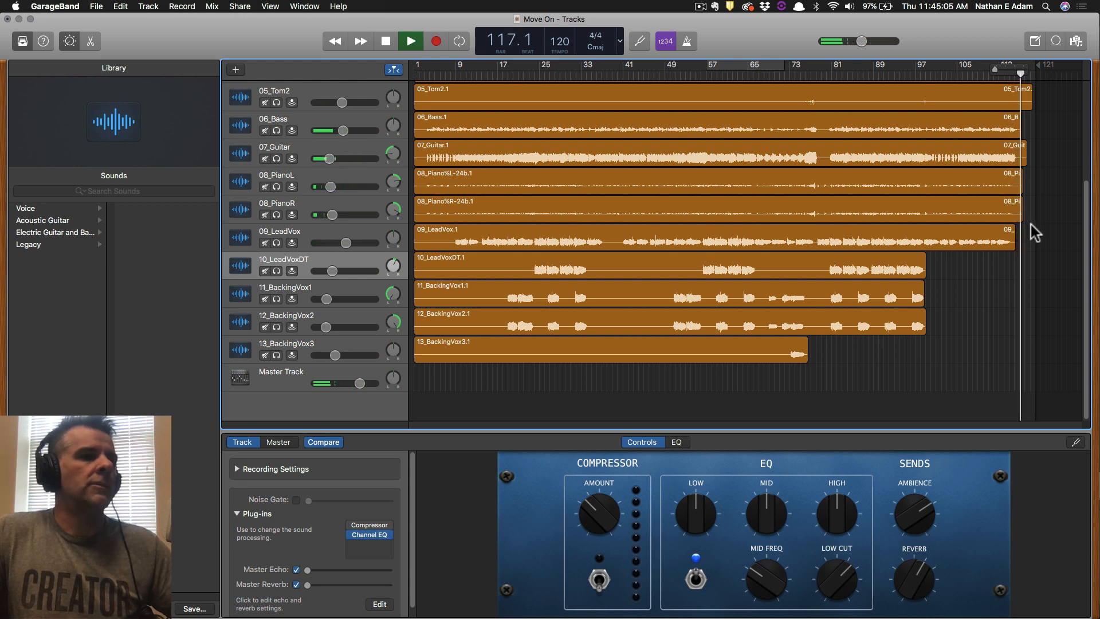
pyautogui.press('space')
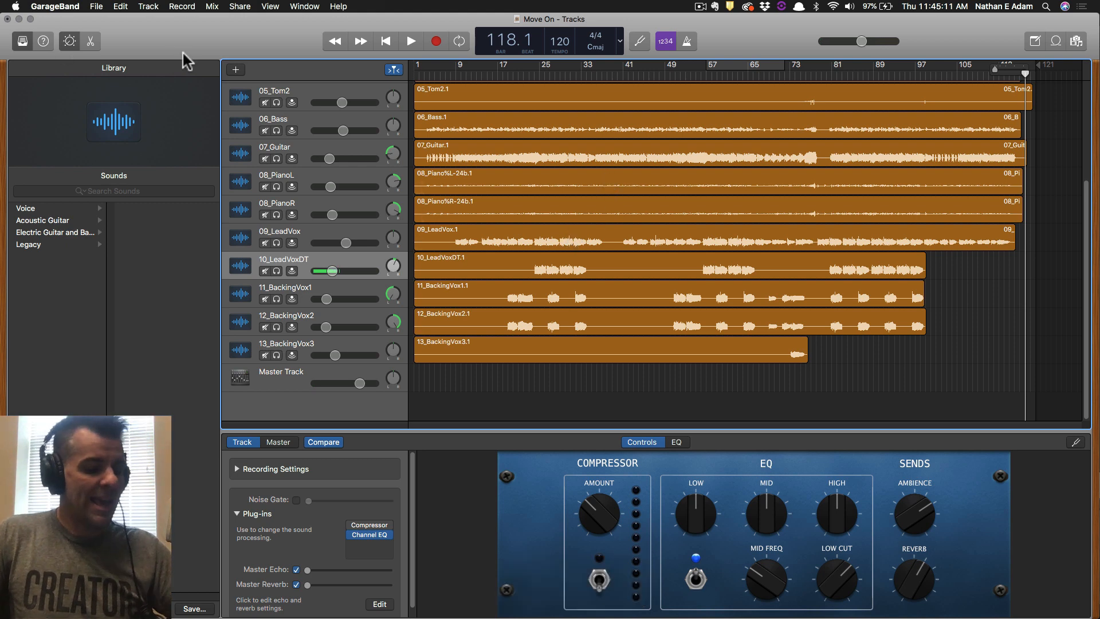
pyautogui.press('a')
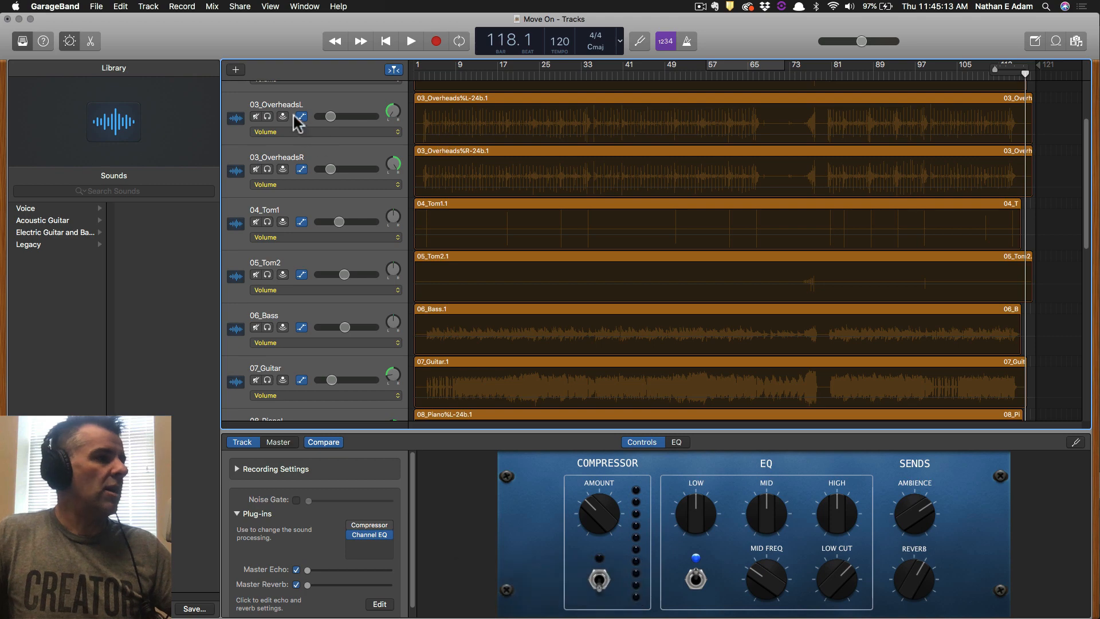
# Set the Master Track's automation lane to display Volume.
pyautogui.press('a')
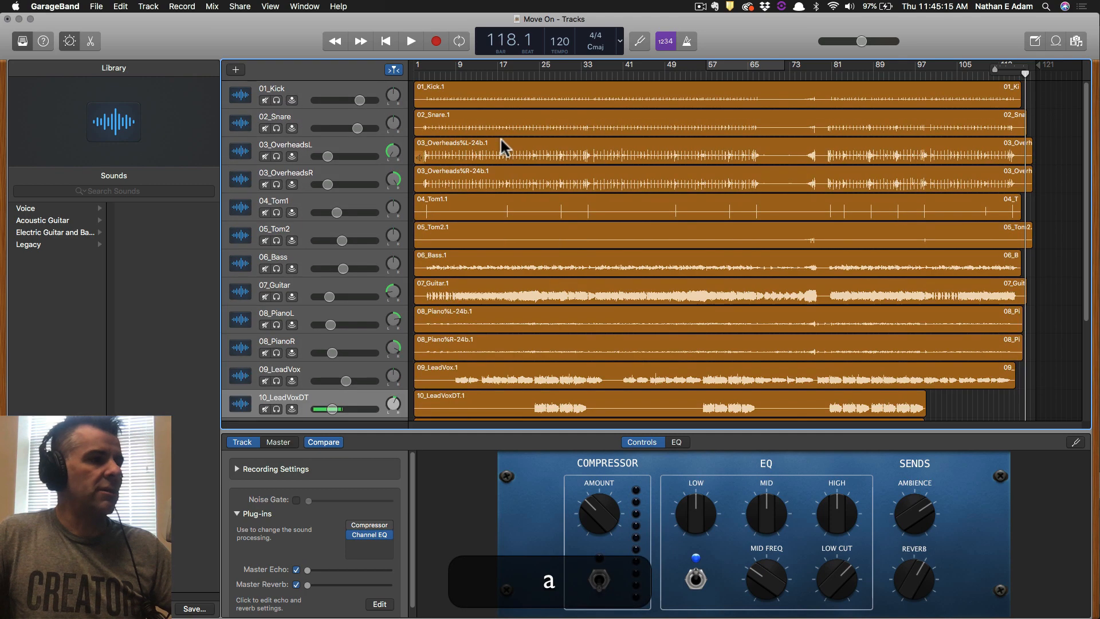
pyautogui.press('a')
pyautogui.scroll(-10, 507, 145)
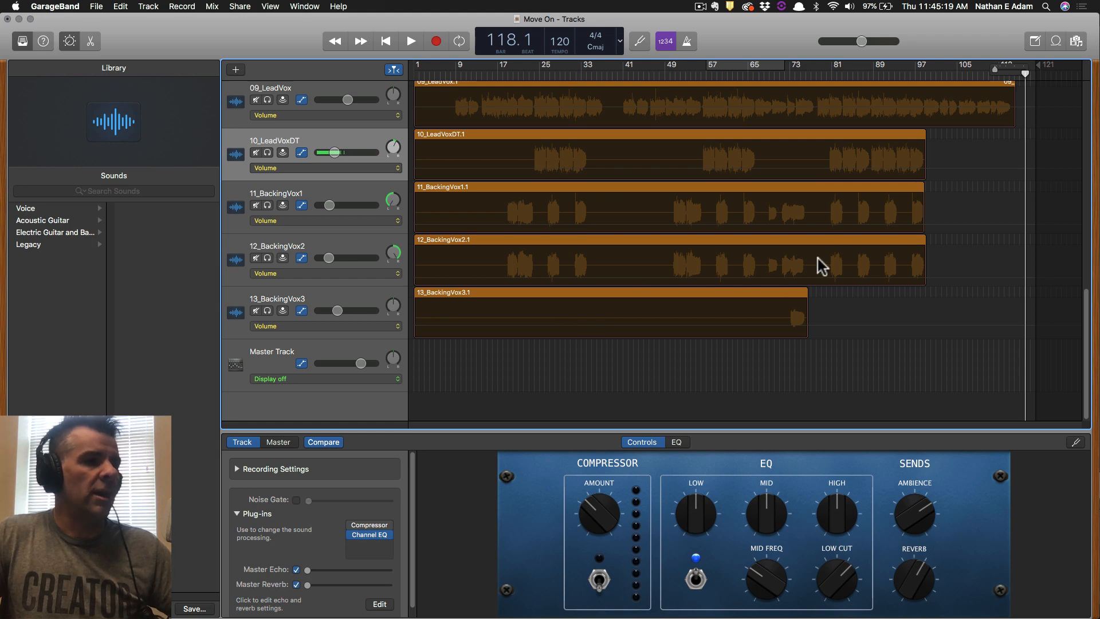
pyautogui.click(273, 351)
pyautogui.click(290, 377)
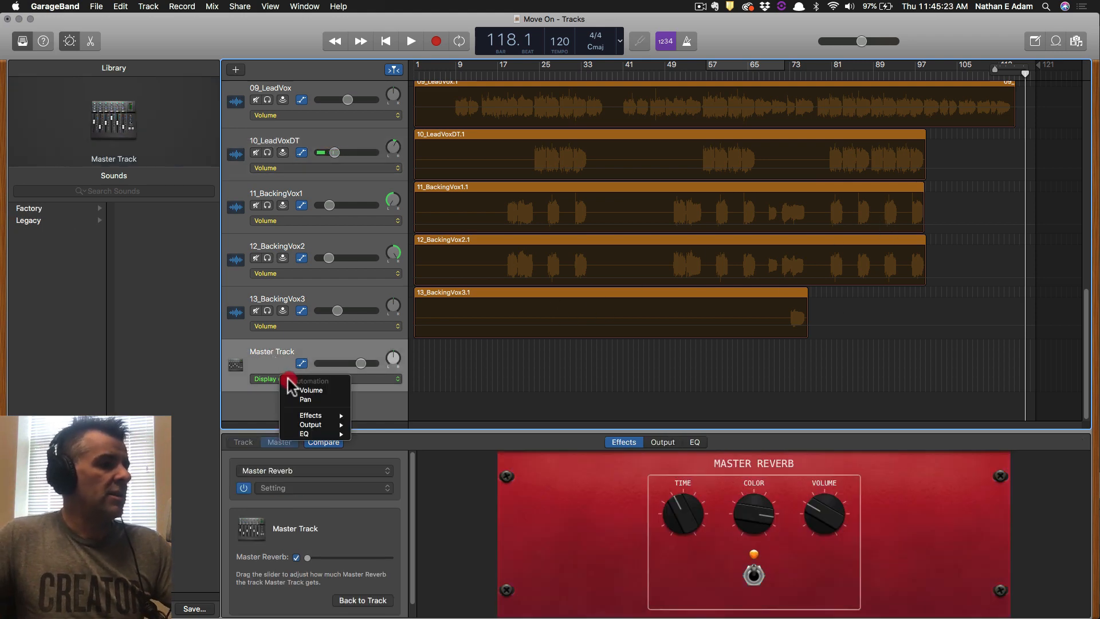
pyautogui.click(270, 379)
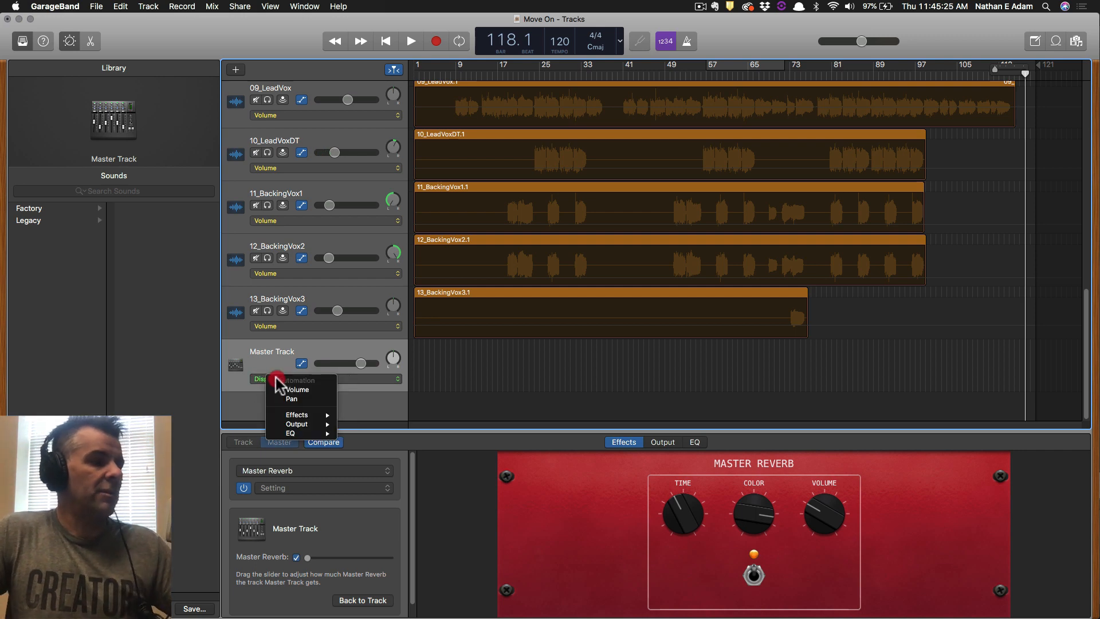
pyautogui.click(293, 389)
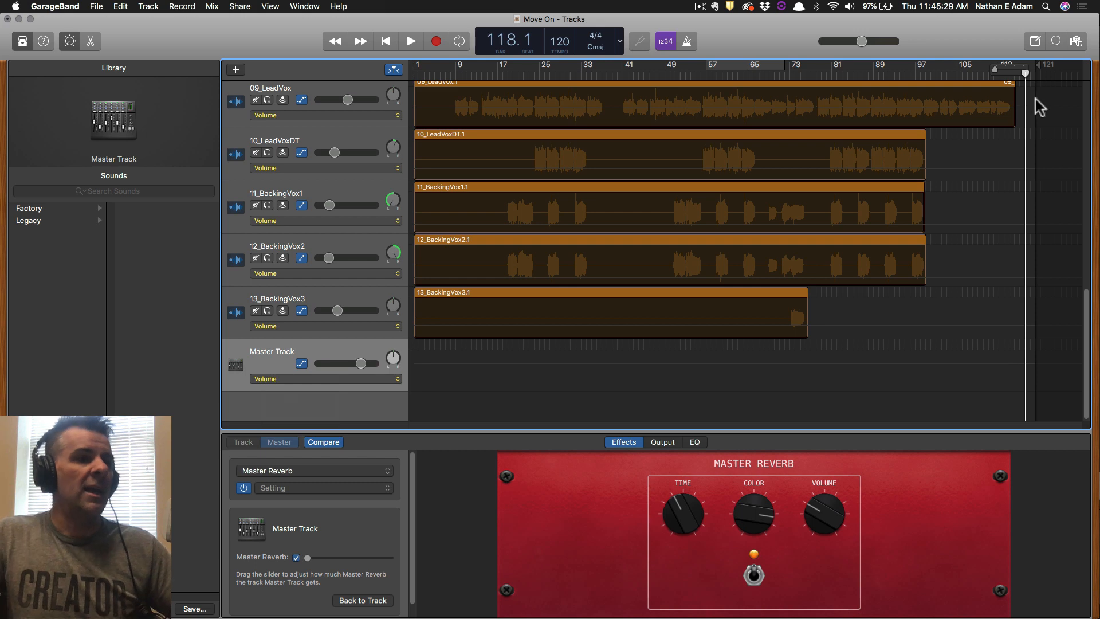
# Play the song's ending starting from bar 110.
pyautogui.scroll(8, 999, 69)
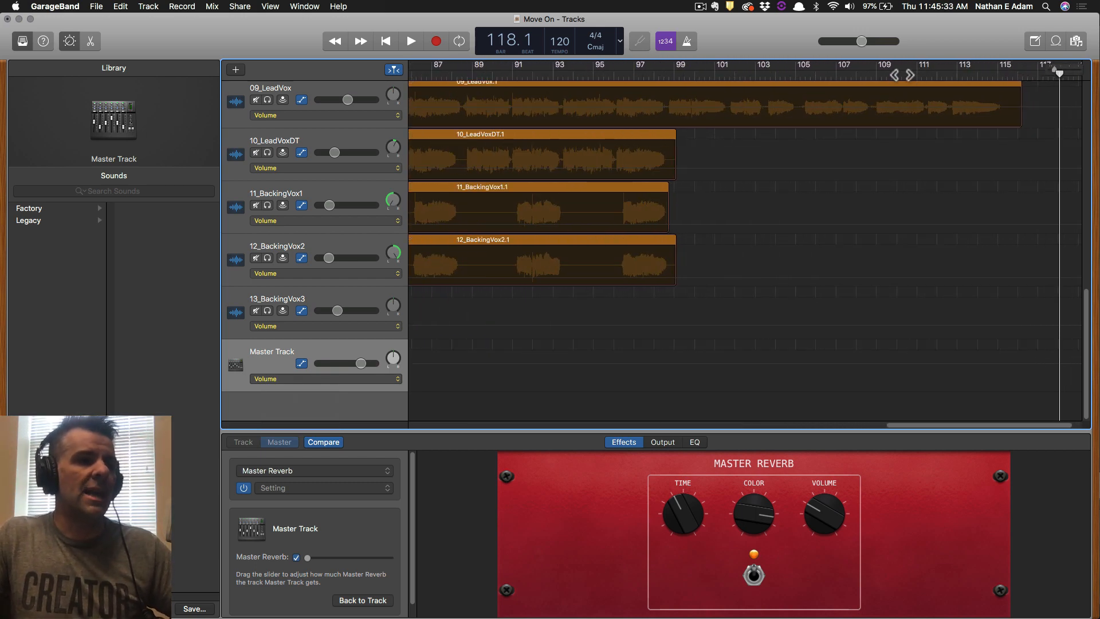
pyautogui.click(901, 75)
pyautogui.press('space')
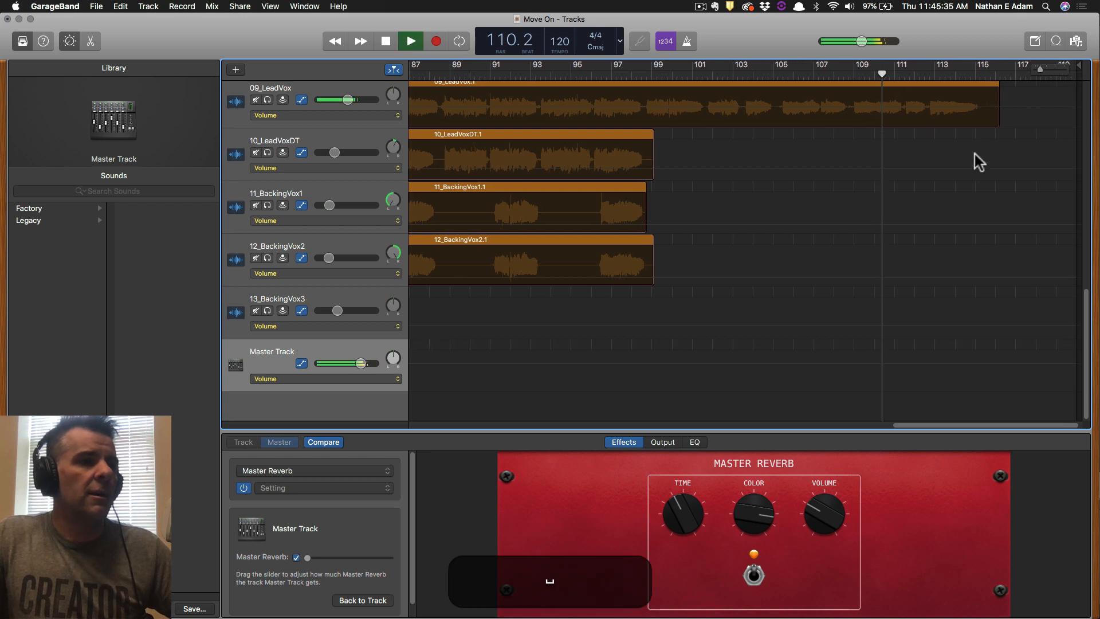
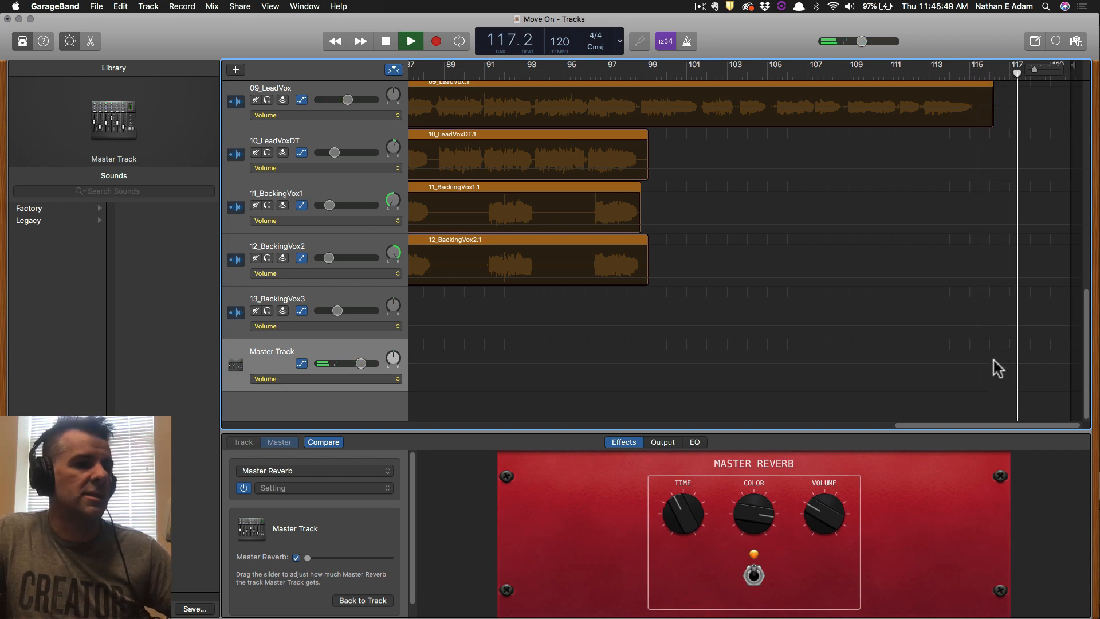
# Add a Master Track volume point near the end and drag the final volume down to -∞ dB.
pyautogui.press('space')
pyautogui.press('a')
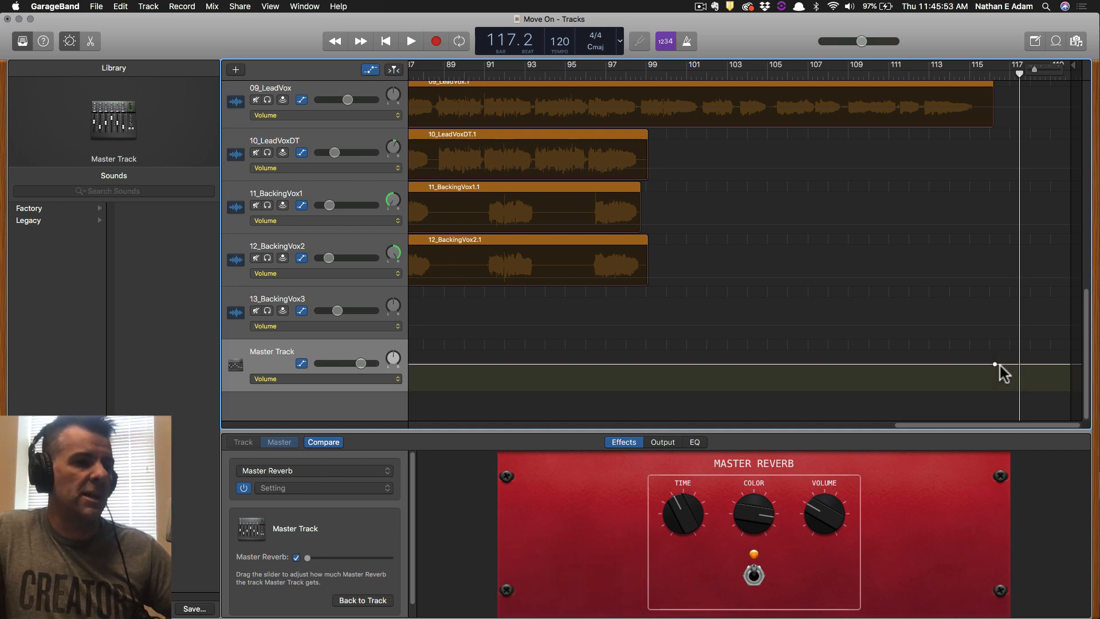
pyautogui.press(',')
pyautogui.press(',')
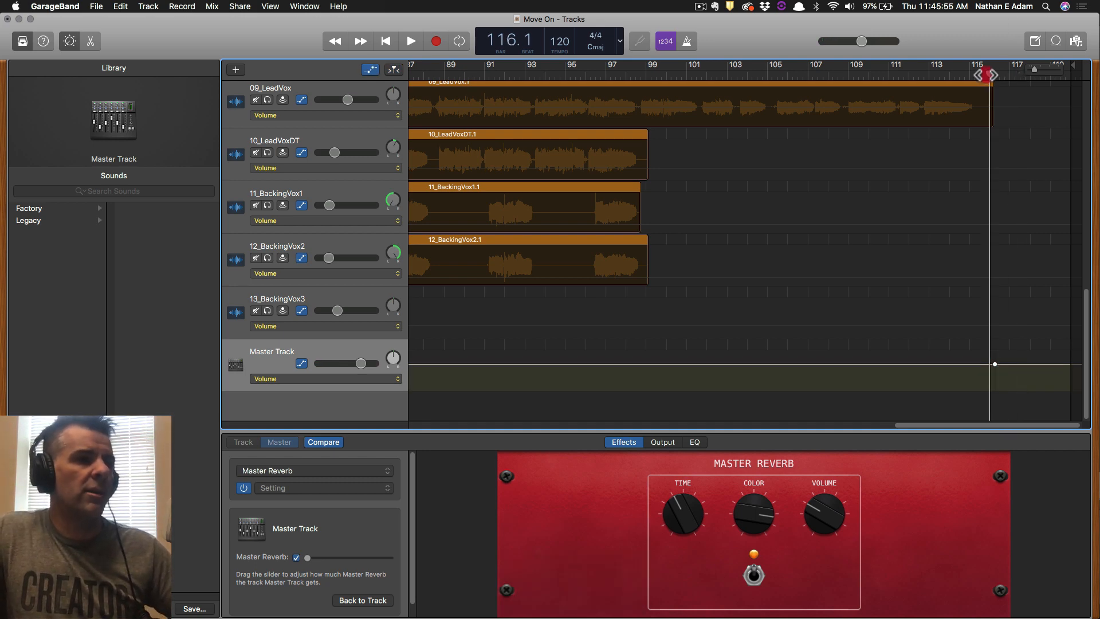
pyautogui.press('space')
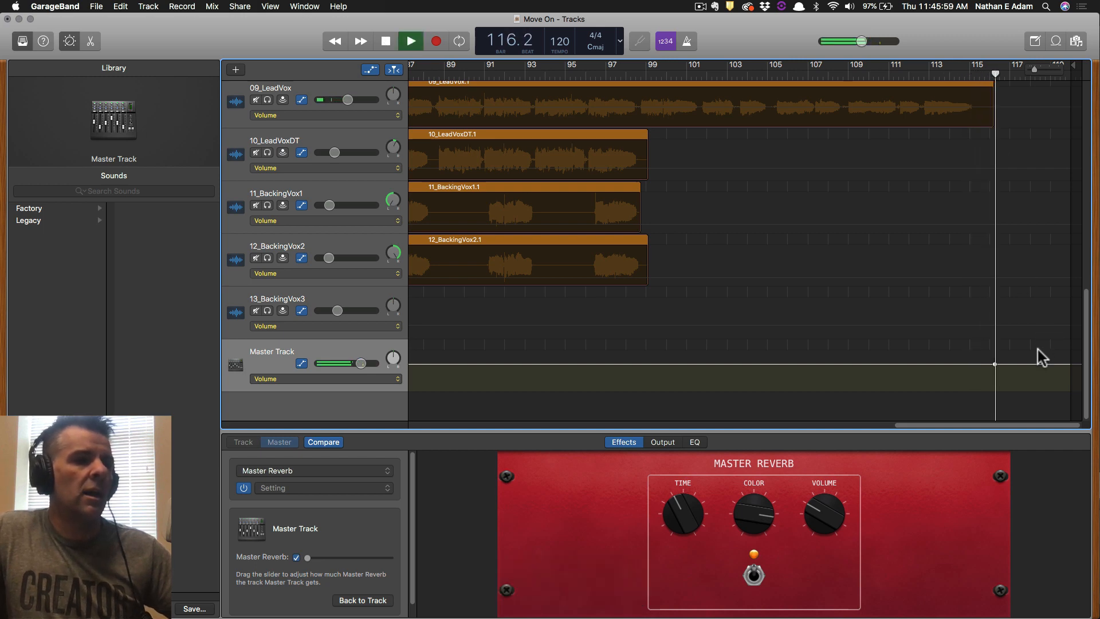
pyautogui.press('space')
pyautogui.click(1030, 364)
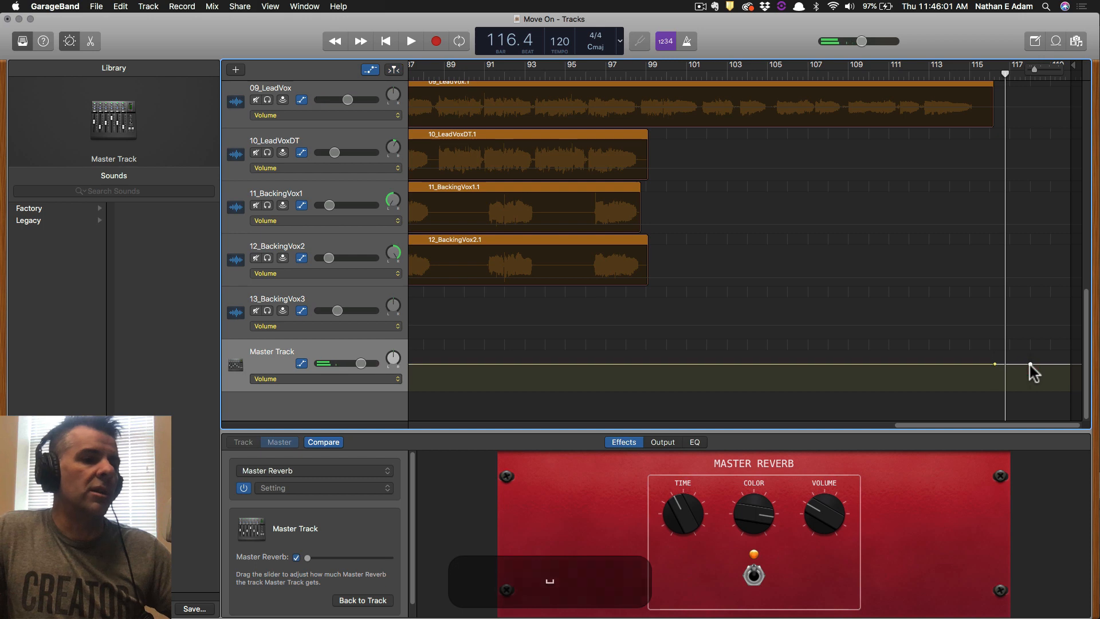
pyautogui.moveTo(1029, 364); pyautogui.dragTo(1019, 390)
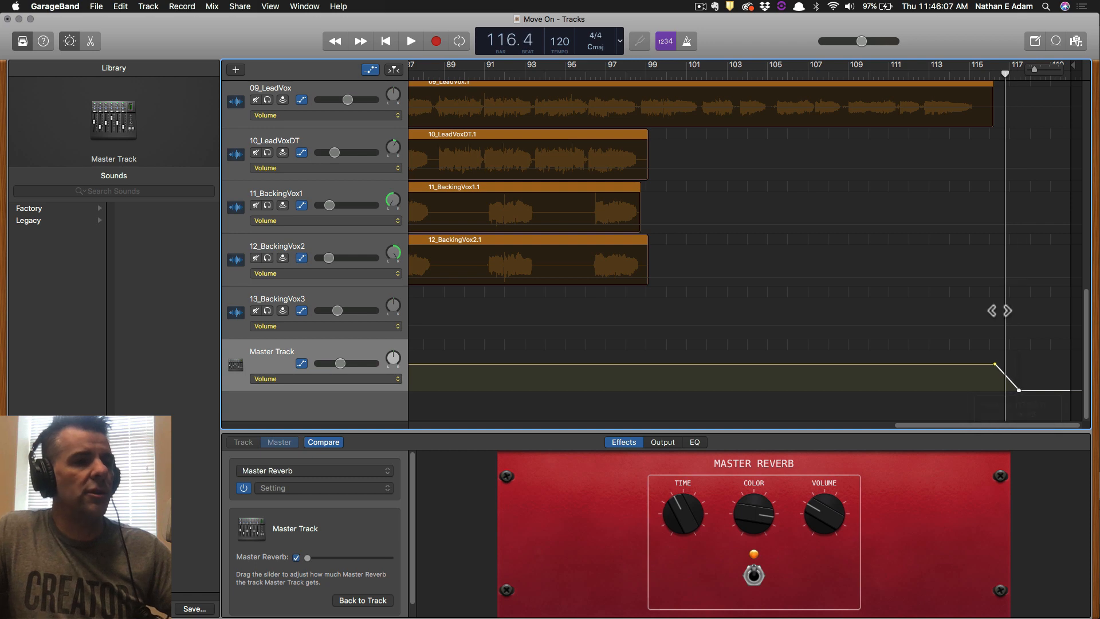
# Play the fade-out from bar 115.4, push its silent end point slightly later, and replay it.
pyautogui.click(987, 77)
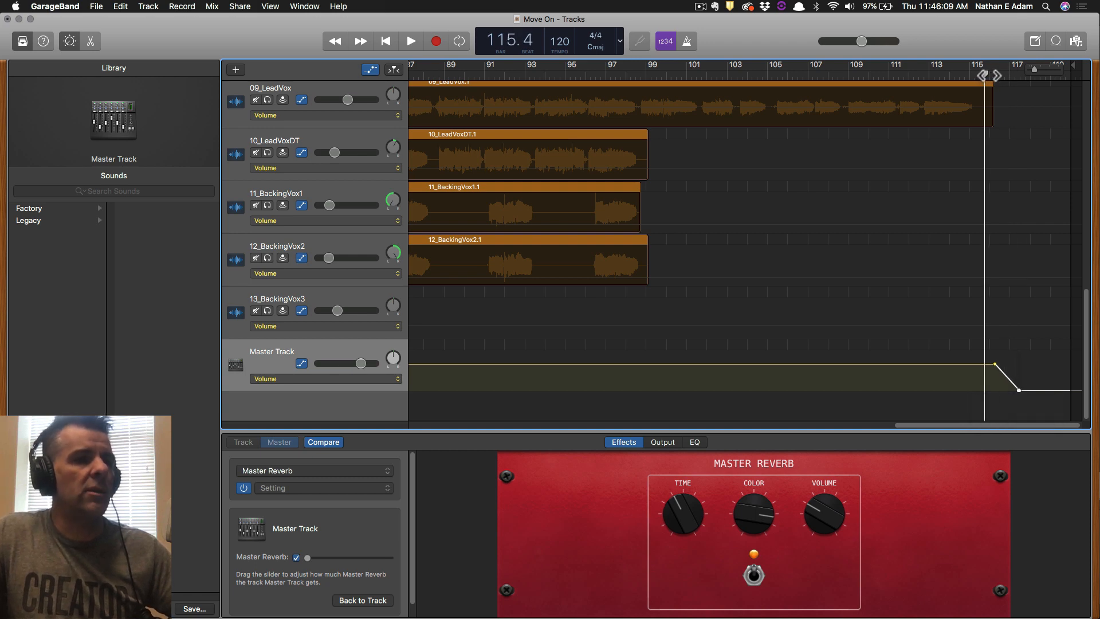
pyautogui.press('space')
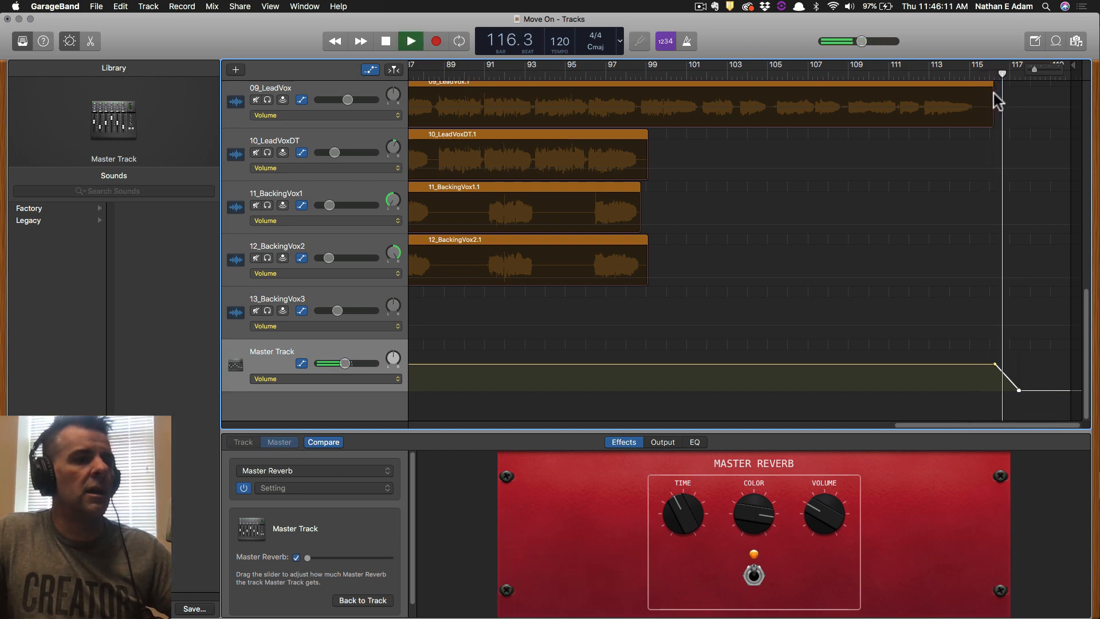
pyautogui.press('space')
pyautogui.click(1020, 390)
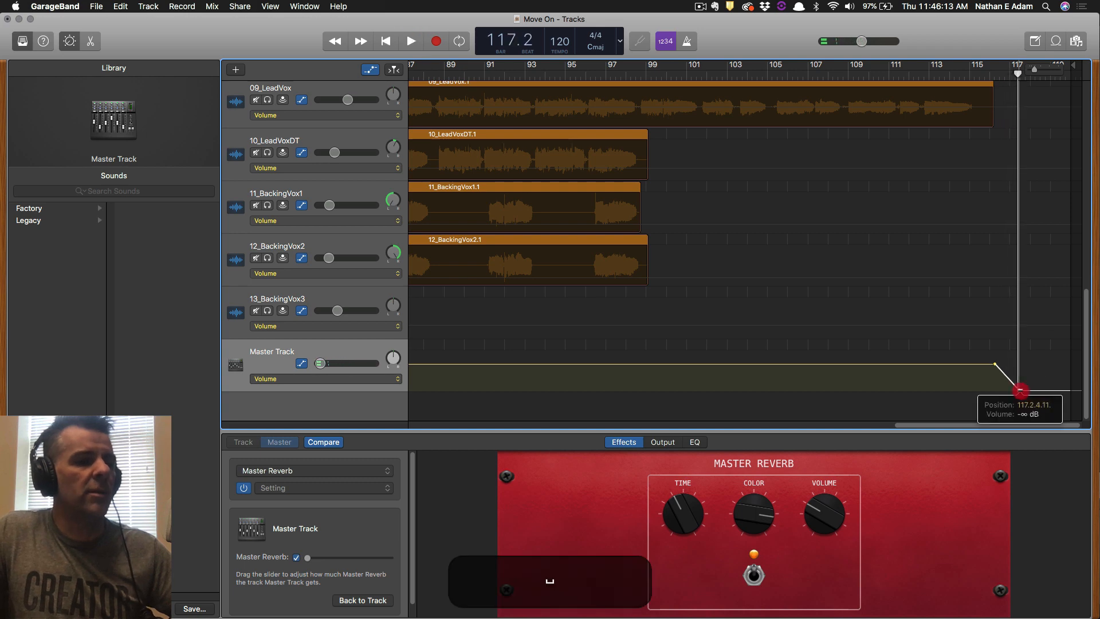
pyautogui.moveTo(1020, 390); pyautogui.dragTo(1032, 390)
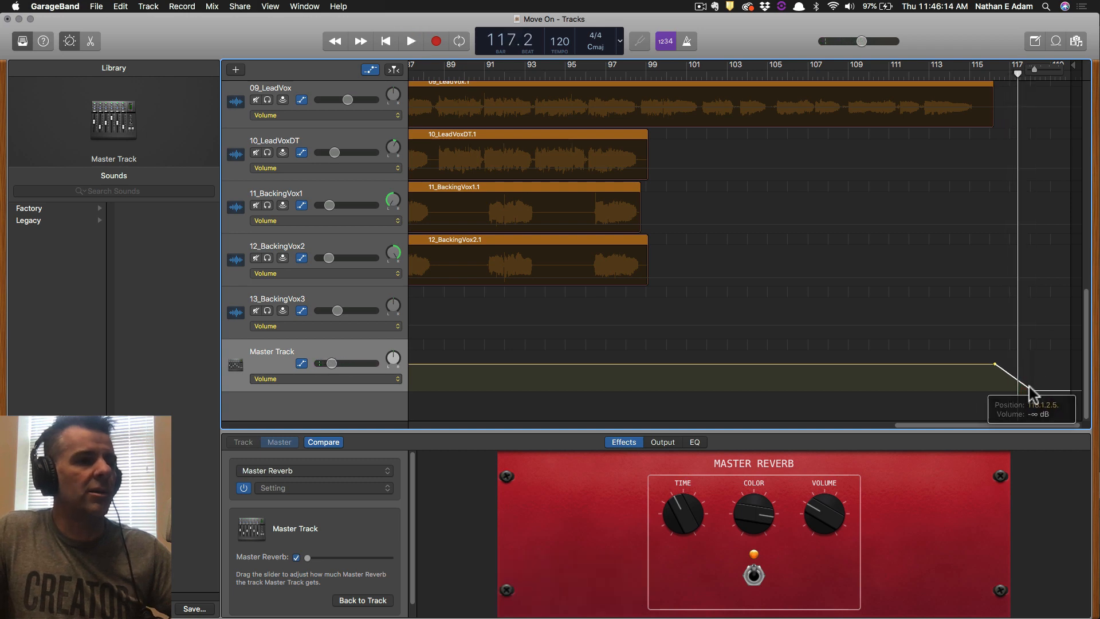
pyautogui.click(987, 76)
pyautogui.press('space')
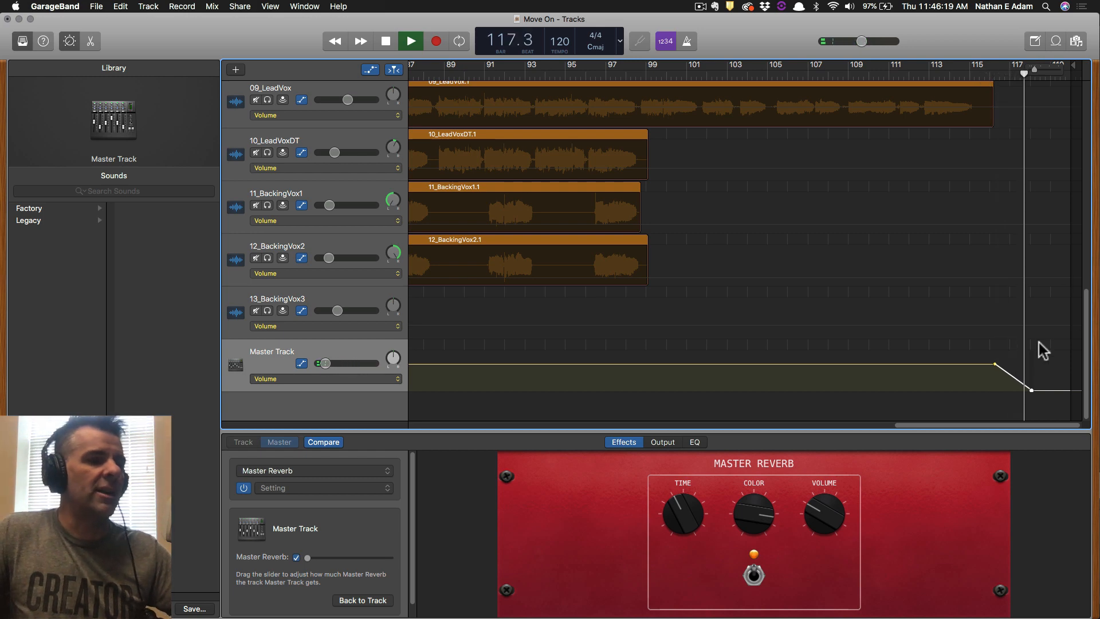
pyautogui.press('space')
# Take a screenshot of the tracks showing the Master Track fade-out.
pyautogui.press('super+s')
pyautogui.press('shift+super+s')
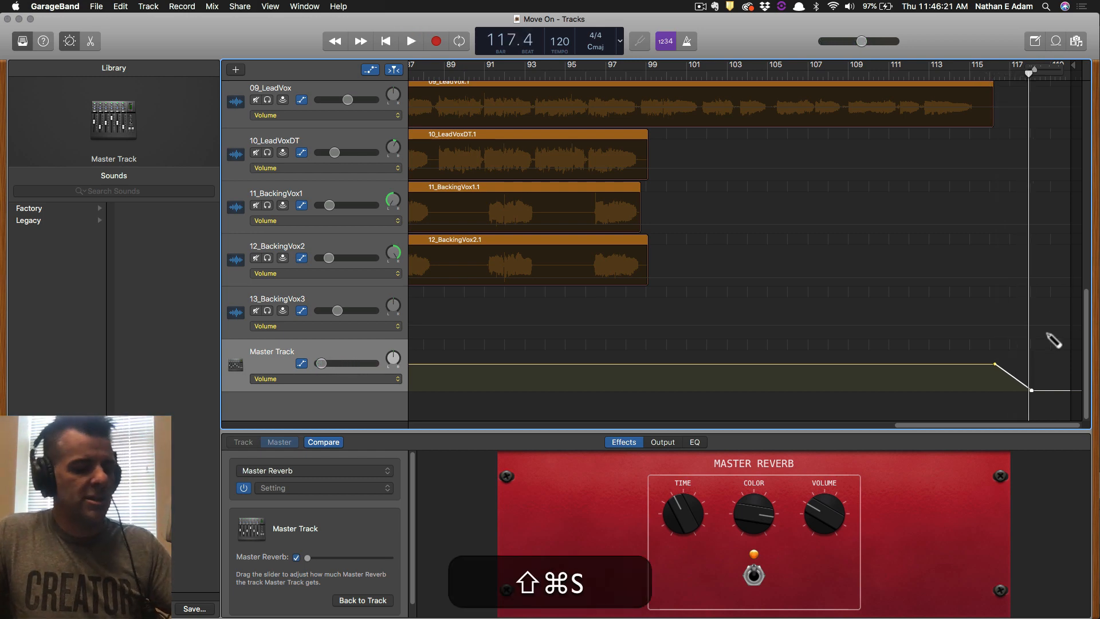
pyautogui.press('shift+super+4')
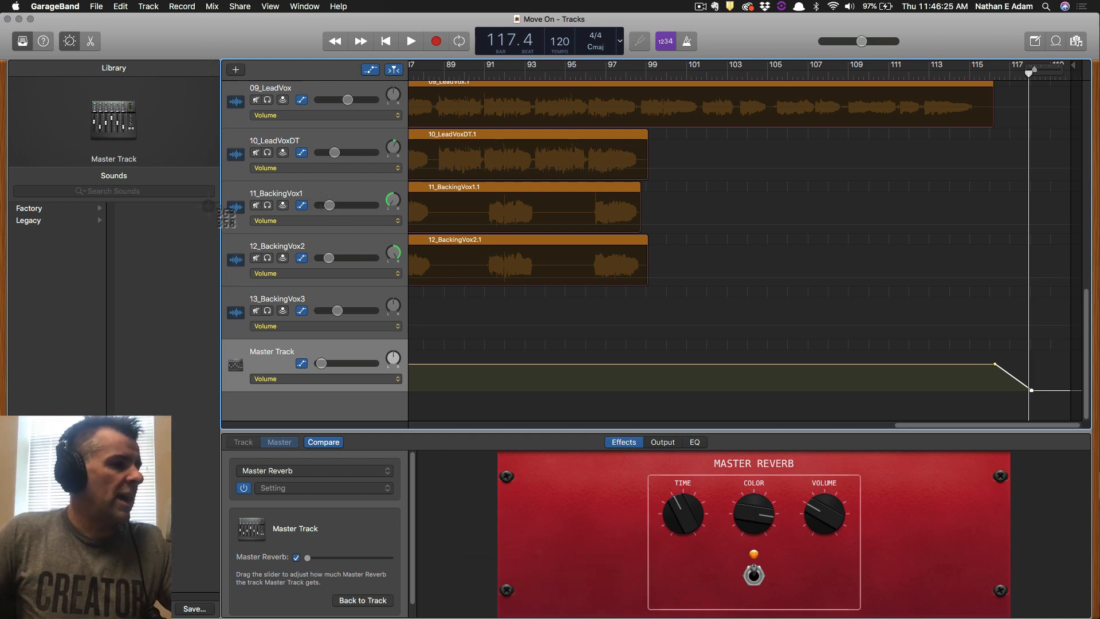
pyautogui.moveTo(208, 207); pyautogui.dragTo(1075, 459)
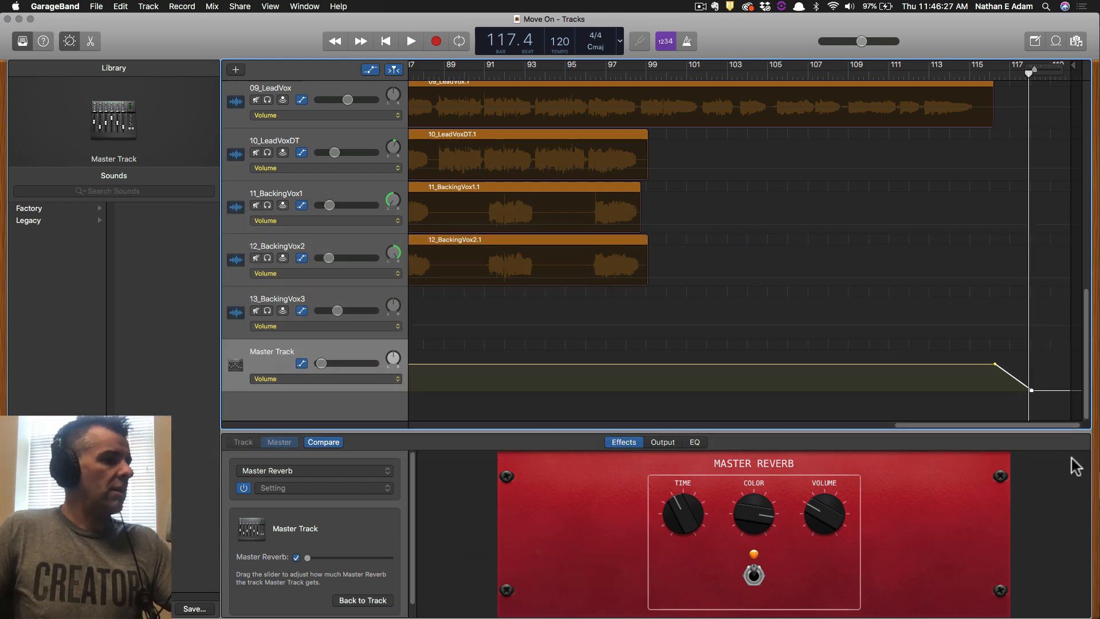
pyautogui.press('super+s')
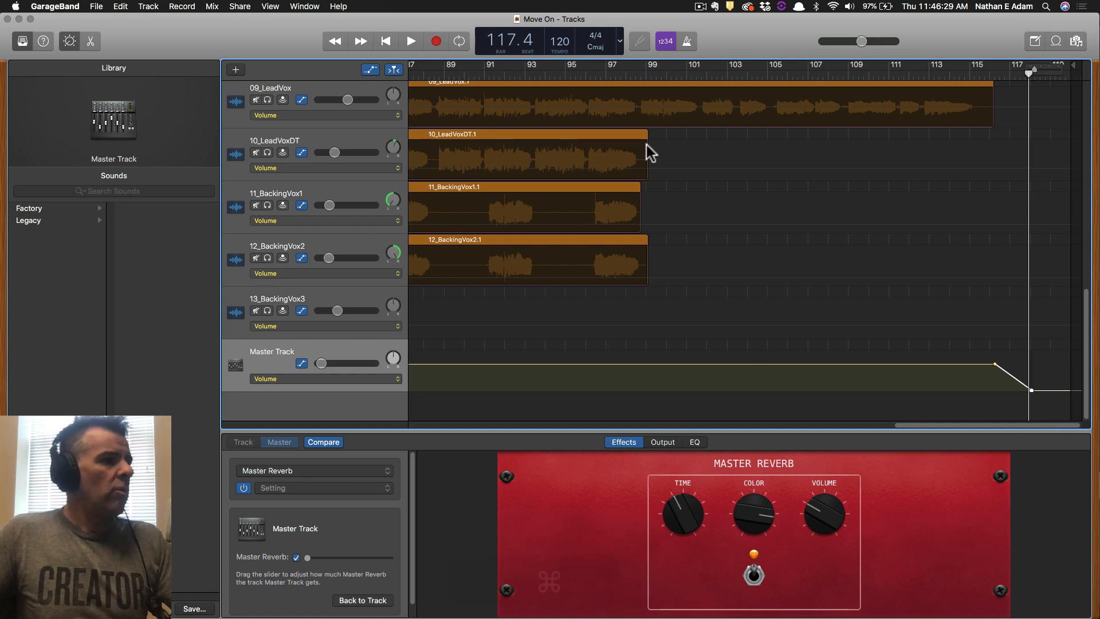
# Hide the automation lanes, zoom out the tracks, and save the project.
pyautogui.press('a')
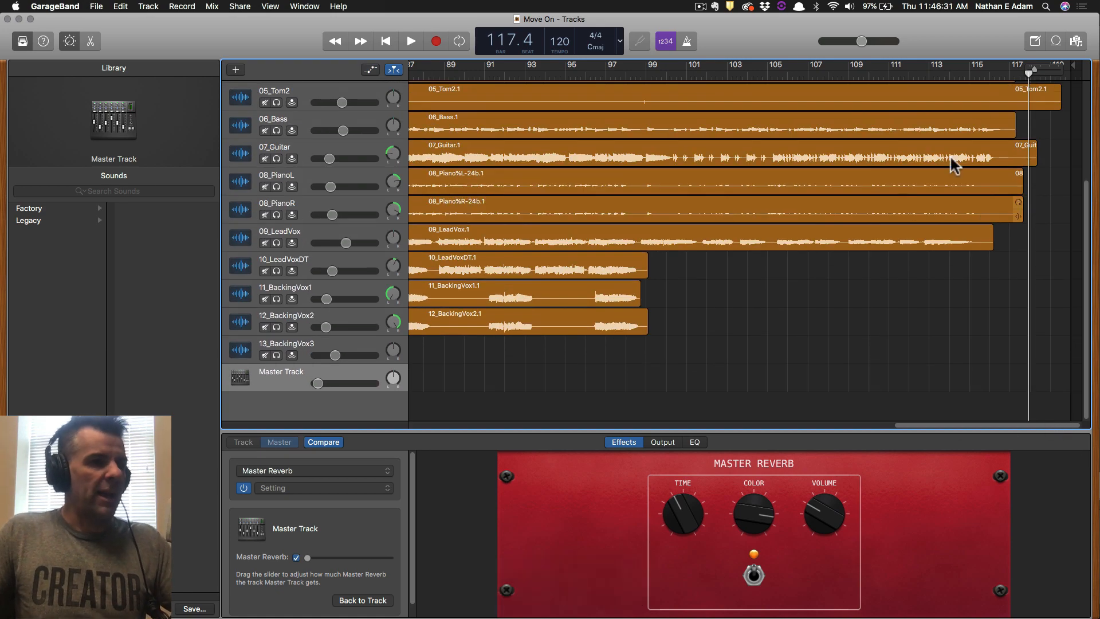
pyautogui.moveTo(1036, 70); pyautogui.dragTo(1027, 69)
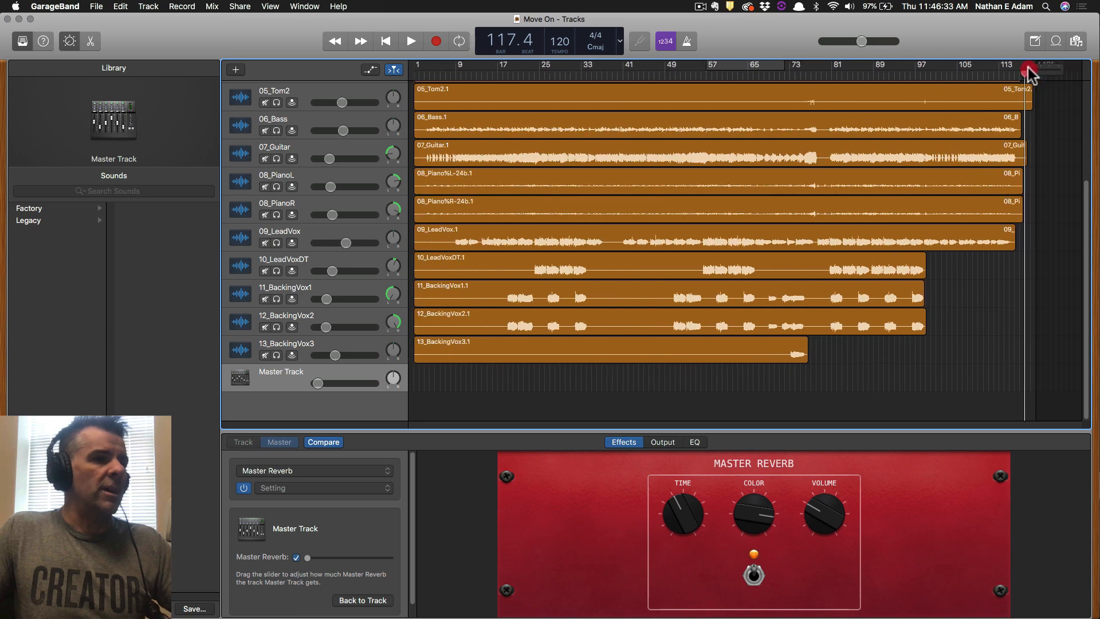
pyautogui.scroll(6, 876, 155)
pyautogui.press('super+s')
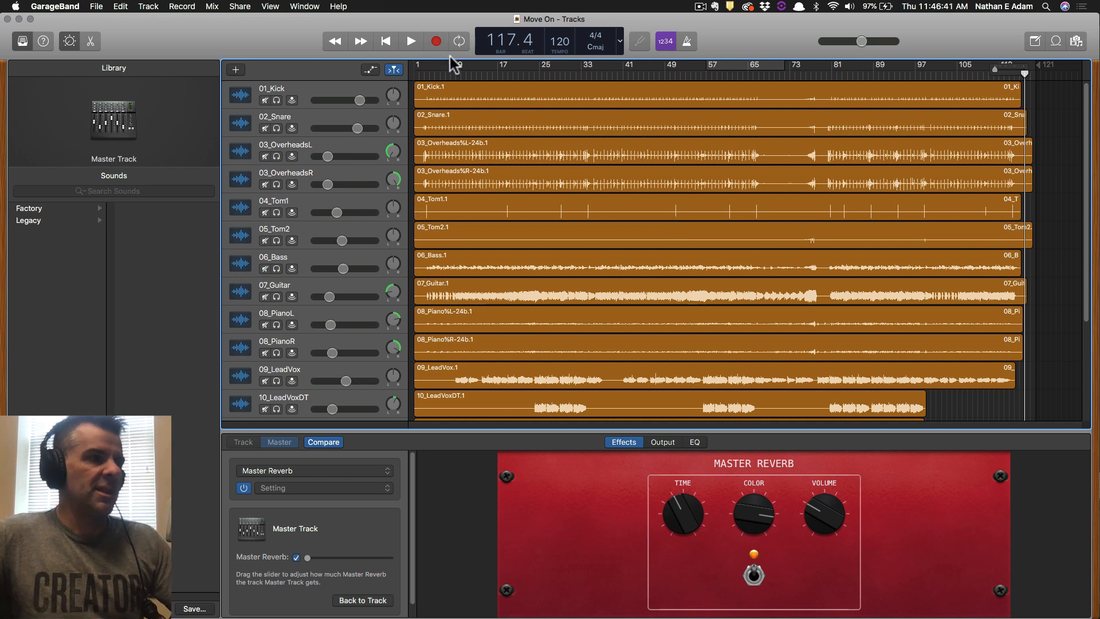
pyautogui.click(239, 6)
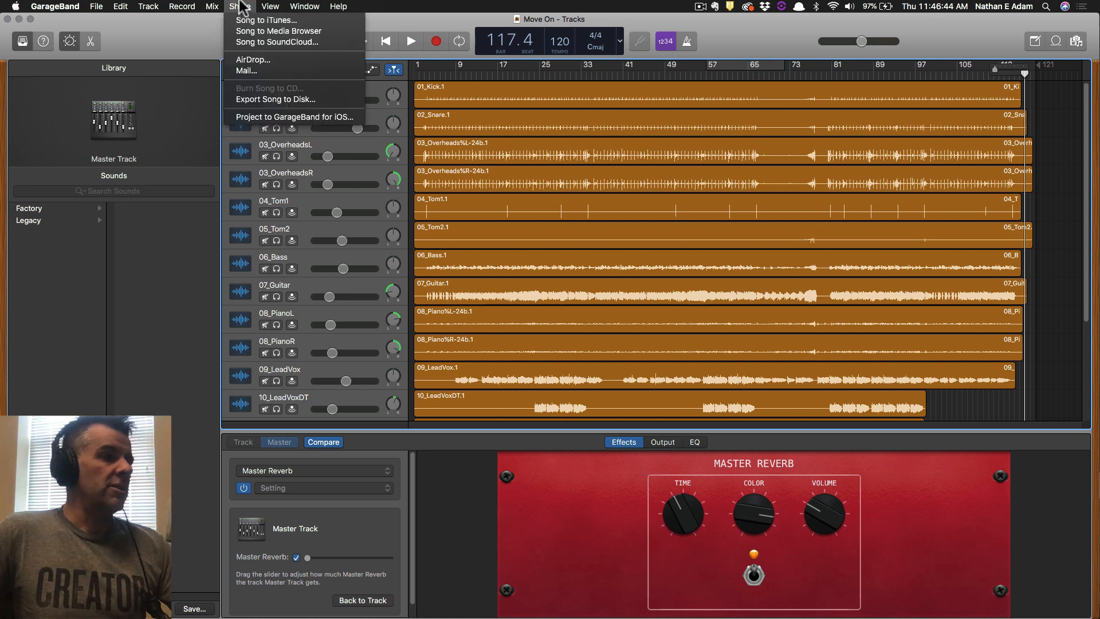
# In Export Song to Disk, compare WAVE, AIFF and MP3, choosing Highest Quality 256 kBit/s for MP3.
pyautogui.click(270, 97)
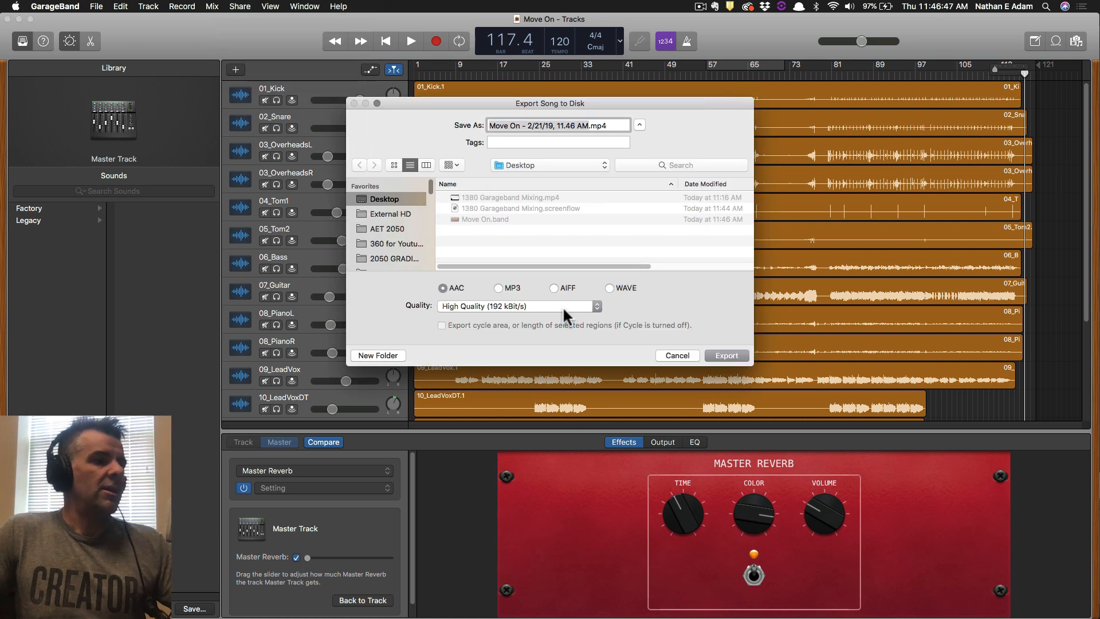
pyautogui.click(610, 287)
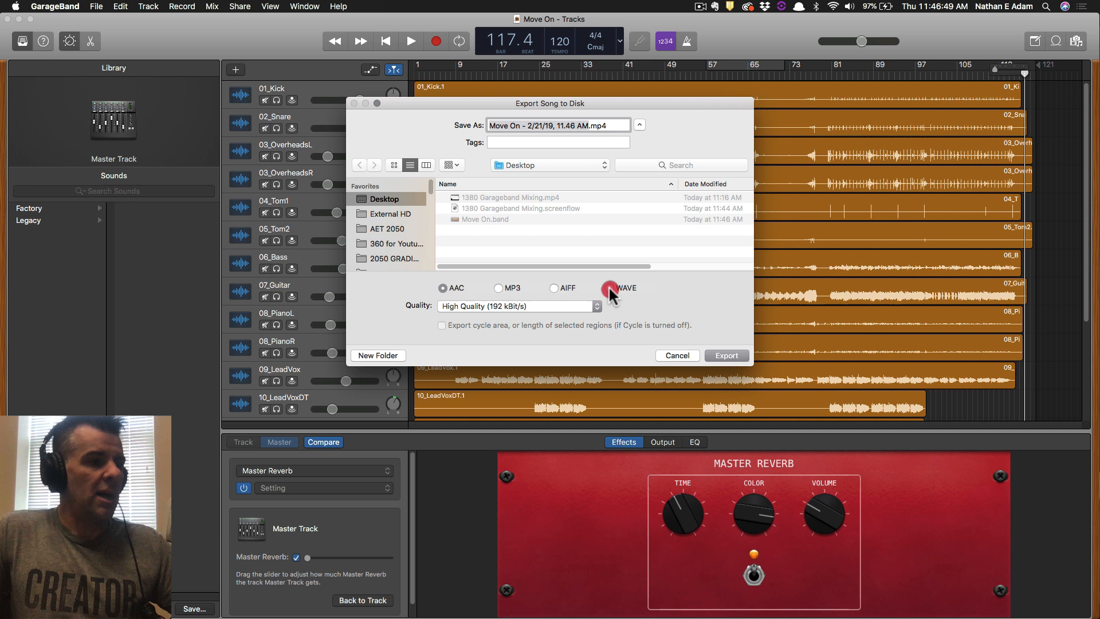
pyautogui.click(555, 287)
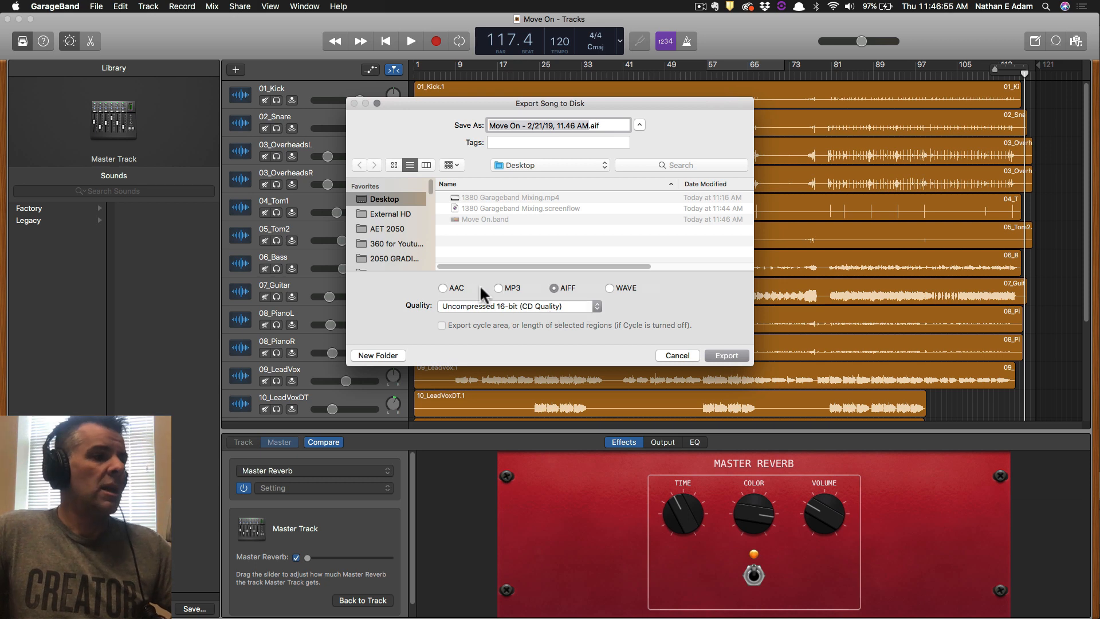
pyautogui.click(503, 288)
pyautogui.click(498, 305)
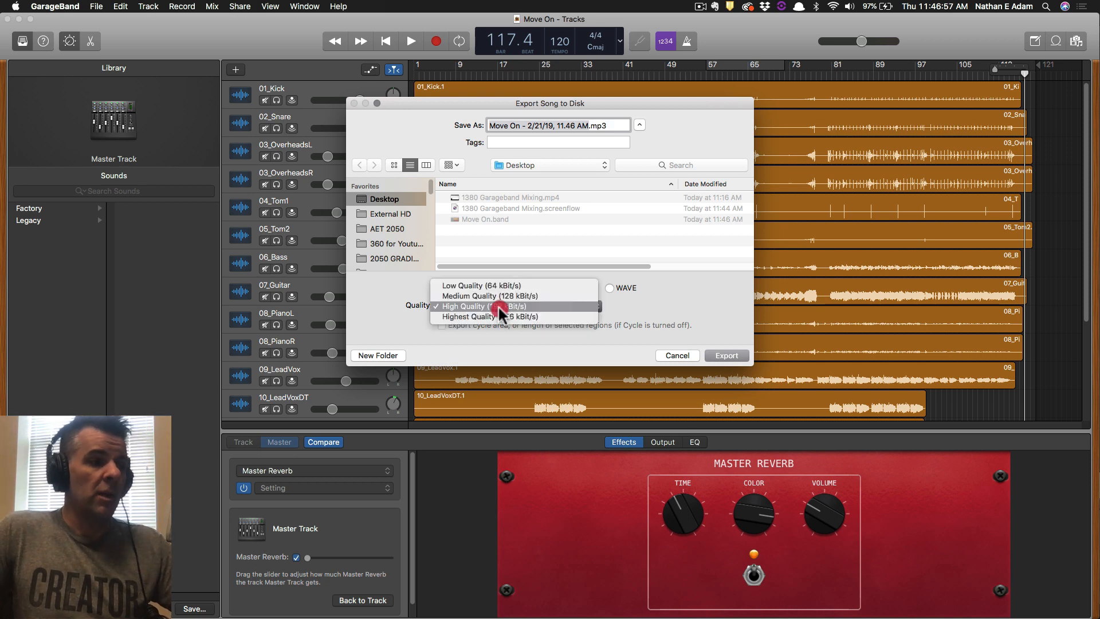
pyautogui.click(532, 317)
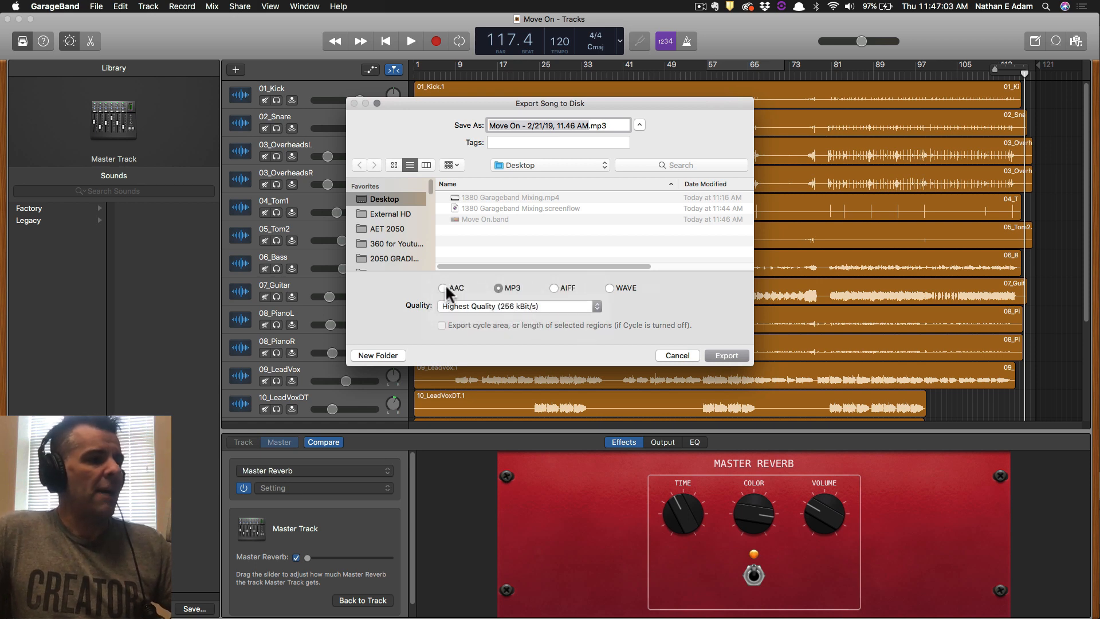
# Switch the export format to AAC at Highest Quality (iTunes Plus).
pyautogui.click(442, 285)
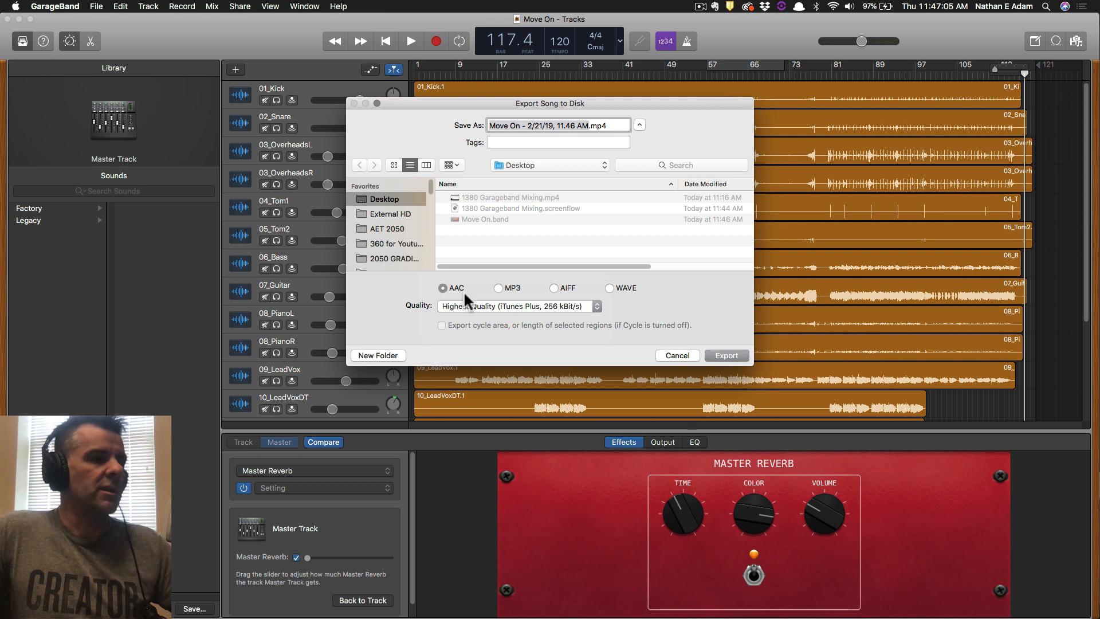
pyautogui.click(479, 304)
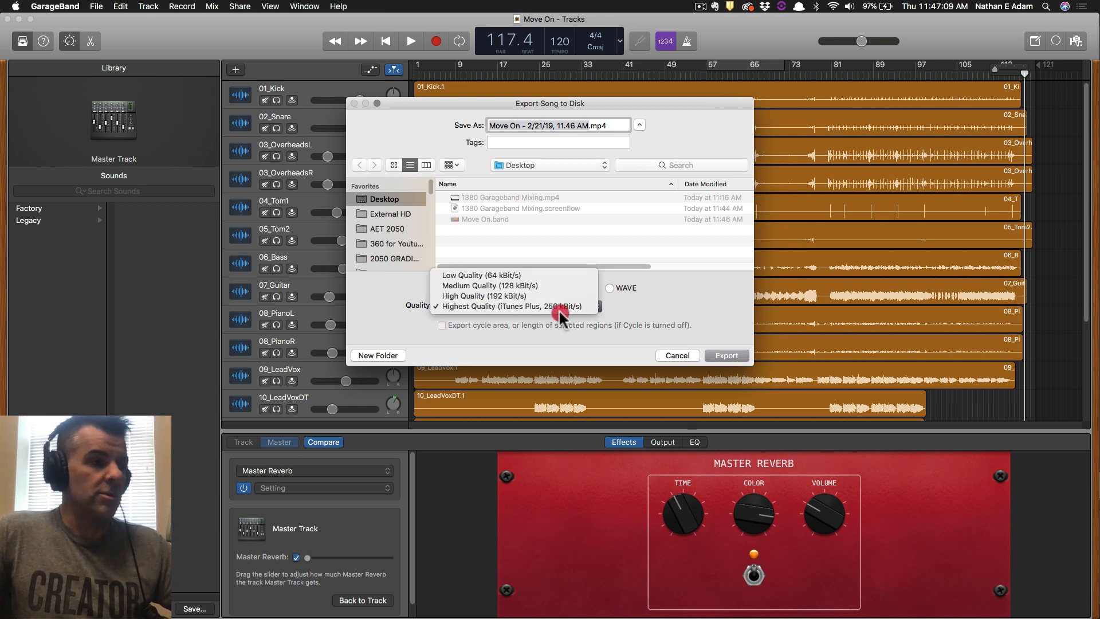
pyautogui.click(612, 304)
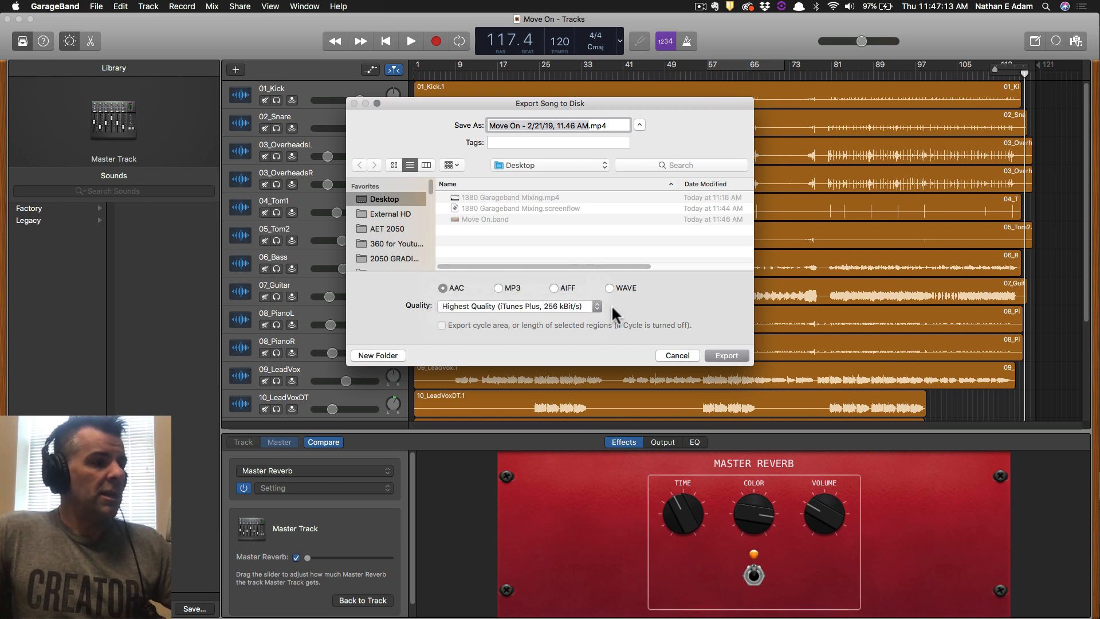
pyautogui.click(490, 304)
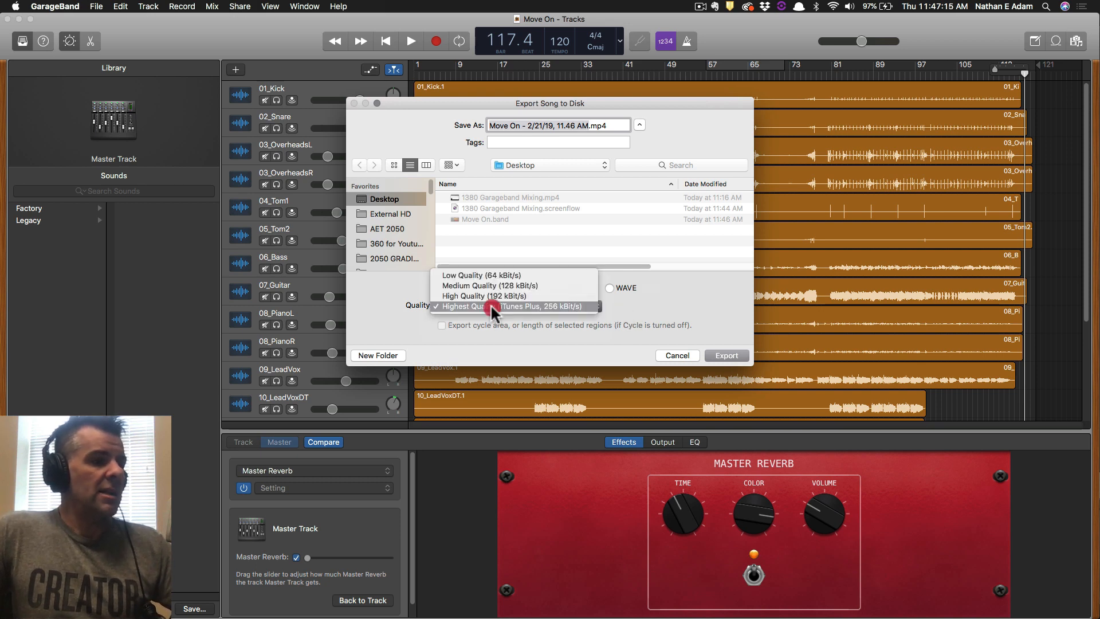
pyautogui.click(656, 298)
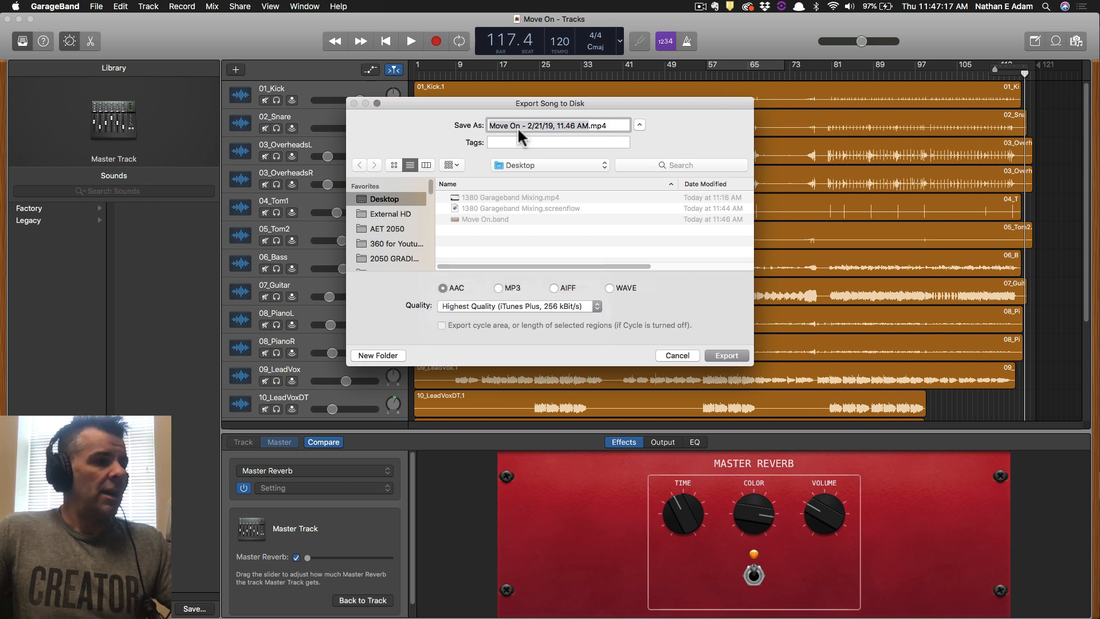
# Name the export '1380' plus the student's surname, export it to the Desktop, then switch to Finder.
pyautogui.write('Adam')
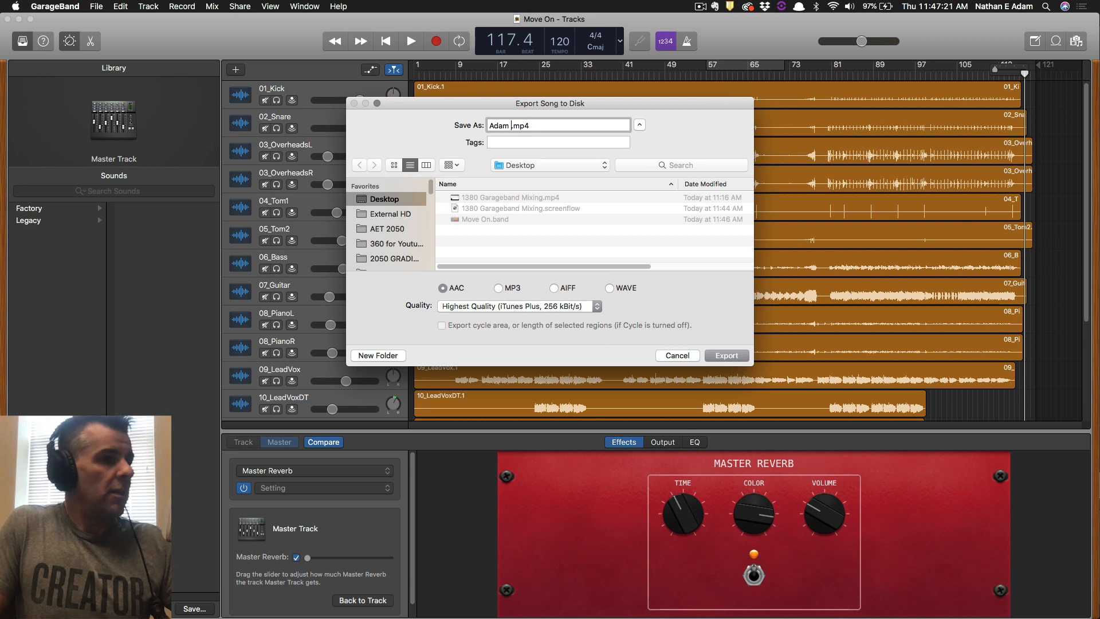
pyautogui.press('BackSpace')
pyautogui.press('BackSpace')
pyautogui.write('138')
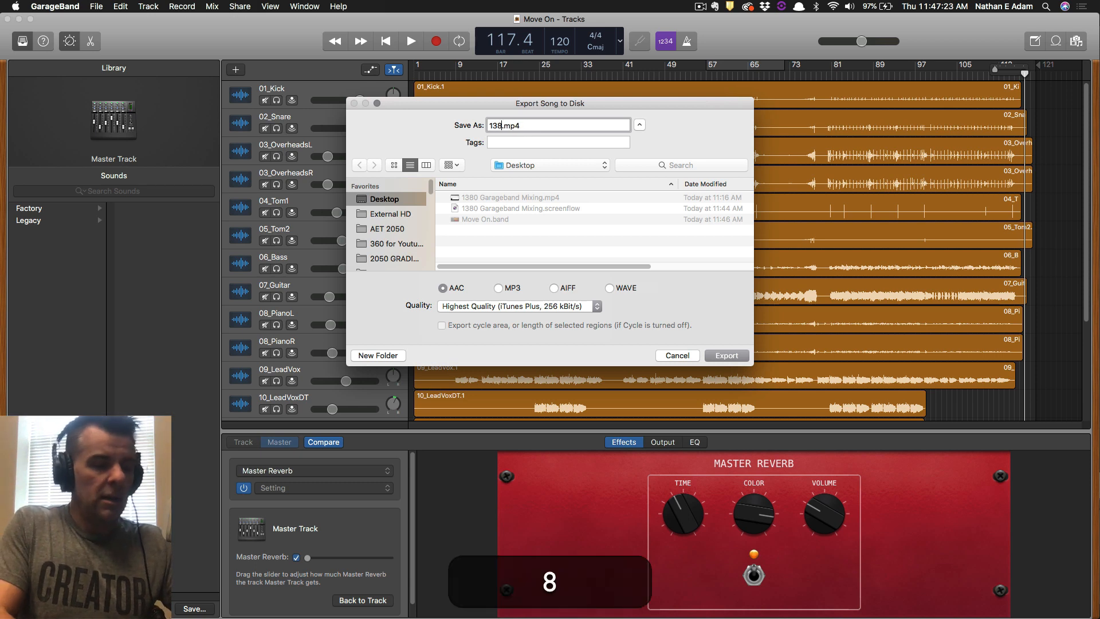
pyautogui.write('0 Last Name')
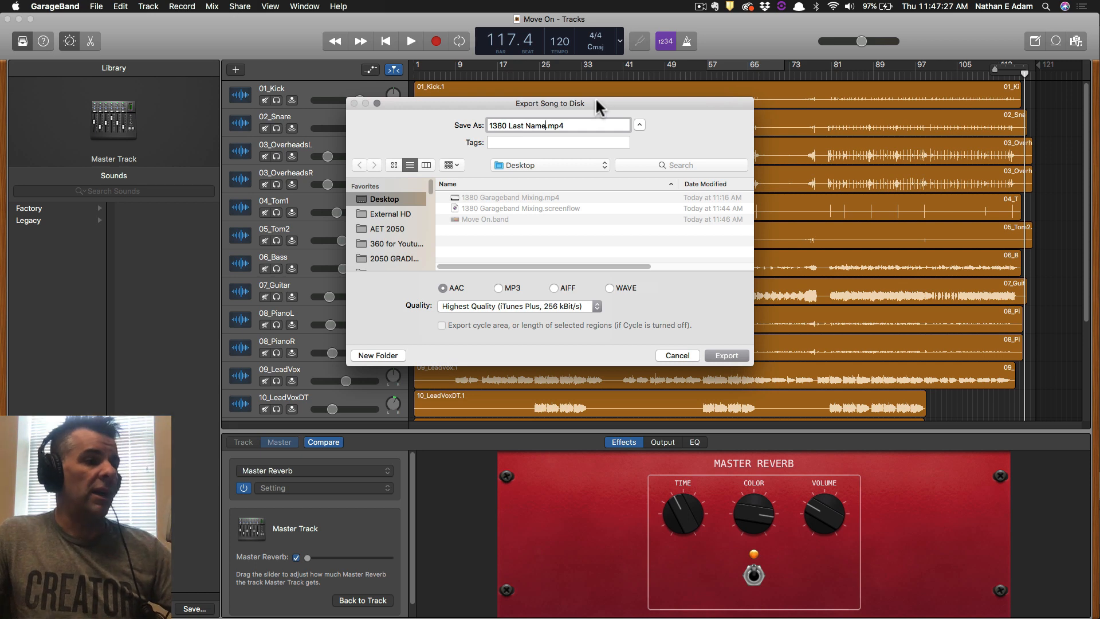
pyautogui.press('BackSpace')
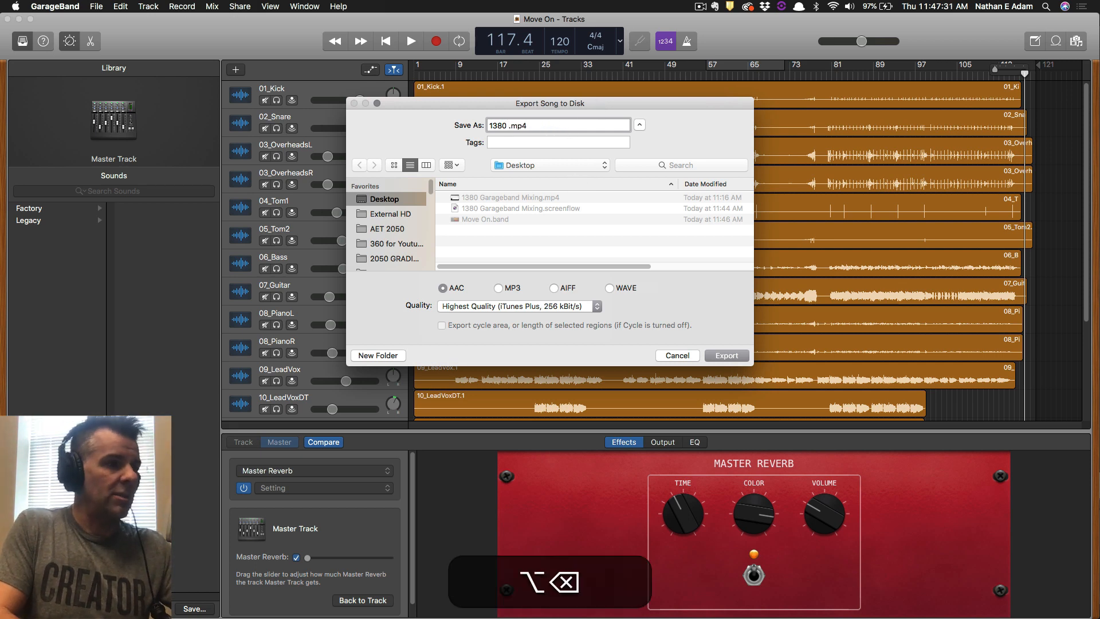
pyautogui.write('Adam')
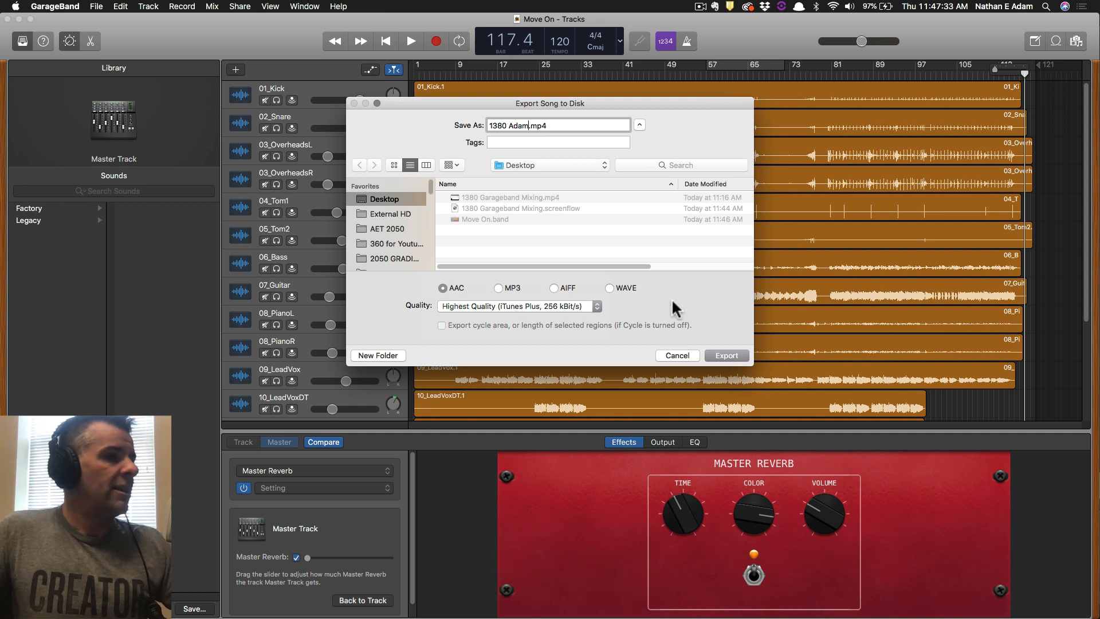
pyautogui.click(727, 356)
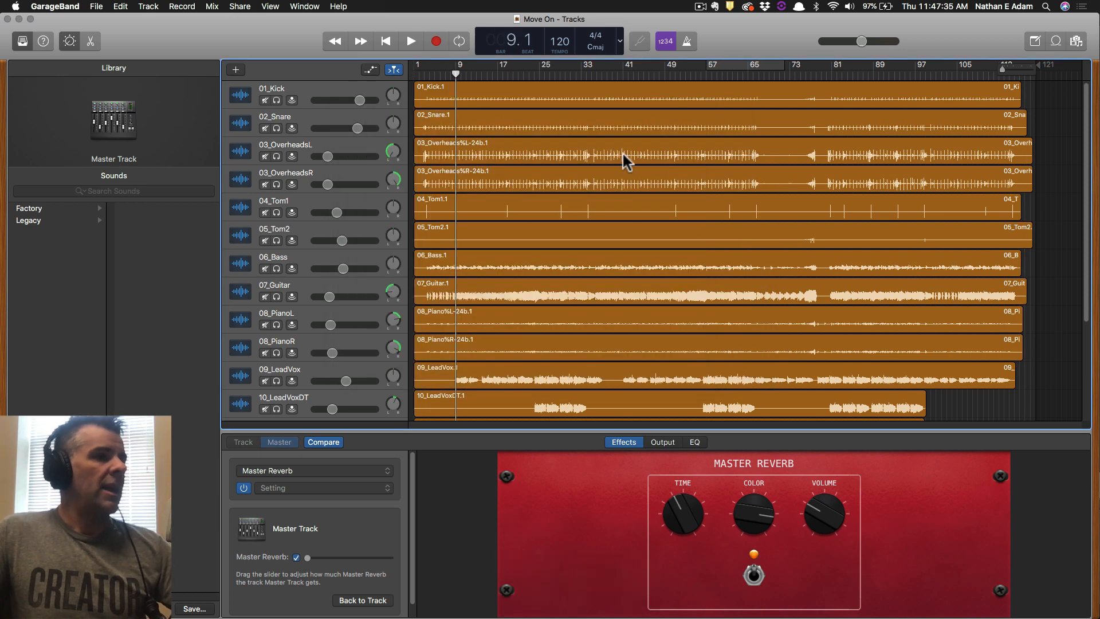
pyautogui.press('super+Tab')
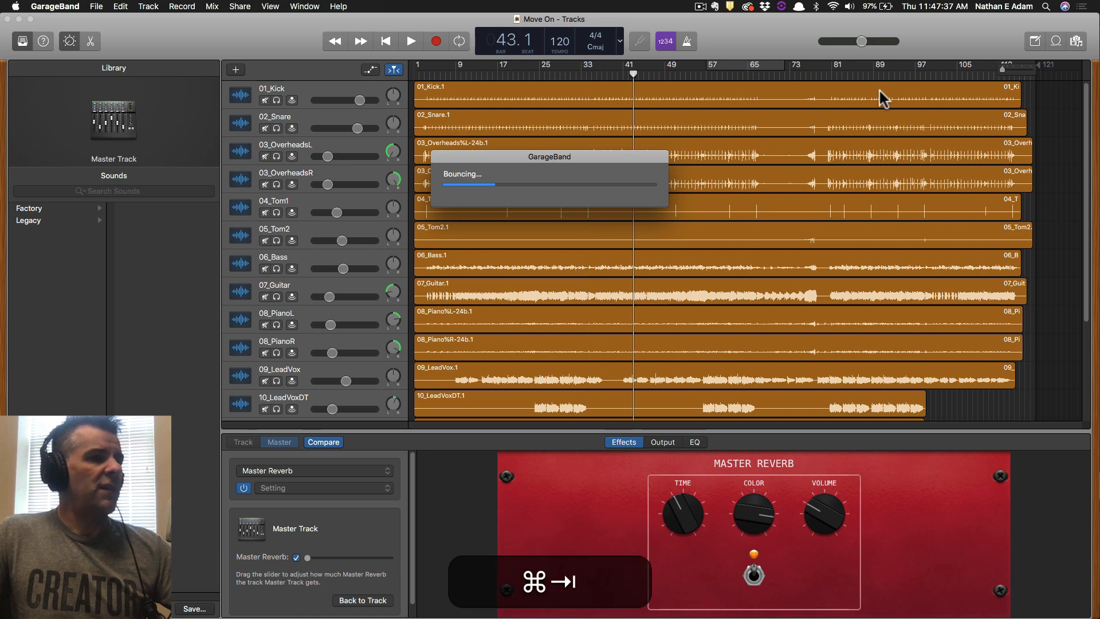
pyautogui.press('super+Tab')
pyautogui.press('super+Tab')
pyautogui.press('super+Tab')
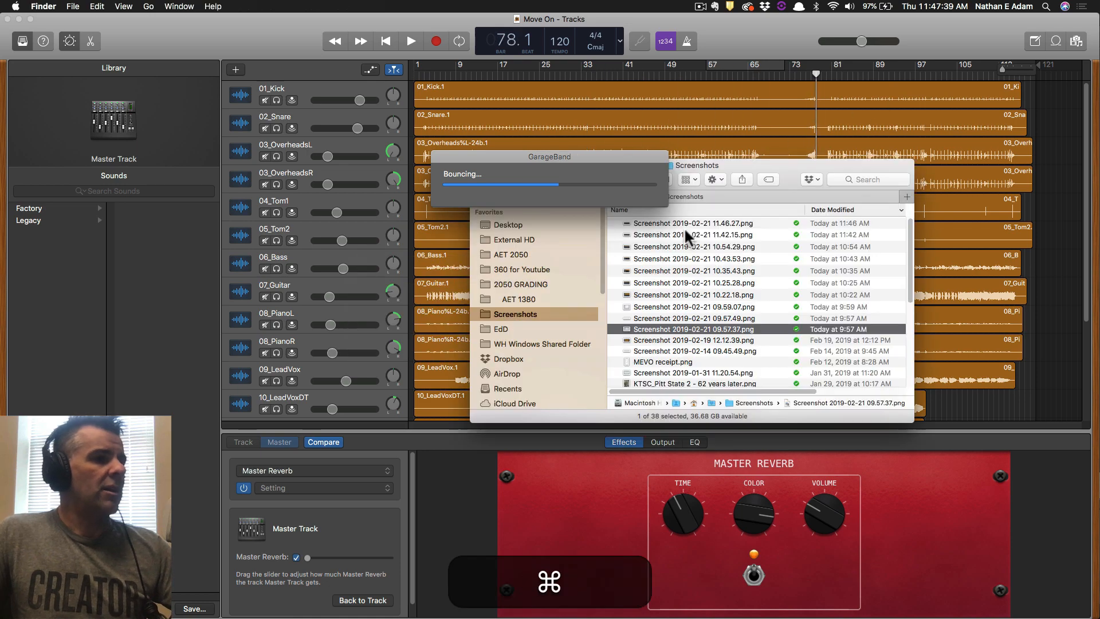
# Open a new Finder window showing the Desktop files, including 1380 Garageband Mixing.mp4.
pyautogui.press('super+n')
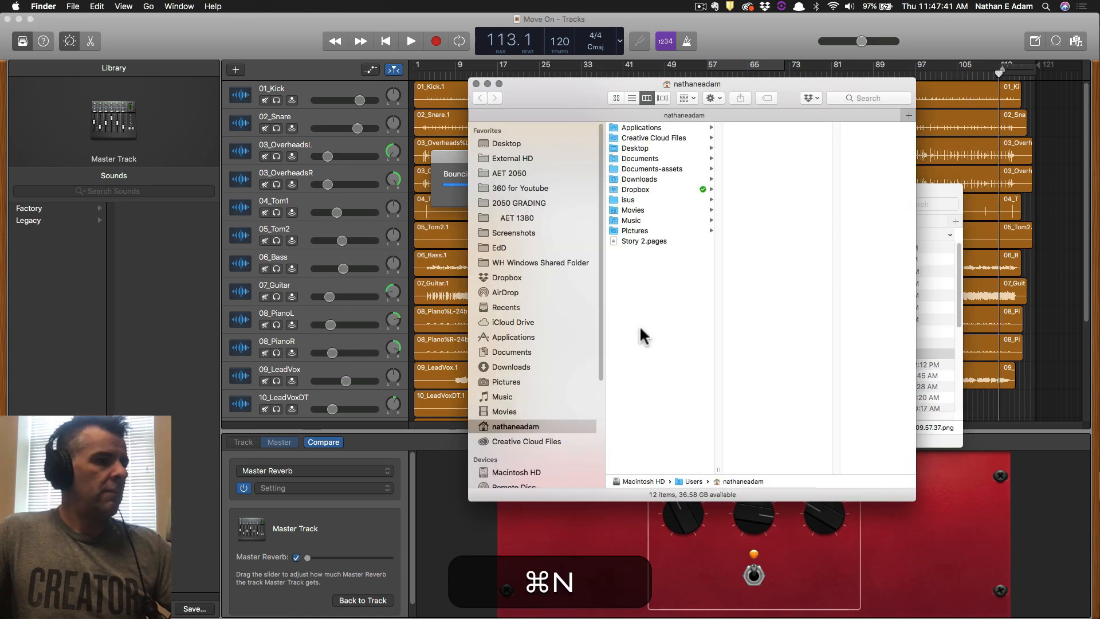
pyautogui.click(533, 144)
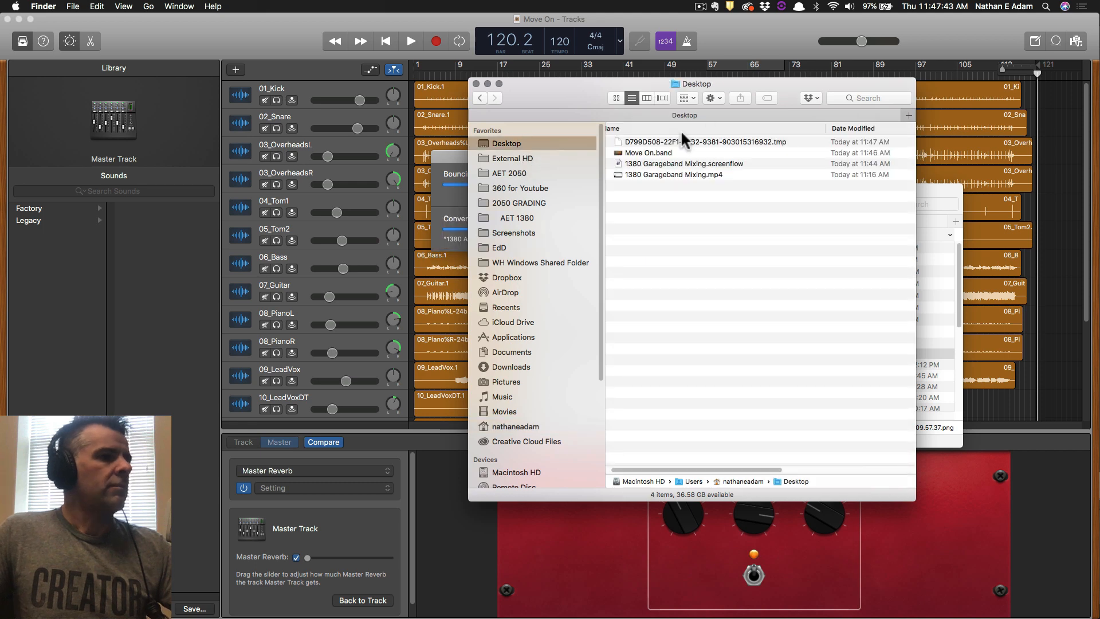
pyautogui.click(679, 174)
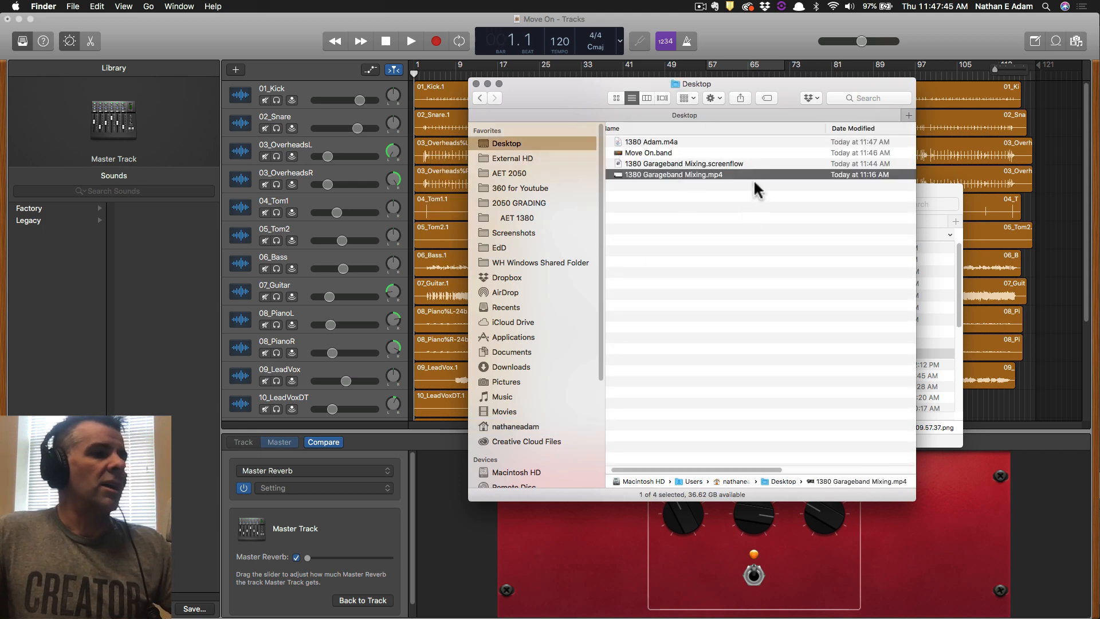
pyautogui.hscroll(5, 750, 183)
pyautogui.hscroll(-8, 744, 198)
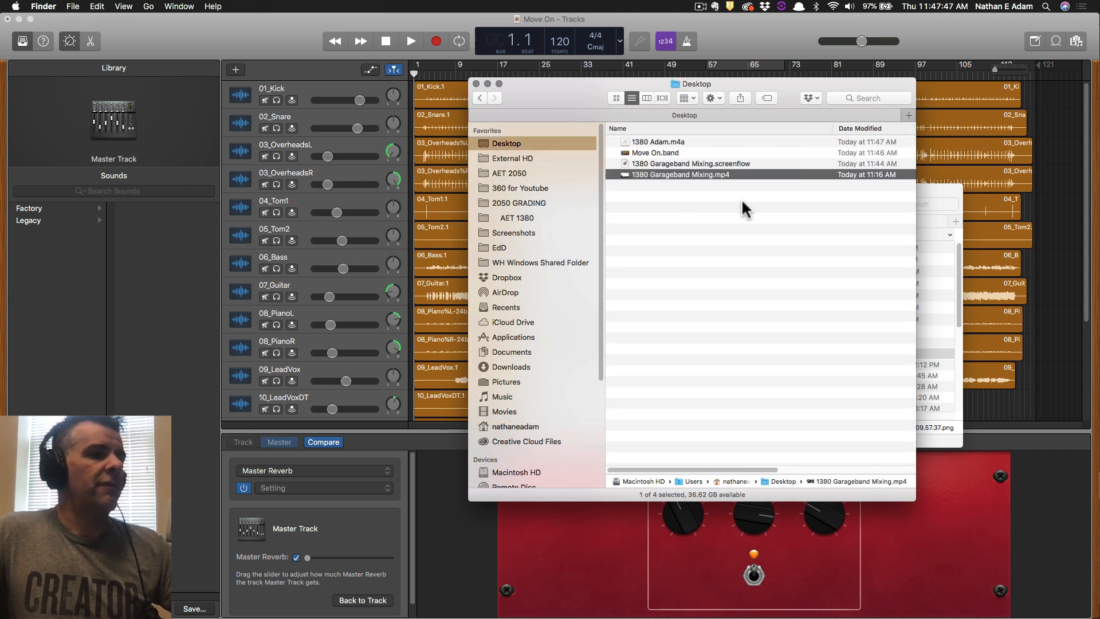
pyautogui.hscroll(7, 741, 198)
# Sort the Desktop by Date Added, preview the new 3:57 .m4a mix, and bring Screenshots forward.
pyautogui.click(835, 129)
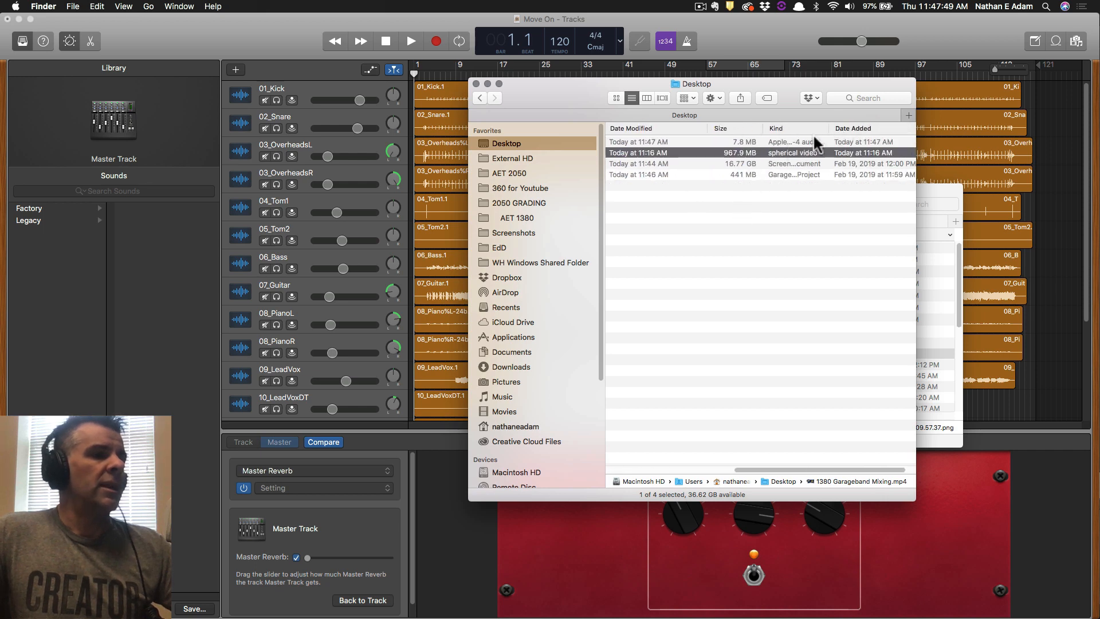
pyautogui.hscroll(-8, 755, 153)
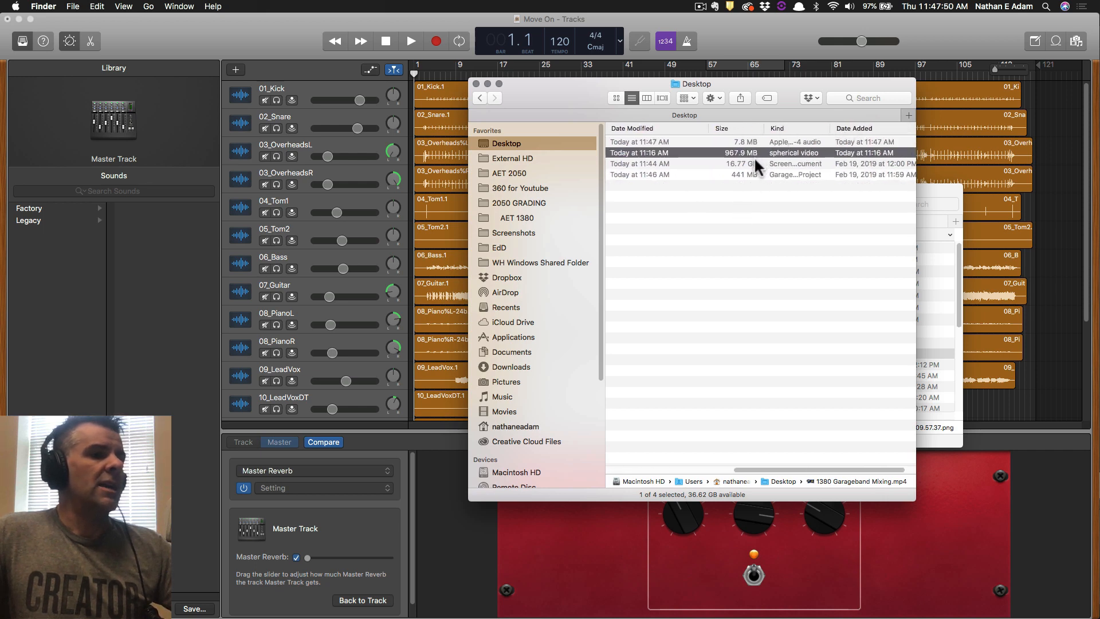
pyautogui.click(650, 142)
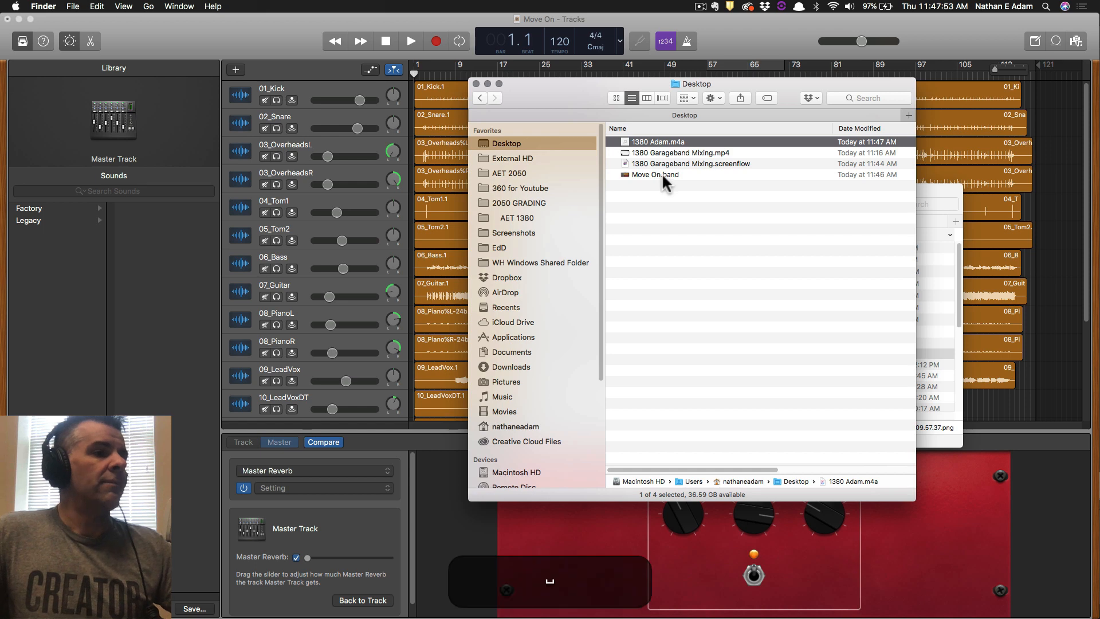
pyautogui.press('space')
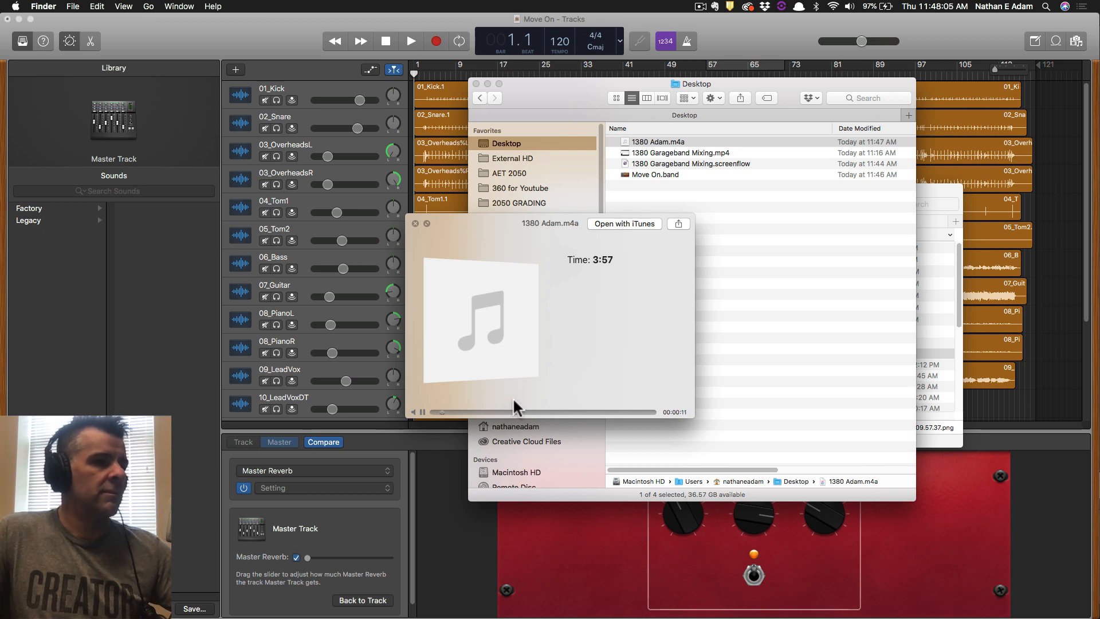
pyautogui.press('space')
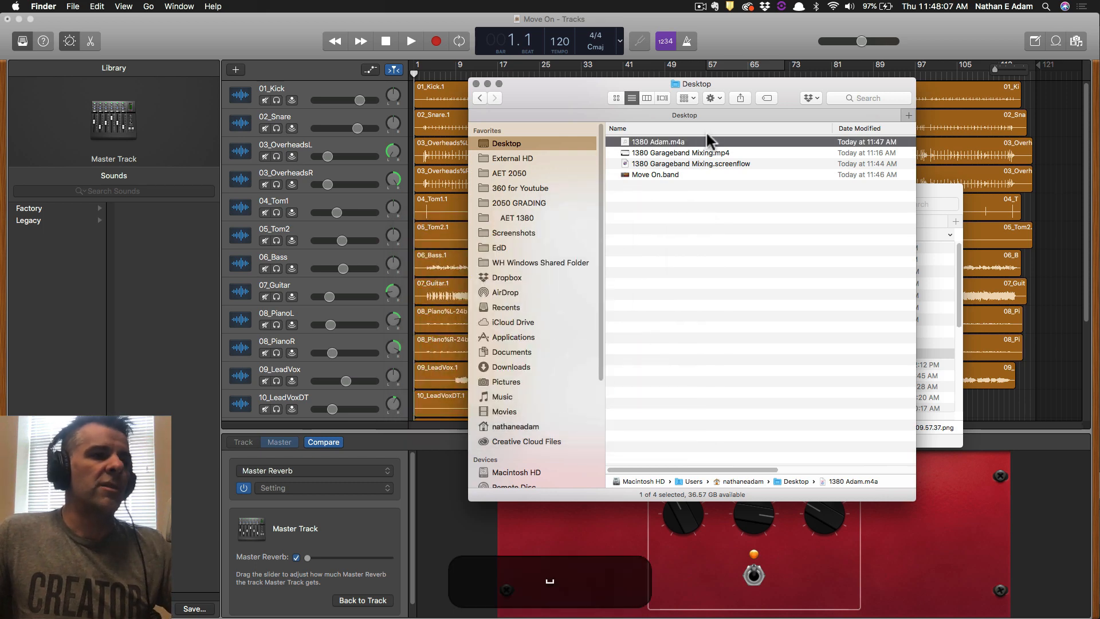
pyautogui.moveTo(598, 98); pyautogui.dragTo(320, 106)
pyautogui.click(769, 186)
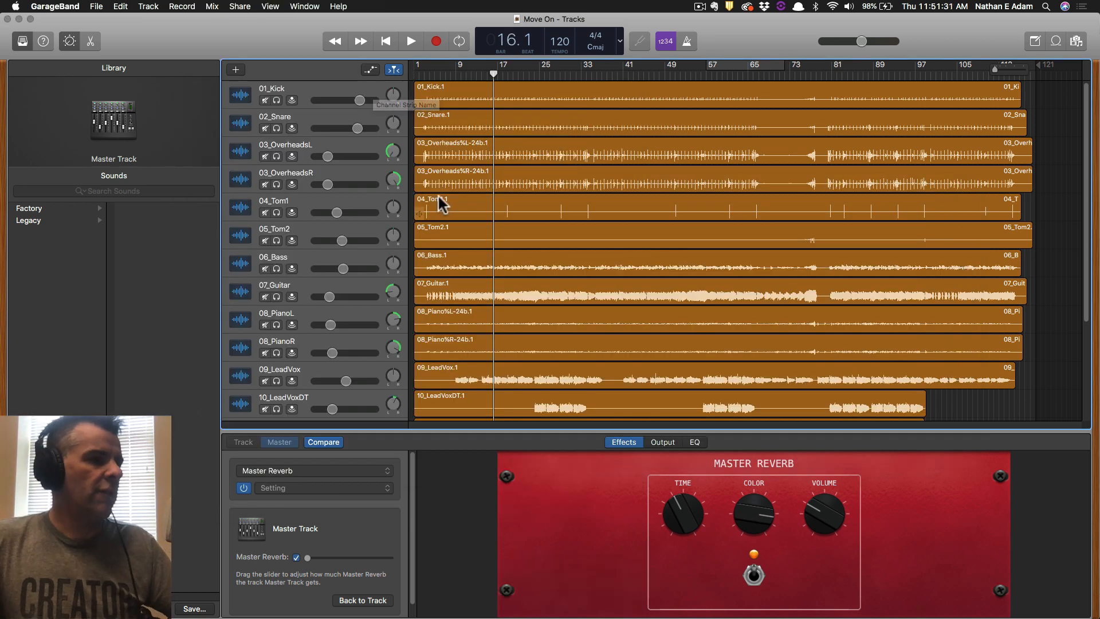
# Position the Screenshots window over the Desktop window and preview a screenshot.
pyautogui.press('super+Tab')
pyautogui.press('super+Tab')
pyautogui.press('super+Tab')
pyautogui.press('super+Tab')
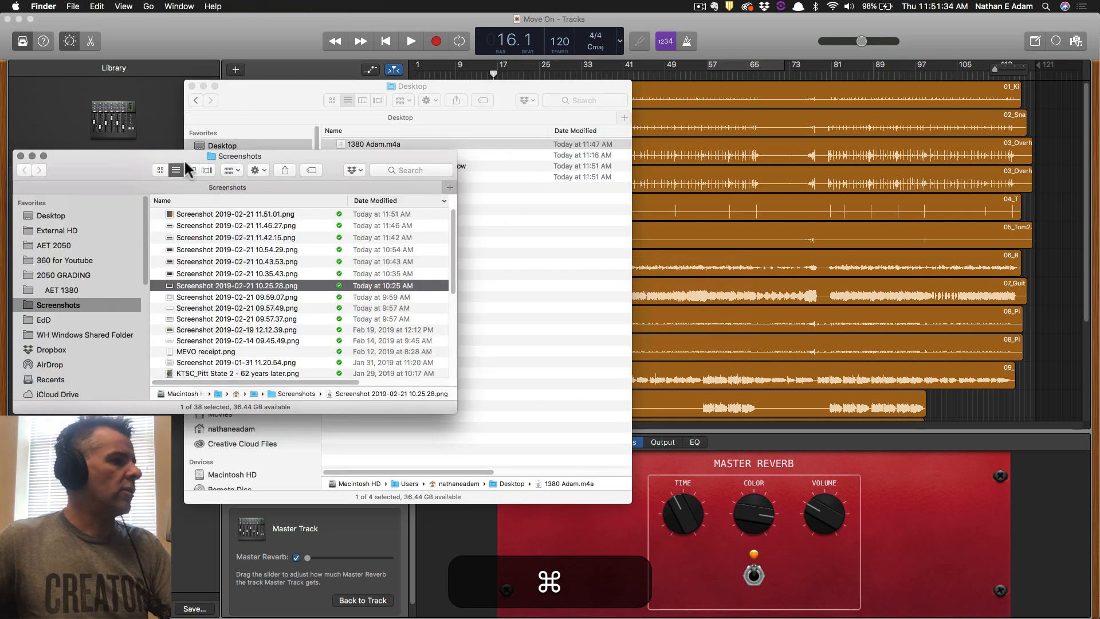
pyautogui.moveTo(187, 170); pyautogui.dragTo(832, 222)
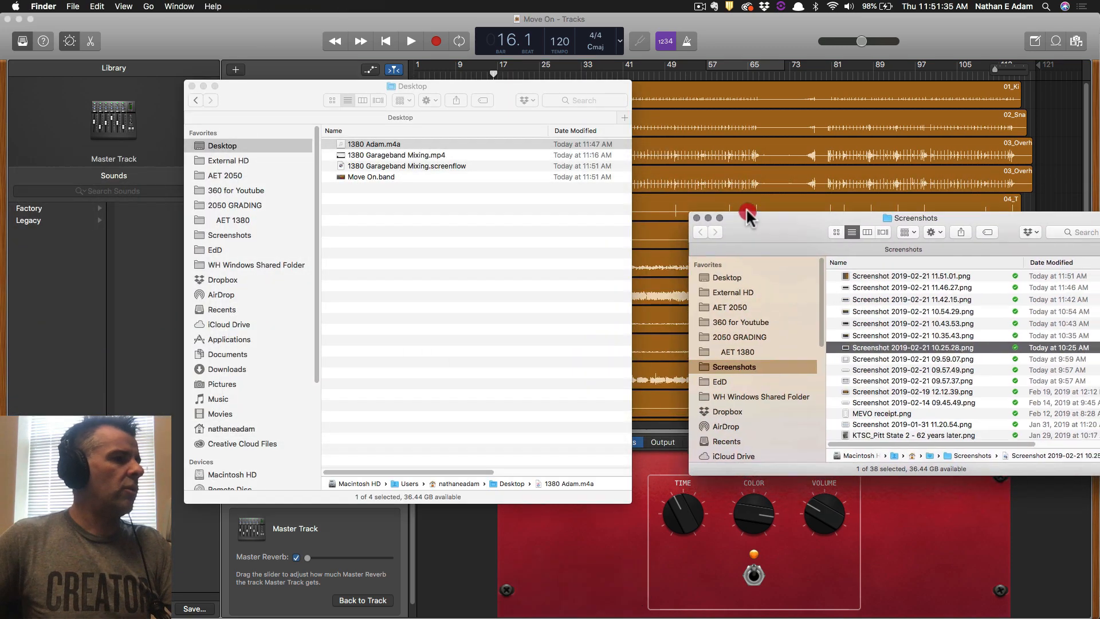
pyautogui.click(270, 136)
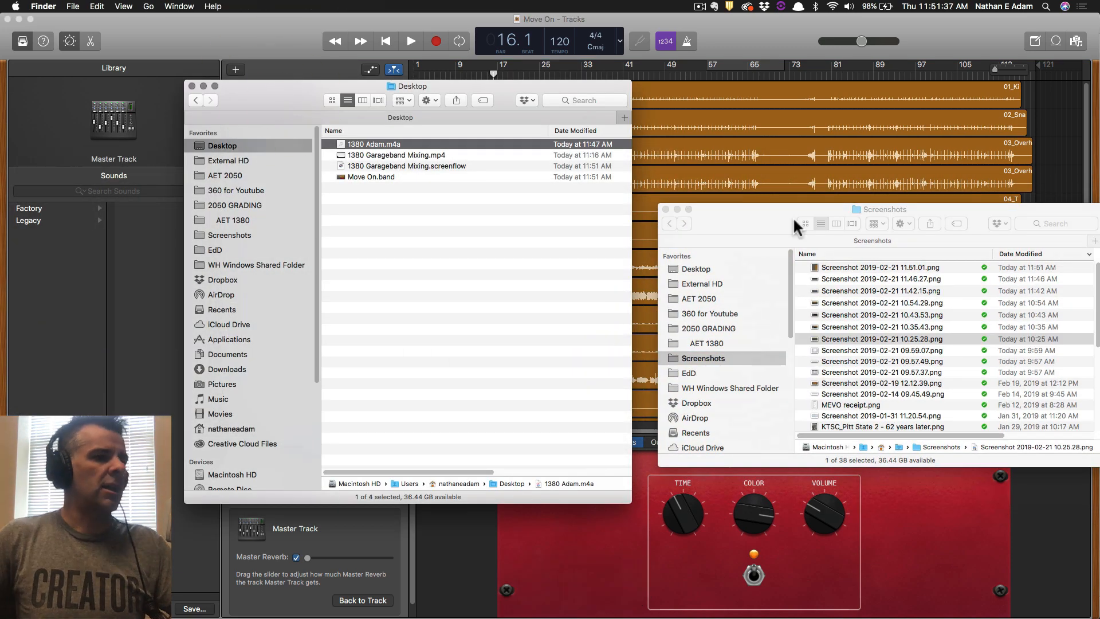
pyautogui.moveTo(744, 213); pyautogui.dragTo(521, 155)
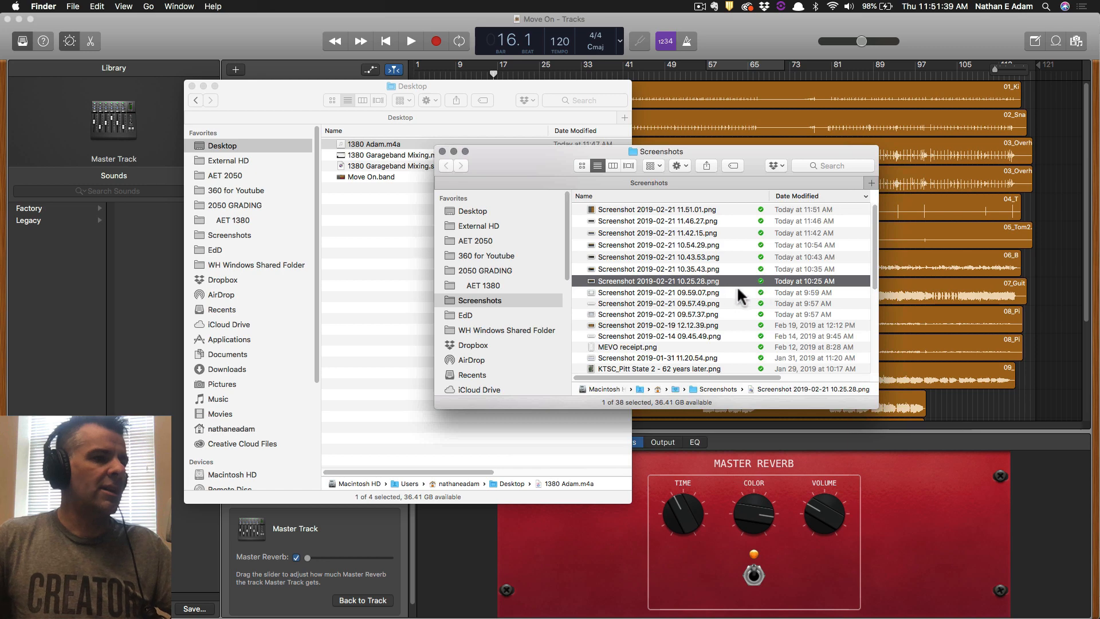
pyautogui.press('space')
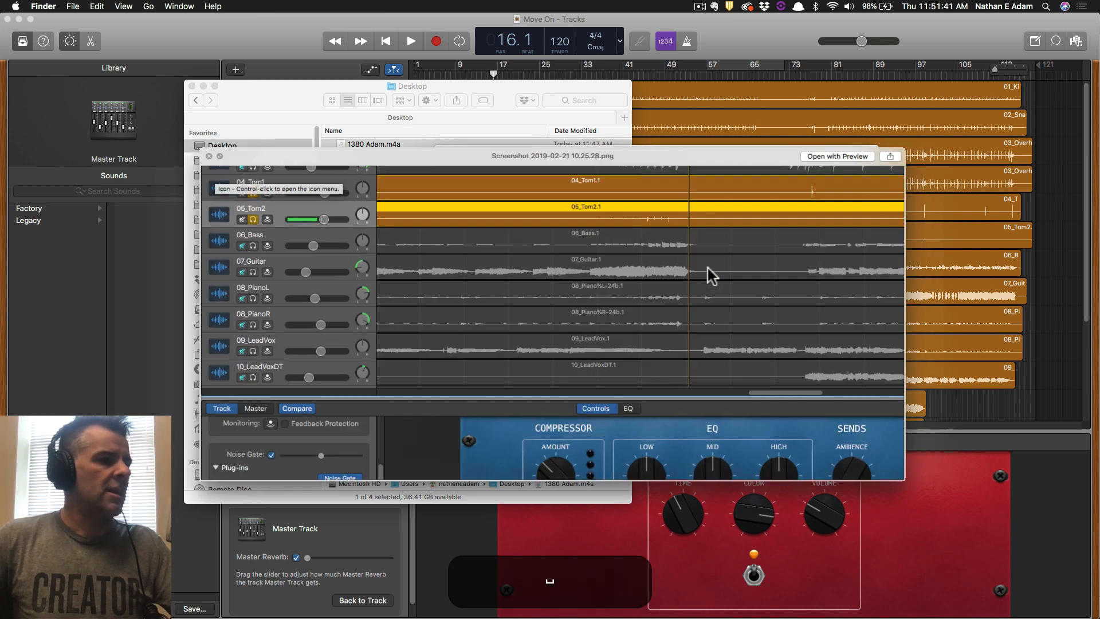
pyautogui.press('space')
# Switch to the 1380 Mix Project document in Word and point to the SongTitle naming part.
pyautogui.press('super+Tab')
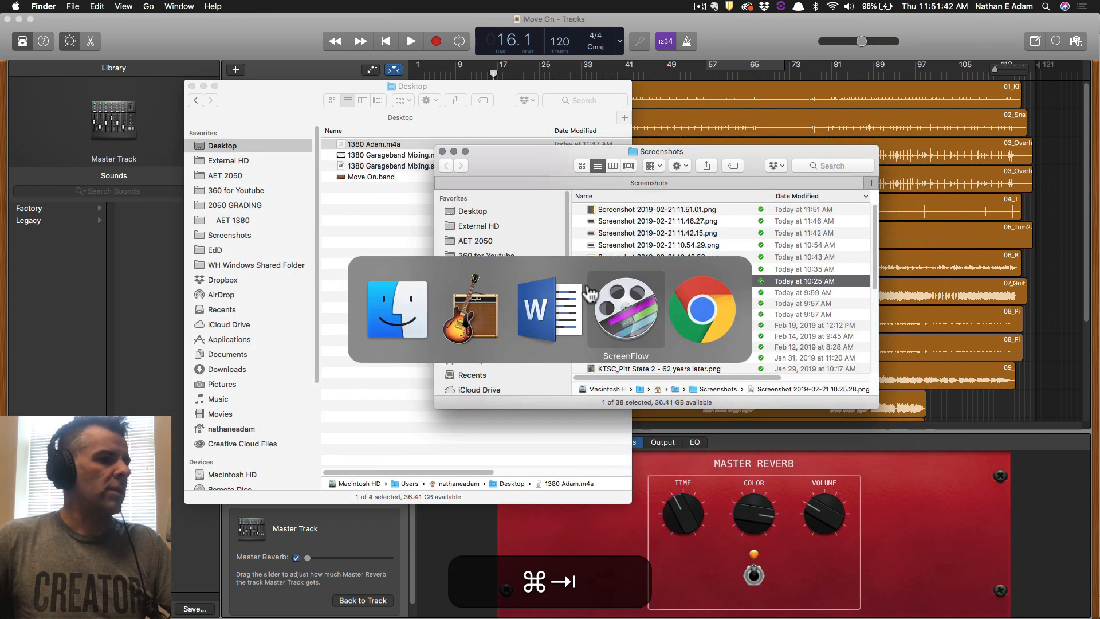
pyautogui.keyDown('super'); pyautogui.click(567, 316); pyautogui.keyUp('super')
pyautogui.click(794, 435)
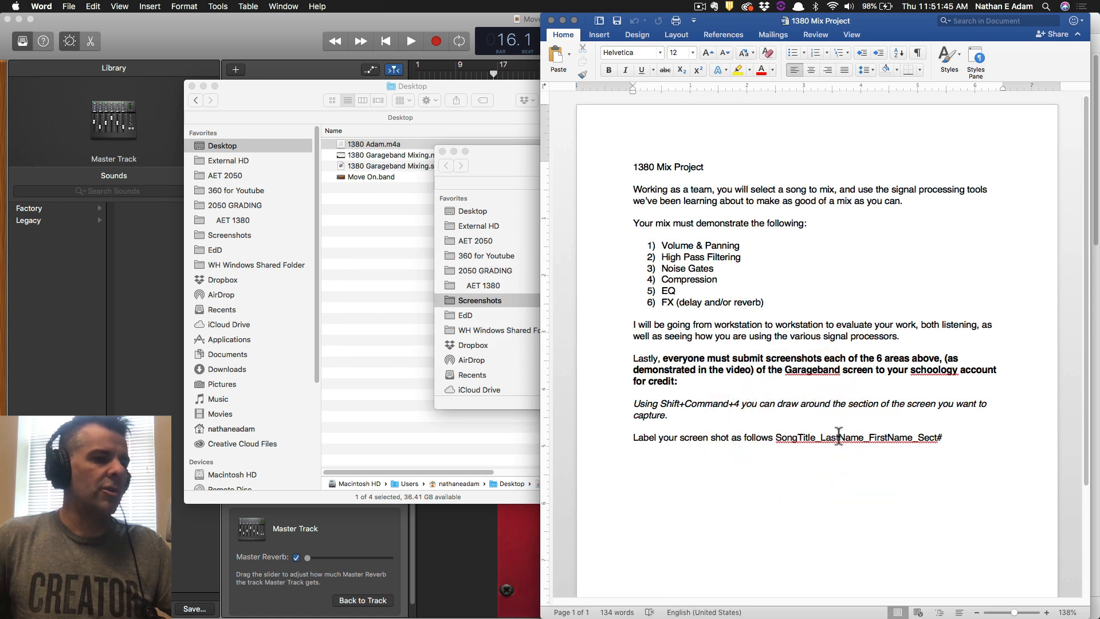
# Go over the LastName, FirstName, Sect# name parts and six required areas, then place Screenshots beside Word.
pyautogui.click(839, 435)
pyautogui.click(873, 434)
pyautogui.click(924, 438)
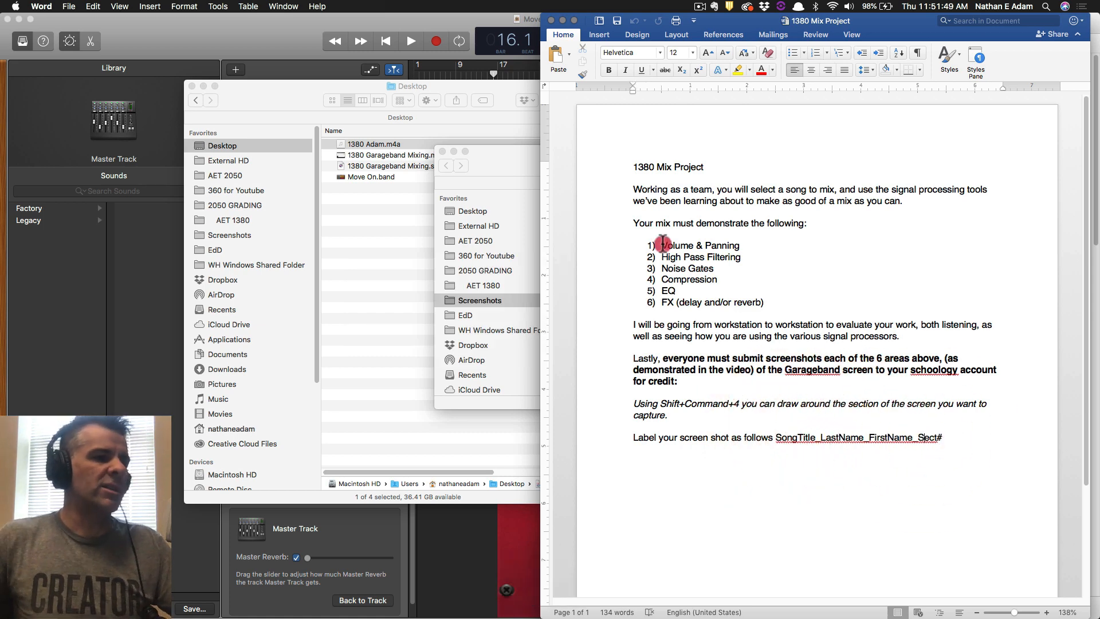
pyautogui.moveTo(663, 245); pyautogui.dragTo(778, 308)
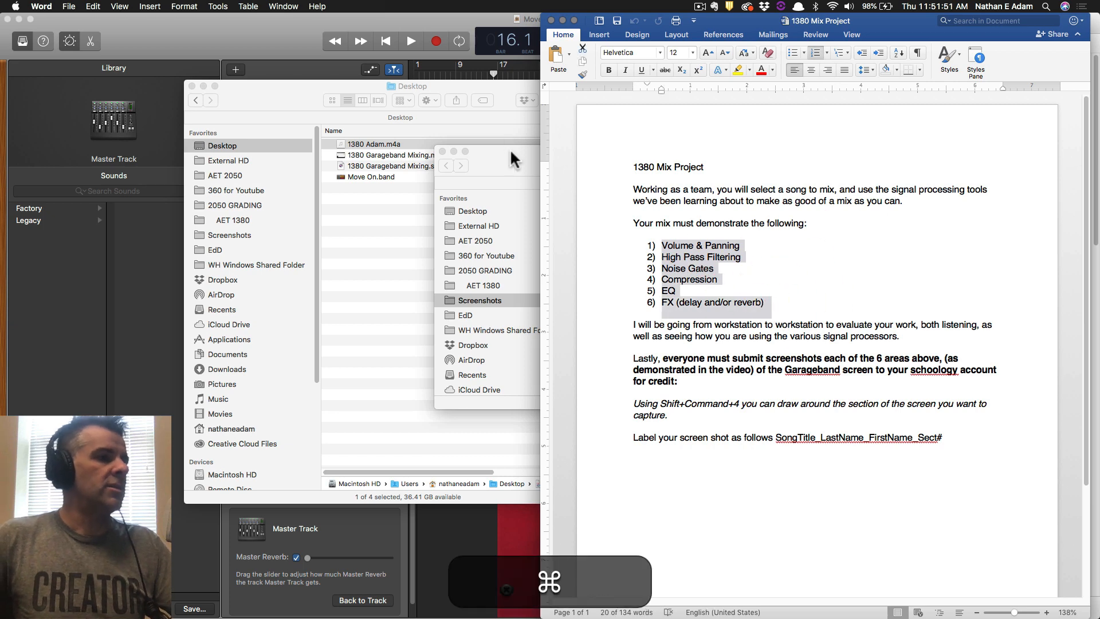
pyautogui.moveTo(510, 149); pyautogui.dragTo(176, 155)
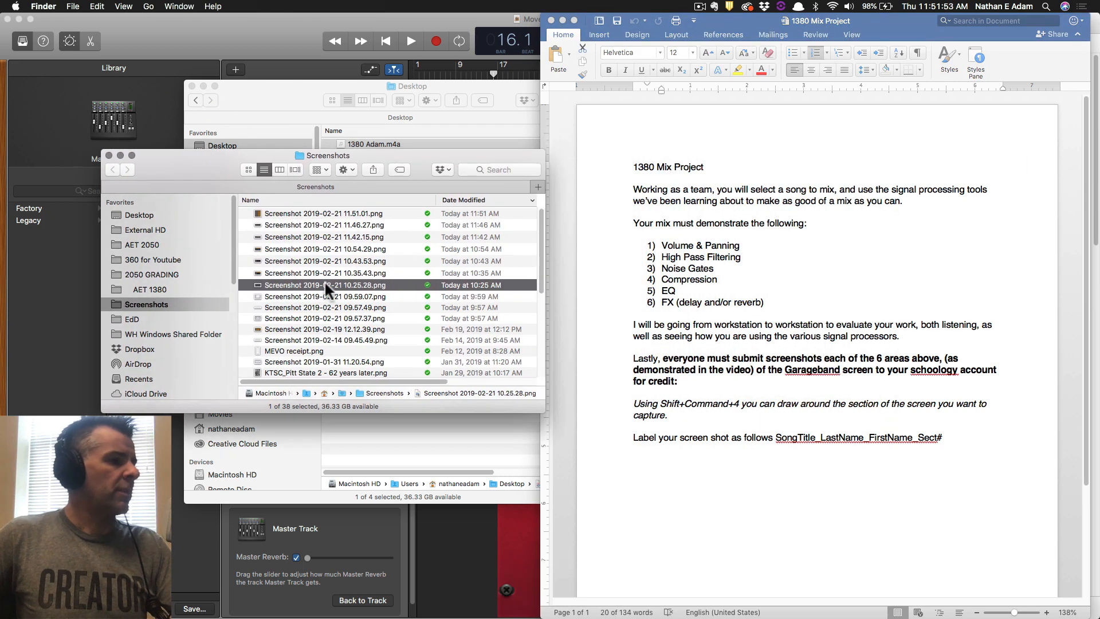
pyautogui.press('space')
pyautogui.press('space')
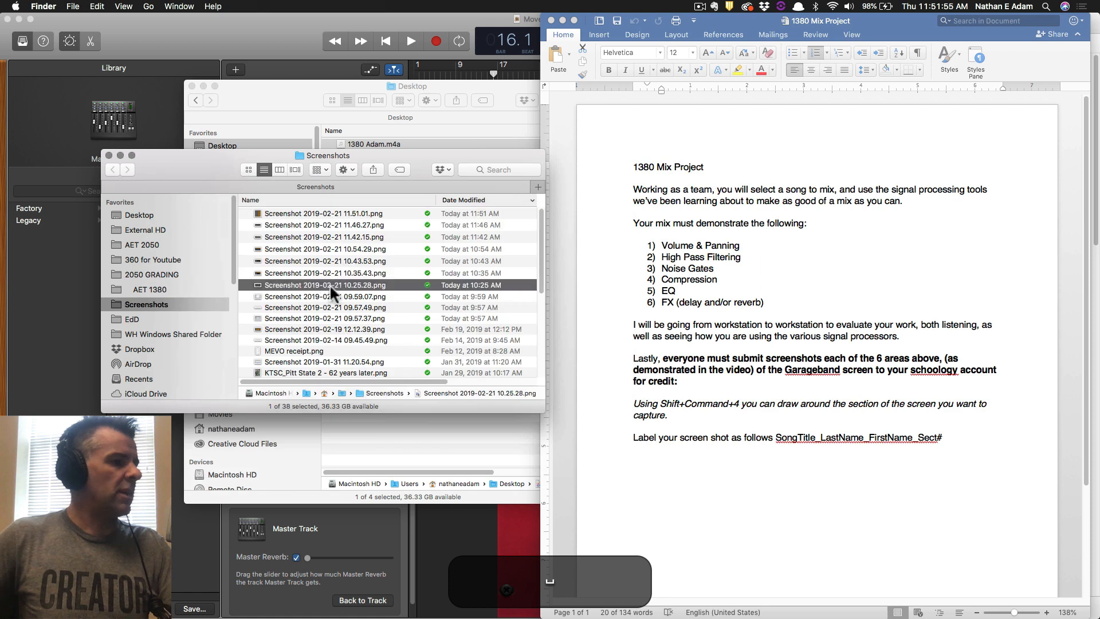
# Open the 10.25.28 screenshot in Preview, then close it and return to the Screenshots folder.
pyautogui.click(300, 284)
pyautogui.doubleClick(301, 283)
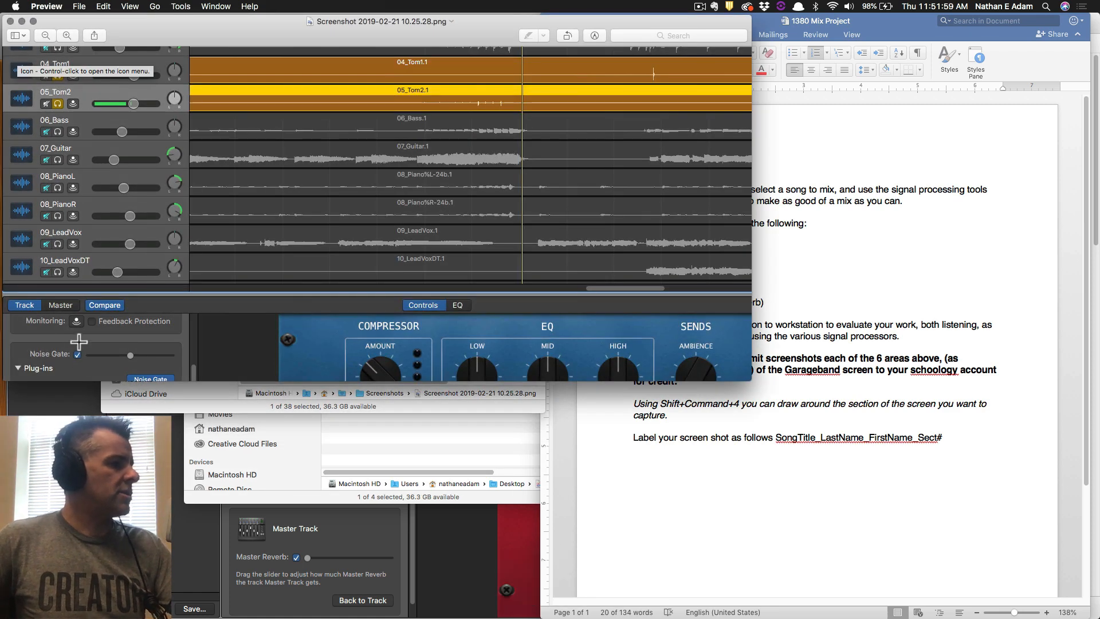
pyautogui.click(10, 21)
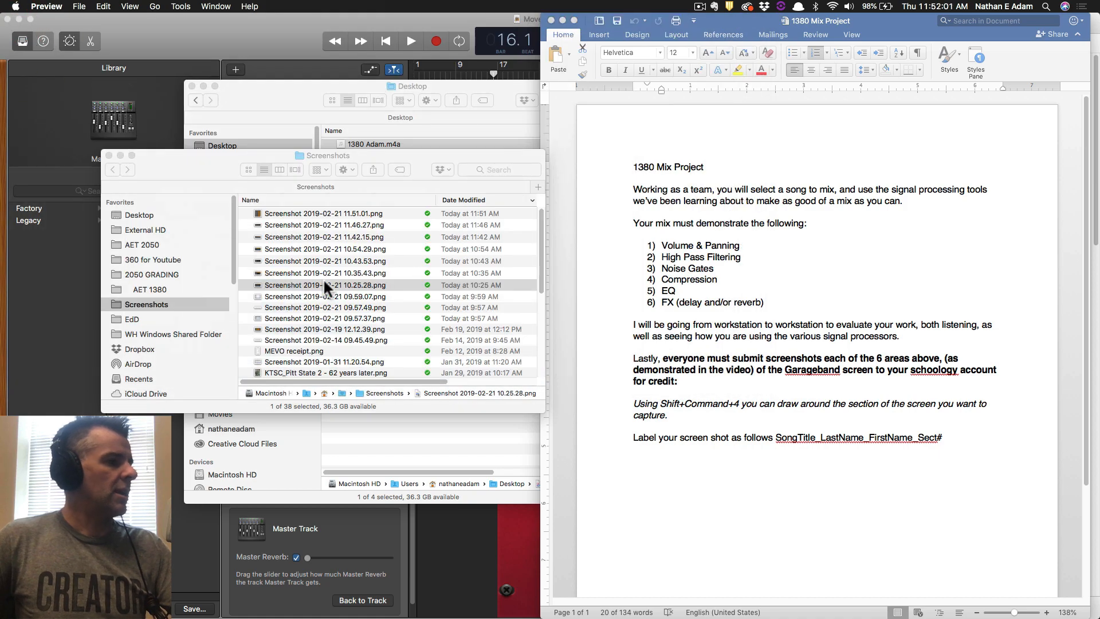
pyautogui.click(312, 285)
# Quick Look the screenshots from 10.35.43 through the newest 11.51 one, then close the preview.
pyautogui.click(336, 273)
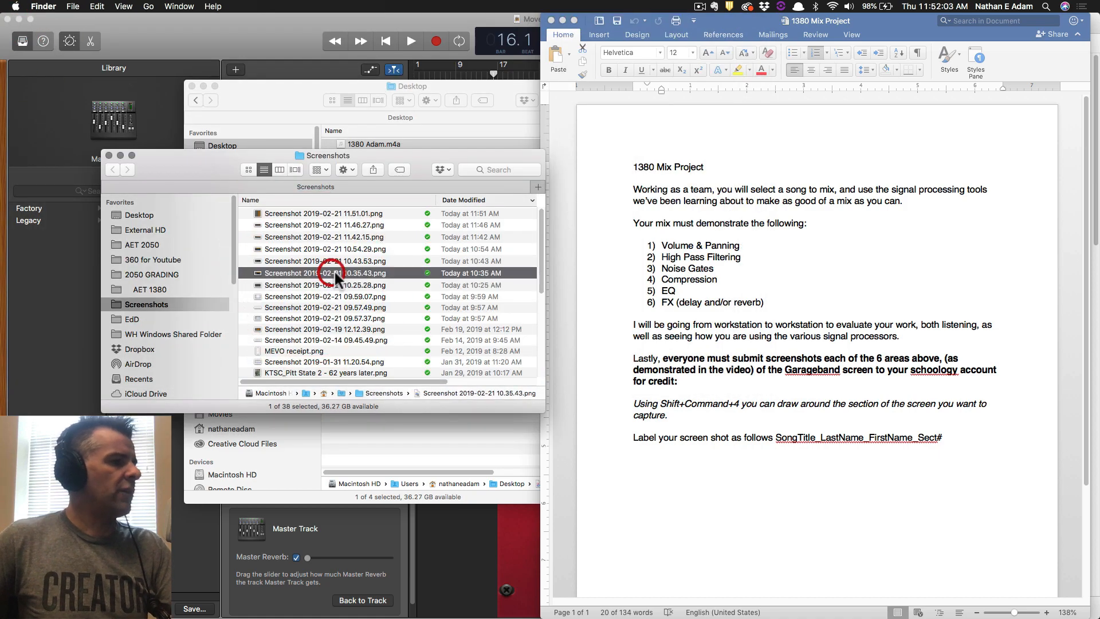
pyautogui.press('space')
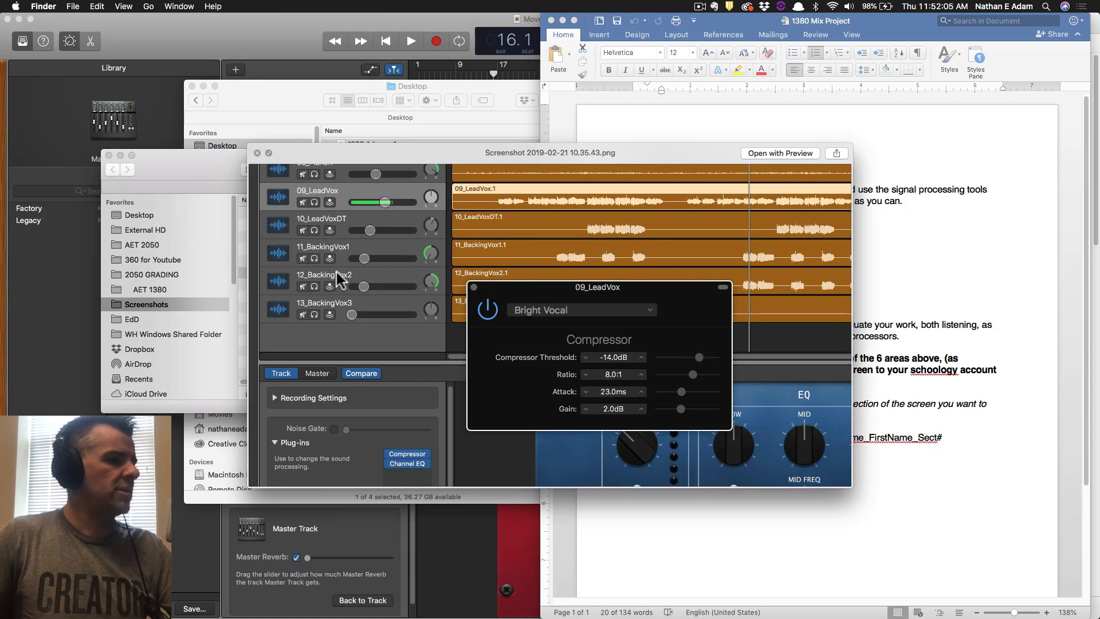
pyautogui.press('Up')
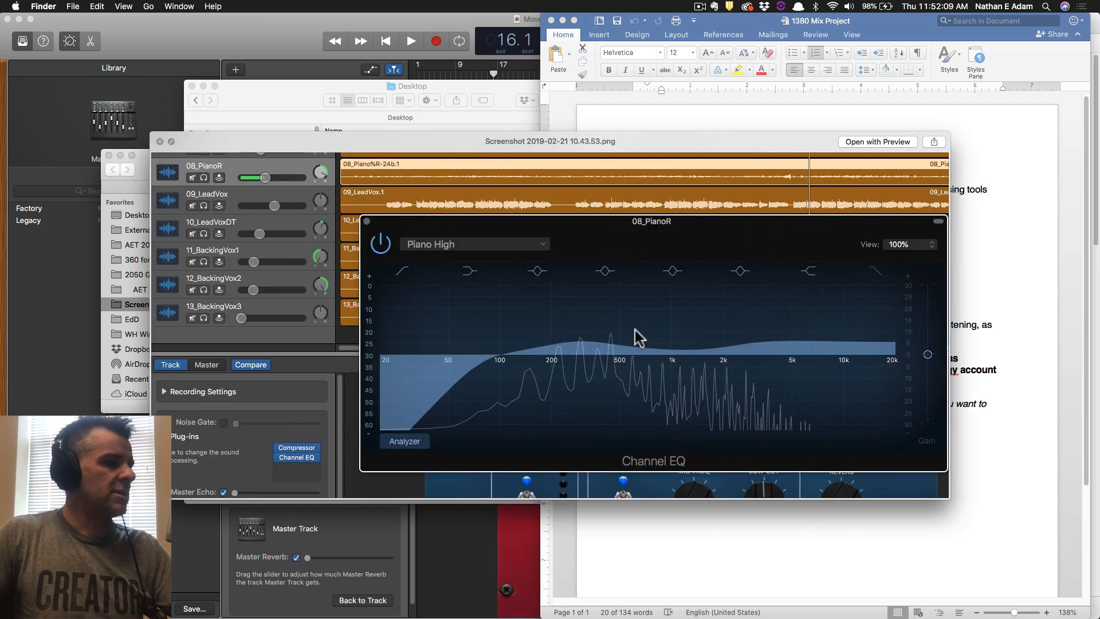
pyautogui.press('Up')
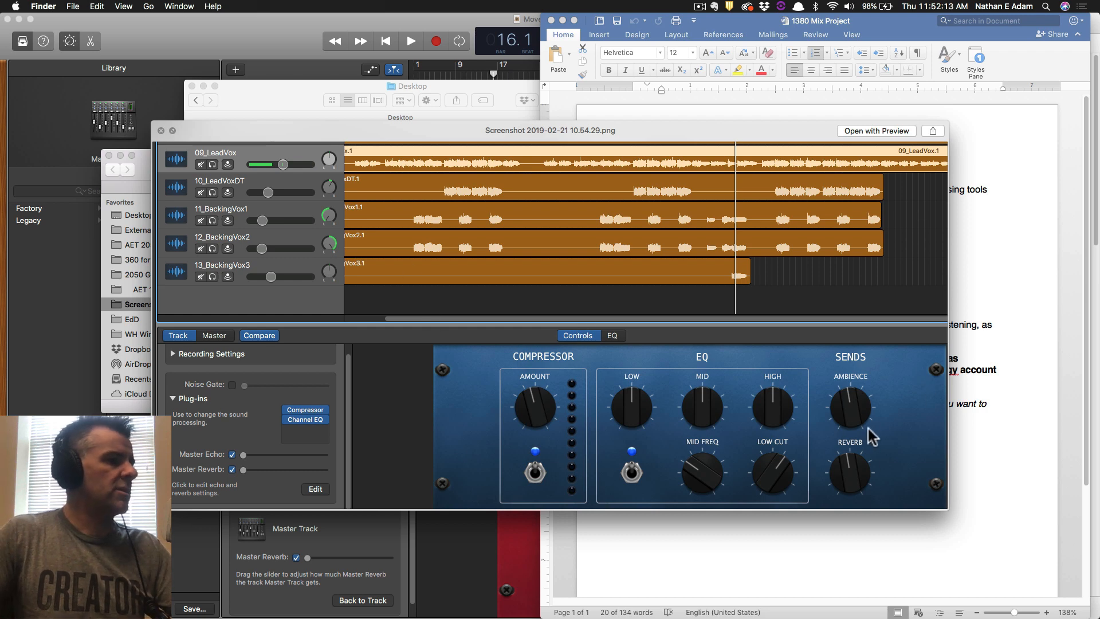
pyautogui.press('Up')
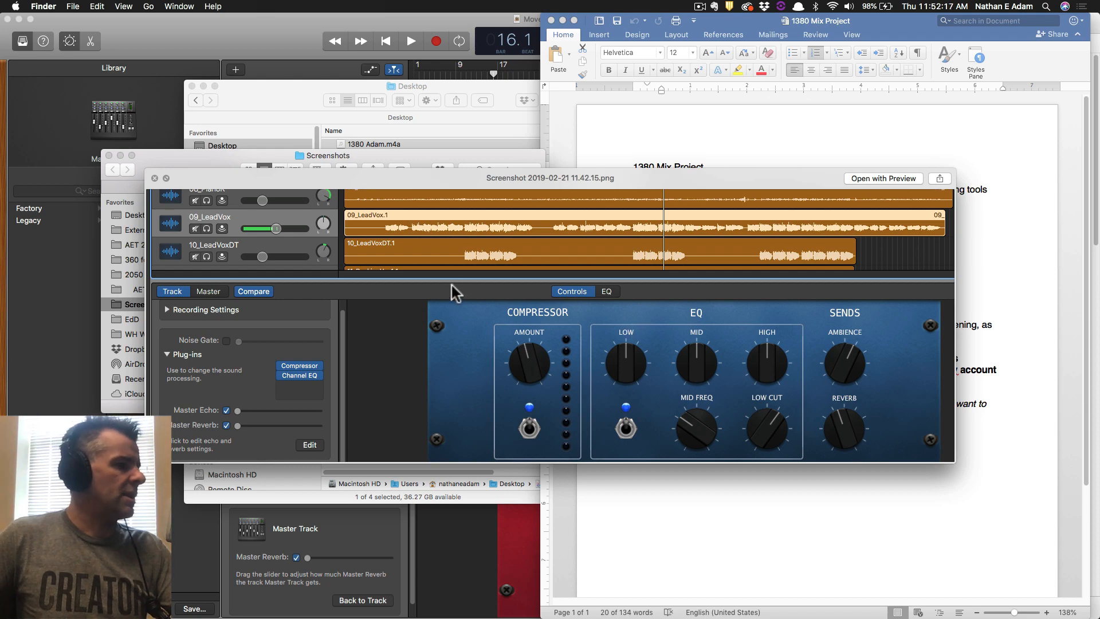
pyautogui.press('Up')
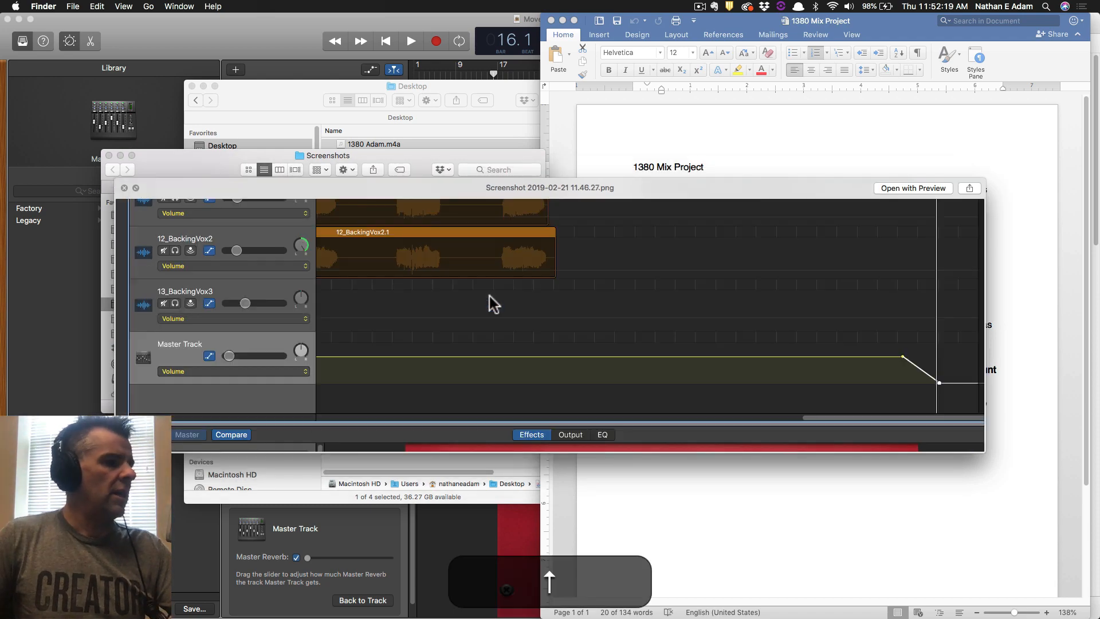
pyautogui.press('Up')
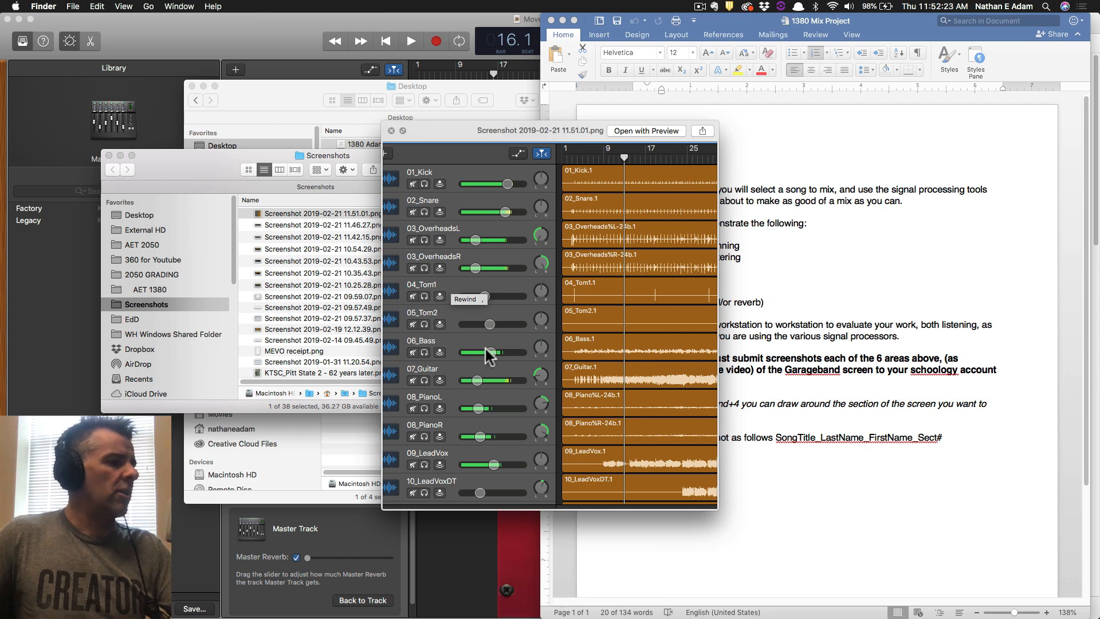
pyautogui.press('space')
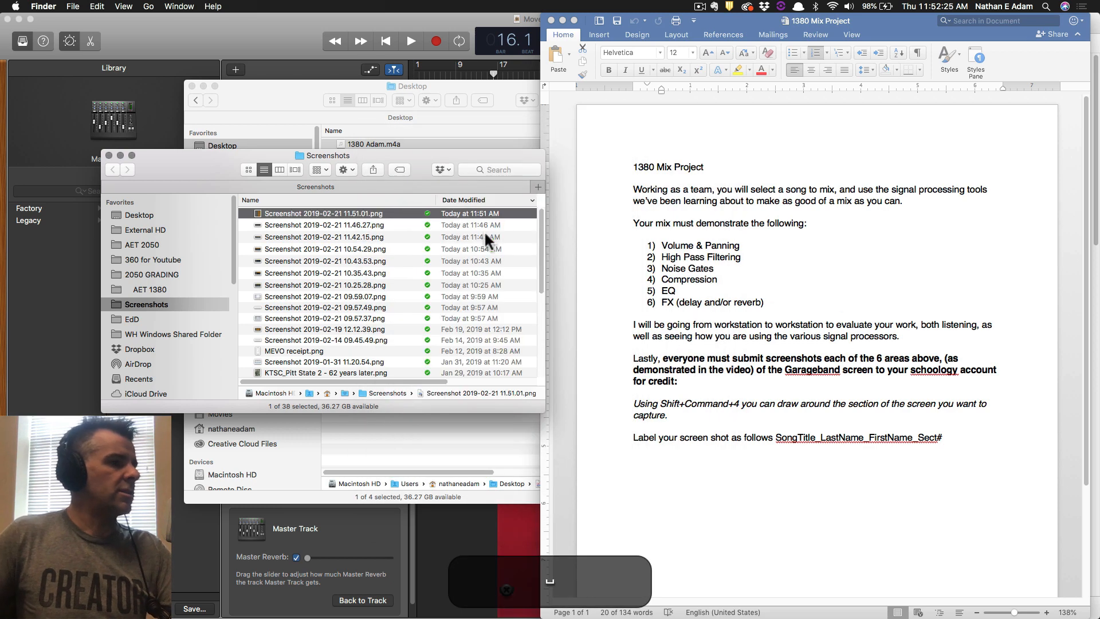
# Rename the 11.51.01 screenshot to Moveon_, the student's last and first name, then _Volume and Panning.
pyautogui.press('Return')
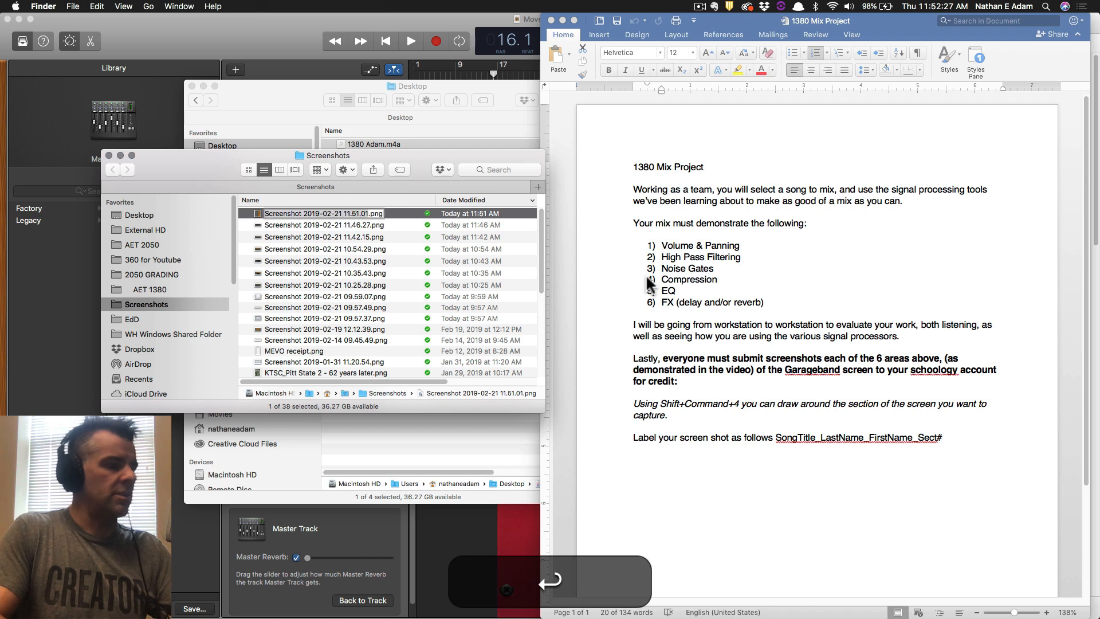
pyautogui.write('Moveon')
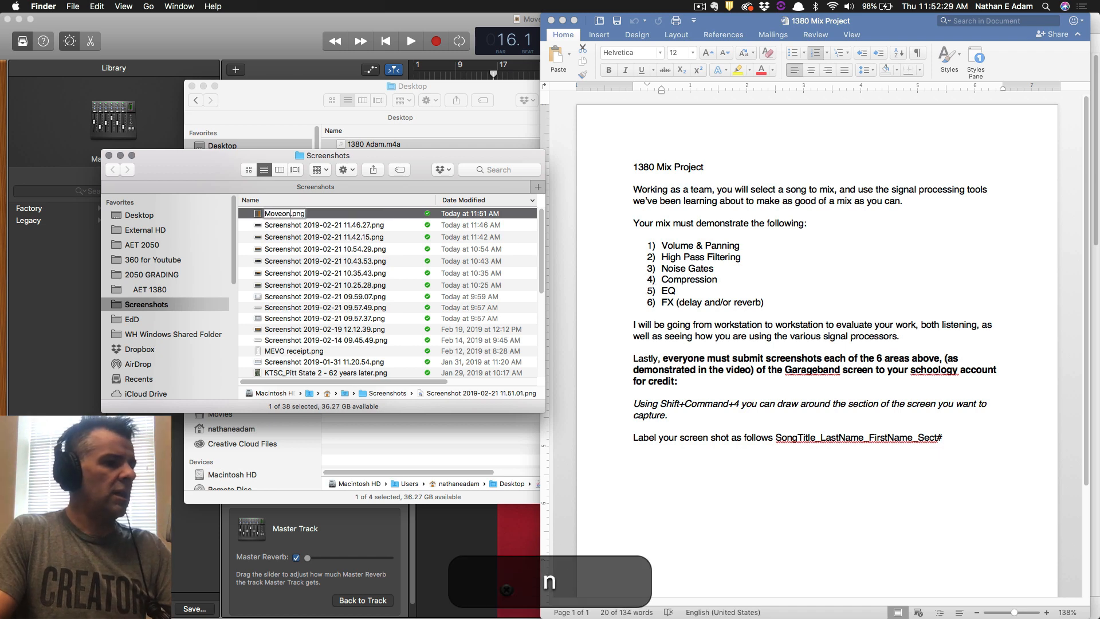
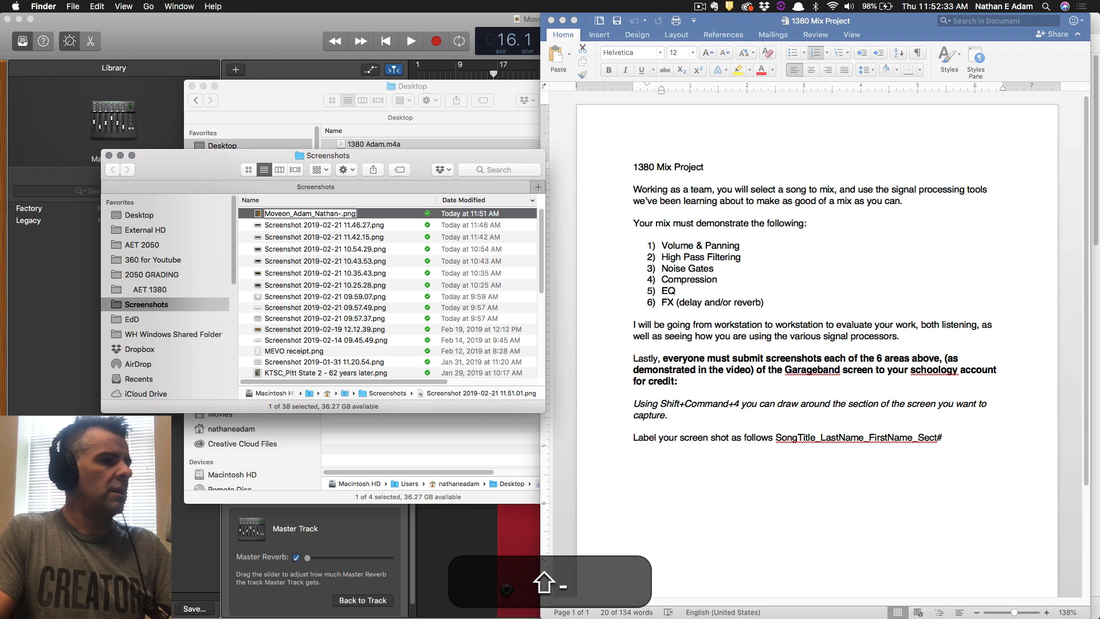
pyautogui.write('Volume')
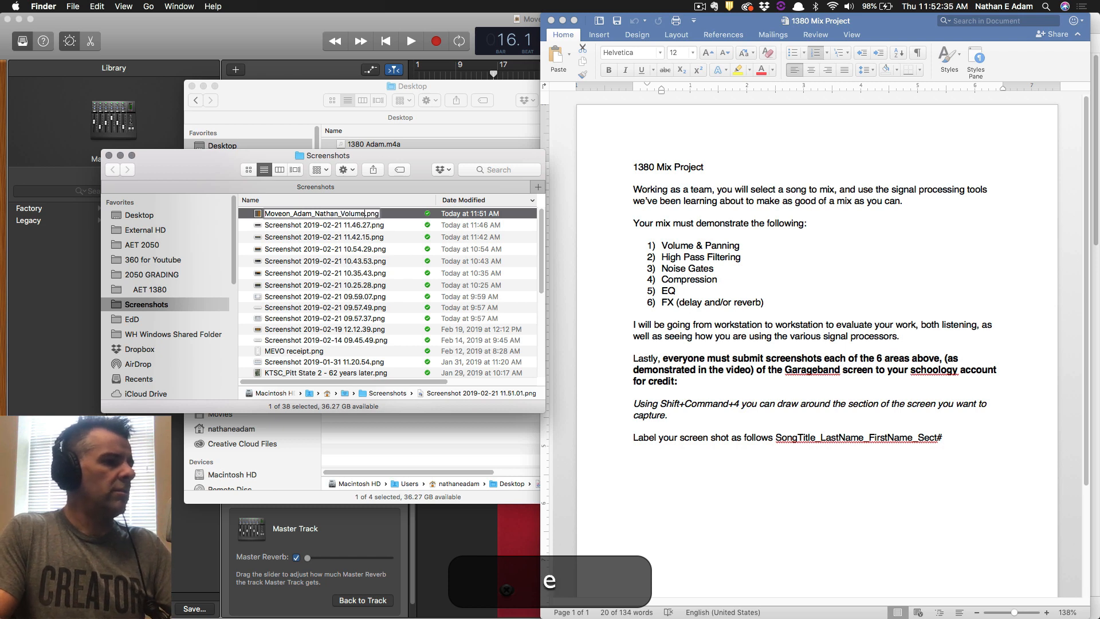
pyautogui.write(' and Panning')
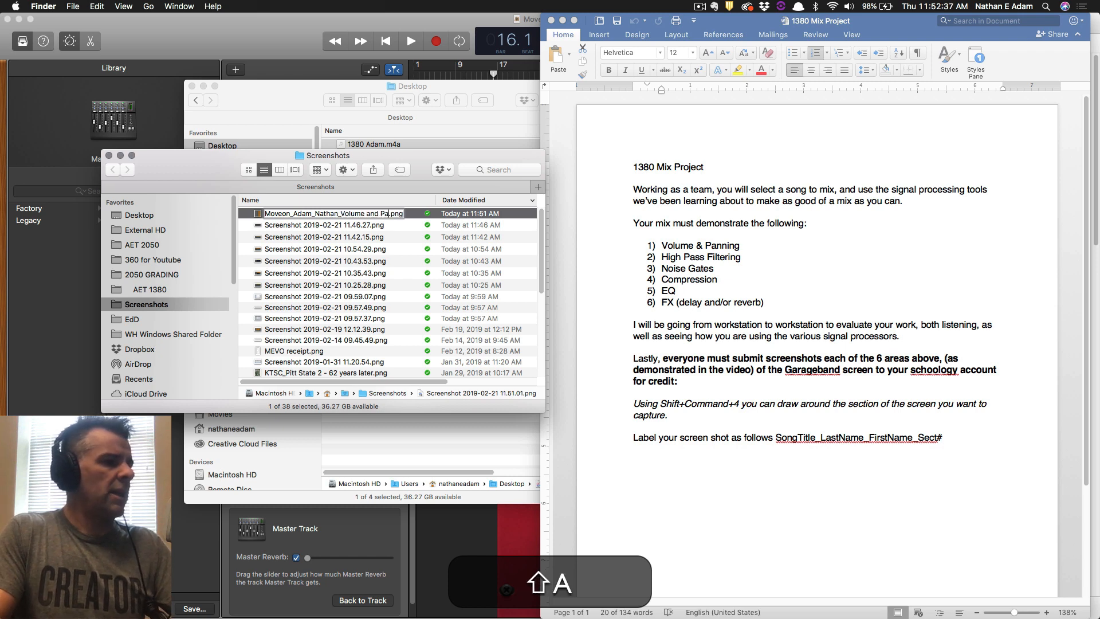
pyautogui.press('Return')
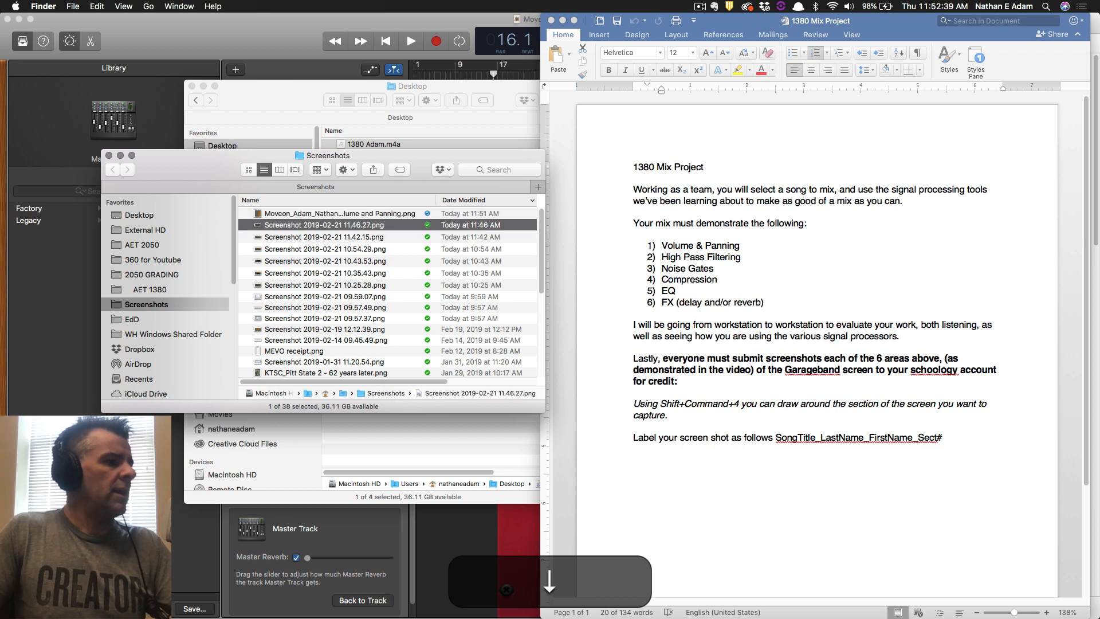
pyautogui.press('Down')
pyautogui.press('Up')
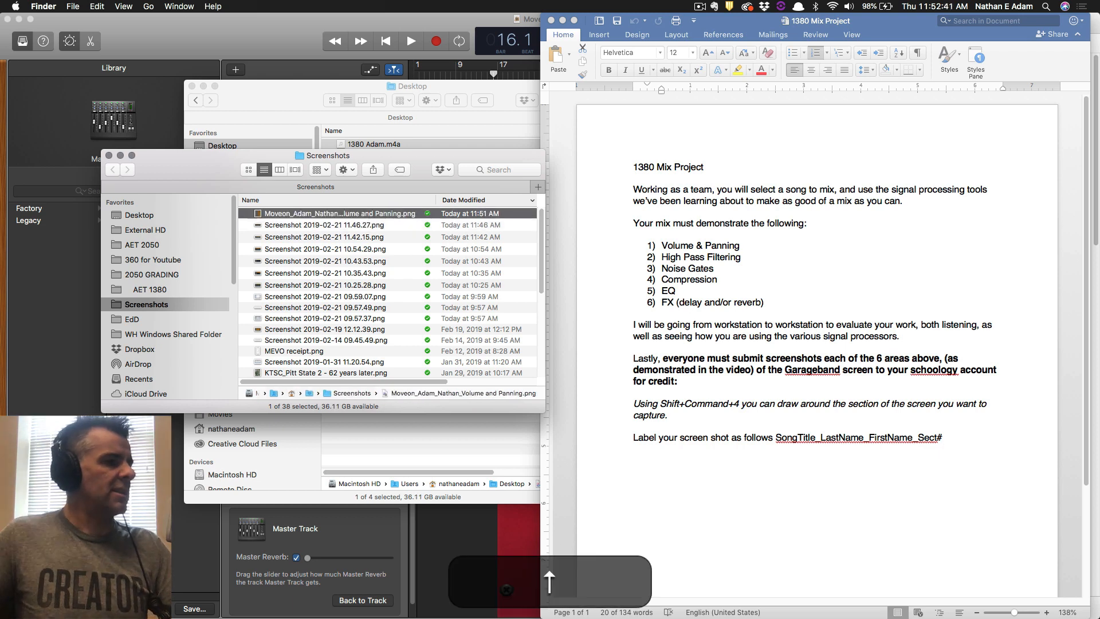
# Review the screenshots and copy the Volume and Panning screenshot's full file name.
pyautogui.click(248, 169)
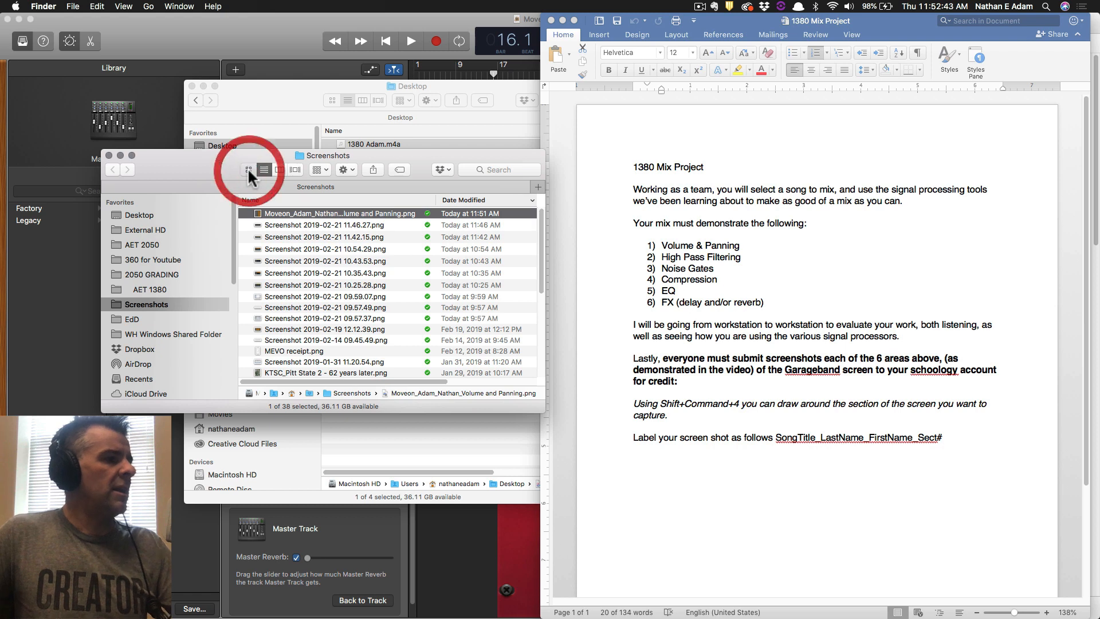
pyautogui.click(264, 169)
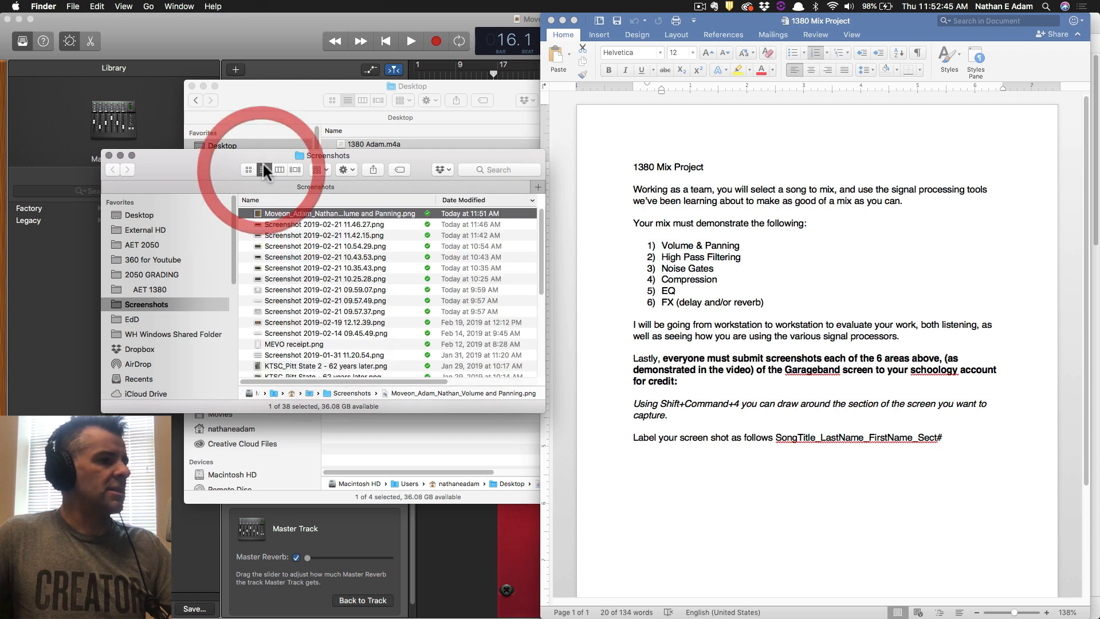
pyautogui.click(250, 168)
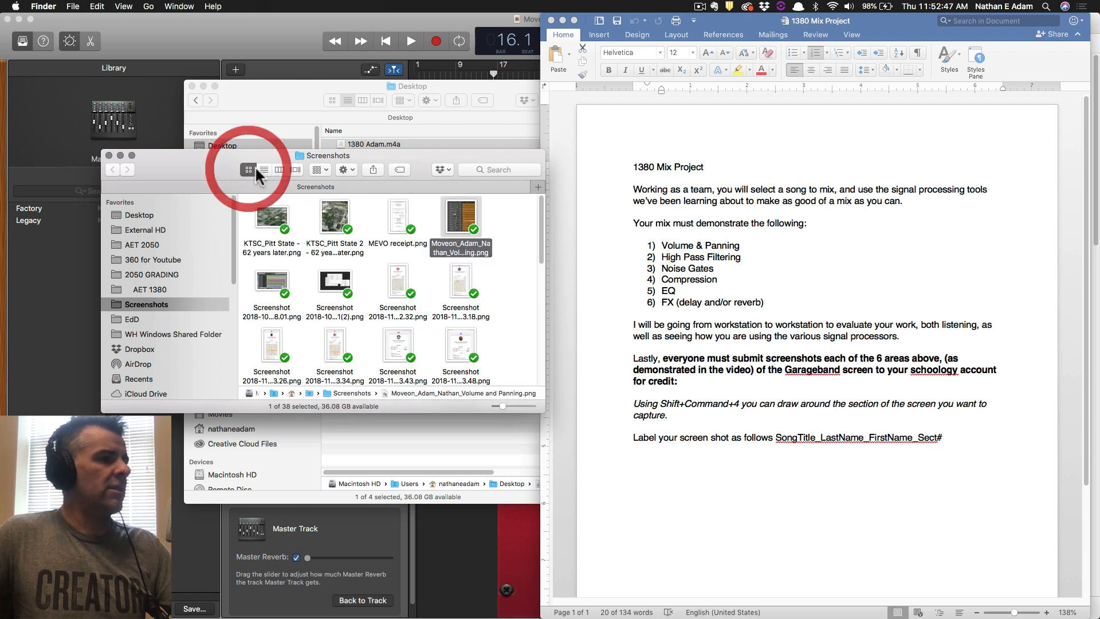
pyautogui.click(264, 169)
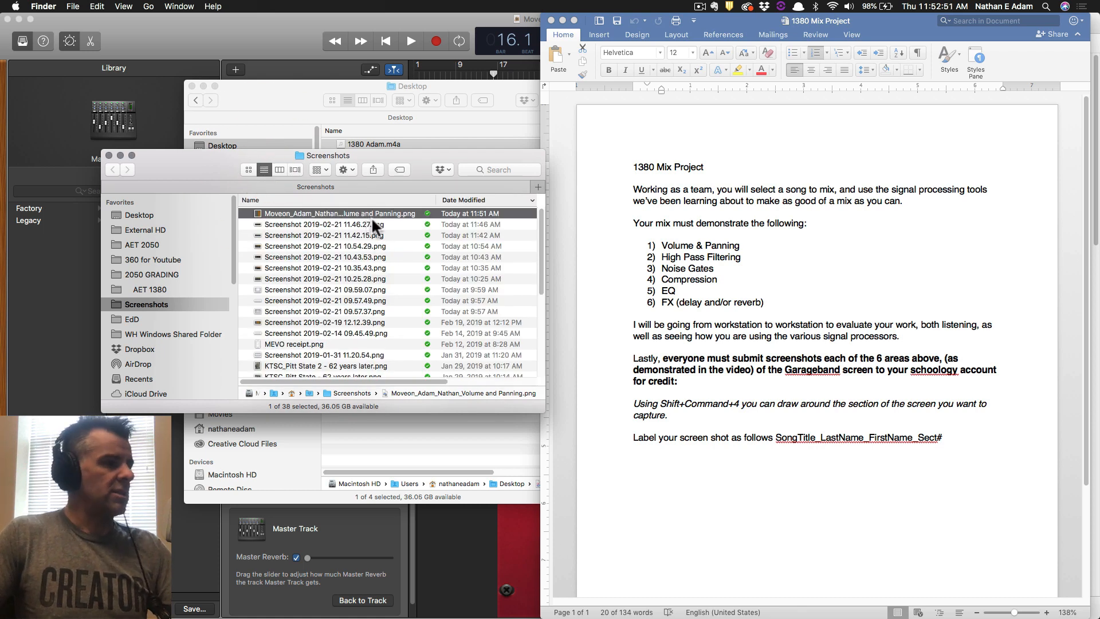
pyautogui.press('Return')
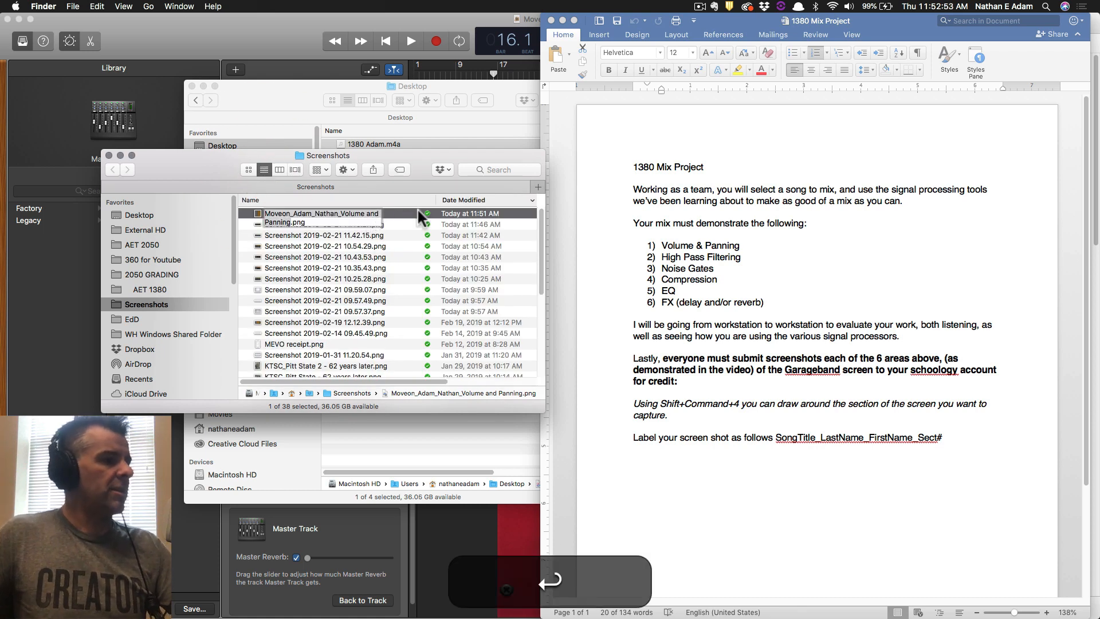
pyautogui.press('super')
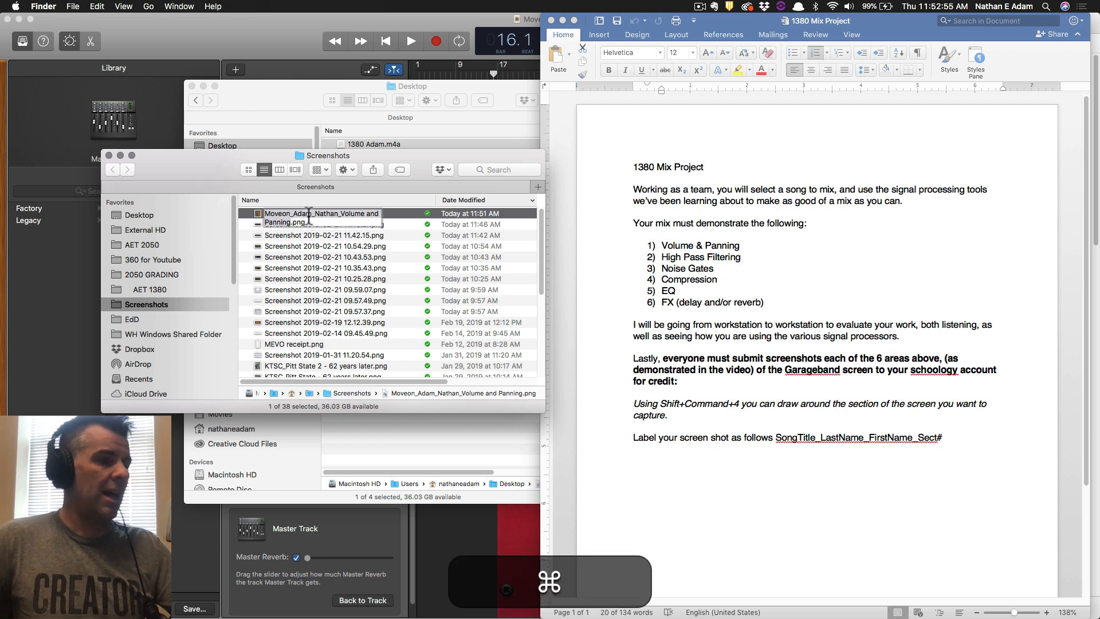
pyautogui.press('super+c')
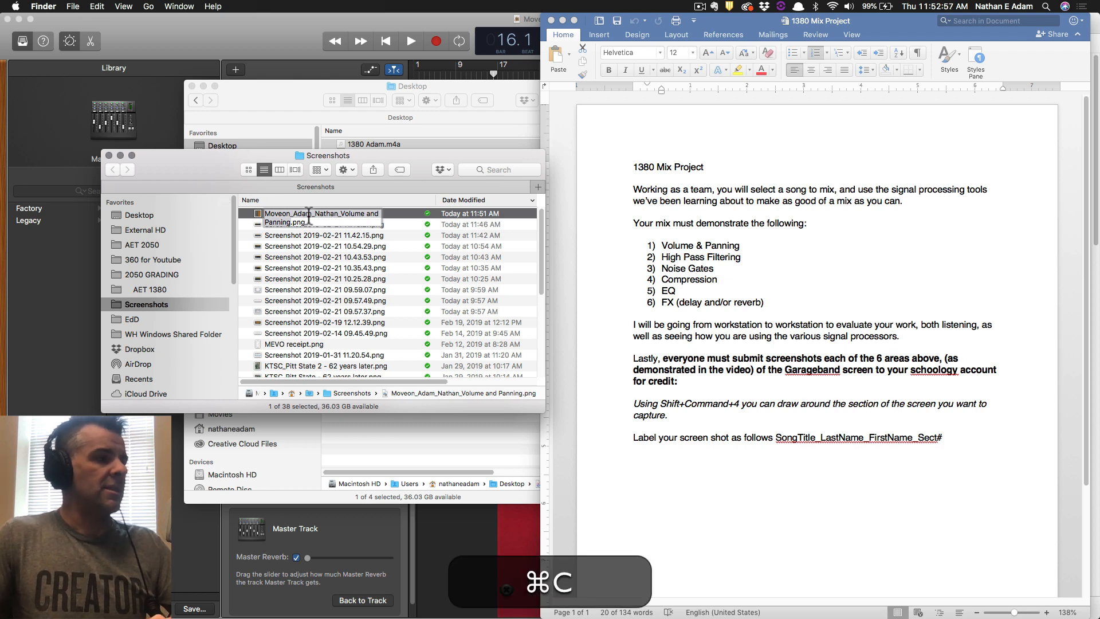
pyautogui.press('Return')
# Rename the 11.46.27 screenshot with the Moveon_ student-name prefix ending in Automation.
pyautogui.press('Down')
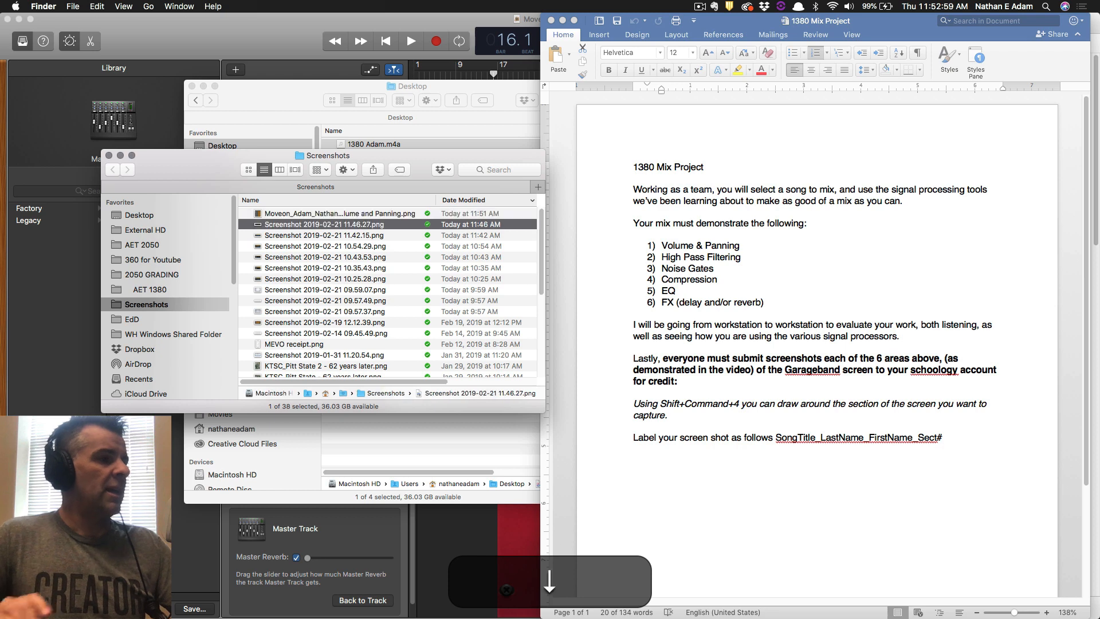
pyautogui.press('space')
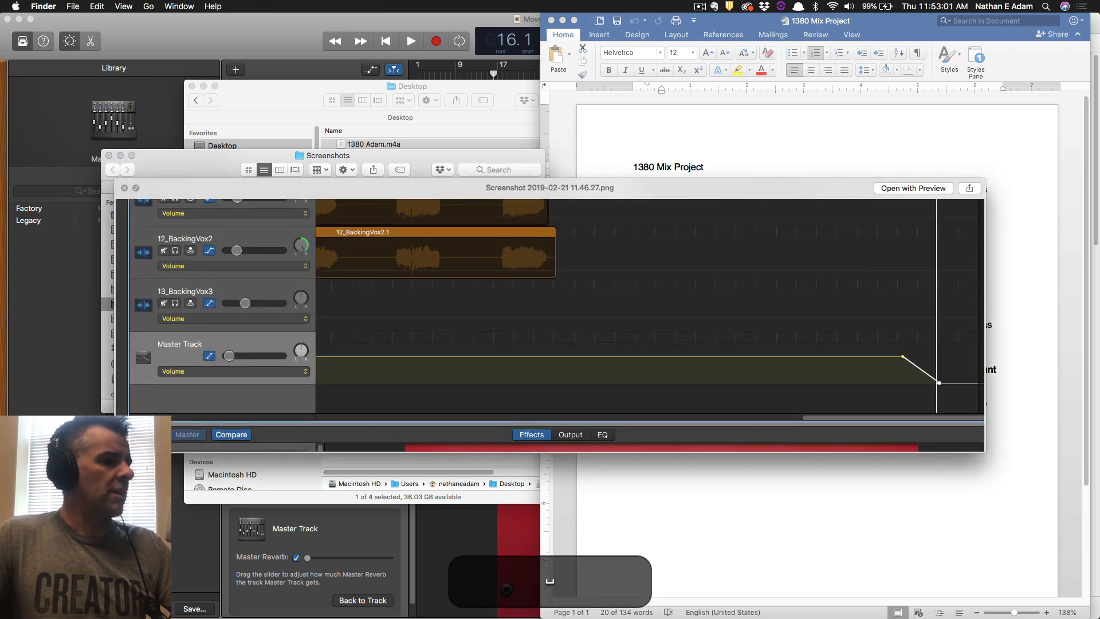
pyautogui.press('space')
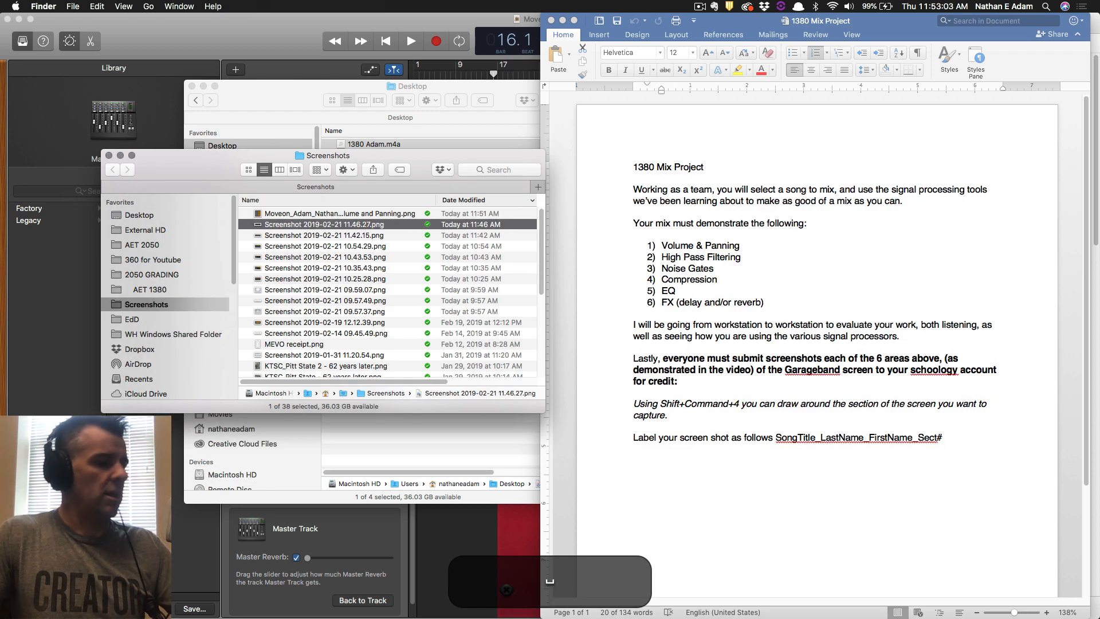
pyautogui.press('Return')
pyautogui.press('cmd+v')
pyautogui.press('BackSpace')
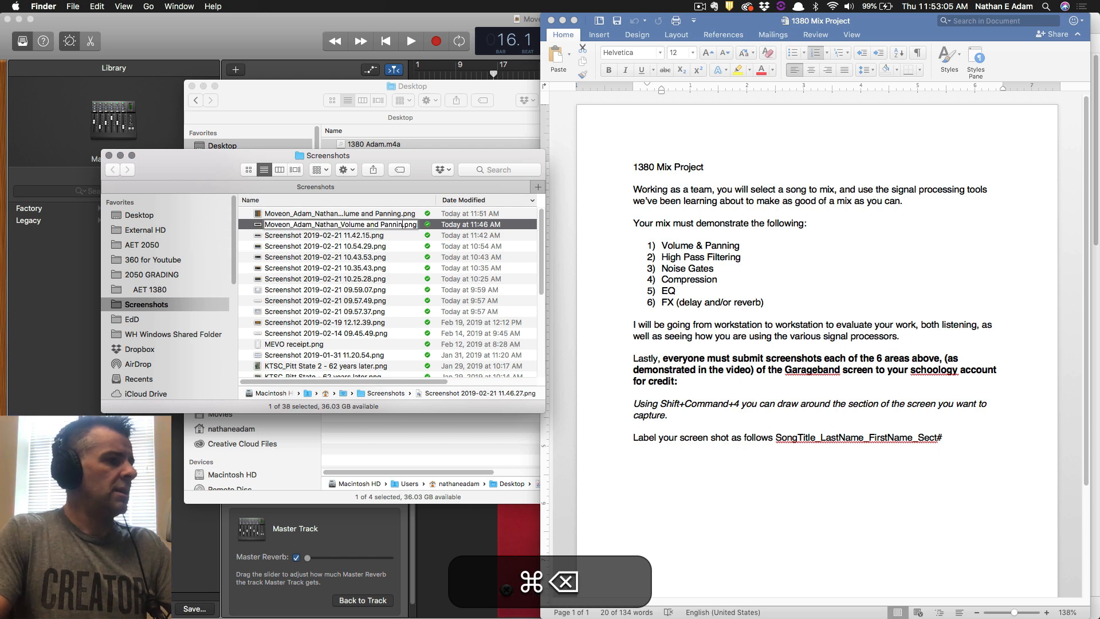
pyautogui.press('BackSpace')
pyautogui.press('BackSpace')
pyautogui.press('BackSpace')
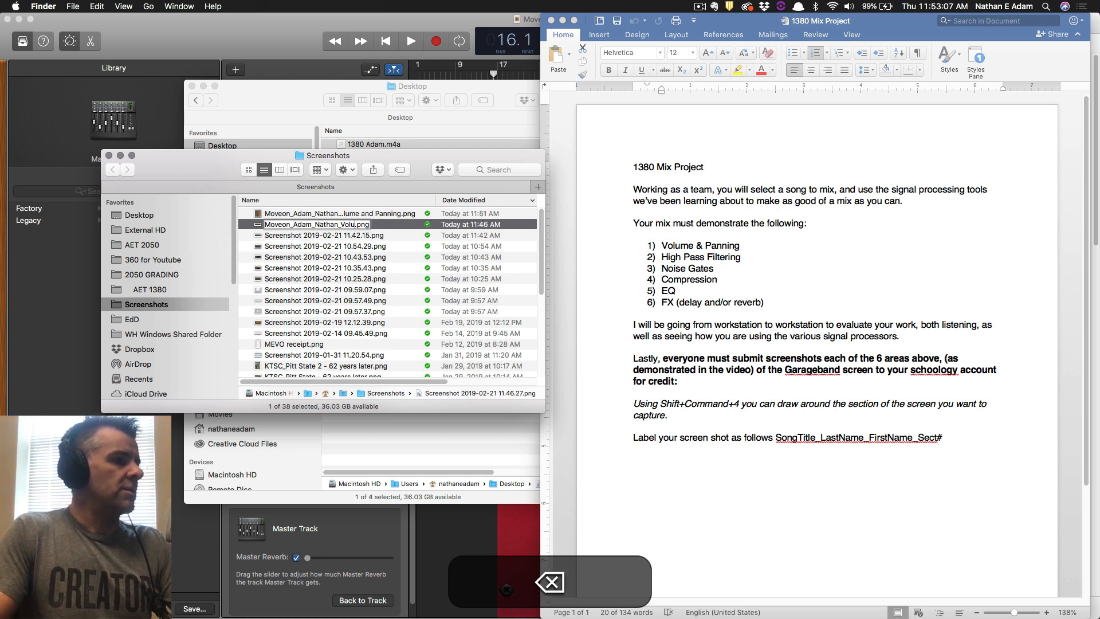
pyautogui.write('Automation')
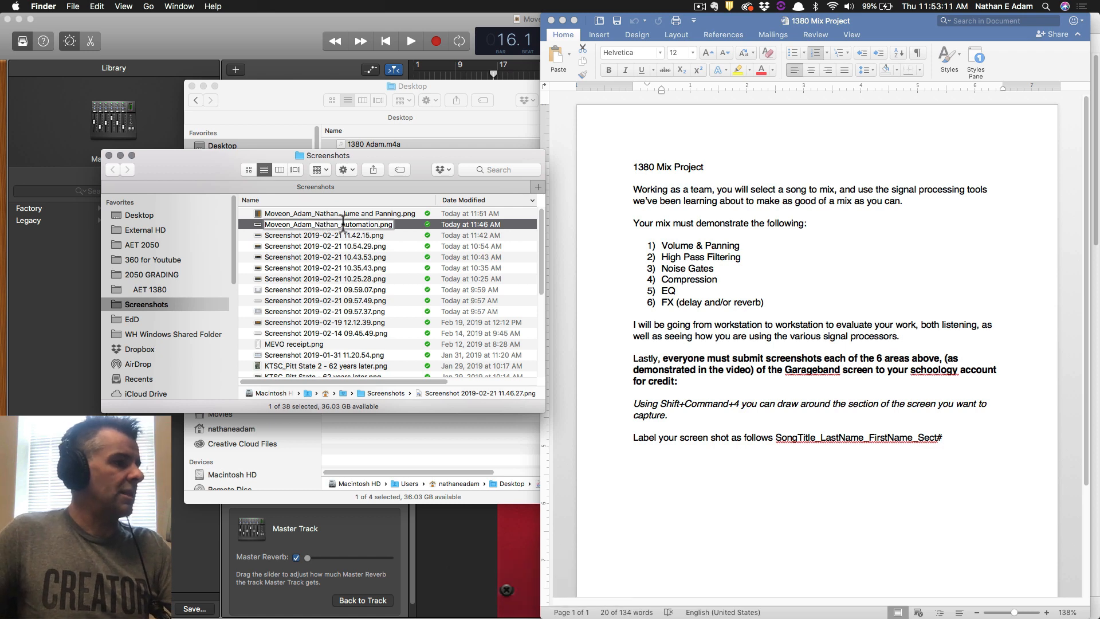
pyautogui.press('super+c')
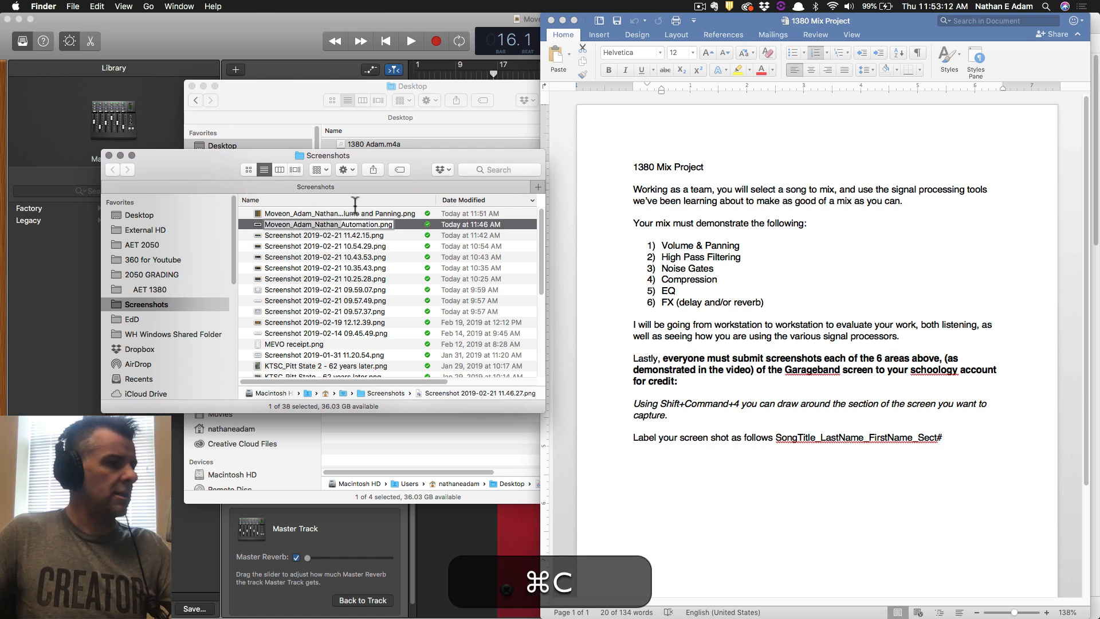
pyautogui.click(343, 230)
# Rename the 11.42.15 screenshot with the shared prefix ending in FX.
pyautogui.press('space')
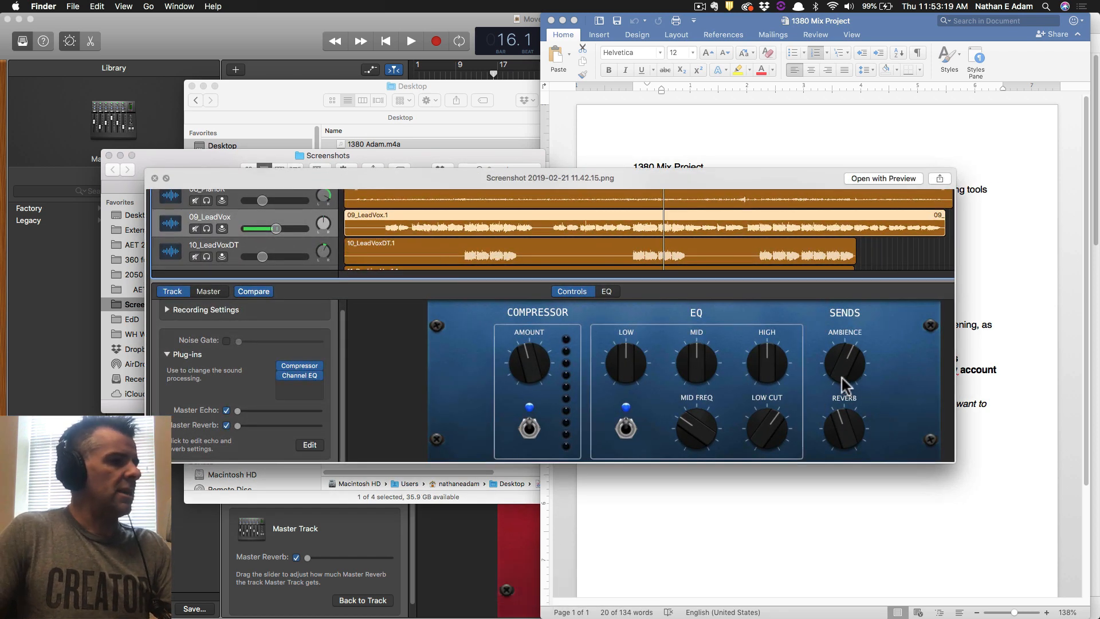
pyautogui.press('space')
pyautogui.press('Return')
pyautogui.press('cmd+v')
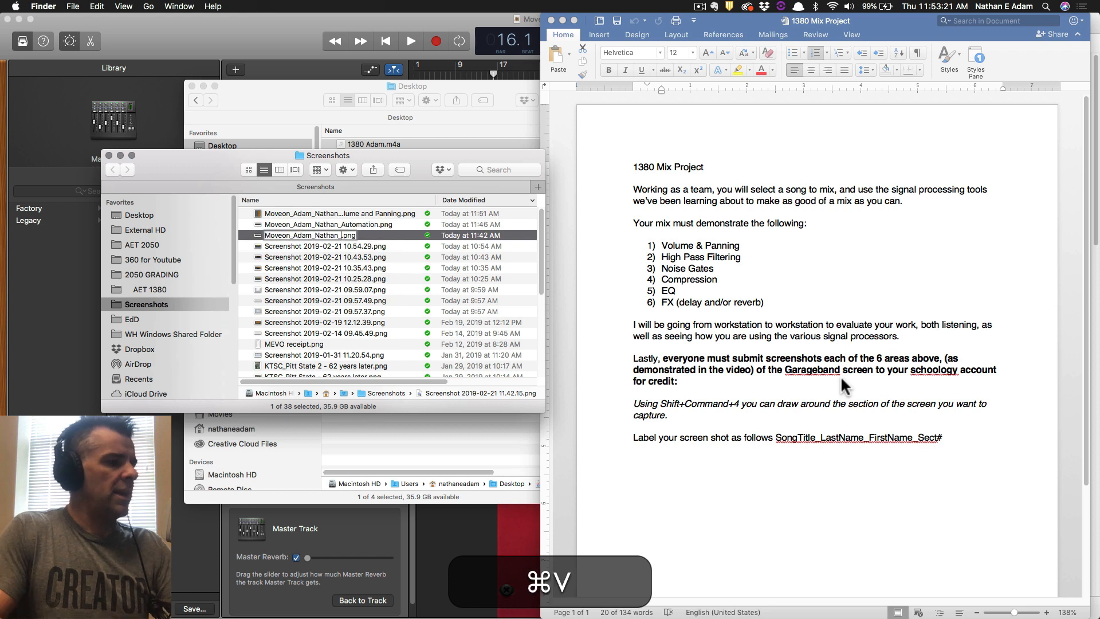
pyautogui.write('FX')
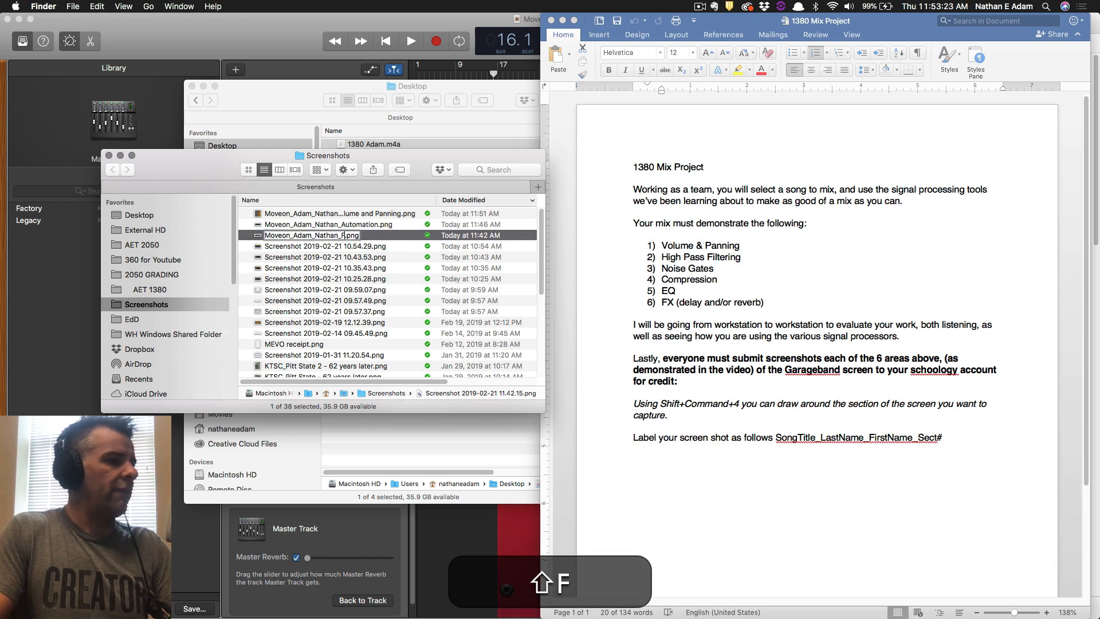
pyautogui.press('Return')
# Trash the unwanted 10.54.29 screenshot and rename 10.43.53 with the prefix ending in EQ.
pyautogui.press('space')
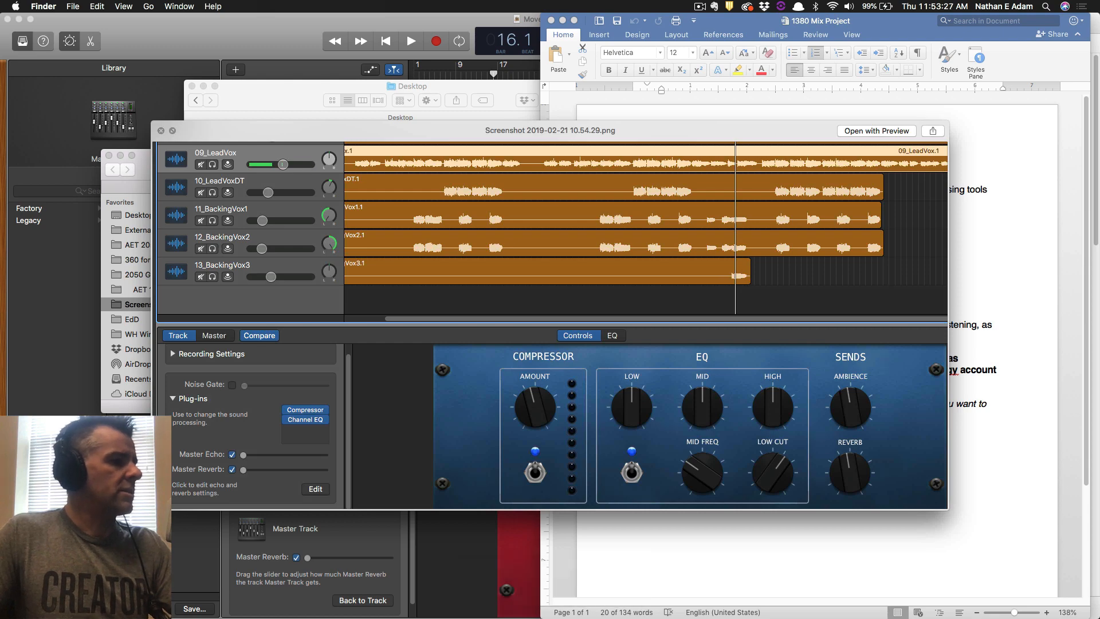
pyautogui.press('space')
pyautogui.press('cmd+BackSpace')
pyautogui.press('space')
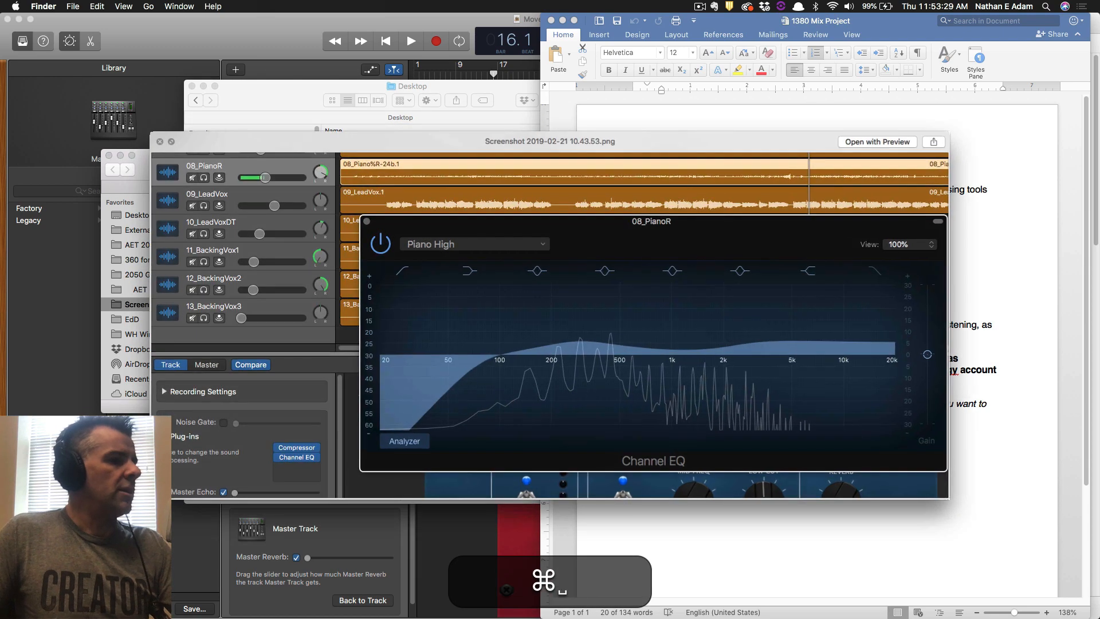
pyautogui.press('space')
pyautogui.press('Return')
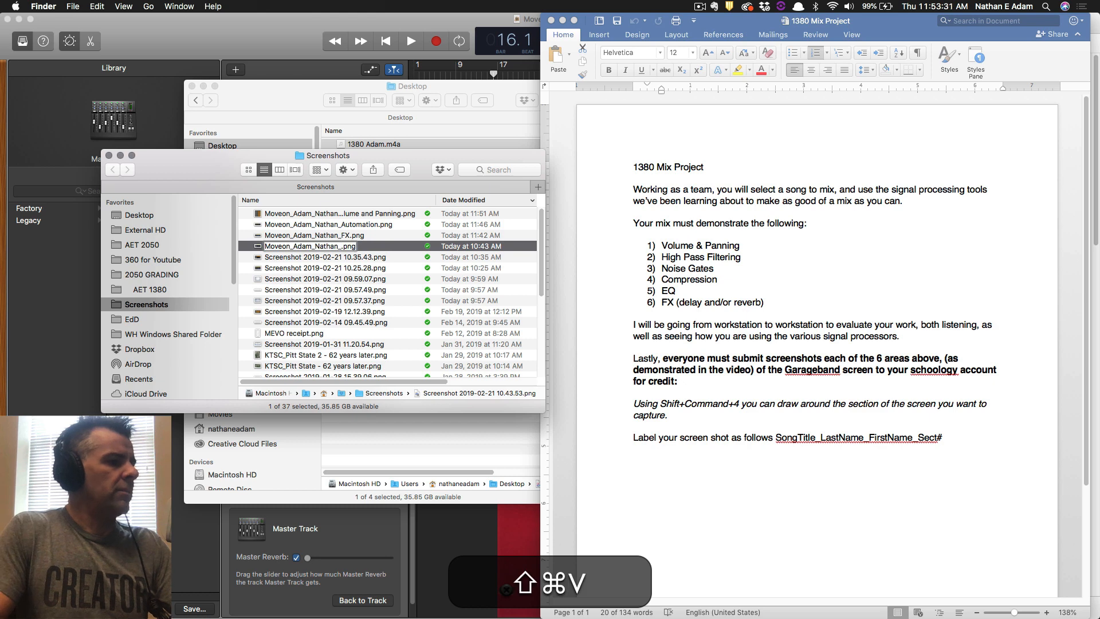
pyautogui.write('EQ')
pyautogui.press('Return')
# Rename the compressor screenshot with the shared prefix ending in Compression.
pyautogui.press('Down')
pyautogui.press('Return')
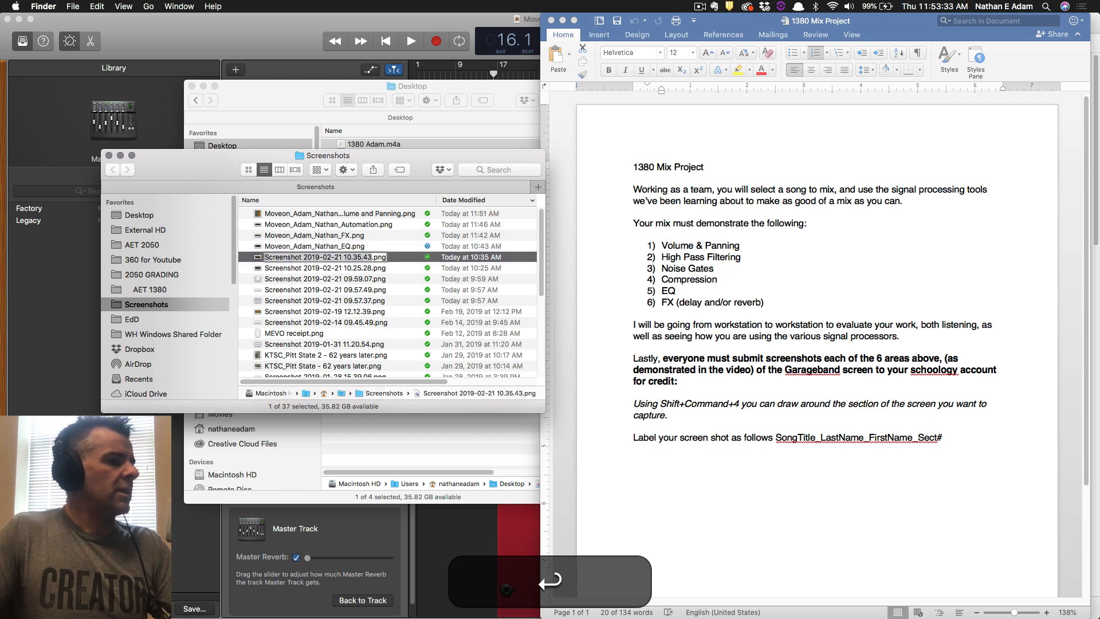
pyautogui.press('Return')
pyautogui.press('space')
pyautogui.press('space')
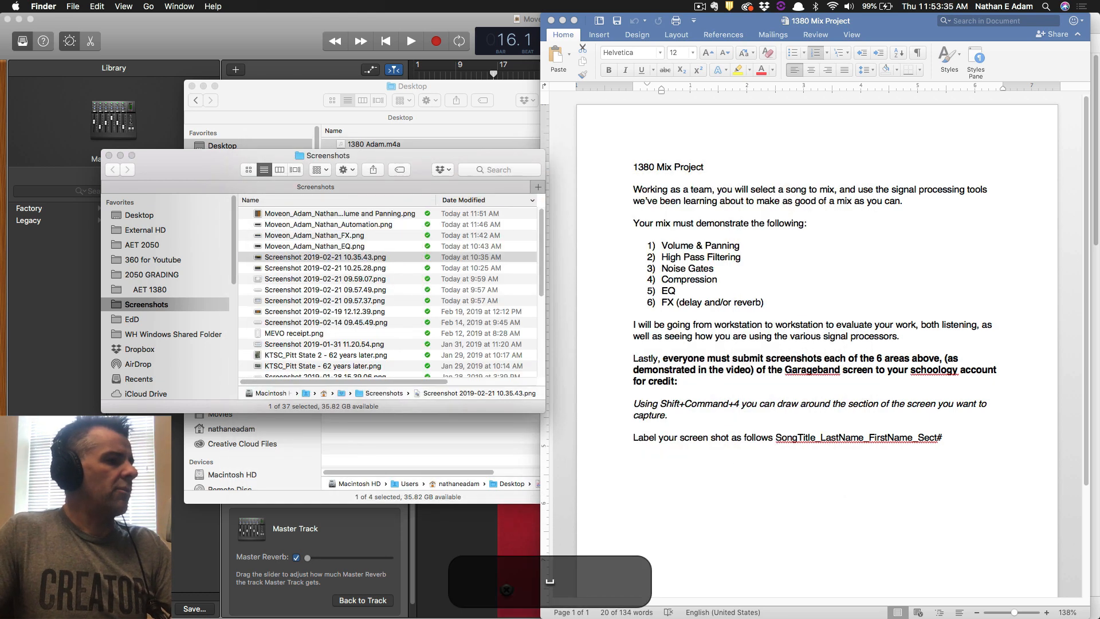
pyautogui.press('Return')
pyautogui.write('Co')
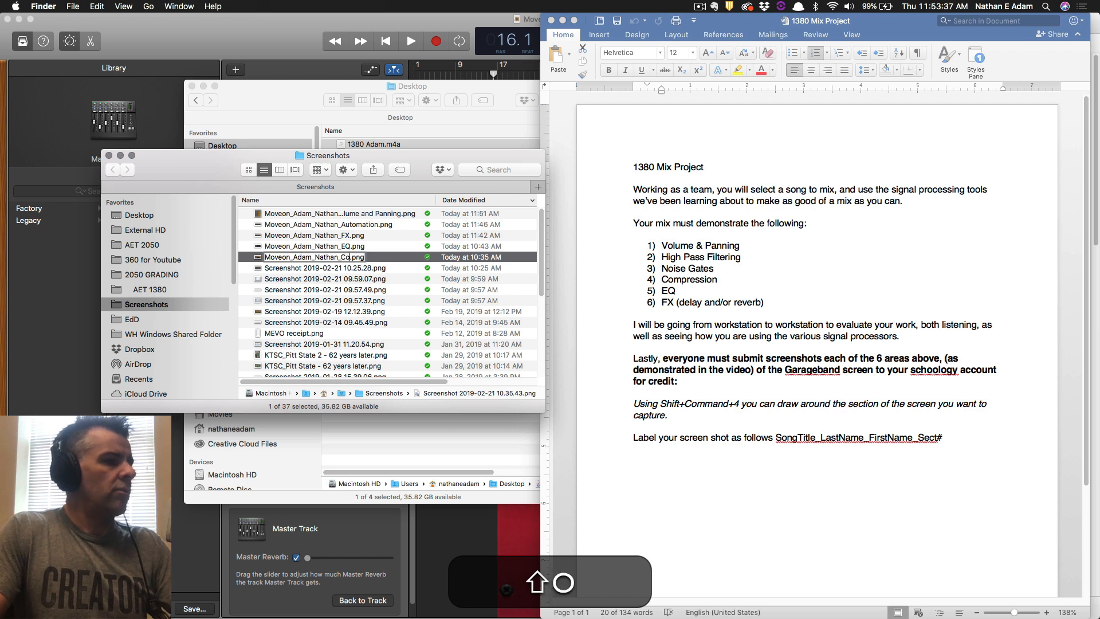
pyautogui.write('mpression')
pyautogui.press('Return')
pyautogui.press('Down')
# Rename the noise gate screenshot with the shared prefix ending in Noise Gates.
pyautogui.press('space')
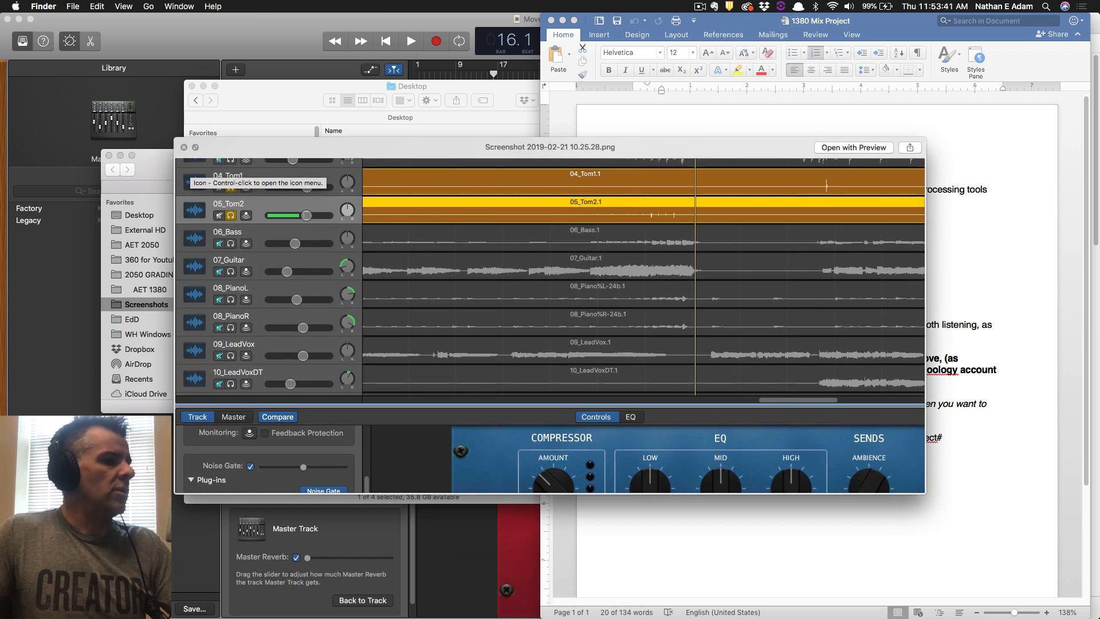
pyautogui.press('space')
pyautogui.press('Return')
pyautogui.write('N')
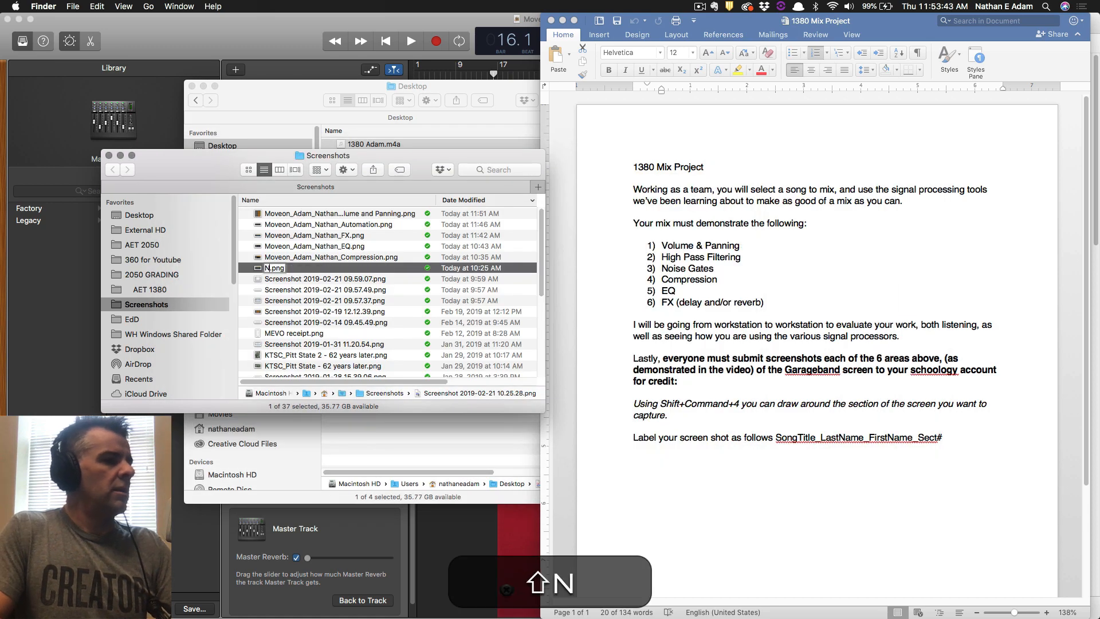
pyautogui.write('oise Gates')
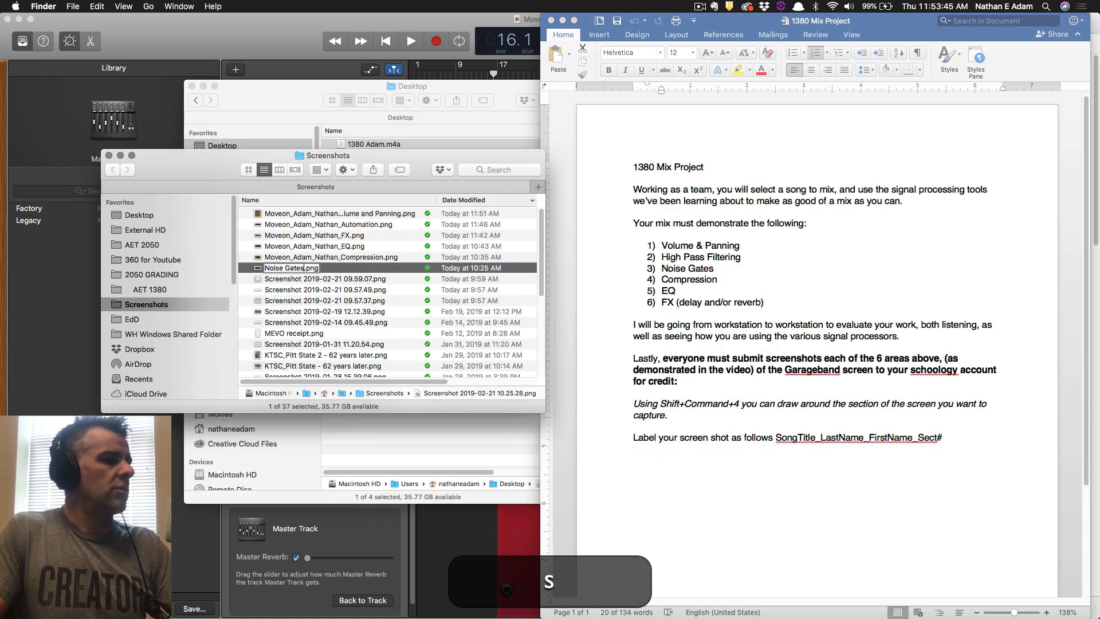
pyautogui.hotkey('alt', 'BackSpace')
pyautogui.hotkey('alt', 'BackSpace')
pyautogui.write('B')
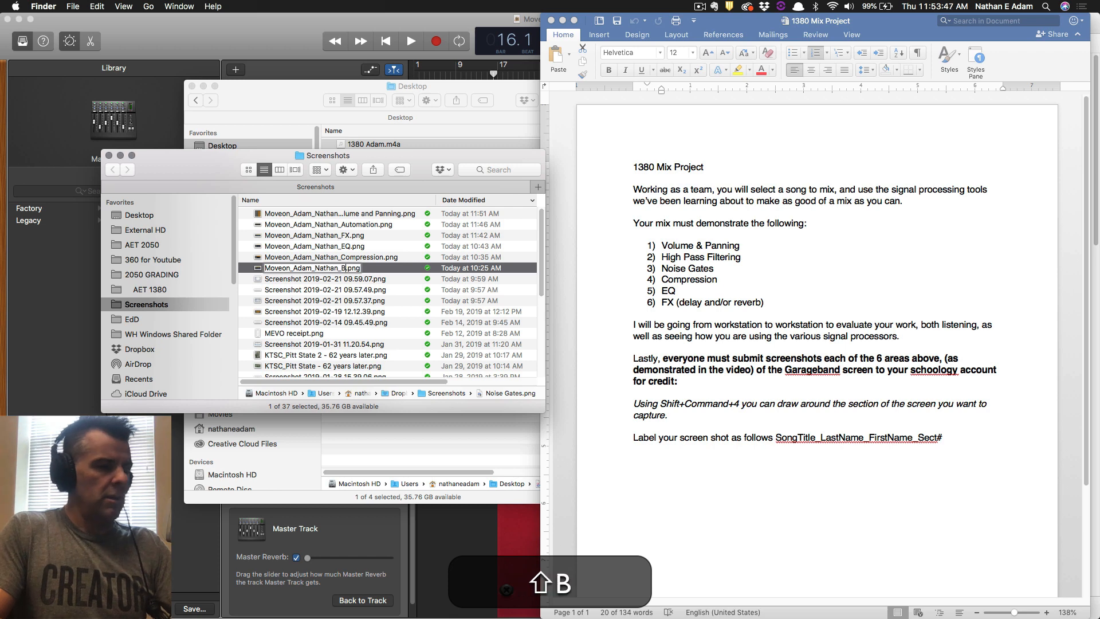
pyautogui.press('BackSpace')
pyautogui.write('Noise Gates')
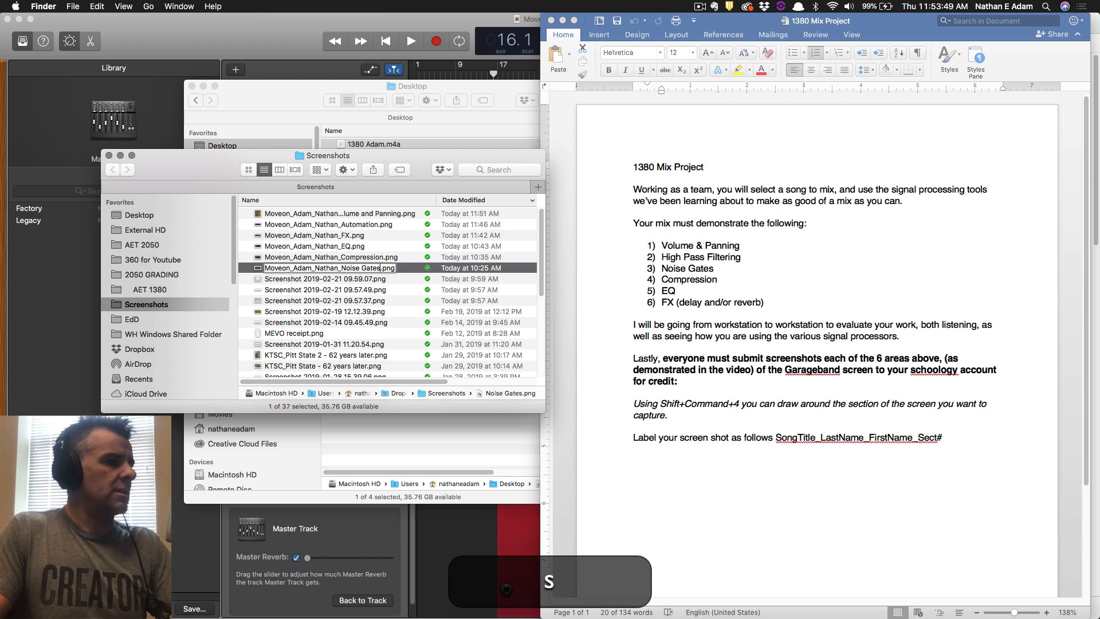
pyautogui.press('Return')
pyautogui.press('Down')
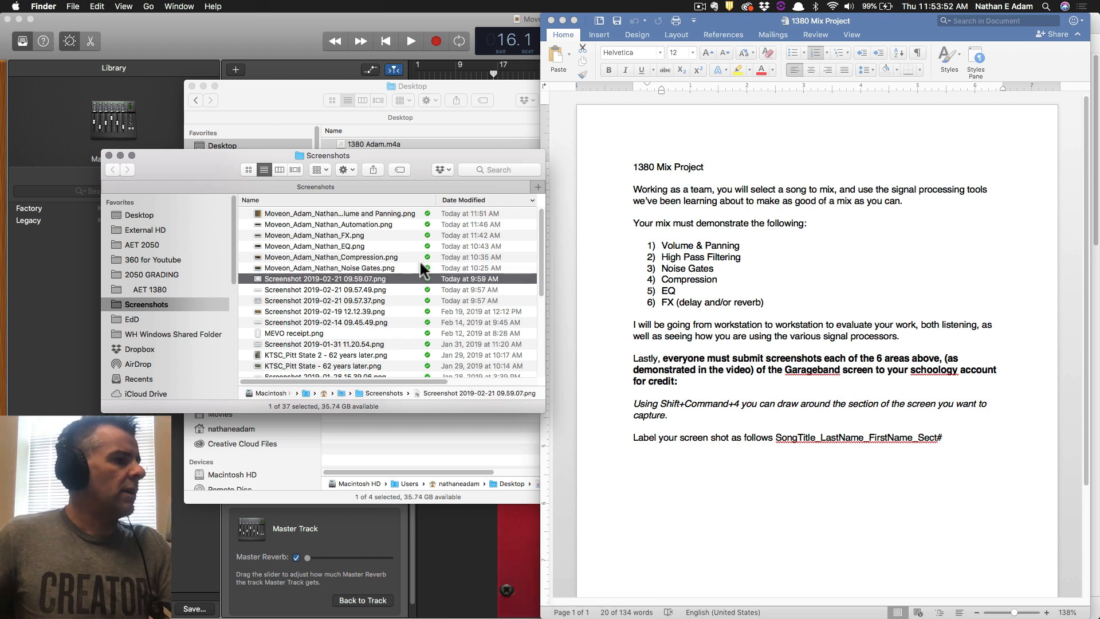
# Preview the EQ screenshot in Finder to check its content.
pyautogui.click(359, 262)
pyautogui.click(357, 248)
pyautogui.press('space')
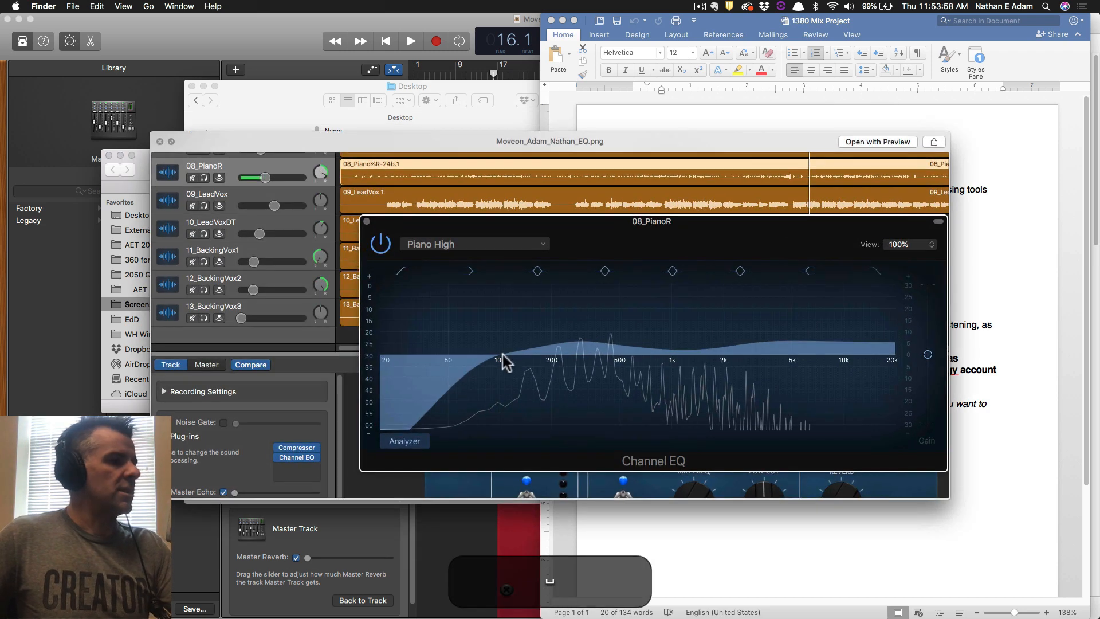
pyautogui.press('space')
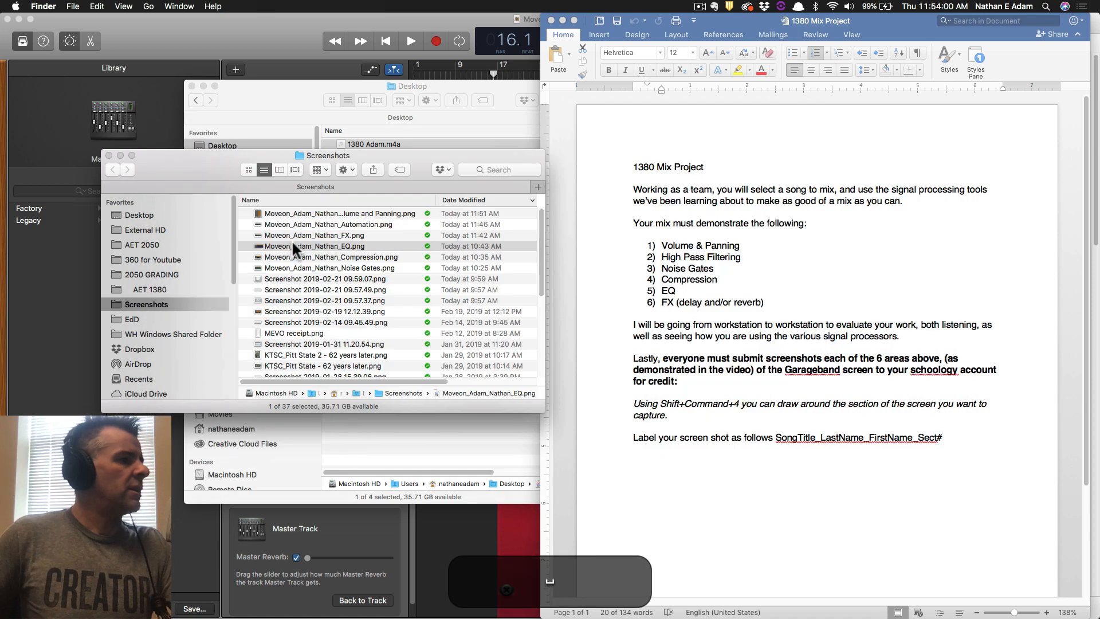
# Screenshot the 07_Guitar track's Channel EQ window in GarageBand, then return to Finder.
pyautogui.click(243, 34)
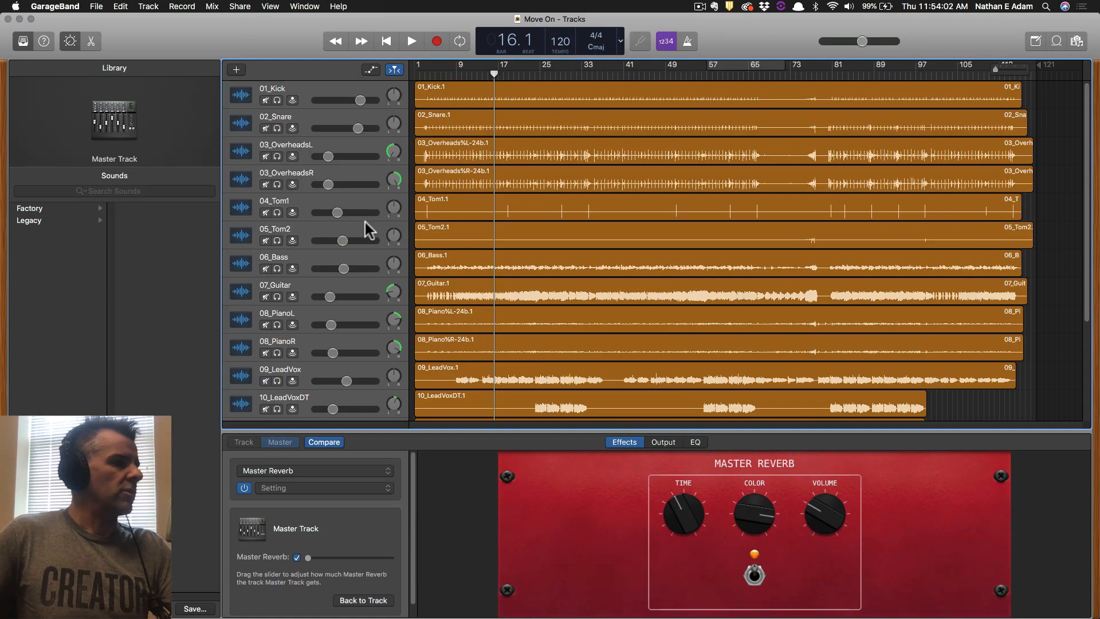
pyautogui.click(343, 286)
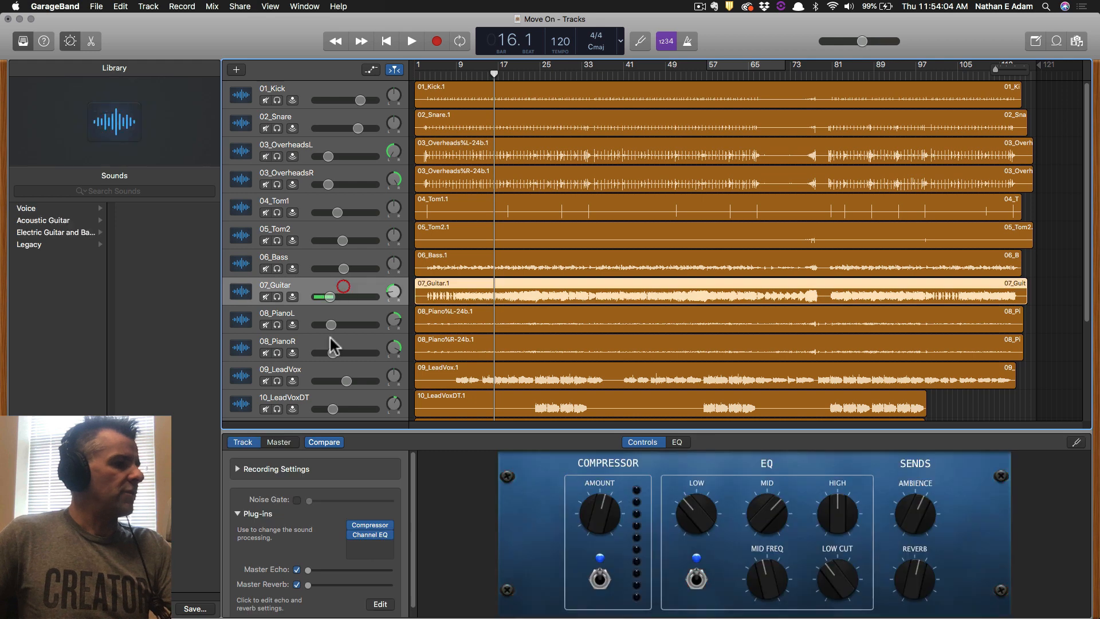
pyautogui.click(370, 534)
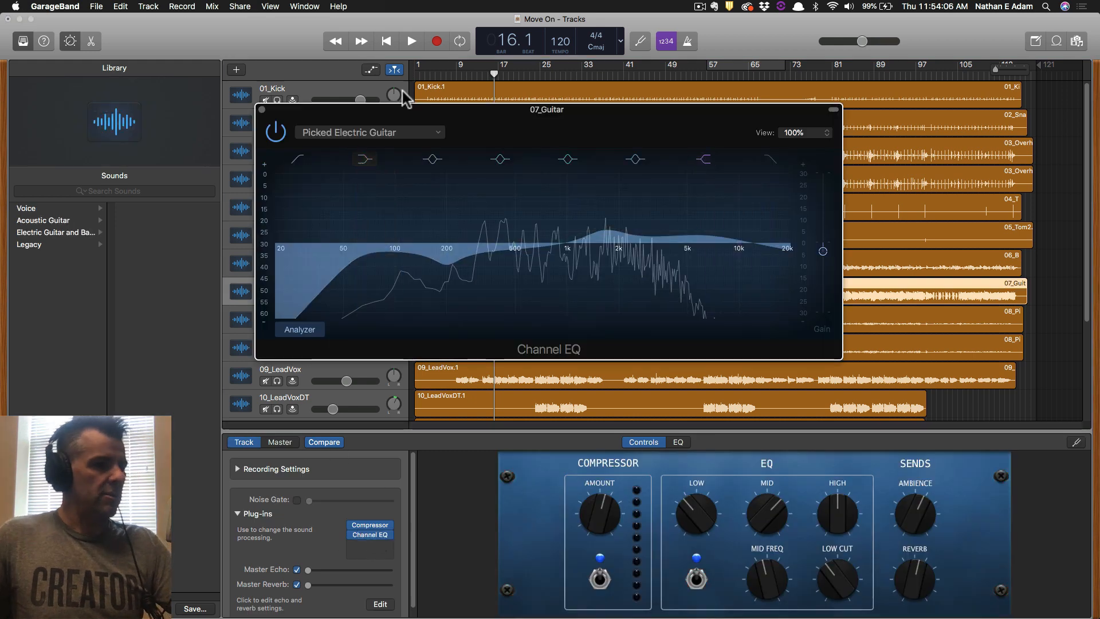
pyautogui.press('shift+super+4')
pyautogui.moveTo(228, 86); pyautogui.dragTo(591, 406)
pyautogui.press('super+Tab')
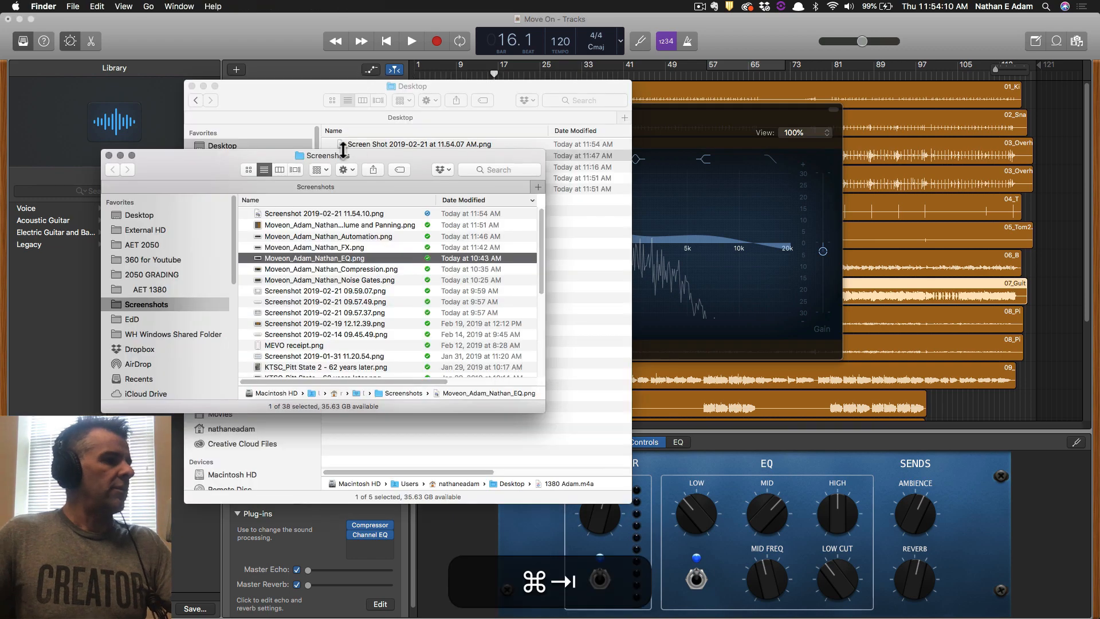
# Dismiss an invalid-name attempt and copy the Volume and Panning screenshot's full file name.
pyautogui.click(344, 214)
pyautogui.press('shift+super+v')
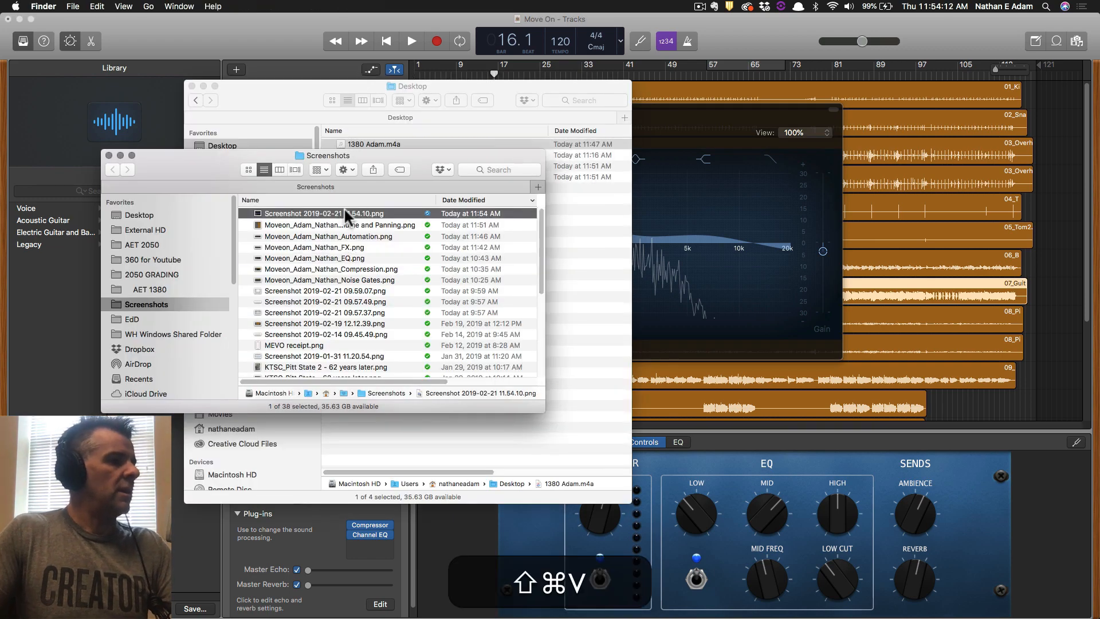
pyautogui.press('Return')
pyautogui.press('super+v')
pyautogui.press('Return')
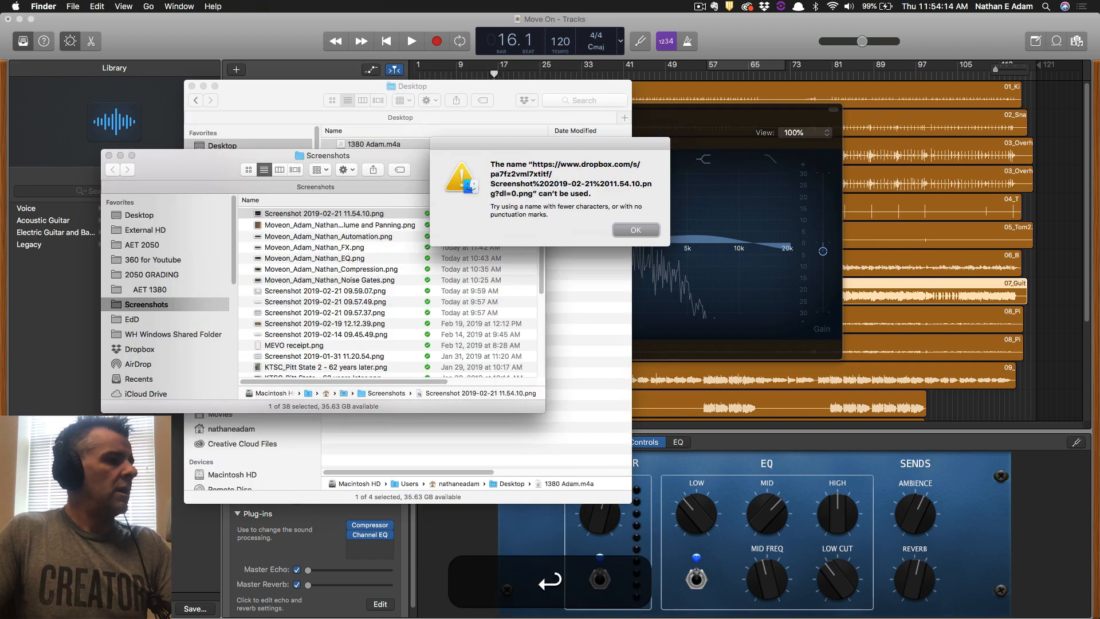
pyautogui.press('Return')
pyautogui.press('Down')
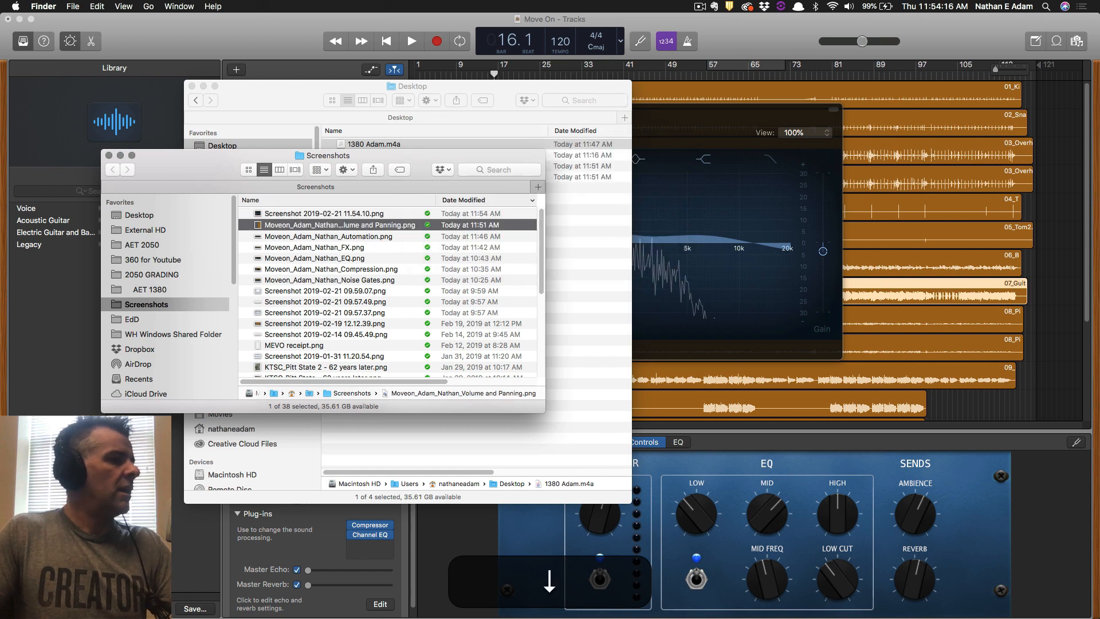
pyautogui.press('Return')
pyautogui.press('super+c')
# Rename the 11.54.10 screenshot with the prefix ending in High Pass Filters, then select all seven.
pyautogui.press('Up')
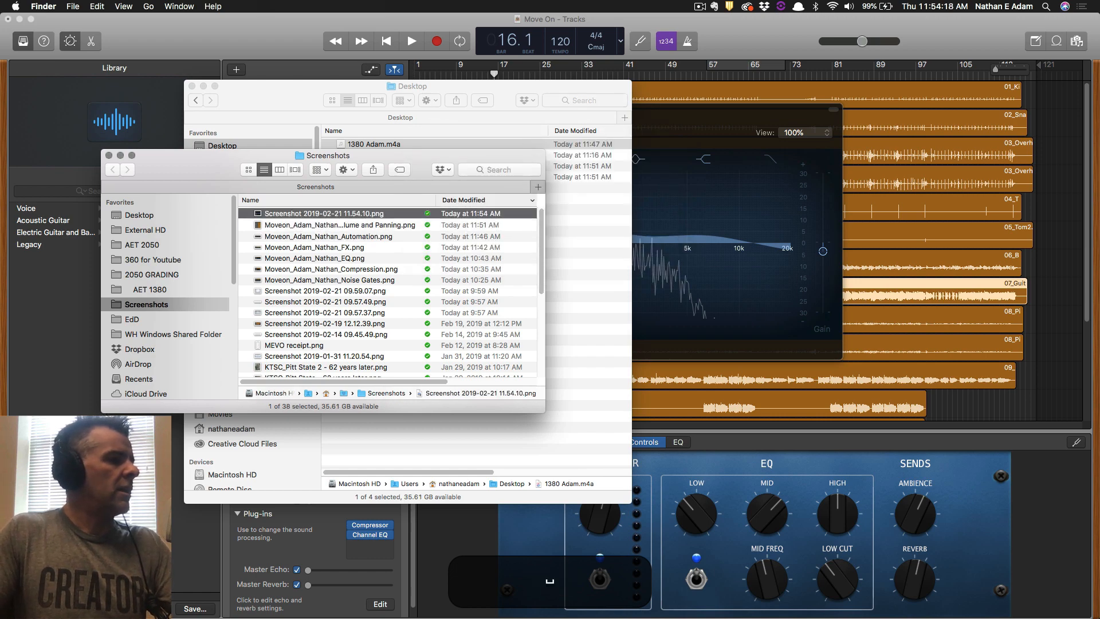
pyautogui.press('Return')
pyautogui.press('super+v')
pyautogui.press('BackSpace')
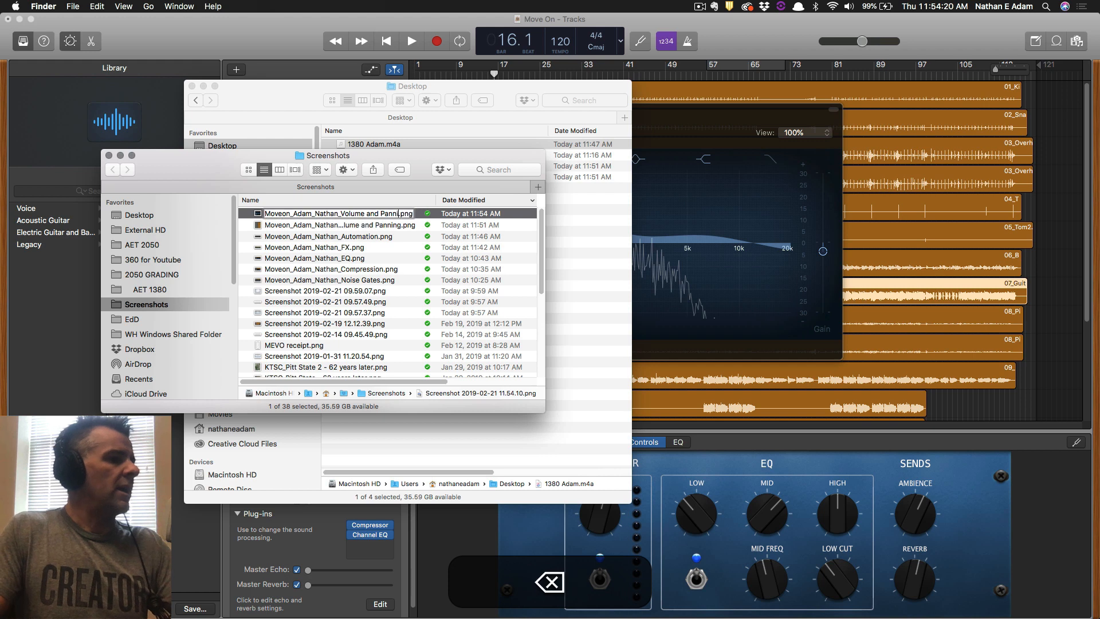
pyautogui.press('BackSpace')
pyautogui.press('BackSpace')
pyautogui.press('BackSpace')
pyautogui.press('BackSpace')
pyautogui.press('BackSpace')
pyautogui.press('BackSpace')
pyautogui.press('BackSpace')
pyautogui.press('BackSpace')
pyautogui.press('BackSpace')
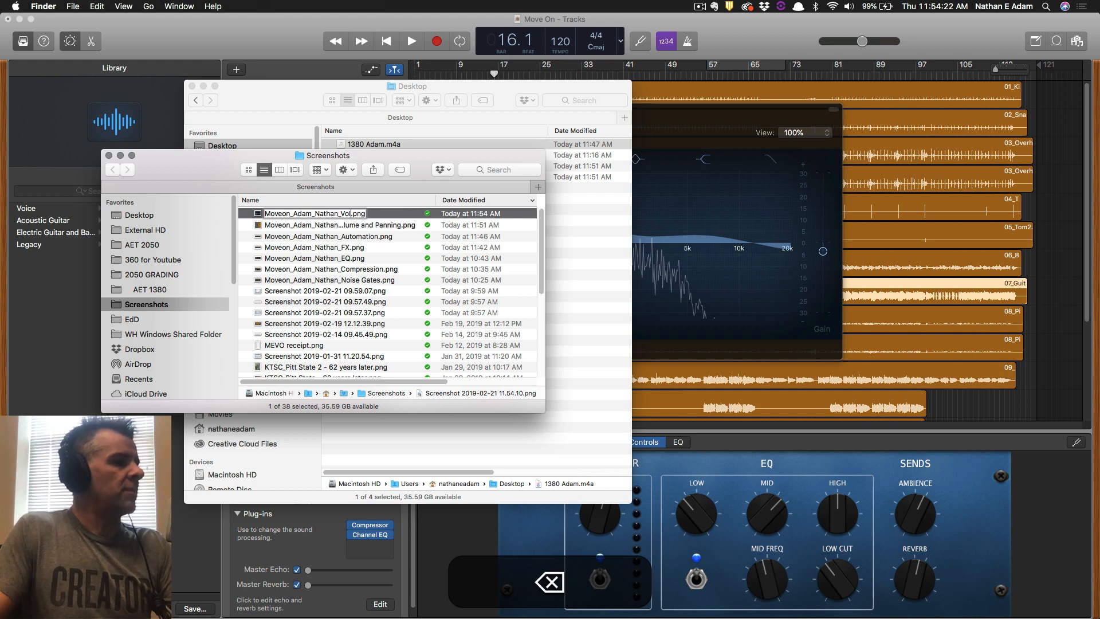
pyautogui.write('High')
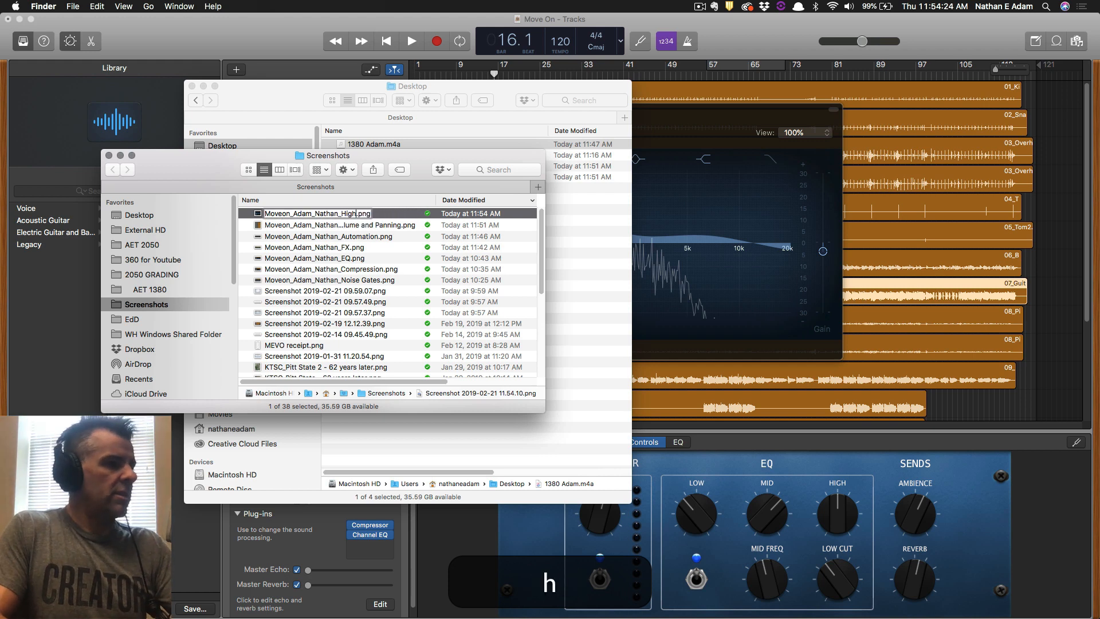
pyautogui.write(' Pass Filters')
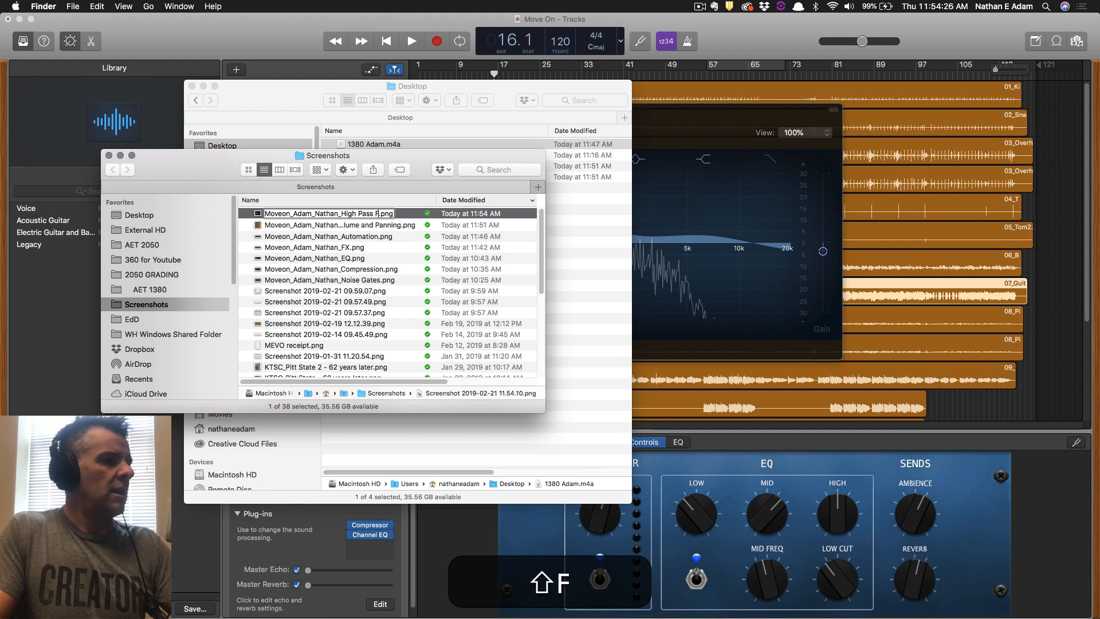
pyautogui.press('Return')
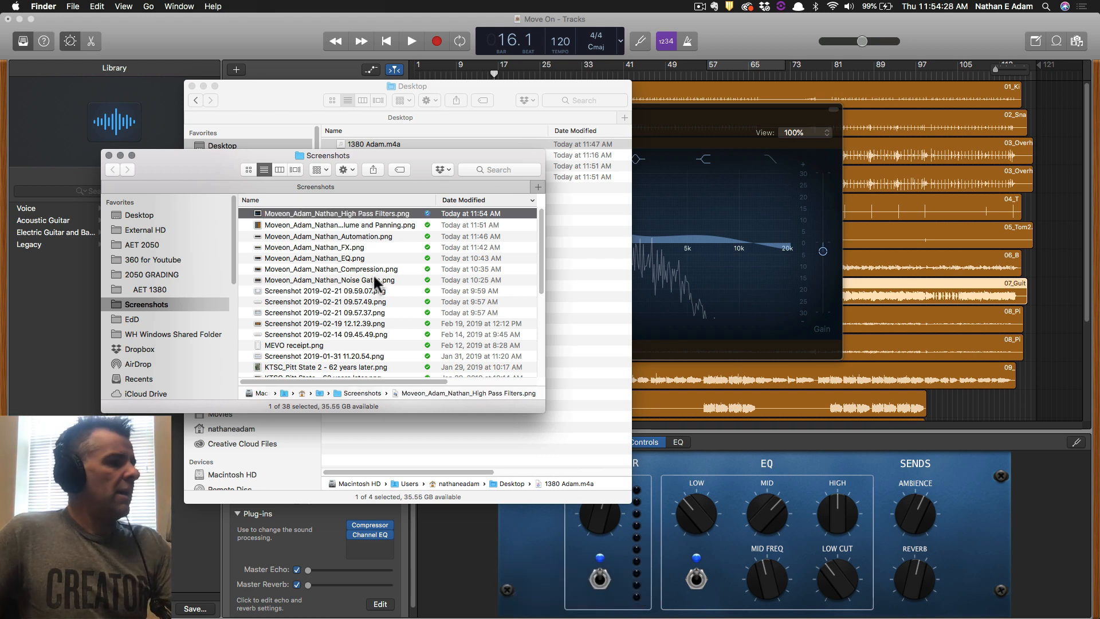
pyautogui.keyDown('shift'); pyautogui.click(372, 277); pyautogui.keyUp('shift')
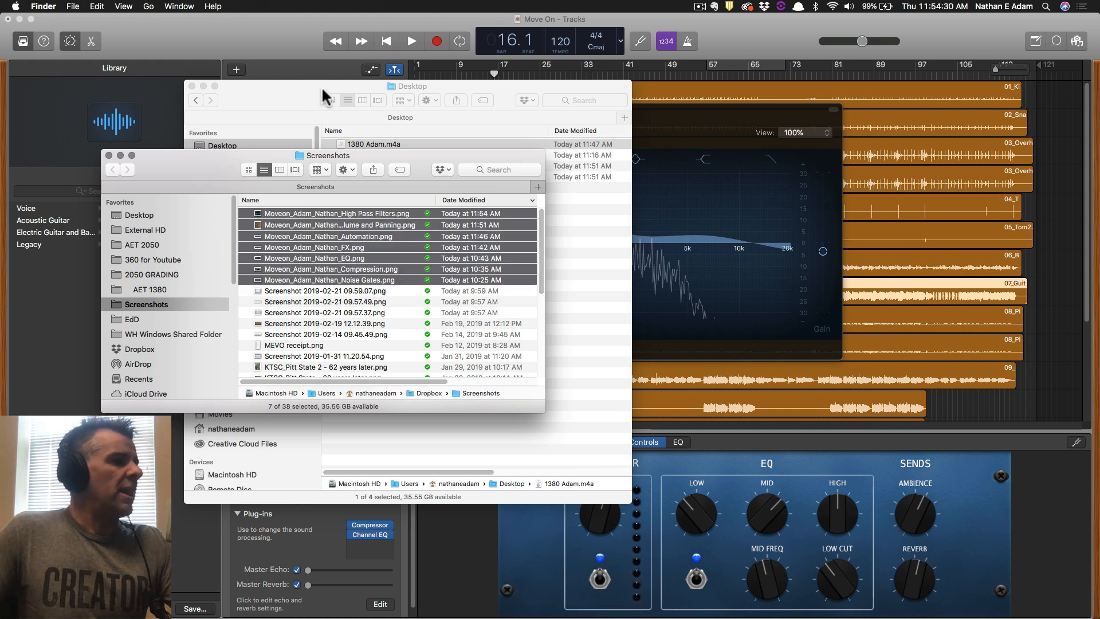
pyautogui.moveTo(321, 86); pyautogui.dragTo(657, 124)
# Move the seven screenshots into the Desktop folder and rename the exported mix with the prefix ending in Mix.m4a.
pyautogui.moveTo(322, 231); pyautogui.dragTo(753, 270)
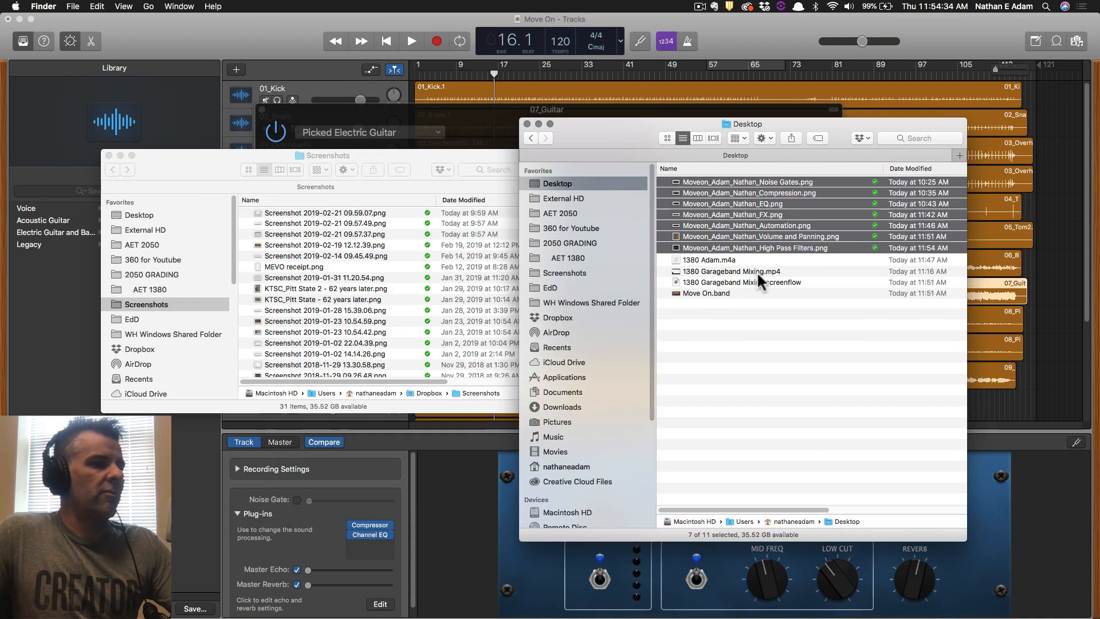
pyautogui.click(713, 261)
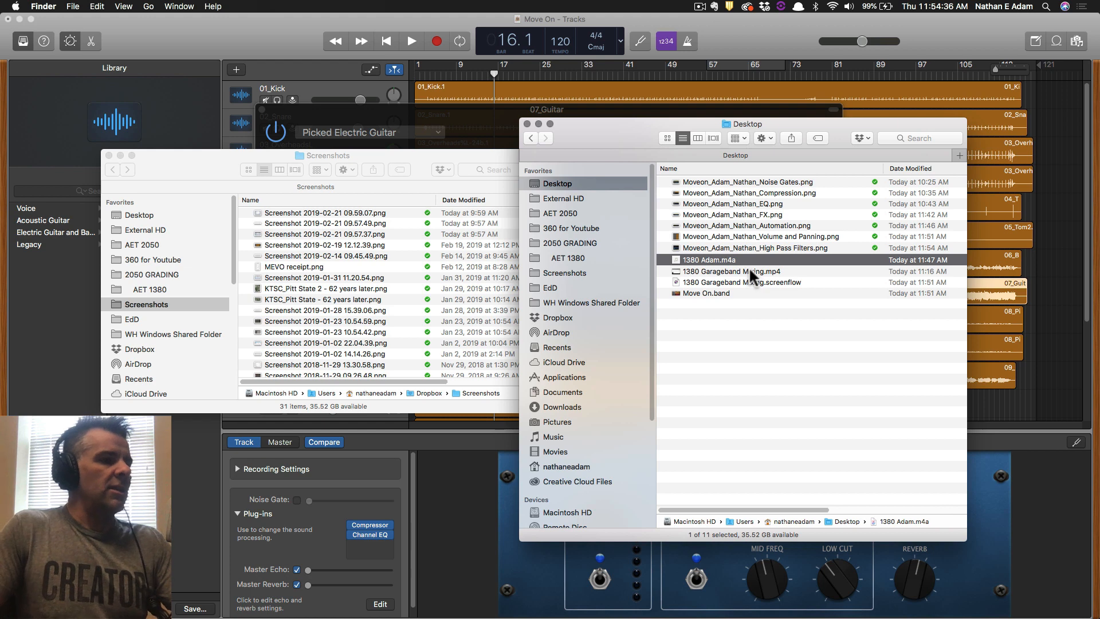
pyautogui.press('Return')
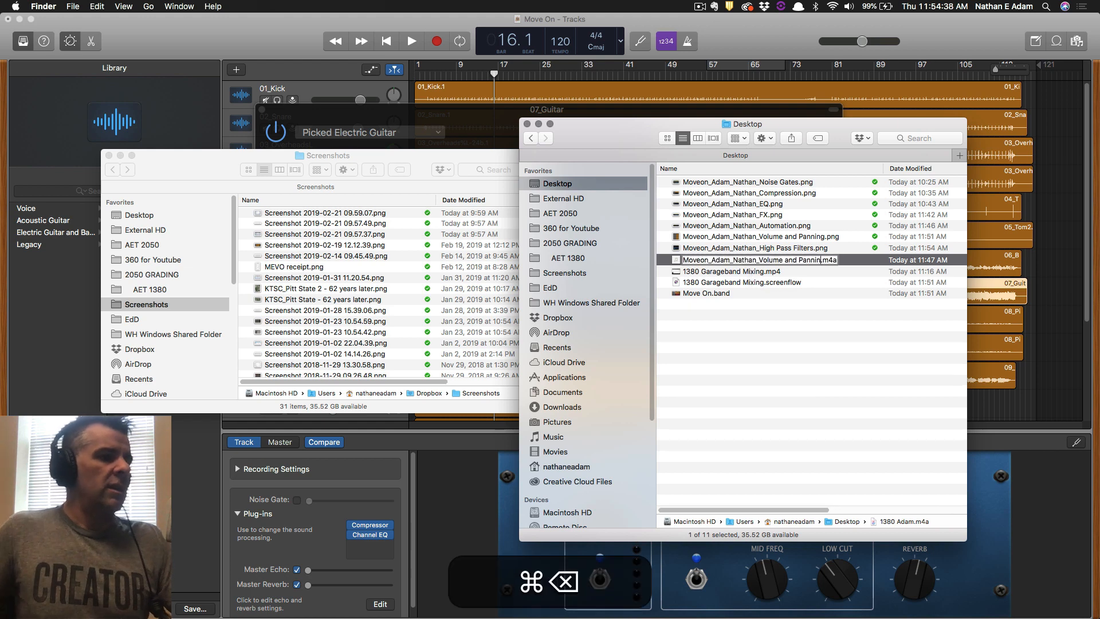
pyautogui.keyDown('shift'); pyautogui.click(762, 261); pyautogui.keyUp('shift')
pyautogui.press('BackSpace')
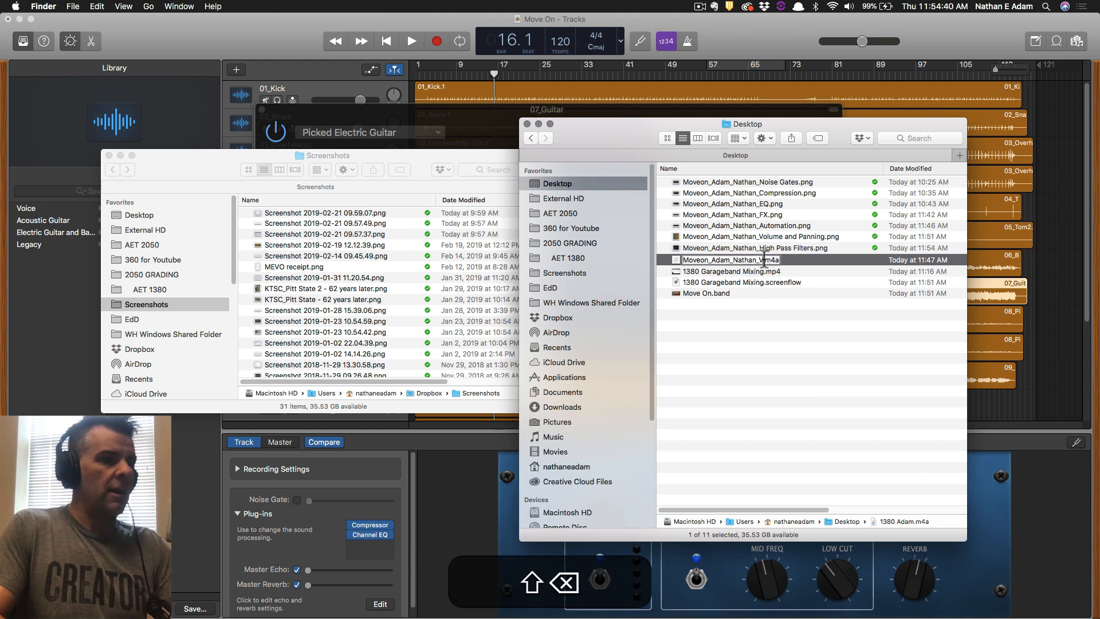
pyautogui.press('BackSpace')
pyautogui.write('Mix')
pyautogui.press('Return')
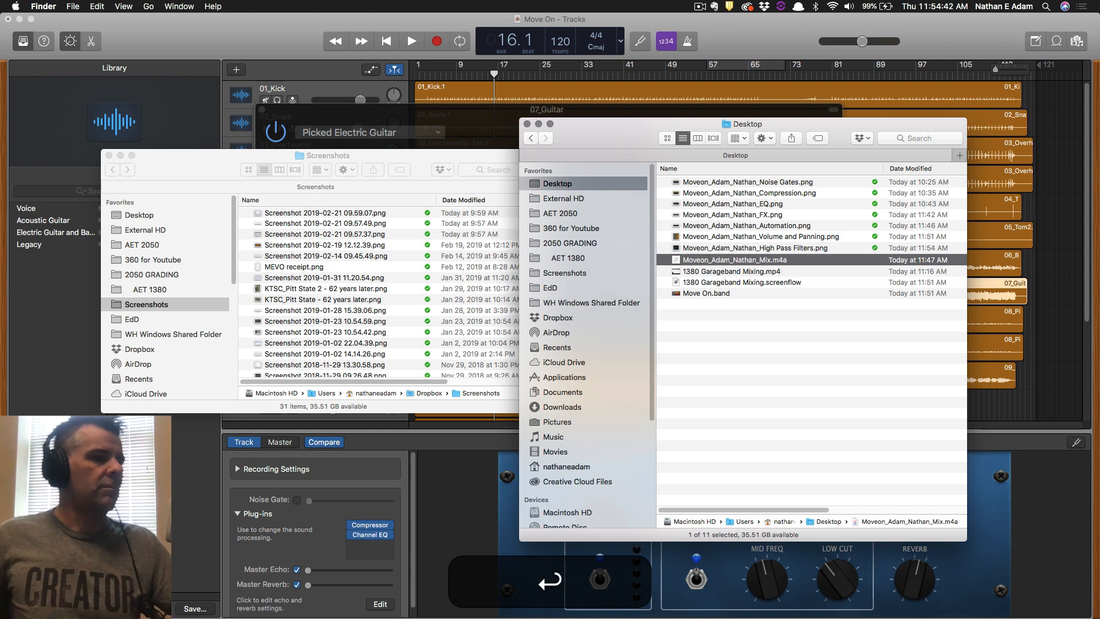
pyautogui.keyDown('shift'); pyautogui.click(714, 181); pyautogui.keyUp('shift')
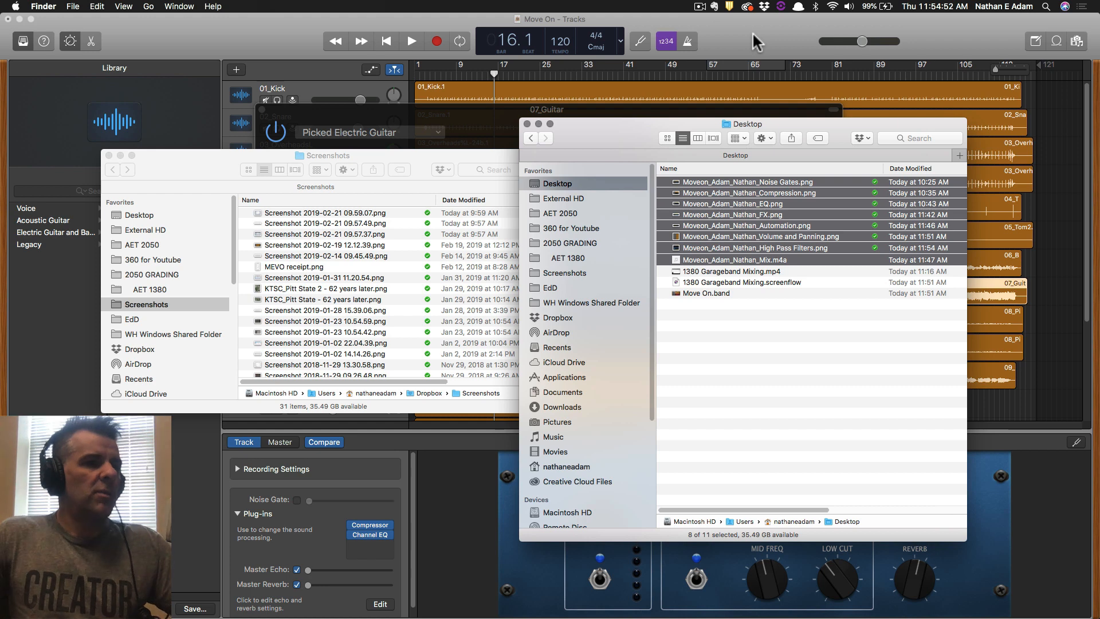
pyautogui.moveTo(607, 136); pyautogui.dragTo(595, 136)
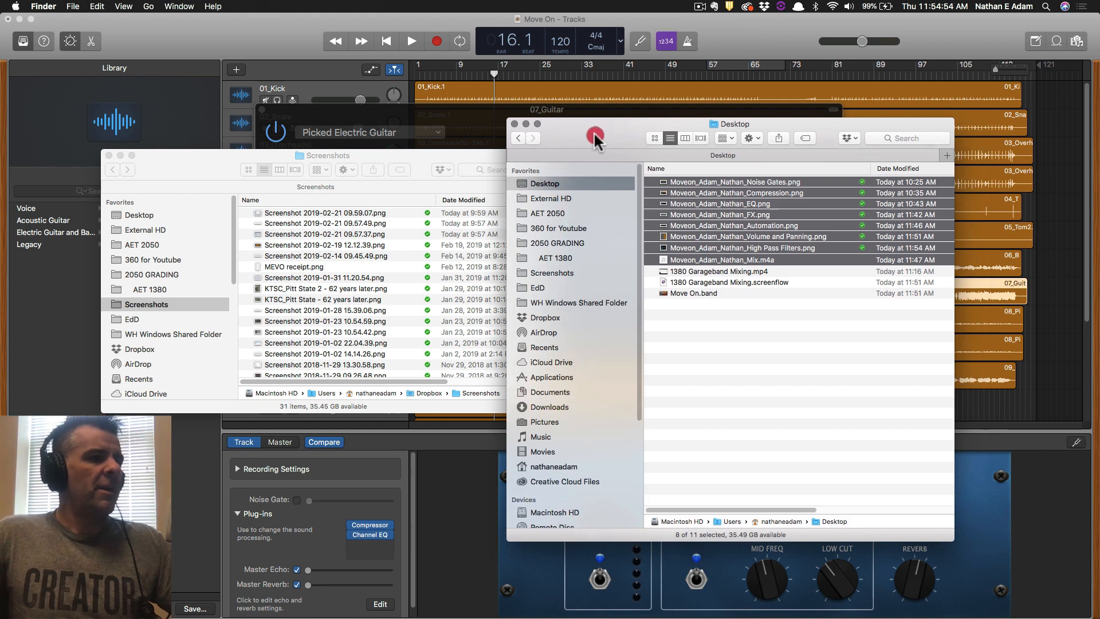